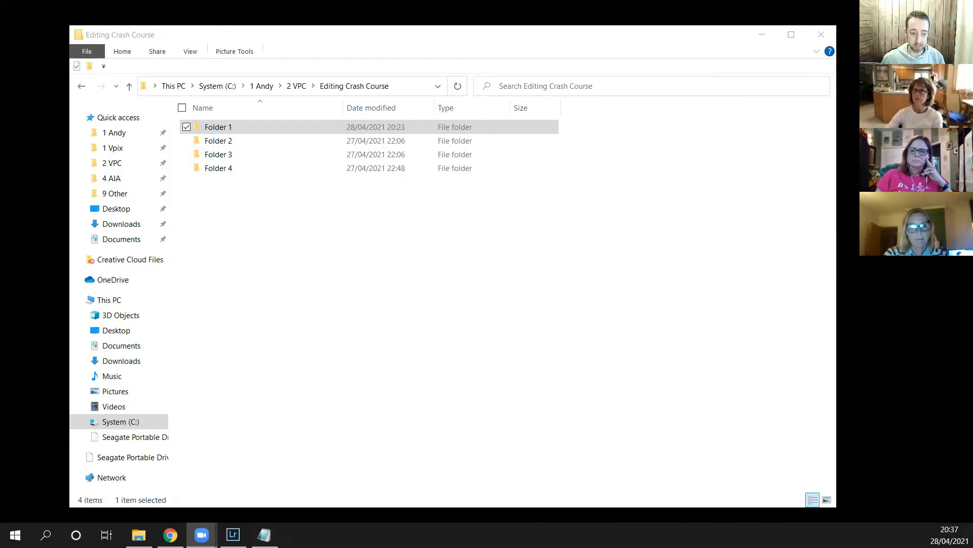
# View the image files in Folder 1 of Editing Crash Course, go back to the parent folder and minimize the window
pyautogui.doubleClick(238, 129)
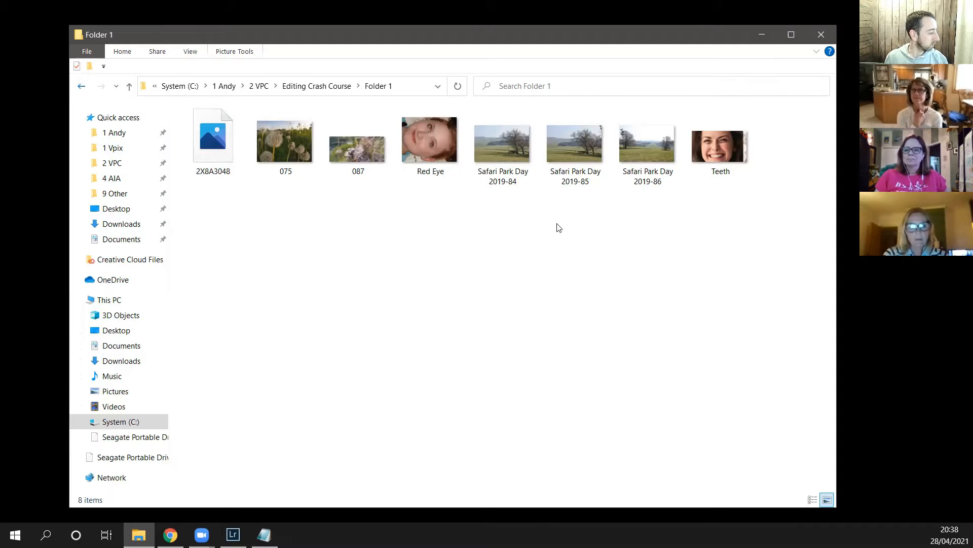
pyautogui.click(80, 89)
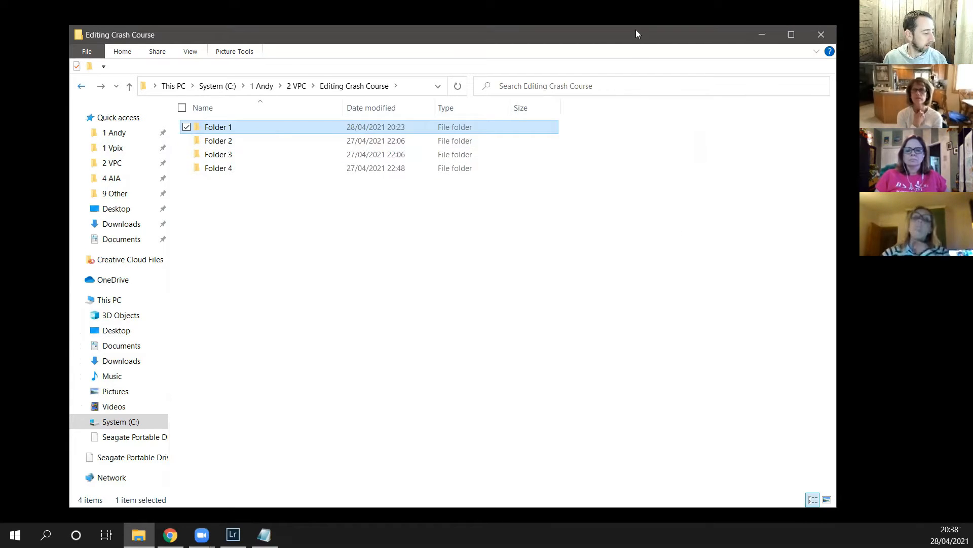
pyautogui.click(761, 34)
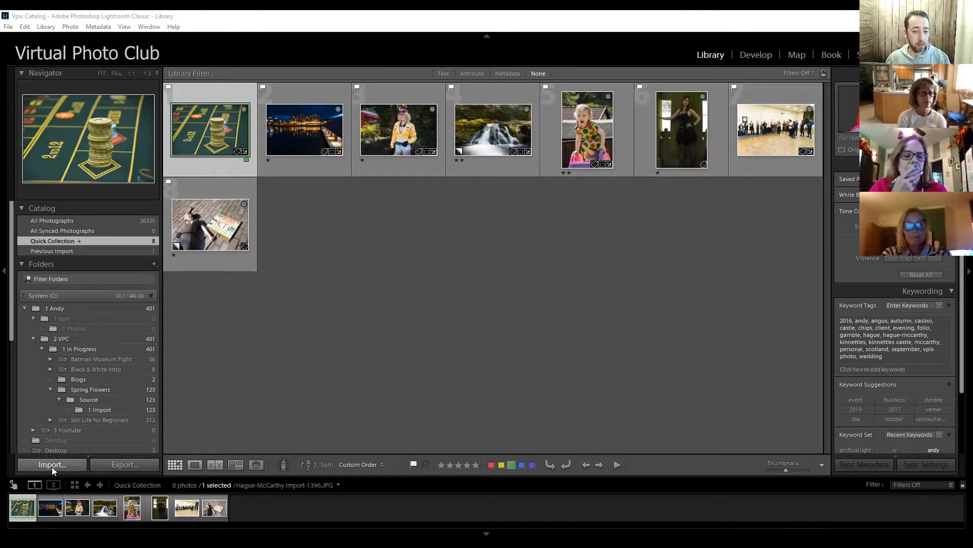
# Start a photo import in Lightroom Classic, dismissing the destination warning, and choose Folder 1 inside 2 VPC > Editing Crash Course as the source
pyautogui.click(441, 417)
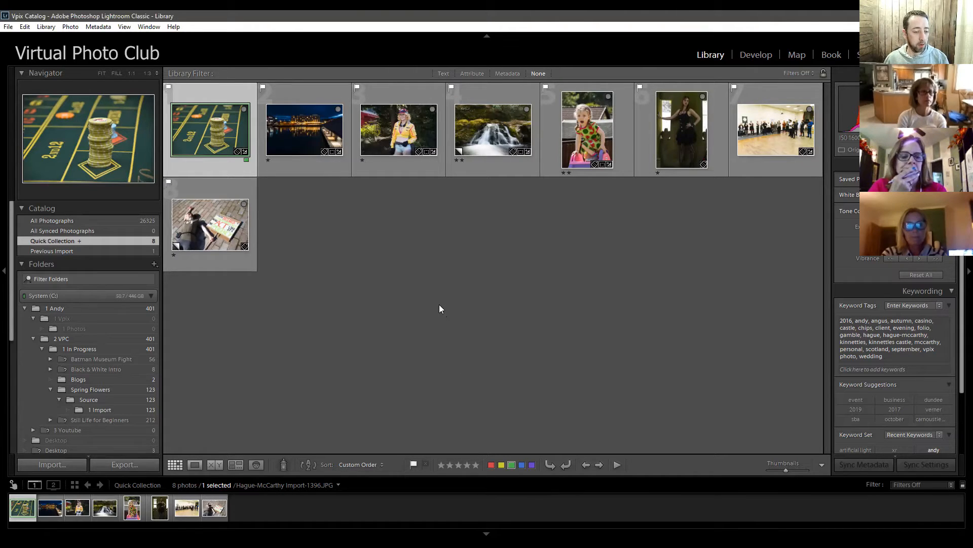
pyautogui.hotkey('ctrl', 'shift', 'i')
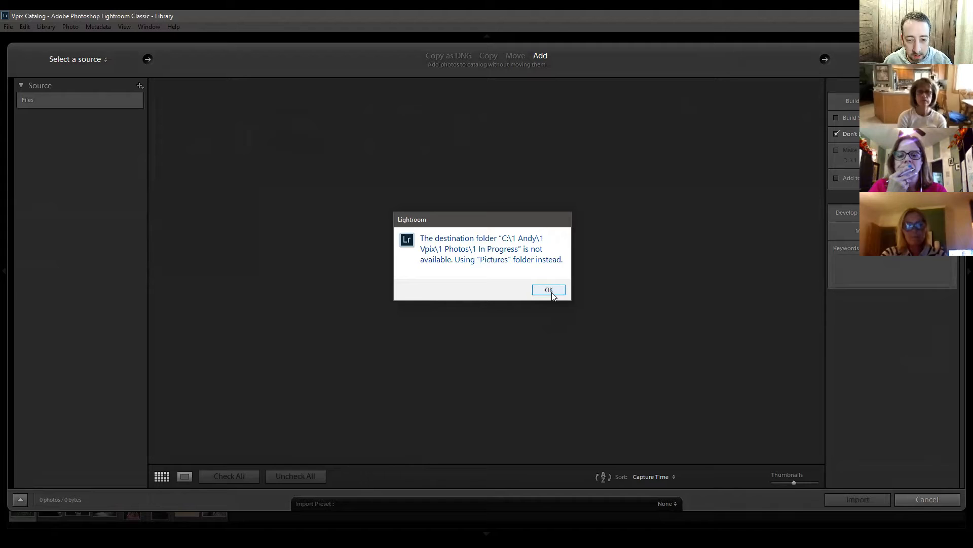
pyautogui.press('Return')
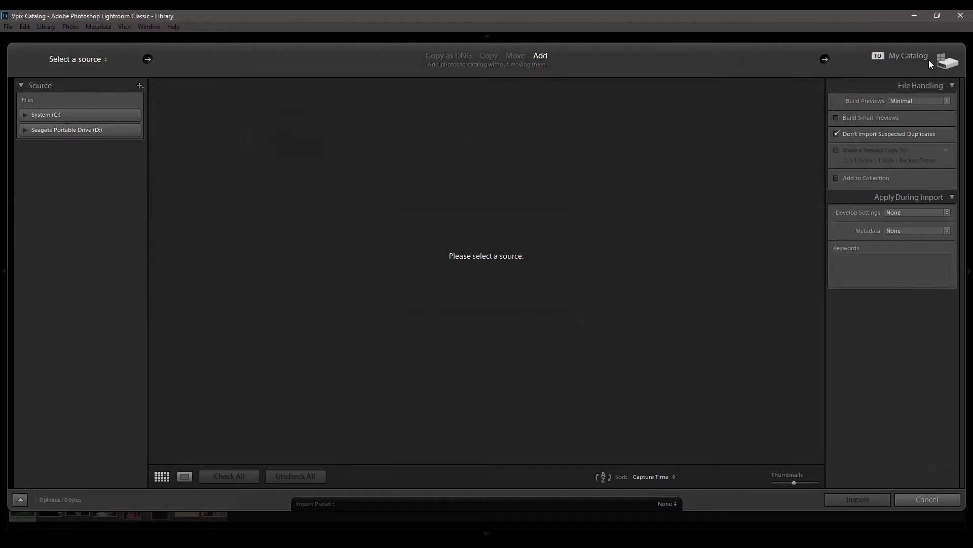
pyautogui.click(25, 119)
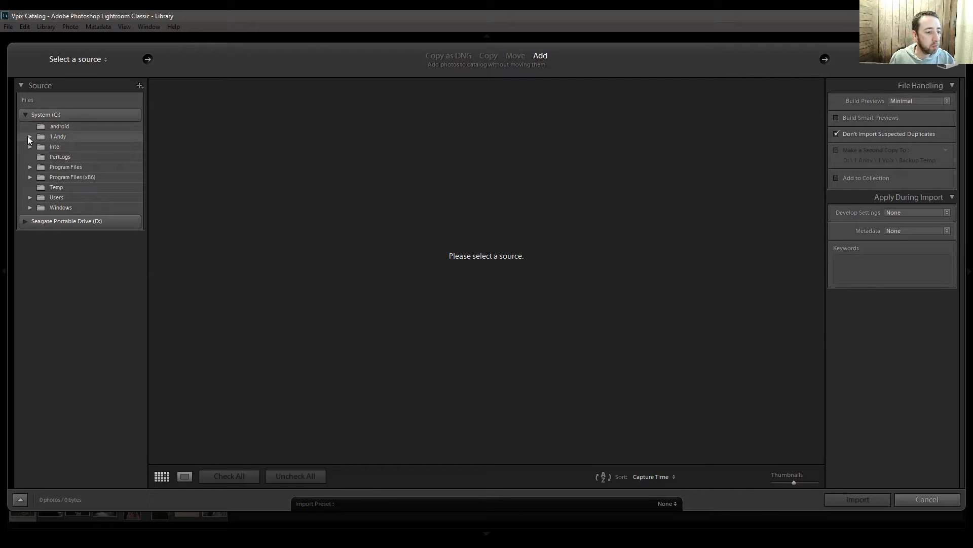
pyautogui.click(29, 136)
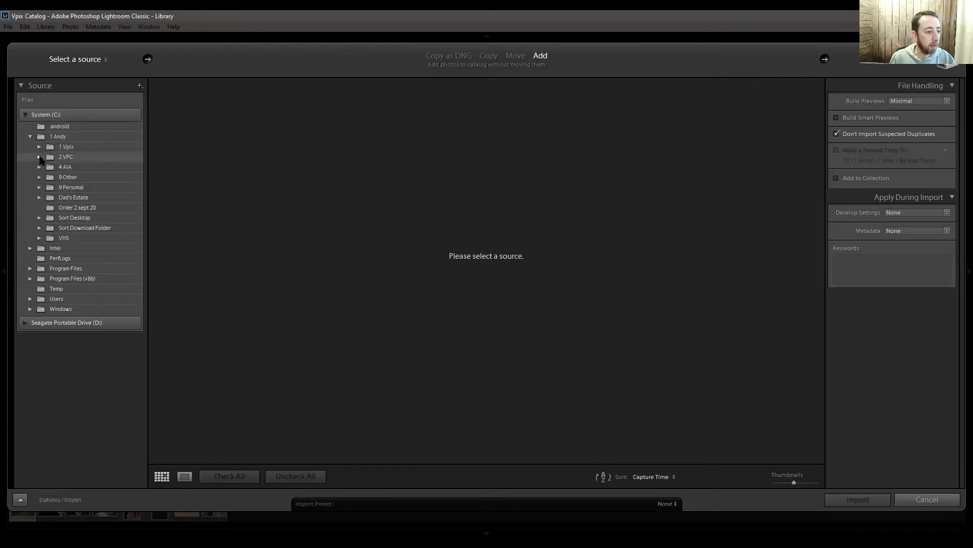
pyautogui.click(39, 157)
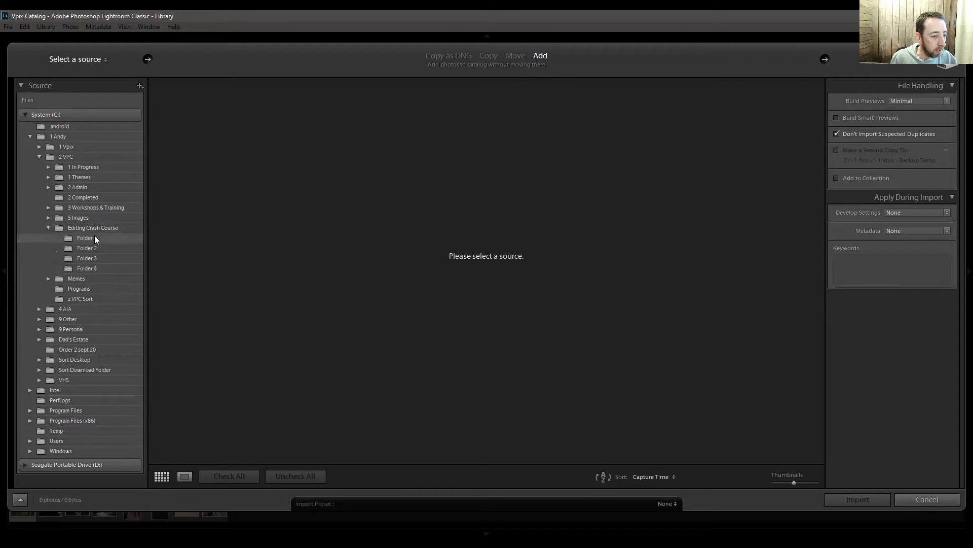
pyautogui.click(94, 237)
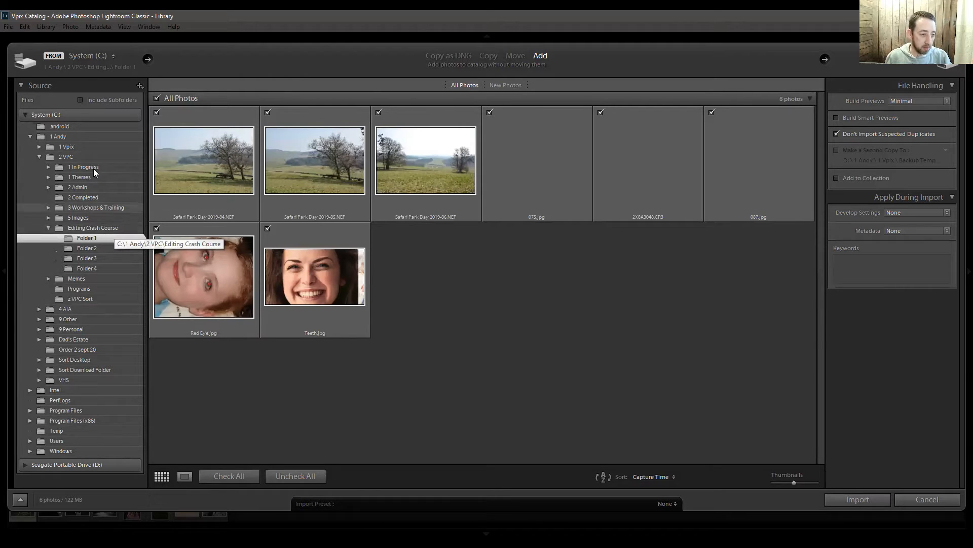
pyautogui.click(29, 114)
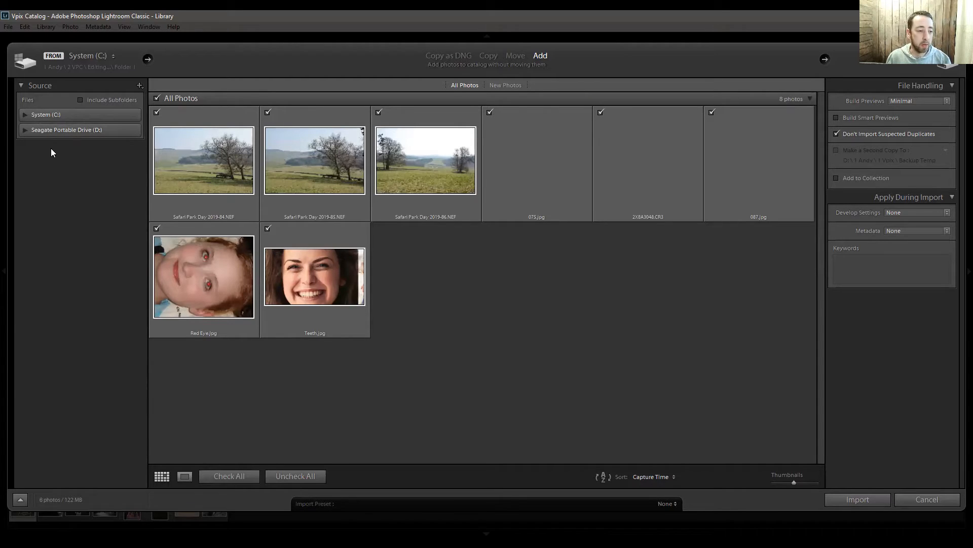
pyautogui.click(23, 115)
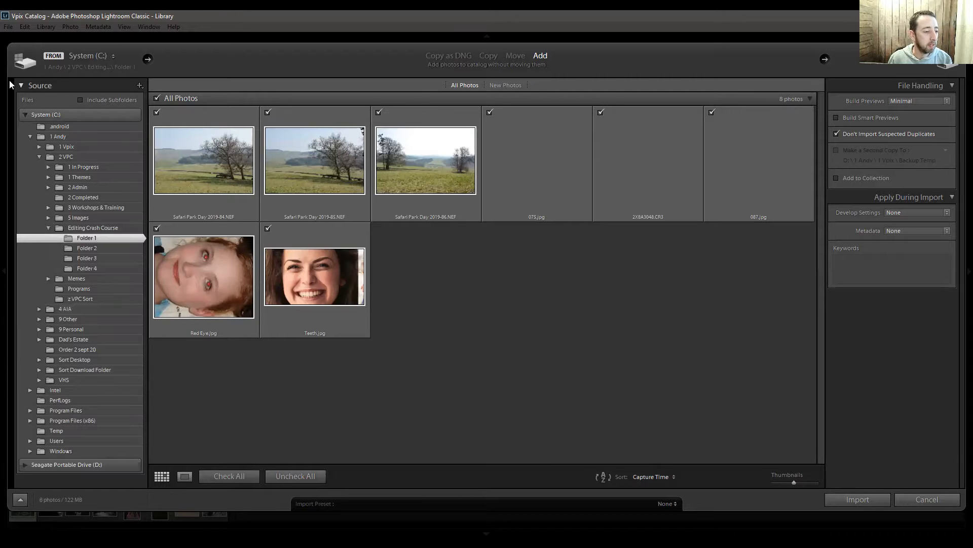
# Try Editing Crash Course as the import source with subfolders included, and return to Folder 1 with subfolders excluded
pyautogui.click(122, 229)
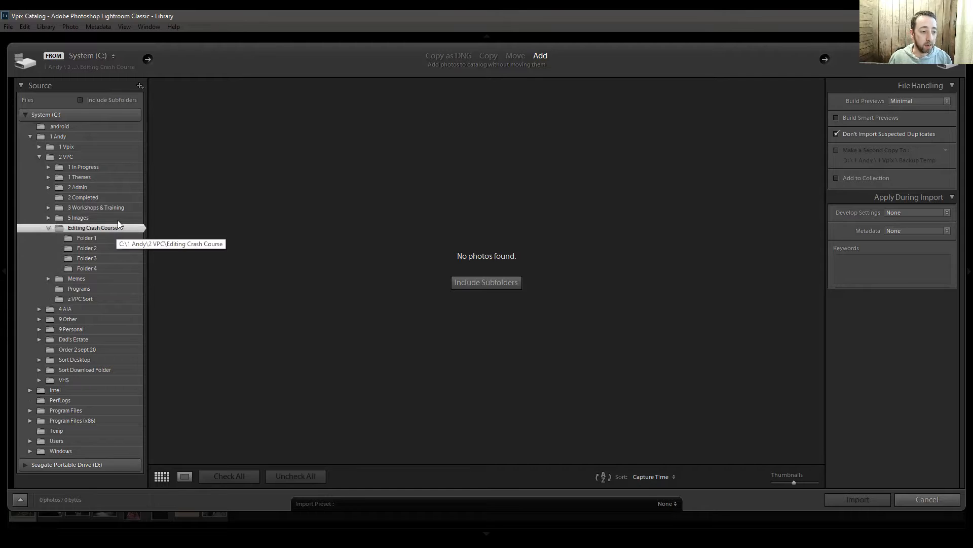
pyautogui.click(81, 100)
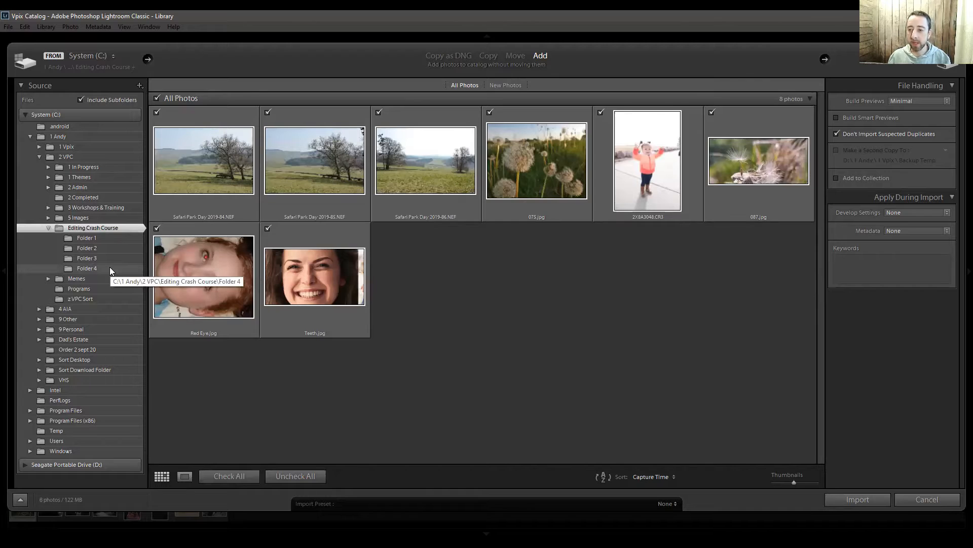
pyautogui.click(112, 238)
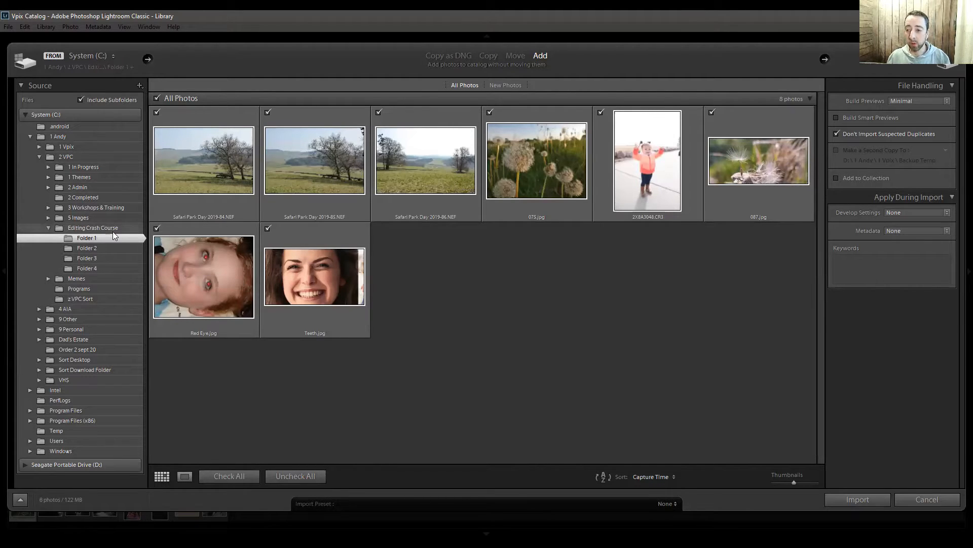
pyautogui.click(81, 100)
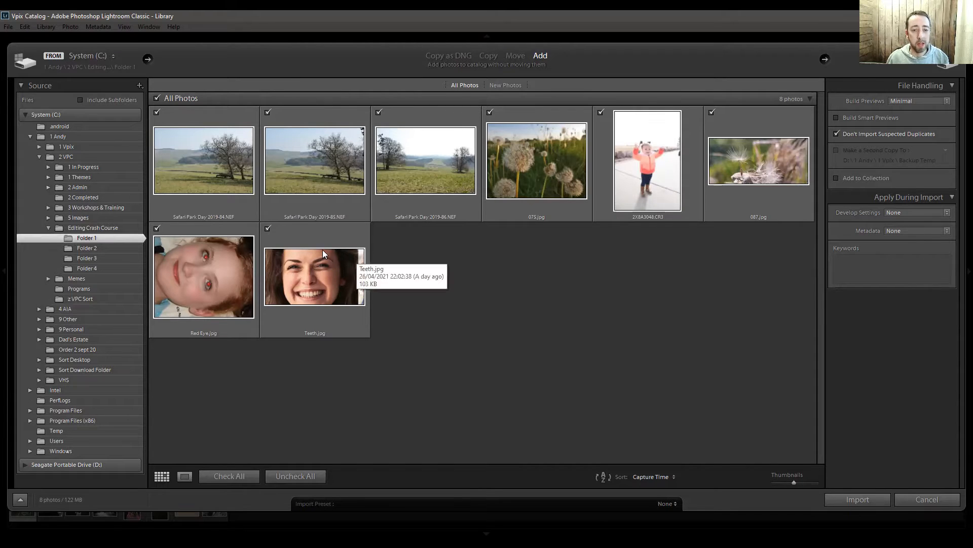
# Exclude the three Safari Park Day photos from the import one by one and include them again
pyautogui.click(156, 112)
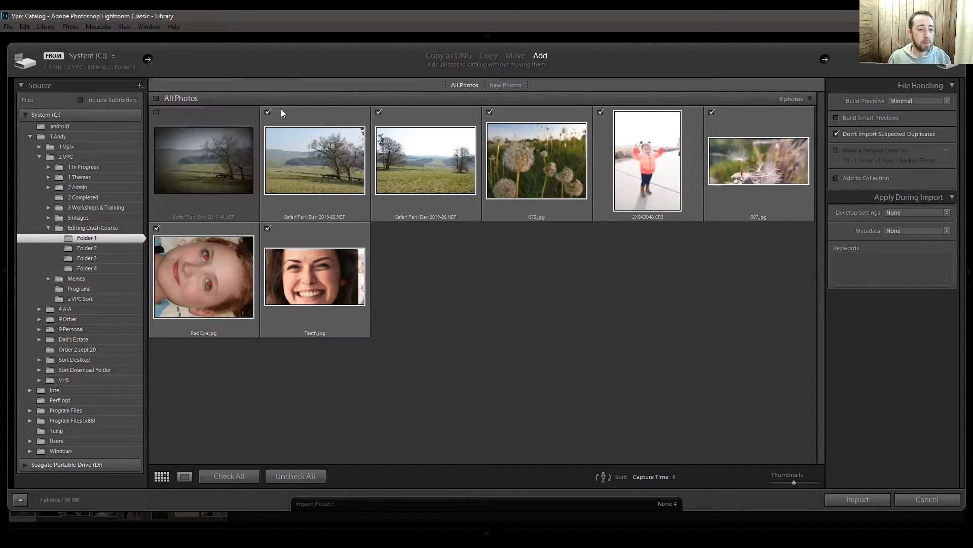
pyautogui.click(268, 112)
pyautogui.click(378, 112)
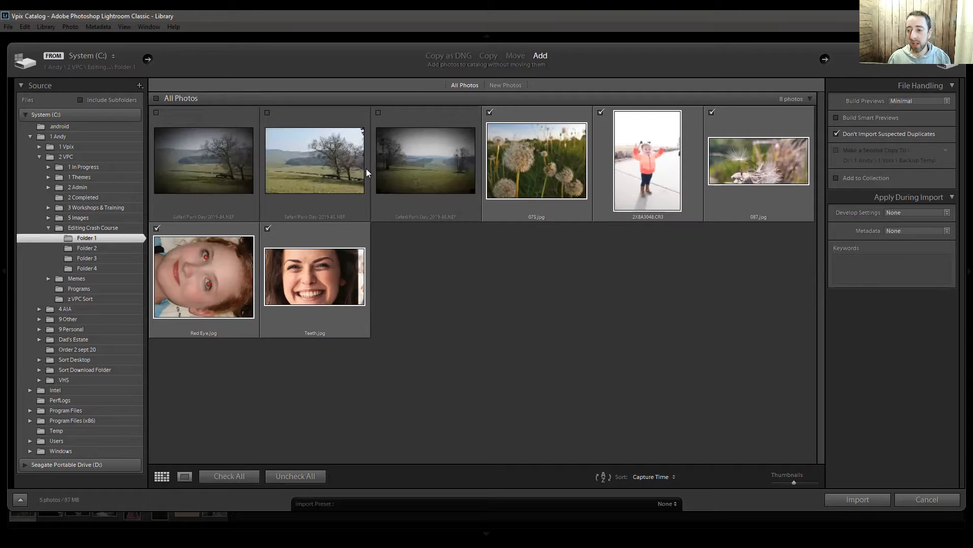
pyautogui.click(378, 112)
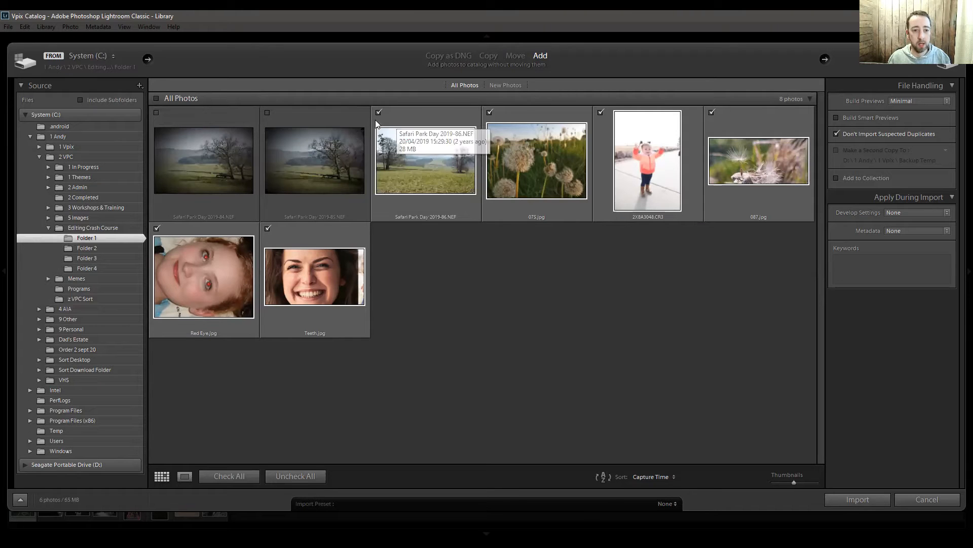
pyautogui.click(268, 113)
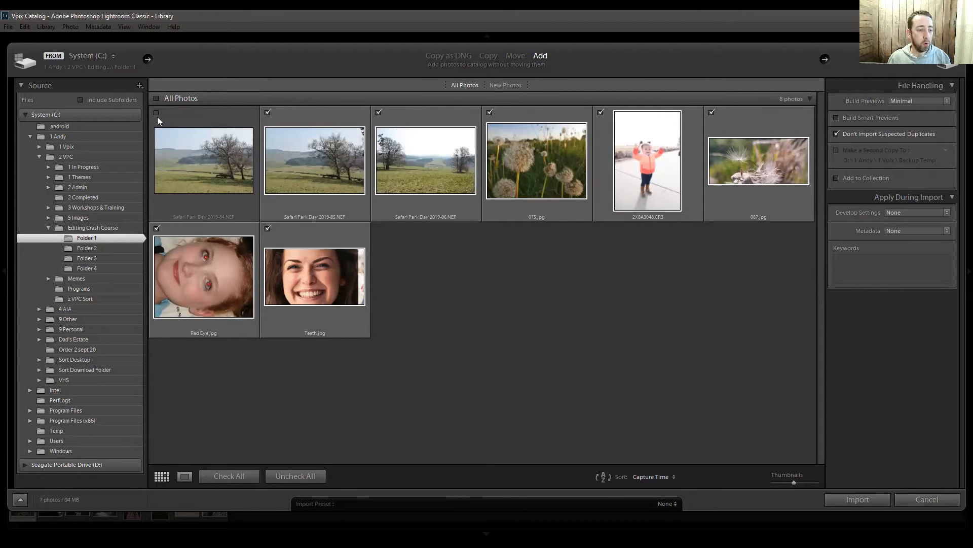
pyautogui.click(157, 113)
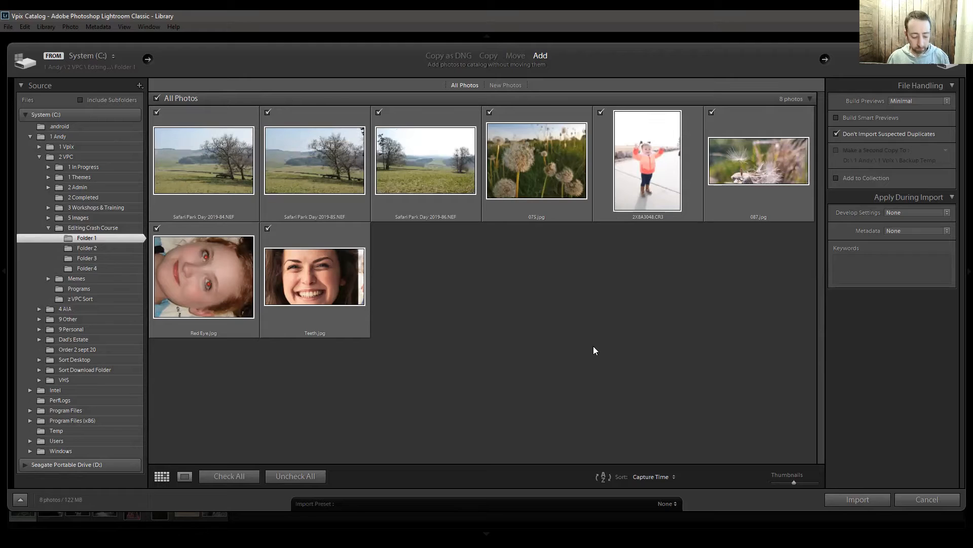
# Exclude and re-include Safari Park Day 2019-84, 075 and Teeth together, and repeat the exclusion and inclusion for all photos
pyautogui.click(193, 162)
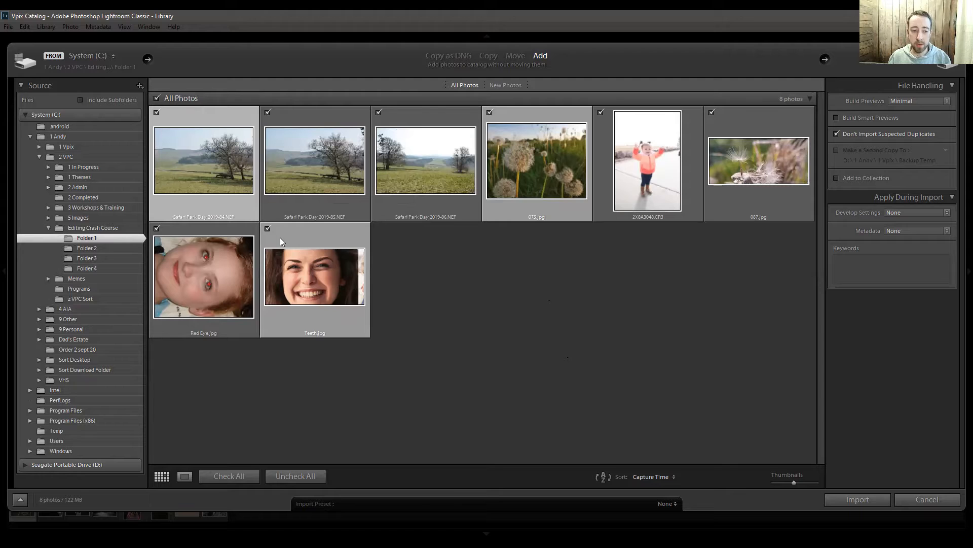
pyautogui.click(267, 229)
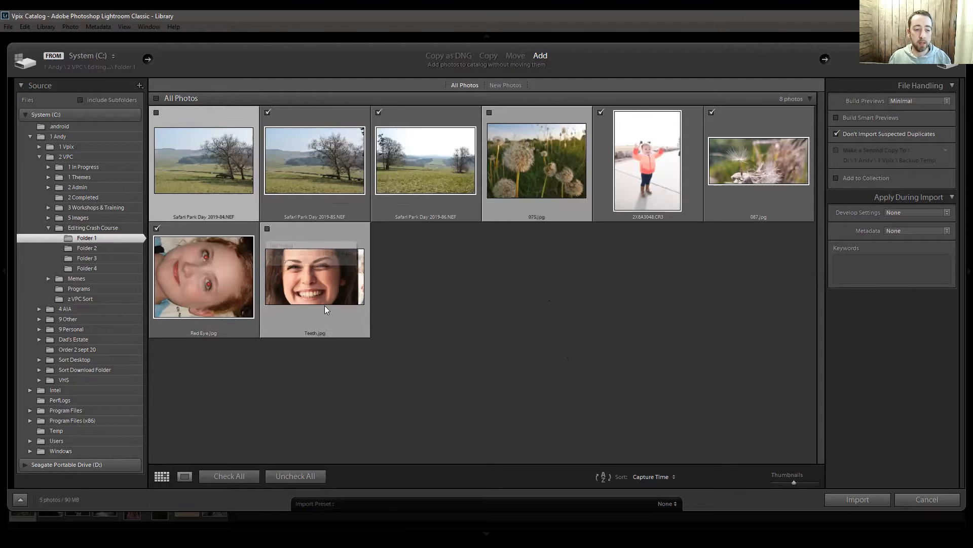
pyautogui.click(268, 229)
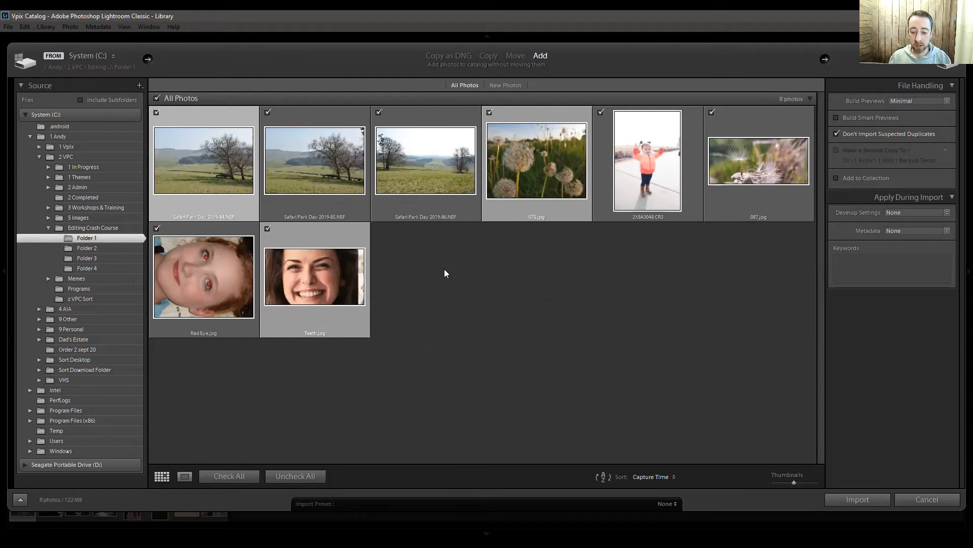
pyautogui.click(297, 477)
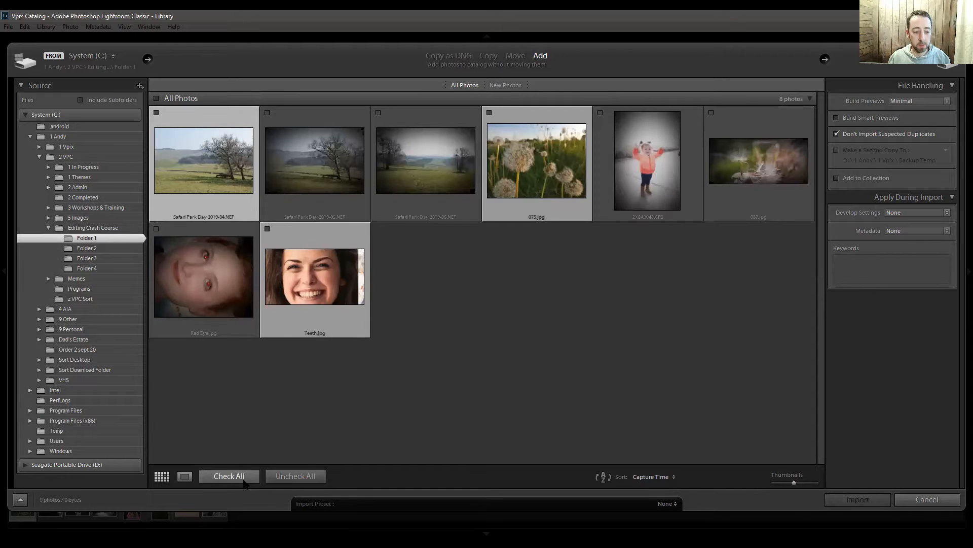
pyautogui.click(233, 477)
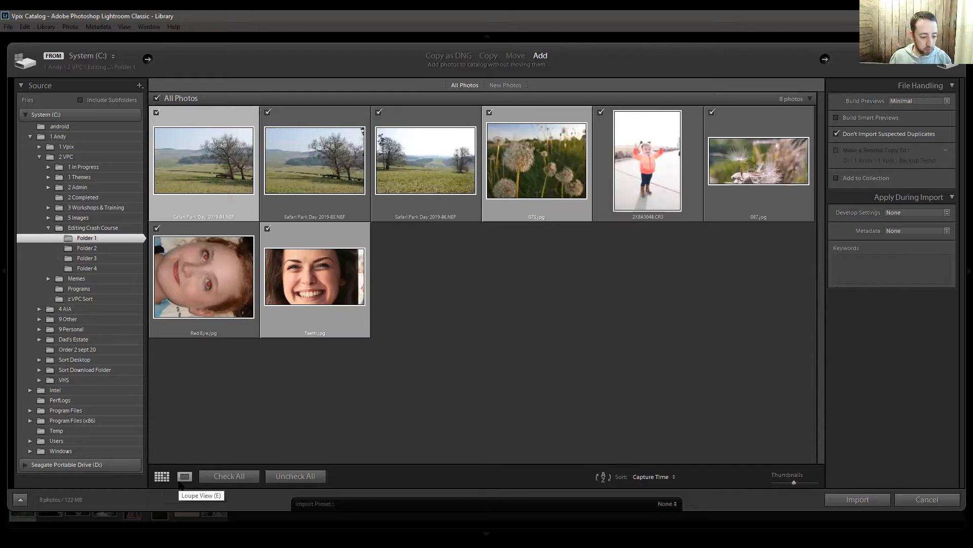
# Examine the selected landscape photo enlarged in Loupe view and return to the thumbnail grid
pyautogui.click(183, 477)
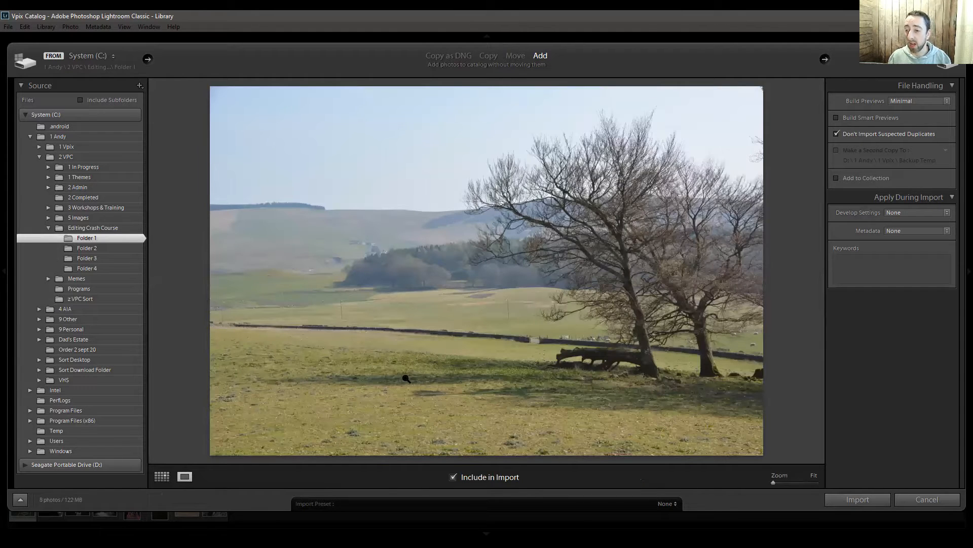
pyautogui.click(161, 477)
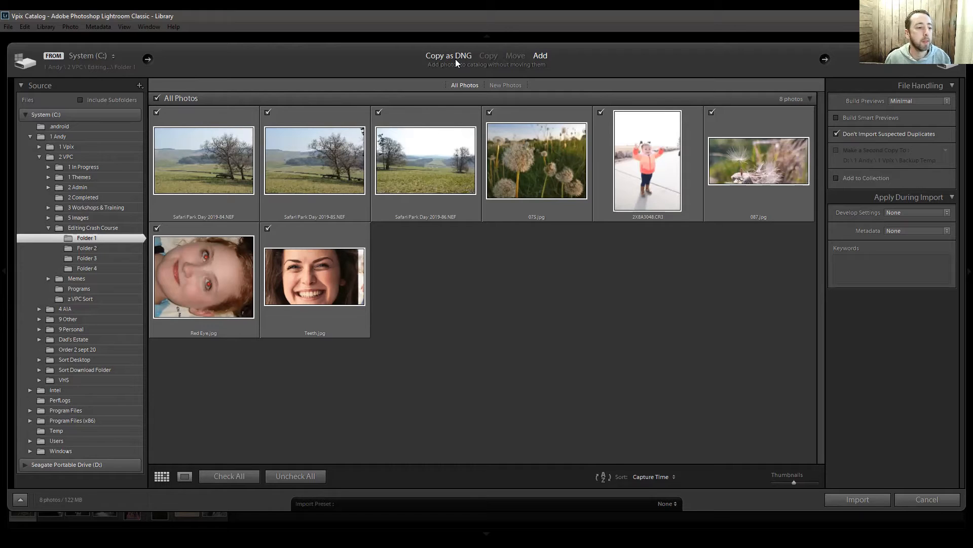
# Compare the Copy, Add and Move import methods and set the import to Copy
pyautogui.click(488, 56)
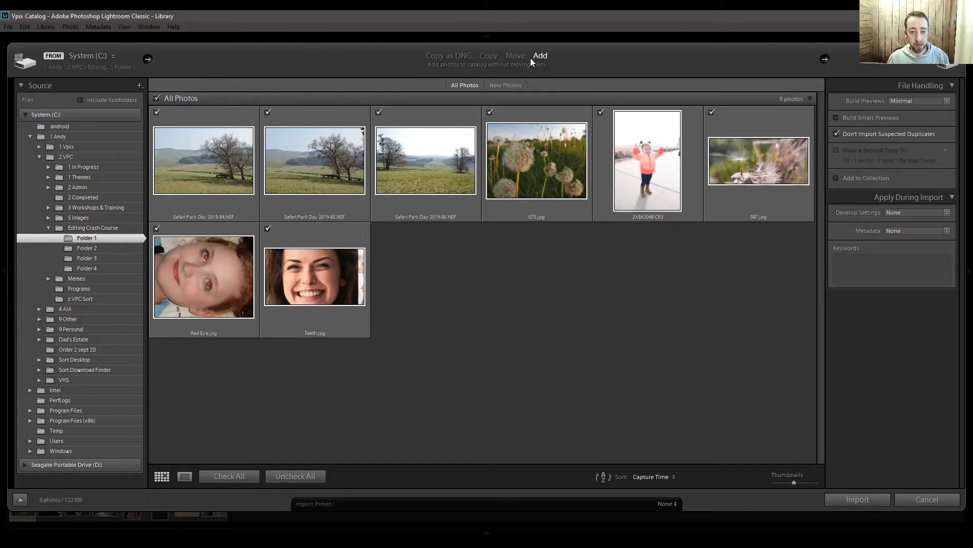
pyautogui.click(489, 56)
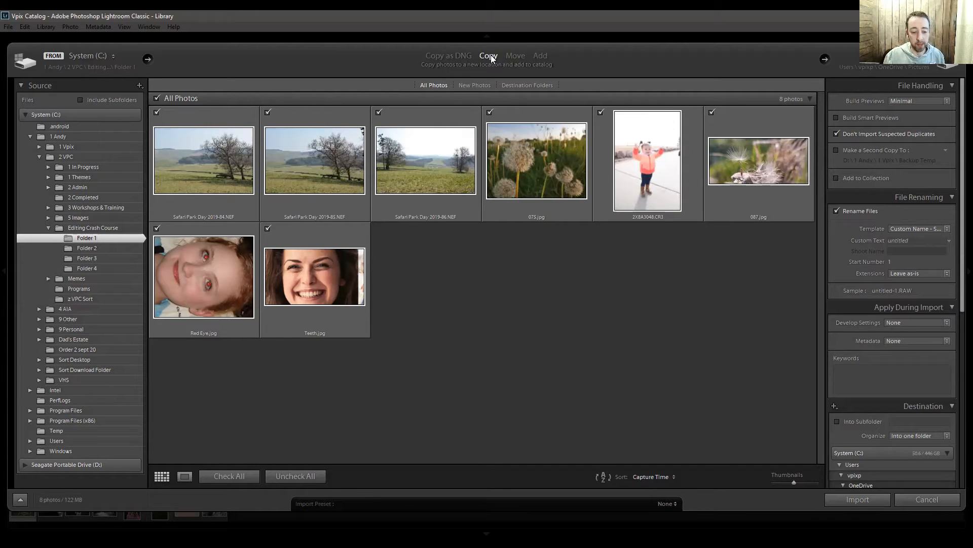
pyautogui.click(513, 55)
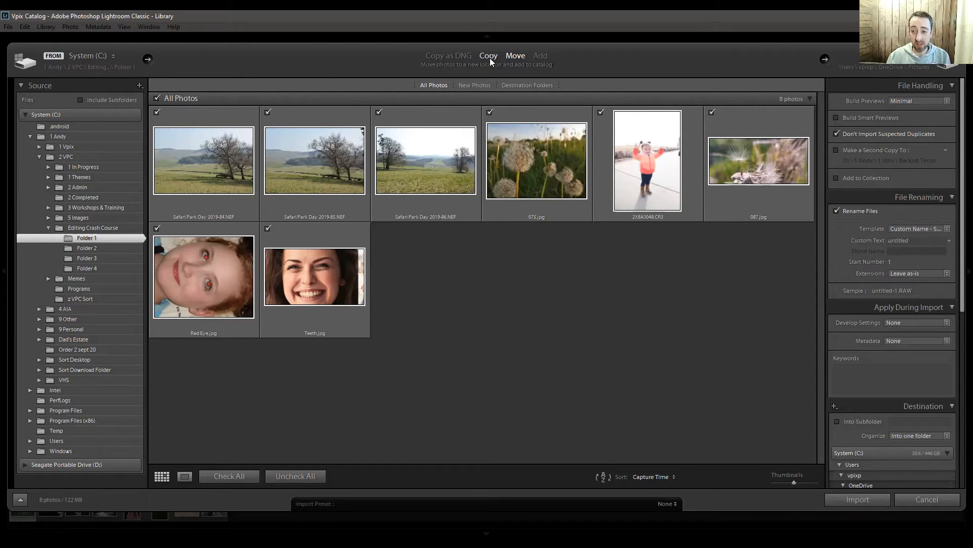
pyautogui.click(490, 57)
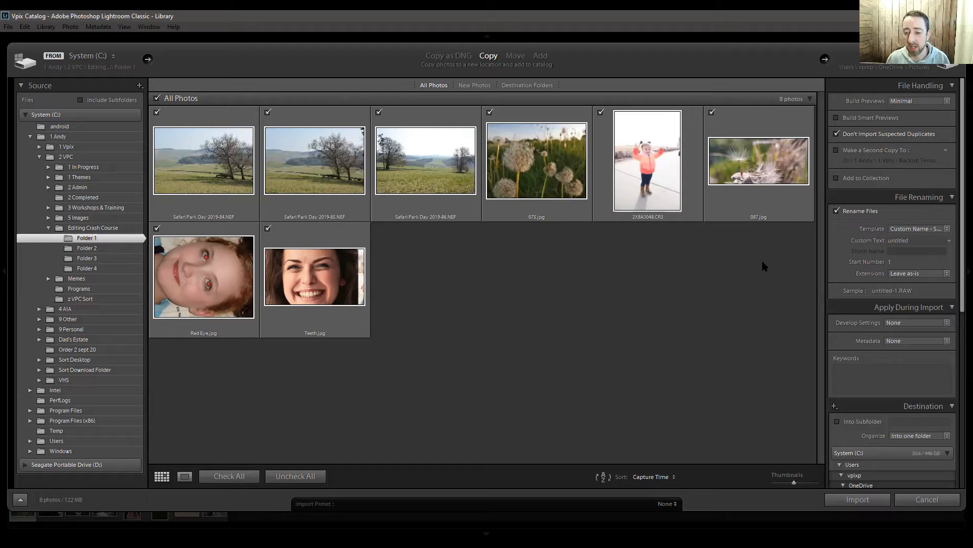
# Review the thumbnail size control and the available sort orders for the import grid, keeping Capture Time
pyautogui.moveTo(794, 482)
pyautogui.mouseDown()
pyautogui.moveTo(774, 484)
pyautogui.moveTo(802, 482)
pyautogui.moveTo(794, 482)
pyautogui.mouseUp()
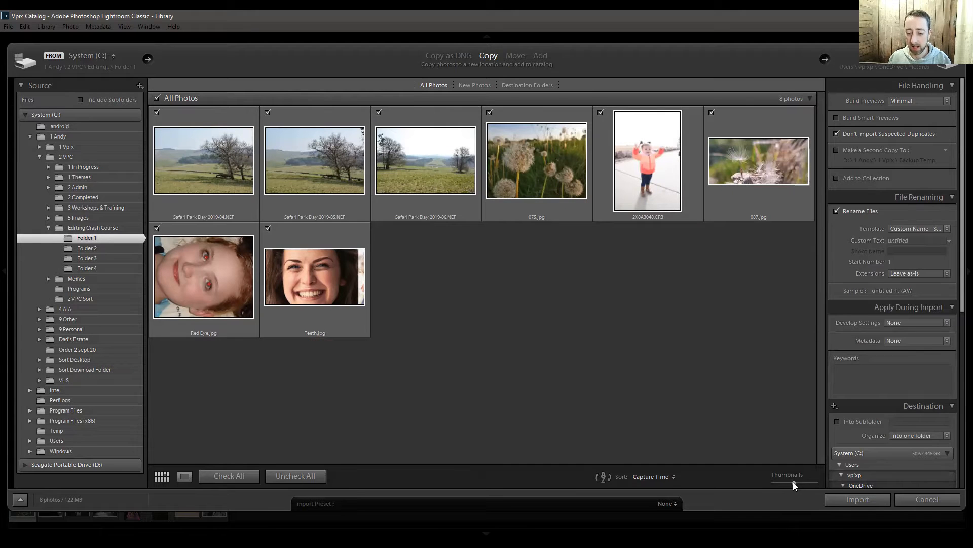
pyautogui.click(674, 477)
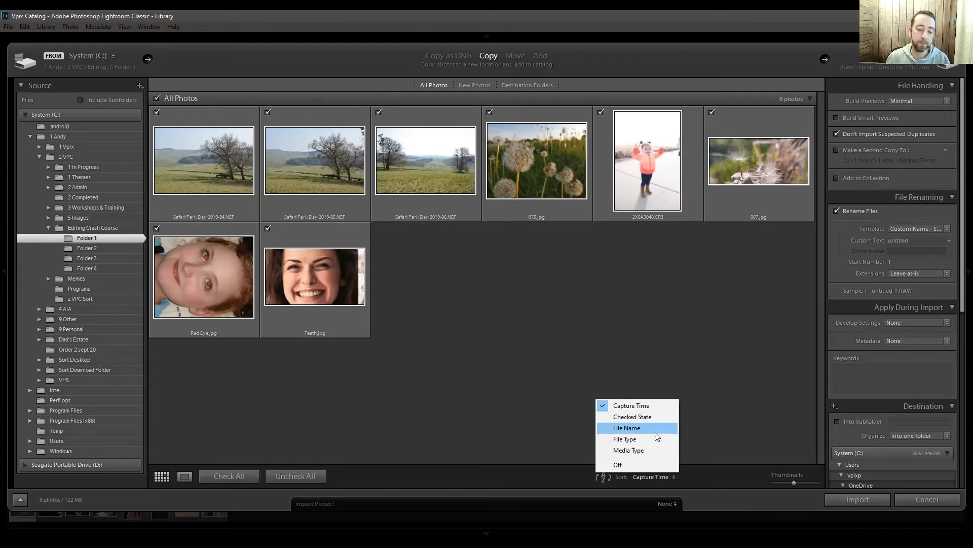
pyautogui.click(705, 381)
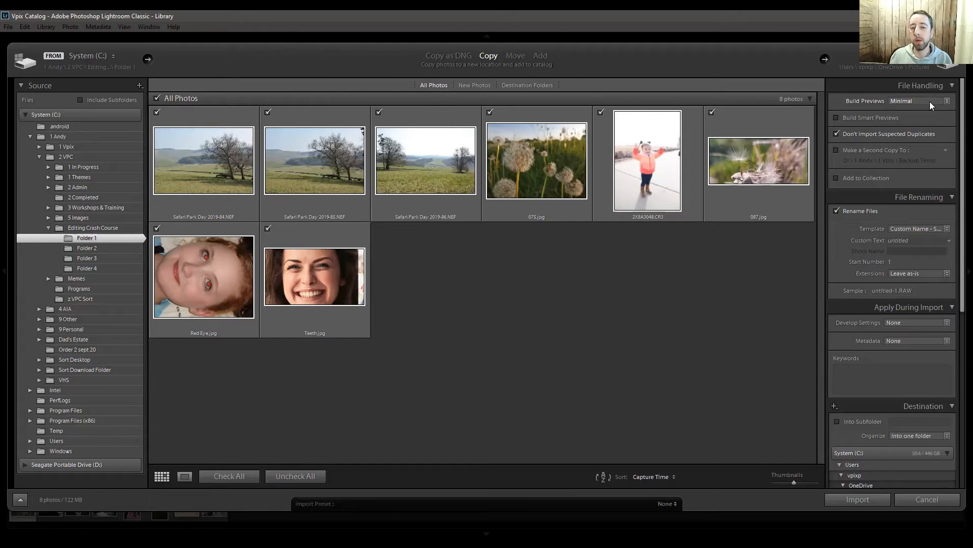
# Review the Build Previews options for the import and keep Minimal
pyautogui.click(929, 104)
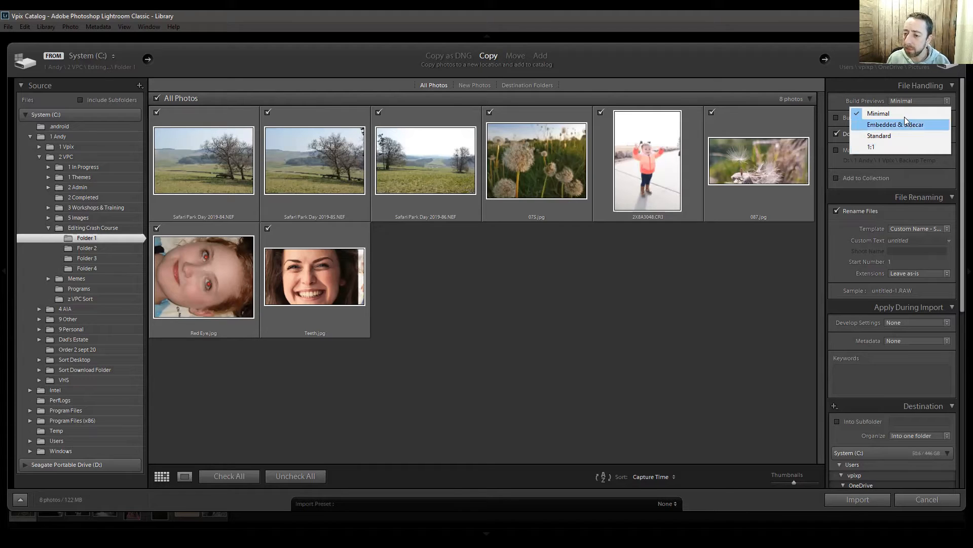
pyautogui.press('Up')
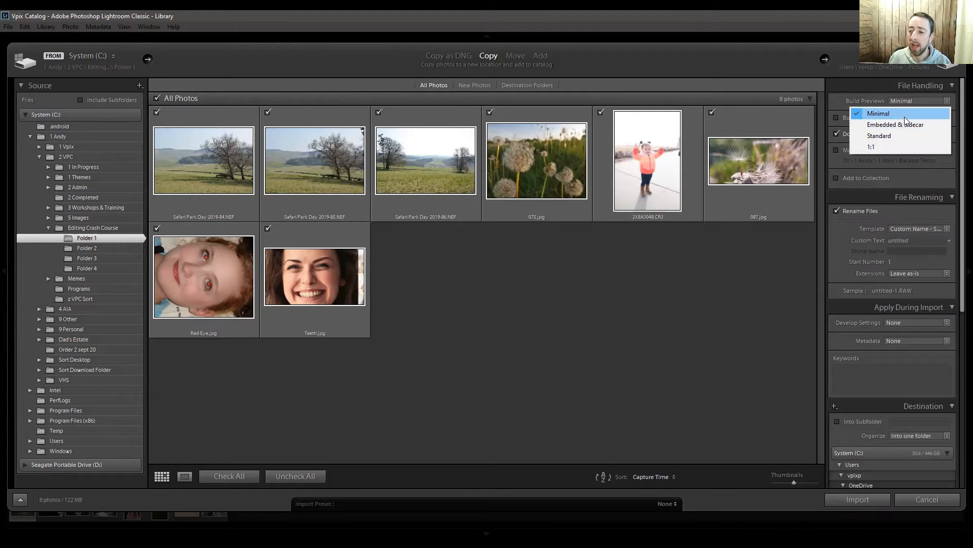
pyautogui.click(905, 117)
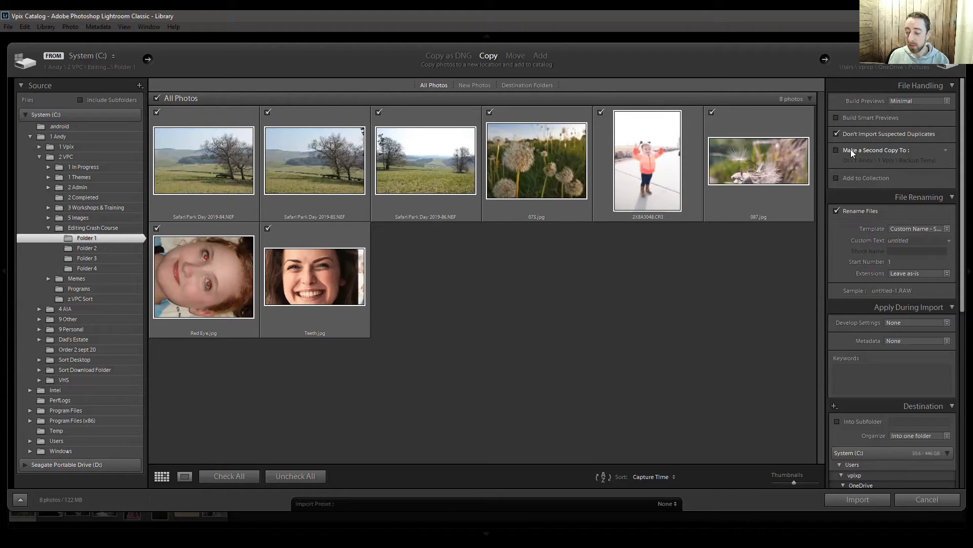
# Turn on making a second copy of the photos, cancel the backup folder selection and turn the option off again
pyautogui.click(851, 149)
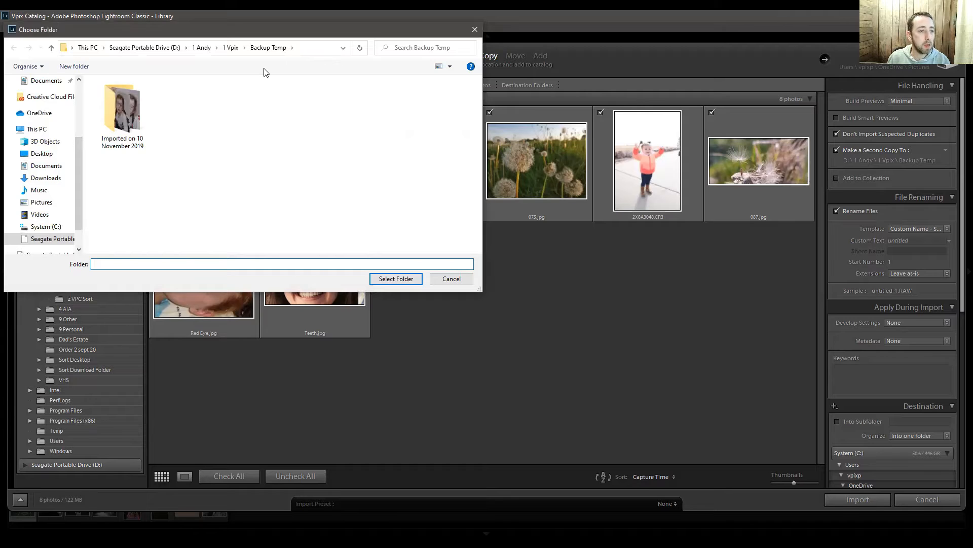
pyautogui.click(458, 283)
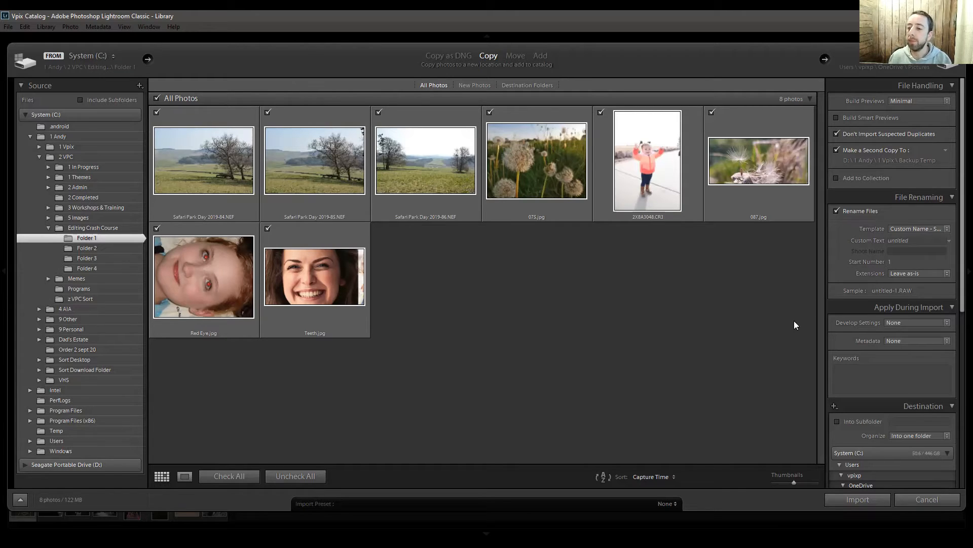
pyautogui.click(837, 149)
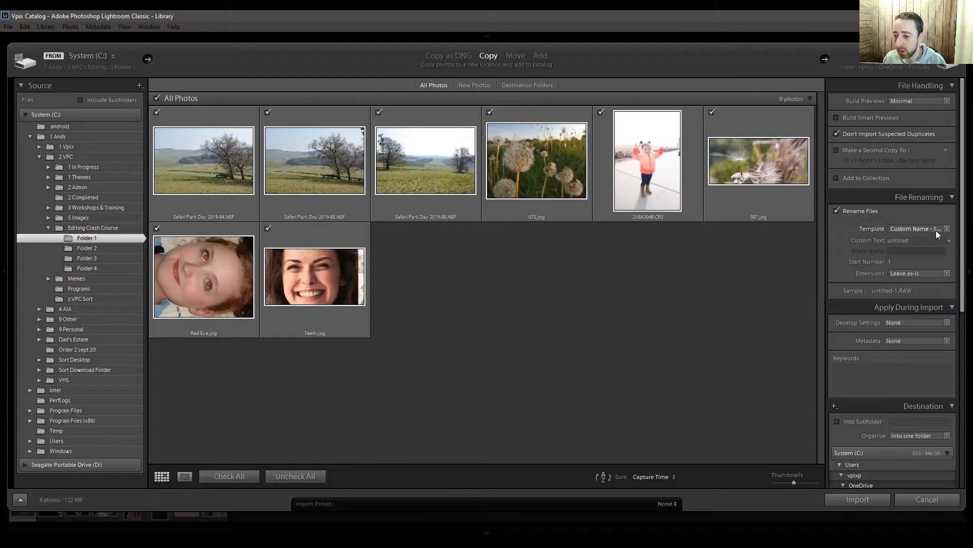
# Examine the available file-renaming templates for the imported photos without changing the current one
pyautogui.click(922, 230)
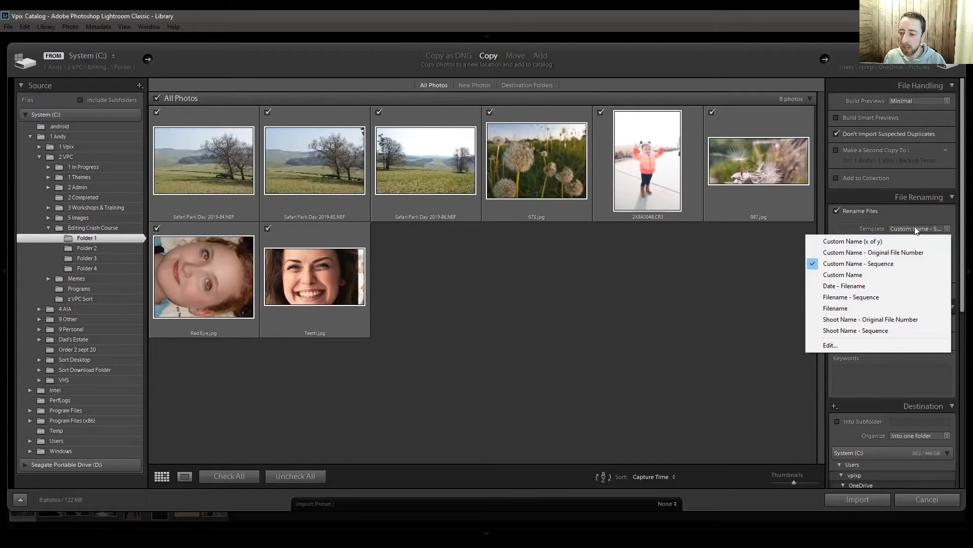
pyautogui.click(918, 228)
pyautogui.click(919, 228)
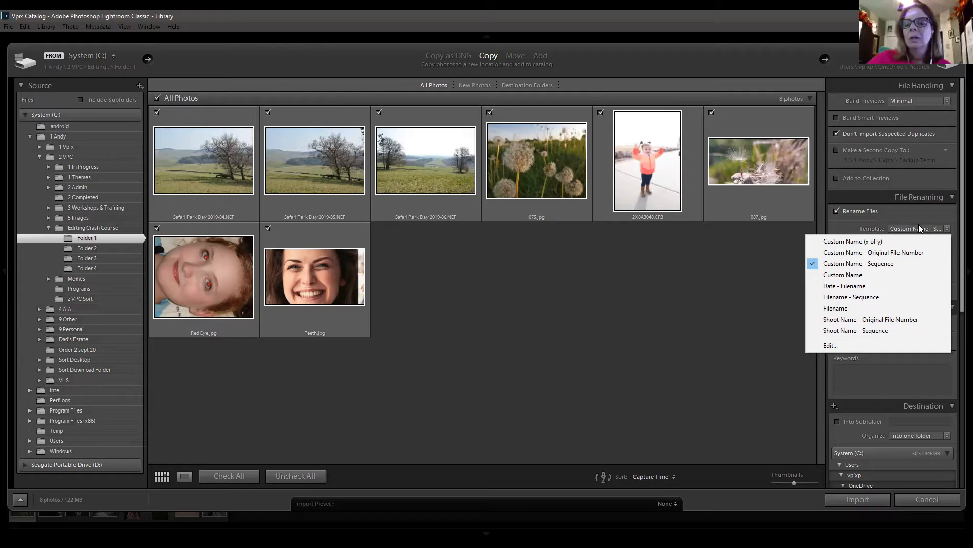
pyautogui.click(816, 468)
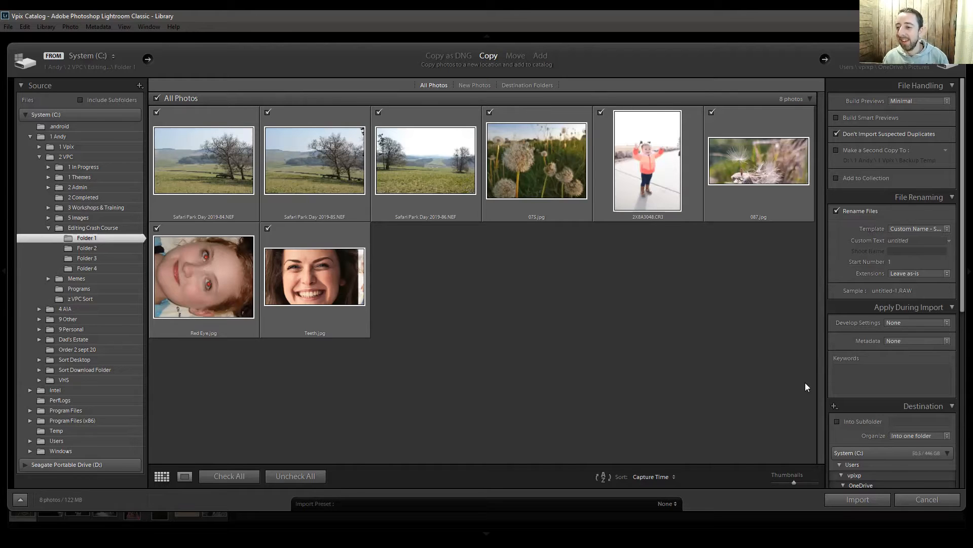
# Recheck the preview-building choices and the renaming template list, keeping Minimal and Custom Name - Sequence
pyautogui.click(947, 101)
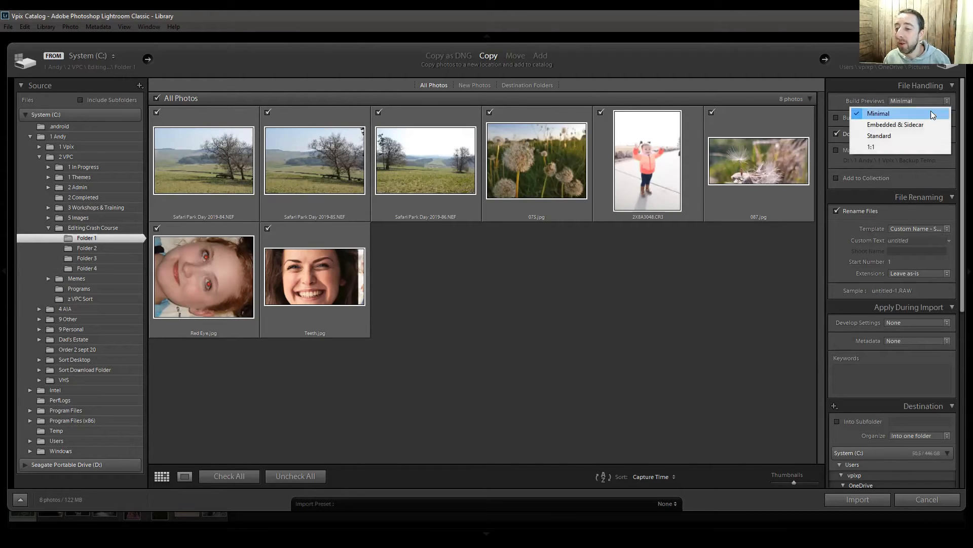
pyautogui.click(958, 146)
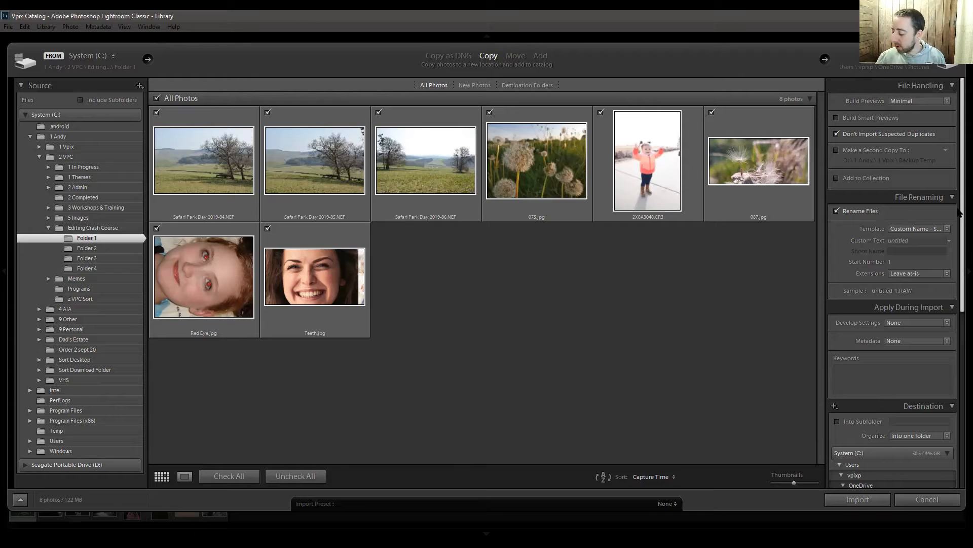
pyautogui.click(926, 229)
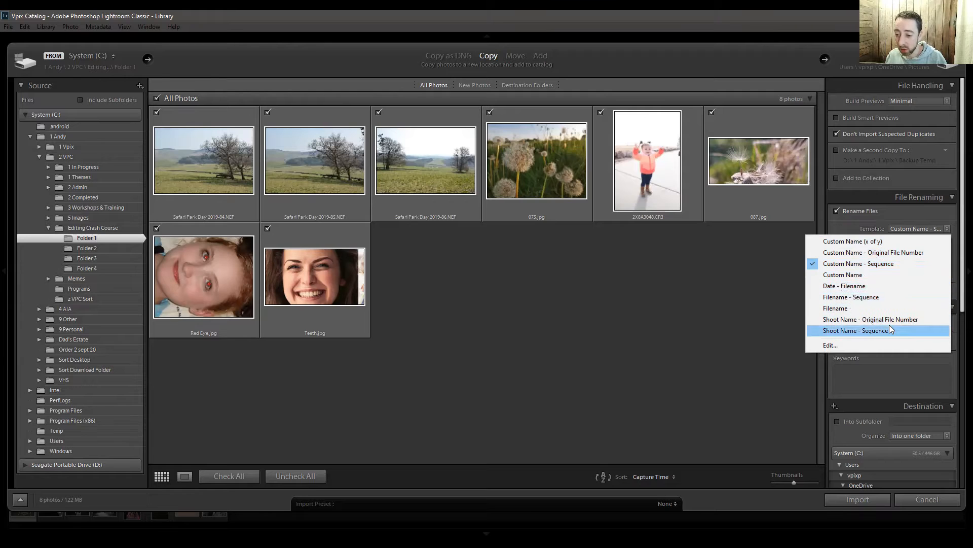
pyautogui.click(915, 217)
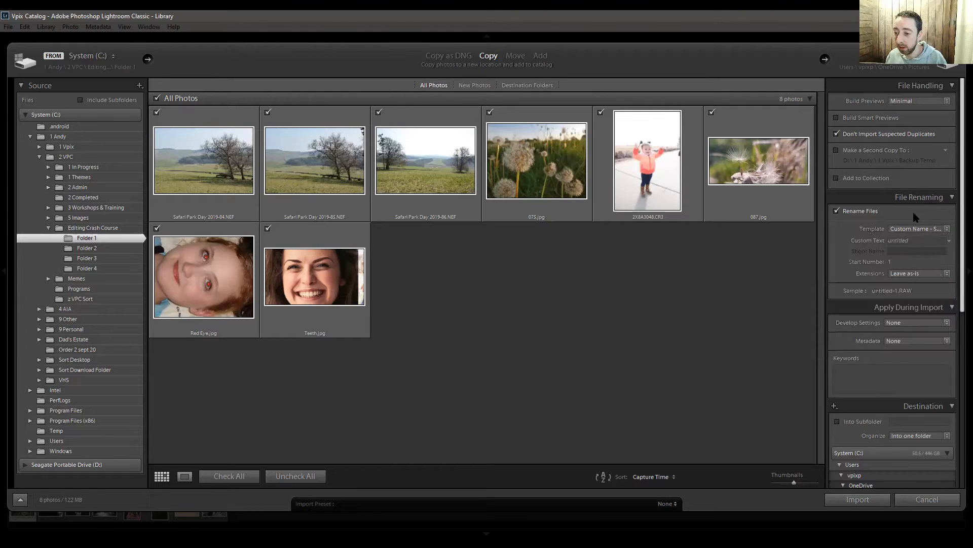
# Set the renaming template to Custom Name - Sequence with the custom text VPC Crash Course
pyautogui.click(925, 242)
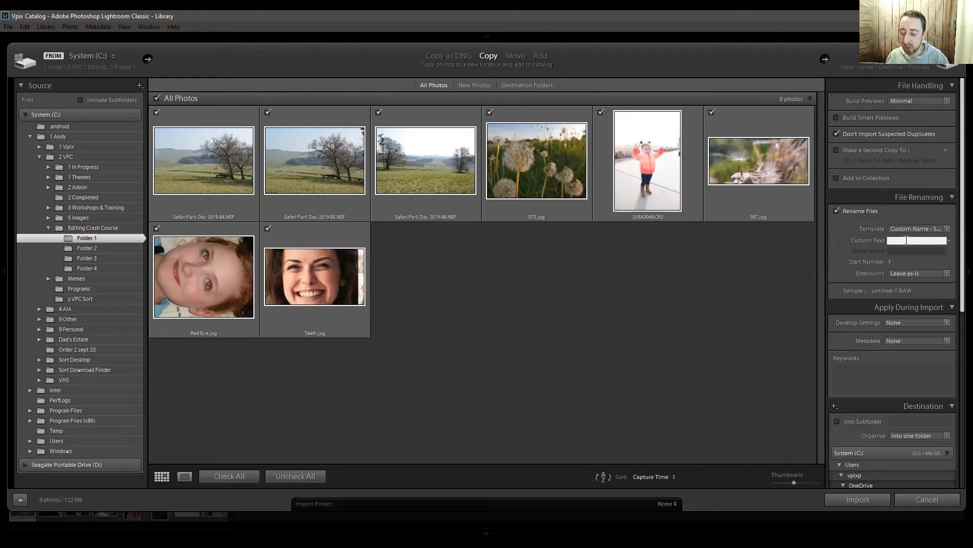
pyautogui.click(922, 227)
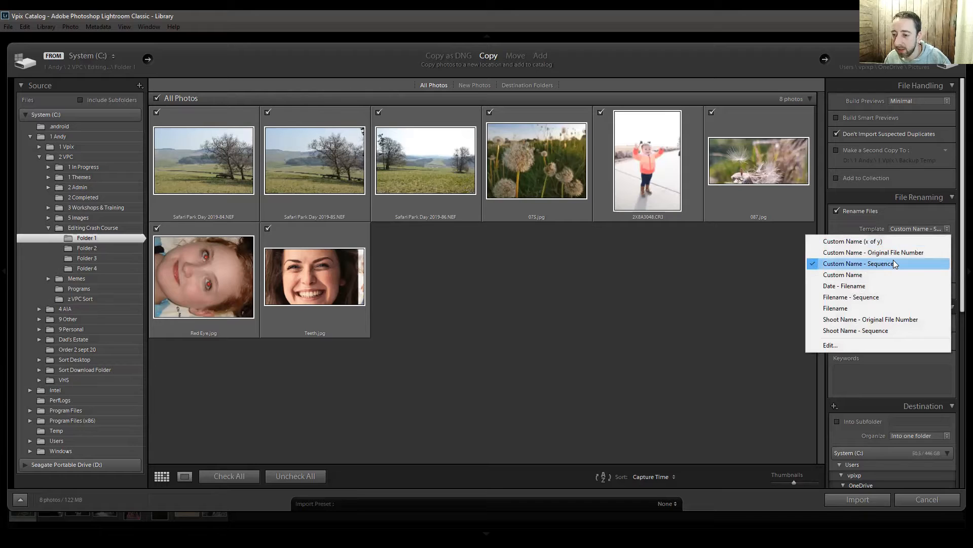
pyautogui.click(895, 262)
pyautogui.click(919, 241)
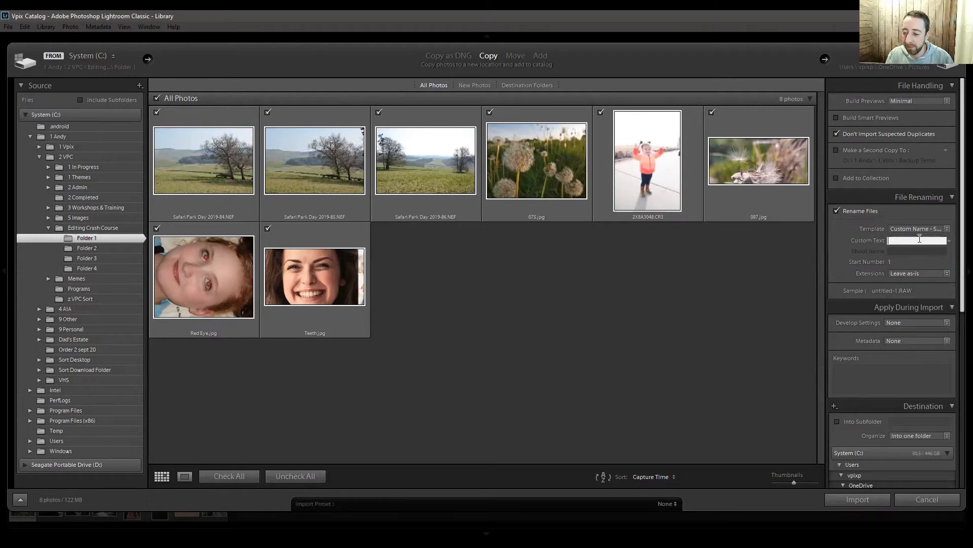
pyautogui.write('V')
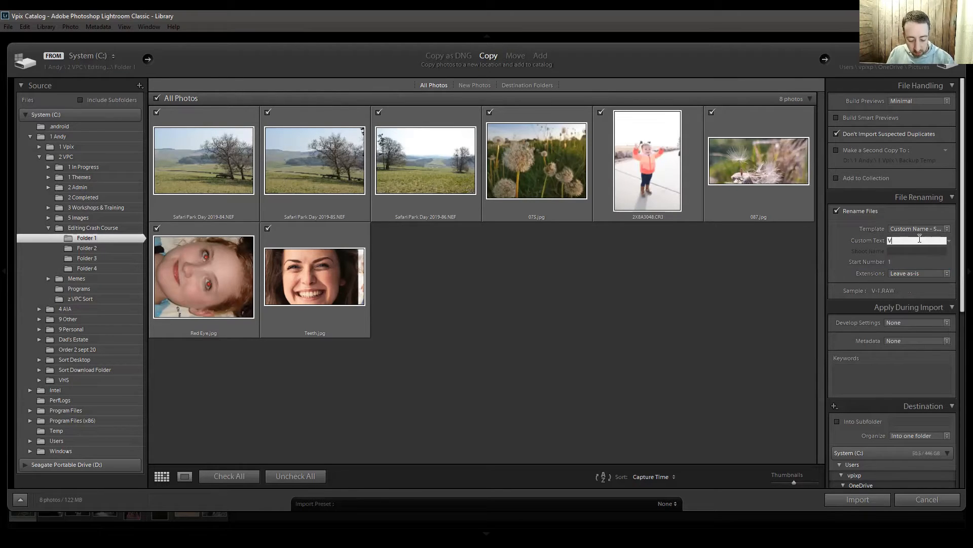
pyautogui.write('PC Crash Course')
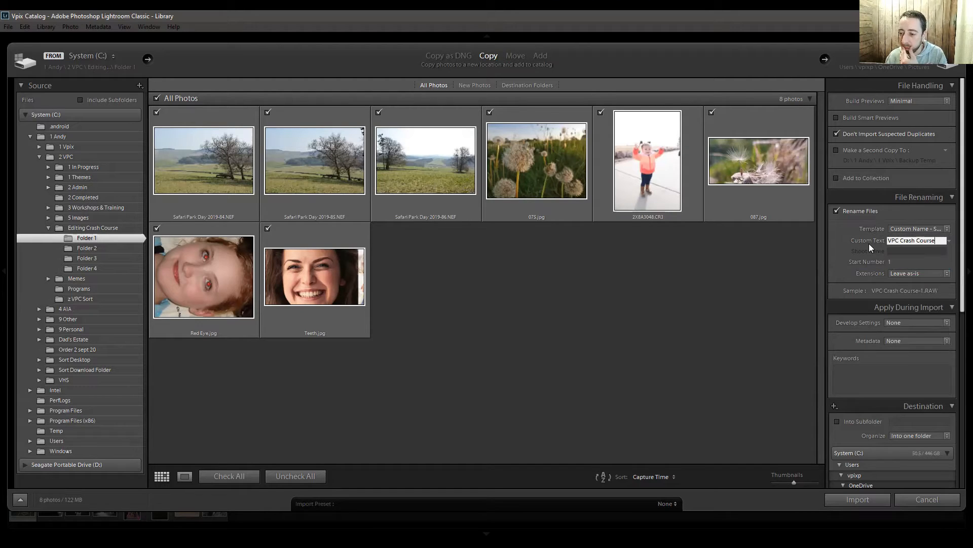
pyautogui.click(841, 251)
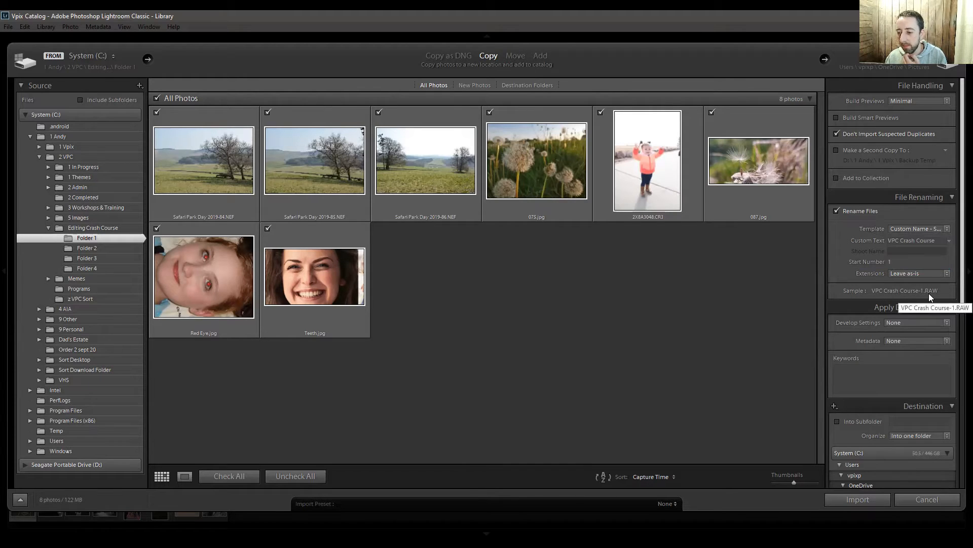
# Try a start number of 100 for the renamed files and set it back to 1
pyautogui.click(905, 261)
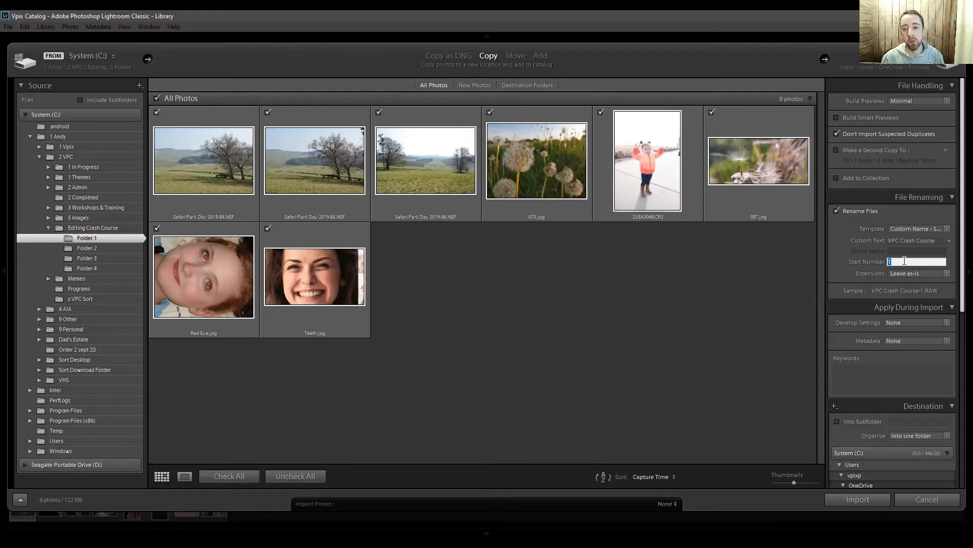
pyautogui.write('100')
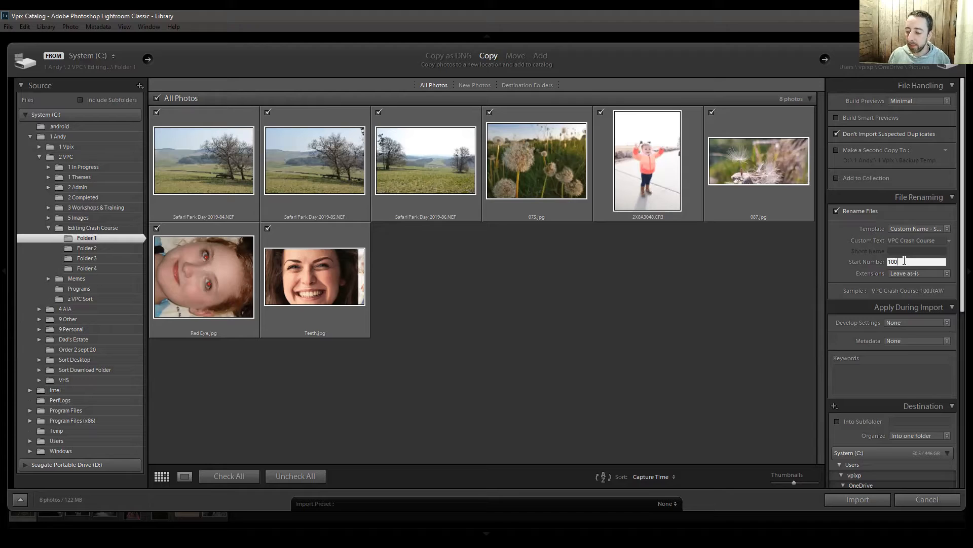
pyautogui.press('BackSpace')
pyautogui.press('BackSpace')
pyautogui.press('BackSpace')
pyautogui.write('1')
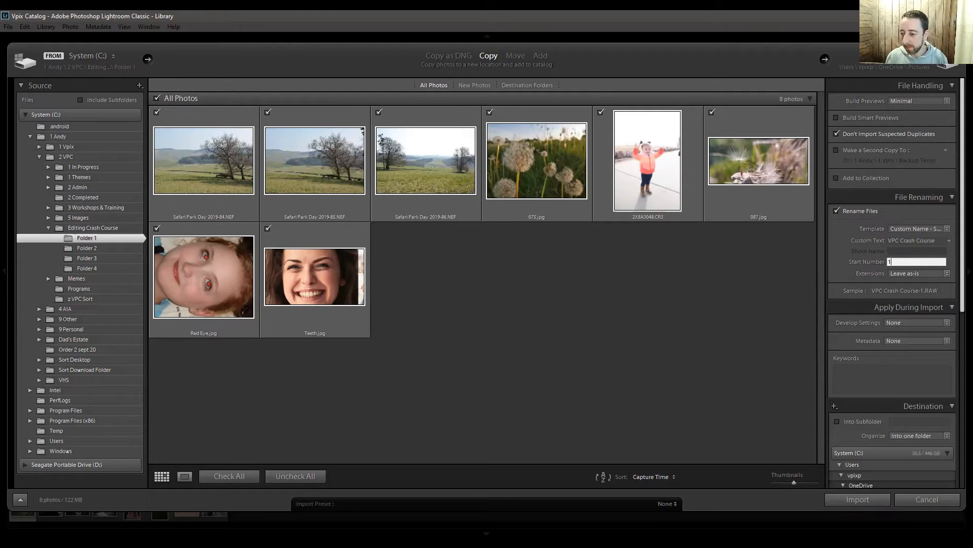
pyautogui.click(836, 275)
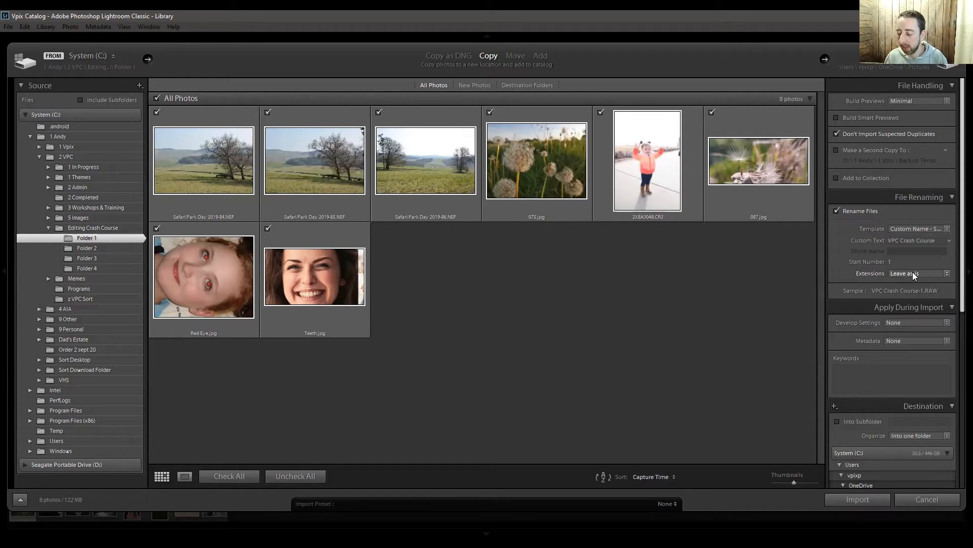
# Review the Color and B&W develop presets that can be applied during import, keeping Develop Settings at None
pyautogui.moveTo(960, 256); pyautogui.dragTo(960, 305)
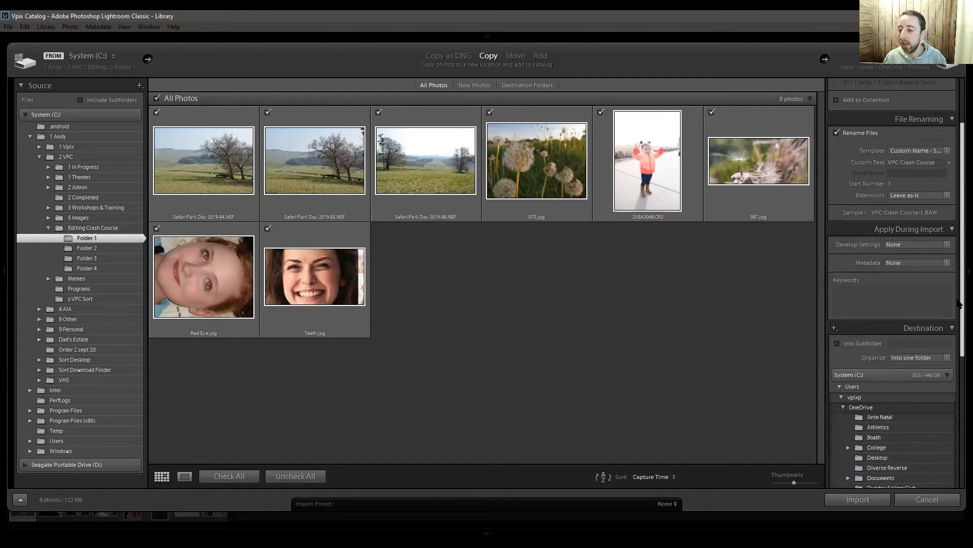
pyautogui.click(911, 245)
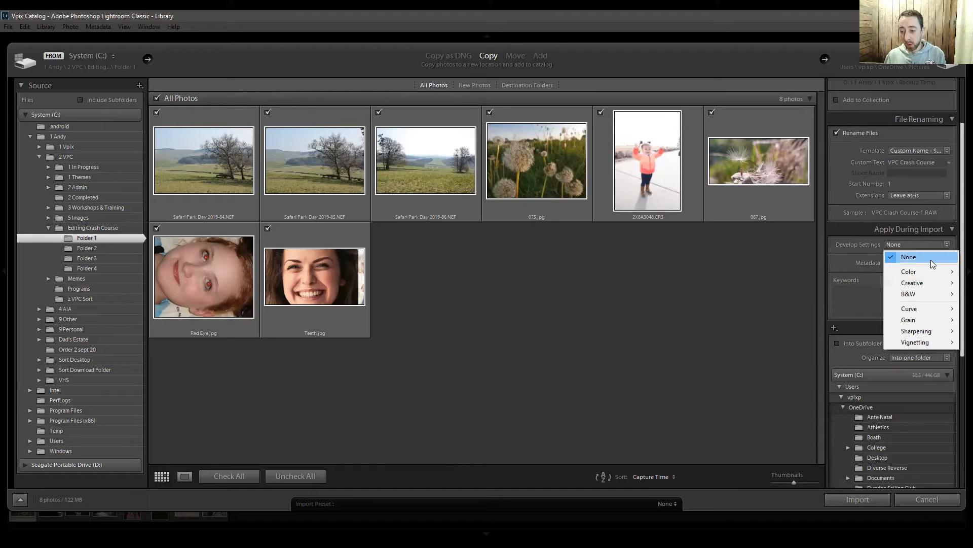
pyautogui.moveTo(932, 276)
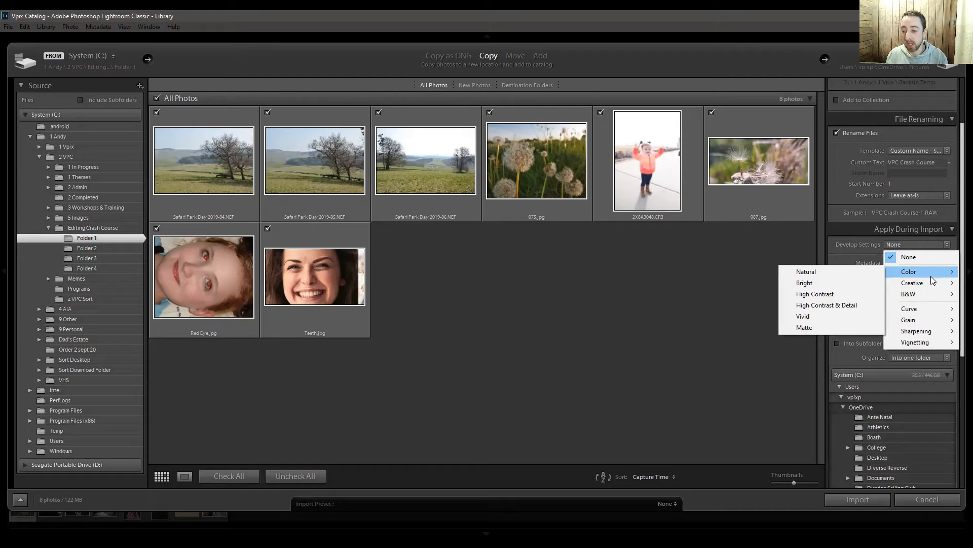
pyautogui.moveTo(928, 298)
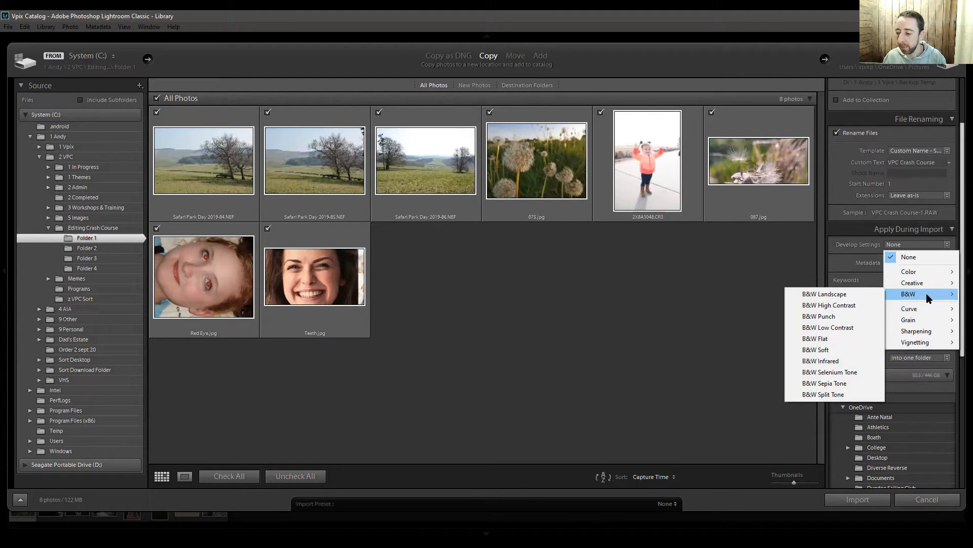
pyautogui.click(894, 250)
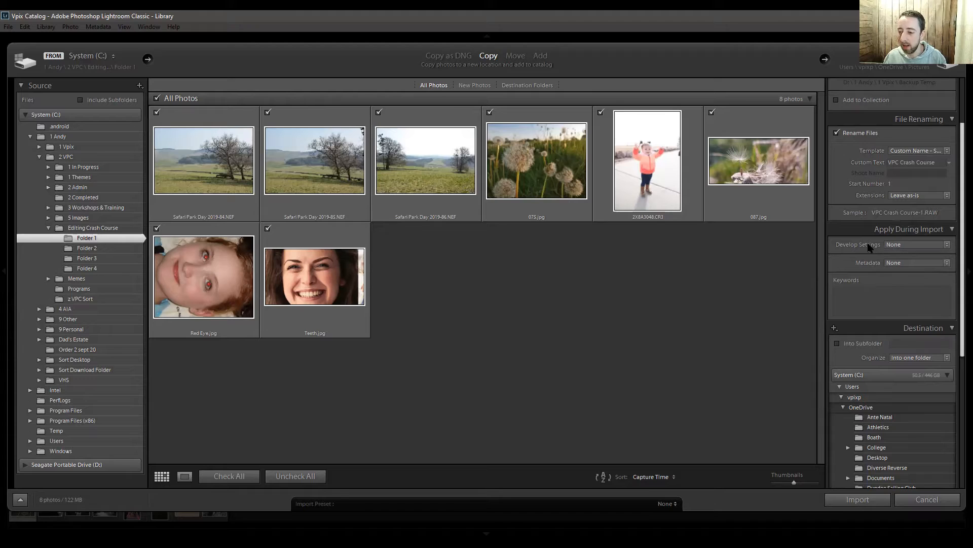
# Start a new metadata preset named VPC Test and enter the photographer's name as the copy name
pyautogui.click(913, 263)
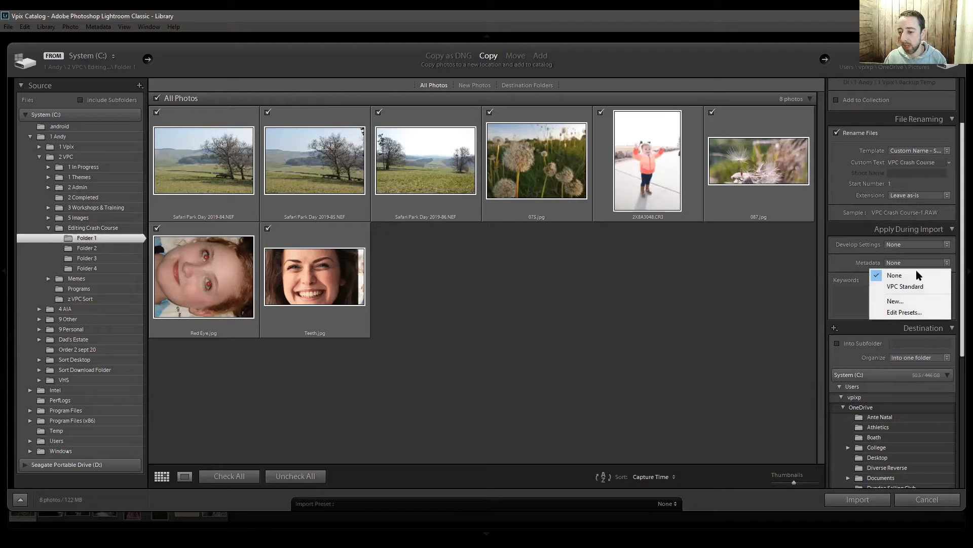
pyautogui.click(925, 301)
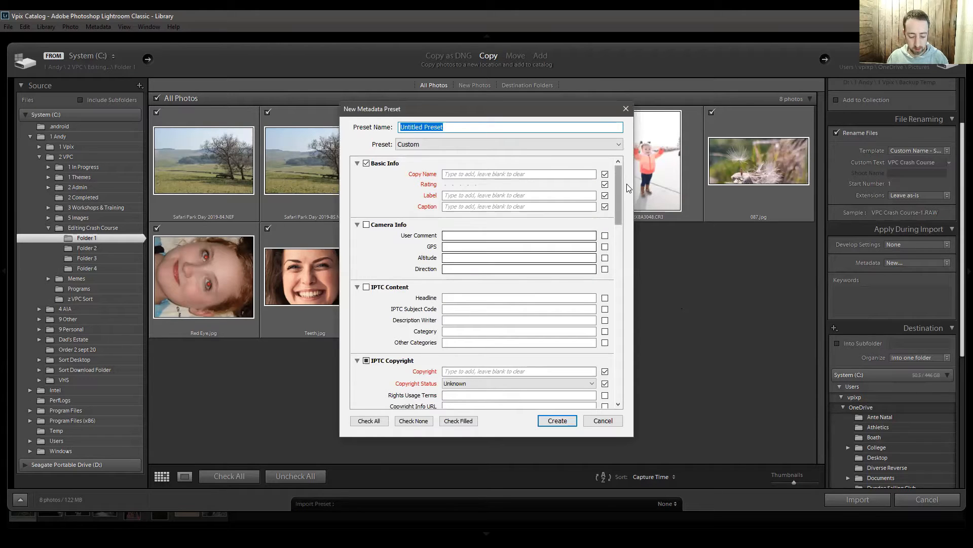
pyautogui.write('VPC ')
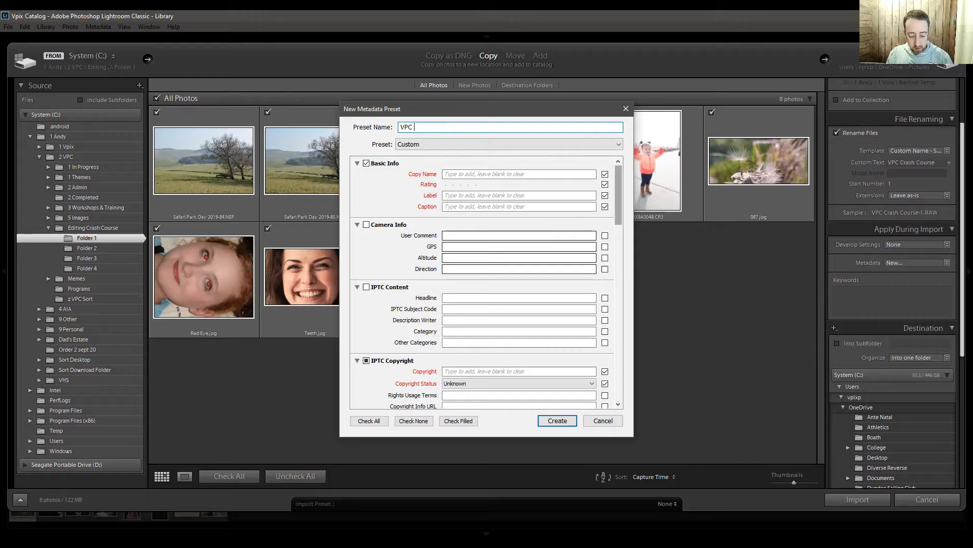
pyautogui.write('Test')
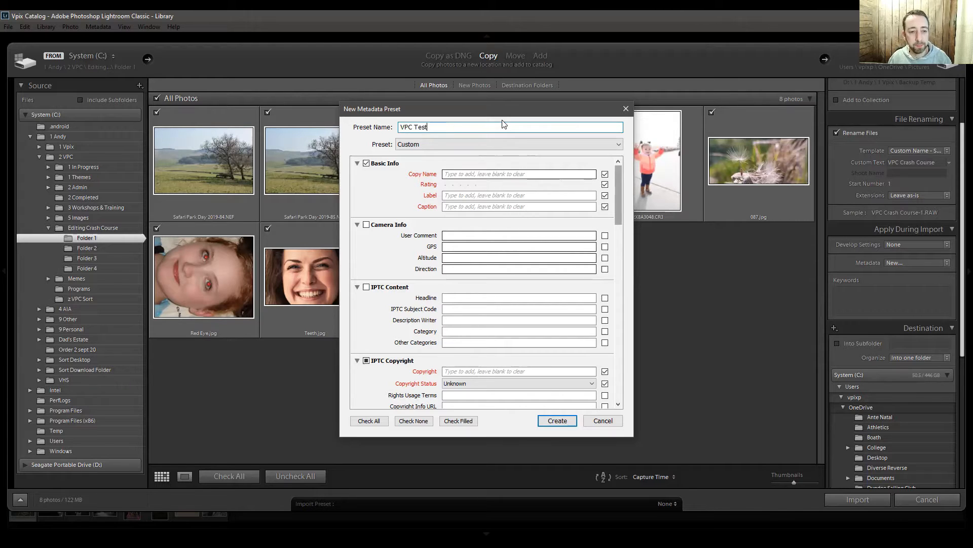
pyautogui.click(546, 175)
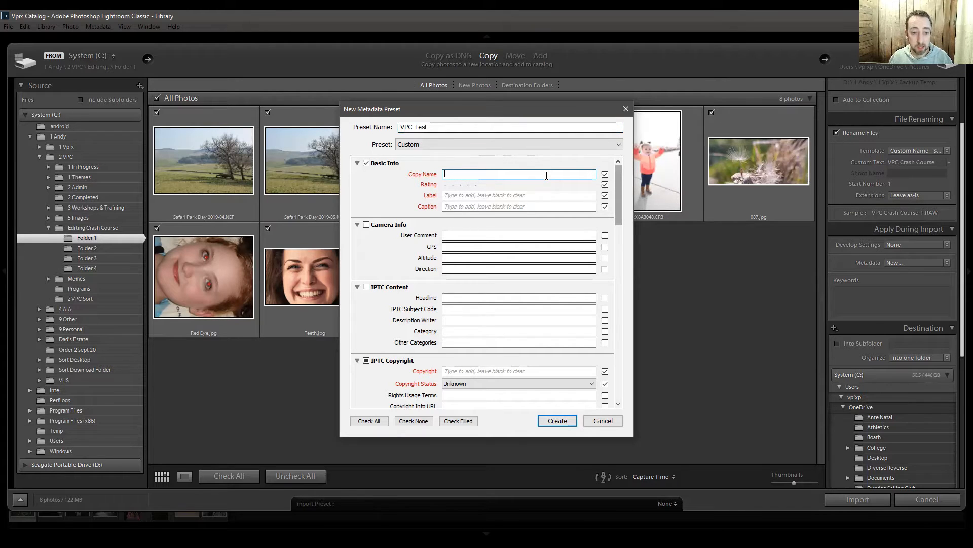
pyautogui.write('Andy Verner')
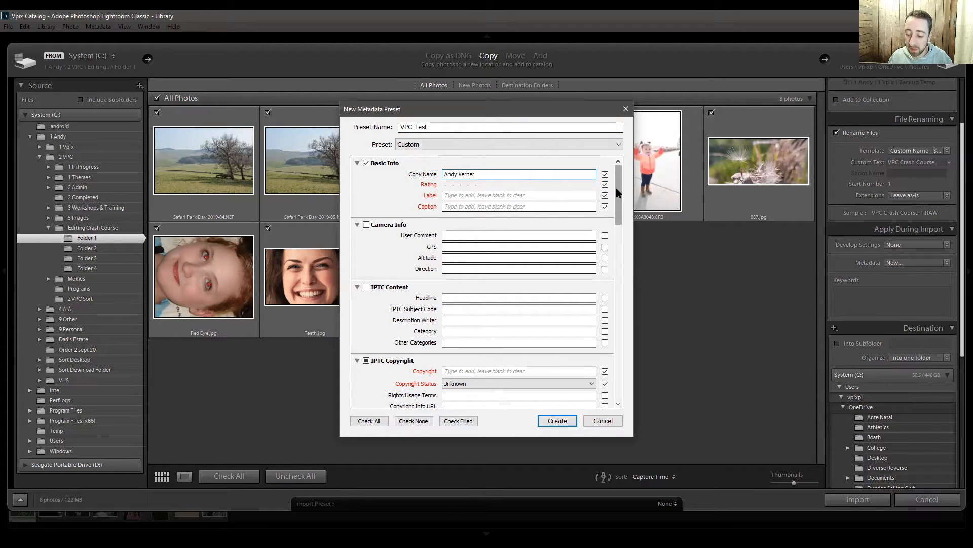
# Try including the GPS field under Camera Info in the metadata preset and exclude it again
pyautogui.scroll(-3, 618, 198)
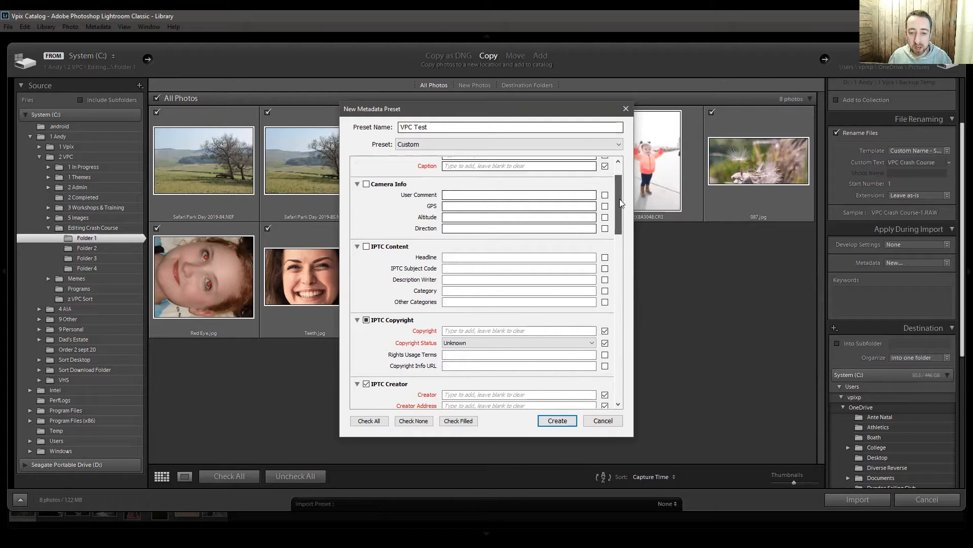
pyautogui.moveTo(619, 199); pyautogui.dragTo(619, 202)
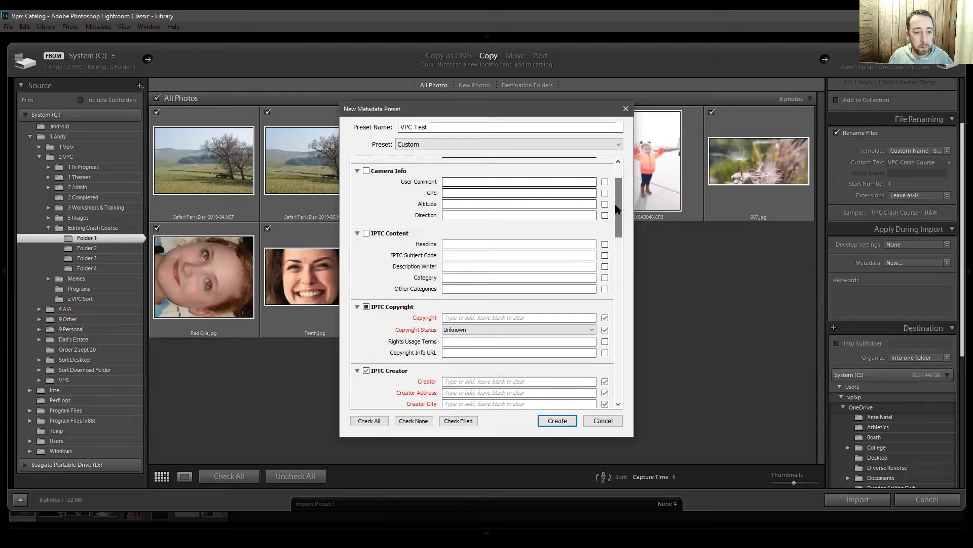
pyautogui.click(515, 184)
pyautogui.click(605, 194)
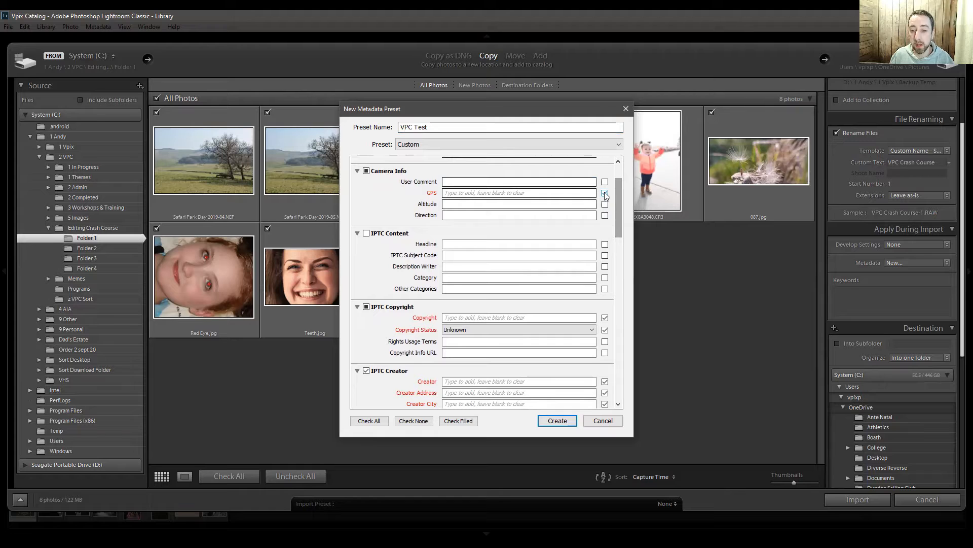
pyautogui.click(604, 194)
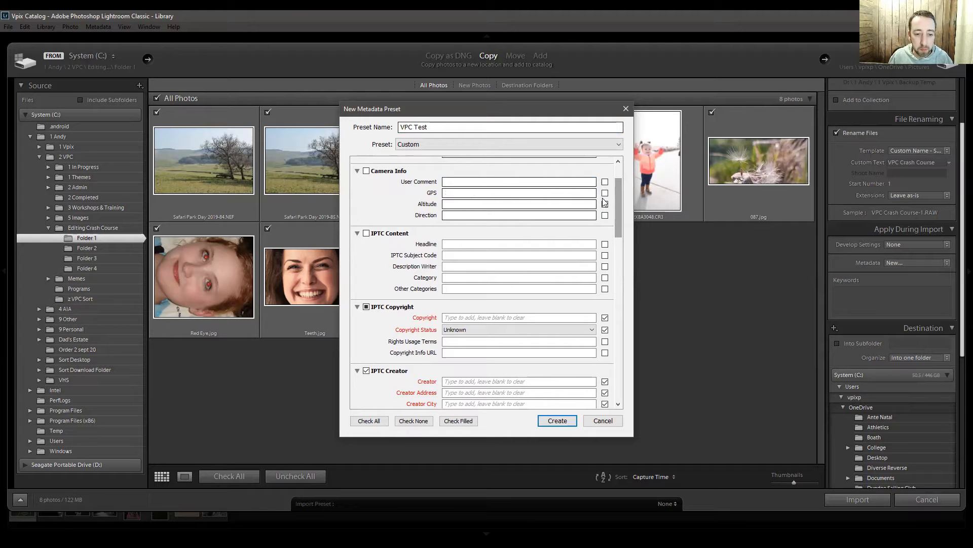
# Enter Virtual Photo Club as the preset's copyright and review the copyright status choices, leaving the status at Unknown
pyautogui.moveTo(620, 195); pyautogui.dragTo(619, 222)
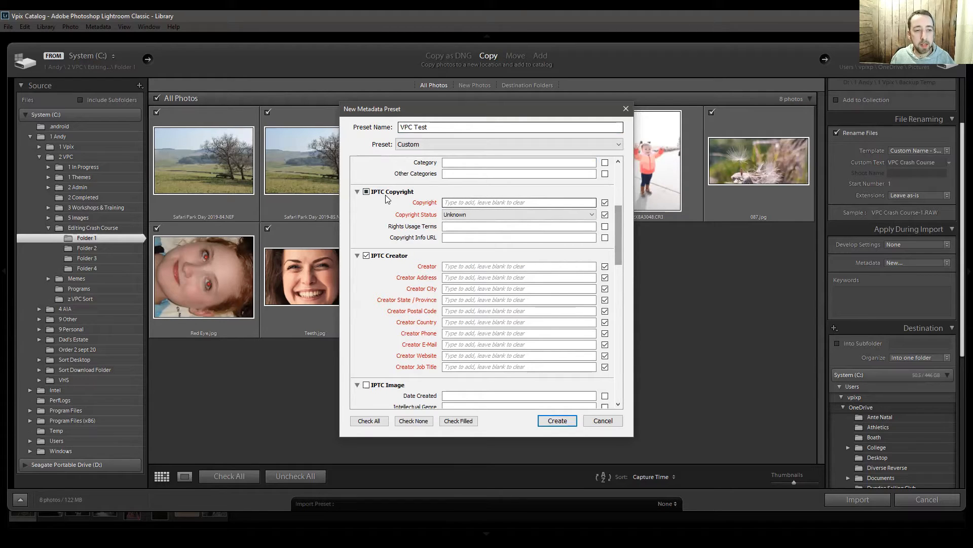
pyautogui.click(575, 202)
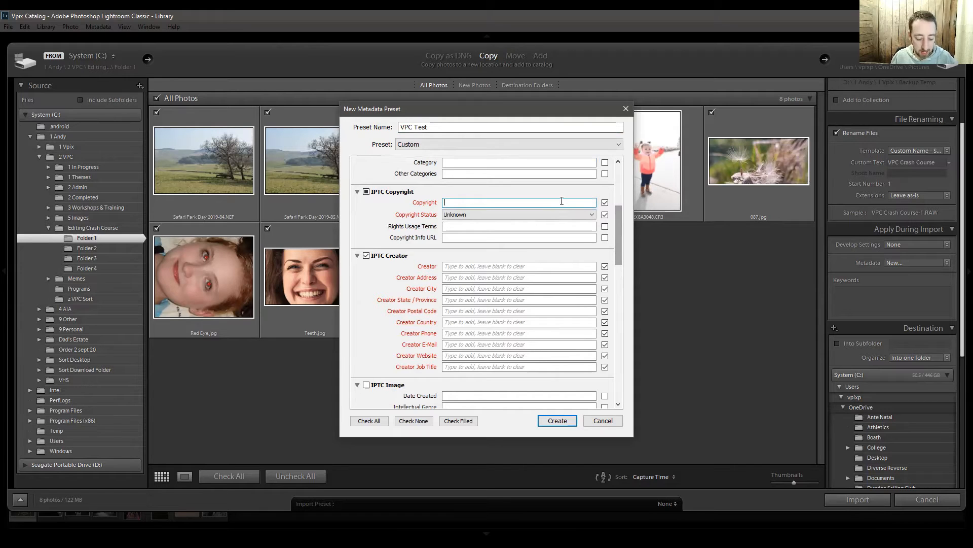
pyautogui.write('Virtual Photo Club')
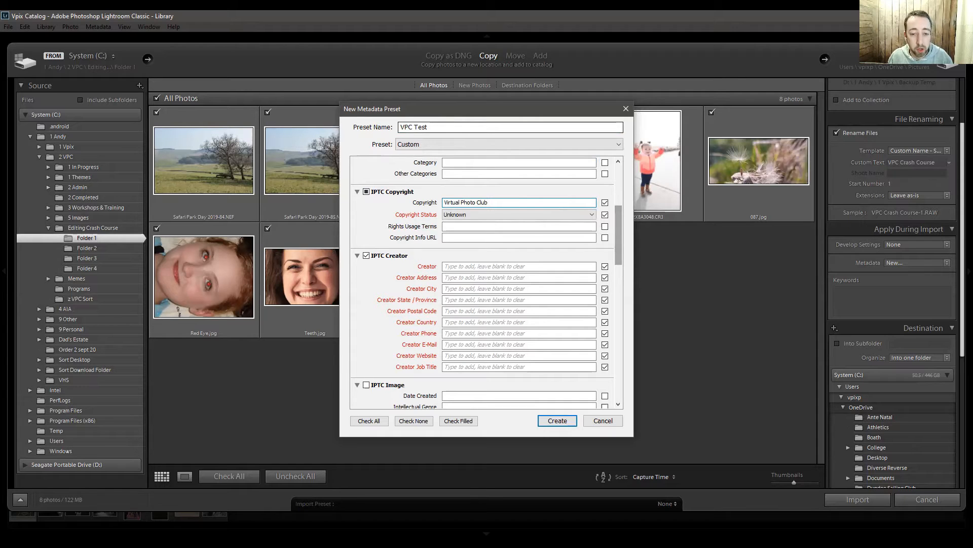
pyautogui.click(541, 213)
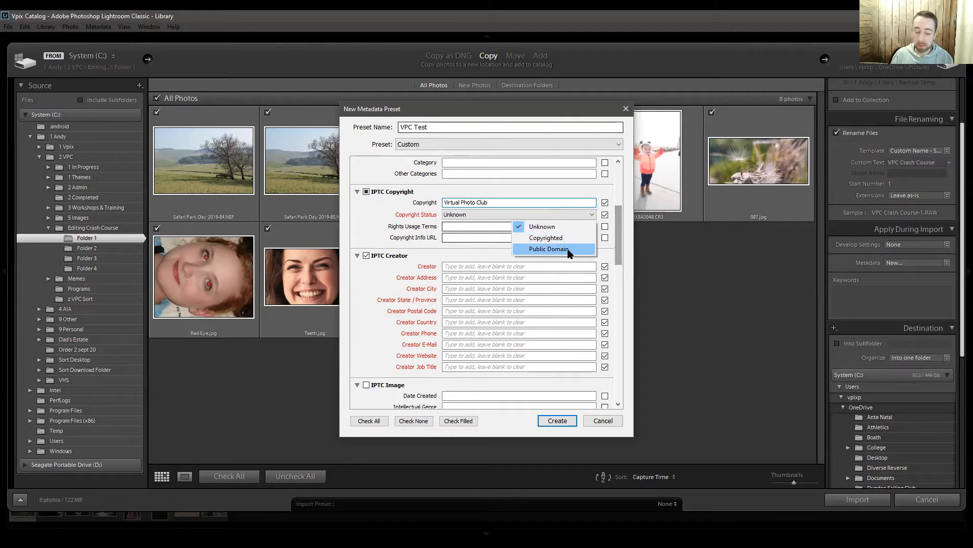
pyautogui.click(478, 226)
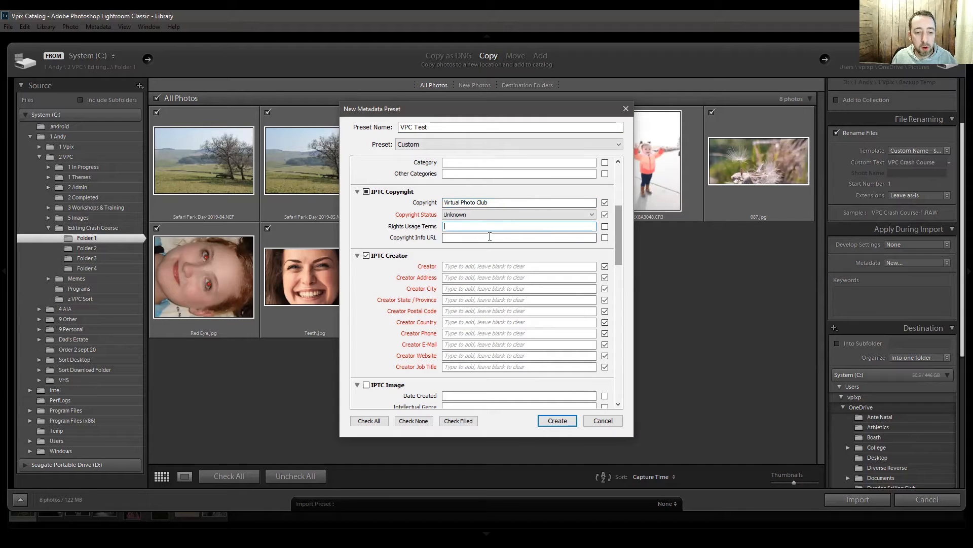
pyautogui.click(509, 237)
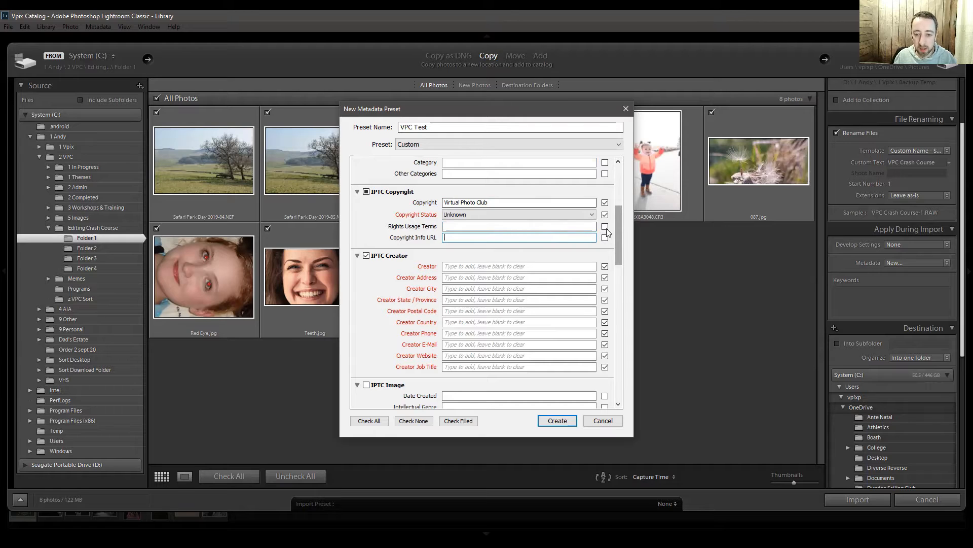
# Review the remaining preset fields from IPTC Creator through Keywords and discard the new metadata preset
pyautogui.moveTo(617, 228); pyautogui.dragTo(615, 252)
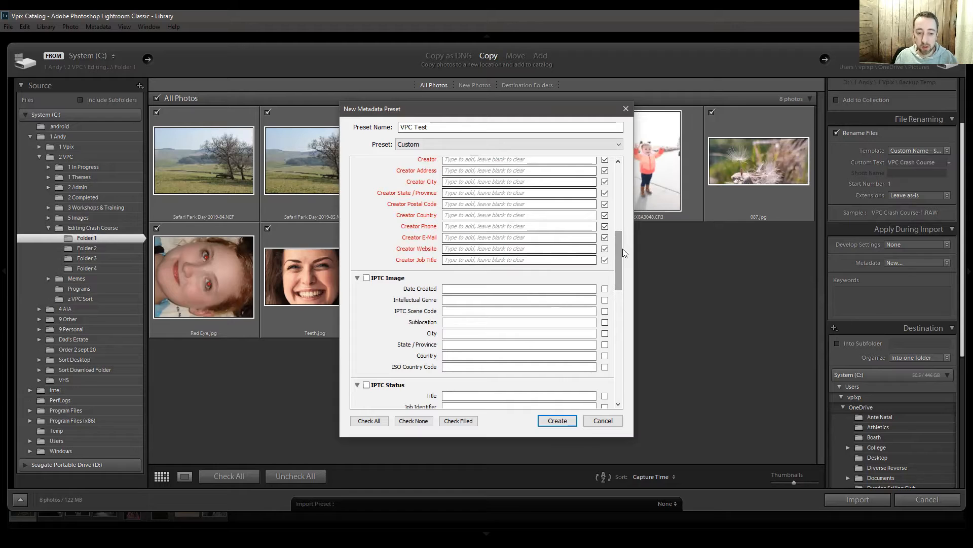
pyautogui.moveTo(617, 244); pyautogui.dragTo(621, 374)
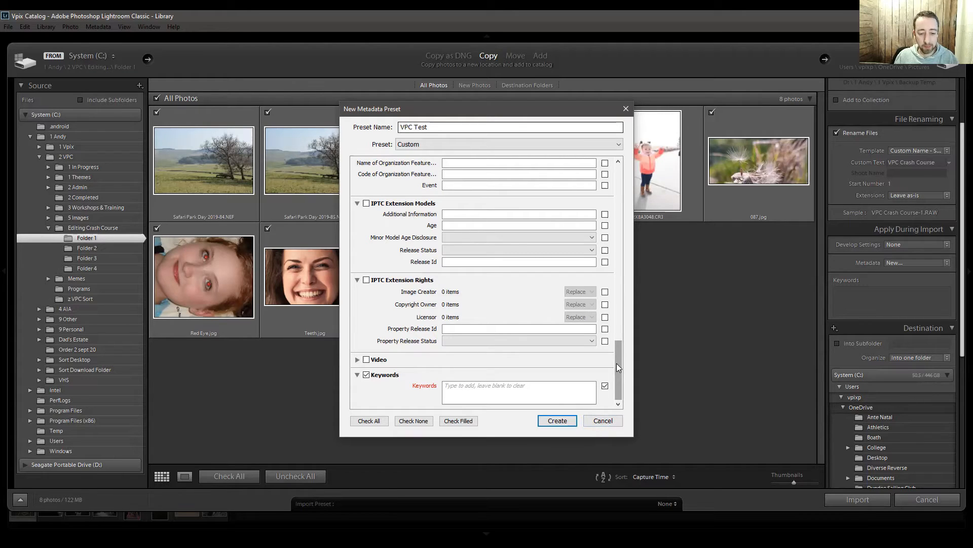
pyautogui.click(602, 421)
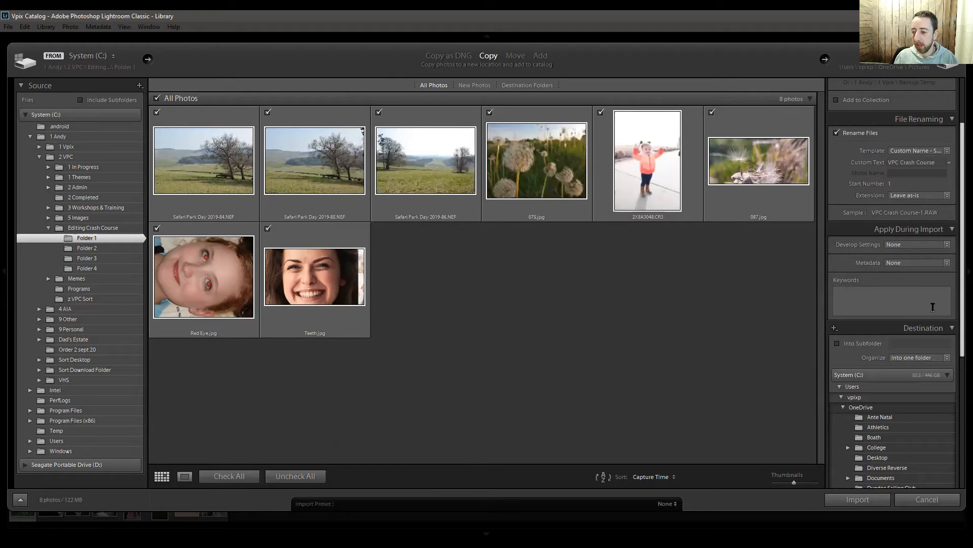
# Enter the import keywords vpc, workshop, cediting, april, 2021
pyautogui.click(868, 297)
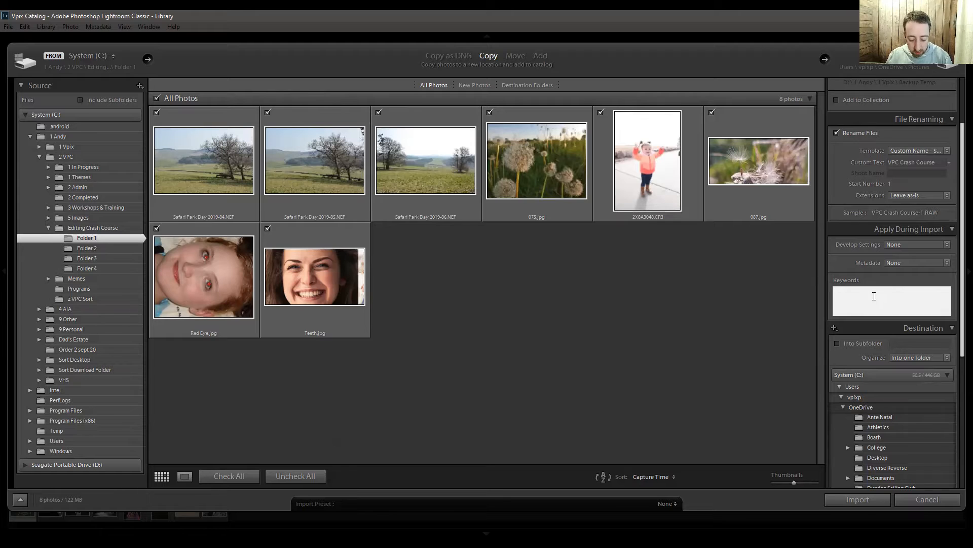
pyautogui.write('vpc, ')
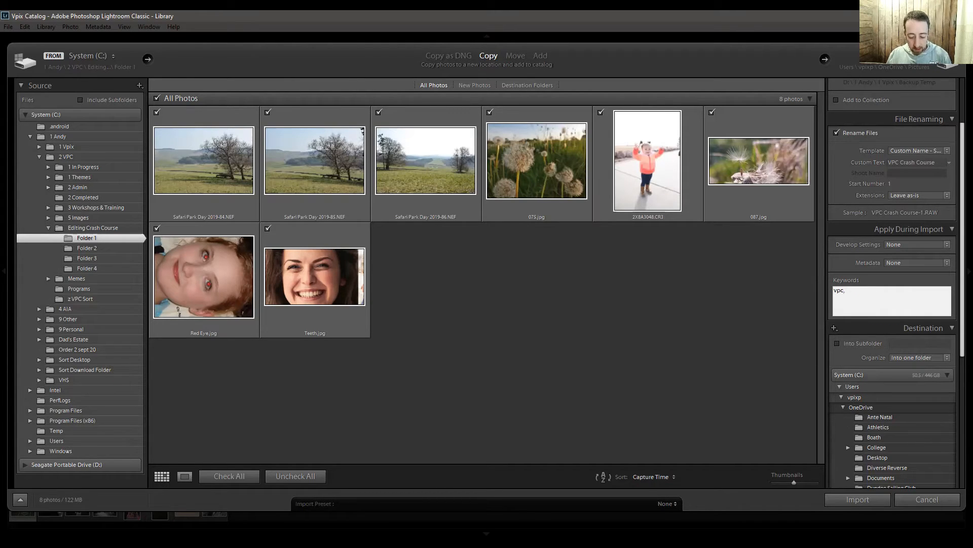
pyautogui.write('workshop')
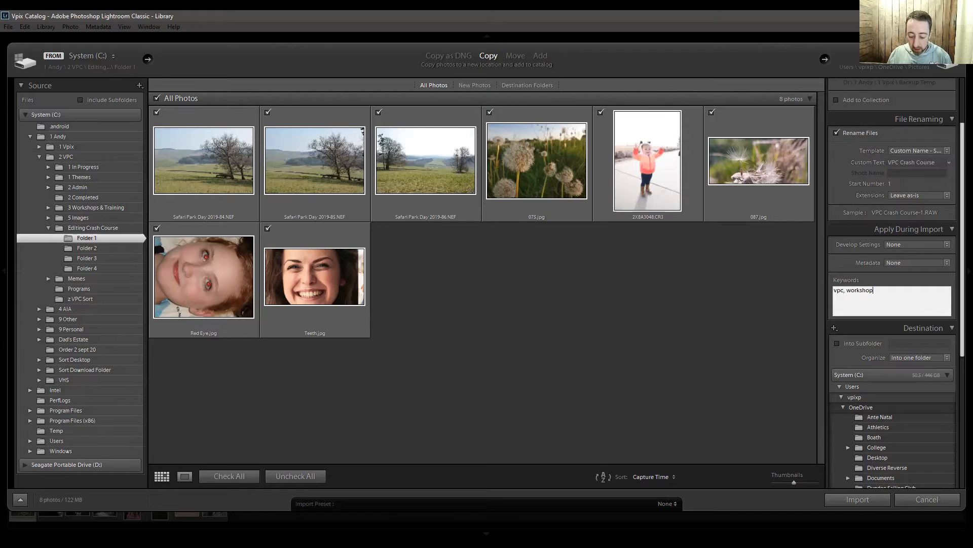
pyautogui.write(', cediting,')
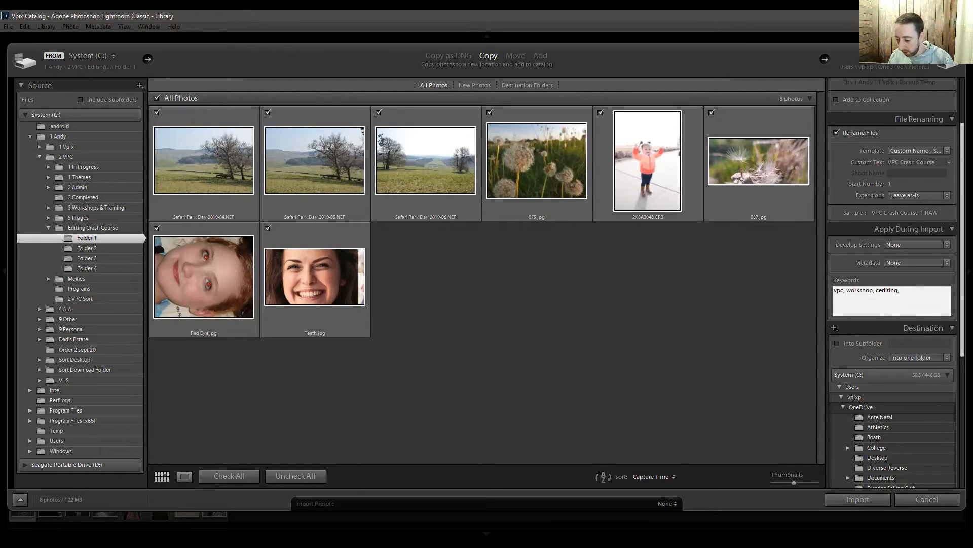
pyautogui.write('april, 2021')
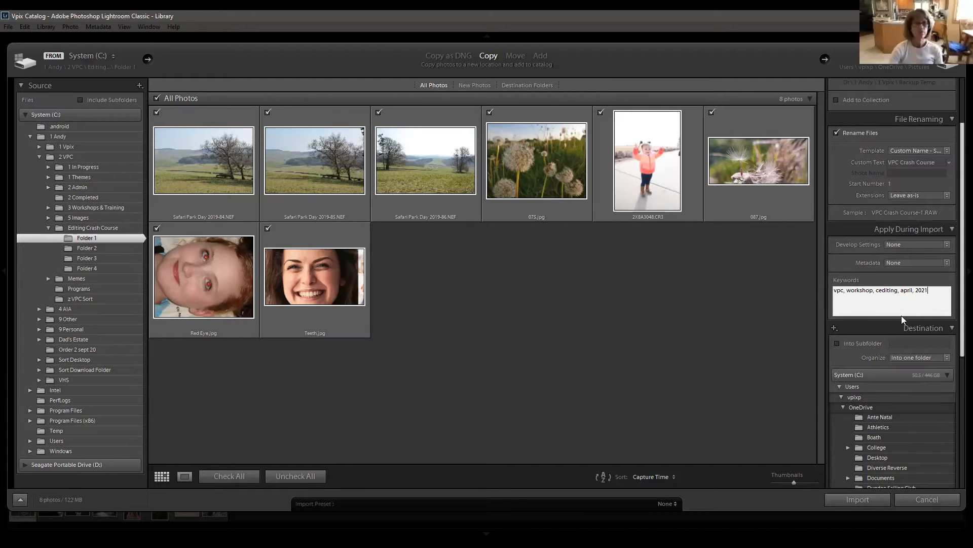
# Collapse the OneDrive, vpixp and Users folders in the Destination tree to show the top-level folders of the C drive
pyautogui.moveTo(958, 271); pyautogui.dragTo(958, 383)
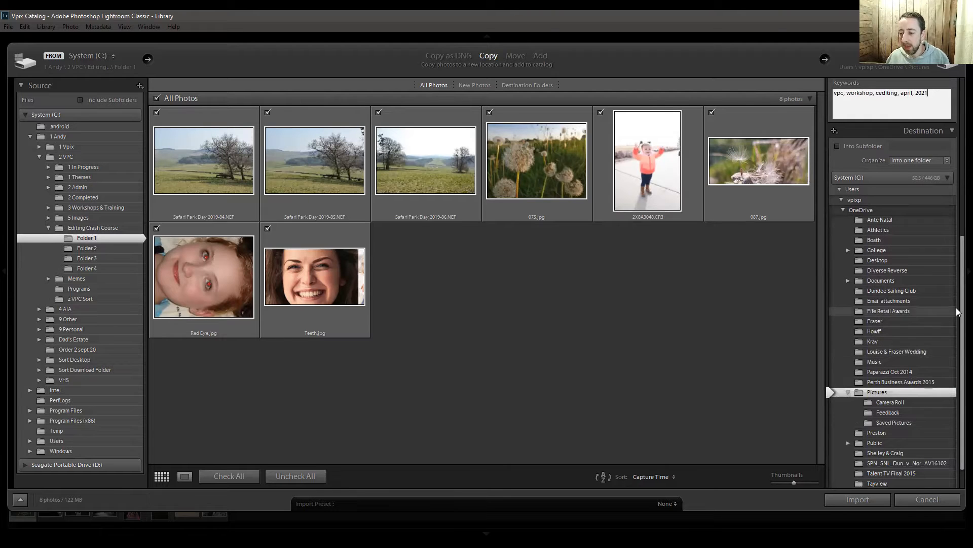
pyautogui.click(959, 294)
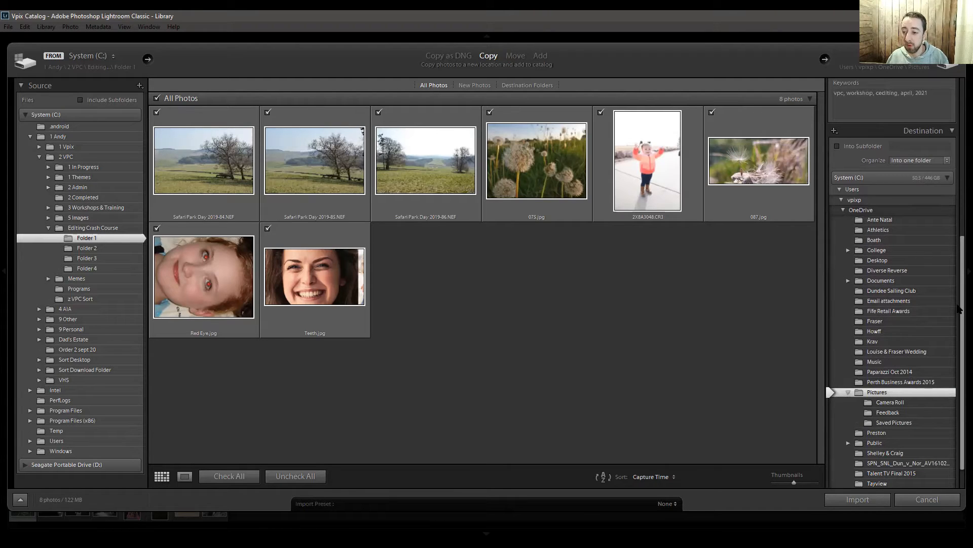
pyautogui.moveTo(959, 299); pyautogui.dragTo(959, 309)
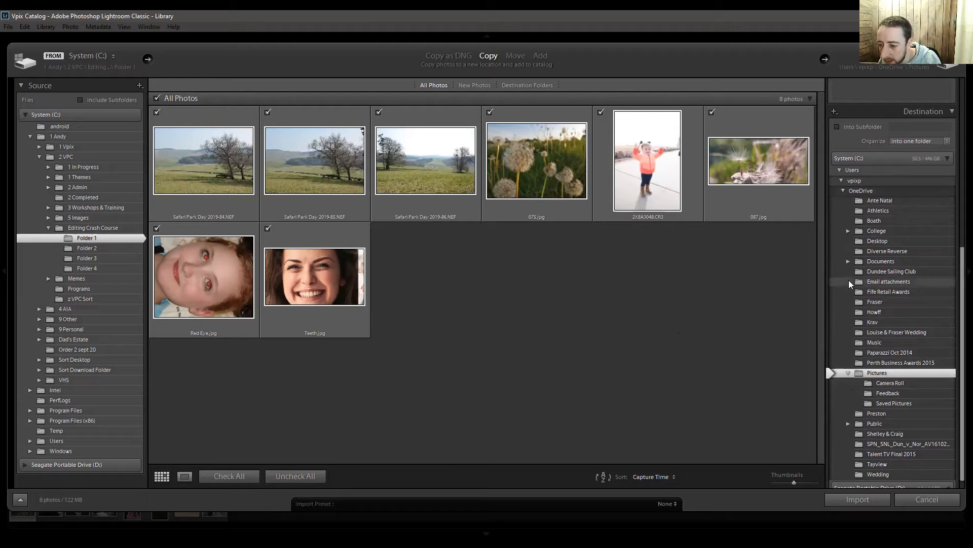
pyautogui.click(844, 191)
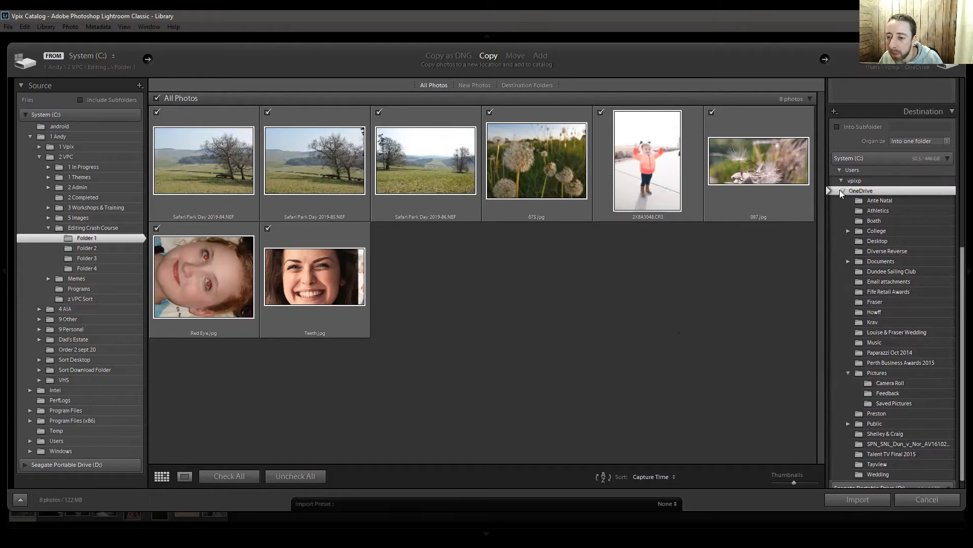
pyautogui.click(844, 191)
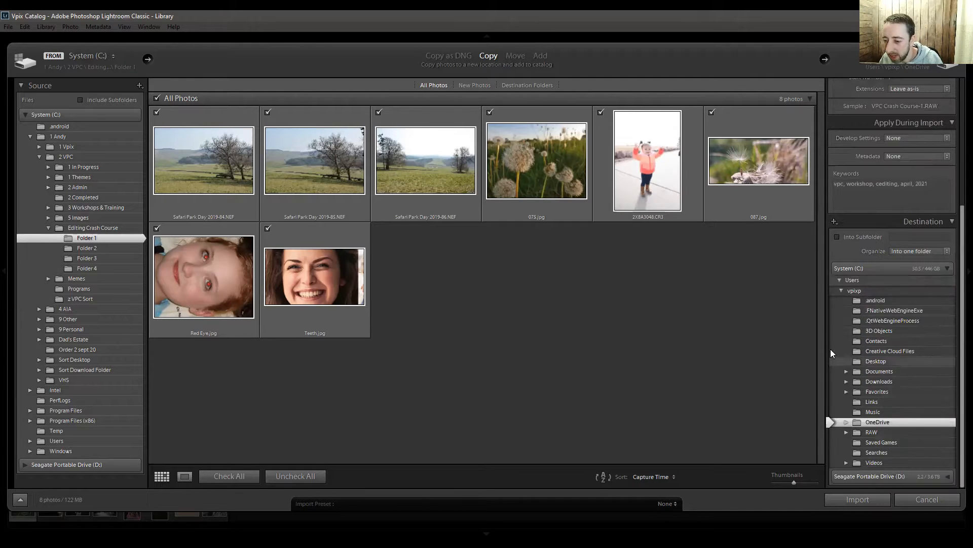
pyautogui.click(840, 292)
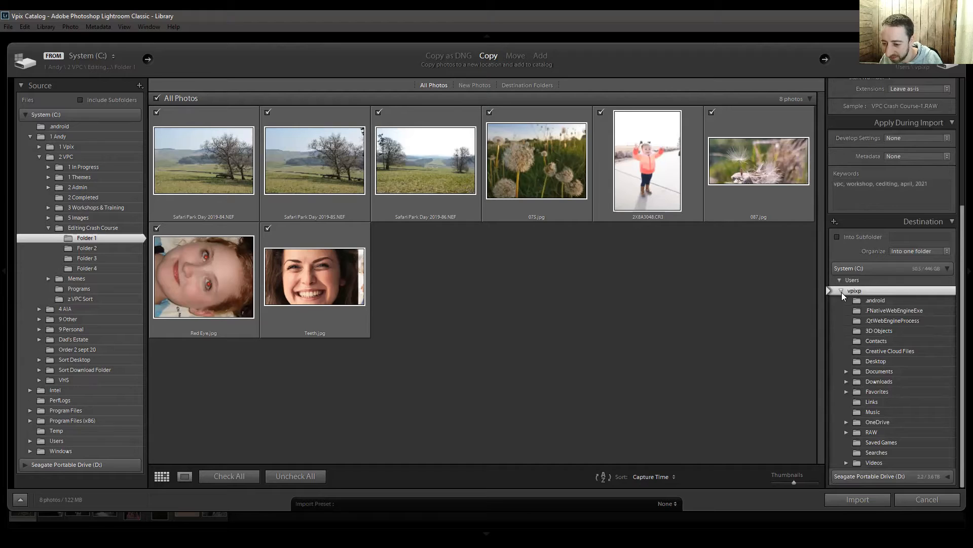
pyautogui.click(842, 292)
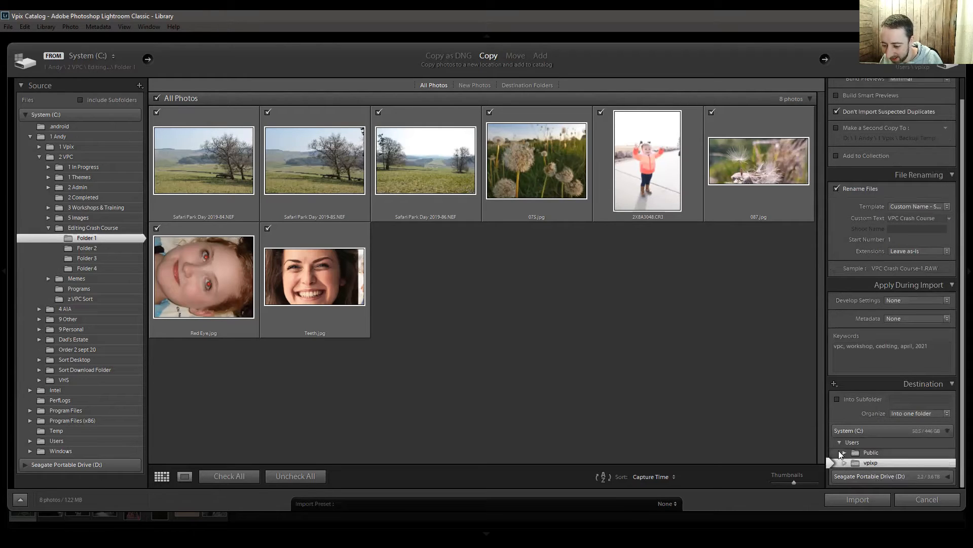
pyautogui.click(838, 443)
pyautogui.click(838, 444)
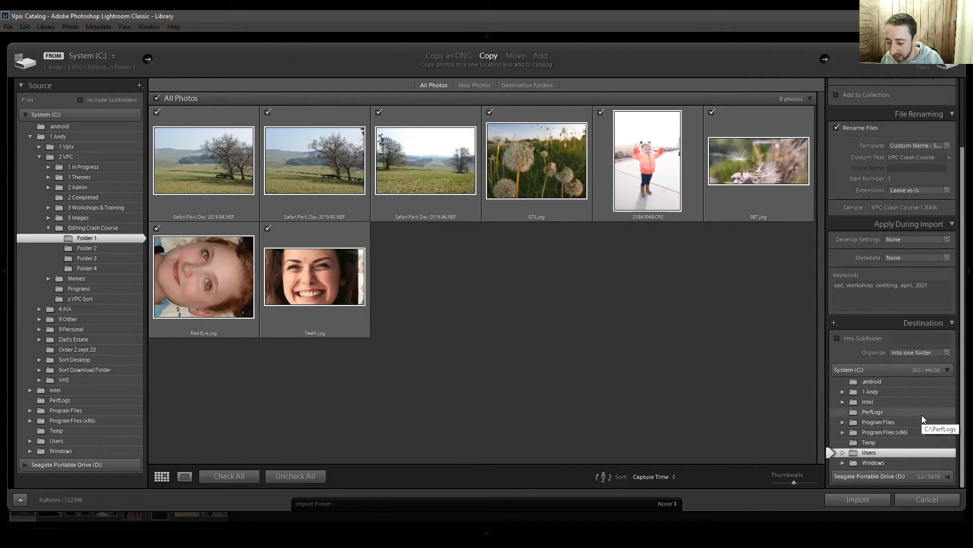
# Set the import destination to Folder 2 inside 2 VPC > Editing Crash Course
pyautogui.click(843, 393)
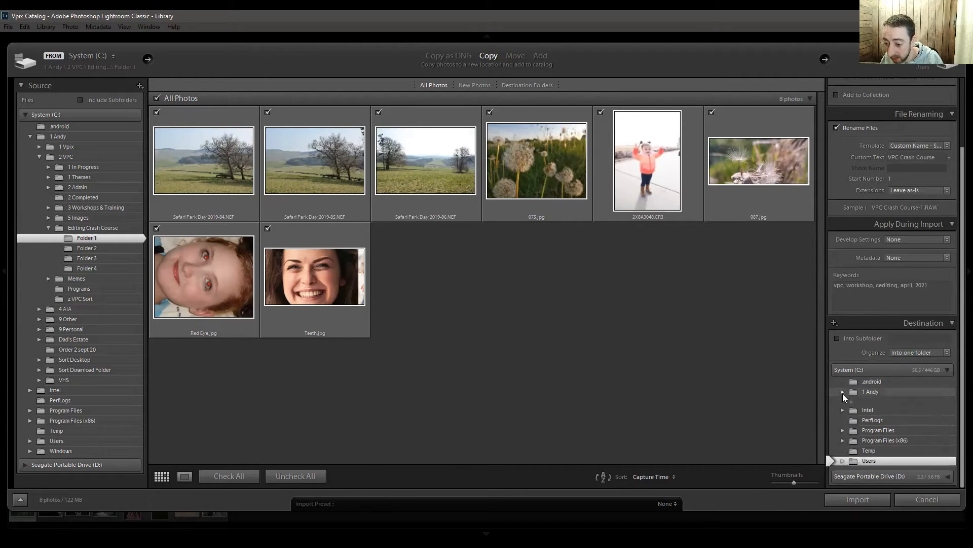
pyautogui.click(852, 412)
pyautogui.scroll(-3, 914, 413)
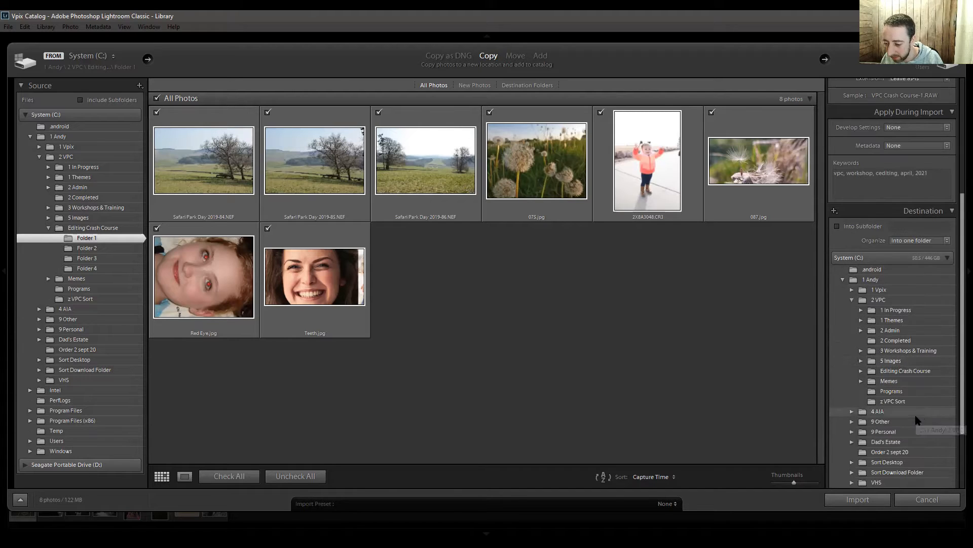
pyautogui.click(862, 370)
pyautogui.click(910, 390)
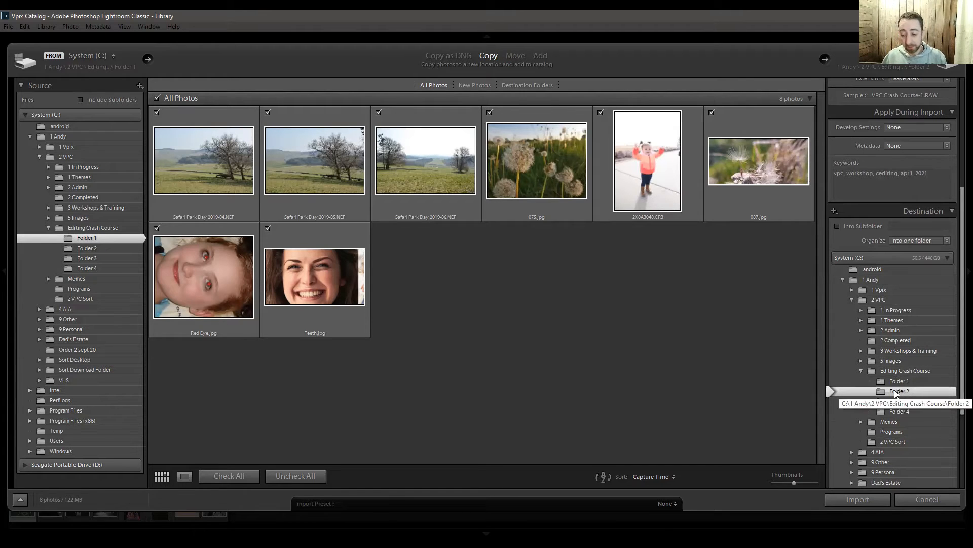
# Place the import in a destination subfolder named Import and review the choices for organizing the imported files
pyautogui.click(837, 227)
pyautogui.click(915, 226)
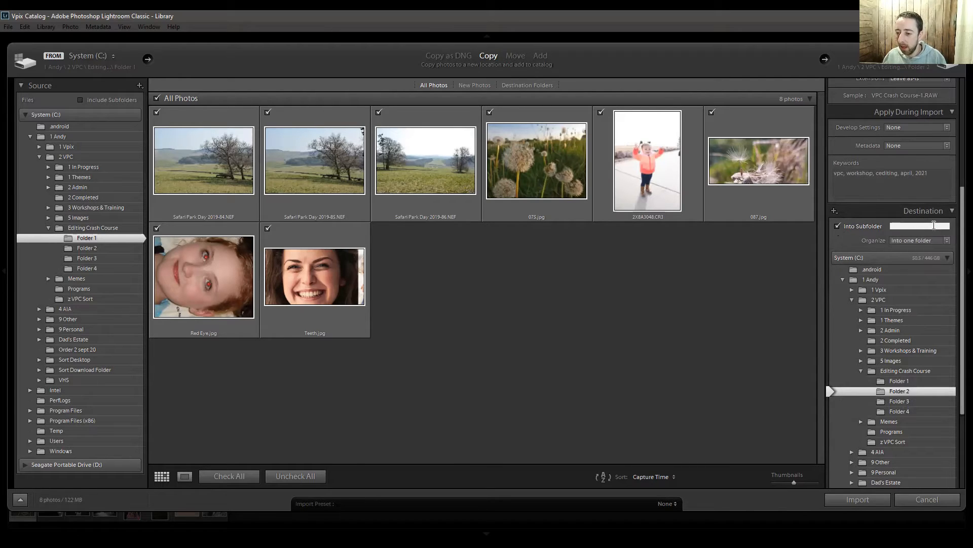
pyautogui.write('Import')
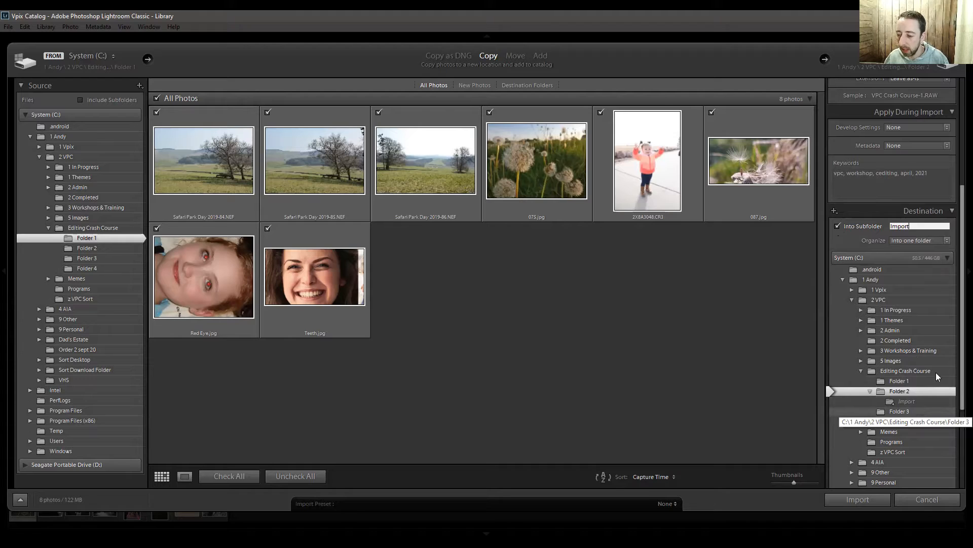
pyautogui.click(949, 242)
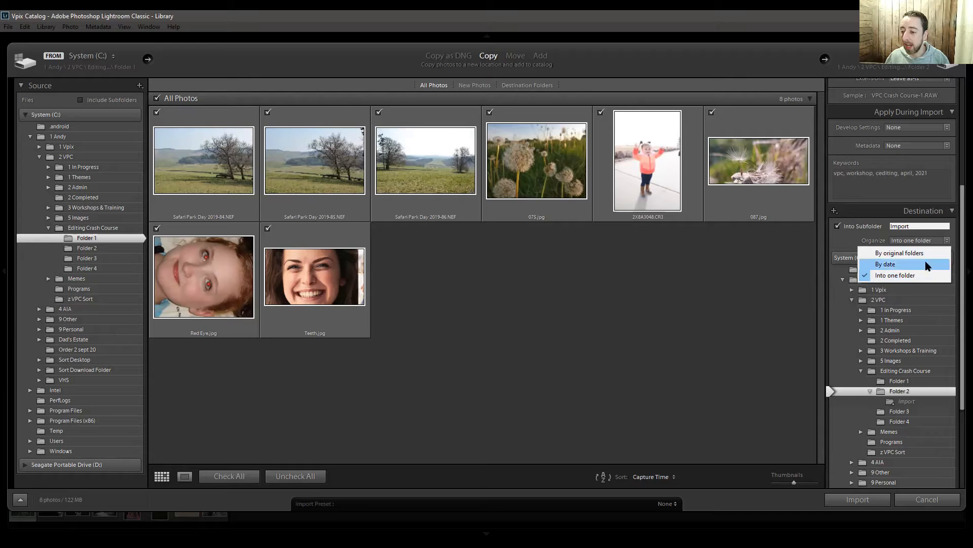
pyautogui.click(944, 243)
pyautogui.click(944, 243)
pyautogui.click(845, 245)
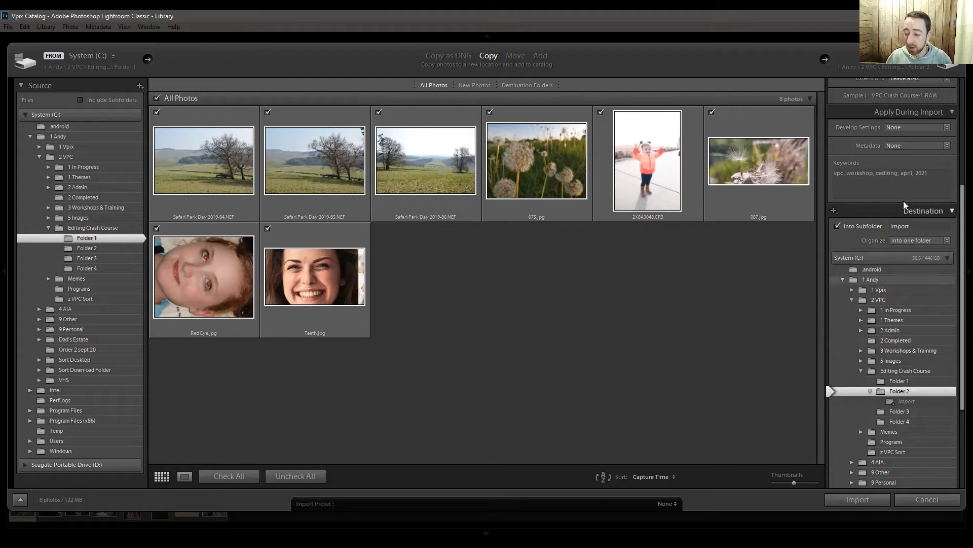
# Import the photos straight into Folder 2 without a subfolder, and disable address lookup
pyautogui.click(838, 226)
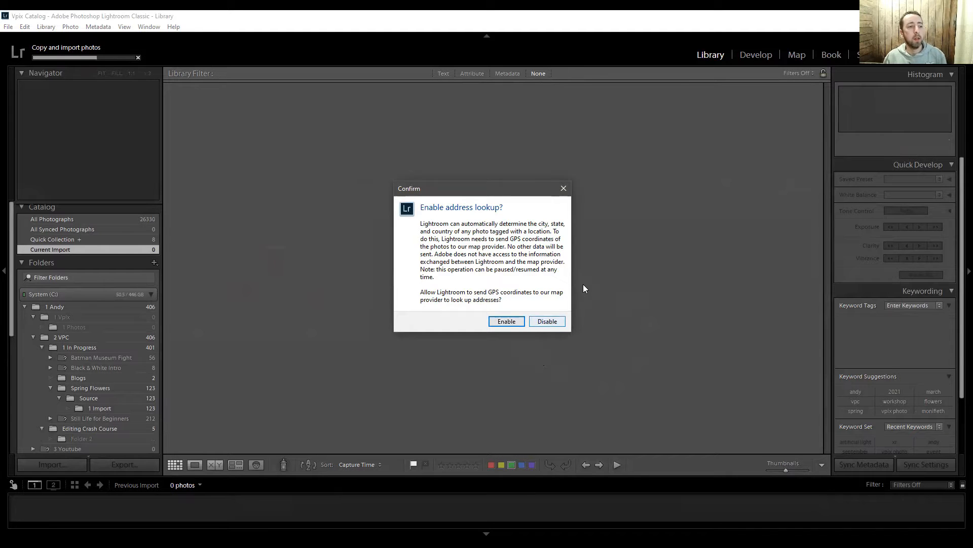
pyautogui.click(547, 321)
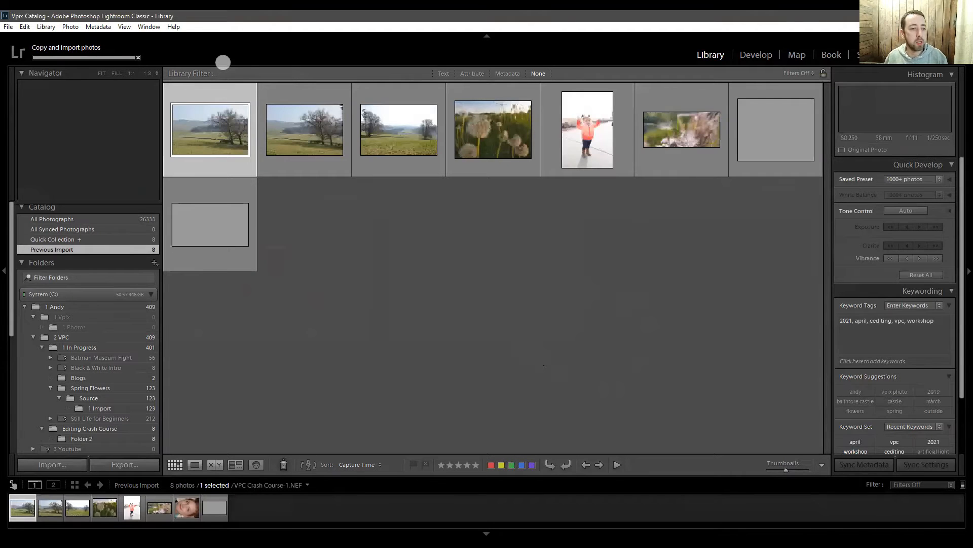
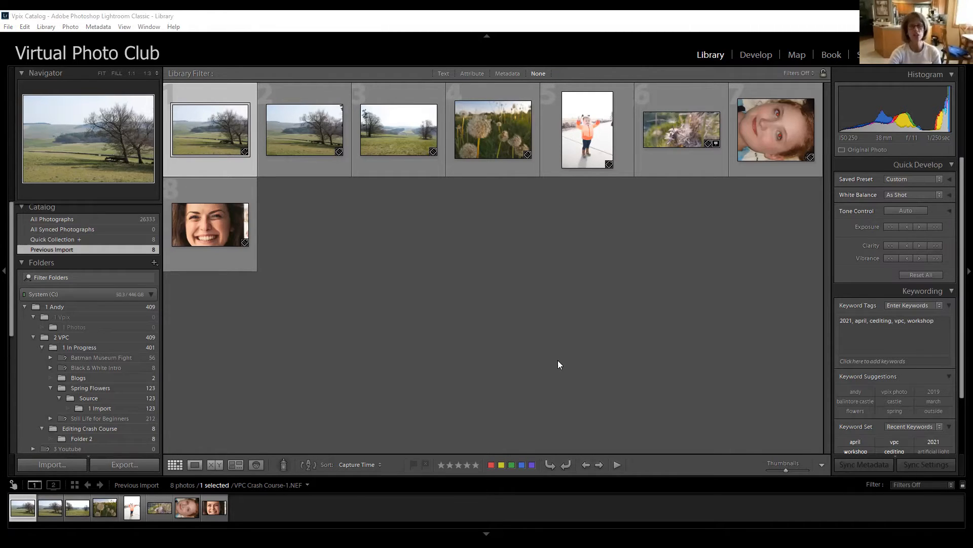
pyautogui.hotkey('alt', 'Tab')
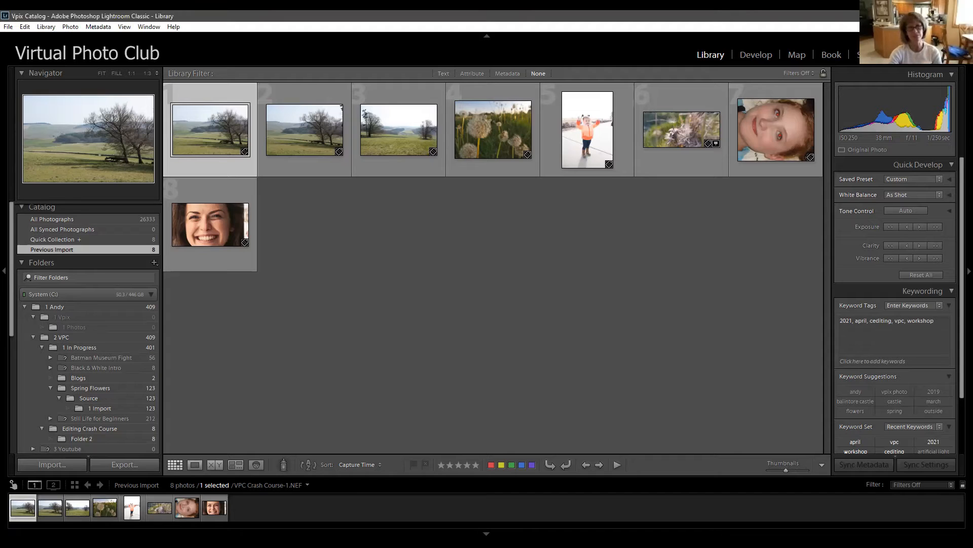
pyautogui.hotkey('alt', 'Tab')
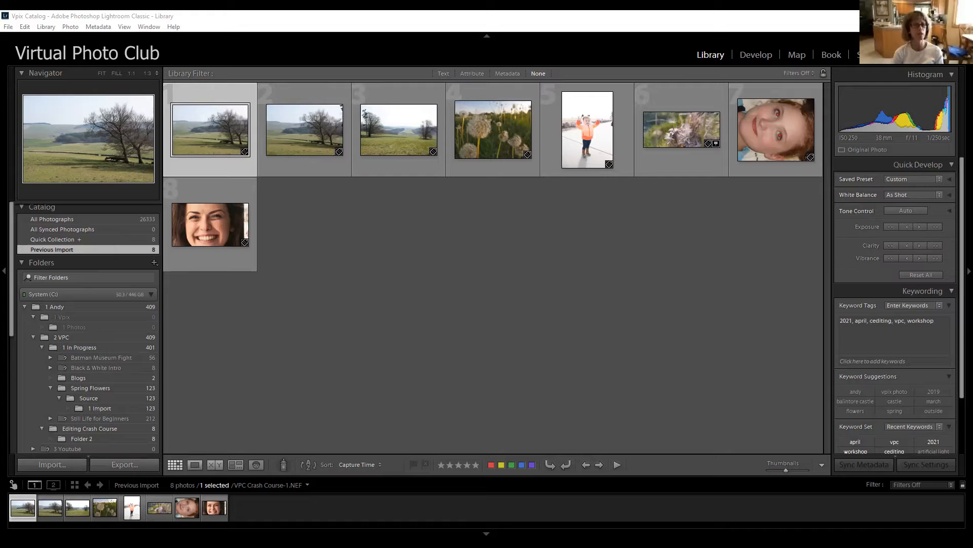
pyautogui.click(542, 245)
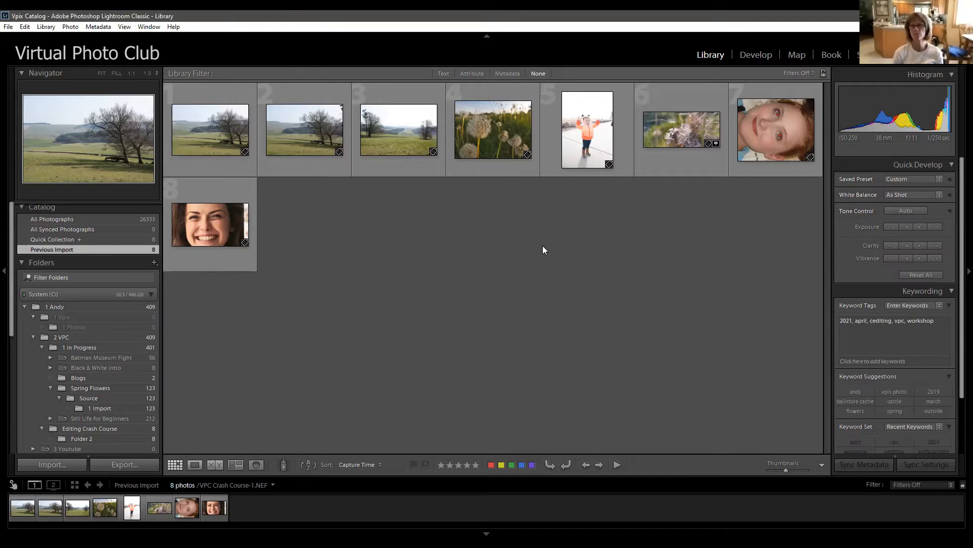
# Look through several of the imported photos one at a time, finishing on the first tree landscape
pyautogui.click(221, 144)
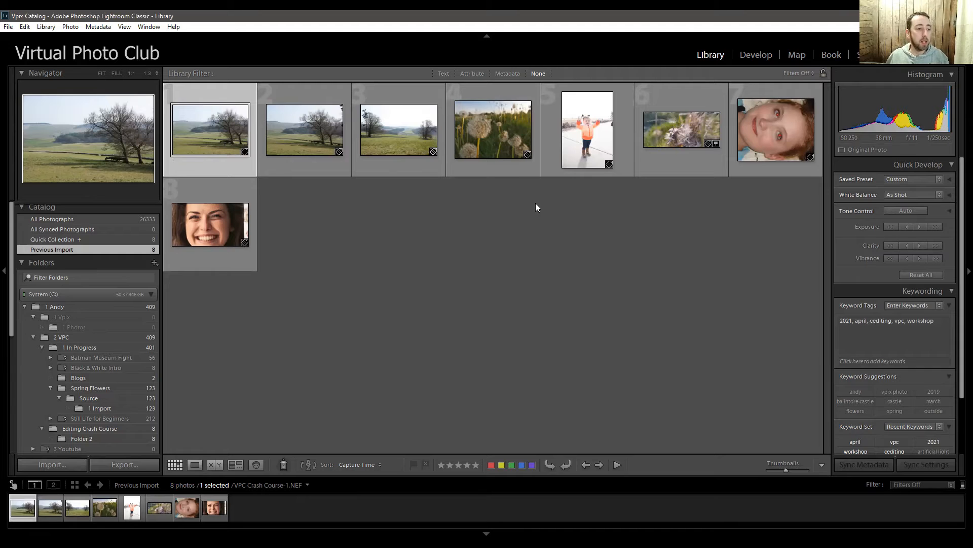
pyautogui.click(314, 133)
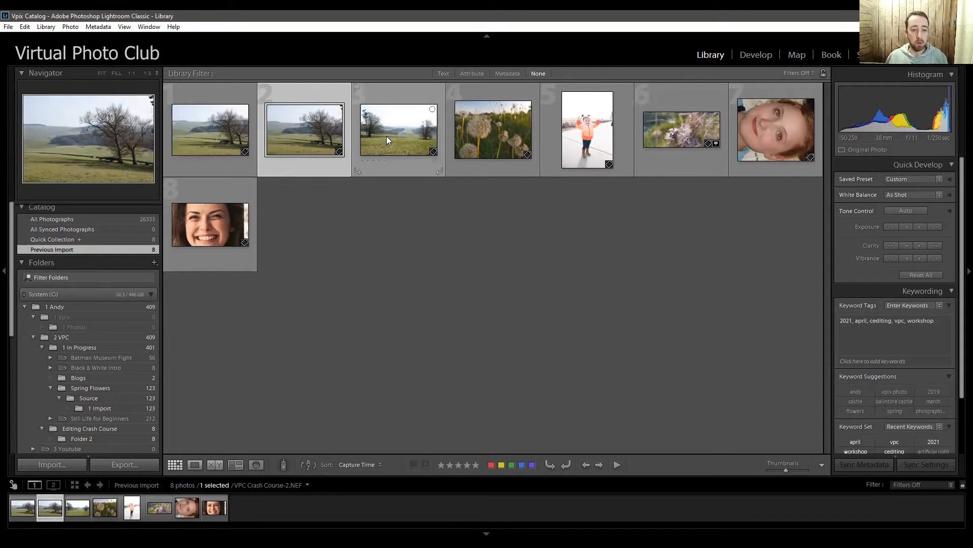
pyautogui.click(493, 135)
pyautogui.click(587, 129)
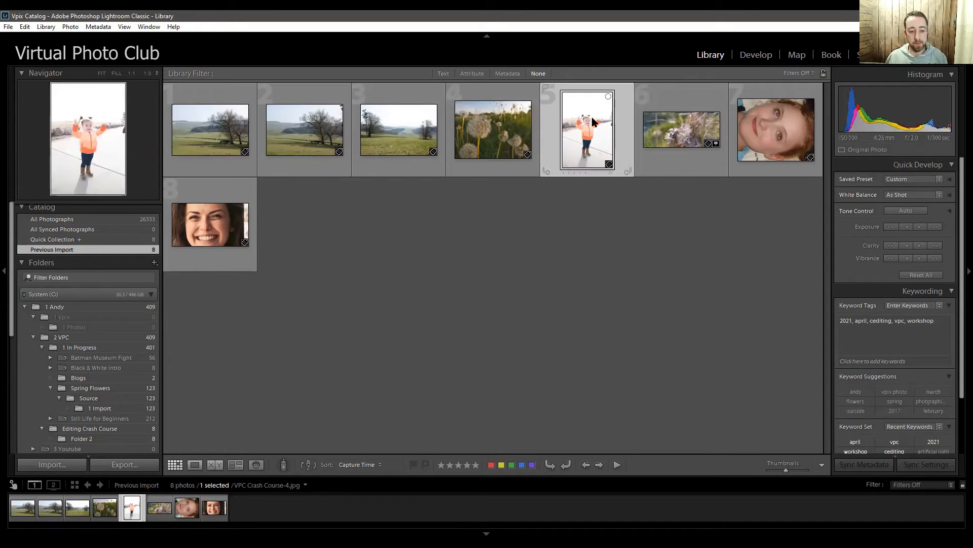
pyautogui.click(213, 136)
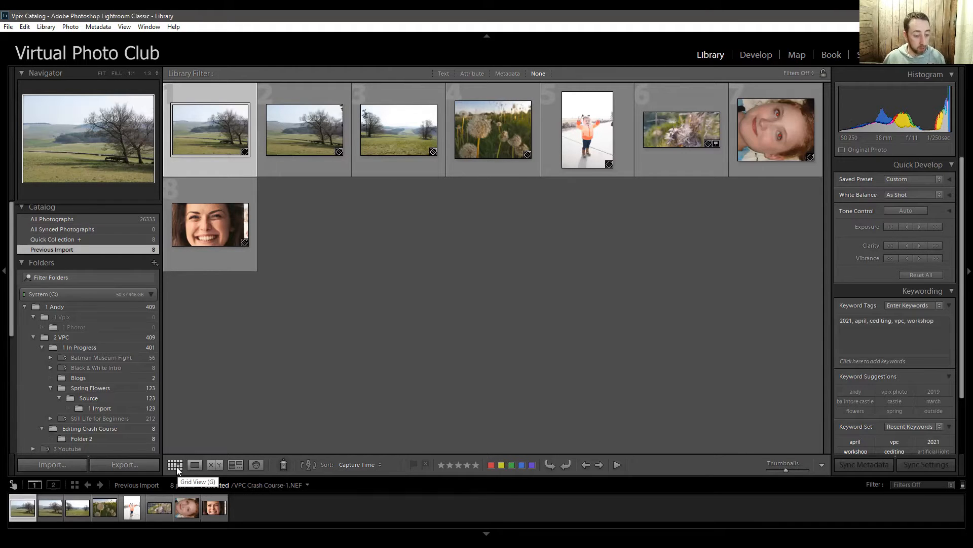
# Examine the first photo in Loupe view, compare it with the child photo in Compare and Survey views, and return to the grid
pyautogui.click(193, 464)
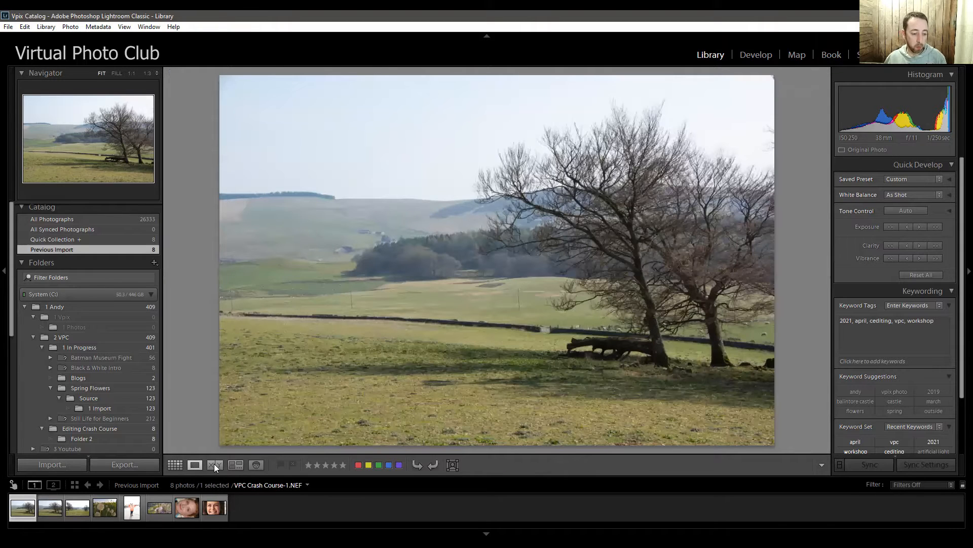
pyautogui.click(216, 463)
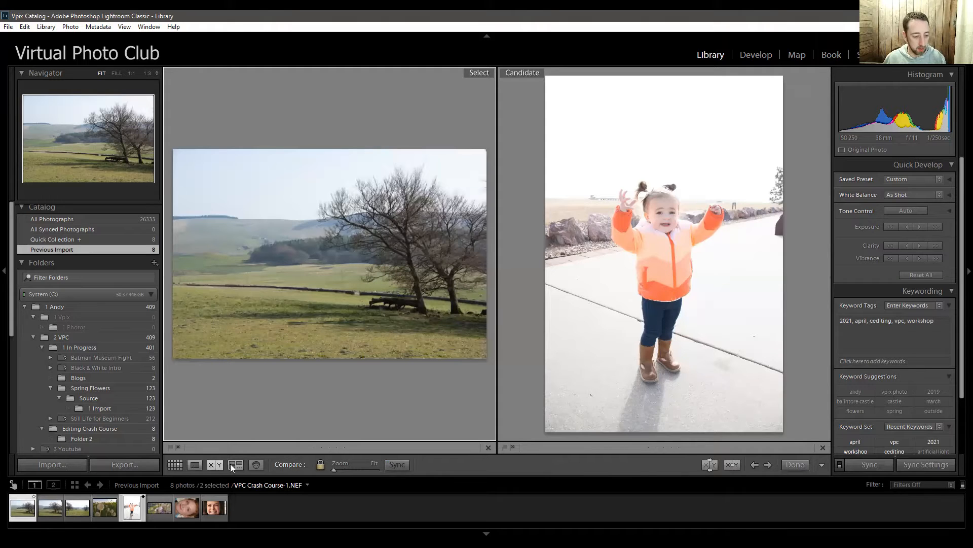
pyautogui.click(232, 465)
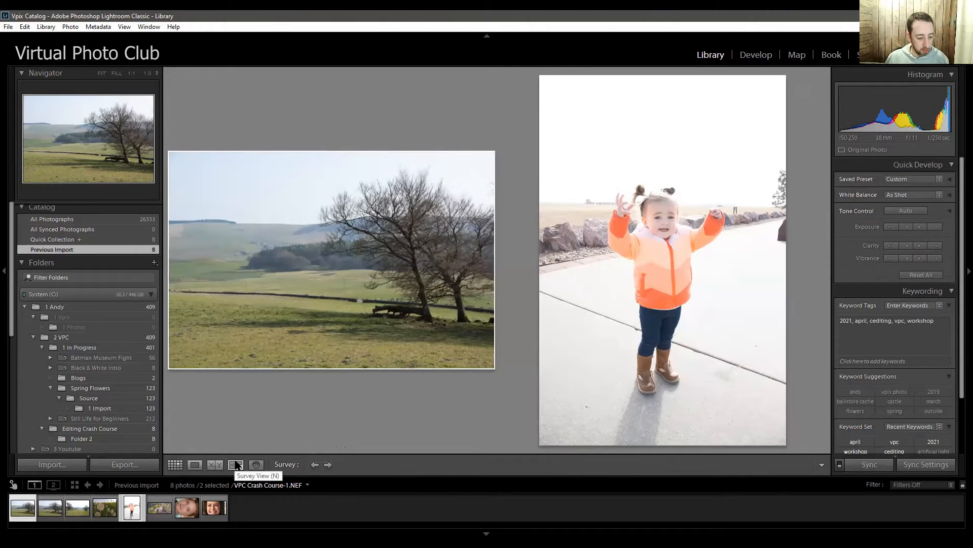
pyautogui.click(175, 465)
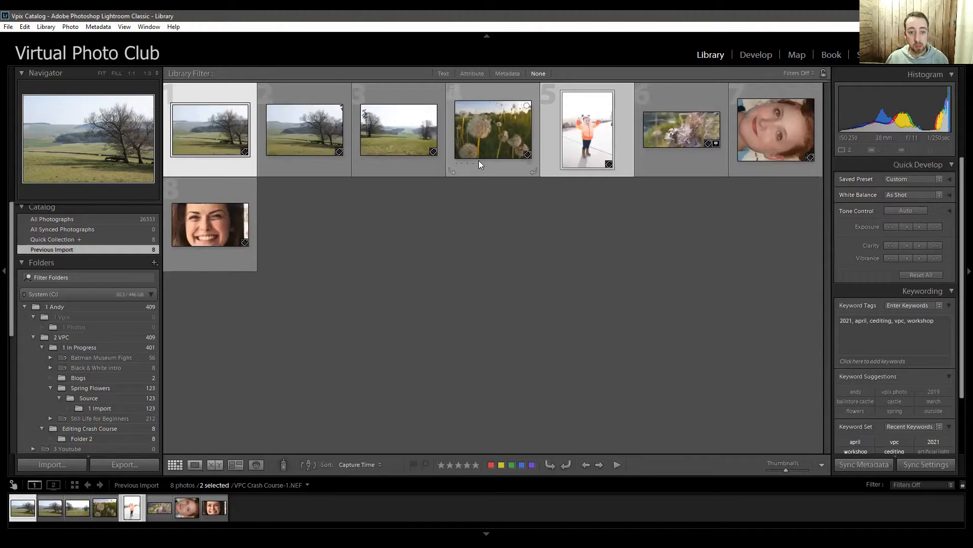
# Select the first five photos, examine them together in Survey view and return to the grid
pyautogui.keyDown('ctrl'); pyautogui.click(478, 160); pyautogui.keyUp('ctrl')
pyautogui.keyDown('ctrl'); pyautogui.click(304, 131); pyautogui.keyUp('ctrl')
pyautogui.keyDown('ctrl'); pyautogui.click(399, 122); pyautogui.keyUp('ctrl')
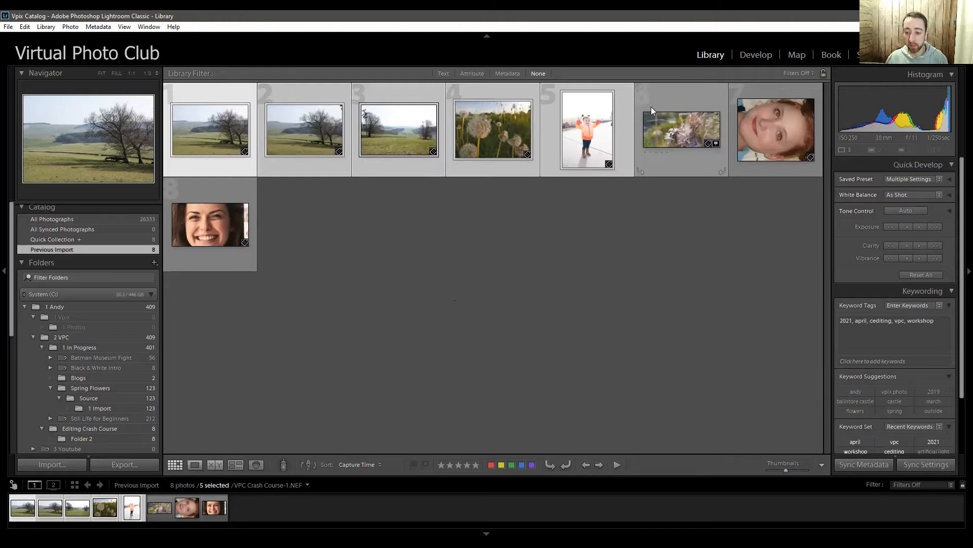
pyautogui.click(240, 465)
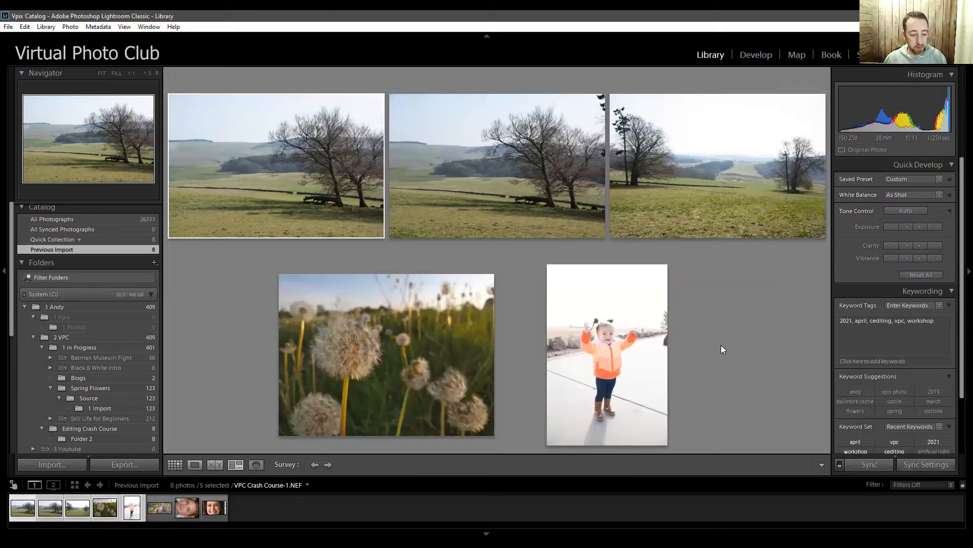
pyautogui.click(177, 465)
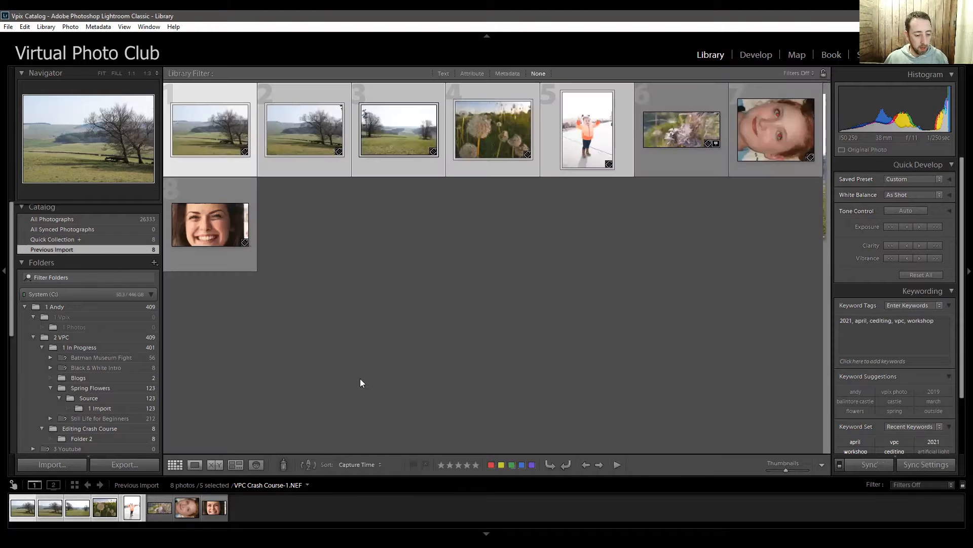
# Examine the face-finding options of People view and return to the grid without starting face detection
pyautogui.click(255, 466)
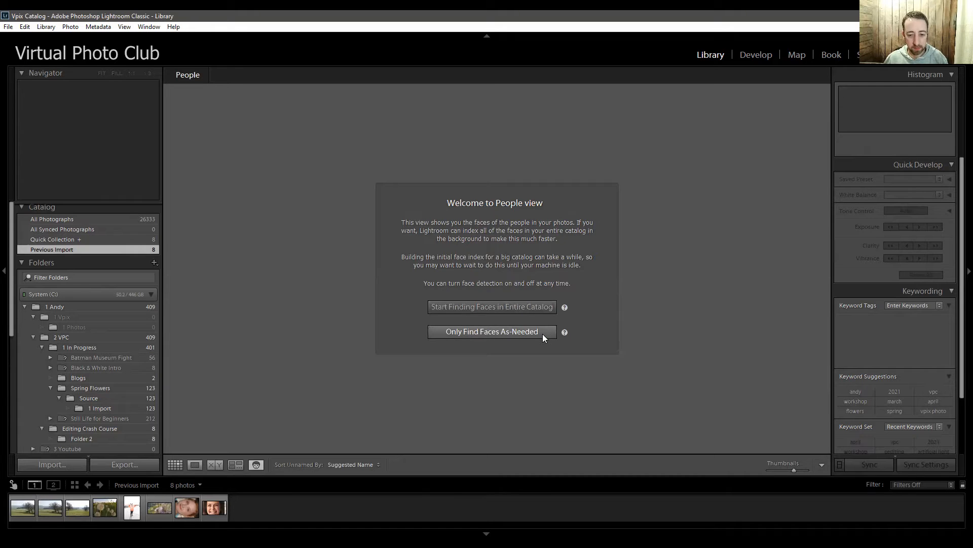
pyautogui.click(36, 66)
pyautogui.click(175, 464)
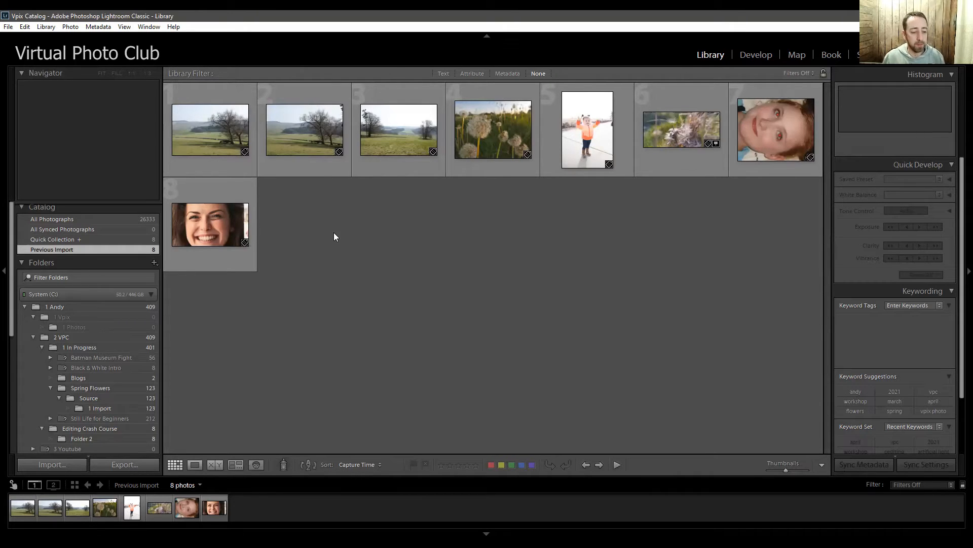
# Add the keywords trees, field and outdoors to the first tree landscape photo
pyautogui.click(203, 171)
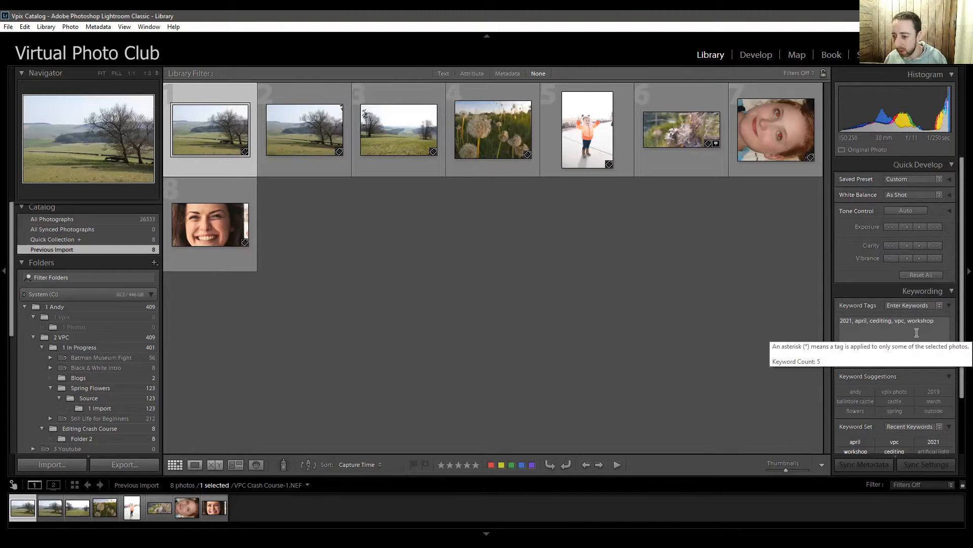
pyautogui.click(942, 325)
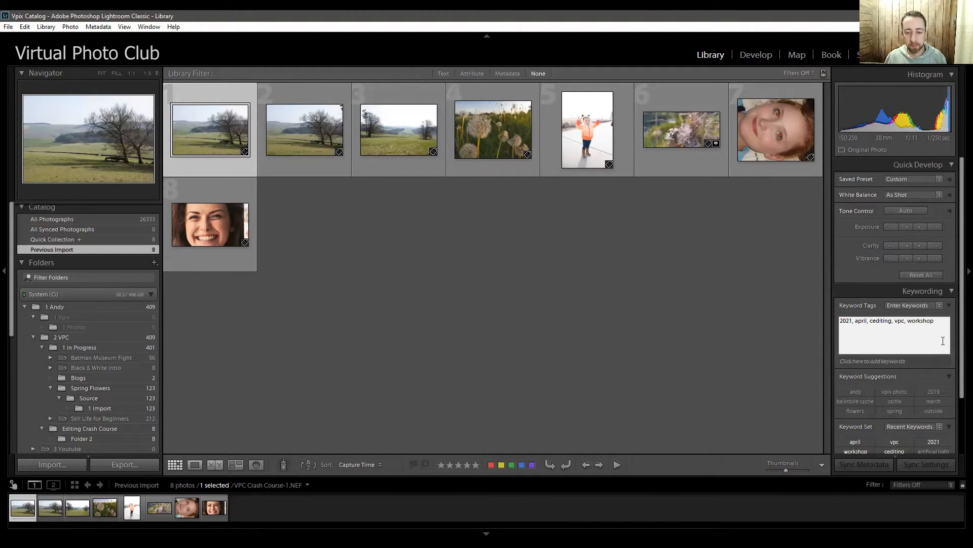
pyautogui.write(', ')
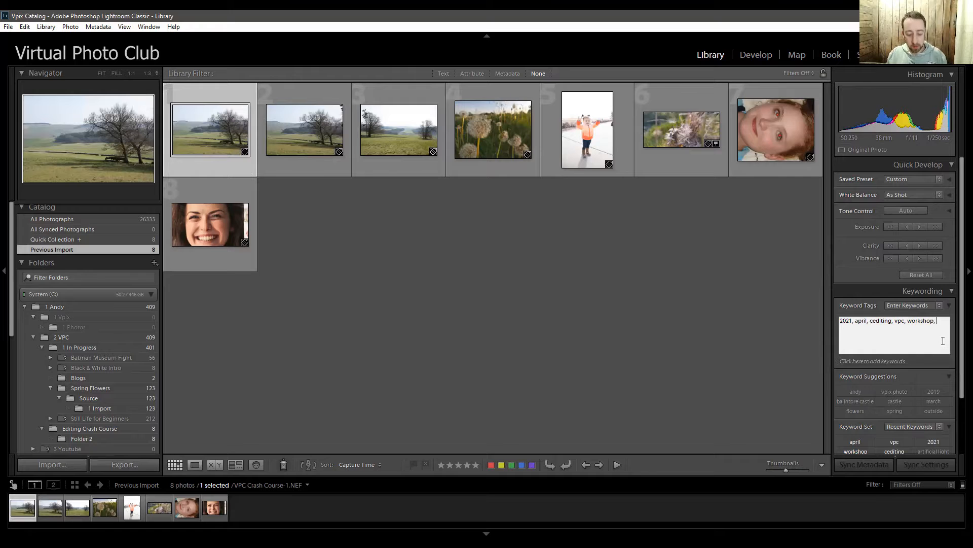
pyautogui.write('trees, ')
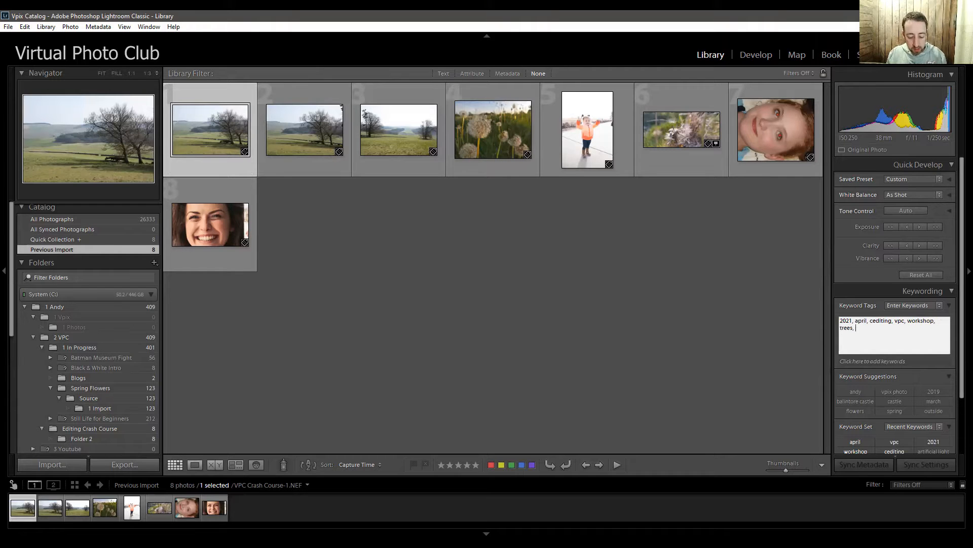
pyautogui.write('fiel')
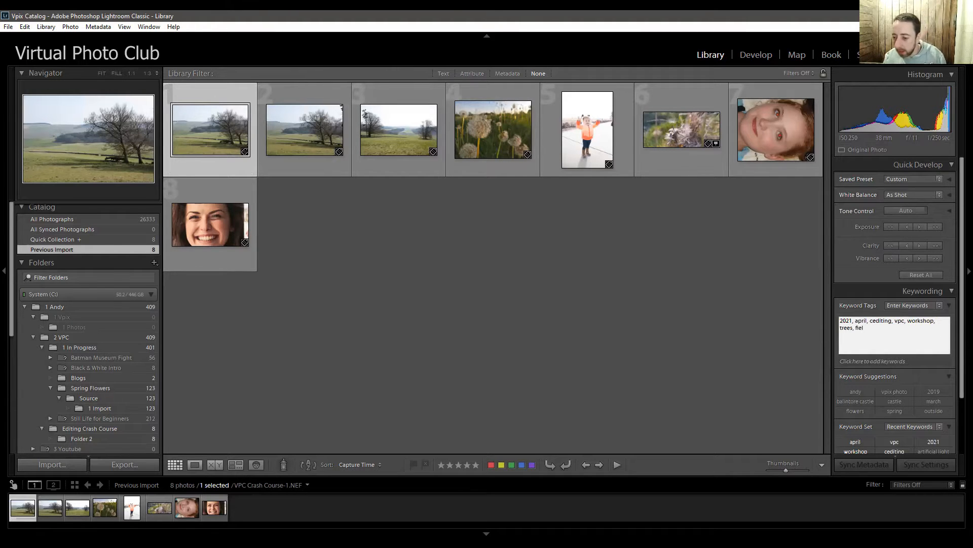
pyautogui.press('BackSpace')
pyautogui.press('BackSpace')
pyautogui.write('ield, ')
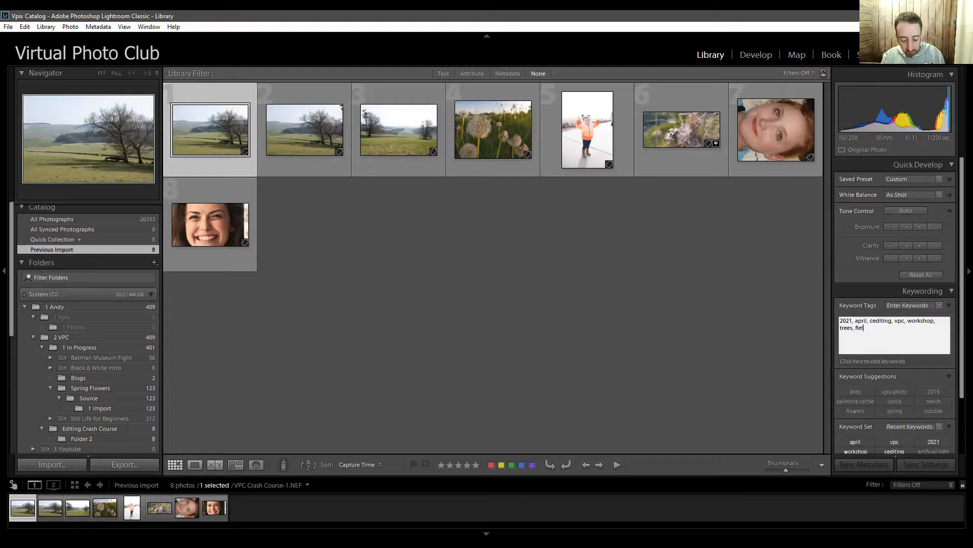
pyautogui.write('outdoors')
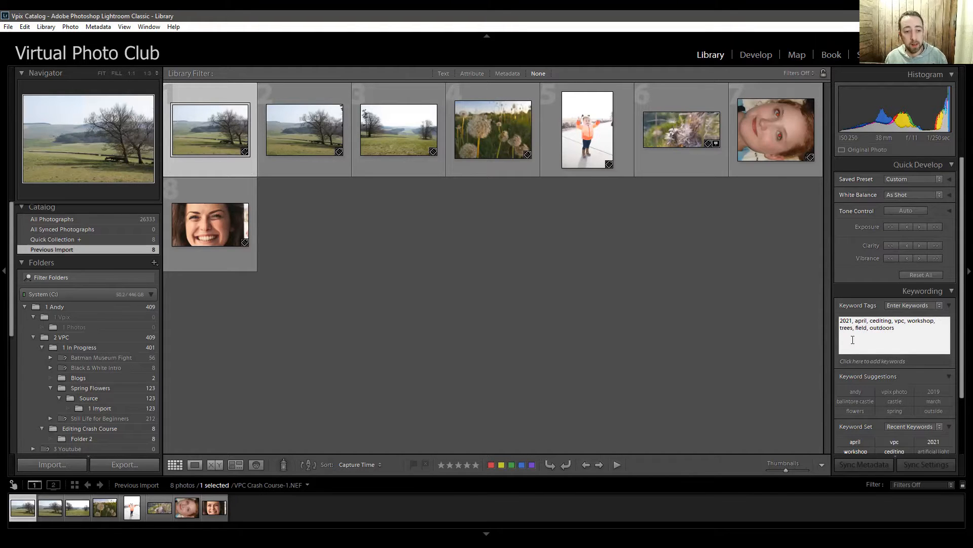
pyautogui.press('Return')
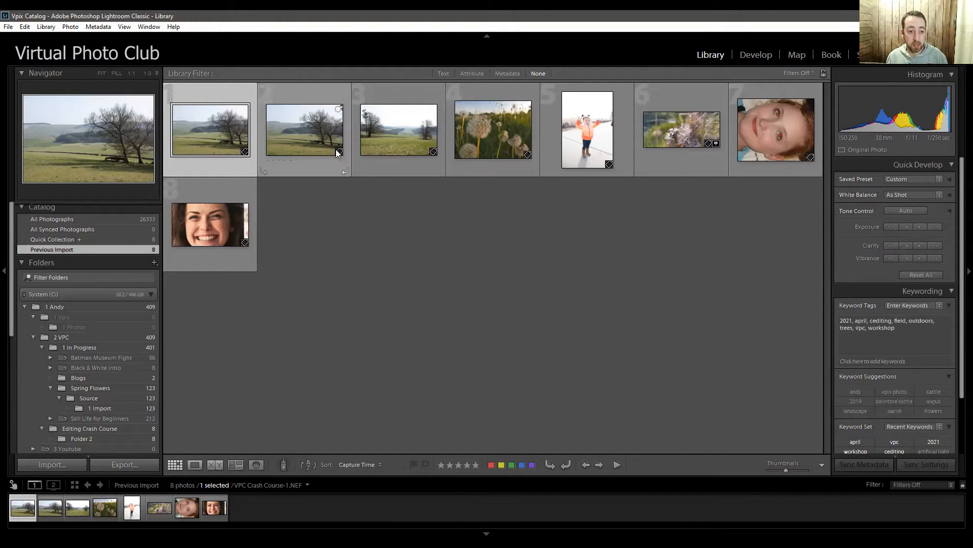
# Add the keywords trees and outdoors to the second tree landscape photo
pyautogui.click(302, 135)
pyautogui.click(945, 348)
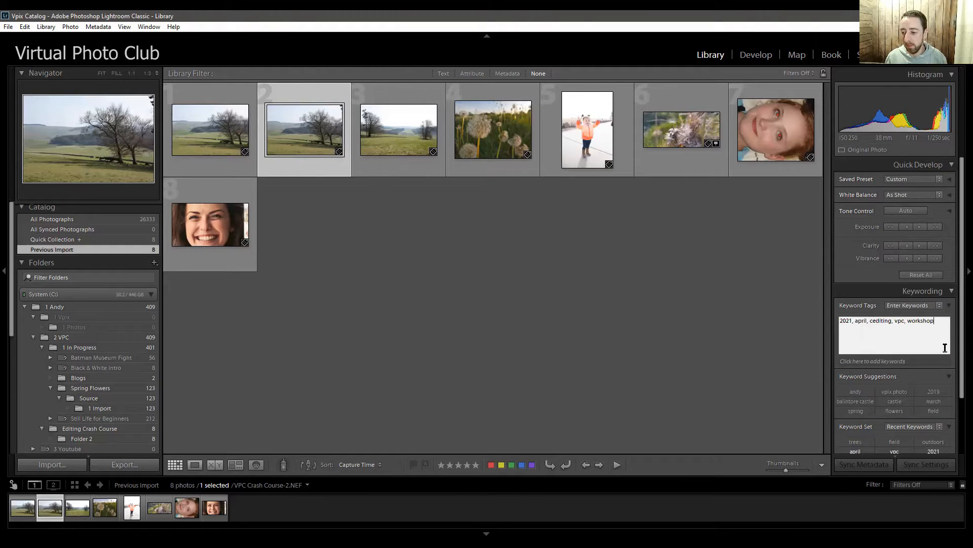
pyautogui.write(',')
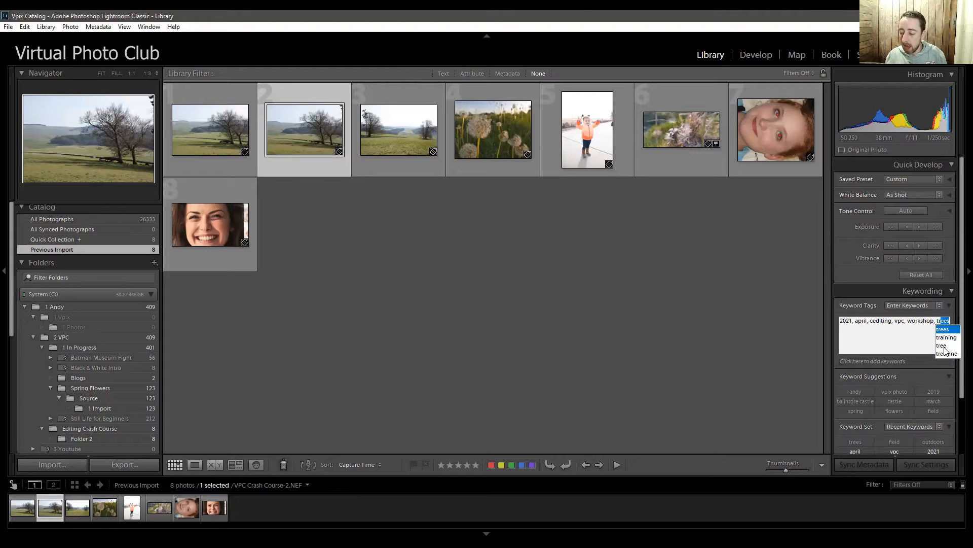
pyautogui.write(' trees, outdoors')
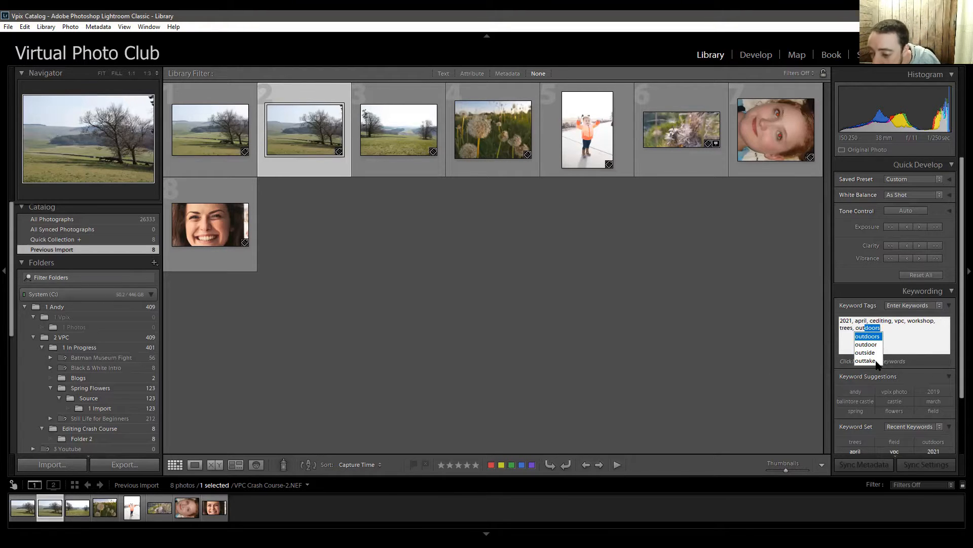
pyautogui.press('Return')
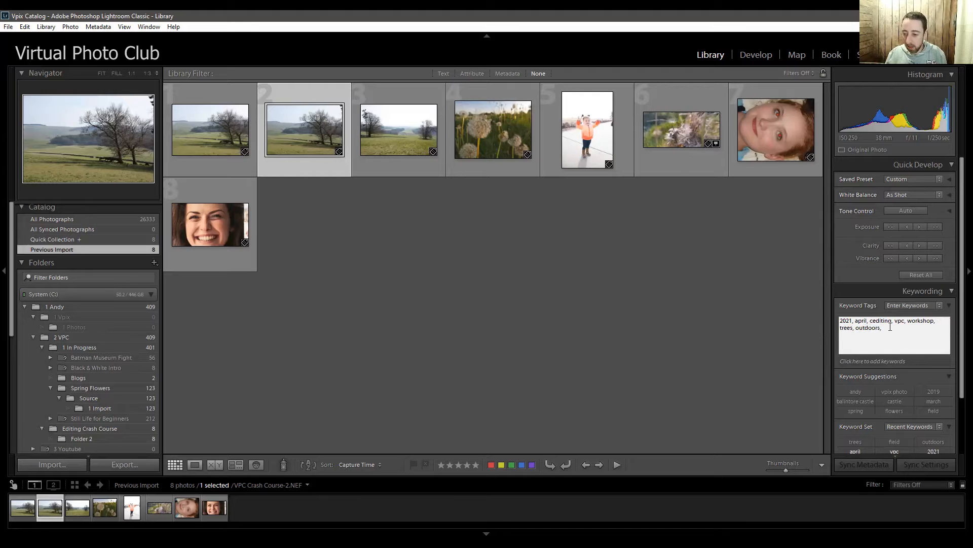
pyautogui.write('fie')
pyautogui.press('BackSpace')
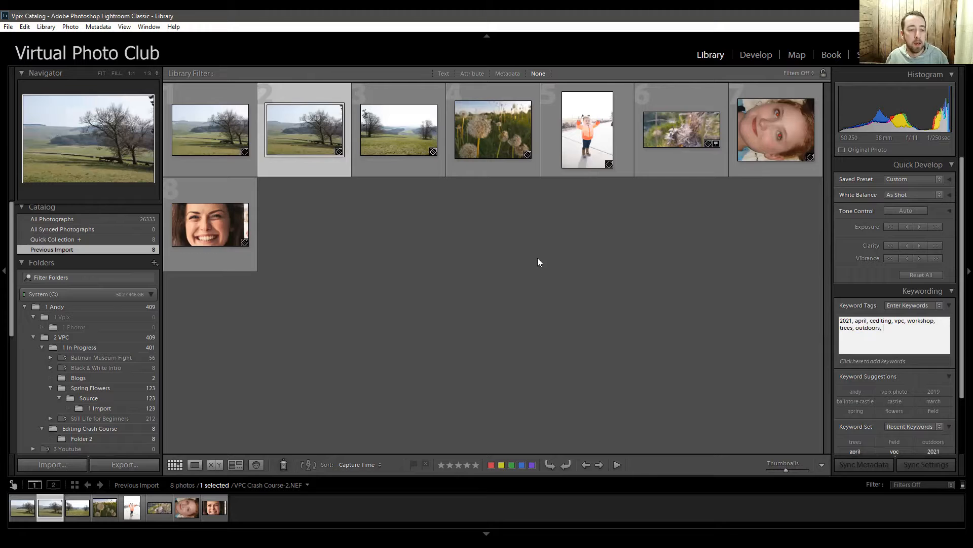
pyautogui.press('Return')
# Select the three tree landscape photos, apply the keyword field to all of them and clear the selection
pyautogui.press('Left')
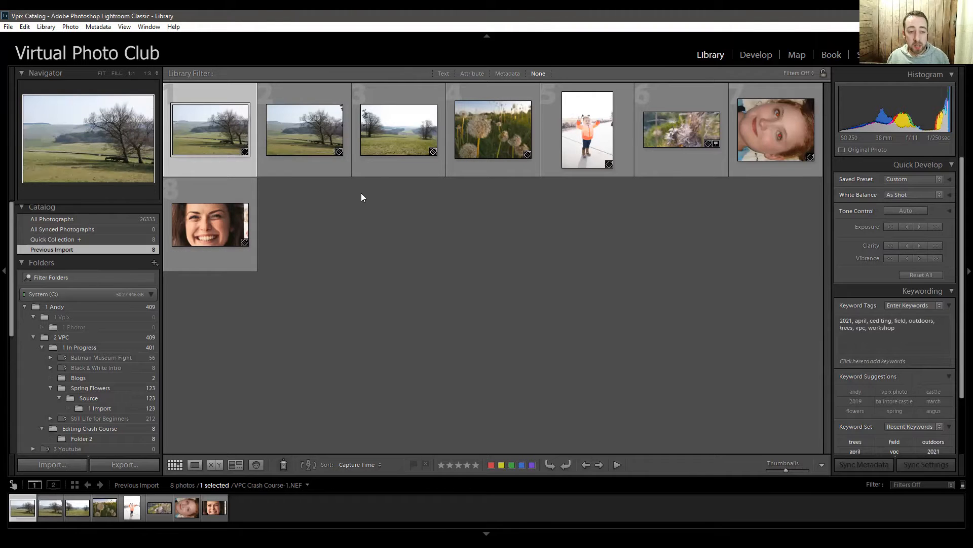
pyautogui.keyDown('shift'); pyautogui.click(399, 147); pyautogui.keyUp('shift')
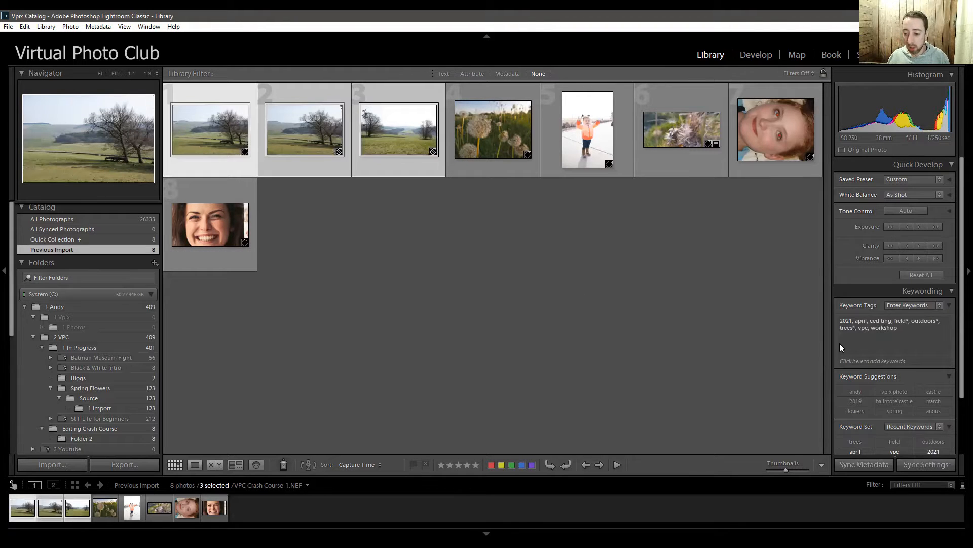
pyautogui.click(907, 333)
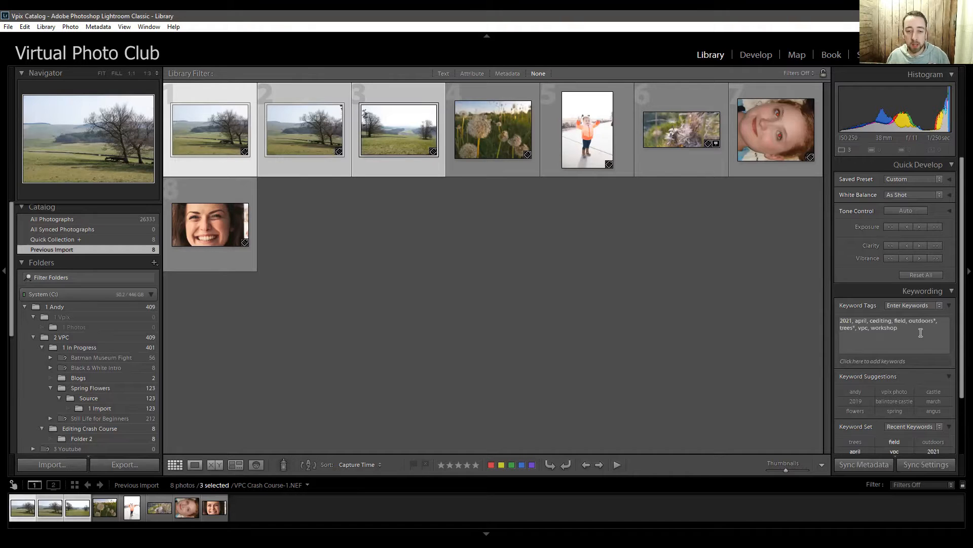
pyautogui.click(589, 232)
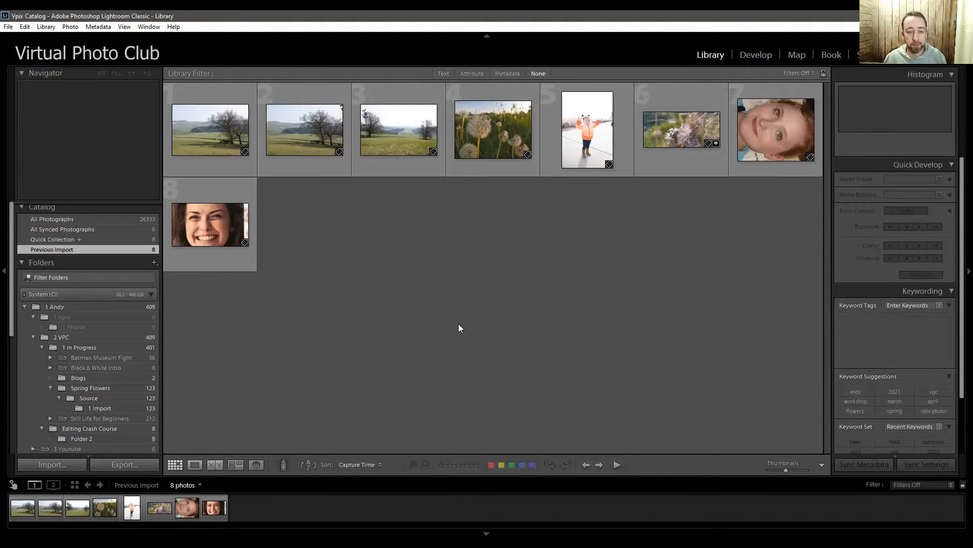
# Add the keyword flowers to the dandelion photo
pyautogui.click(500, 138)
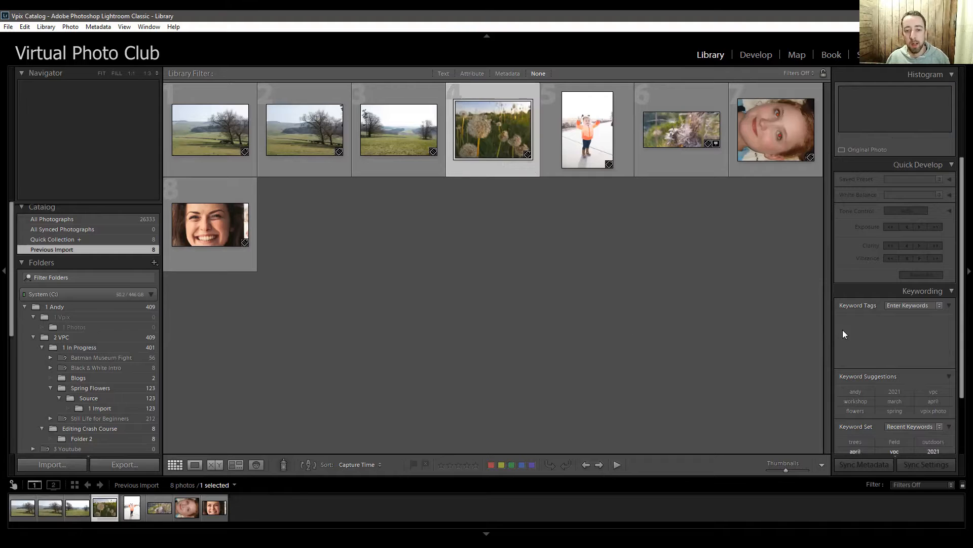
pyautogui.click(932, 341)
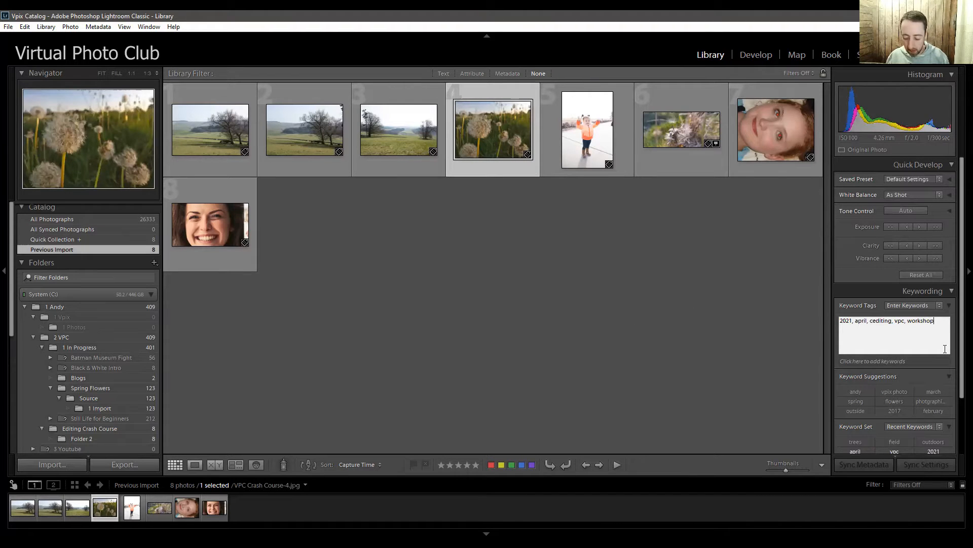
pyautogui.write('f')
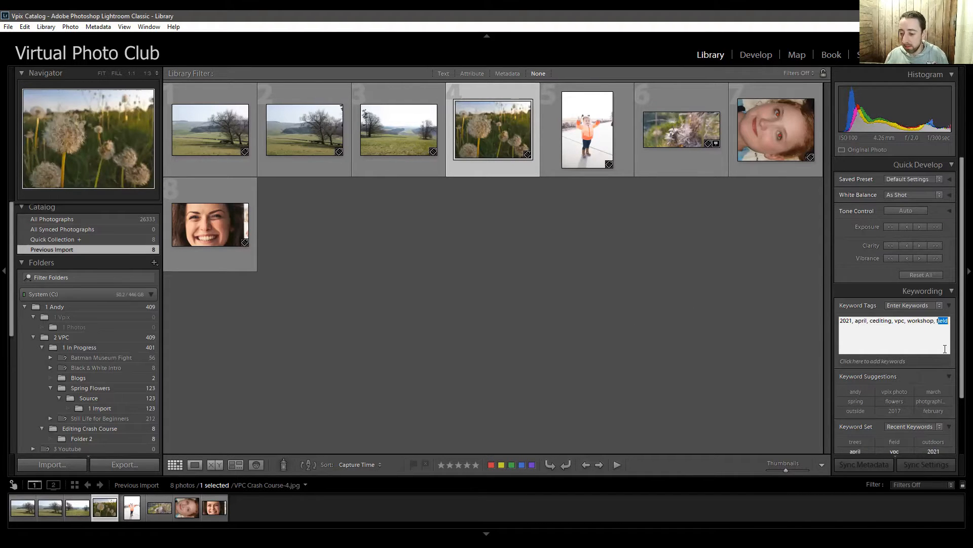
pyautogui.write('lowers')
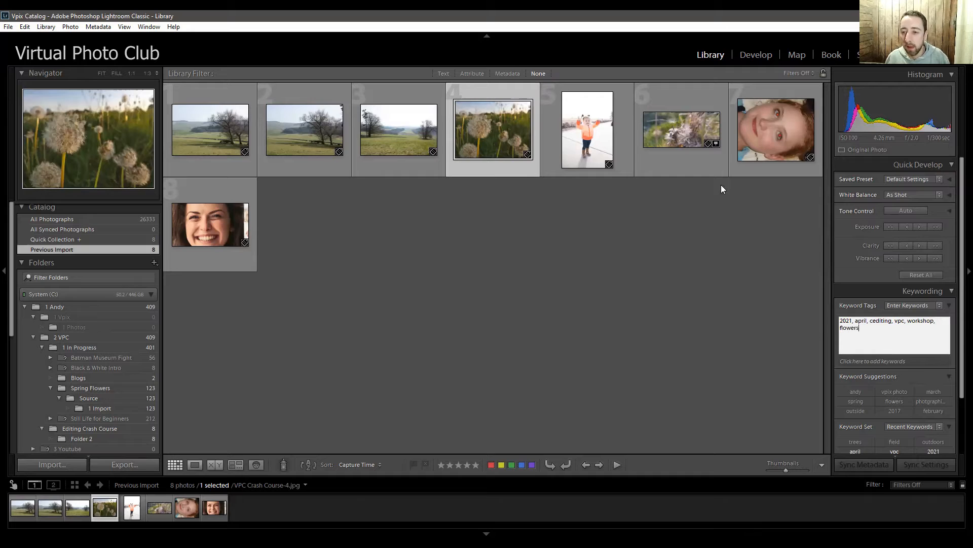
# Add the keywords children and family to the photo of the child in the orange jacket
pyautogui.click(596, 152)
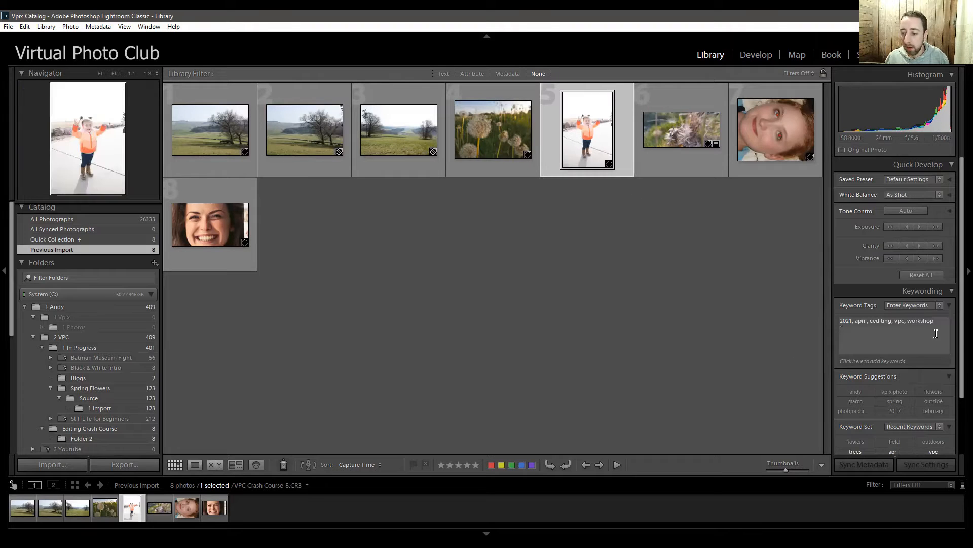
pyautogui.click(943, 350)
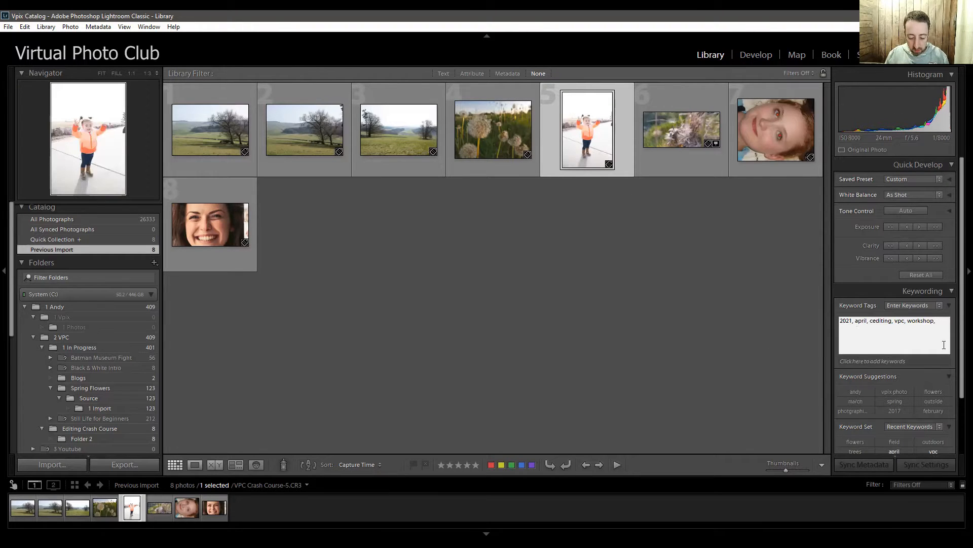
pyautogui.write('child')
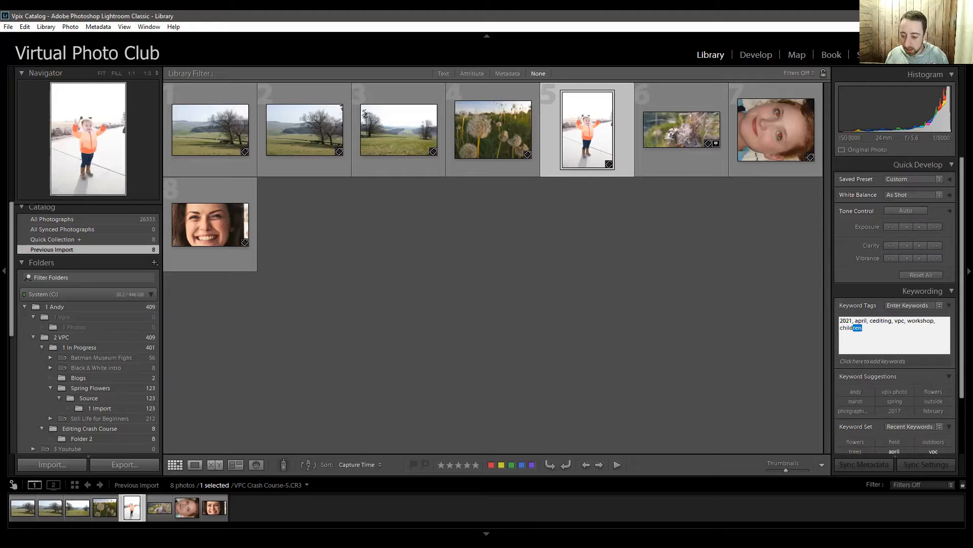
pyautogui.write('ren')
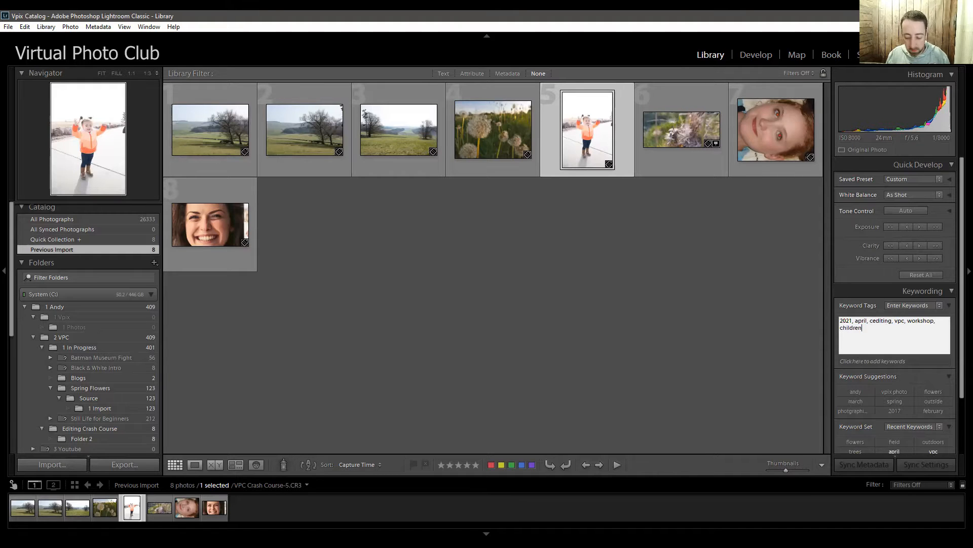
pyautogui.write(', family')
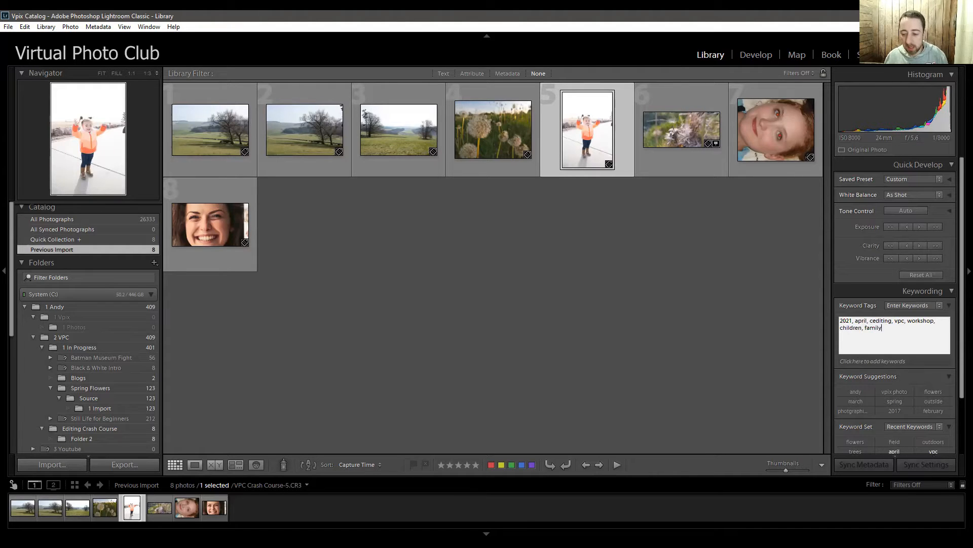
pyautogui.press('Return')
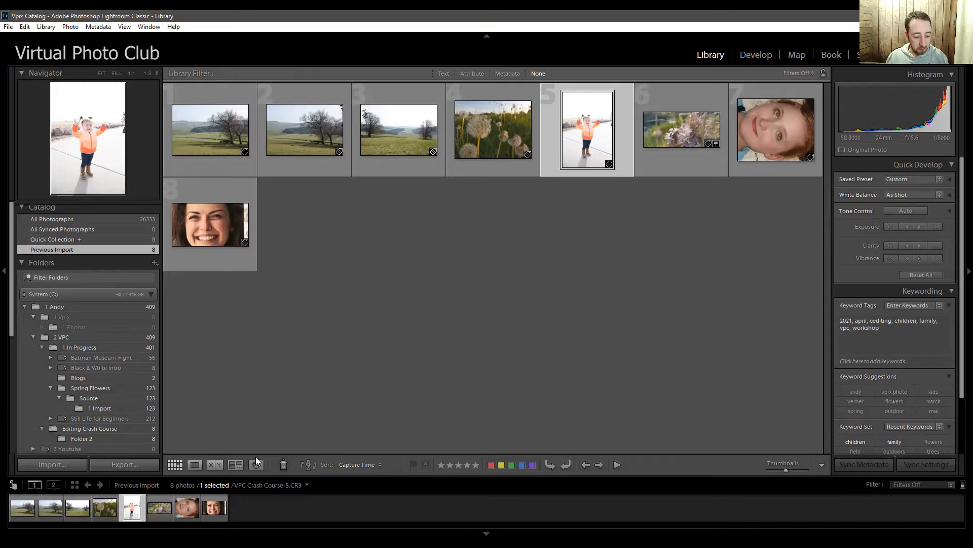
# Paint the keyword Portfolio onto the dandelion, blossom, sideways portrait and smiling woman photos with the Painter tool, and put the tool away
pyautogui.click(284, 465)
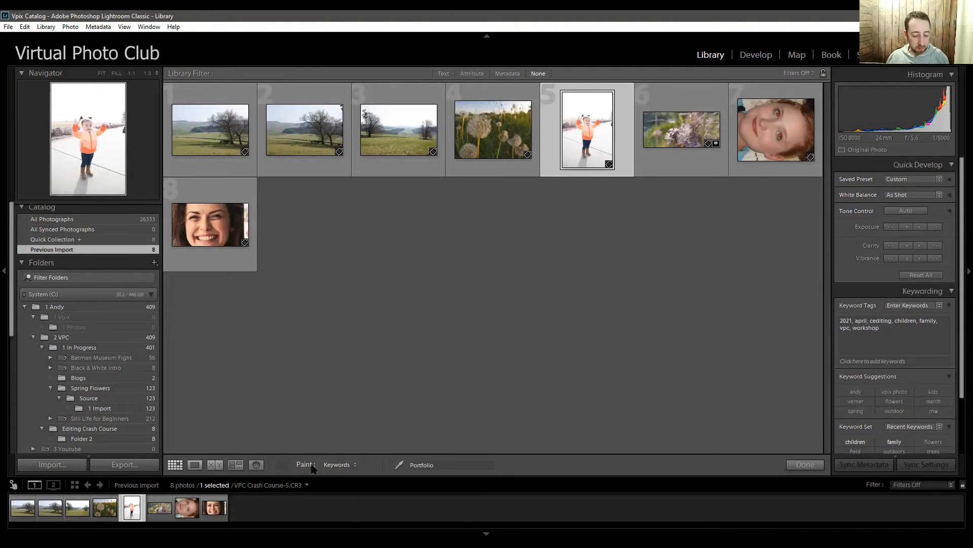
pyautogui.click(467, 465)
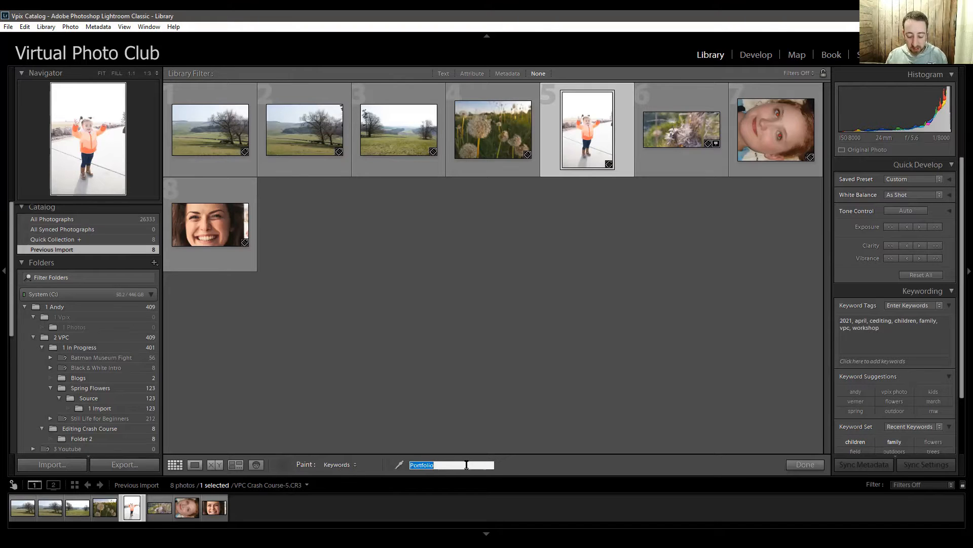
pyautogui.click(466, 465)
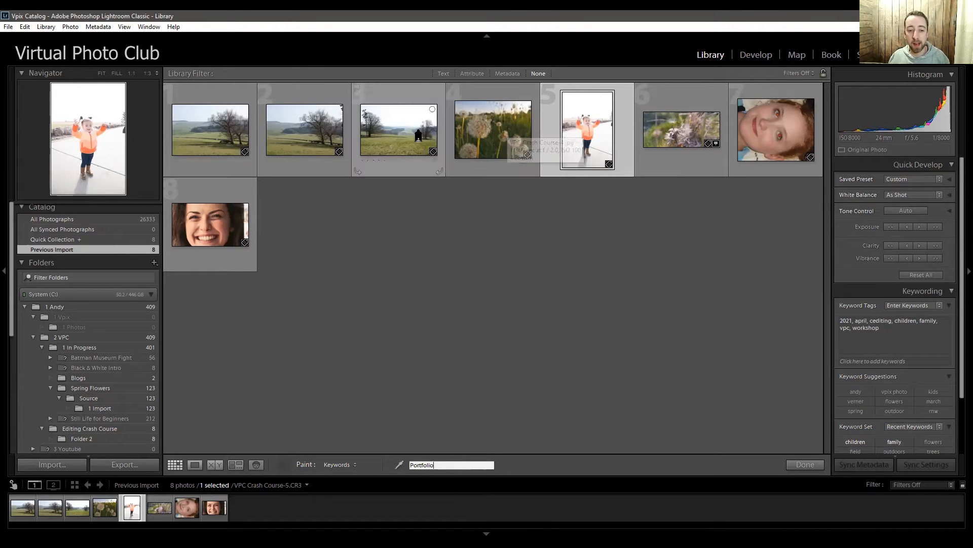
pyautogui.click(487, 135)
pyautogui.click(684, 133)
pyautogui.click(789, 136)
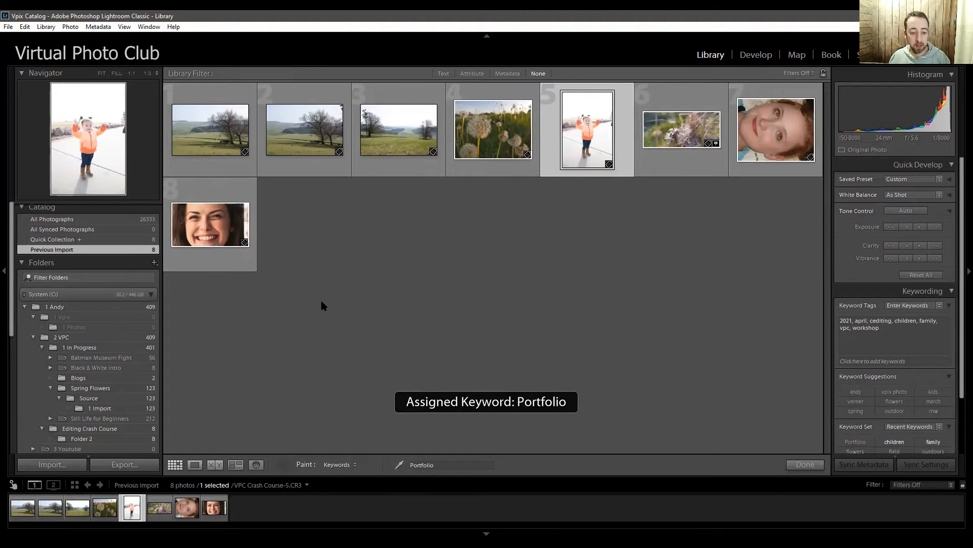
pyautogui.click(285, 464)
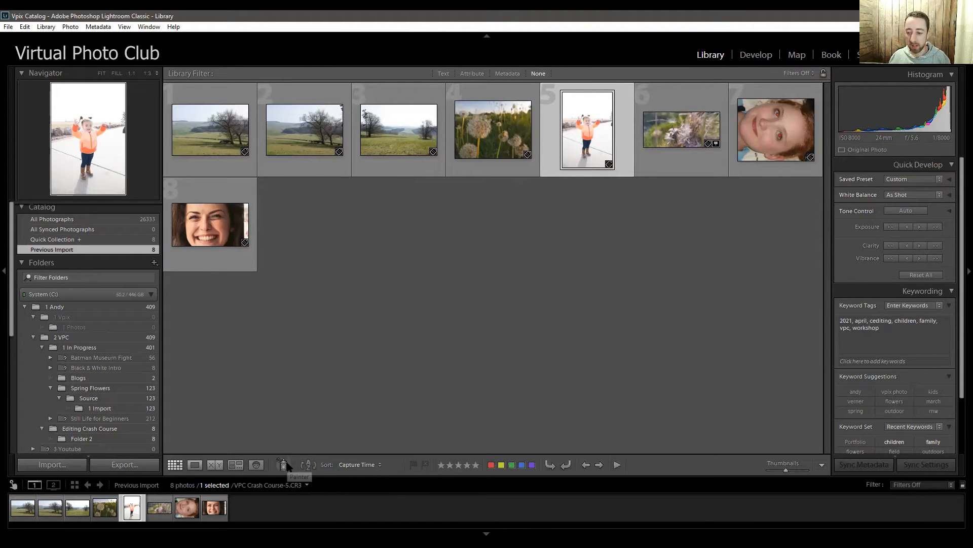
# Check the keyword tags of the sideways portrait and dandelion photos for Portfolio, and clear the selection
pyautogui.click(766, 152)
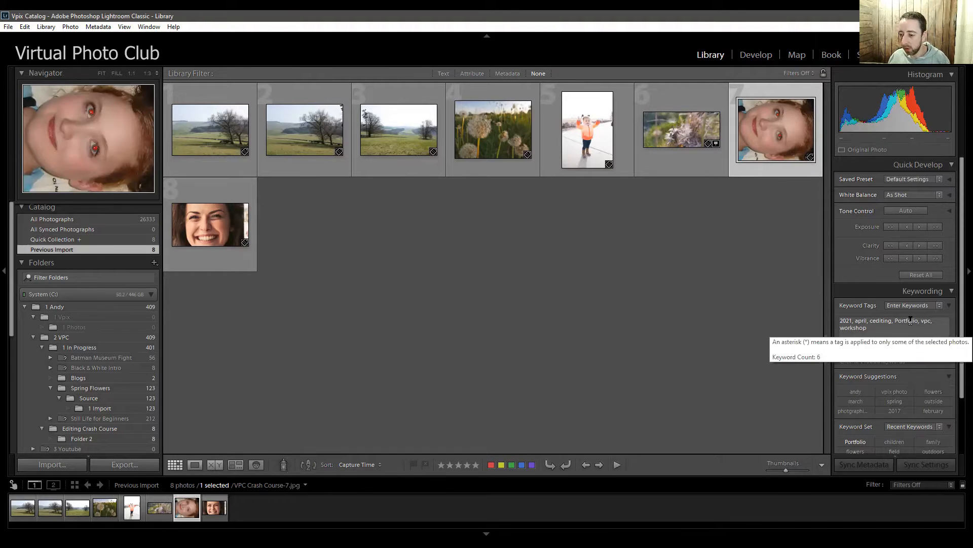
pyautogui.click(589, 143)
pyautogui.press('Left')
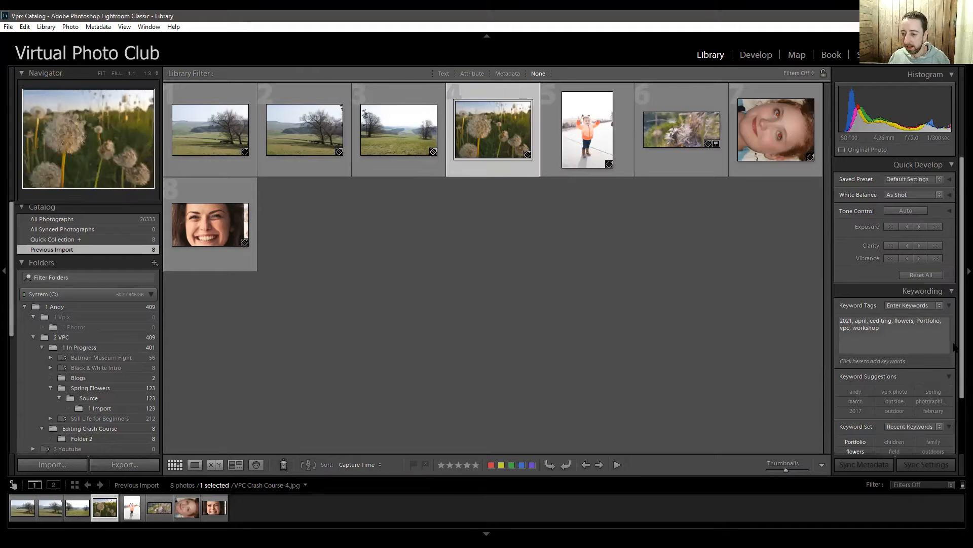
pyautogui.click(524, 246)
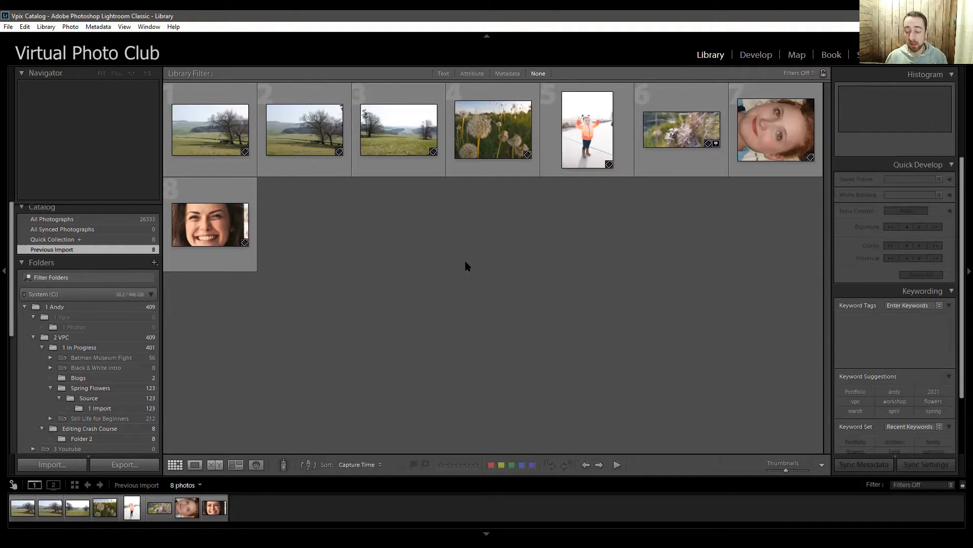
# Select the first tree landscape photo and examine the available keyword sets, keeping Recent Keywords
pyautogui.click(222, 127)
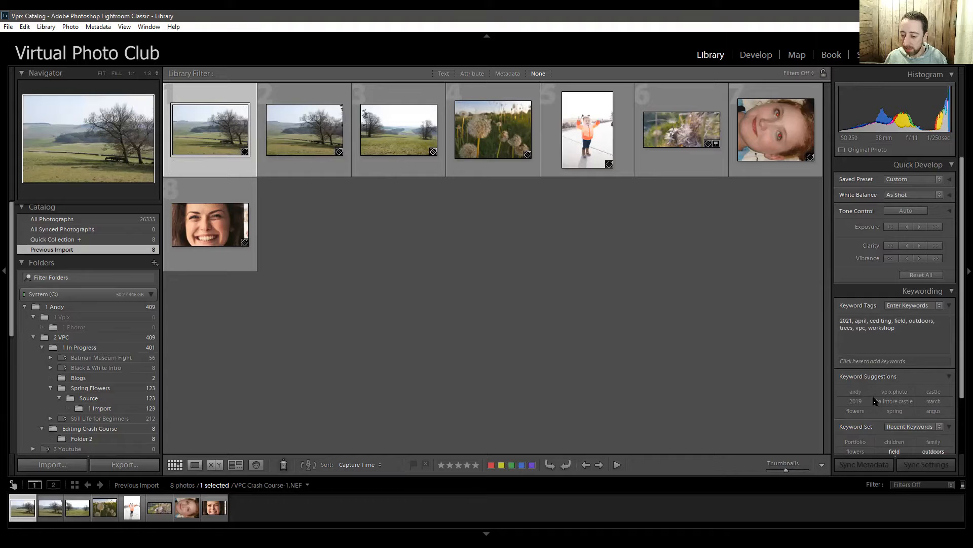
pyautogui.scroll(-1, 950, 378)
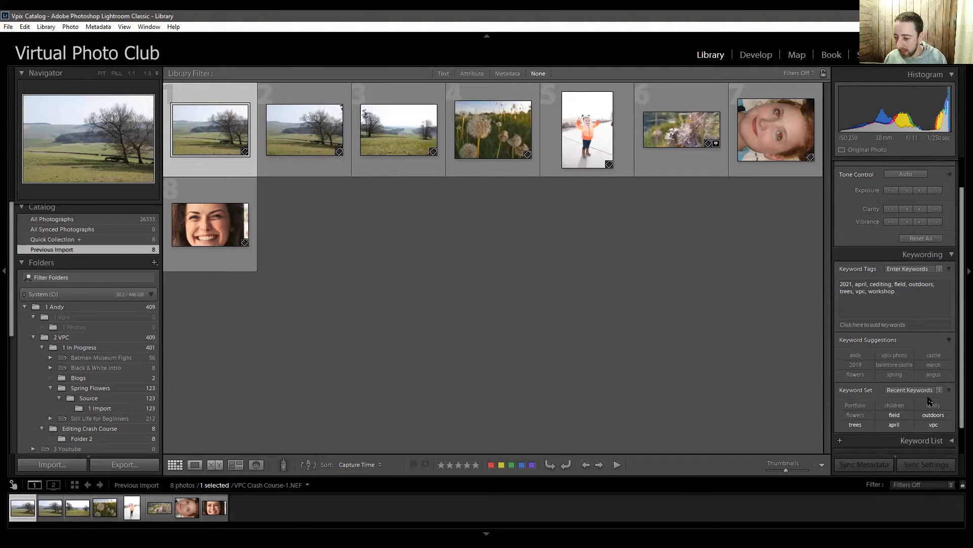
pyautogui.click(939, 390)
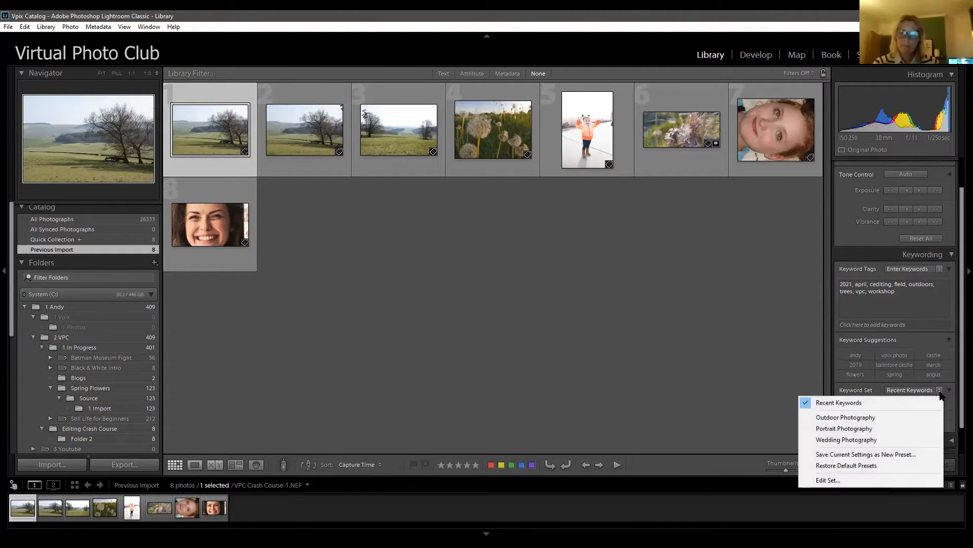
pyautogui.click(946, 388)
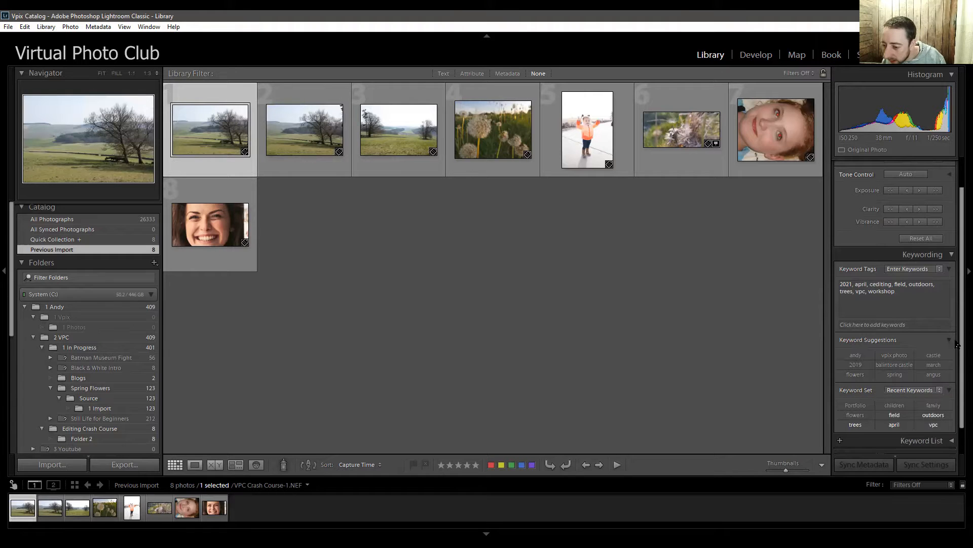
# Expand the Keyword List and look through the keywords used across the catalog
pyautogui.scroll(-1, 946, 374)
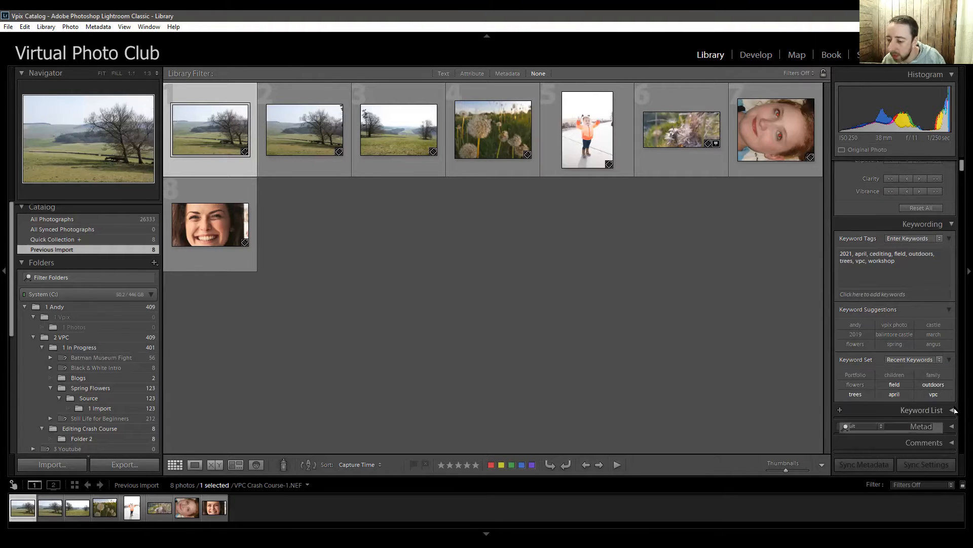
pyautogui.click(953, 410)
pyautogui.scroll(3, 923, 311)
pyautogui.scroll(-8, 924, 310)
pyautogui.scroll(-15, 932, 266)
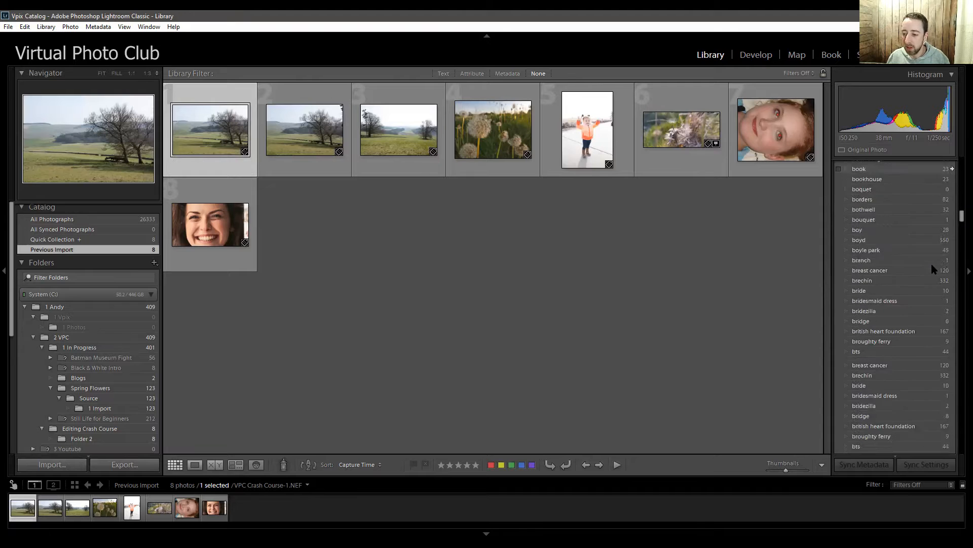
pyautogui.scroll(-15, 932, 268)
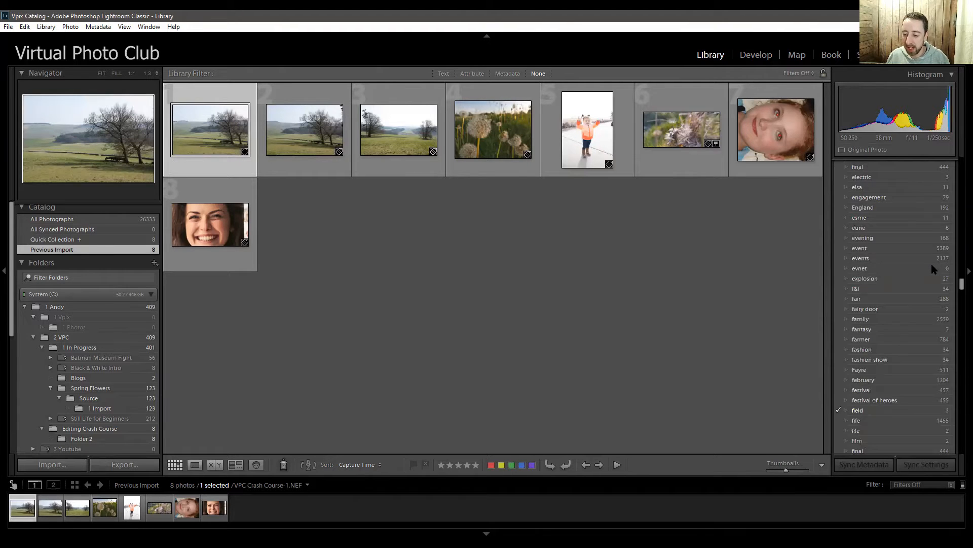
pyautogui.scroll(15, 932, 269)
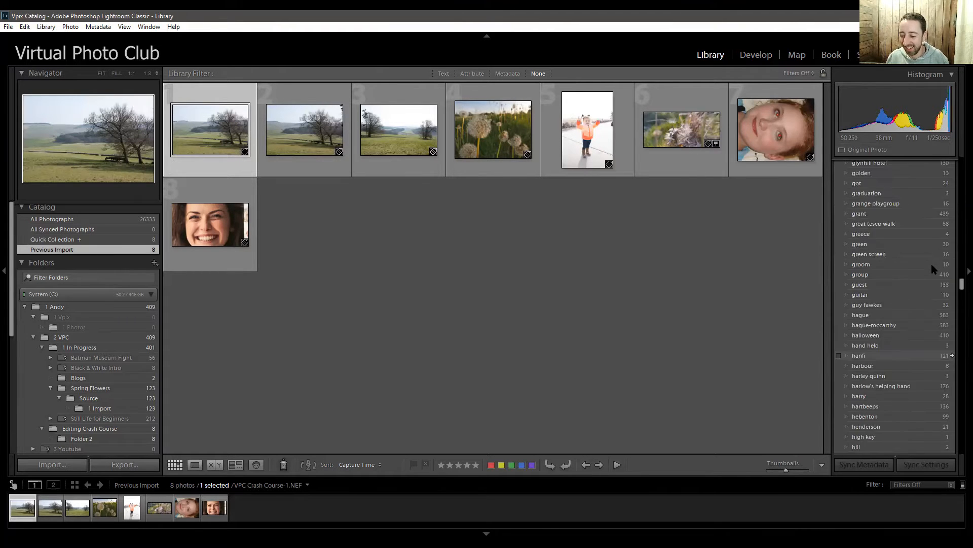
# Reveal the keyword type filters in the Keyword List, and collapse the list with no photo left selected
pyautogui.scroll(20, 934, 269)
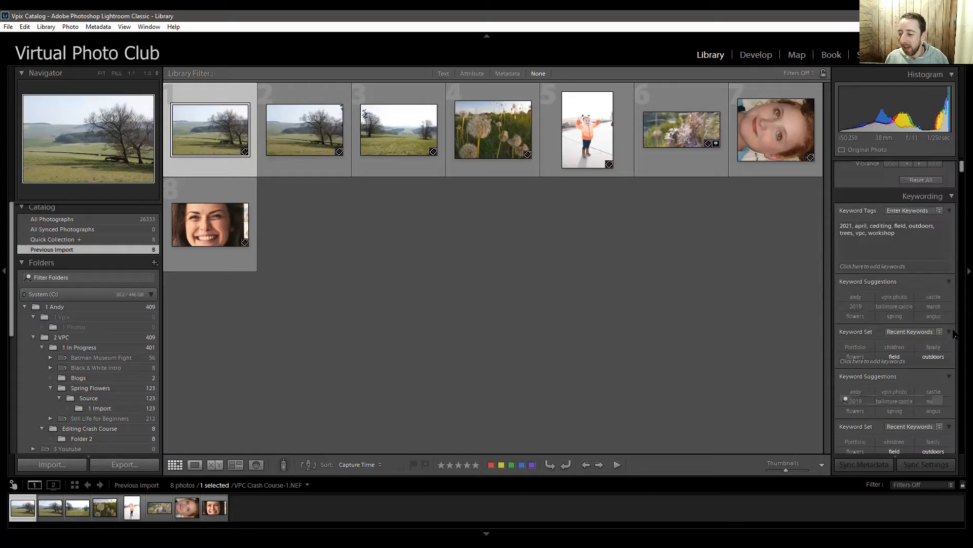
pyautogui.scroll(-5, 953, 334)
pyautogui.scroll(5, 954, 334)
pyautogui.scroll(-3, 953, 307)
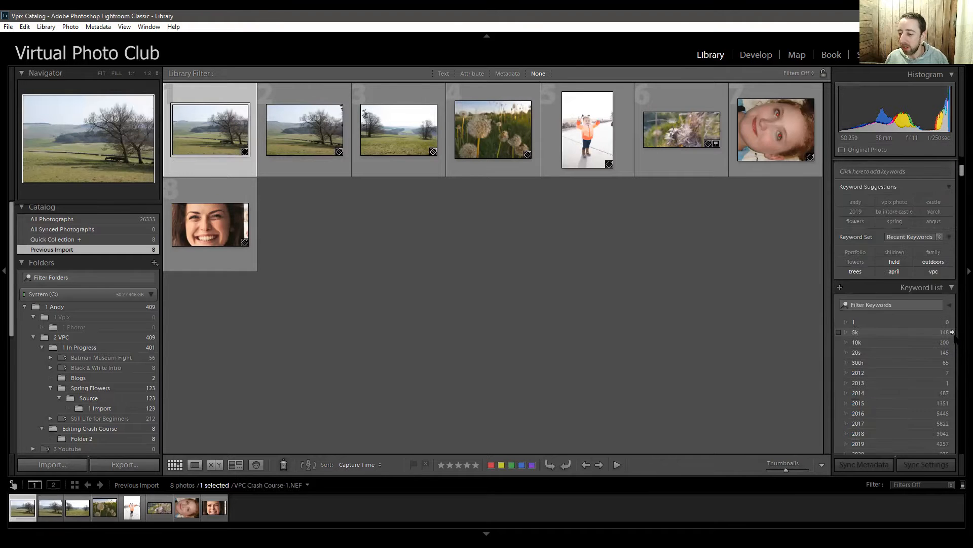
pyautogui.click(952, 305)
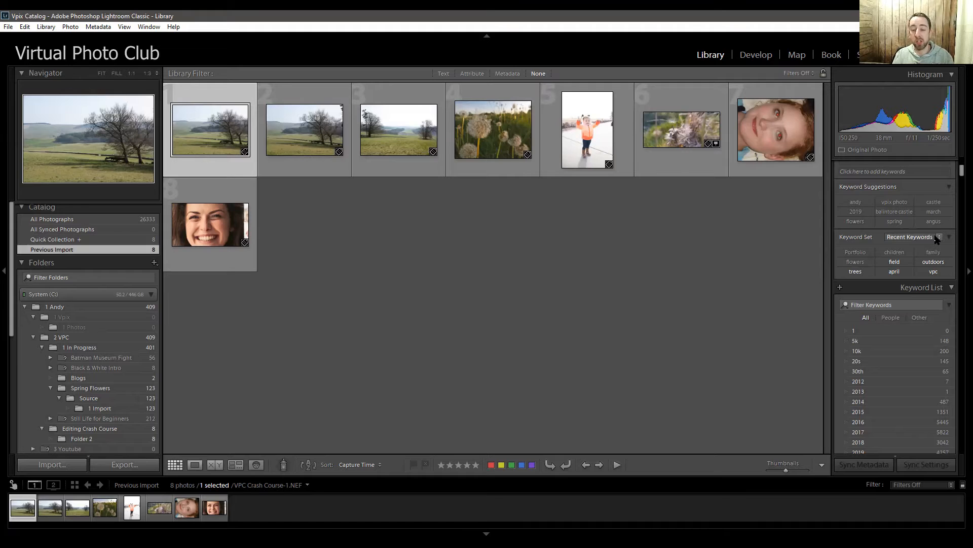
pyautogui.click(949, 287)
pyautogui.click(382, 226)
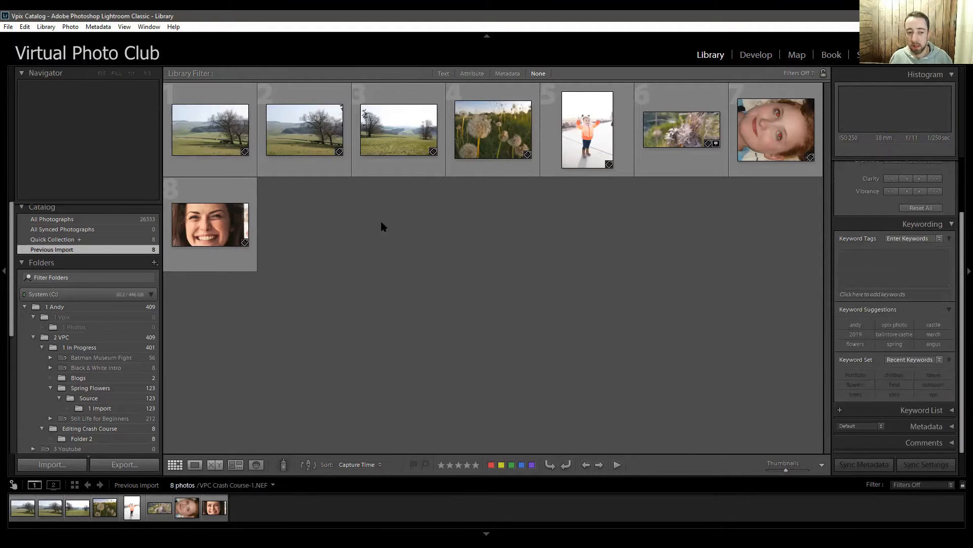
# Filter the imported photos by text so that any searchable field contains "trees", using the Contains rule
pyautogui.click(230, 133)
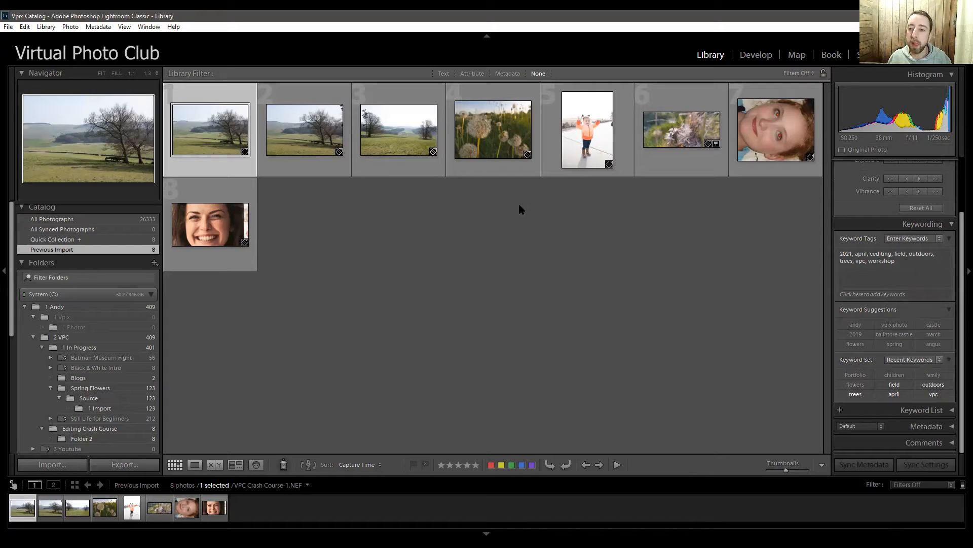
pyautogui.click(445, 75)
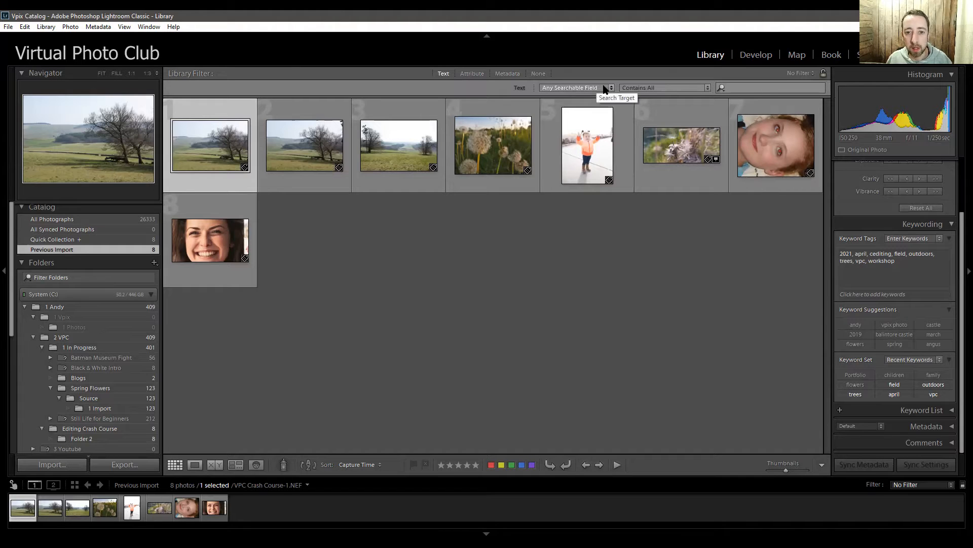
pyautogui.click(583, 89)
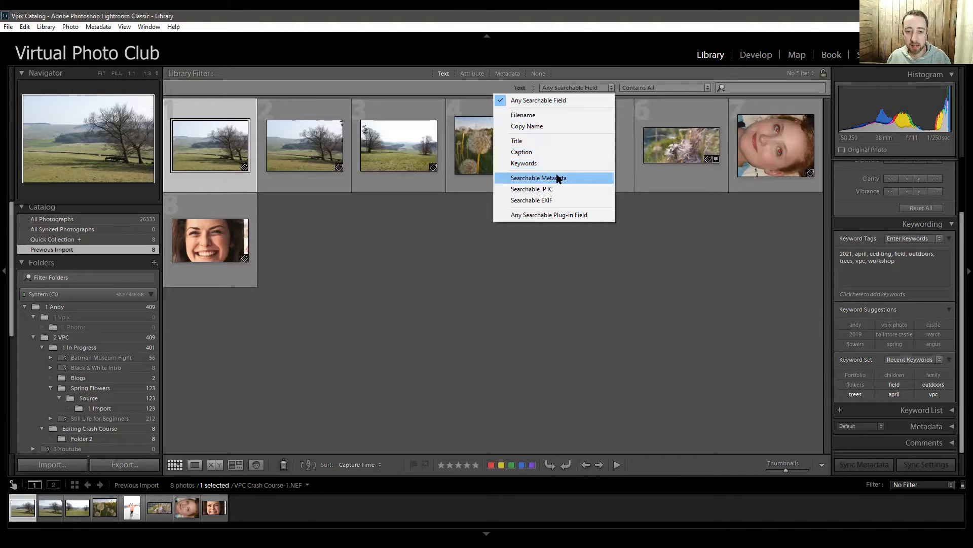
pyautogui.click(686, 90)
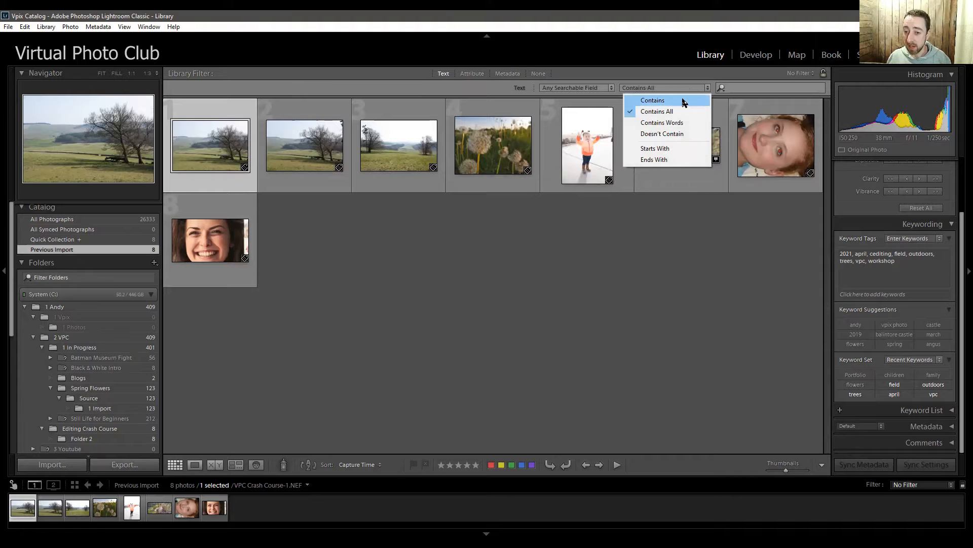
pyautogui.click(682, 101)
pyautogui.click(750, 86)
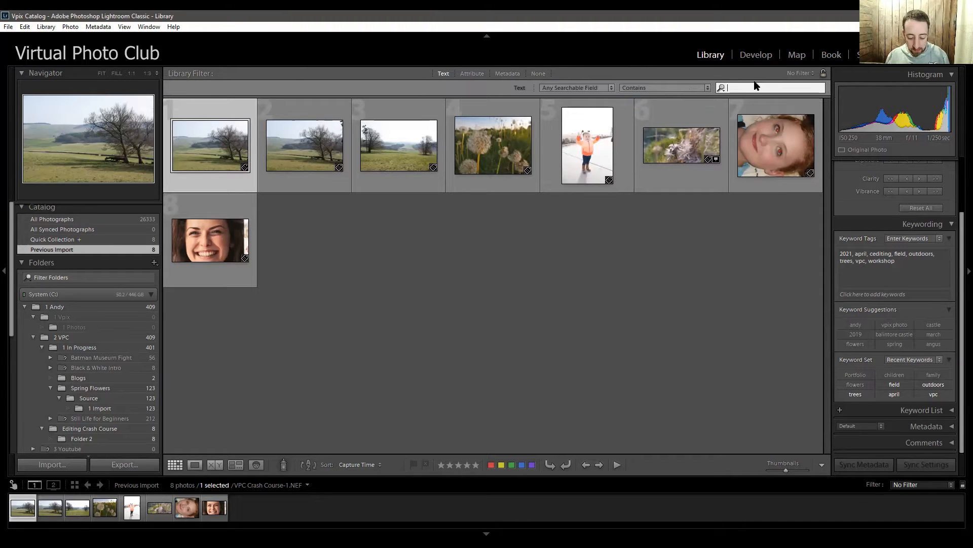
pyautogui.write('trees')
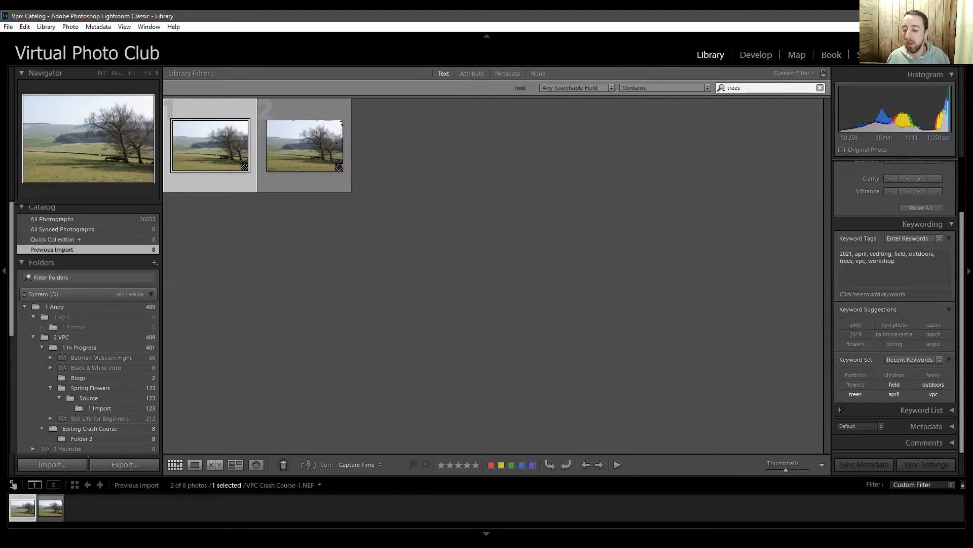
# Search the imported photos for "family" instead, and clear the search text and the photo selection
pyautogui.click(819, 88)
pyautogui.click(791, 88)
pyautogui.write('family')
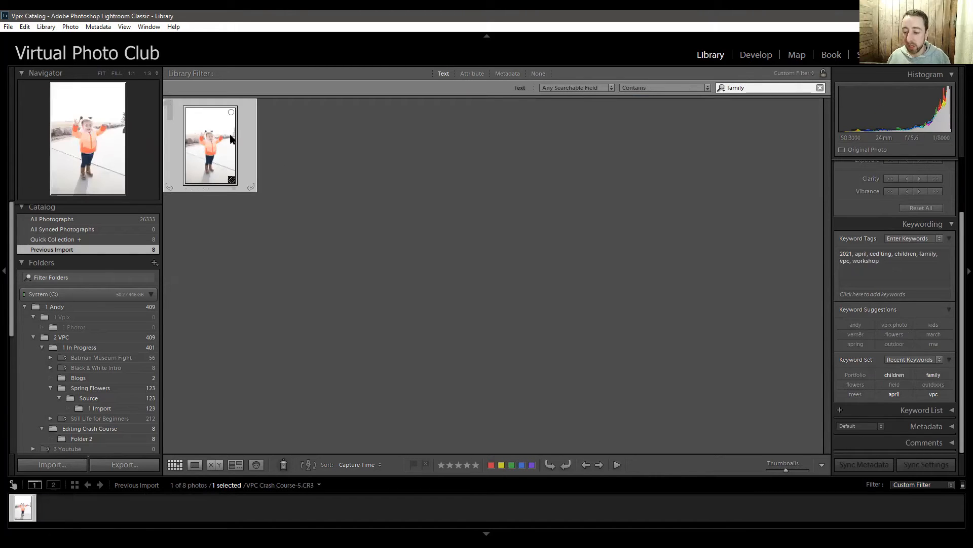
pyautogui.click(820, 88)
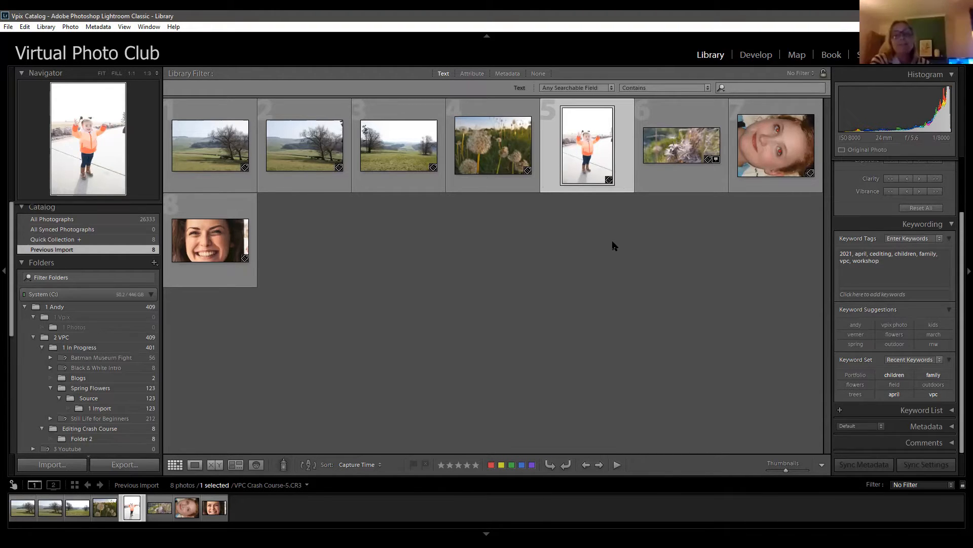
pyautogui.click(782, 87)
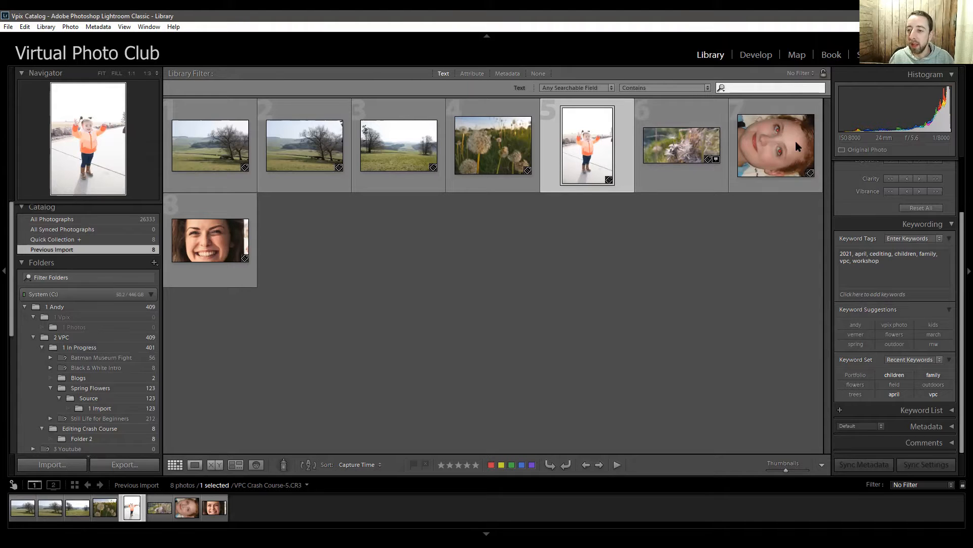
pyautogui.click(740, 282)
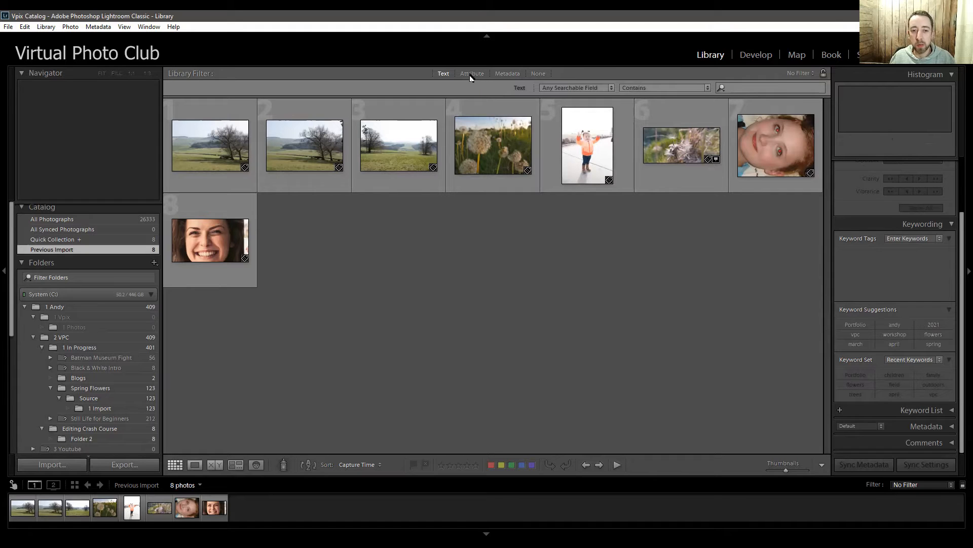
# View the Attribute filter options, and try the Metadata filter's dates 2020 and 2021 before returning to all dates
pyautogui.hotkey('ctrl', 'l')
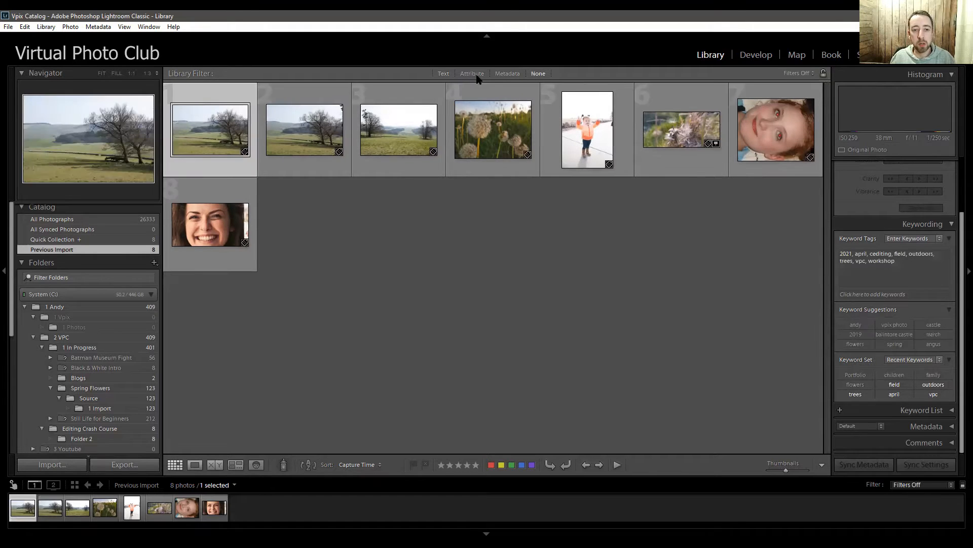
pyautogui.click(474, 75)
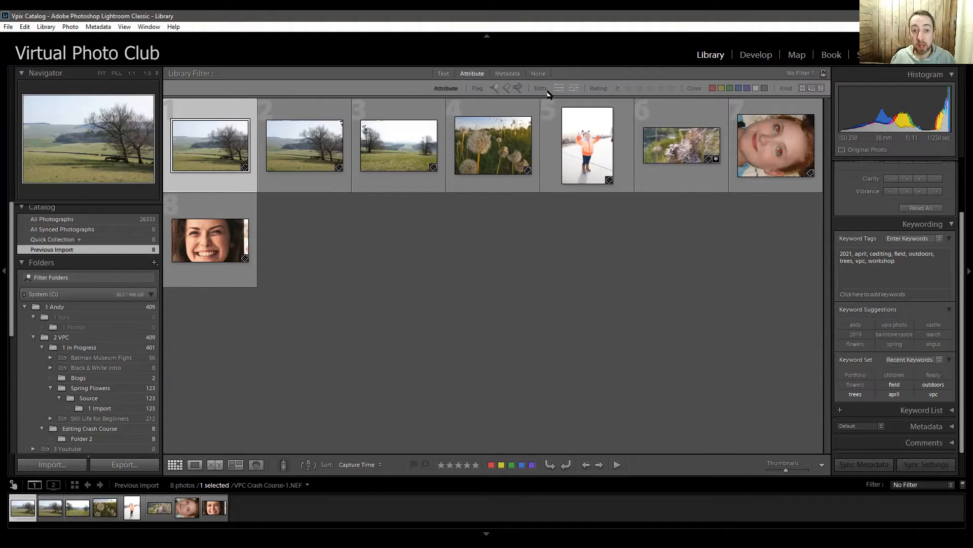
pyautogui.click(511, 76)
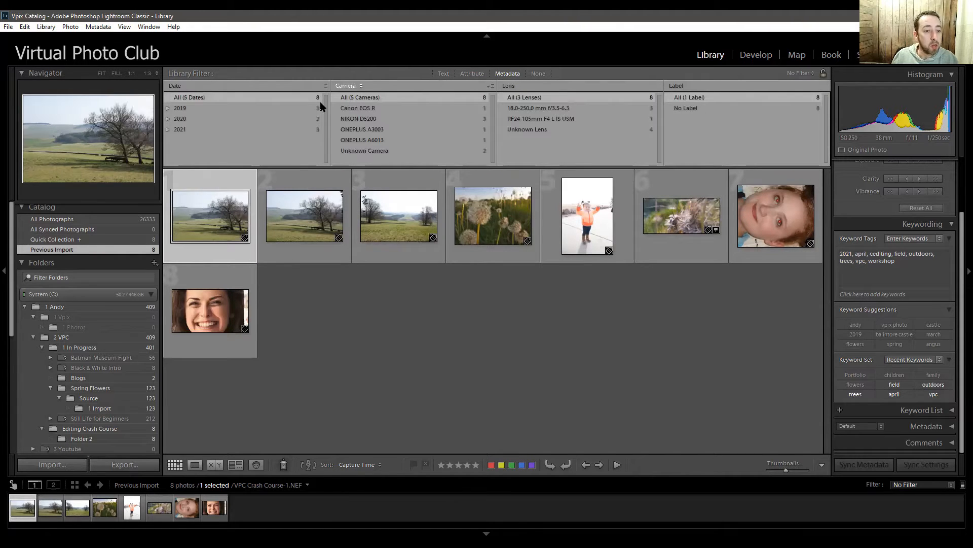
pyautogui.click(294, 119)
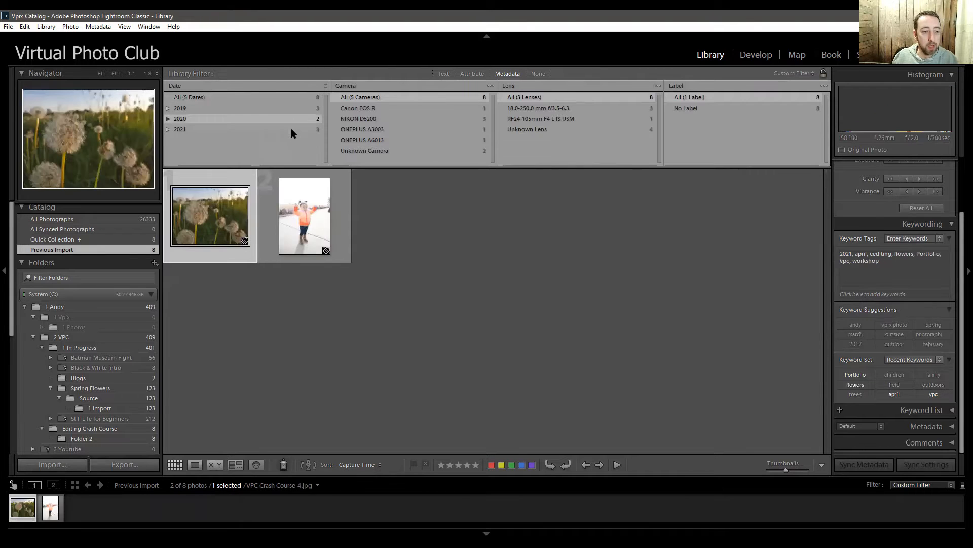
pyautogui.click(292, 131)
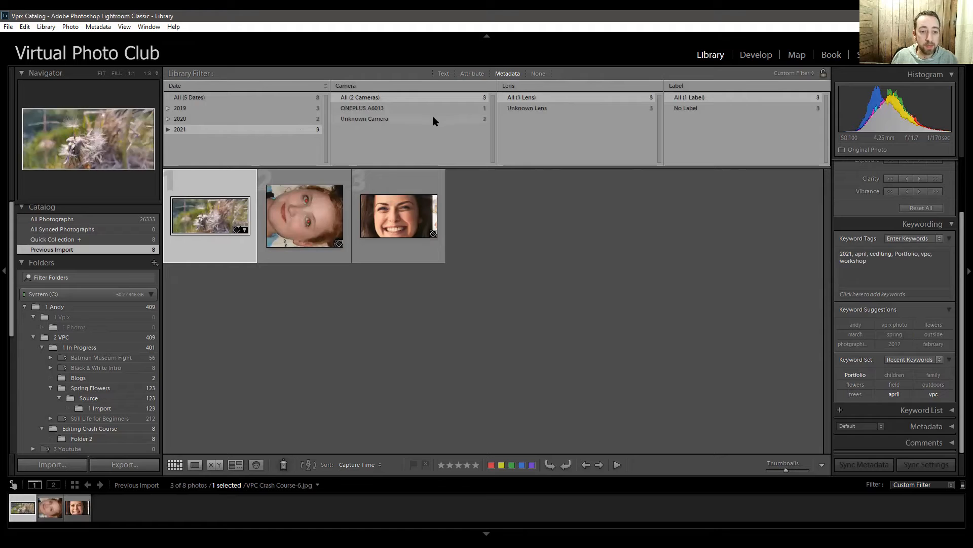
pyautogui.click(282, 97)
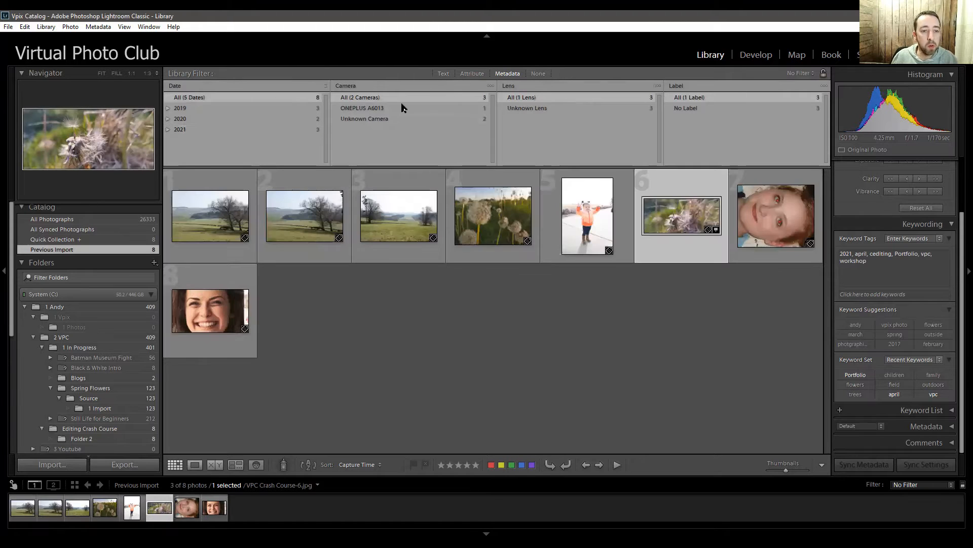
# Filter the photos by the cameras Canon EOS R and NIKON D5200 in turn, returning to all cameras after each
pyautogui.click(420, 107)
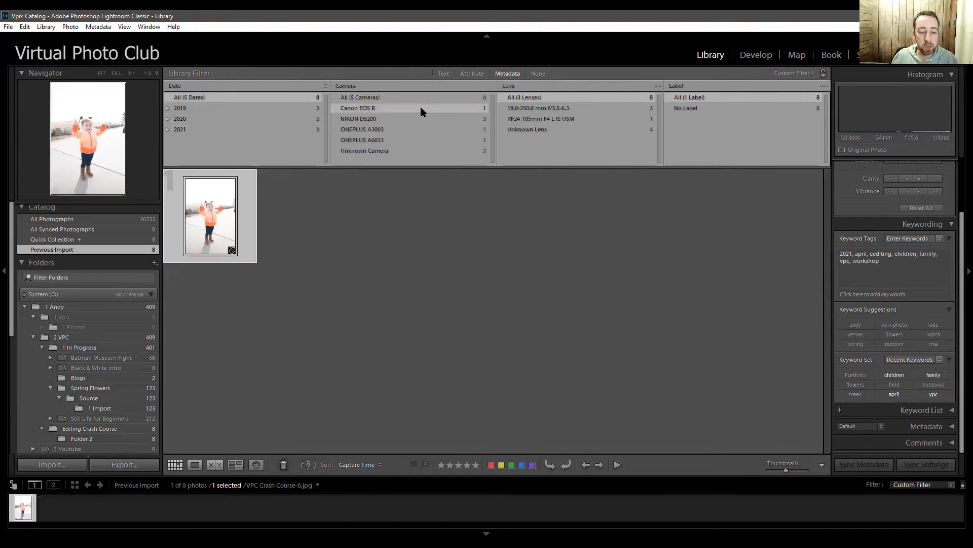
pyautogui.click(427, 98)
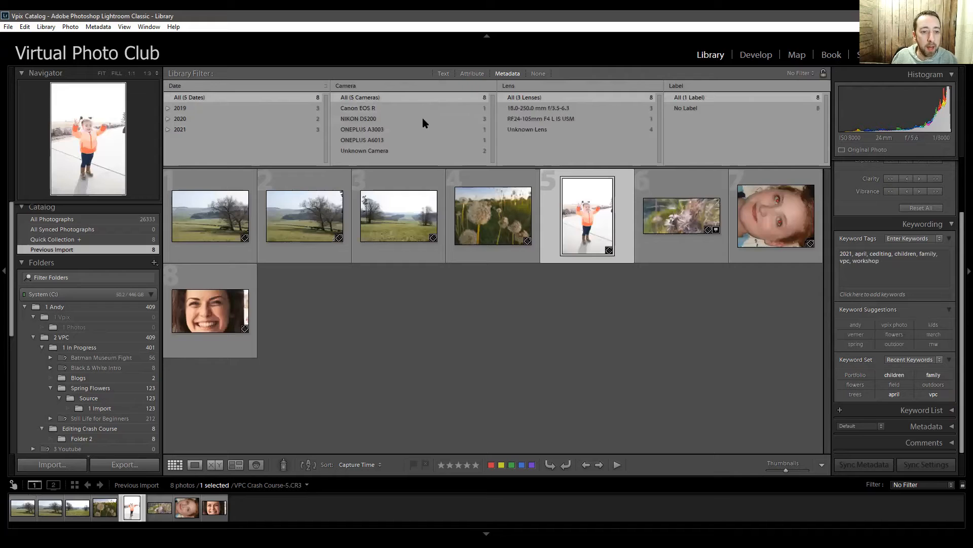
pyautogui.click(422, 118)
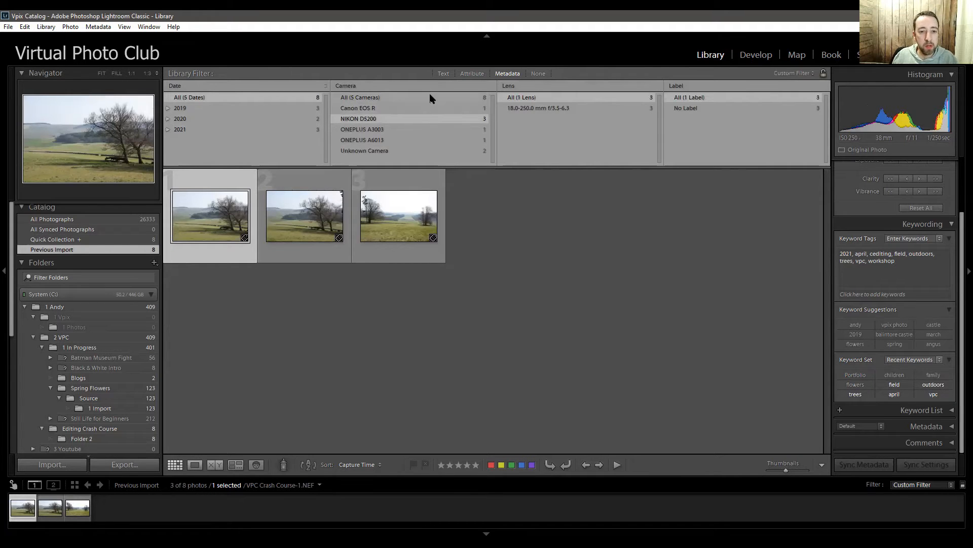
pyautogui.click(430, 98)
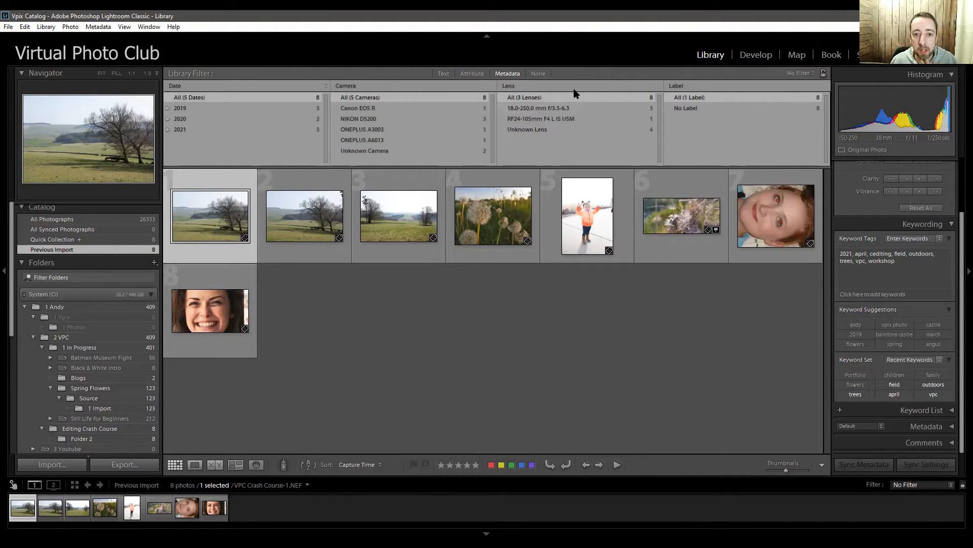
# Filter the photos by the RF24-105mm F4 L IS USM lens, and turn the library filter off with nothing selected
pyautogui.click(567, 118)
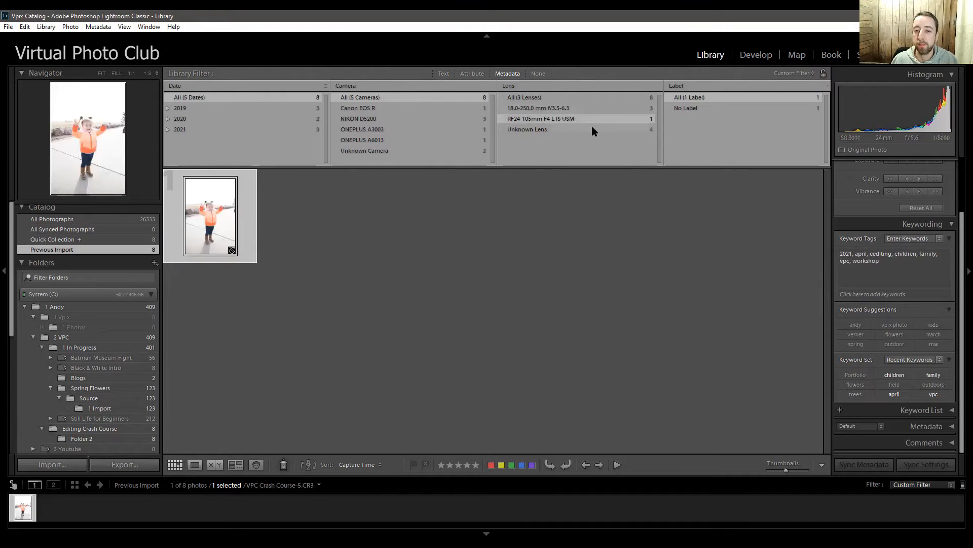
pyautogui.click(617, 97)
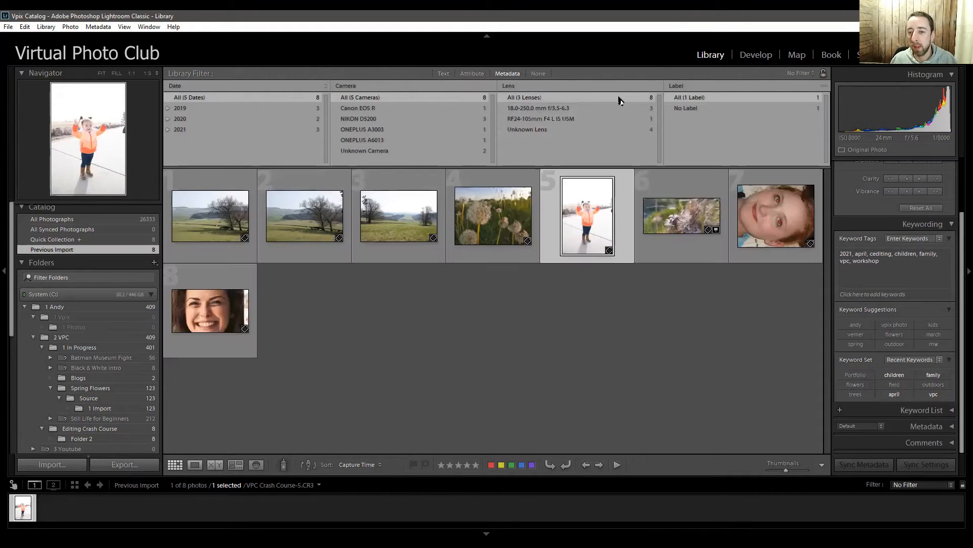
pyautogui.click(533, 75)
pyautogui.click(522, 205)
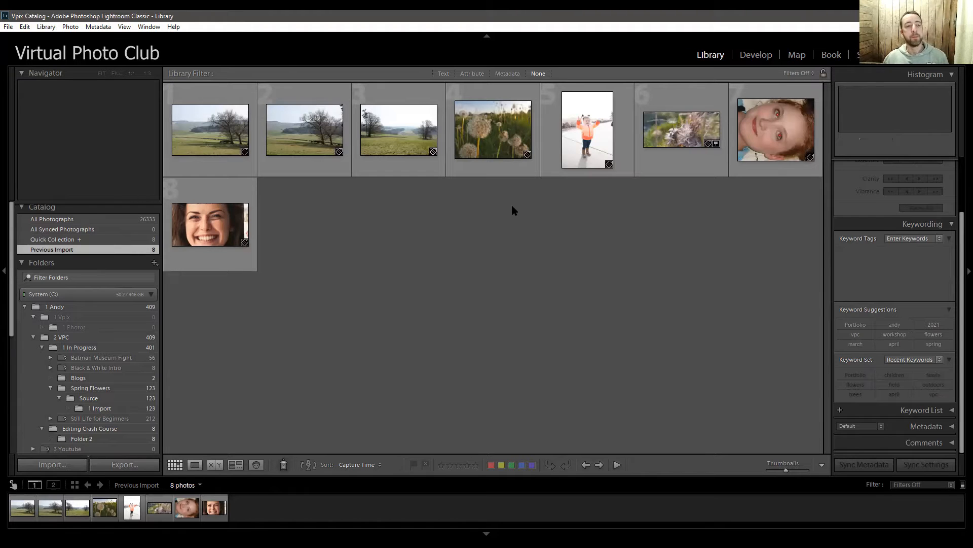
# Select the first tree landscape photo and examine the available sort orders, keeping Capture Time
pyautogui.click(233, 151)
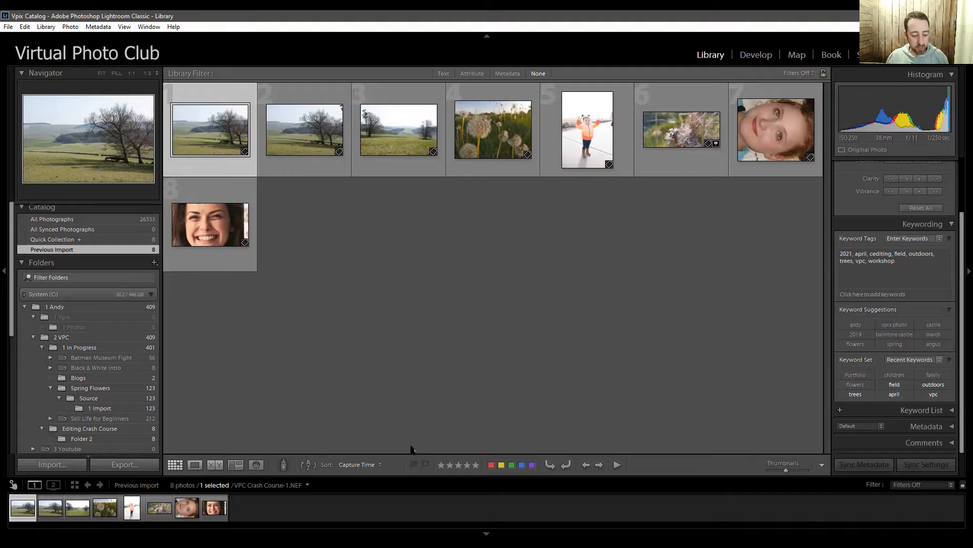
pyautogui.click(381, 466)
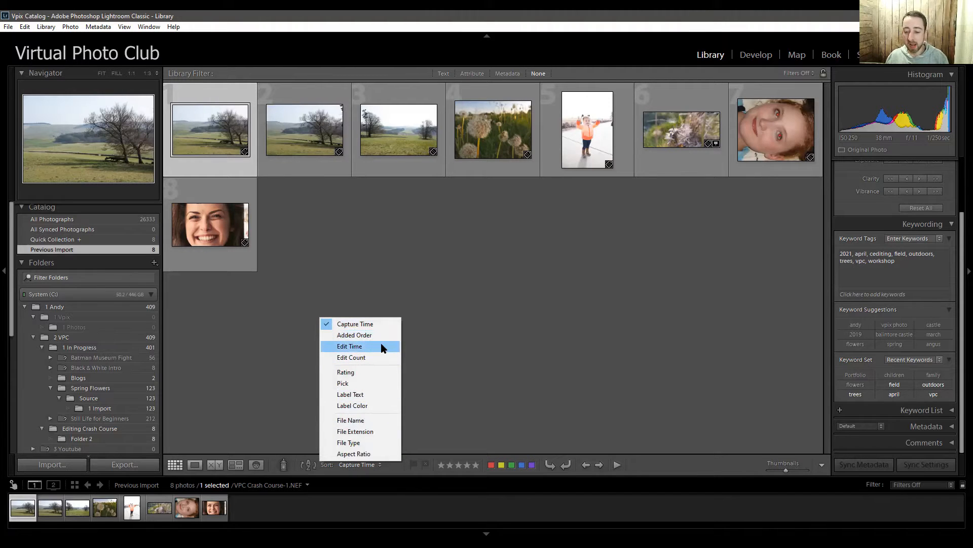
pyautogui.click(444, 442)
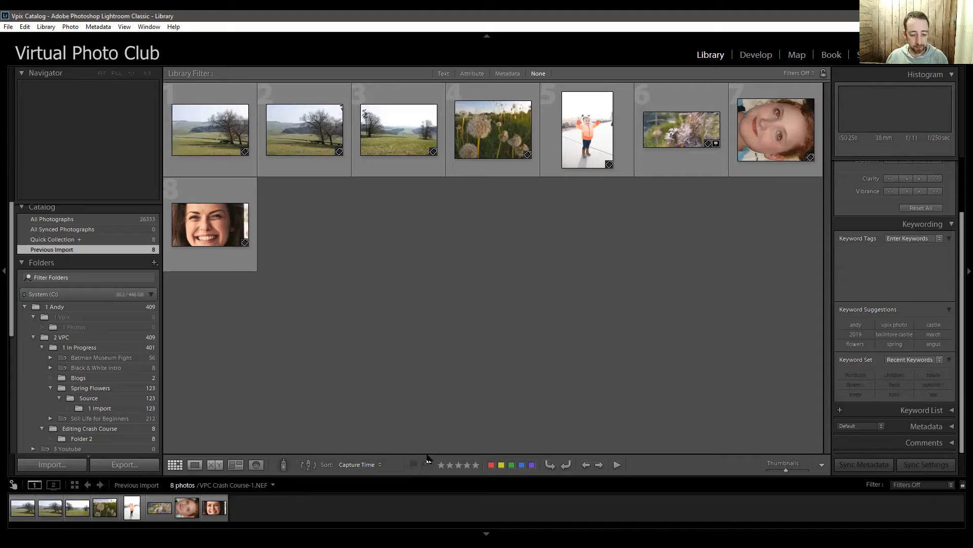
# Flag the first and third landscapes and the dandelion photo as picks, and the second landscape as rejected
pyautogui.click(200, 118)
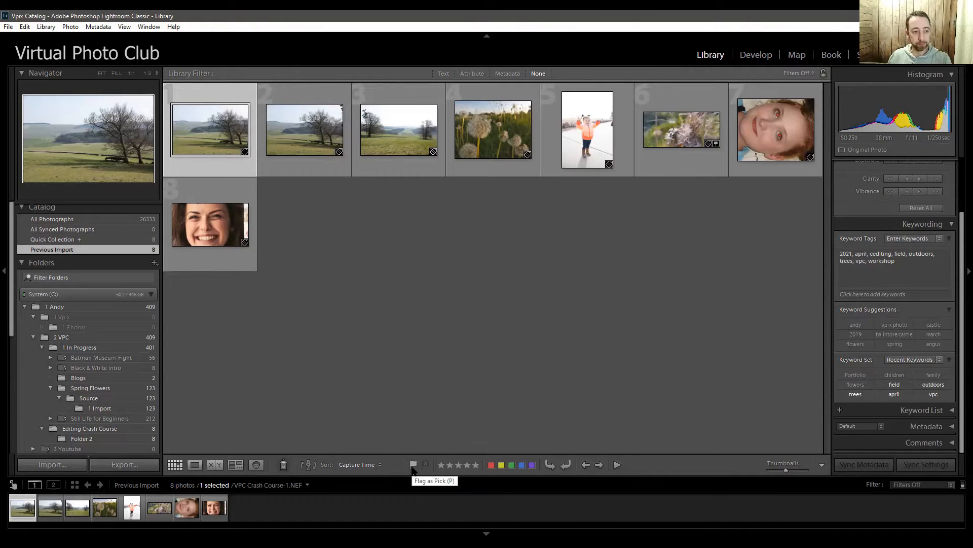
pyautogui.click(413, 464)
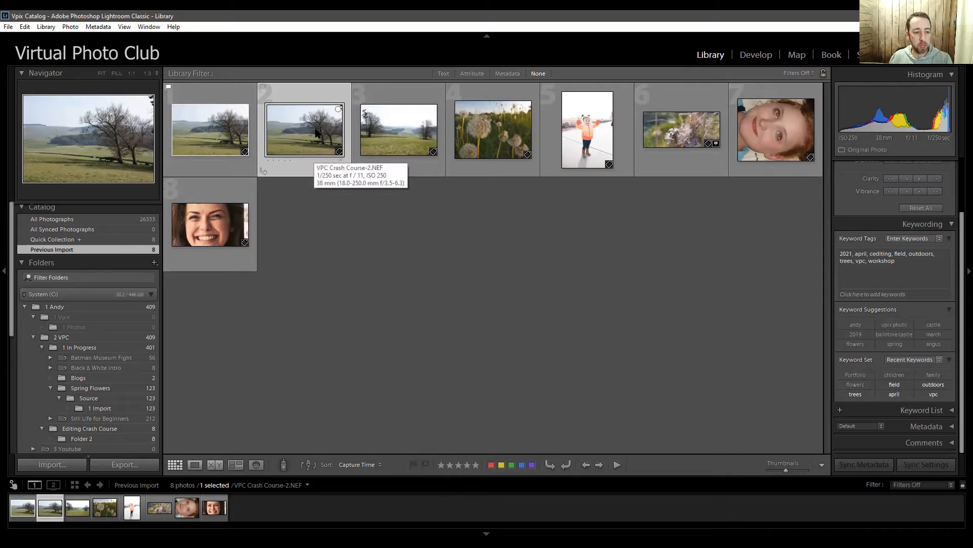
pyautogui.click(425, 465)
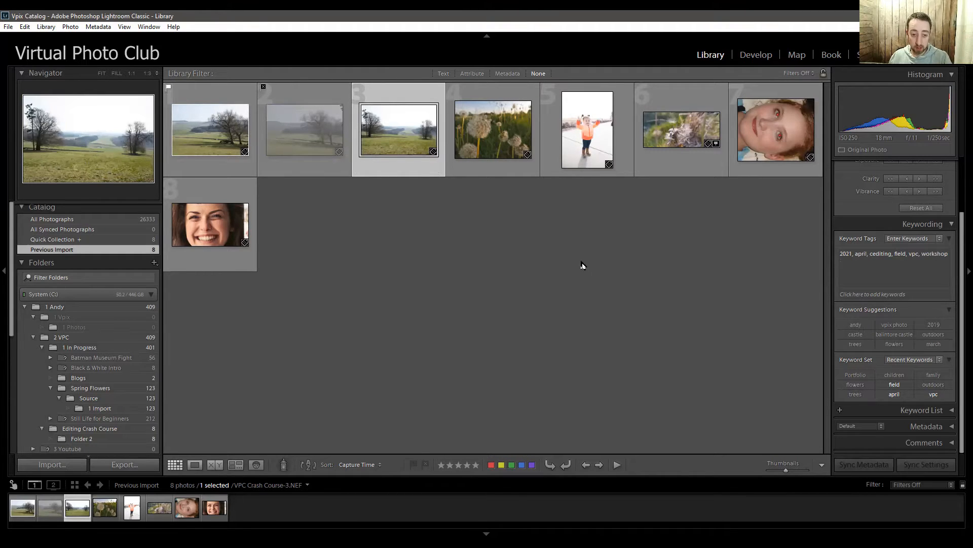
pyautogui.press('Right')
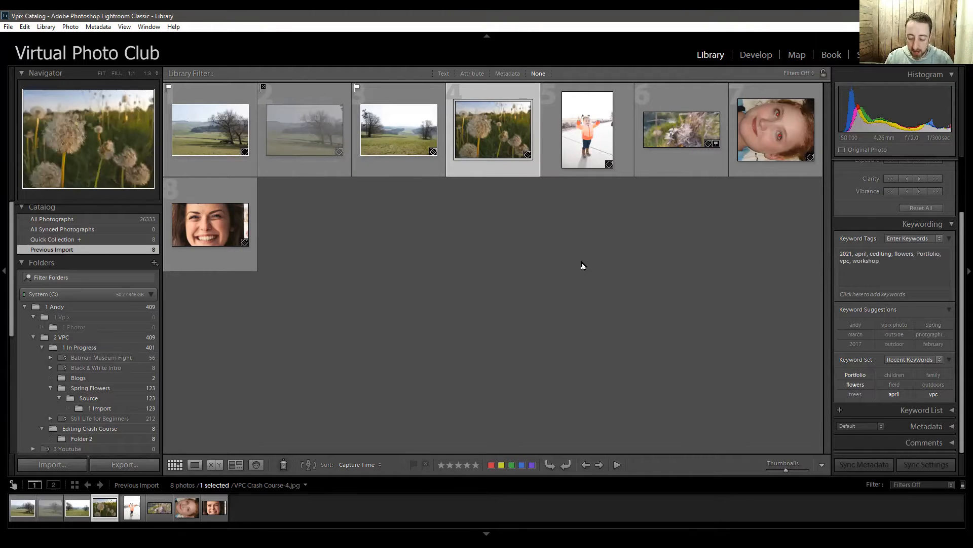
pyautogui.press('Right')
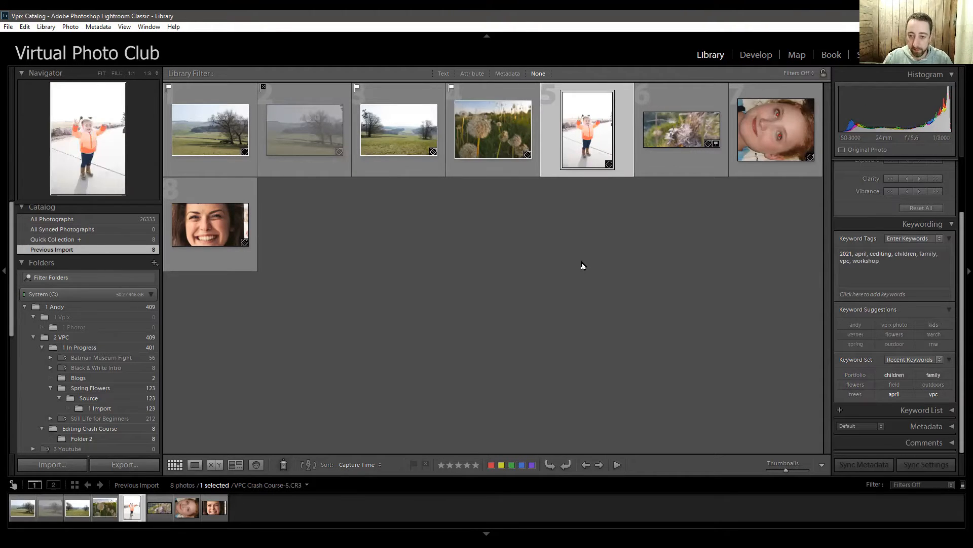
# Flag the child photo as a pick, reject the purple flower photo and both close-up portraits, and deselect everything
pyautogui.press('Right')
pyautogui.press('x')
pyautogui.press('Right')
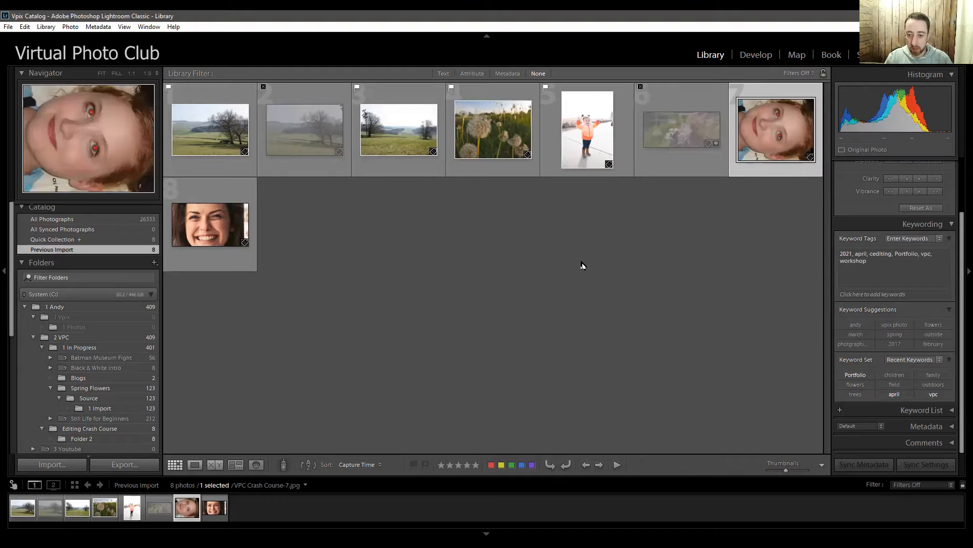
pyautogui.press('x')
pyautogui.press('x')
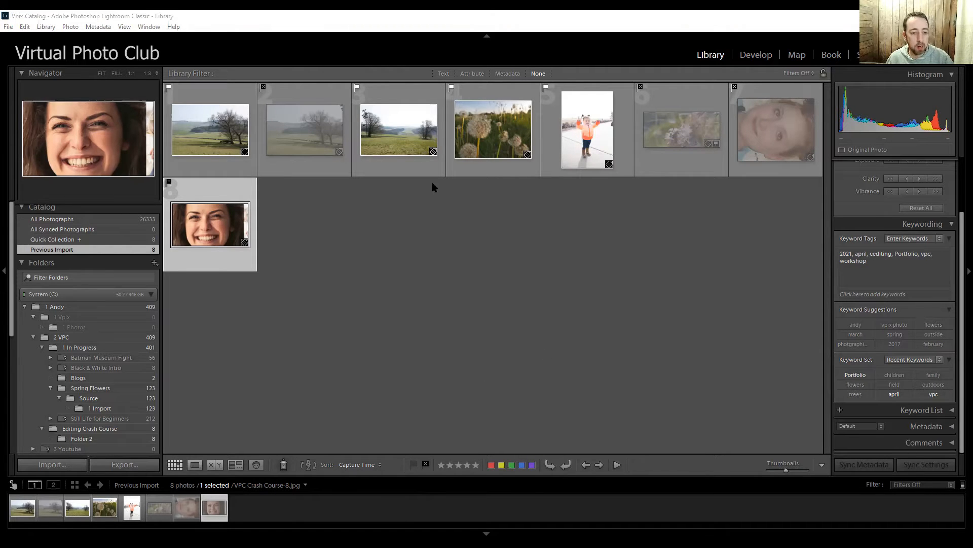
pyautogui.click(371, 257)
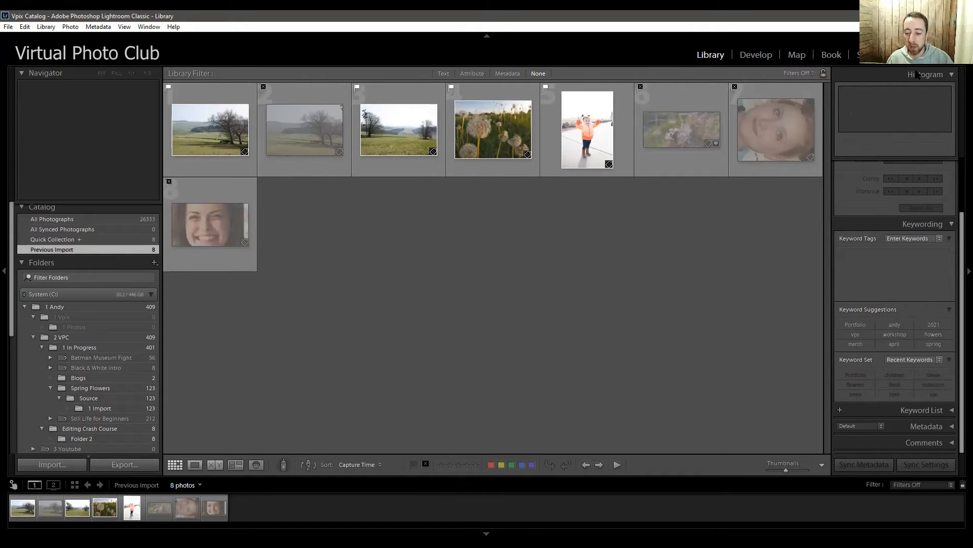
pyautogui.click(822, 465)
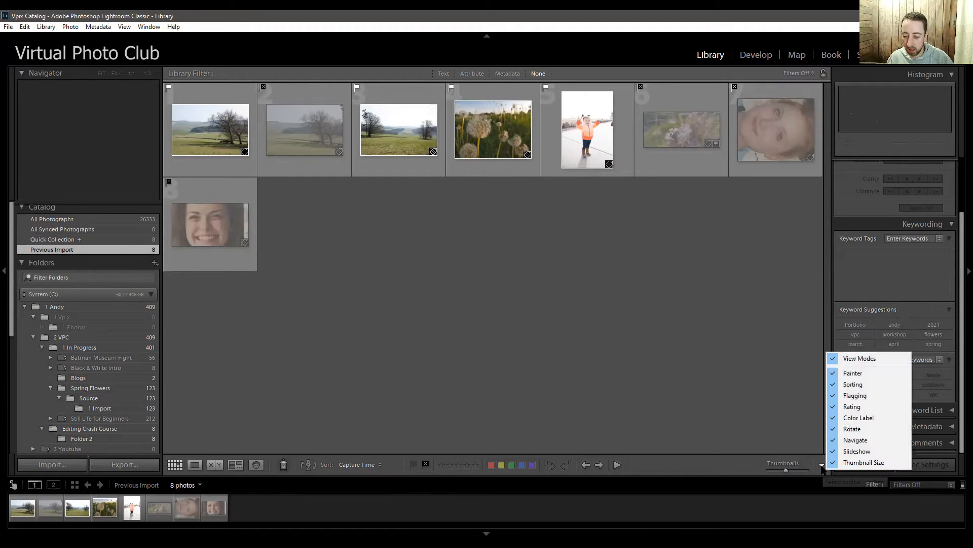
pyautogui.click(802, 437)
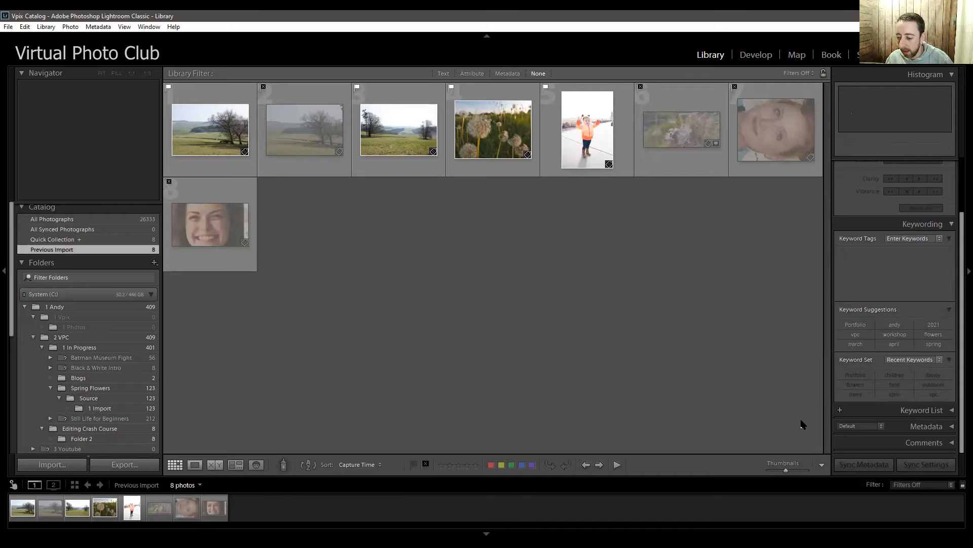
# Filter the grid with the Flagged preset, and turn the filters off again
pyautogui.click(927, 489)
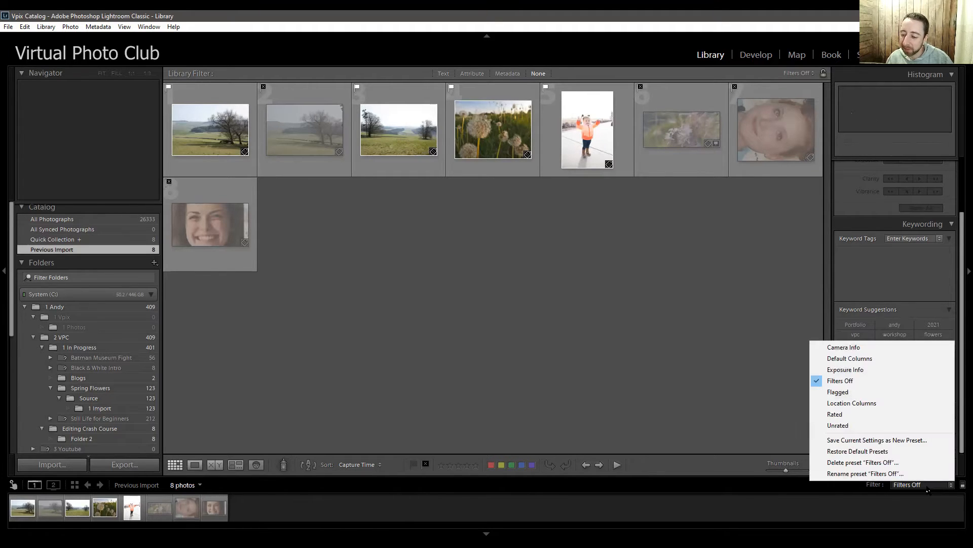
pyautogui.click(867, 393)
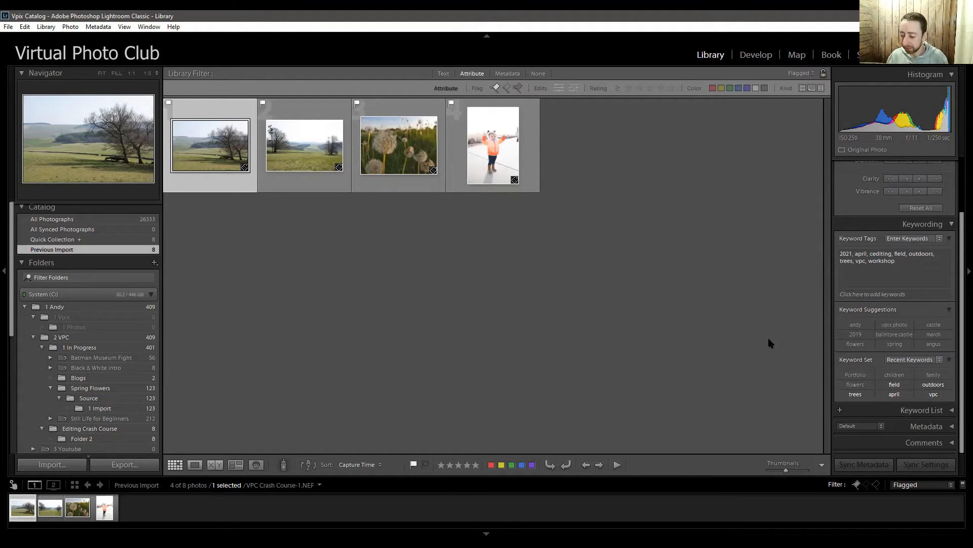
pyautogui.click(923, 484)
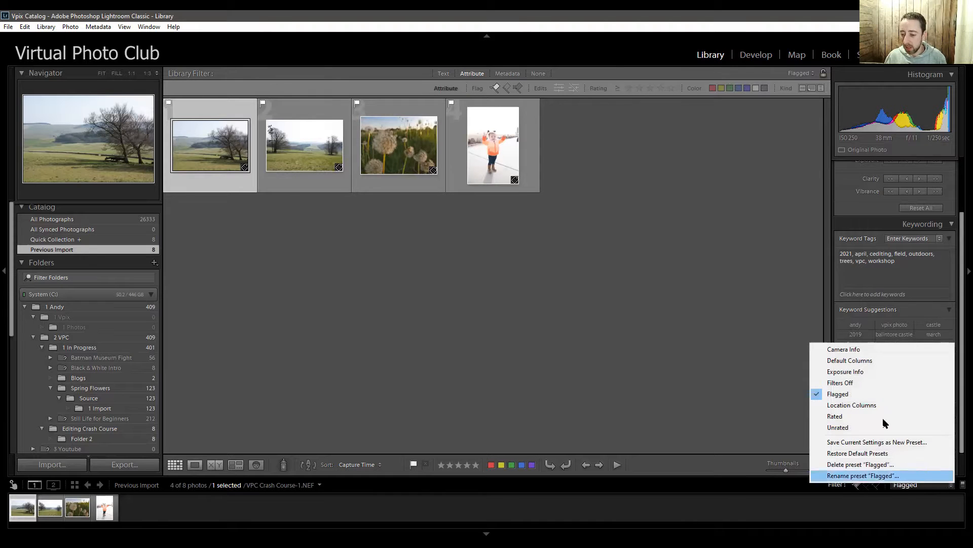
pyautogui.click(840, 382)
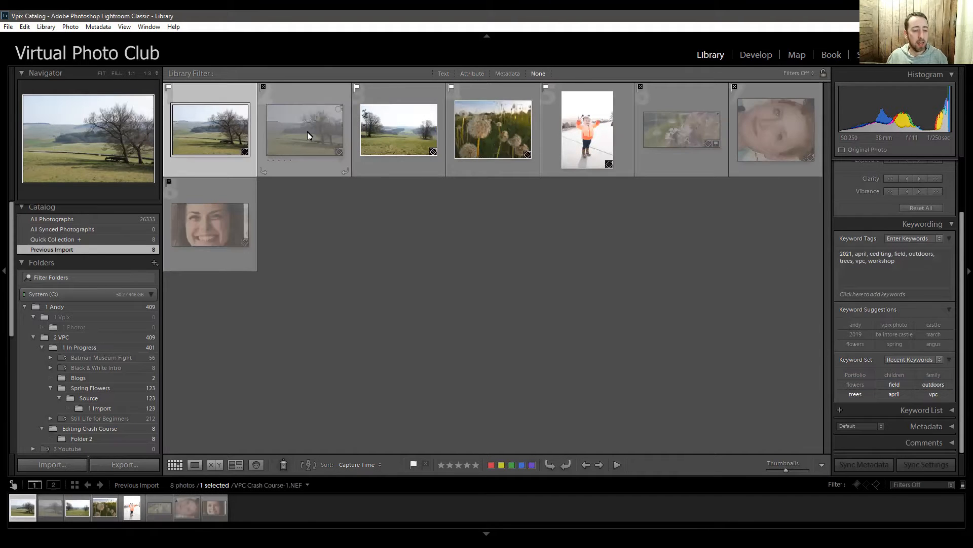
# Rate the three landscapes 1, 3 and 2 stars, the dandelions 5, the child photo 4 and the purple flowers 2
pyautogui.click(442, 465)
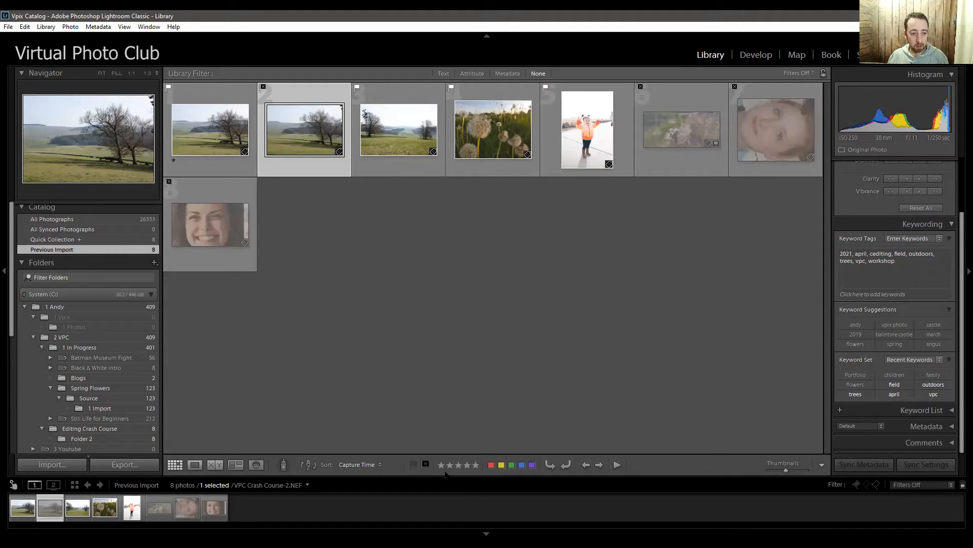
pyautogui.click(458, 465)
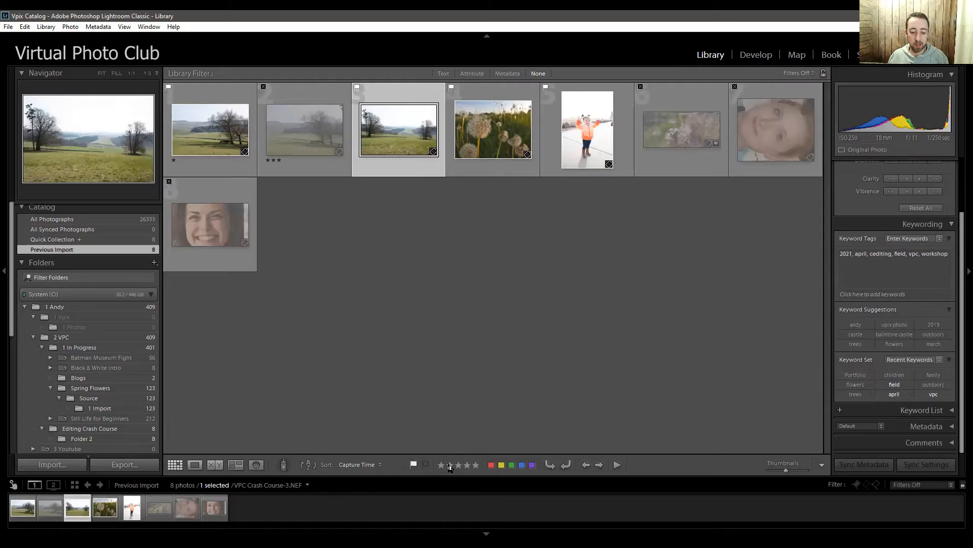
pyautogui.click(450, 465)
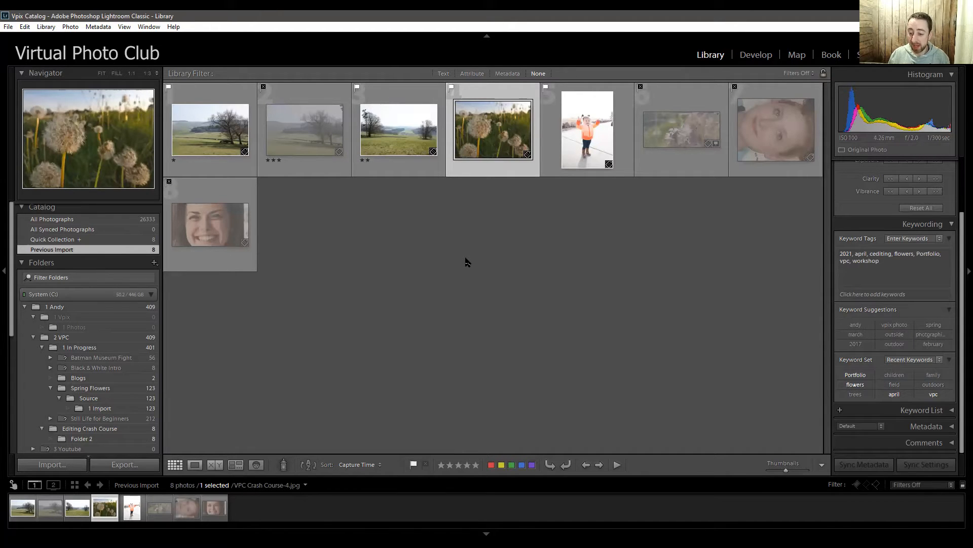
pyautogui.press('5')
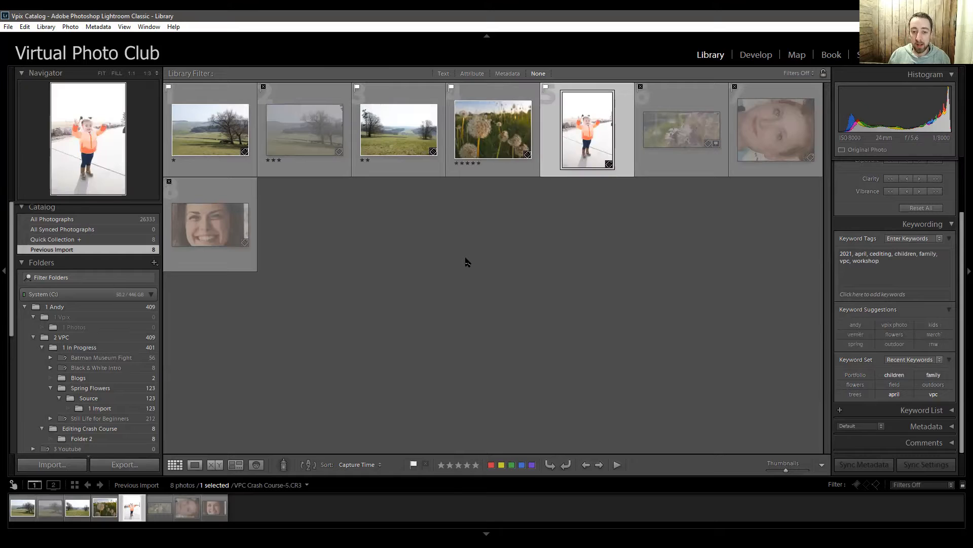
pyautogui.press('4')
pyautogui.press('2')
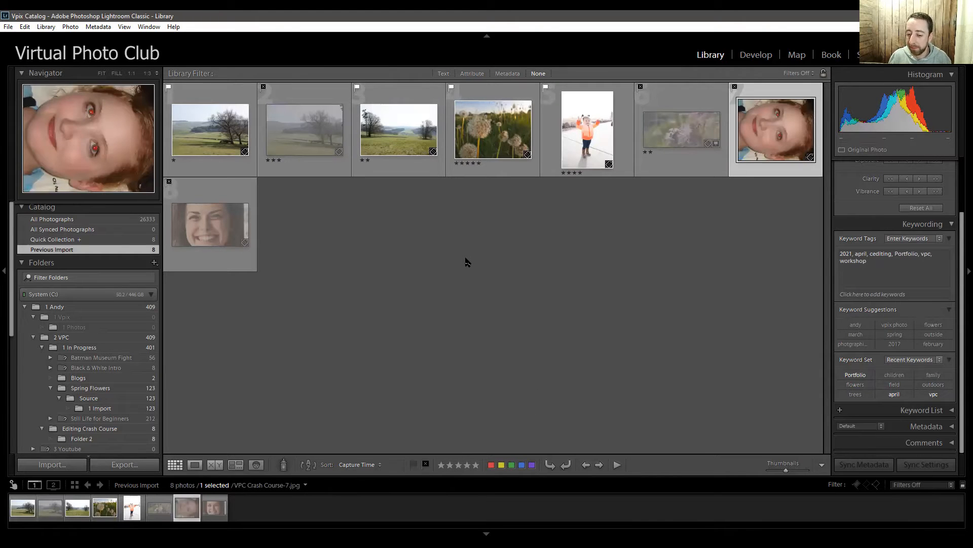
# Label landscapes one and two and the smiling woman green, landscape three and the dandelions red, and the child, purple flowers and sideways portrait yellow
pyautogui.click(210, 129)
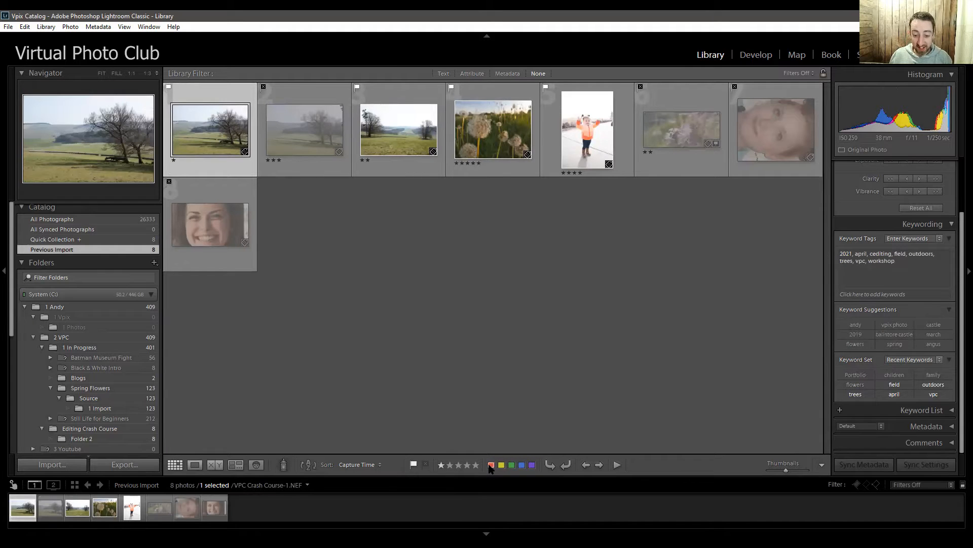
pyautogui.click(513, 465)
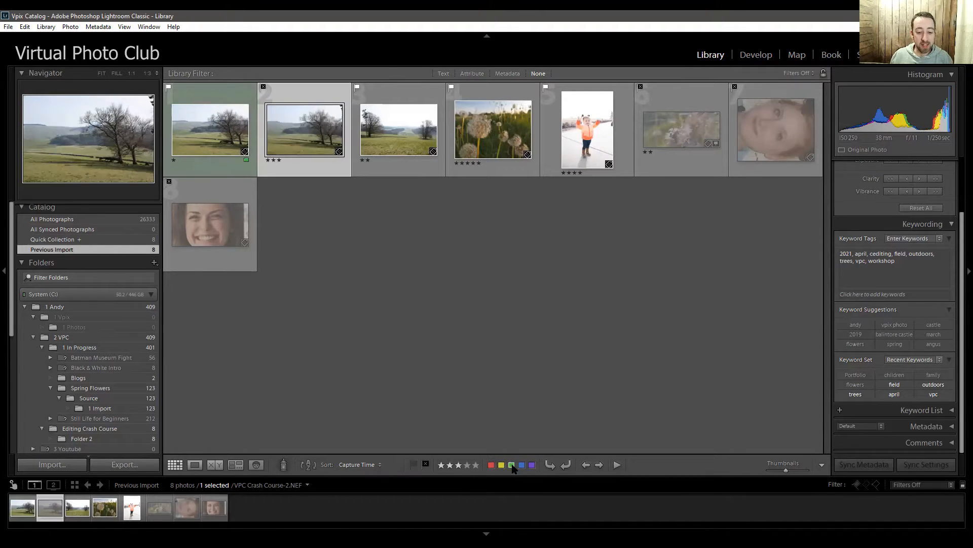
pyautogui.click(512, 464)
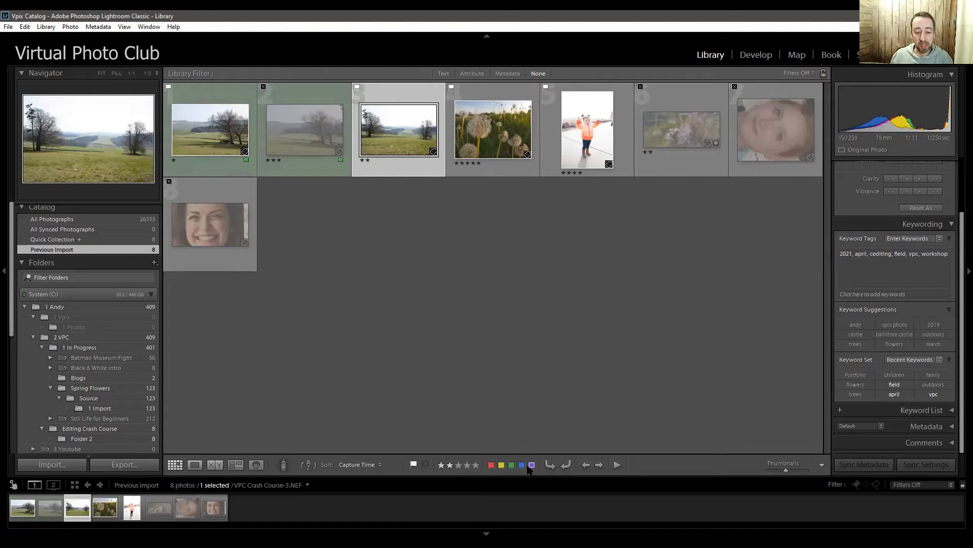
pyautogui.click(492, 465)
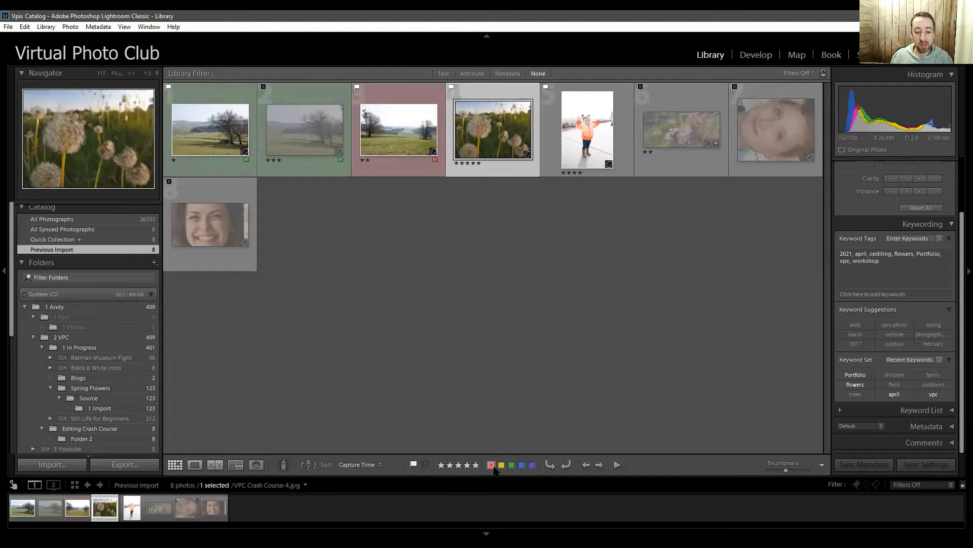
pyautogui.click(493, 466)
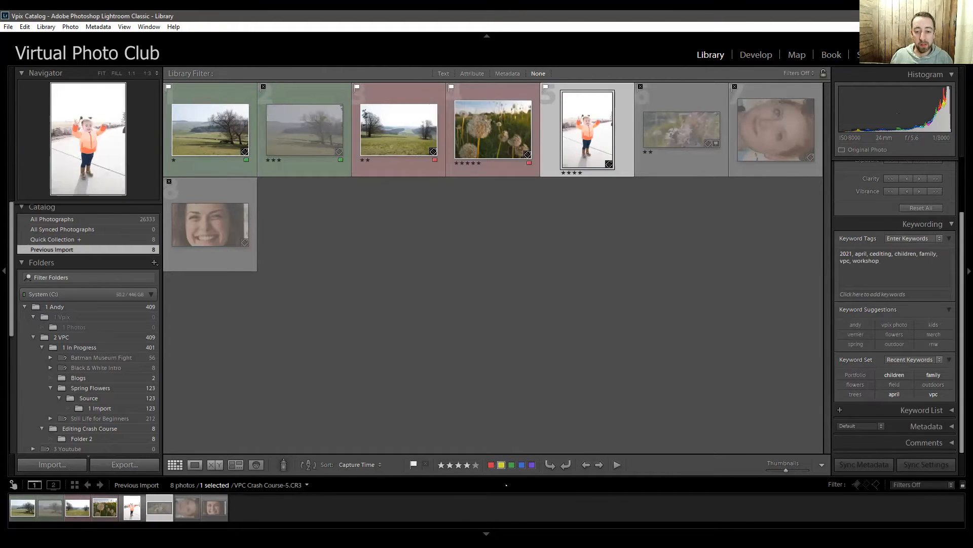
pyautogui.click(501, 465)
pyautogui.click(502, 465)
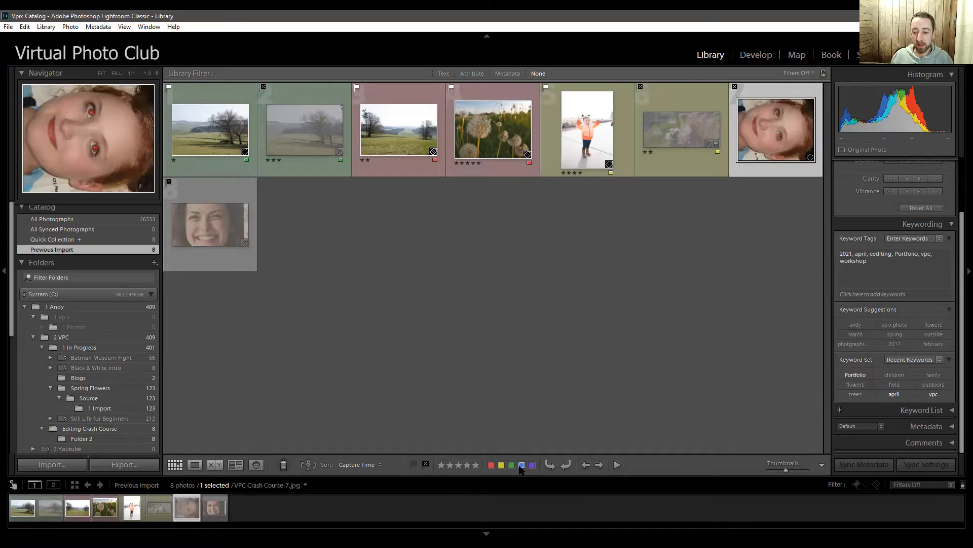
pyautogui.click(502, 465)
pyautogui.press('8')
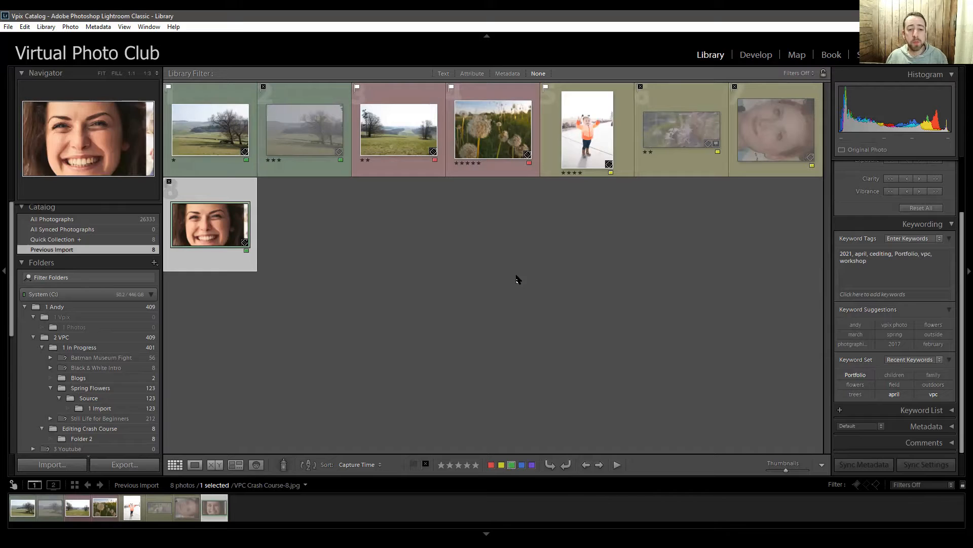
# Reject the first landscape, flag the second landscape as a pick, and rate the second 1 star
pyautogui.click(216, 127)
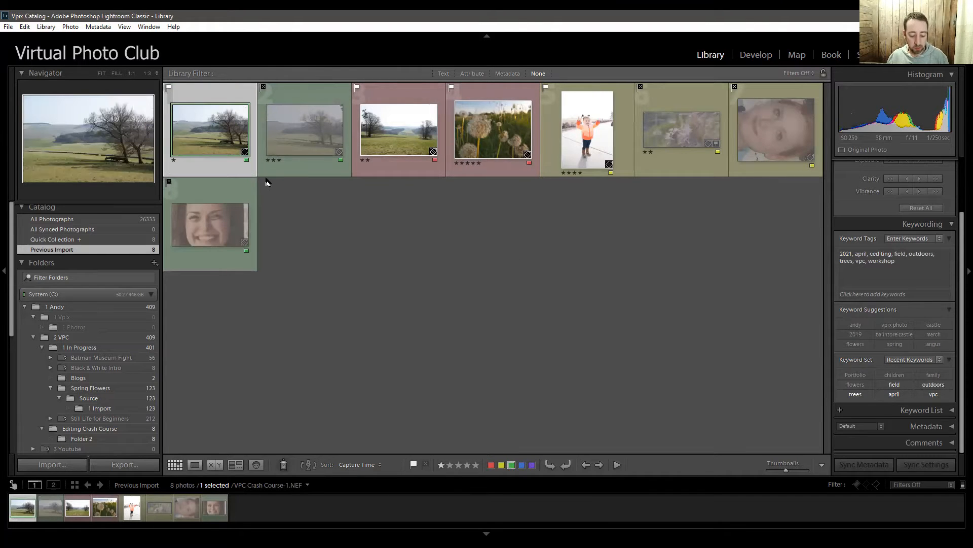
pyautogui.press('x')
pyautogui.press('p')
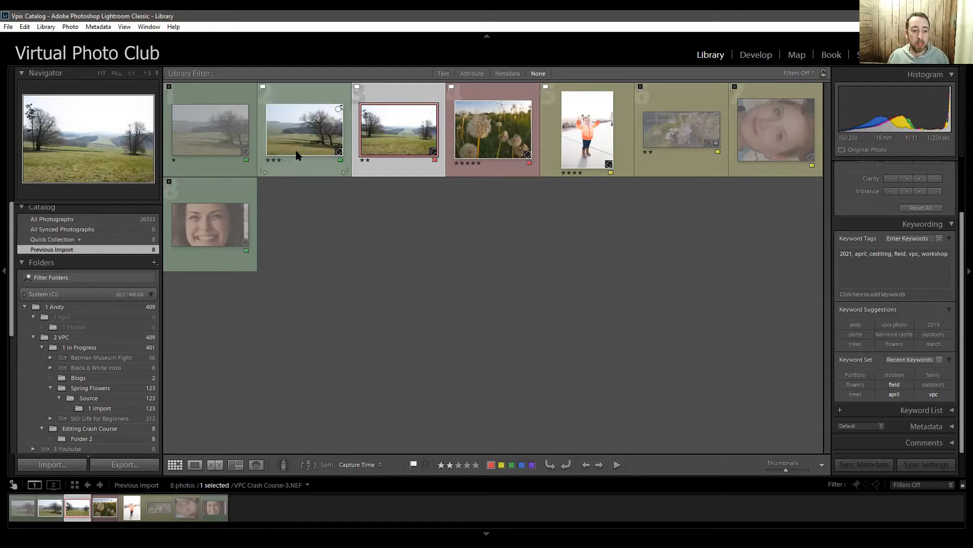
pyautogui.click(290, 170)
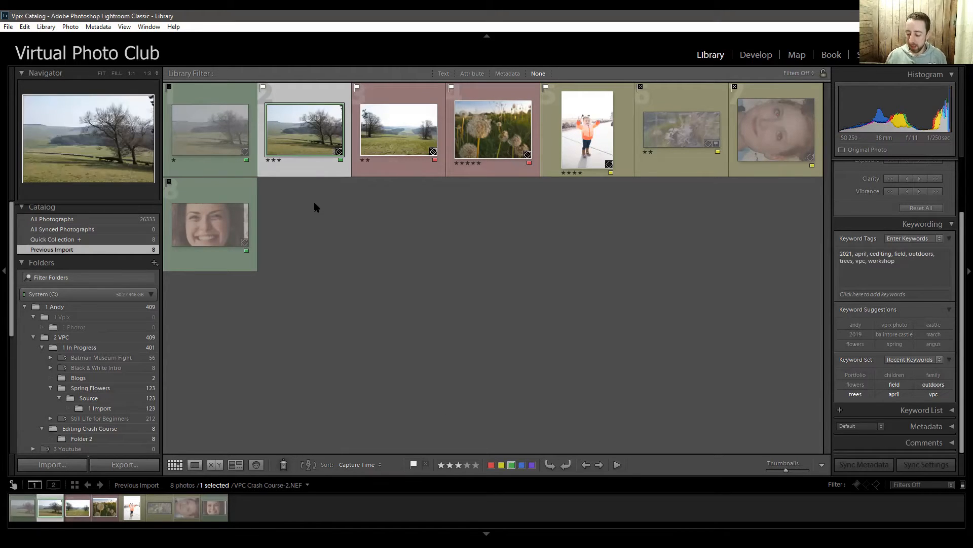
pyautogui.press('1')
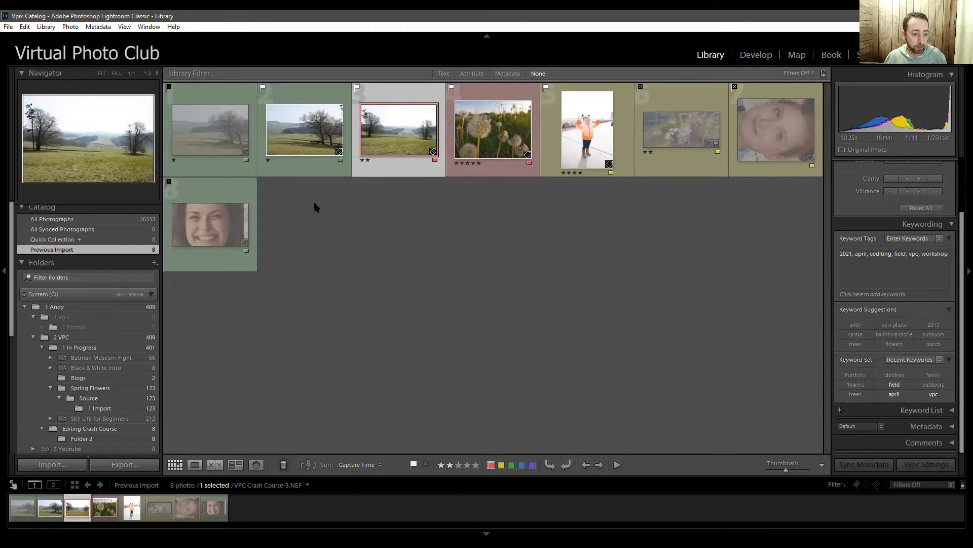
# Clear the star ratings from all the photos, and deselect them
pyautogui.click(227, 219)
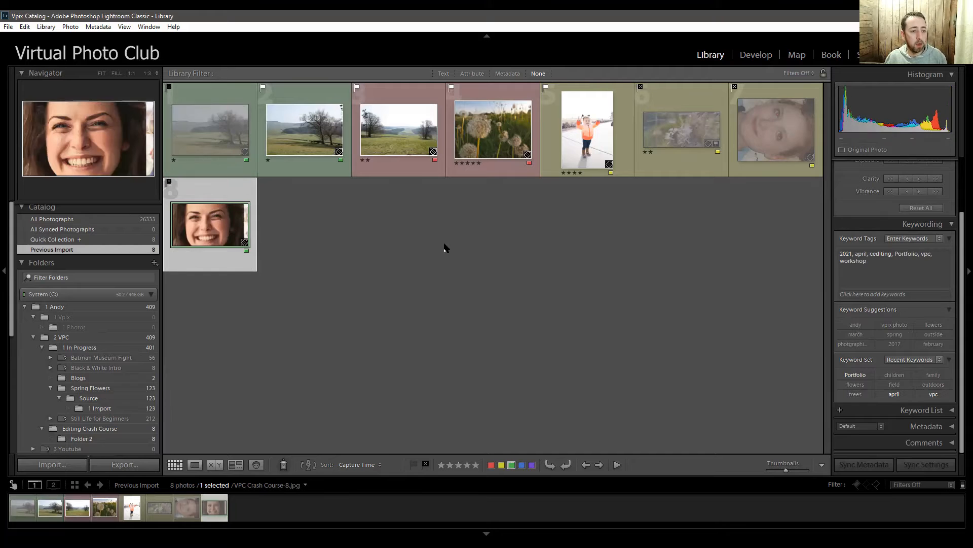
pyautogui.hotkey('ctrl', 'a')
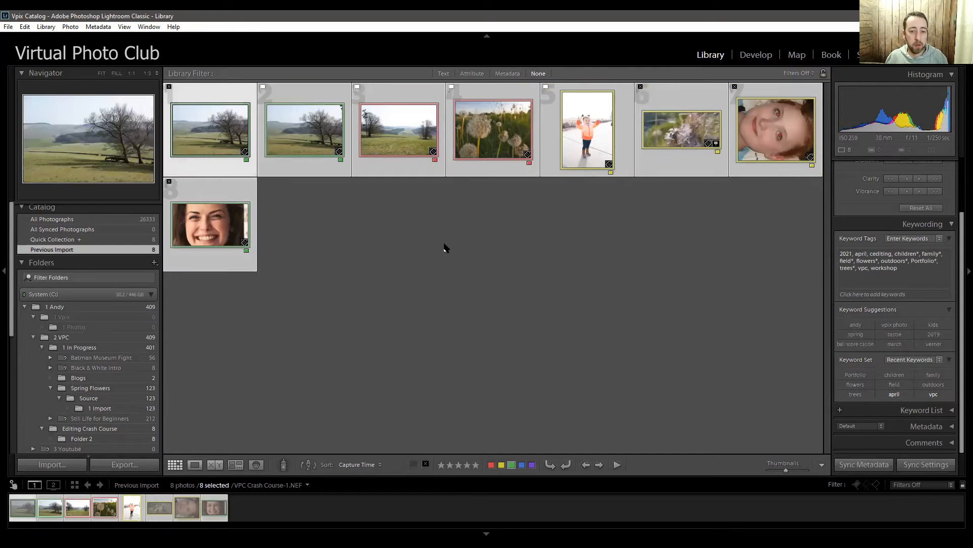
pyautogui.click(446, 248)
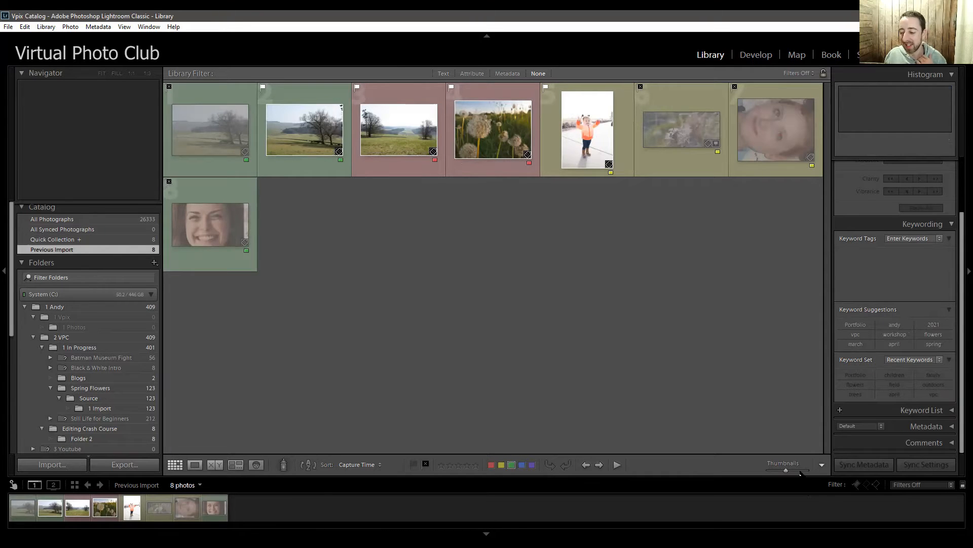
# Enlarge the grid thumbnails slightly, and hide the Color Label and Rating controls from the grid toolbar
pyautogui.moveTo(785, 470); pyautogui.dragTo(788, 470)
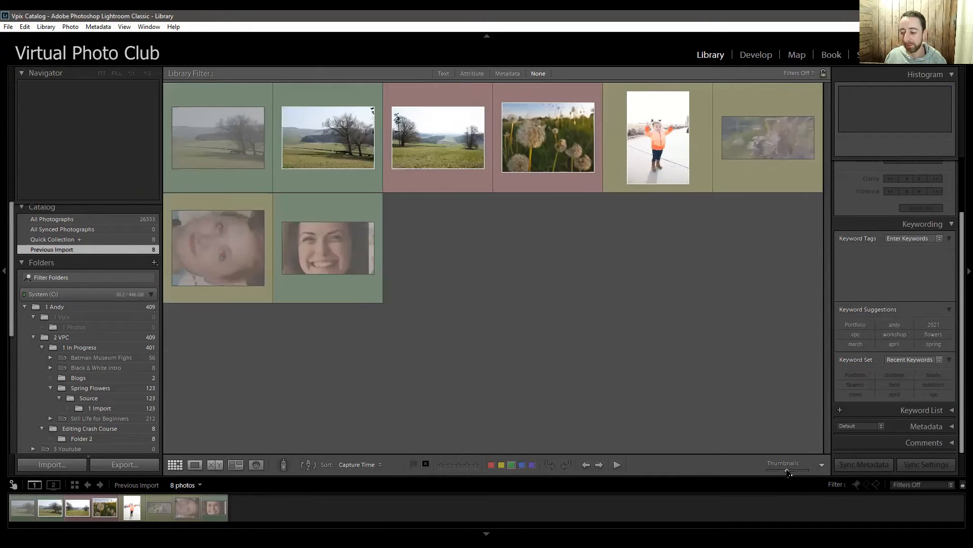
pyautogui.click(822, 465)
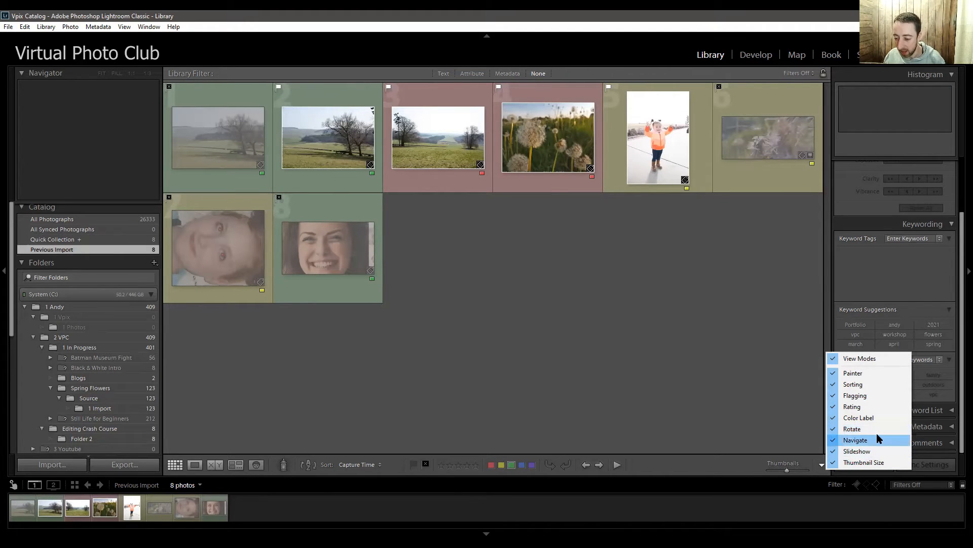
pyautogui.click(879, 418)
pyautogui.click(822, 465)
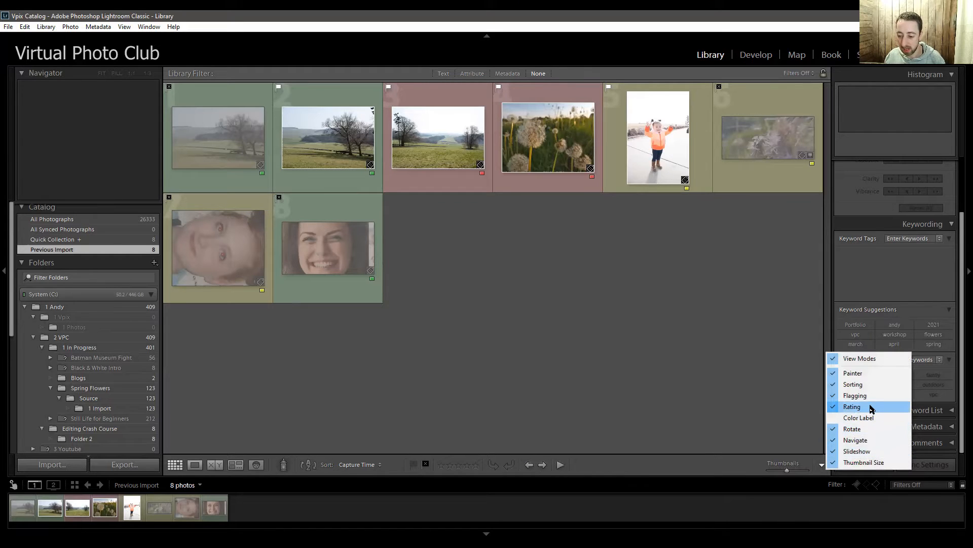
pyautogui.click(871, 407)
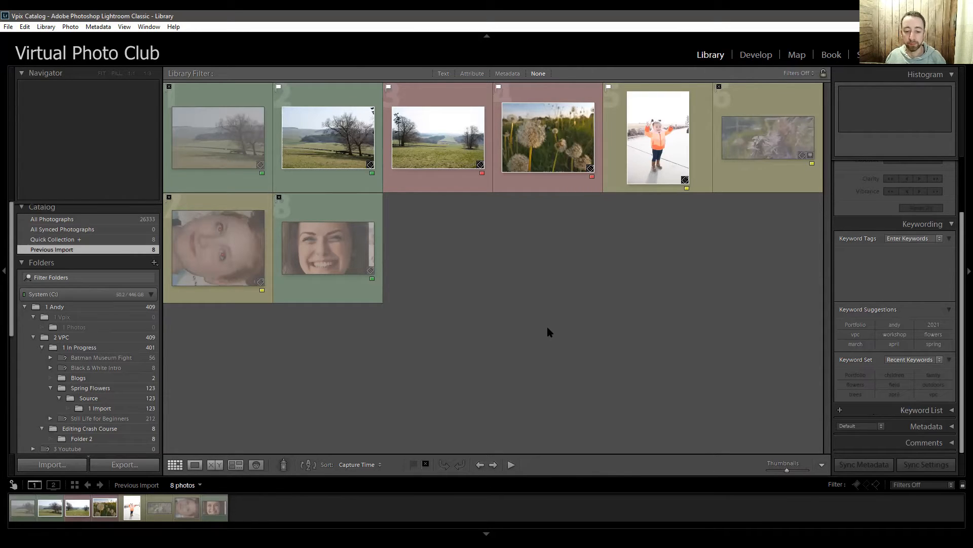
# Select the first landscape and step forward photo by photo to the dandelion photo
pyautogui.click(235, 153)
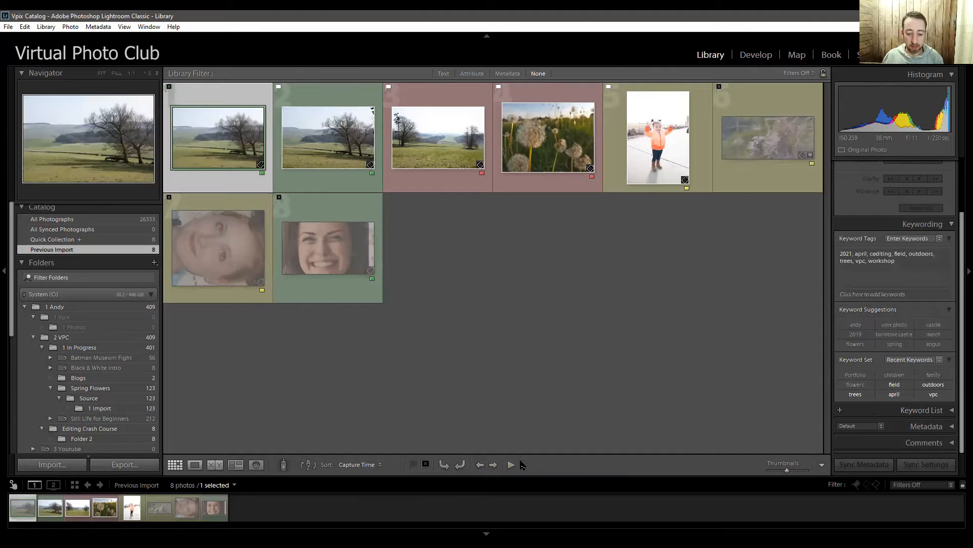
pyautogui.click(494, 465)
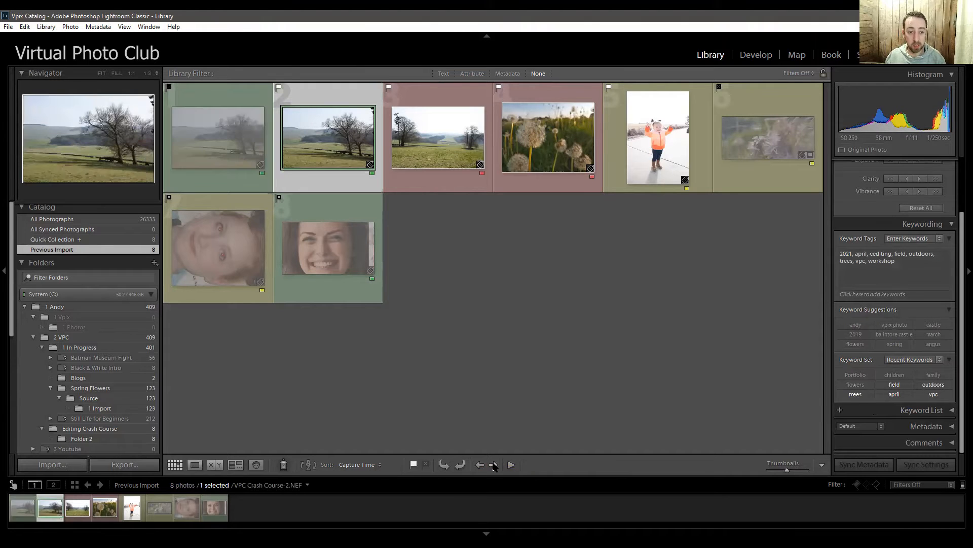
pyautogui.click(494, 465)
pyautogui.click(494, 465)
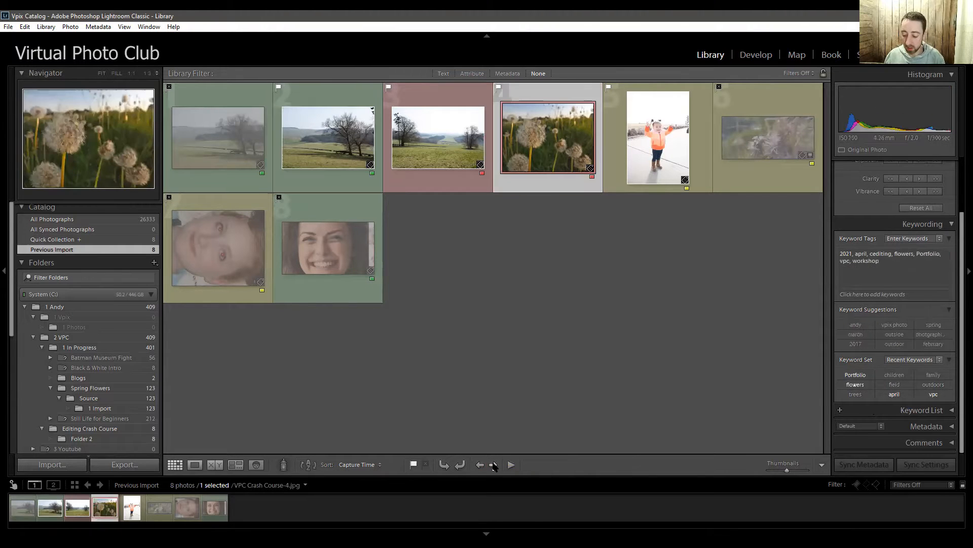
# Select the photo of the child in orange, followed by the close-up flower photo beside it
pyautogui.click(657, 142)
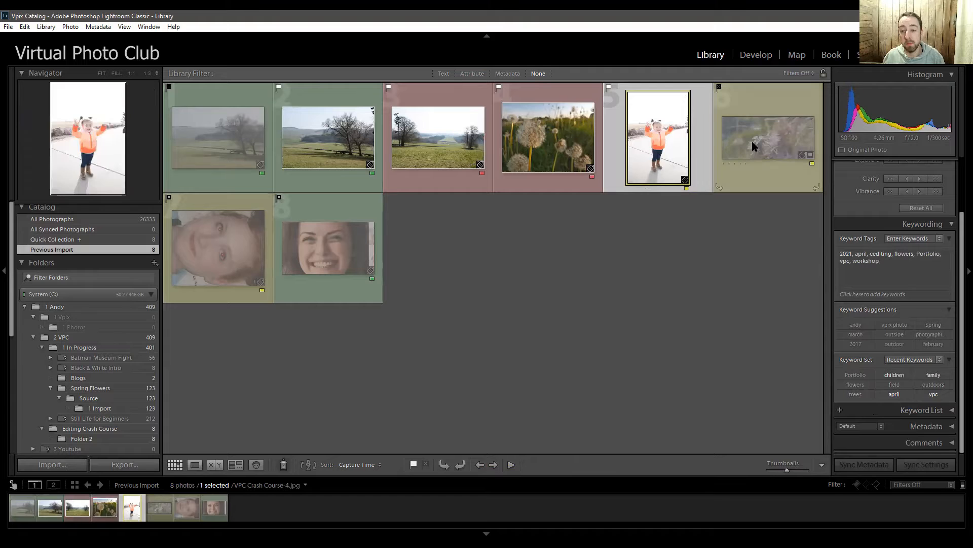
pyautogui.click(755, 145)
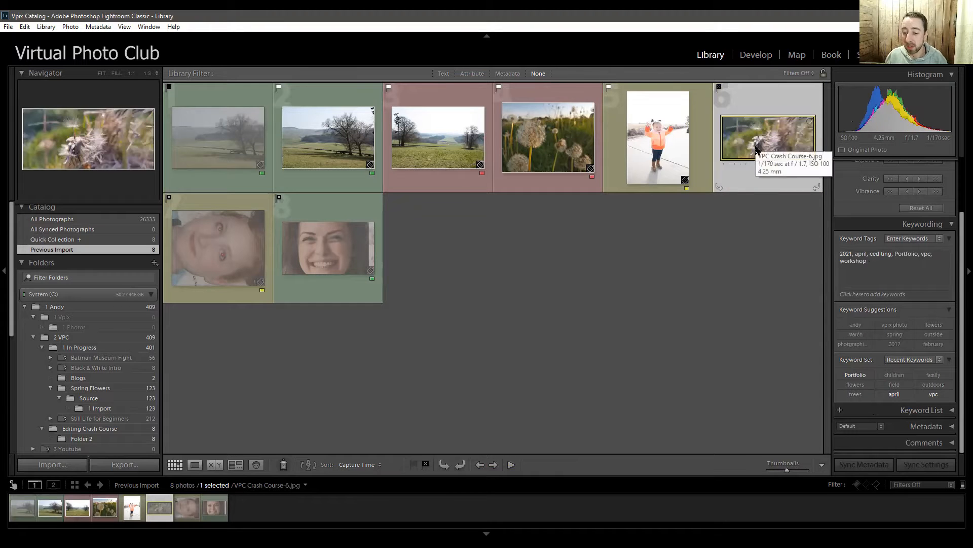
# Remove the pick and reject flags from all eight photos in the grid
pyautogui.click(237, 147)
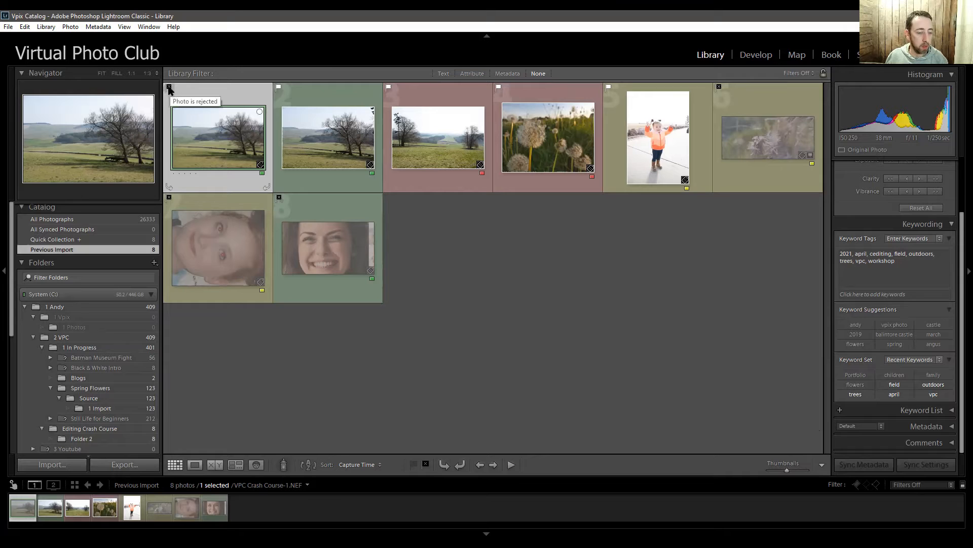
pyautogui.press('u')
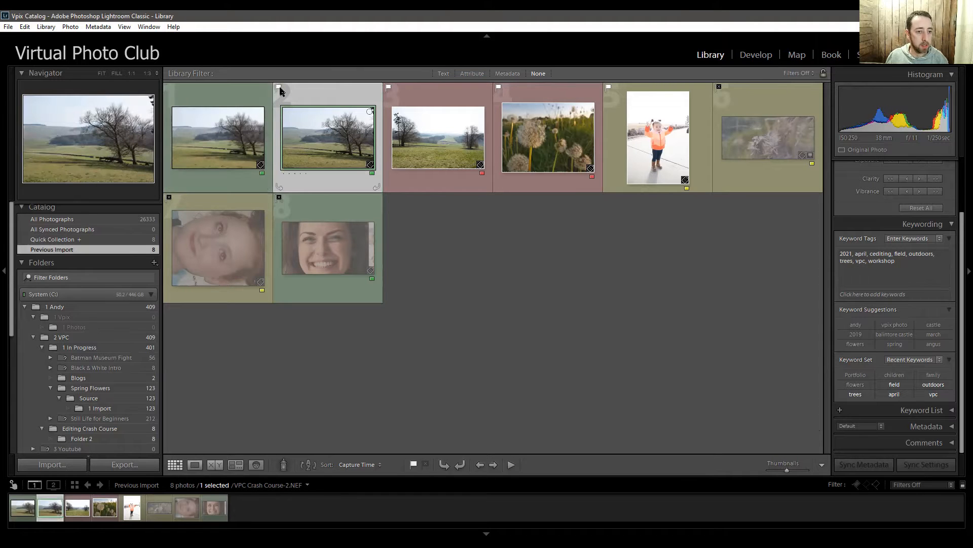
pyautogui.click(279, 87)
pyautogui.click(388, 87)
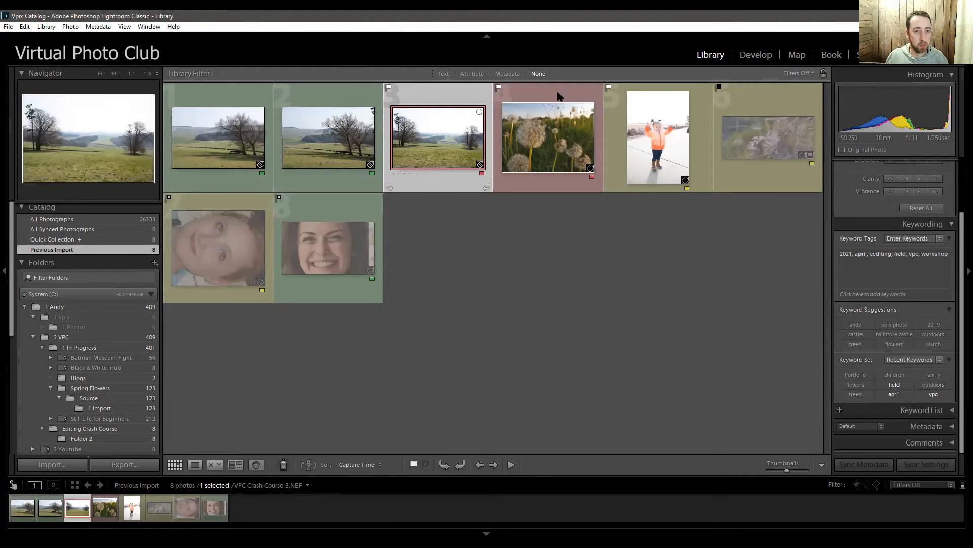
pyautogui.click(498, 87)
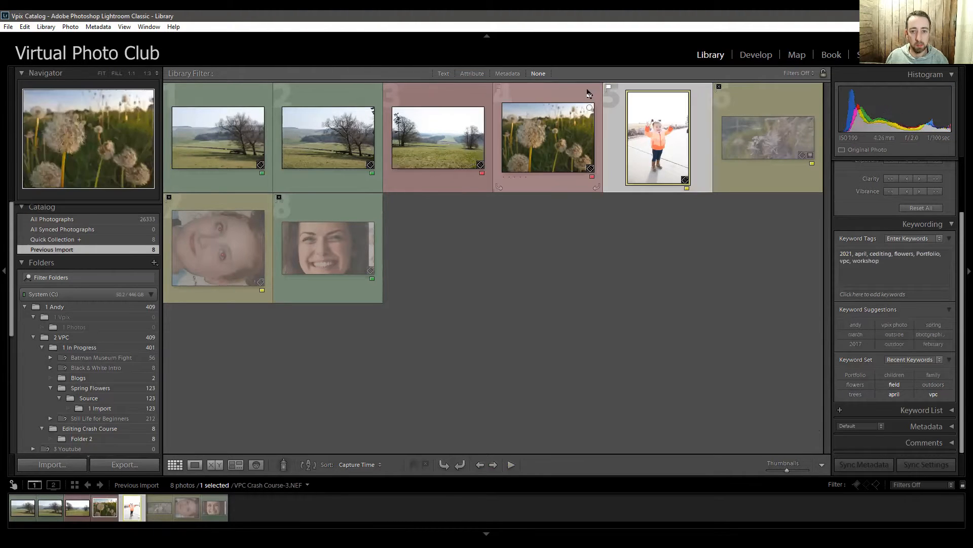
pyautogui.click(719, 89)
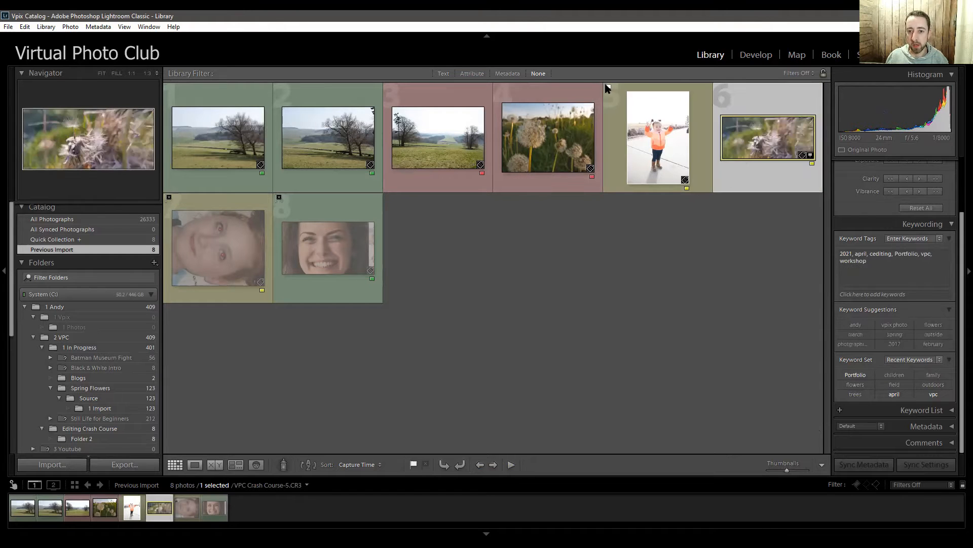
pyautogui.click(168, 198)
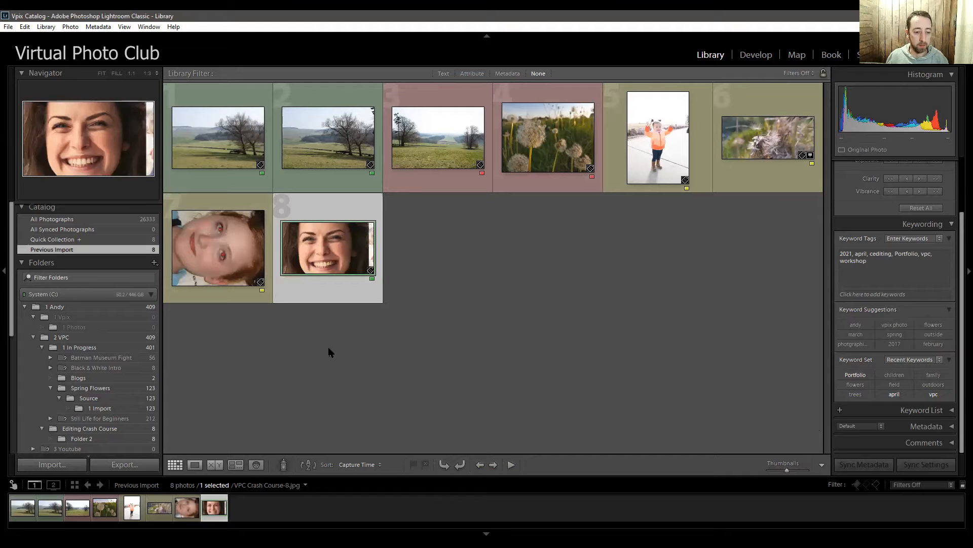
# Open the first landscape in Loupe view, try the Fill zoom, and return it to Fit
pyautogui.click(211, 145)
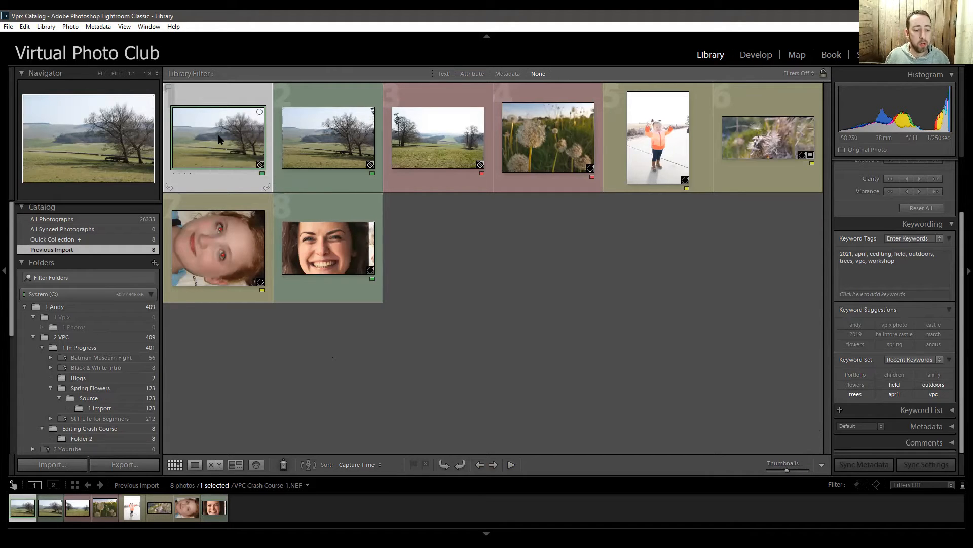
pyautogui.click(195, 466)
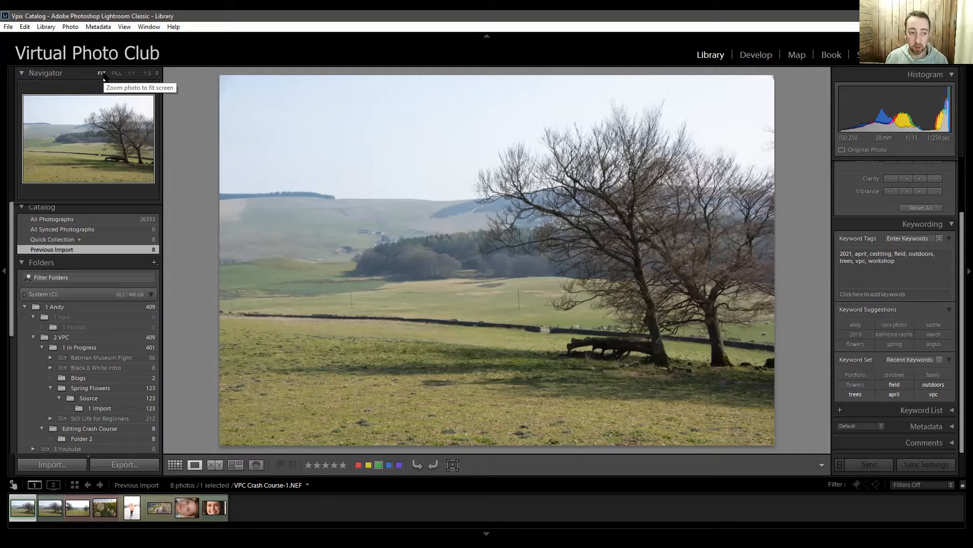
pyautogui.click(117, 75)
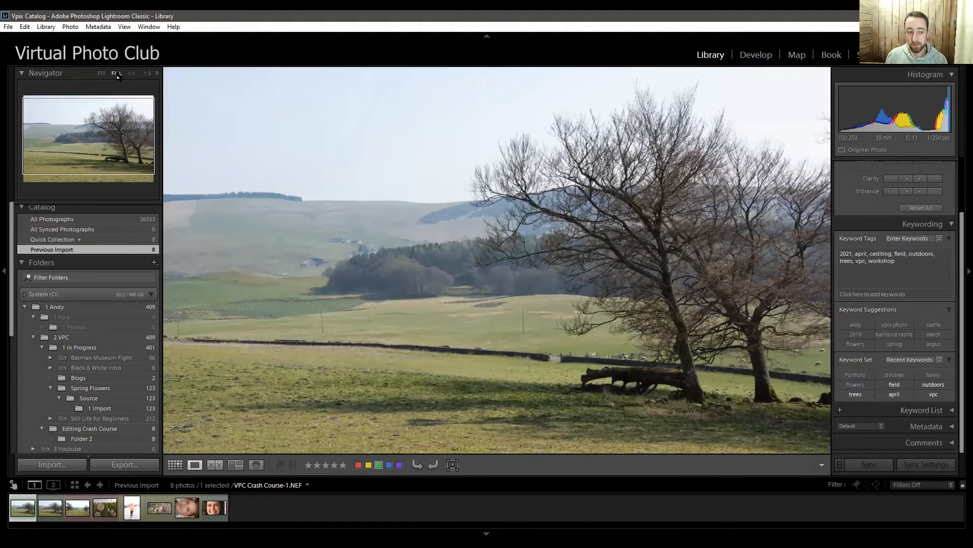
pyautogui.click(102, 74)
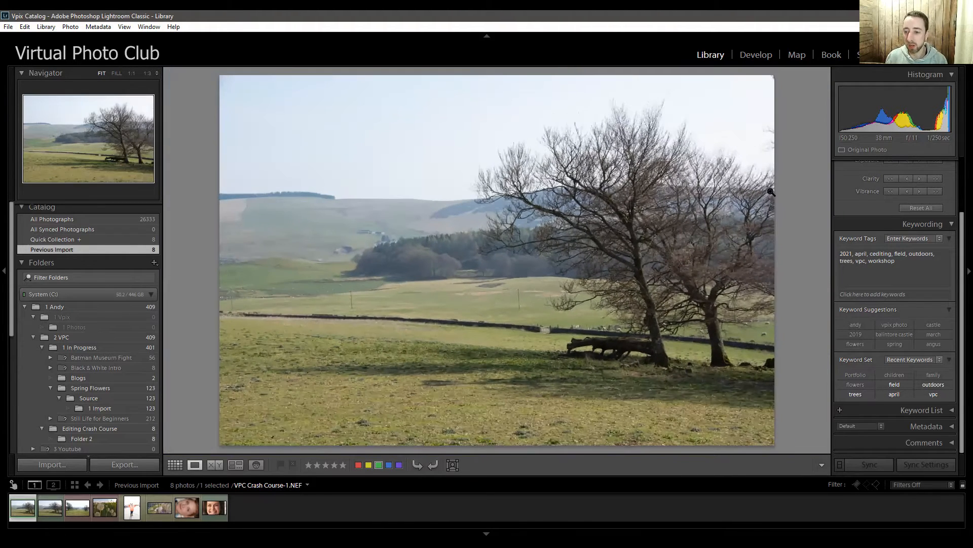
# View the landscape at 1:1, set the custom zoom to 1:2, and toggle between 1:2 and Fit
pyautogui.click(132, 73)
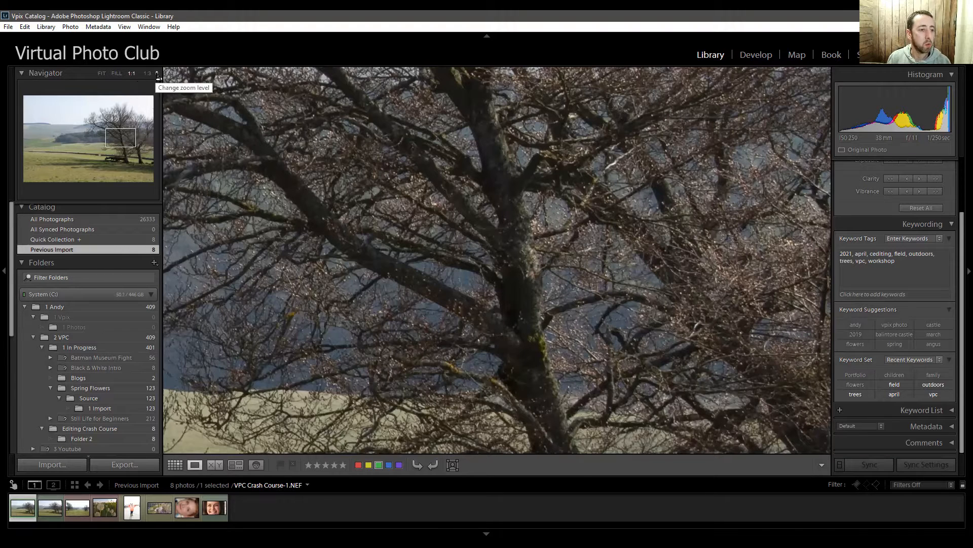
pyautogui.click(158, 76)
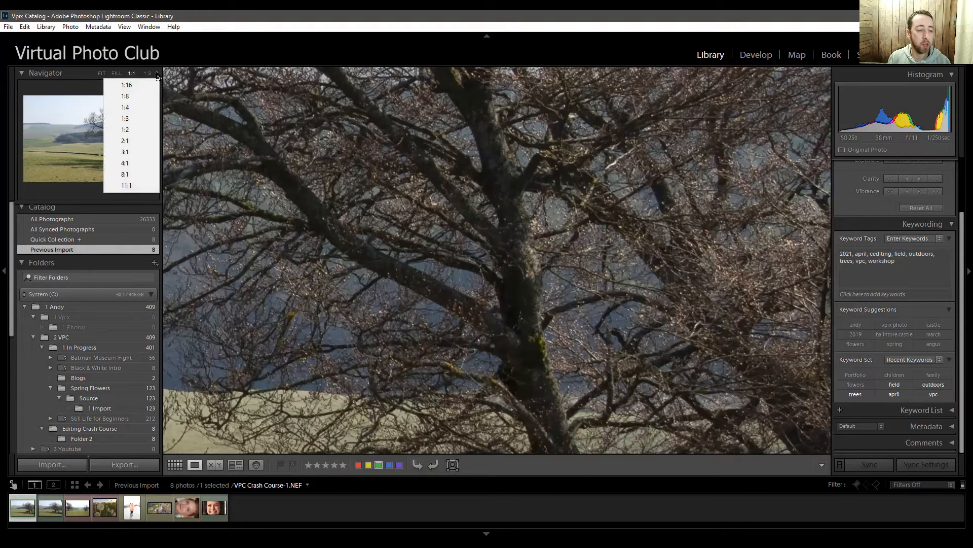
pyautogui.click(148, 130)
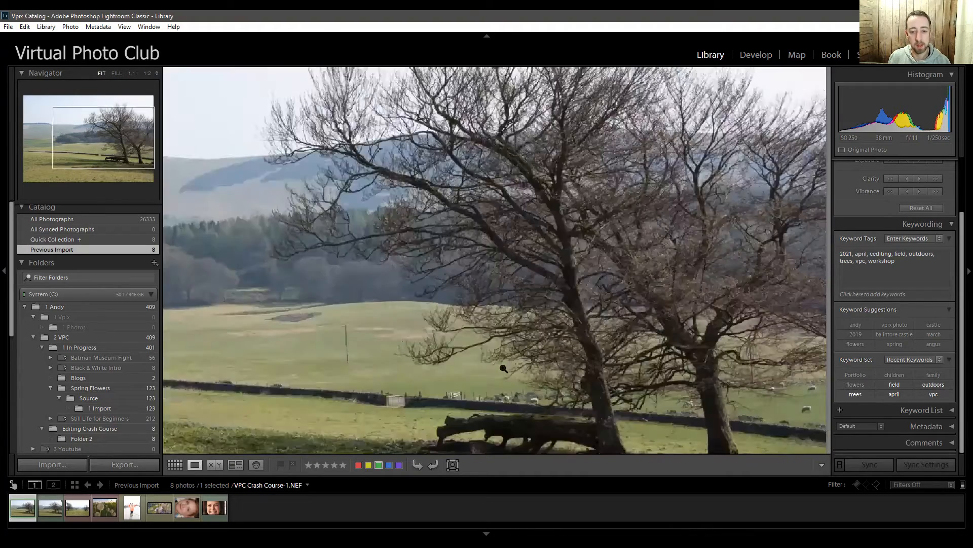
pyautogui.click(553, 290)
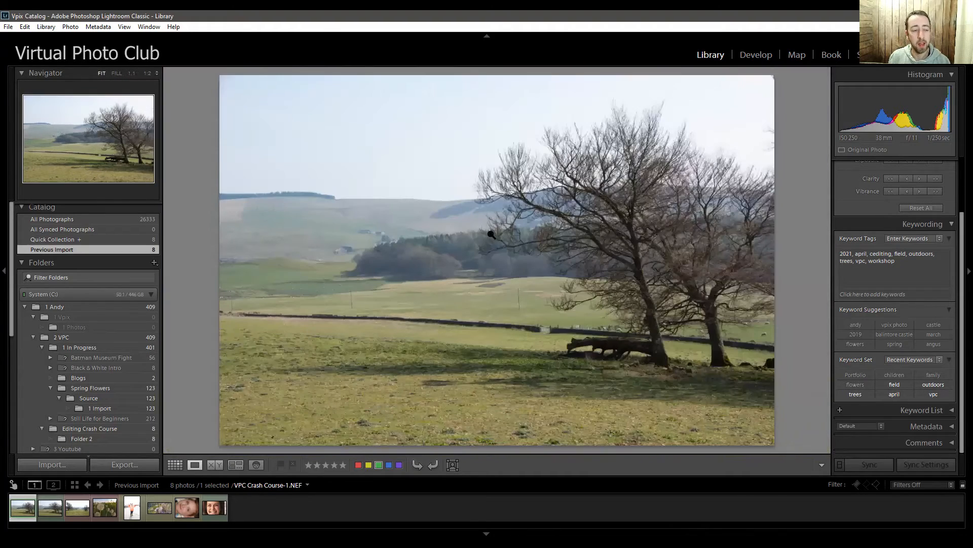
pyautogui.click(542, 260)
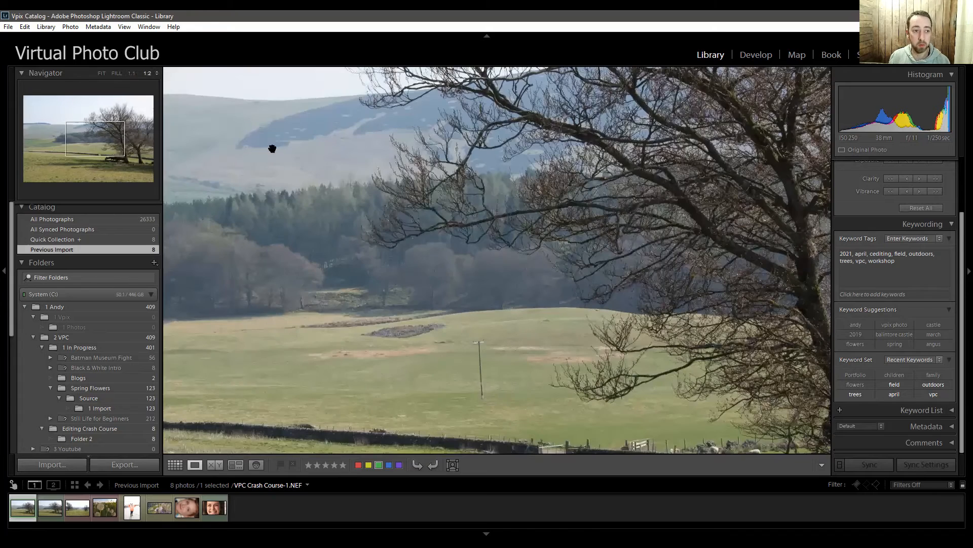
pyautogui.click(532, 259)
# Set the custom zoom to 1:8 and toggle the landscape between Fit and 1:8
pyautogui.click(157, 73)
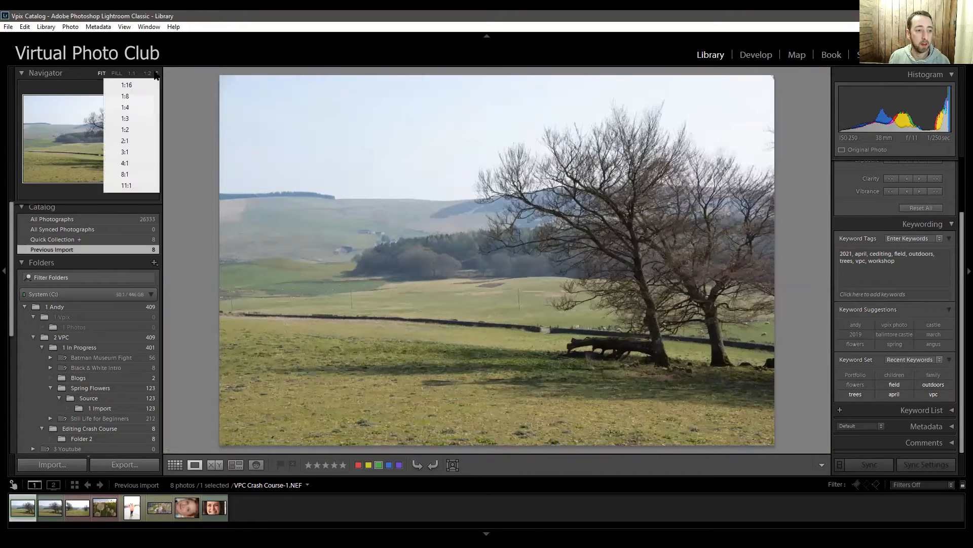
pyautogui.click(142, 97)
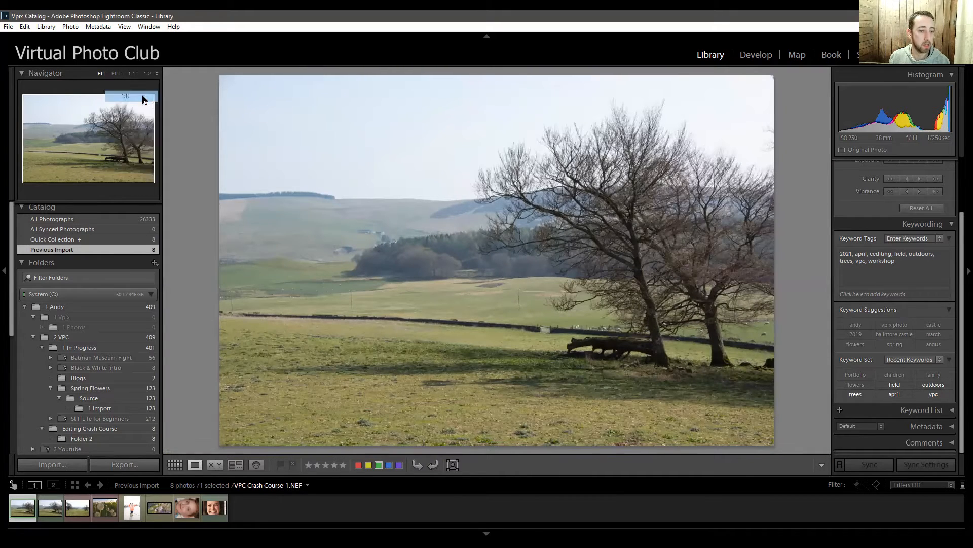
pyautogui.click(516, 308)
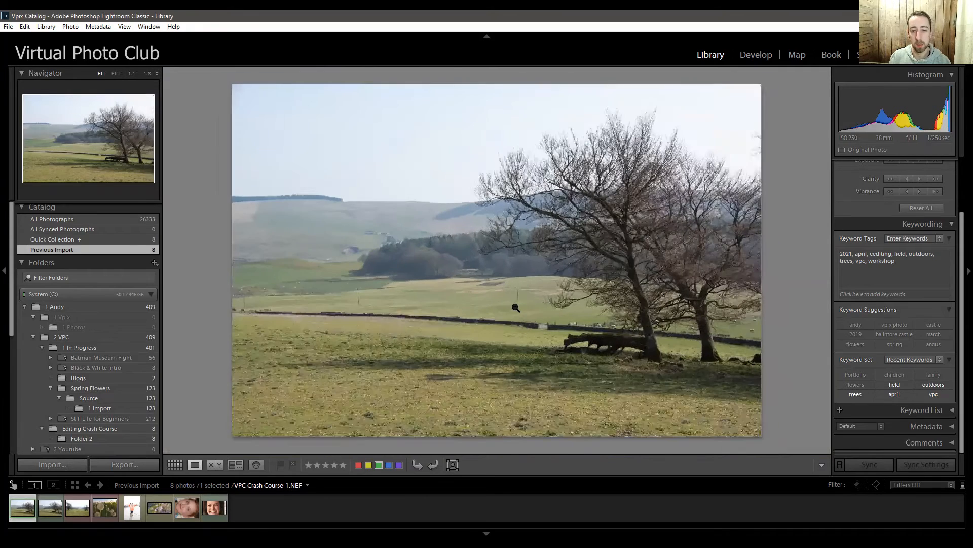
pyautogui.click(234, 127)
# Set the custom zoom to 3:1, inspect the tree trunk up close, and return to Fit
pyautogui.click(157, 73)
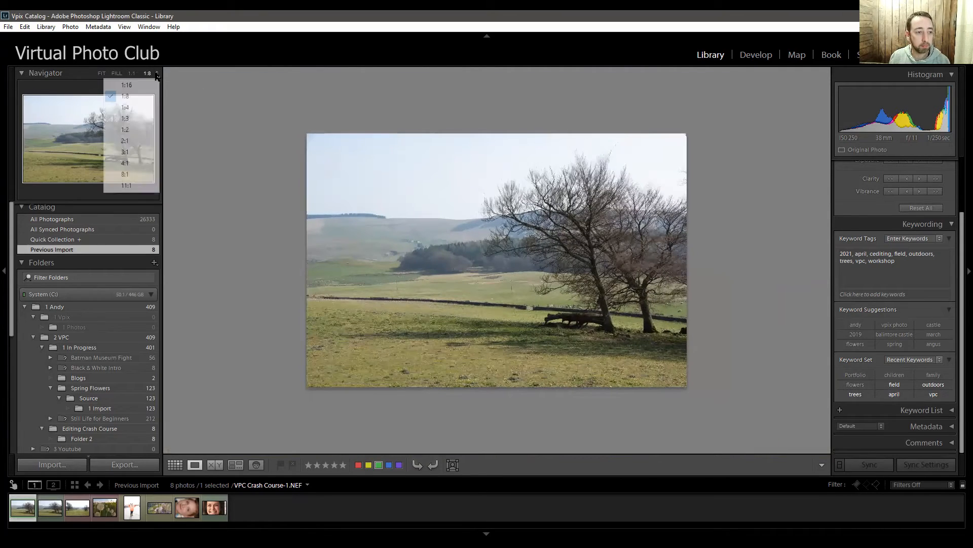
pyautogui.click(141, 151)
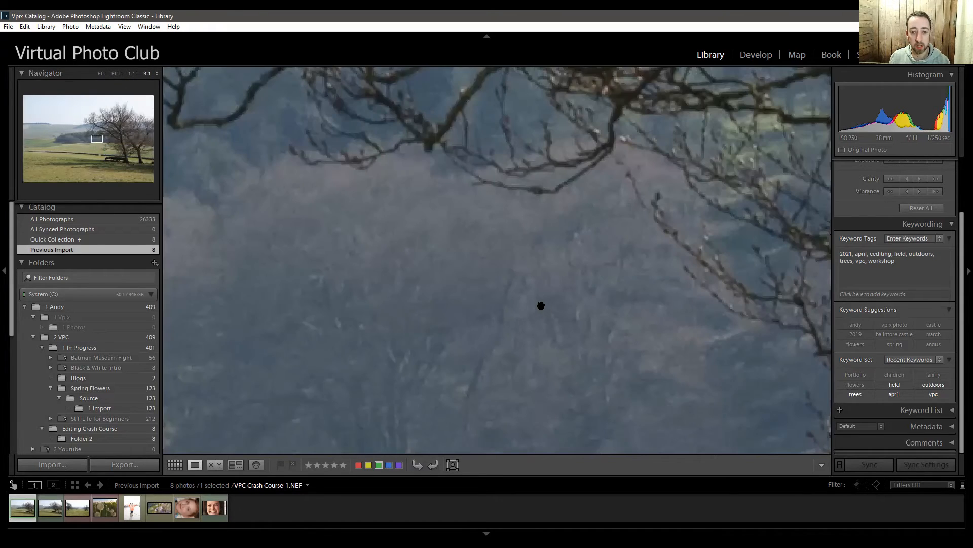
pyautogui.click(634, 233)
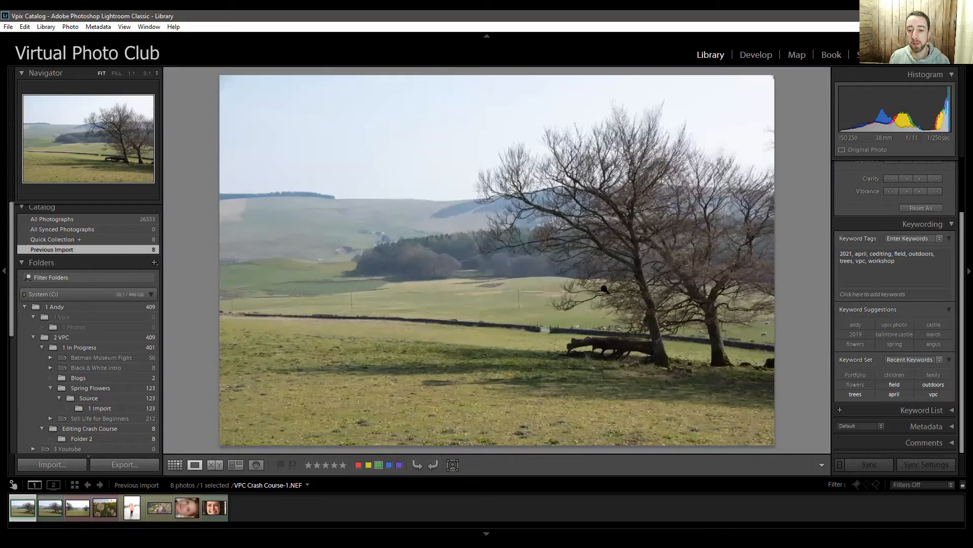
pyautogui.click(636, 264)
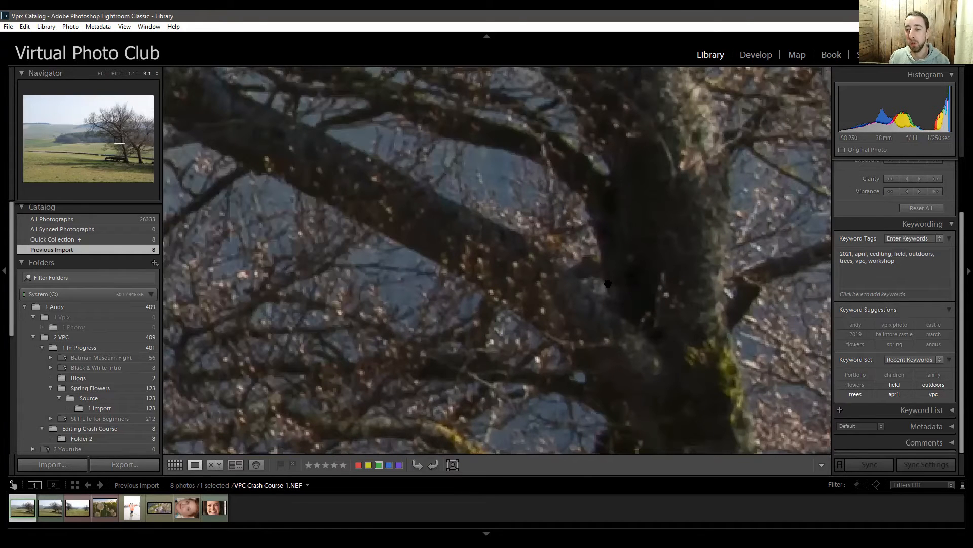
pyautogui.click(608, 283)
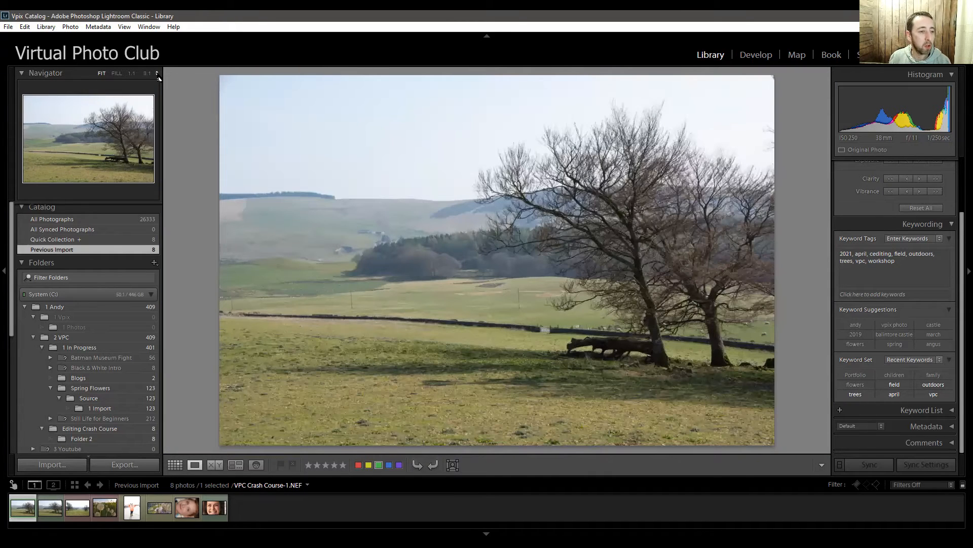
# Set the custom zoom to 1:2, zoom in near the fallen log, and inspect the surrounding field
pyautogui.click(156, 74)
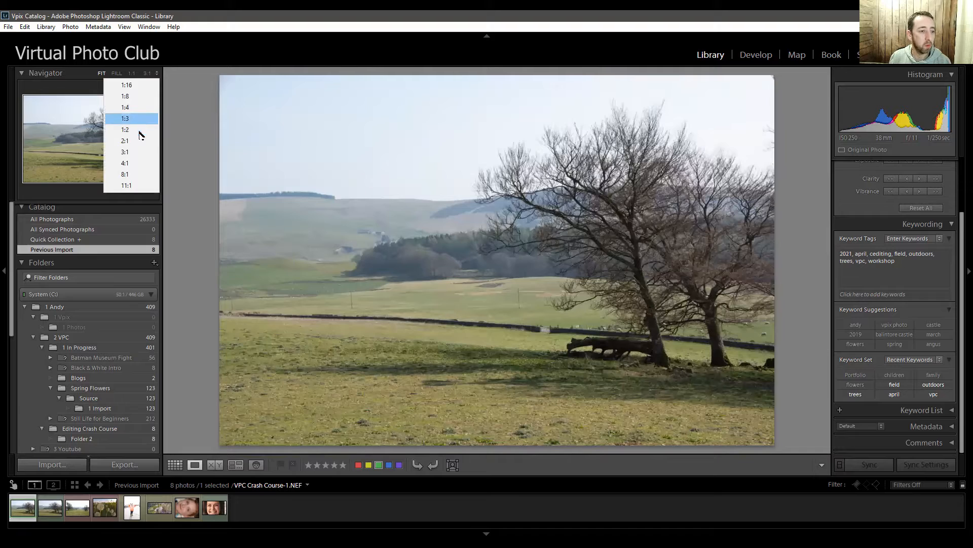
pyautogui.click(141, 130)
pyautogui.moveTo(445, 384); pyautogui.dragTo(647, 223)
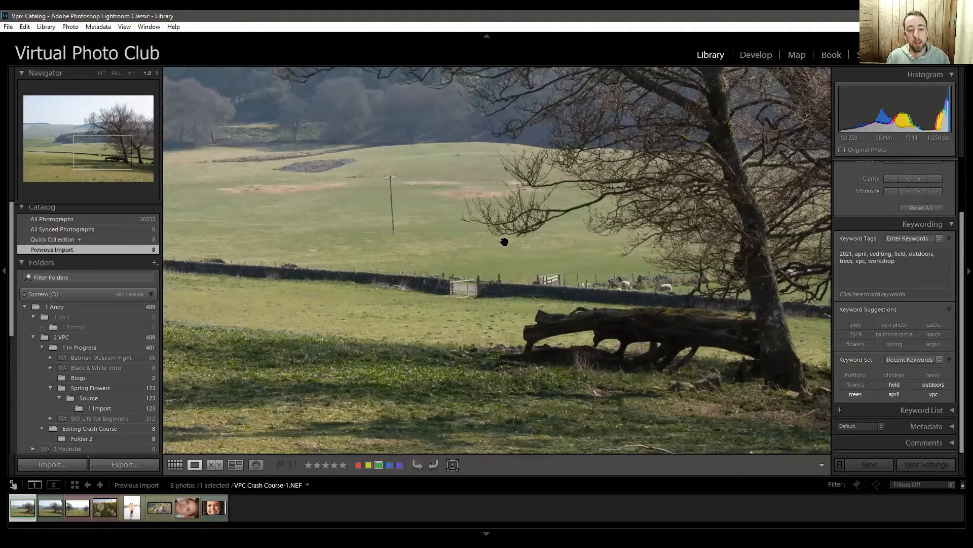
pyautogui.click(481, 228)
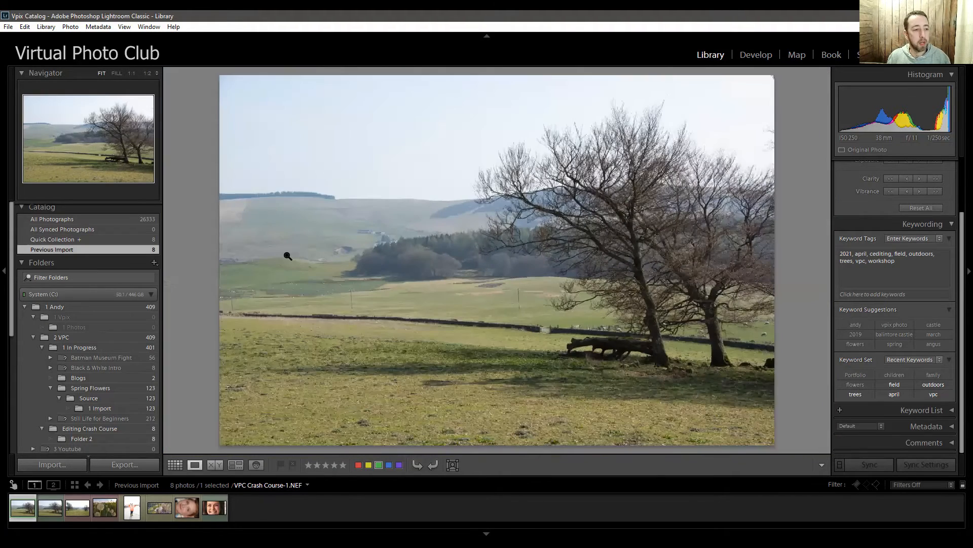
pyautogui.click(621, 327)
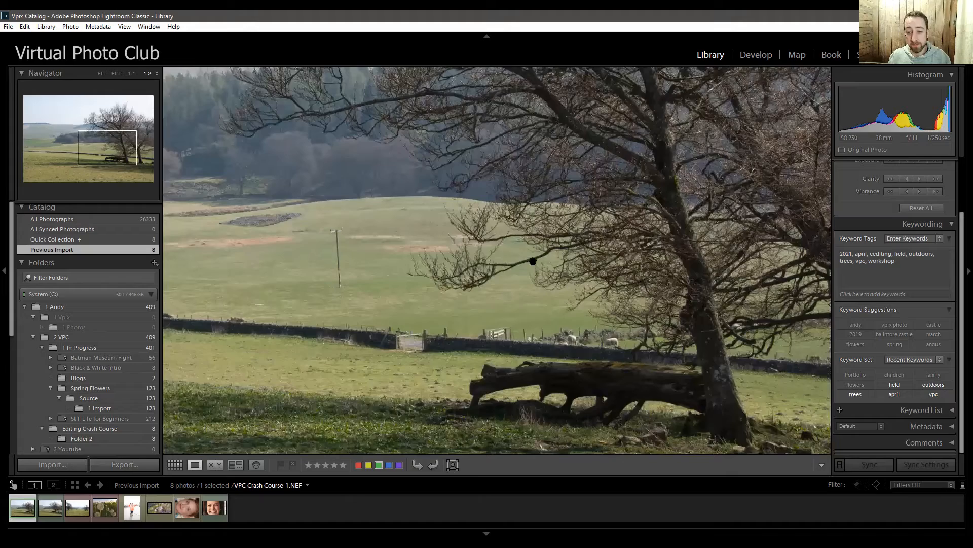
pyautogui.moveTo(428, 243); pyautogui.dragTo(692, 240)
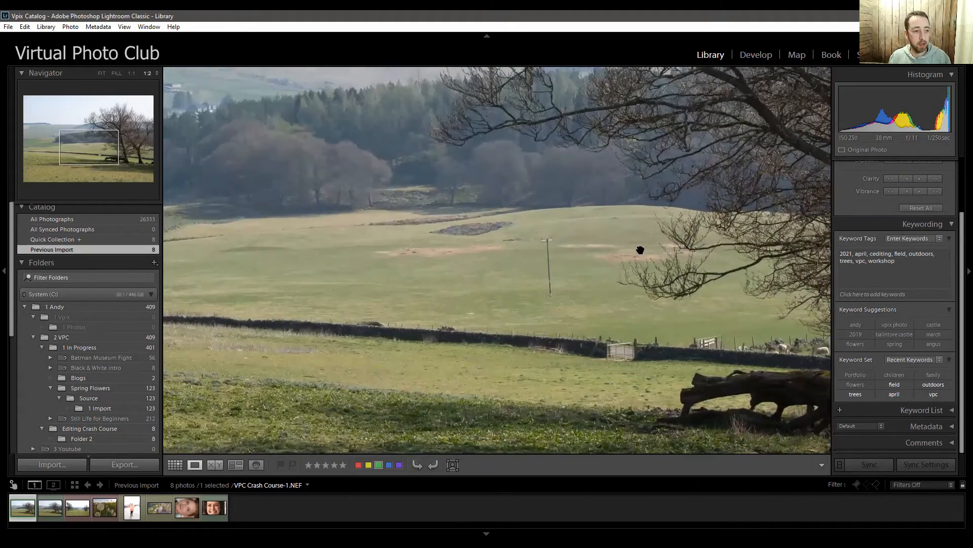
# Inspect the bare trees, distant hillside and fallen log at 1:2 using the Navigator preview, and return to the photo grid
pyautogui.click(132, 139)
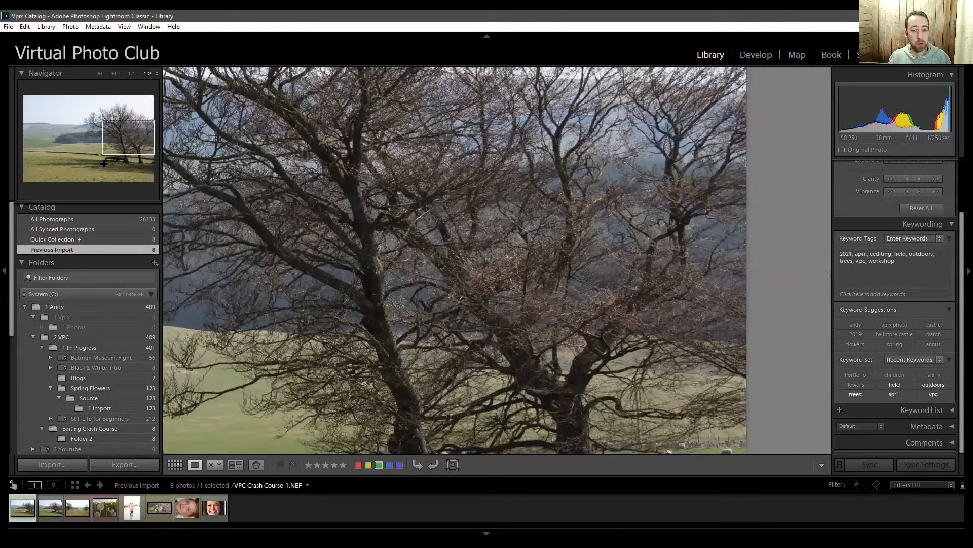
pyautogui.click(56, 141)
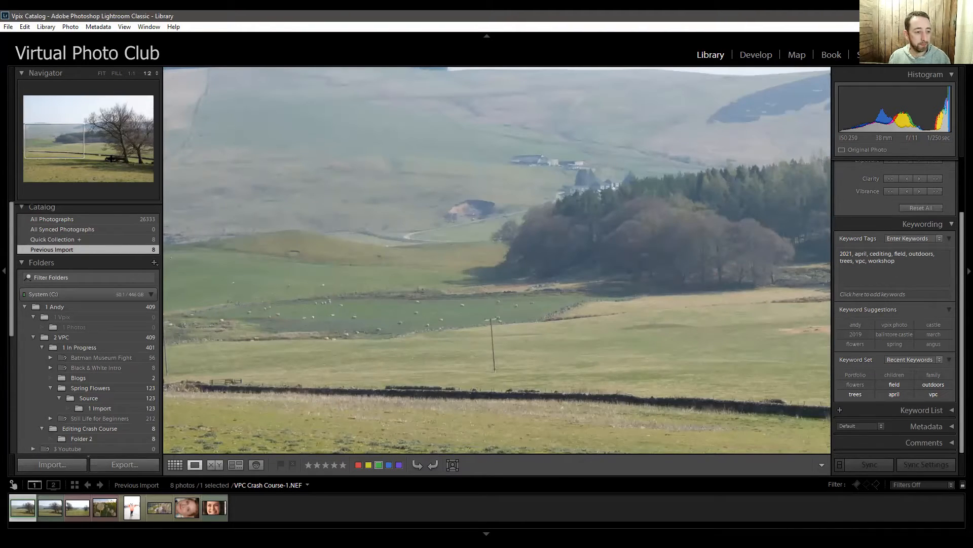
pyautogui.click(112, 159)
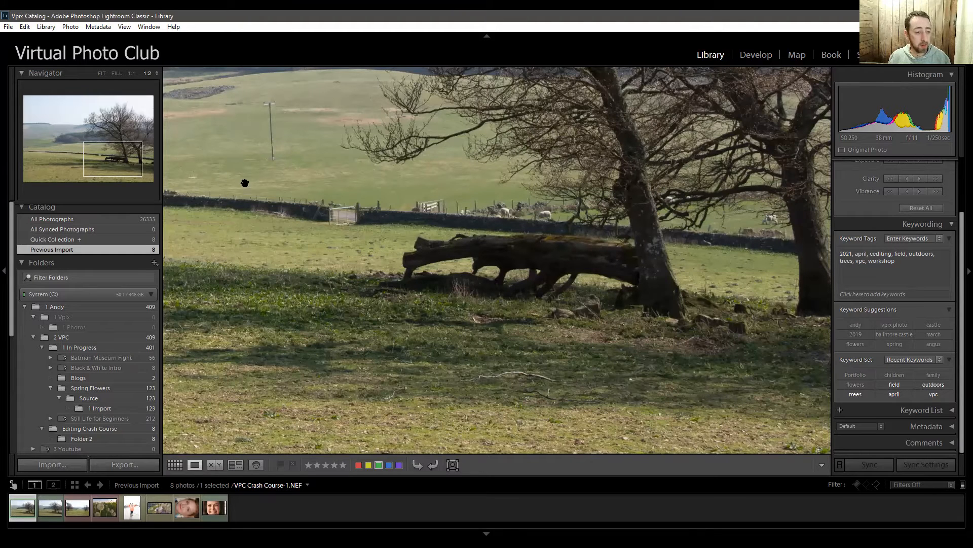
pyautogui.click(527, 227)
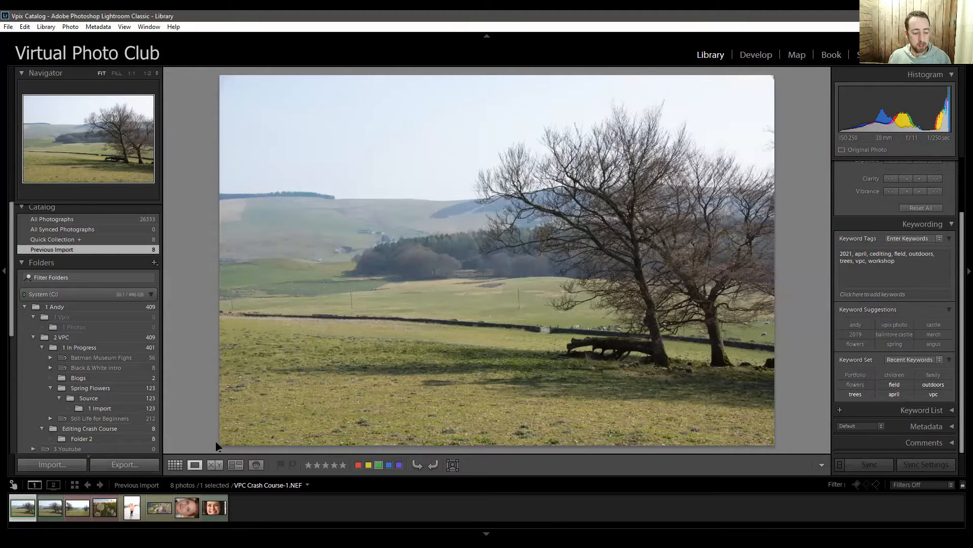
pyautogui.click(175, 465)
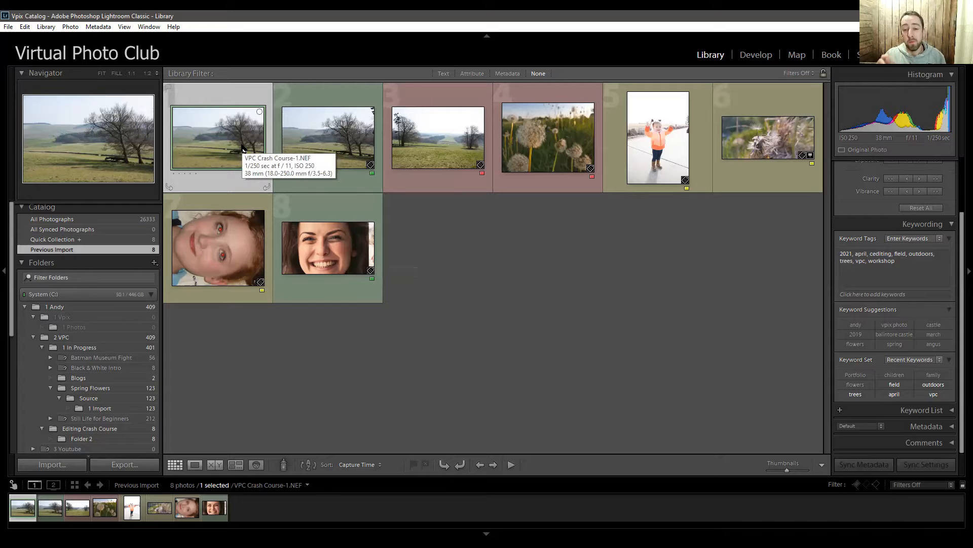
# Preview the second and third landscapes and the dandelion photo in turn from the grid
pyautogui.click(358, 165)
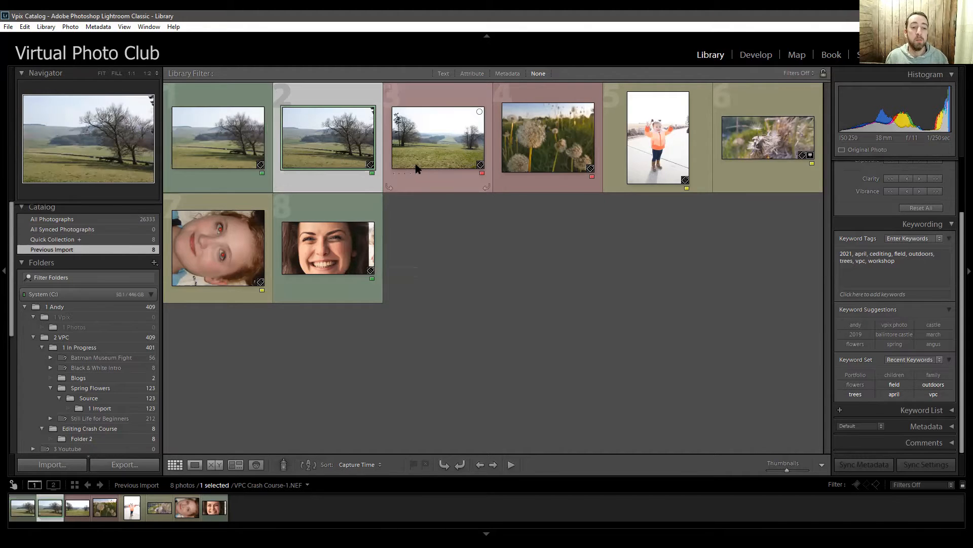
pyautogui.click(437, 143)
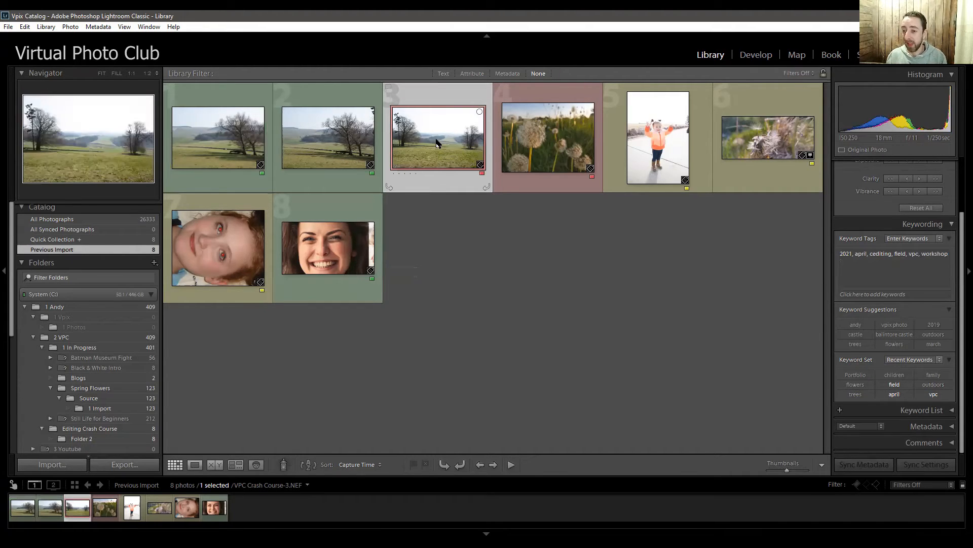
pyautogui.click(537, 150)
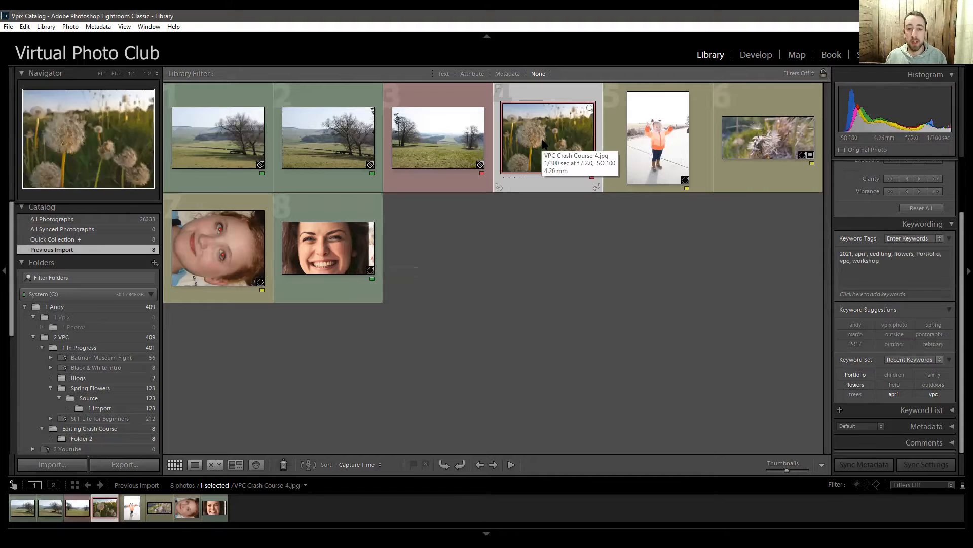
# Flag and unflag the fifth and sixth photos, and clear the sixth photo's three-star rating
pyautogui.click(611, 91)
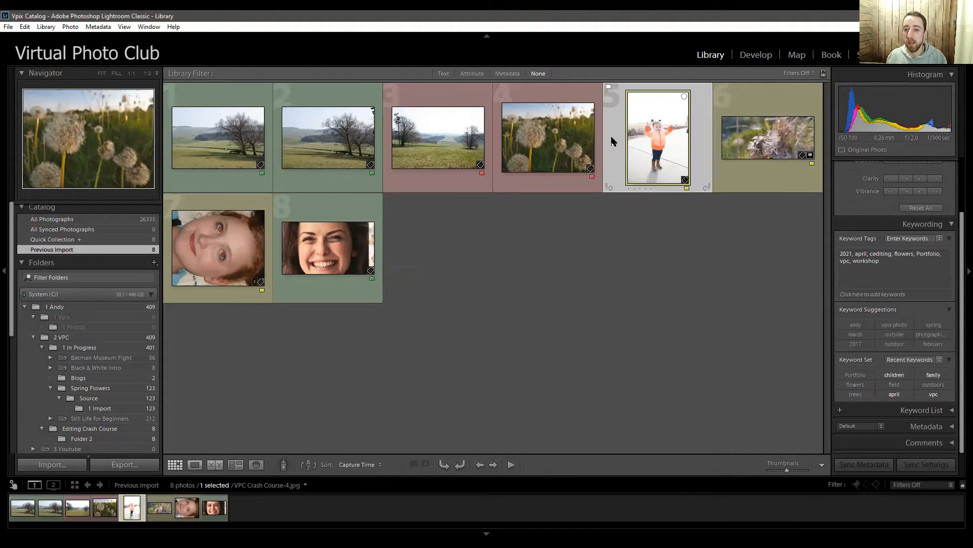
pyautogui.click(608, 89)
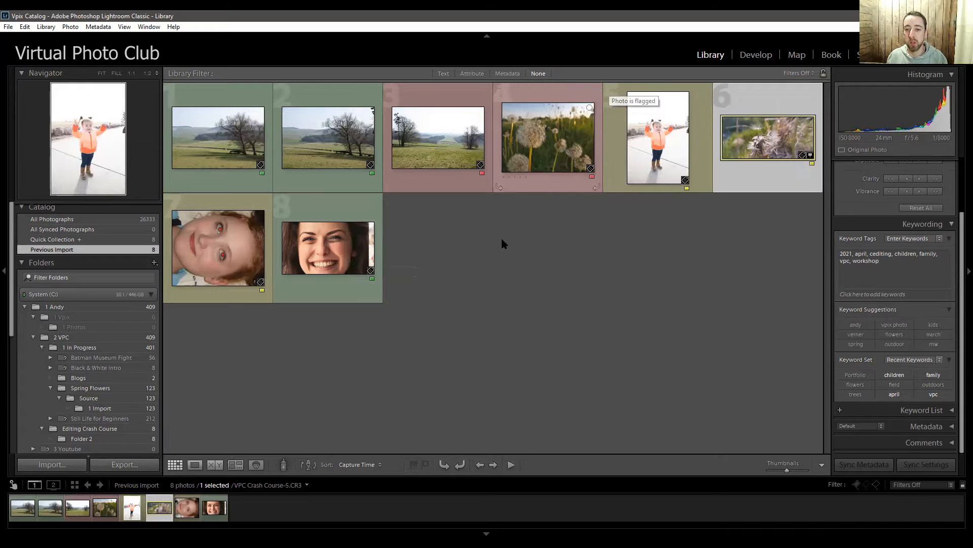
pyautogui.click(717, 88)
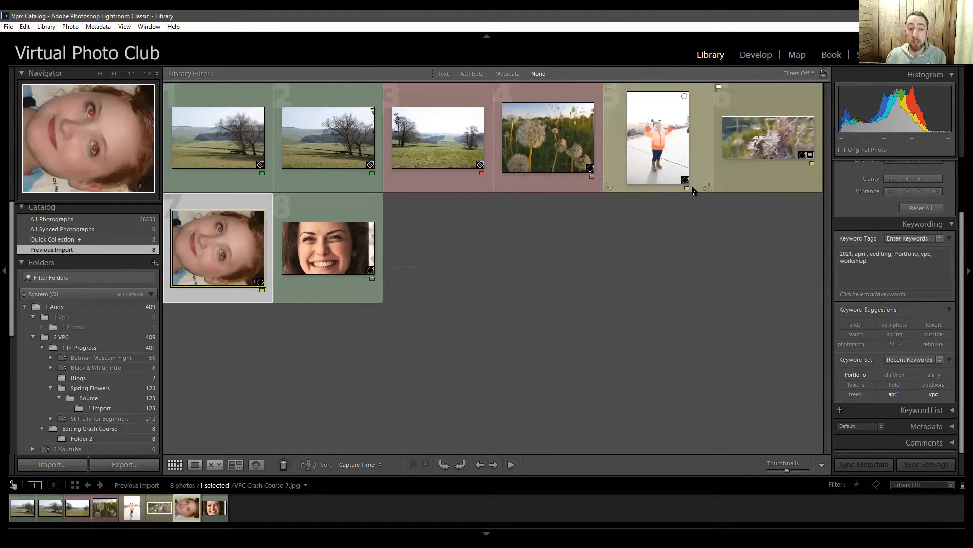
pyautogui.click(718, 88)
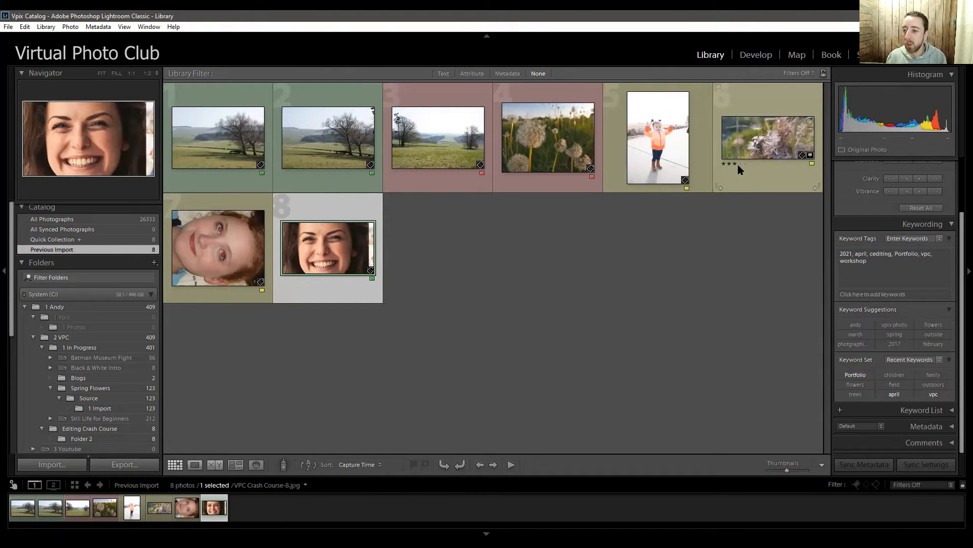
pyautogui.click(735, 164)
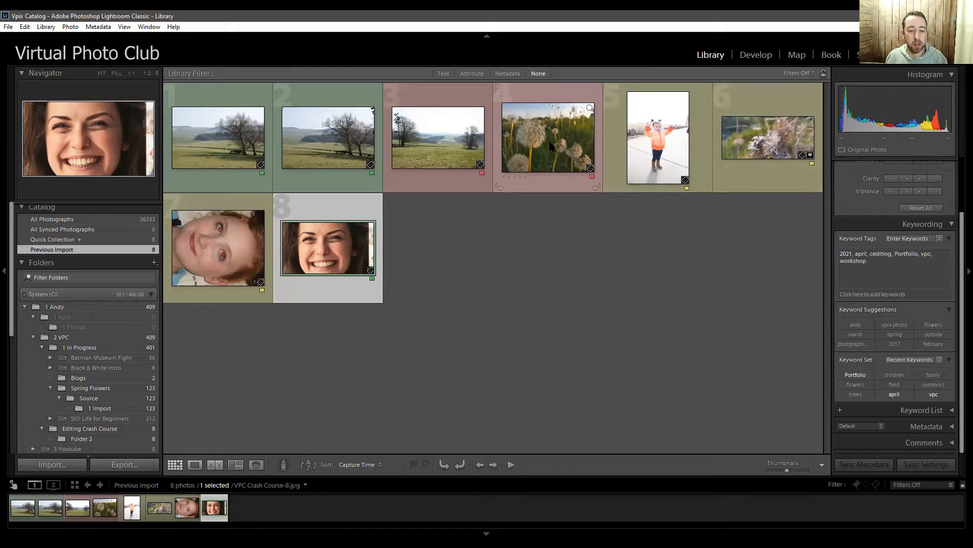
# Add the first three landscape photos to the Quick Collection and open that collection
pyautogui.click(219, 141)
pyautogui.keyDown('shift'); pyautogui.click(396, 173); pyautogui.keyUp('shift')
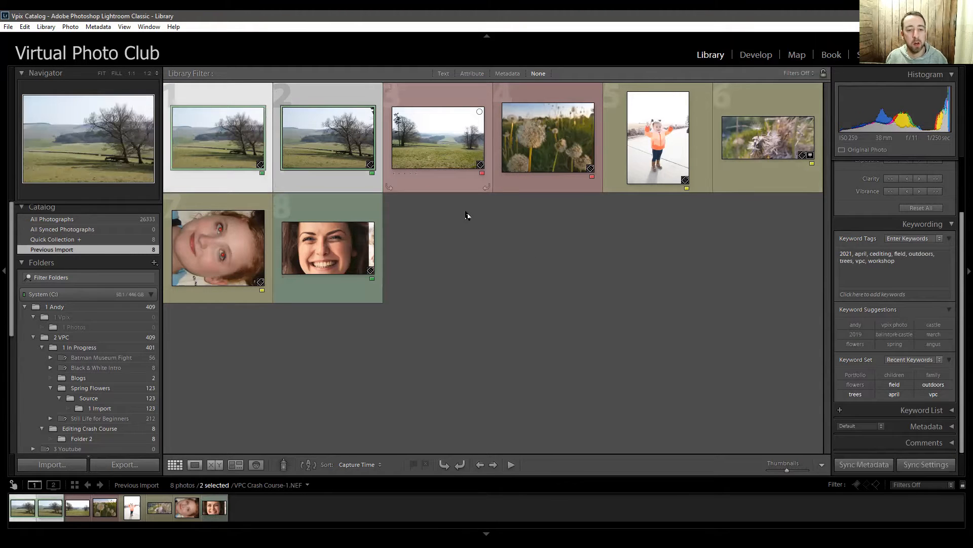
pyautogui.click(479, 113)
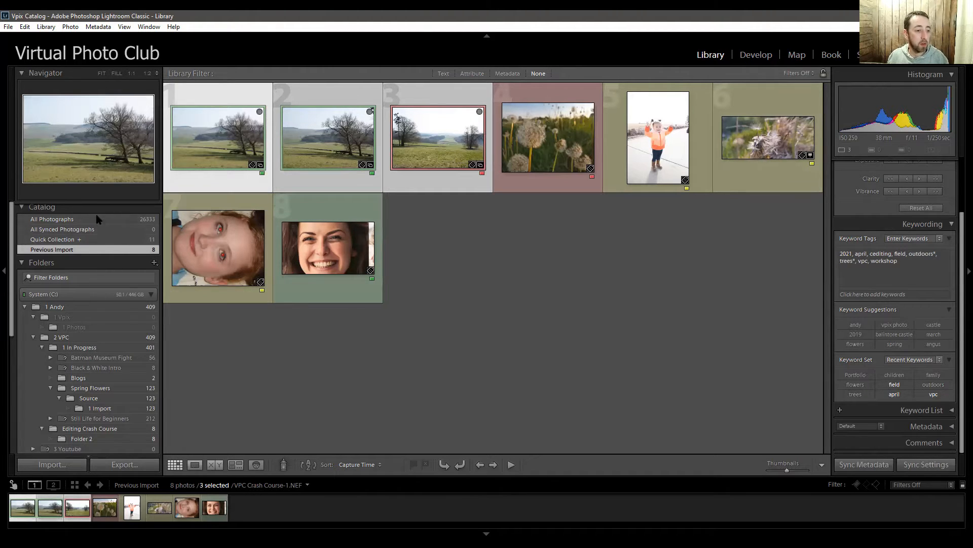
pyautogui.scroll(1, 94, 228)
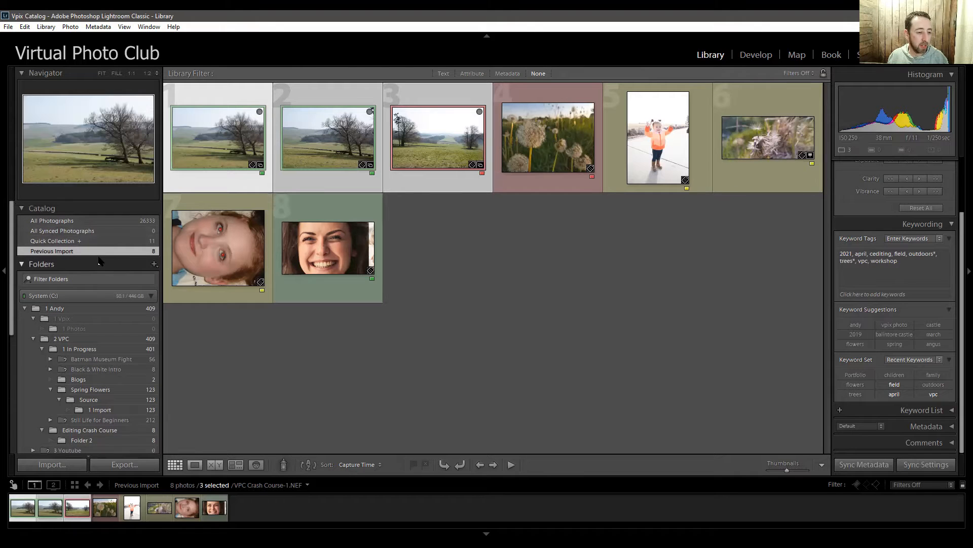
pyautogui.click(126, 242)
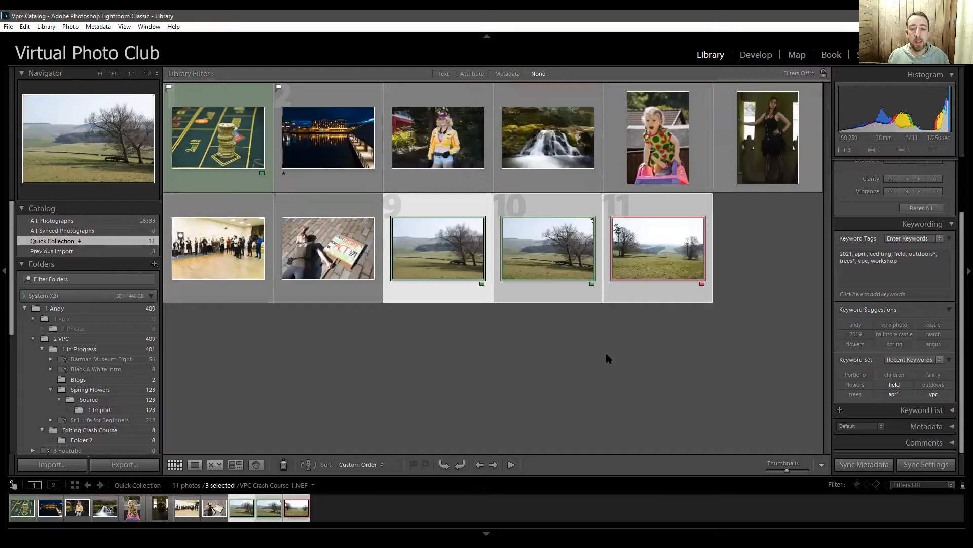
# Remove the landscape with two separate trees from the Quick Collection and return to the Previous Import photos
pyautogui.click(742, 284)
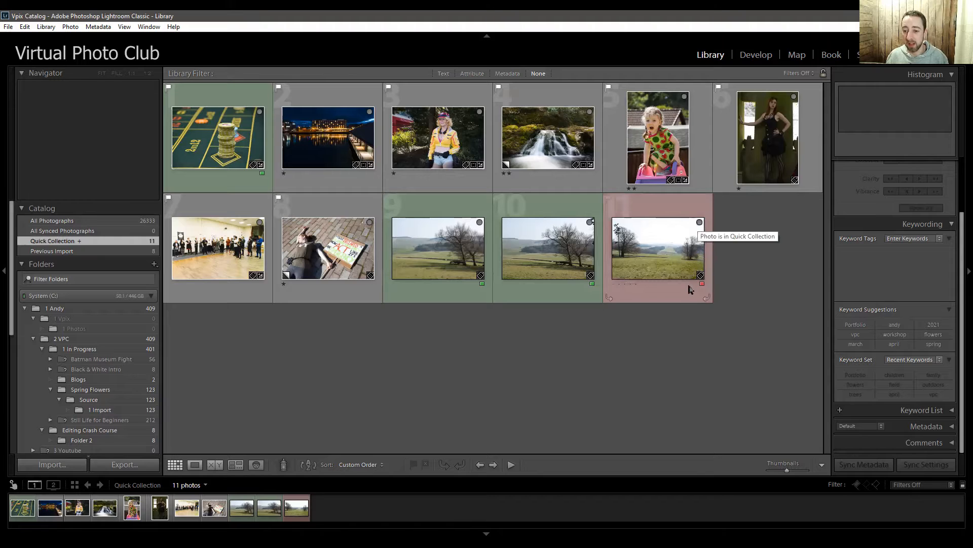
pyautogui.press('b')
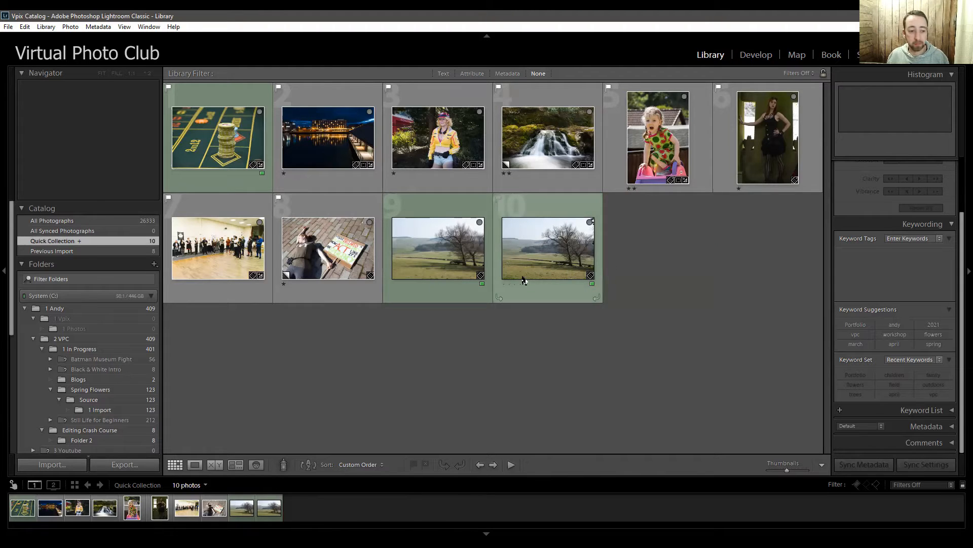
pyautogui.click(91, 252)
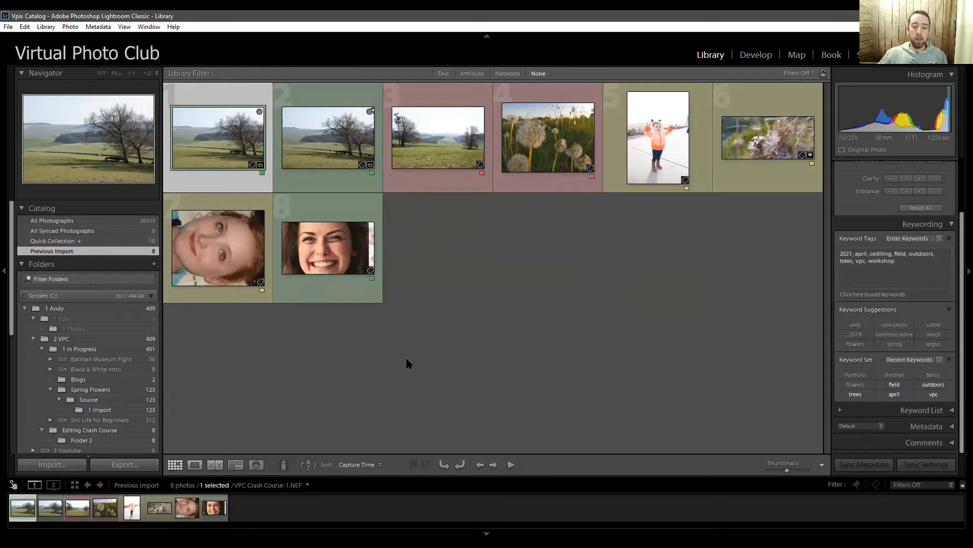
pyautogui.rightClick(436, 161)
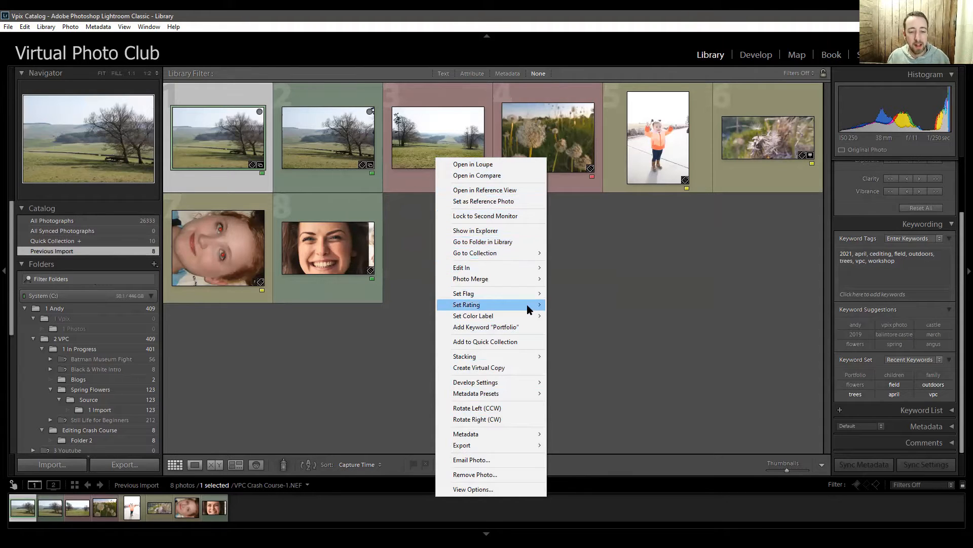
pyautogui.moveTo(527, 309)
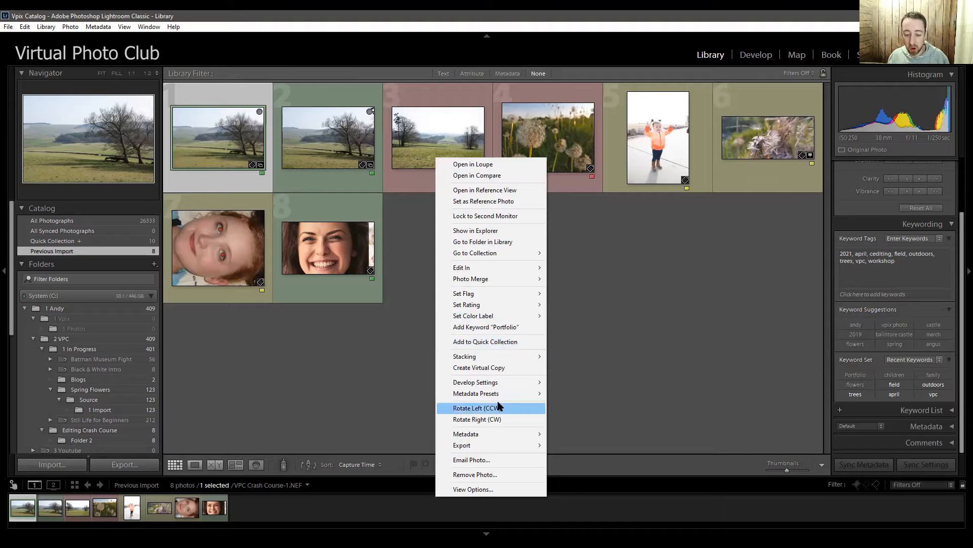
pyautogui.click(636, 279)
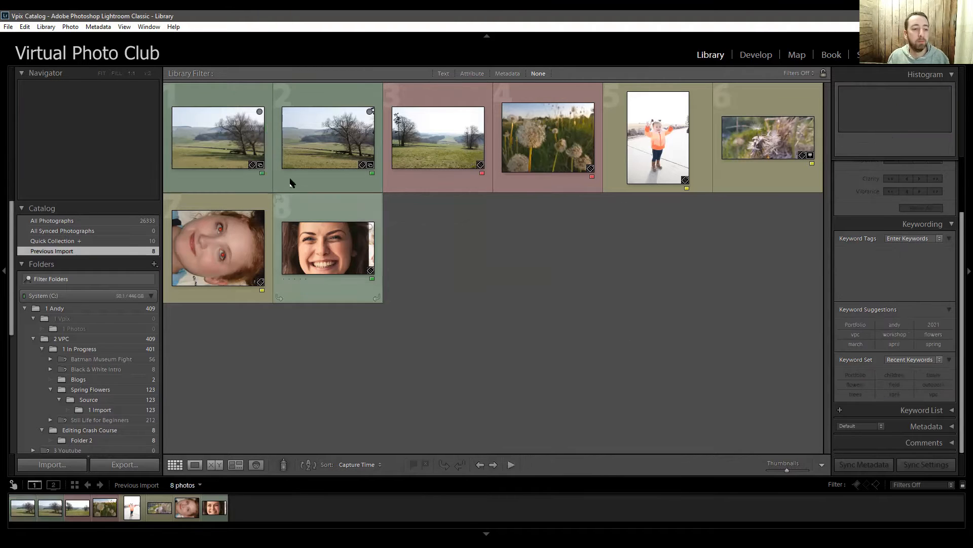
# Set the color label of all eight imported photos to None and deselect them
pyautogui.click(239, 150)
pyautogui.hotkey('ctrl', 'a')
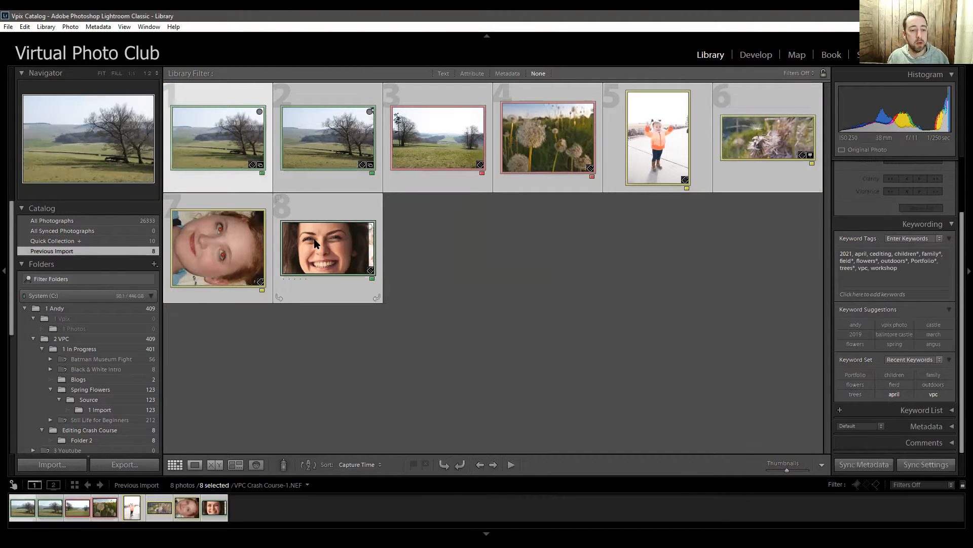
pyautogui.rightClick(314, 244)
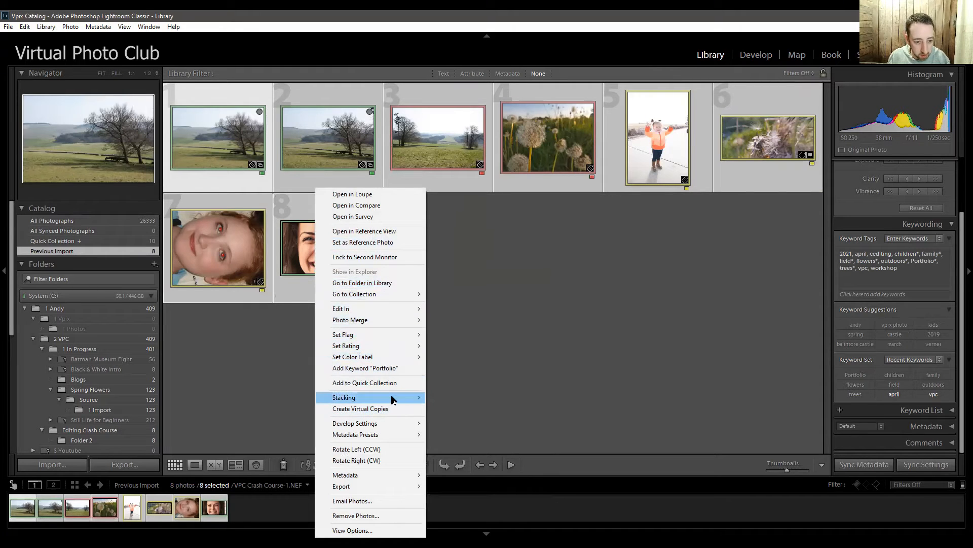
pyautogui.moveTo(388, 358)
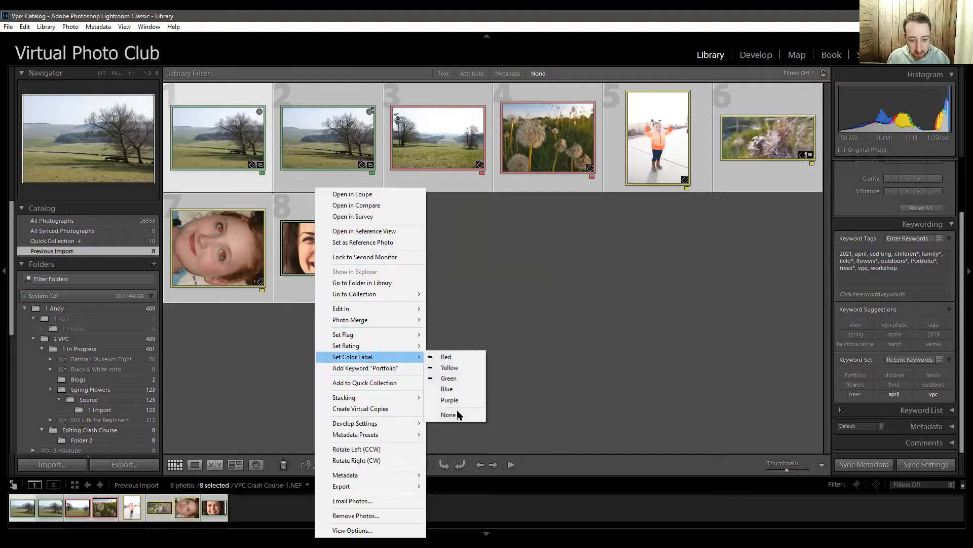
pyautogui.click(457, 414)
pyautogui.click(562, 256)
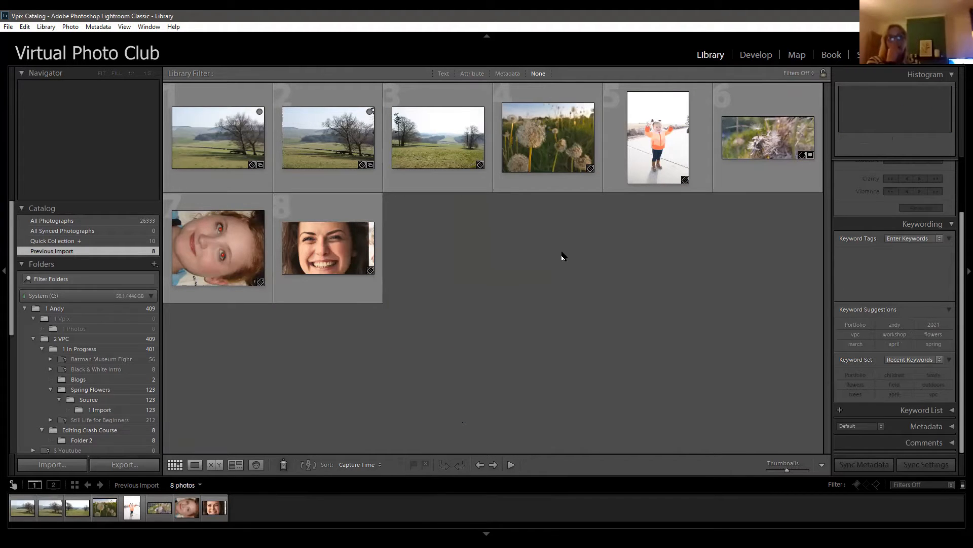
# Remove the first two landscapes from the Quick Collection
pyautogui.click(342, 152)
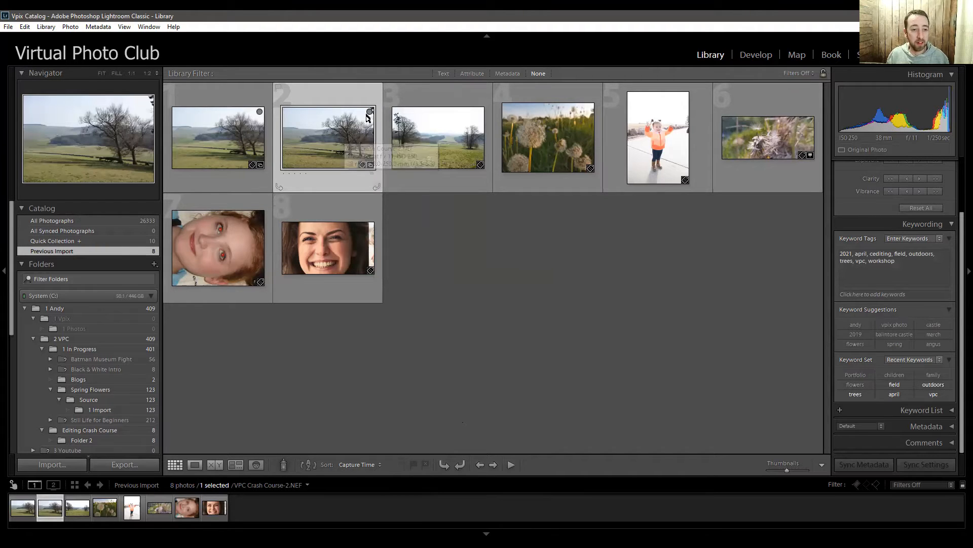
pyautogui.click(259, 112)
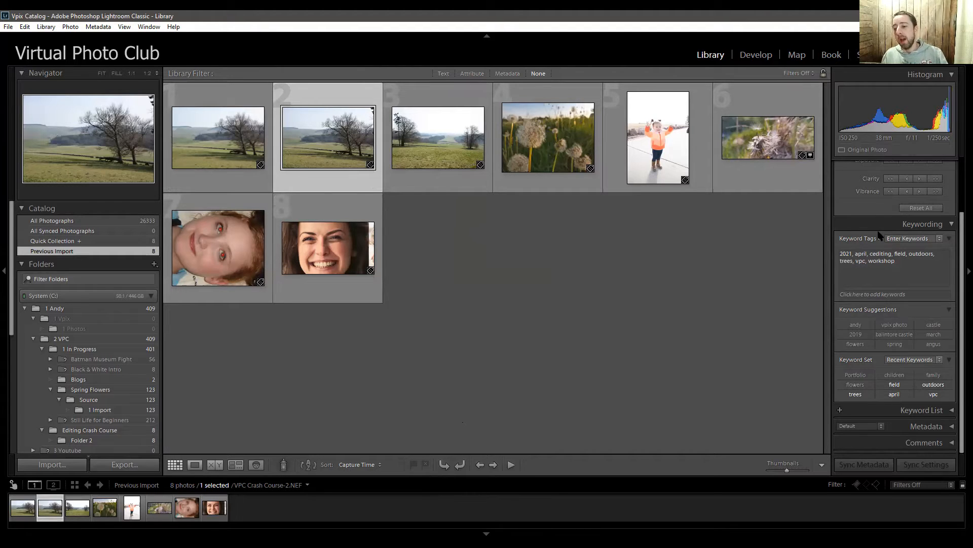
# Examine the Quick Develop saved presets, including the B&W and Color groups, and the available white balance options
pyautogui.scroll(2, 882, 236)
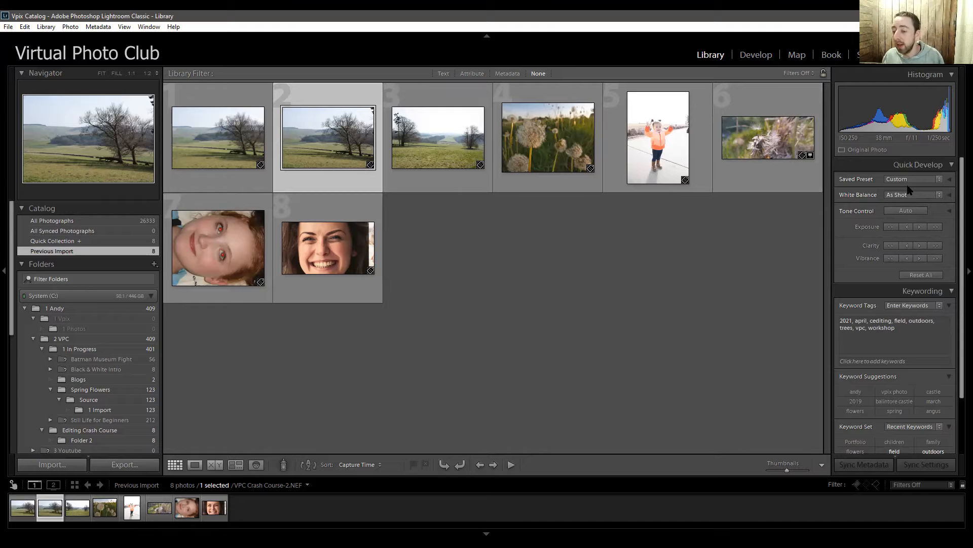
pyautogui.click(940, 181)
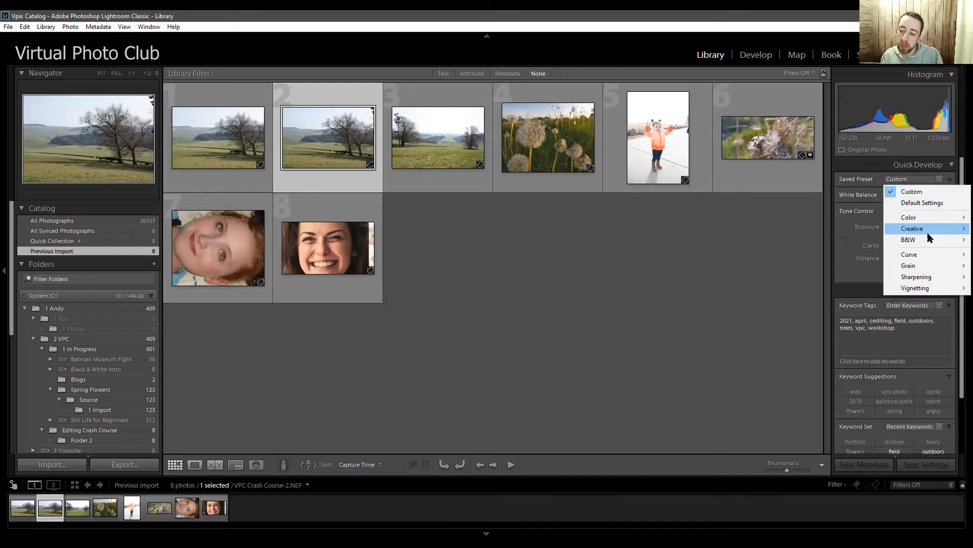
pyautogui.moveTo(927, 241)
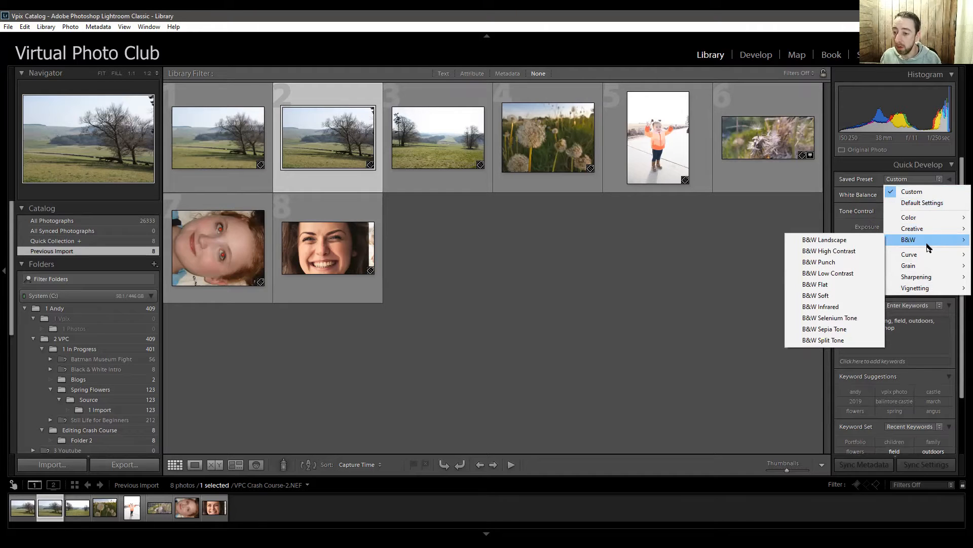
pyautogui.moveTo(936, 222)
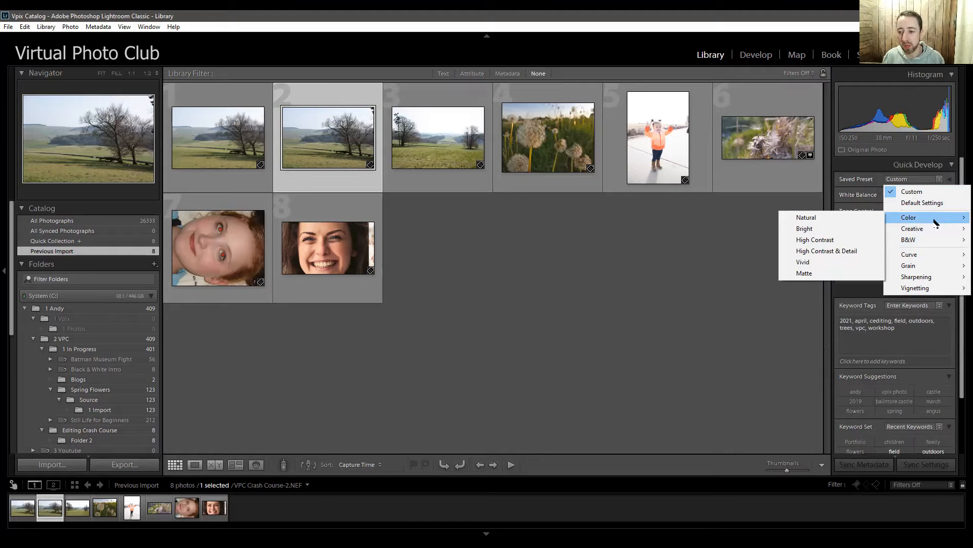
pyautogui.click(888, 188)
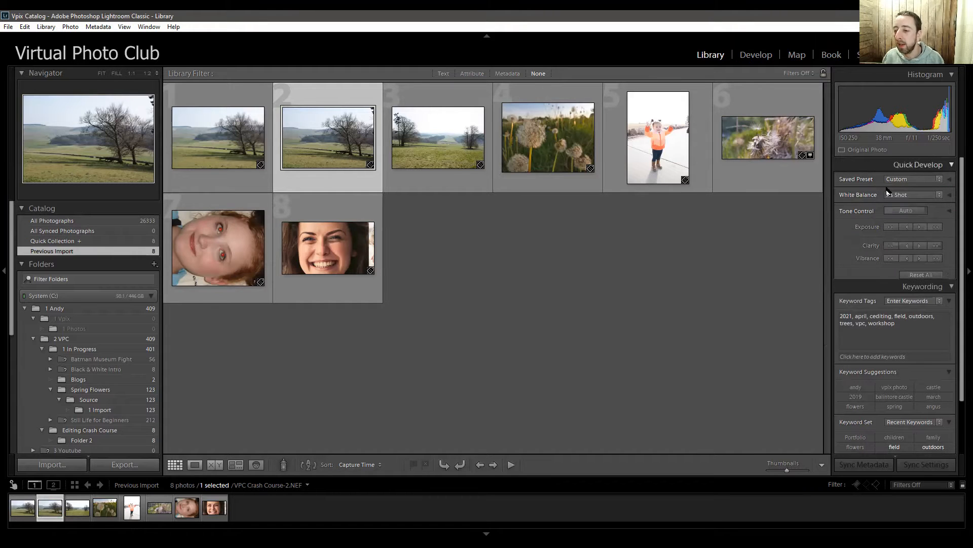
pyautogui.click(920, 165)
pyautogui.click(920, 166)
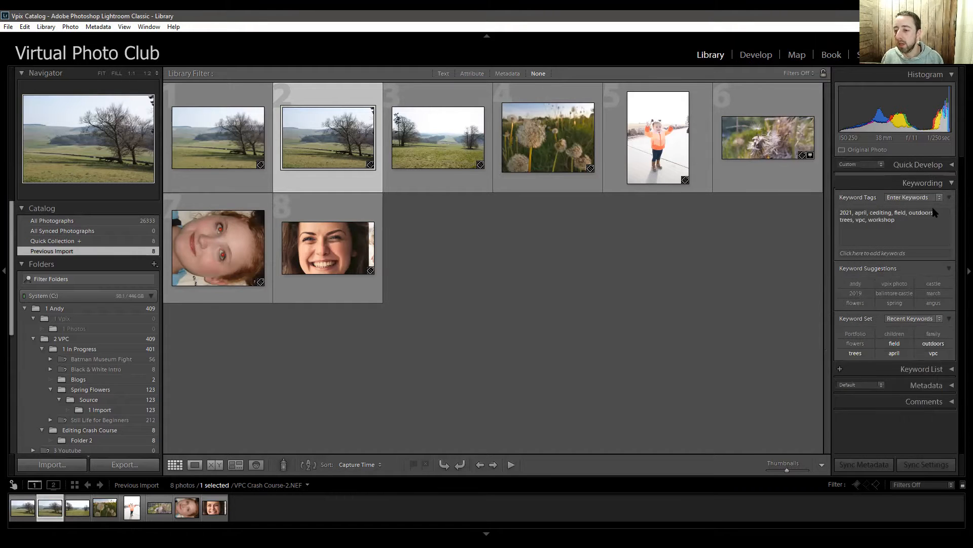
pyautogui.click(939, 196)
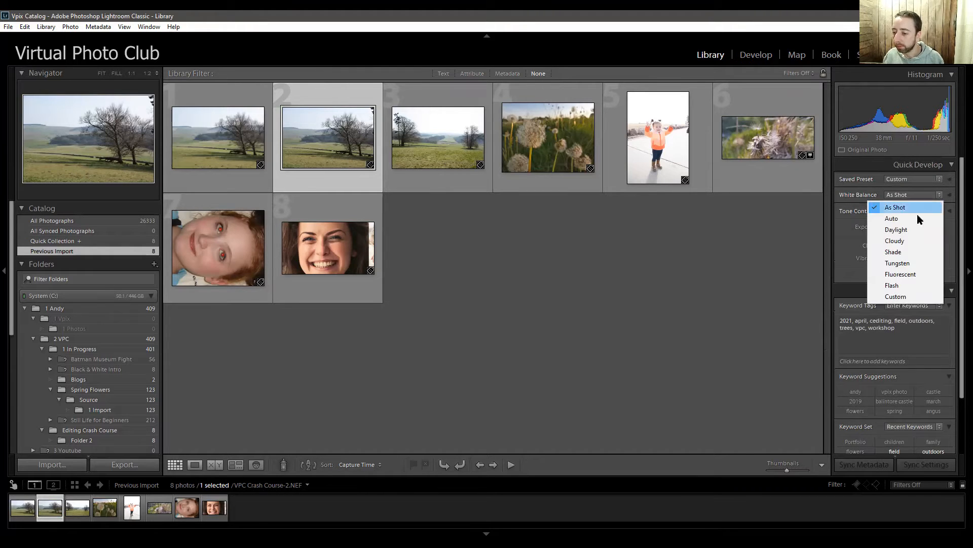
pyautogui.click(660, 303)
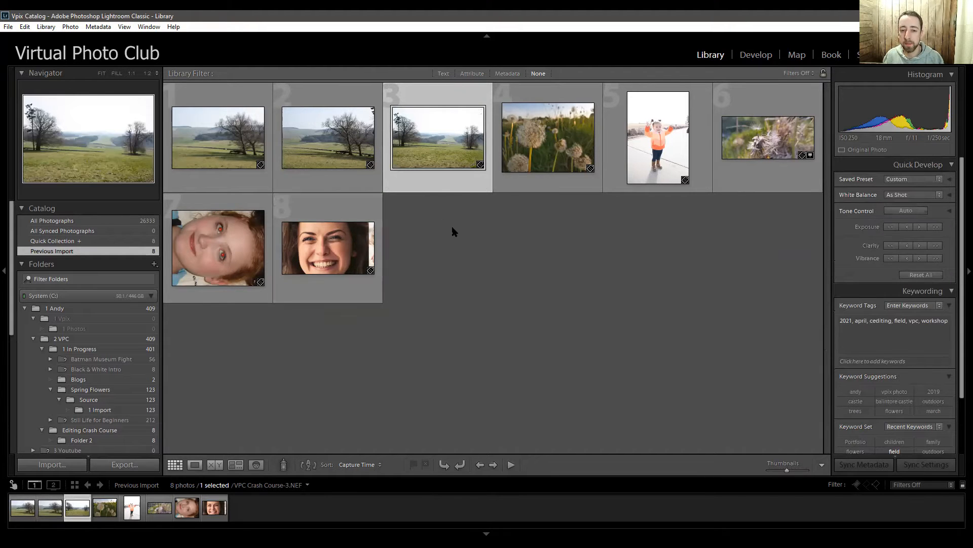
# Open the third landscape in Loupe view and set its white balance to Fluorescent
pyautogui.press('e')
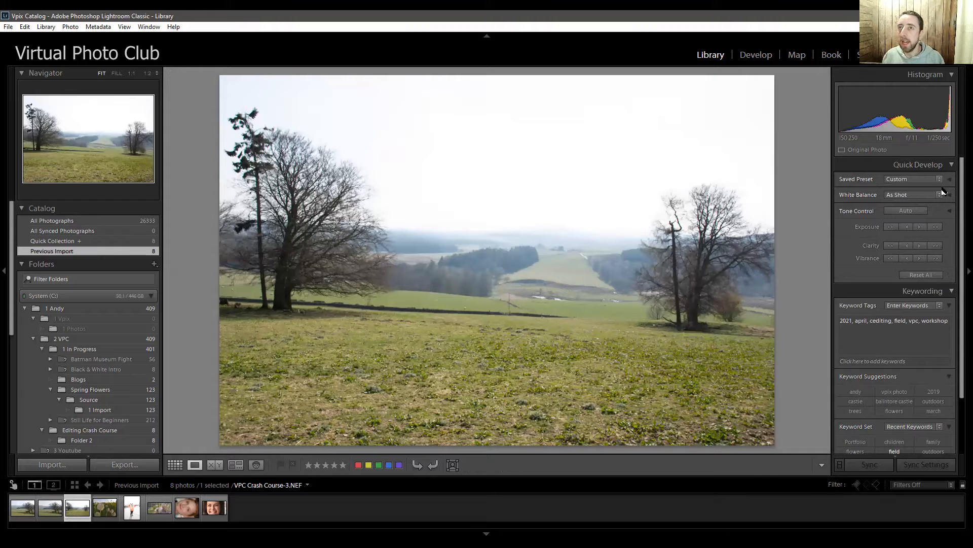
pyautogui.click(940, 195)
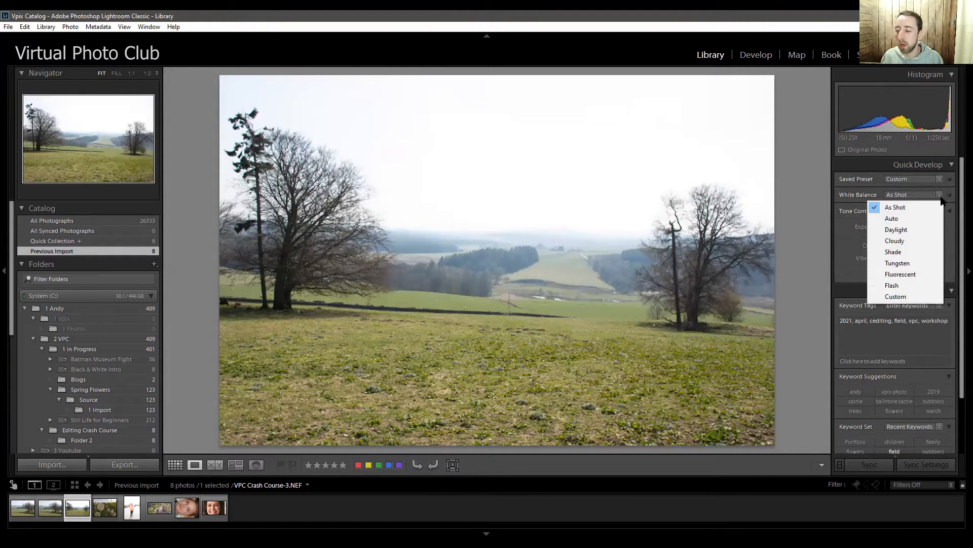
pyautogui.click(922, 274)
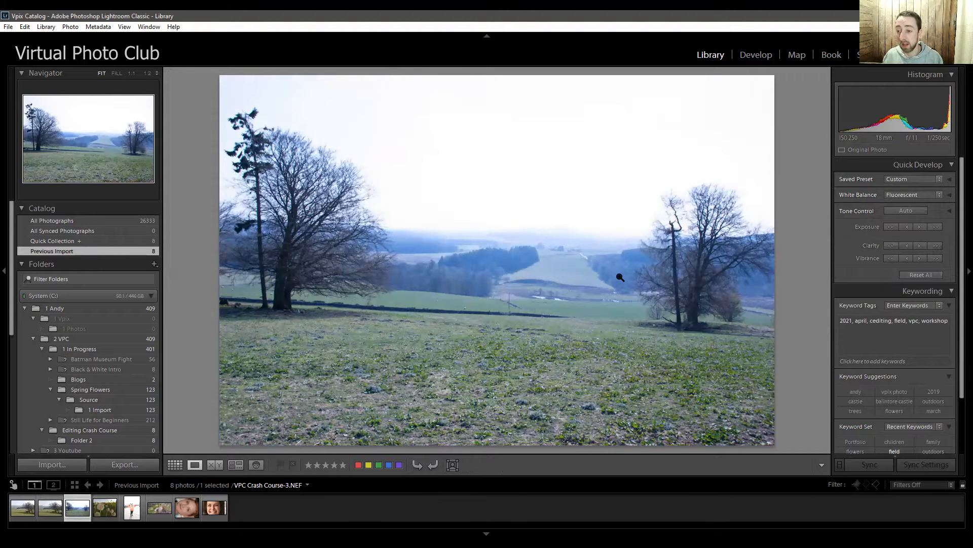
# Set the third landscape's white balance back to As Shot
pyautogui.click(938, 195)
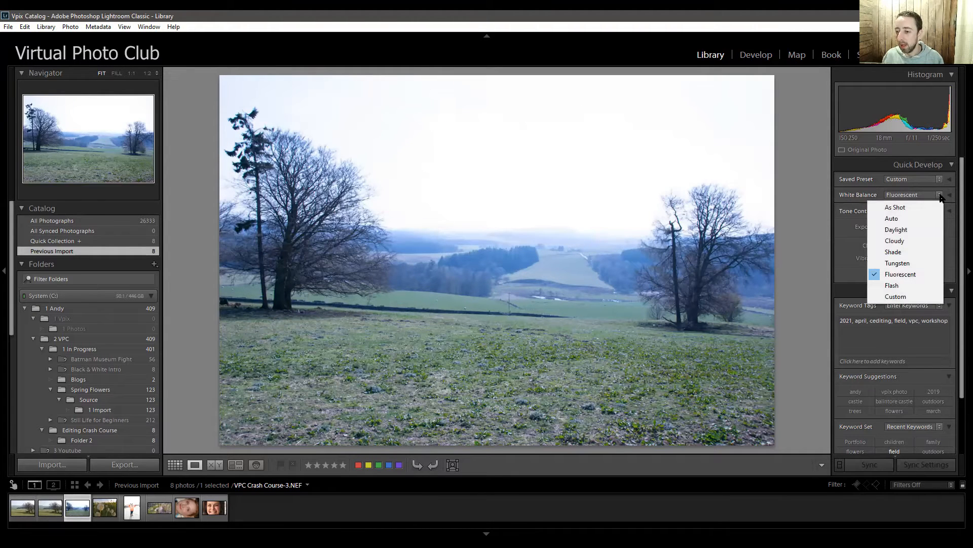
pyautogui.click(918, 208)
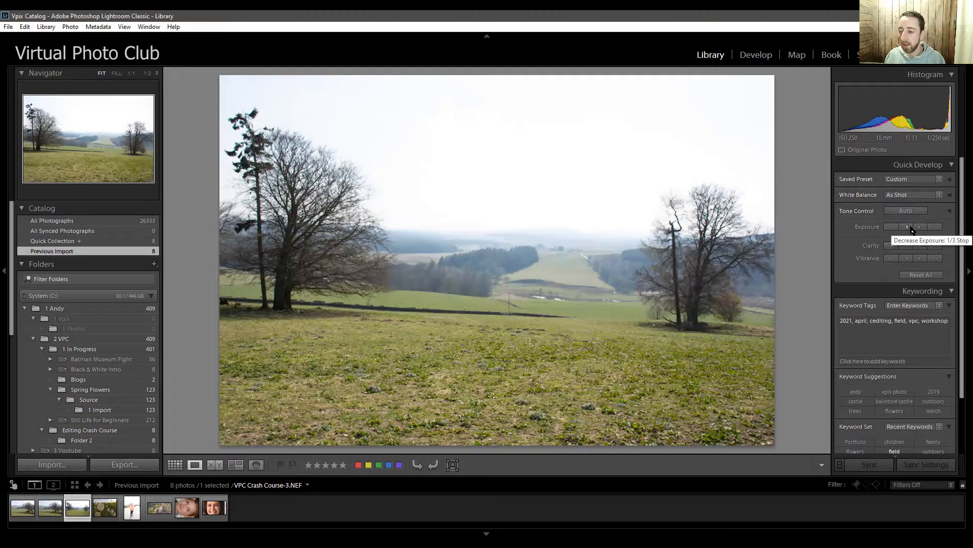
# Lower the third landscape's exposure in one-third-stop and full-stop decrements, and raise it back to its starting brightness
pyautogui.click(908, 226)
pyautogui.click(907, 227)
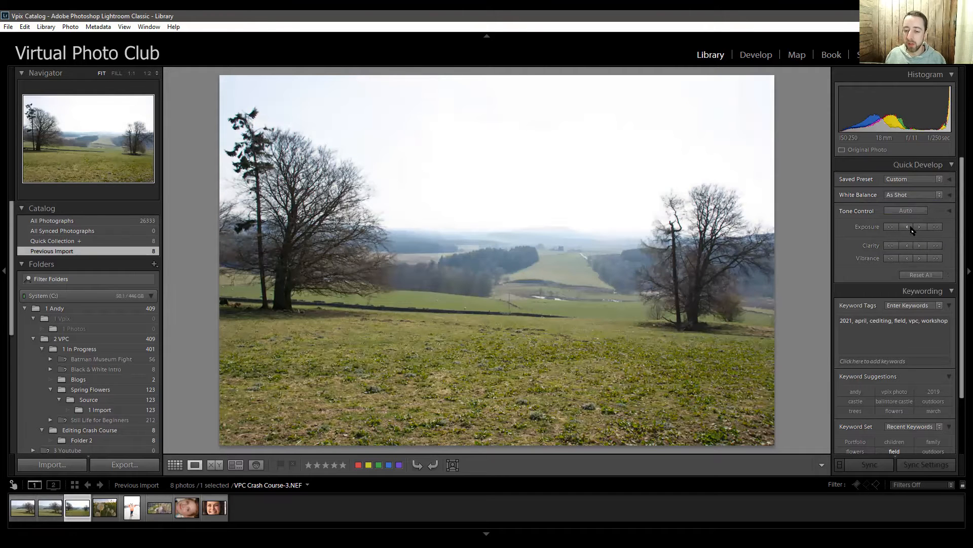
pyautogui.click(891, 227)
pyautogui.click(891, 227)
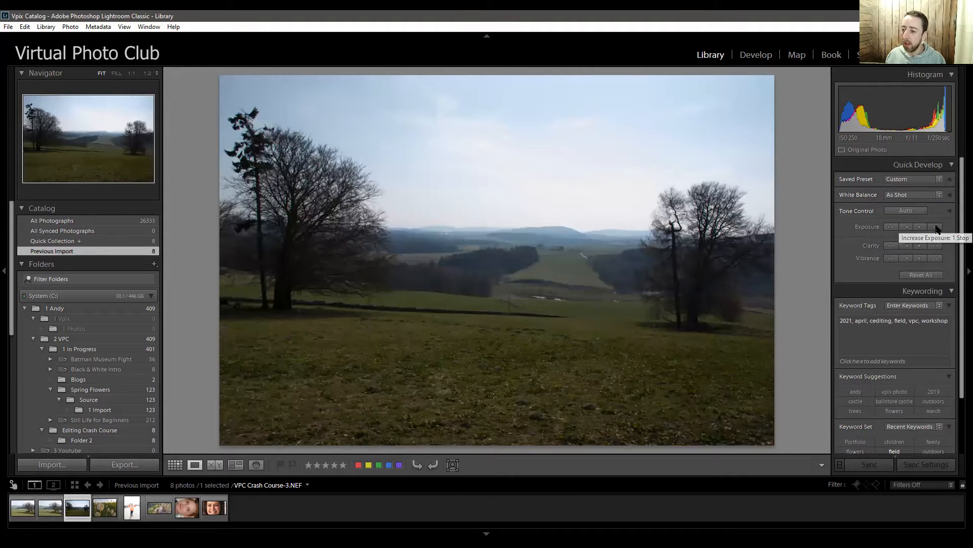
pyautogui.click(920, 228)
pyautogui.click(920, 227)
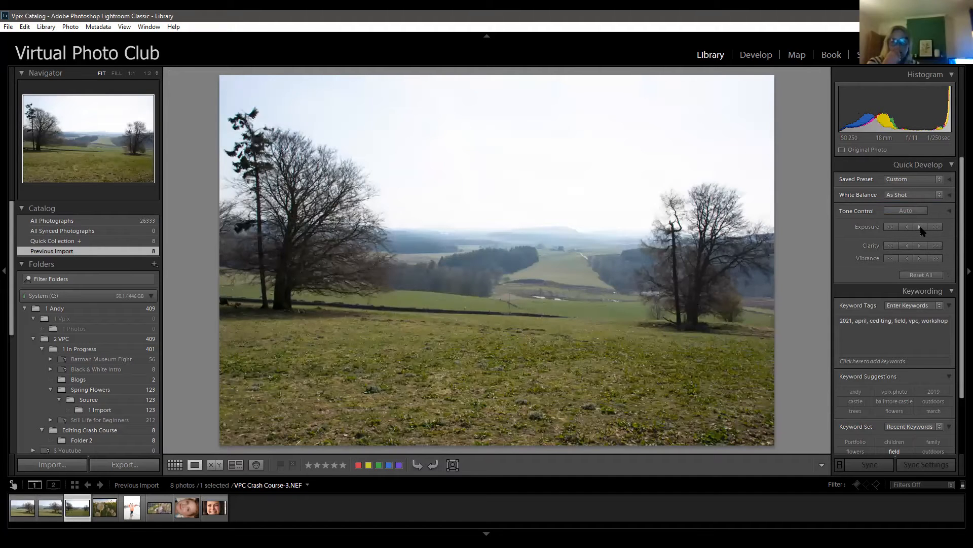
pyautogui.click(920, 227)
pyautogui.click(920, 228)
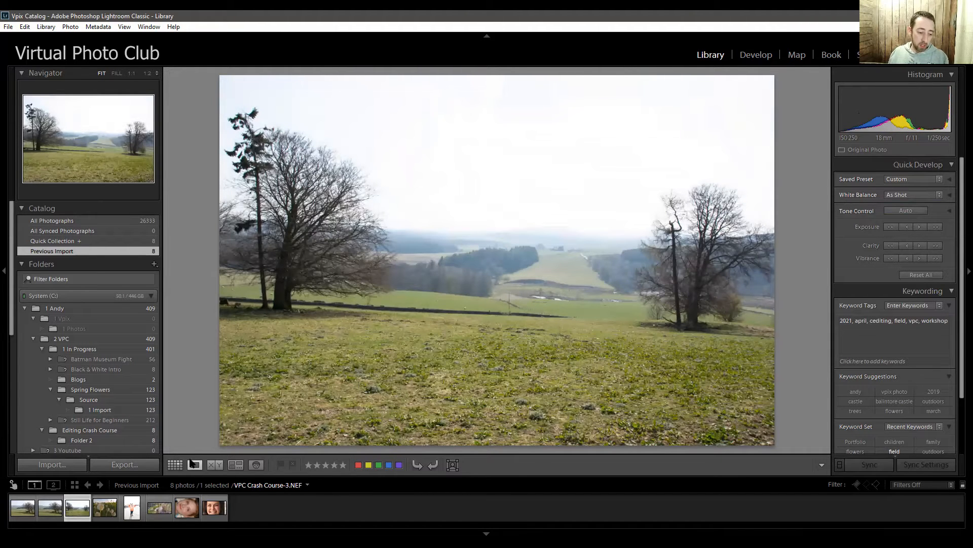
# Return to Grid view, select the first landscape and open it in the Develop module
pyautogui.click(175, 464)
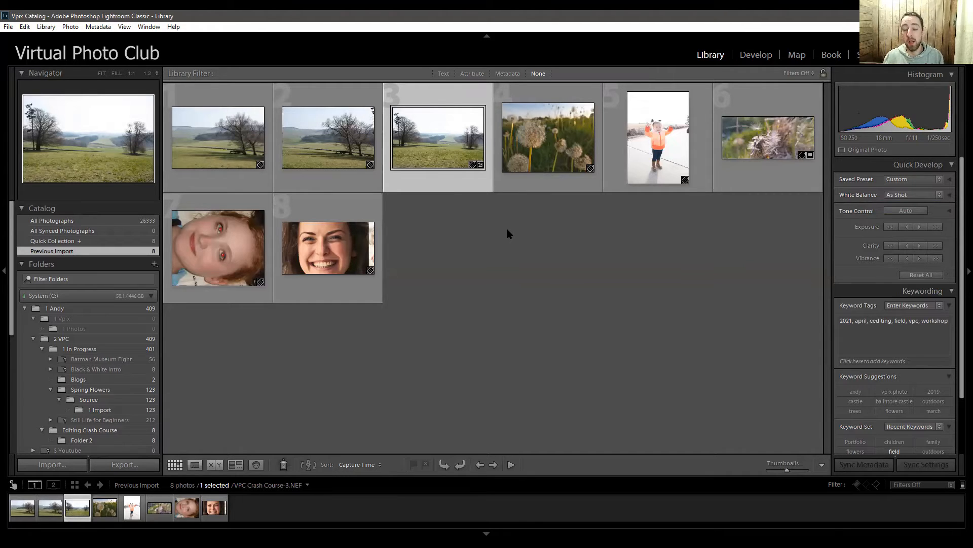
pyautogui.press('Left')
pyautogui.press('Left')
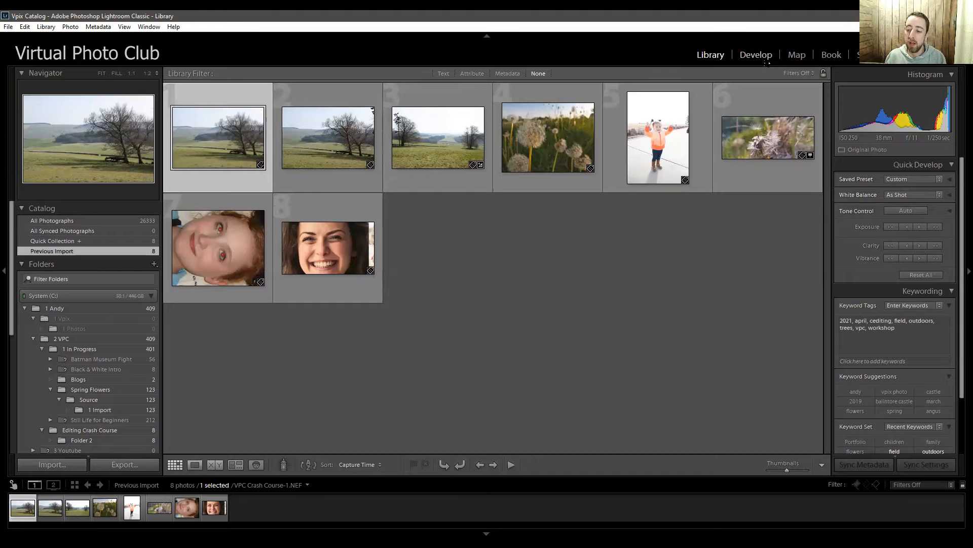
pyautogui.press('d')
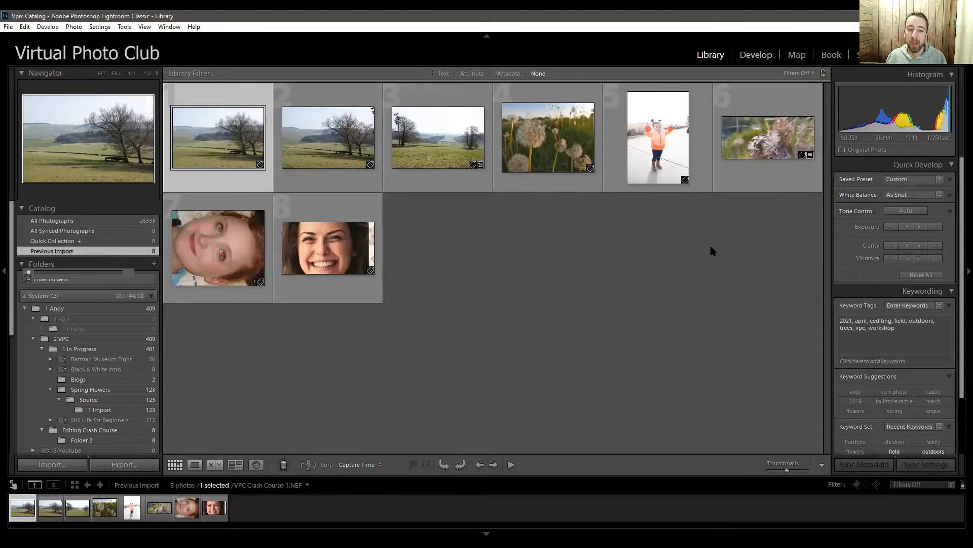
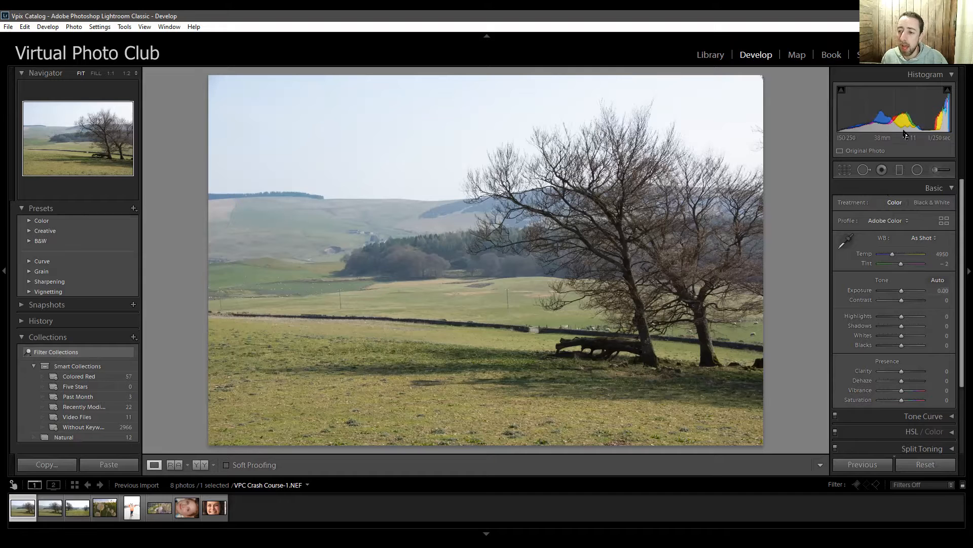
# Try raising Exposure to +0.20 and lowering Shadows to about -32 directly on the histogram, and undo both changes
pyautogui.moveTo(895, 109)
pyautogui.mouseDown()
pyautogui.moveTo(875, 109)
pyautogui.moveTo(907, 109)
pyautogui.moveTo(899, 109)
pyautogui.mouseUp()
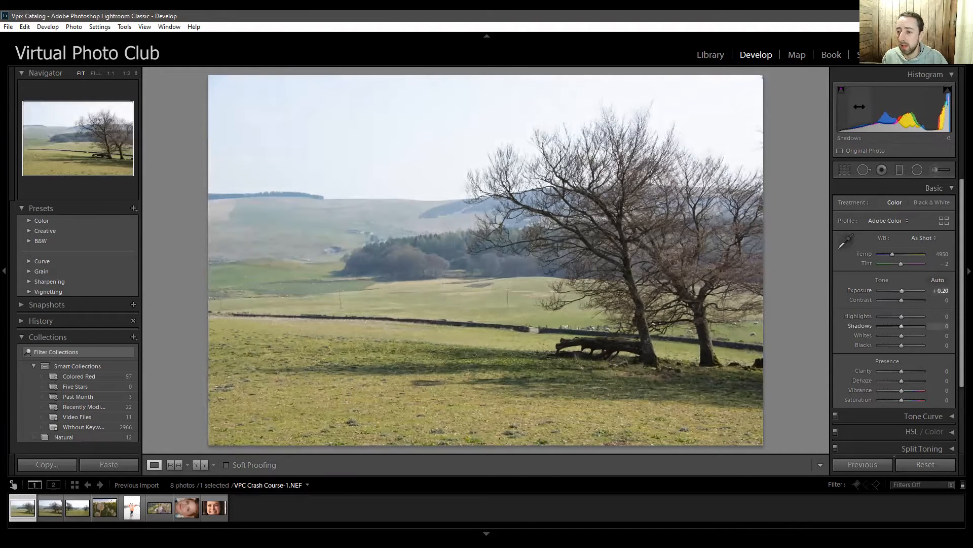
pyautogui.moveTo(858, 108); pyautogui.dragTo(851, 108)
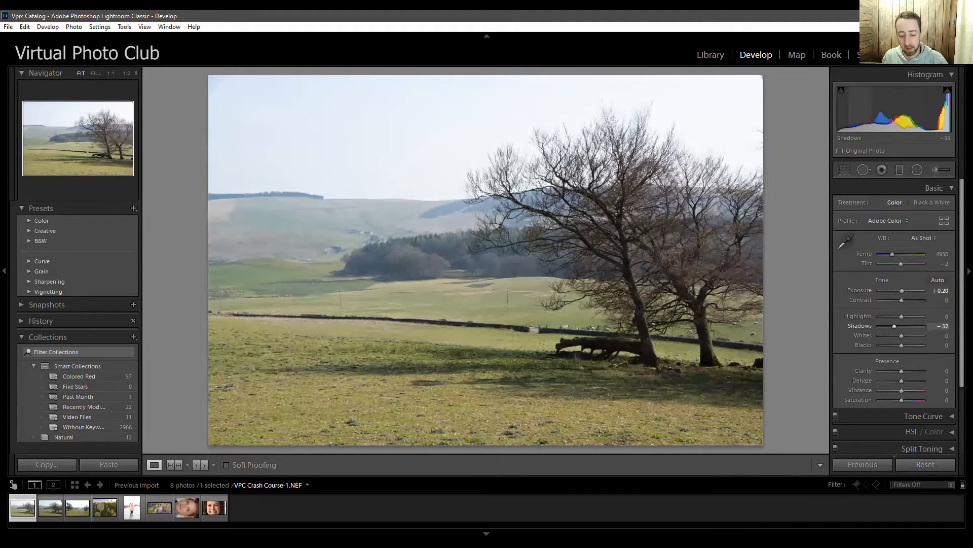
pyautogui.hotkey('ctrl', 'z')
pyautogui.hotkey('ctrl', 'z')
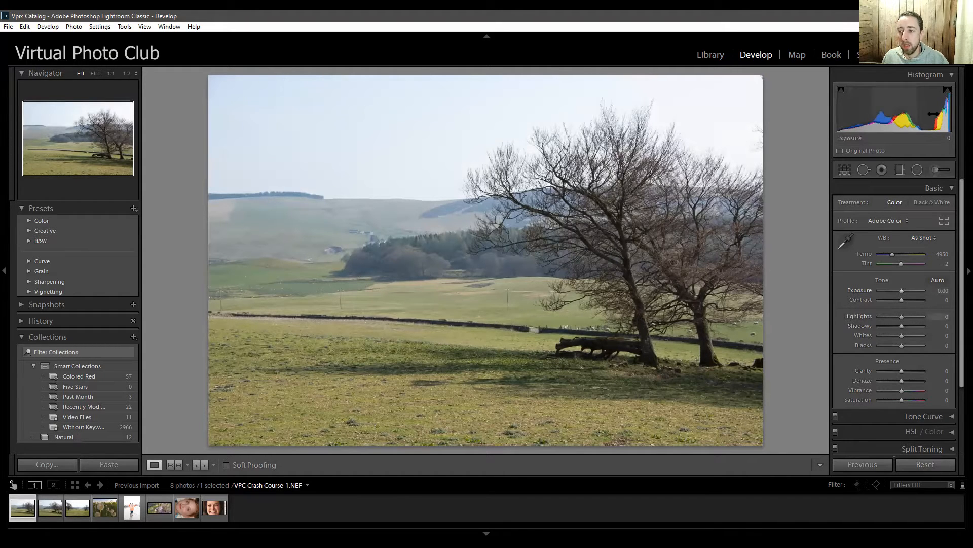
# Raise Whites to +58 on the histogram, preview the highlight clipping in the sky, and reset the photo
pyautogui.moveTo(943, 116); pyautogui.dragTo(960, 116)
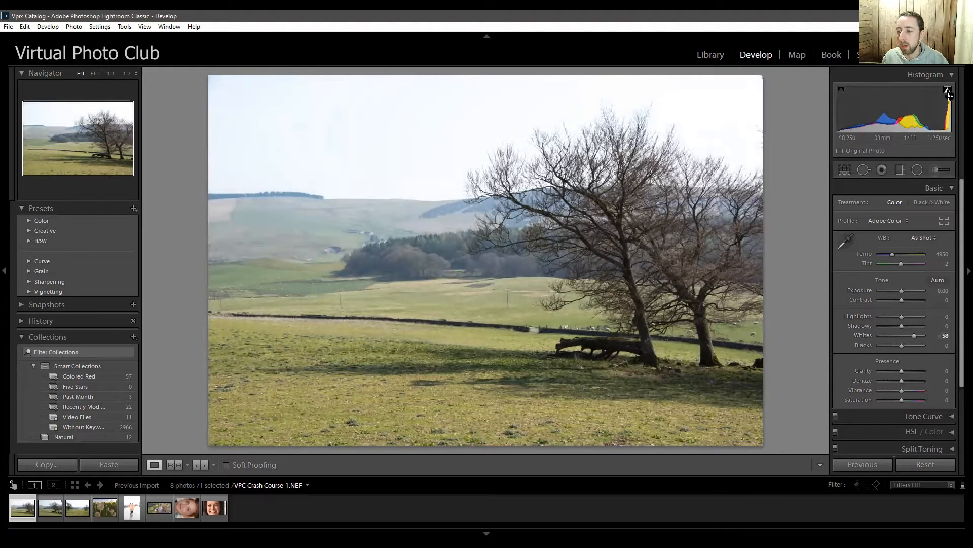
pyautogui.moveTo(947, 92)
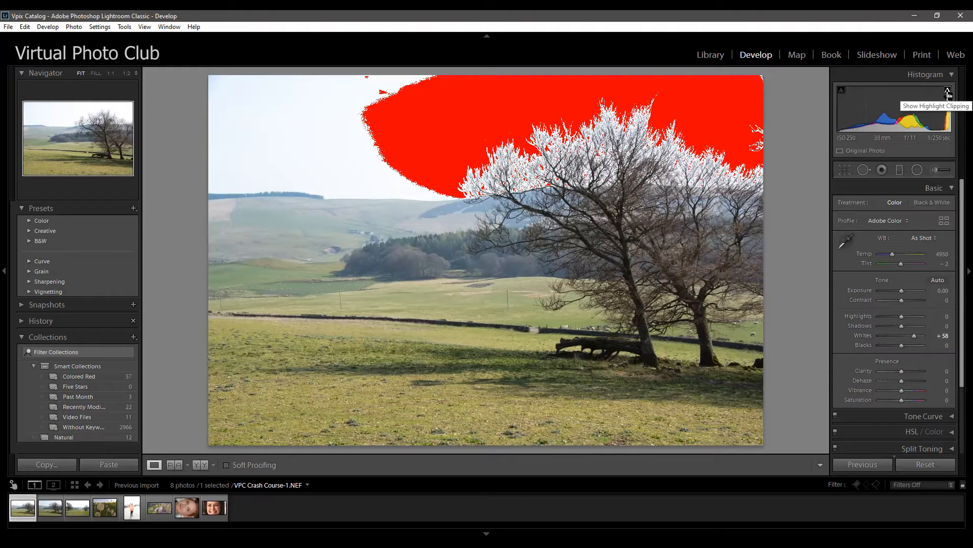
pyautogui.click(925, 464)
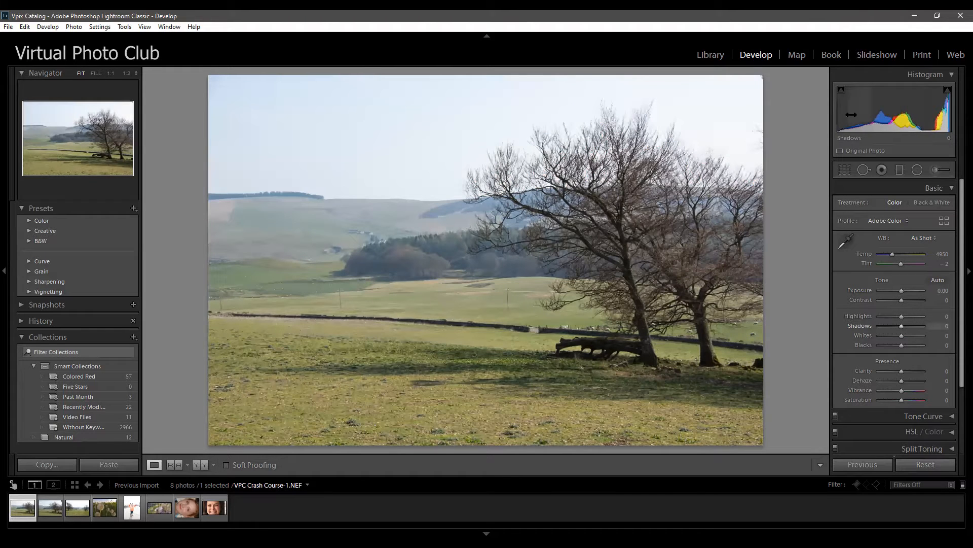
# Lower Shadows to -100 and Blacks to -47 on the histogram and preview the shadow clipping
pyautogui.moveTo(852, 115); pyautogui.dragTo(830, 115)
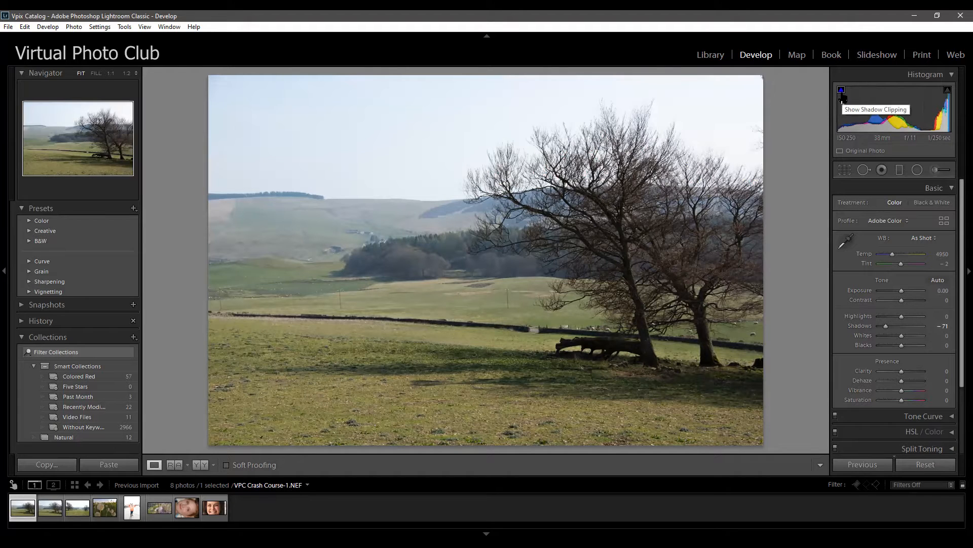
pyautogui.moveTo(872, 116); pyautogui.dragTo(854, 117)
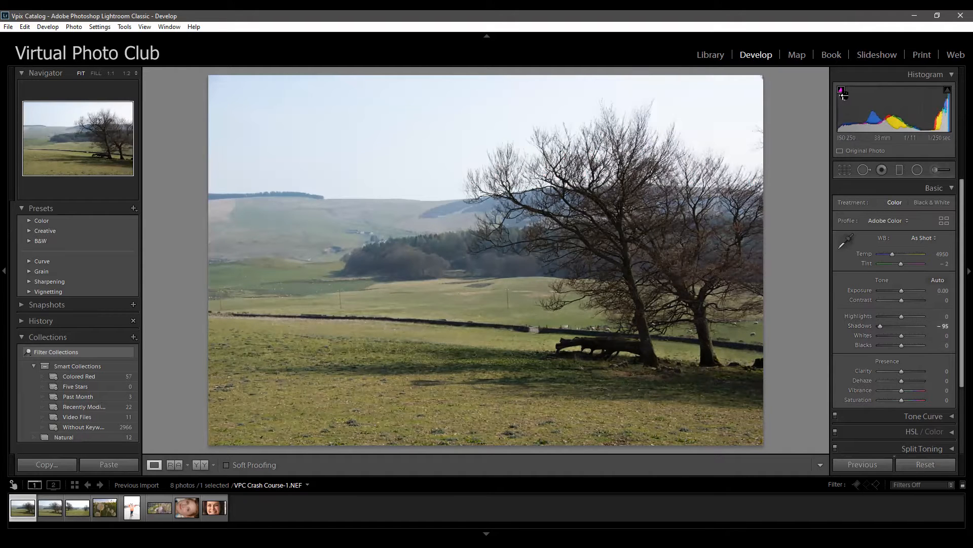
pyautogui.moveTo(852, 114); pyautogui.dragTo(840, 111)
pyautogui.moveTo(843, 92)
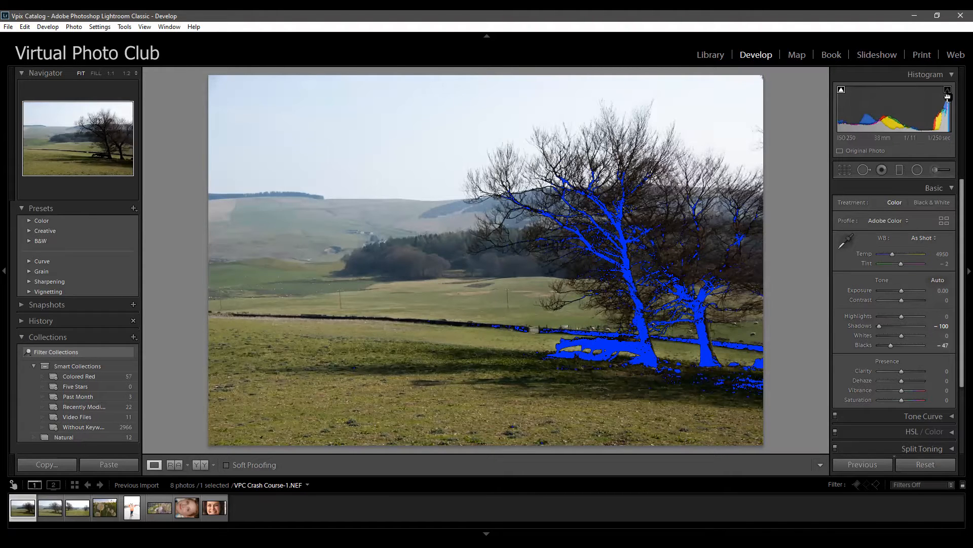
# Clear the Shadows and Blacks changes, try lowering Exposure to -2.98 with shadow clipping shown, and reset the photo
pyautogui.doubleClick(858, 111)
pyautogui.moveTo(899, 119); pyautogui.dragTo(866, 120)
pyautogui.moveTo(893, 291); pyautogui.dragTo(888, 291)
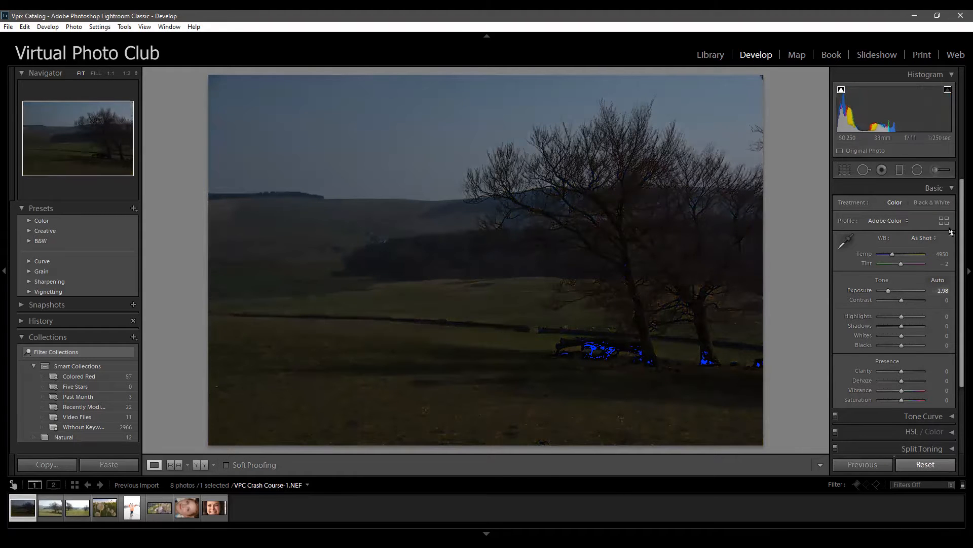
pyautogui.click(924, 465)
# Try setting Highlights to +92 and Whites to -2, and reset all adjustments on the photo
pyautogui.moveTo(902, 316); pyautogui.dragTo(919, 316)
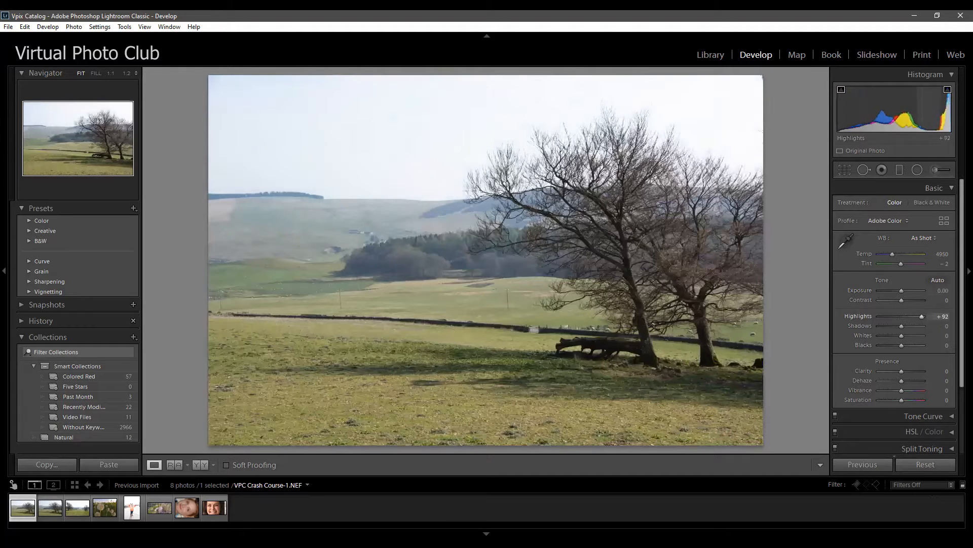
pyautogui.moveTo(941, 117); pyautogui.dragTo(947, 117)
pyautogui.moveTo(904, 335)
pyautogui.mouseDown()
pyautogui.moveTo(915, 336)
pyautogui.moveTo(901, 335)
pyautogui.mouseUp()
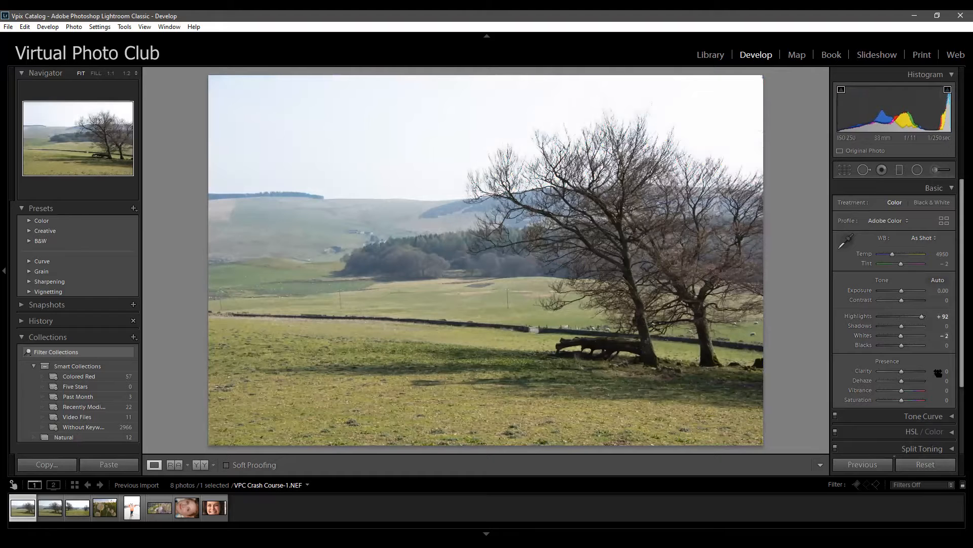
pyautogui.click(925, 464)
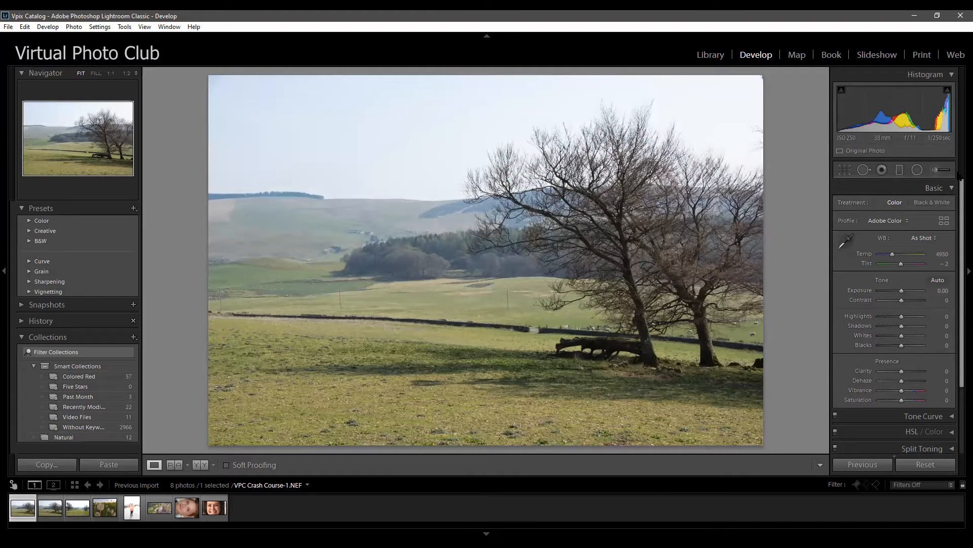
# Activate Crop & Straighten and test resizing the crop from its upper-right corner and right edge with the original aspect ratio locked
pyautogui.click(846, 172)
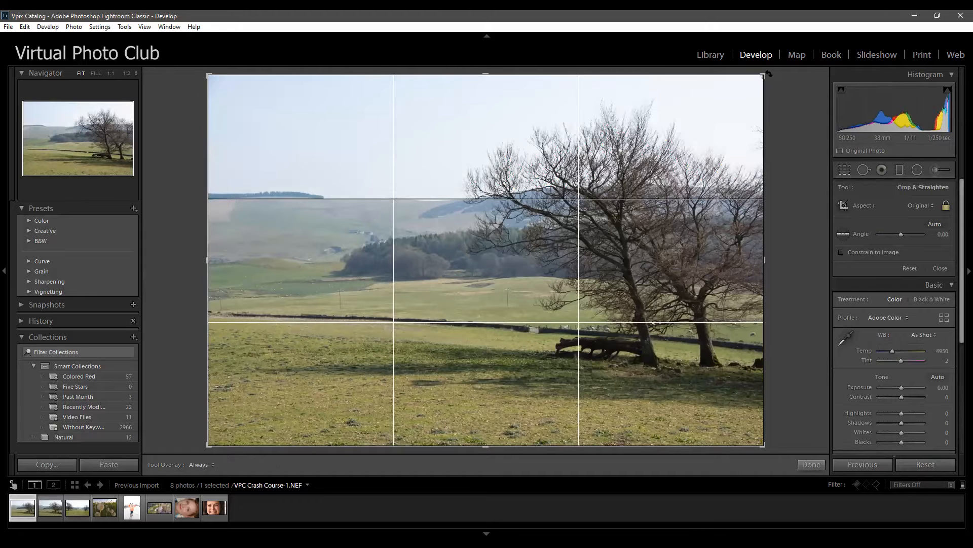
pyautogui.moveTo(764, 75); pyautogui.dragTo(834, 66)
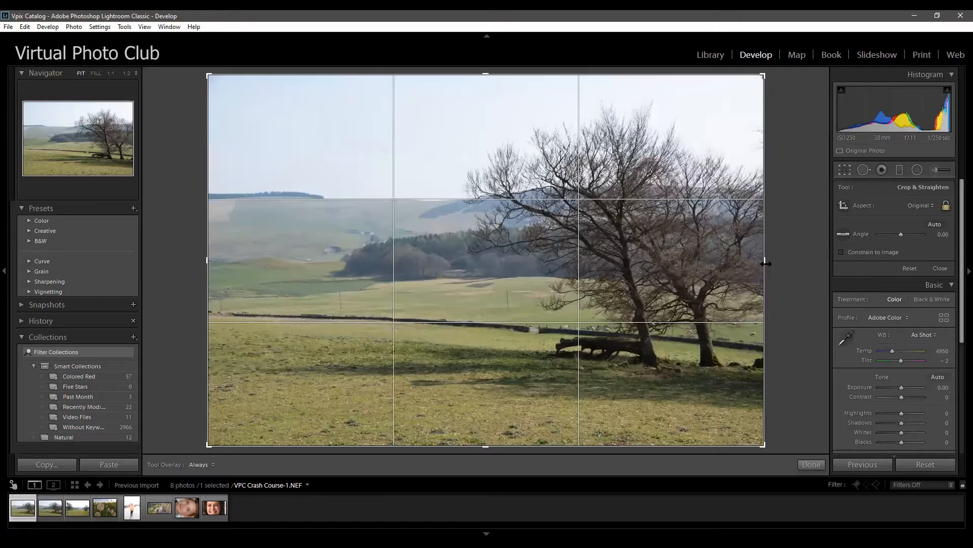
pyautogui.moveTo(766, 264)
pyautogui.mouseDown()
pyautogui.moveTo(699, 259)
pyautogui.moveTo(773, 254)
pyautogui.mouseUp()
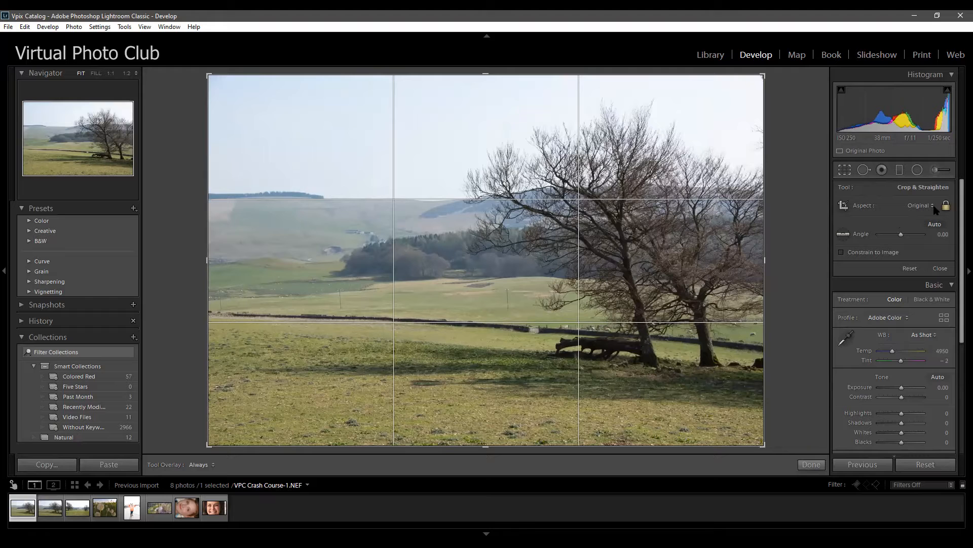
pyautogui.moveTo(765, 263); pyautogui.dragTo(785, 249)
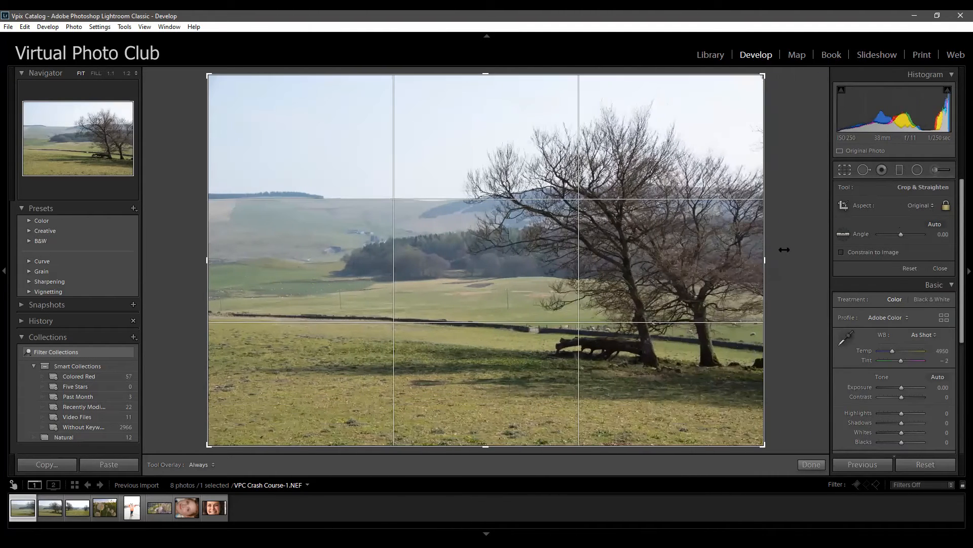
# Unlock the crop aspect ratio, try a freeform crop to a narrow portrait area of the distant hills, and undo it
pyautogui.click(945, 207)
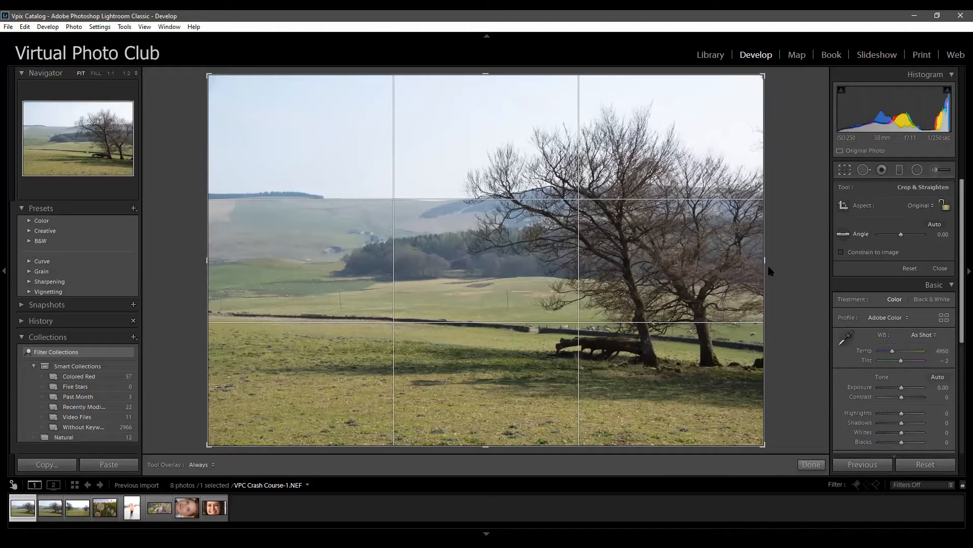
pyautogui.moveTo(767, 258)
pyautogui.mouseDown()
pyautogui.moveTo(652, 262)
pyautogui.moveTo(771, 246)
pyautogui.mouseUp()
pyautogui.moveTo(483, 446); pyautogui.dragTo(486, 380)
pyautogui.moveTo(764, 140); pyautogui.dragTo(540, 161)
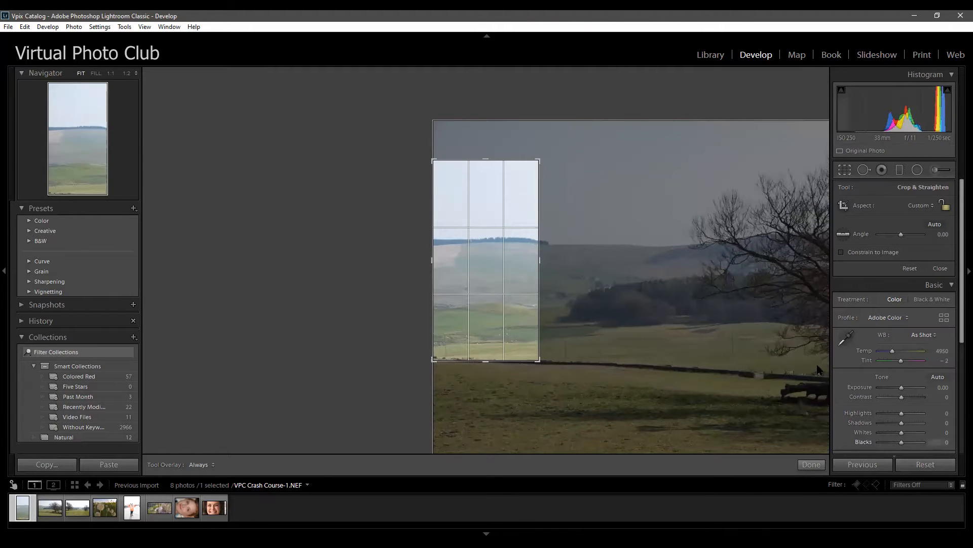
pyautogui.hotkey('ctrl', 'z')
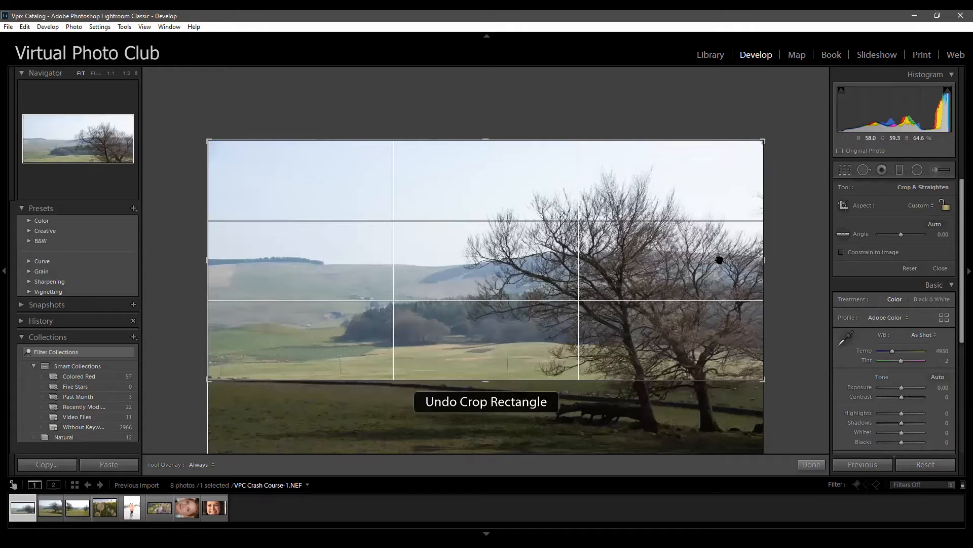
pyautogui.hotkey('ctrl', 'z')
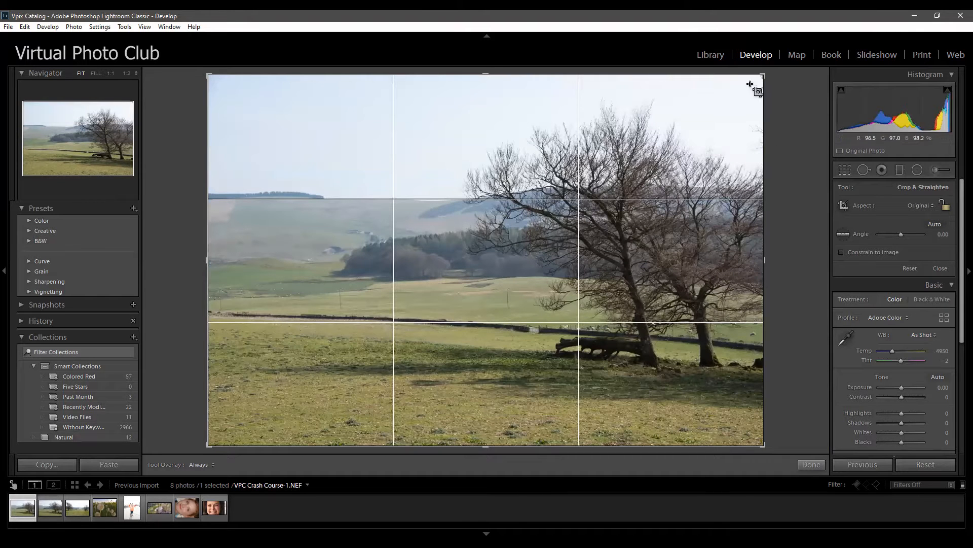
# Try a wide custom crop over the lower-left field with its aspect ratio locked, and undo it back to the full frame
pyautogui.moveTo(750, 84); pyautogui.dragTo(728, 159)
pyautogui.click(945, 205)
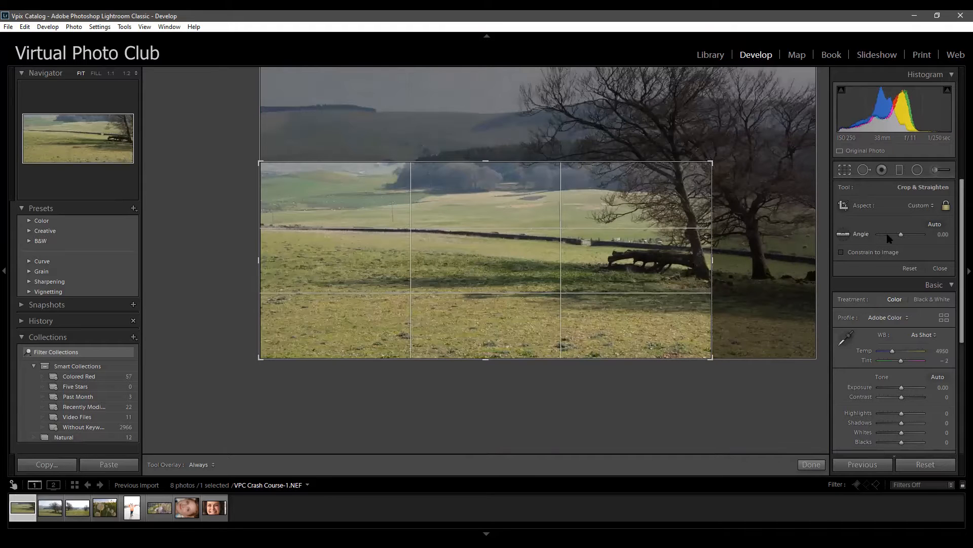
pyautogui.hotkey('ctrl', 'z')
pyautogui.hotkey('ctrl', 'z')
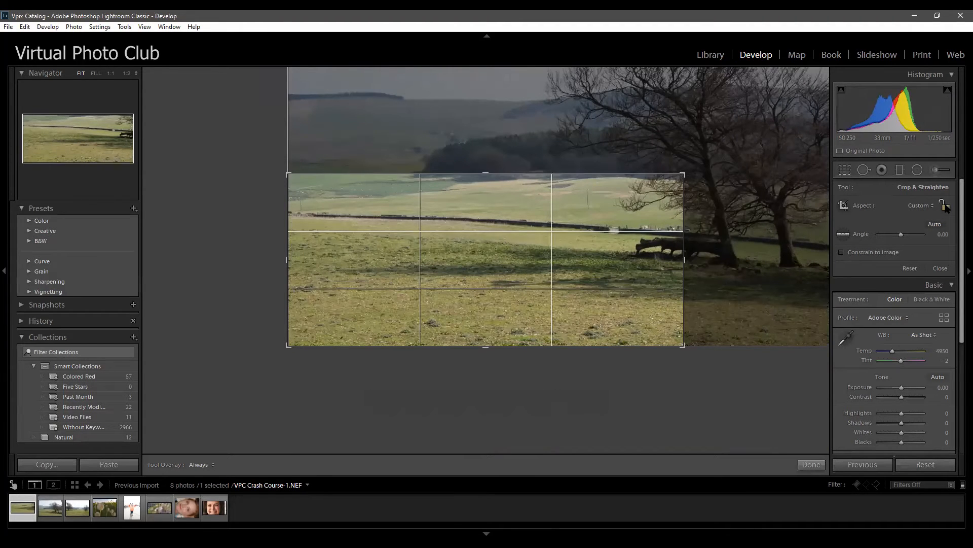
pyautogui.hotkey('ctrl', 'z')
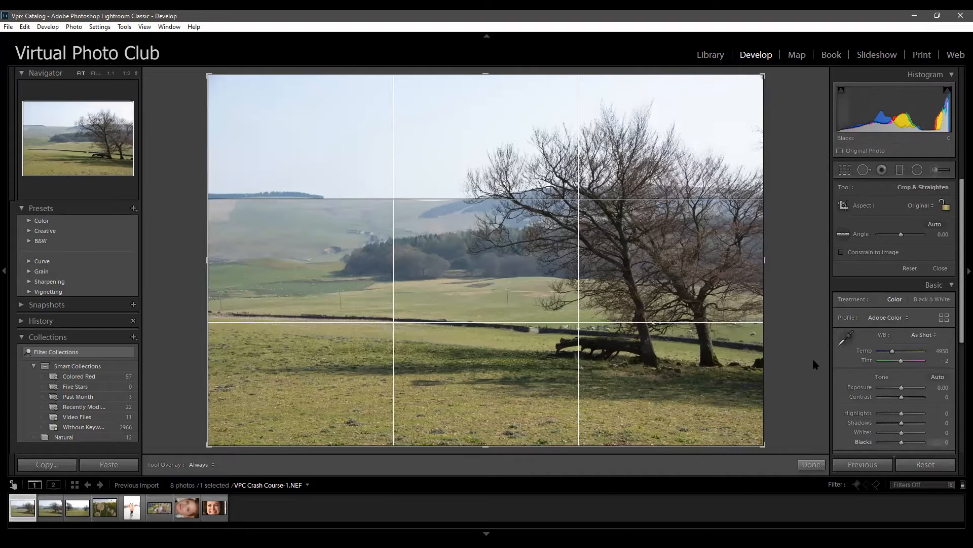
# Try a square 1 x 1 crop on the landscape and shift the photo slightly within it
pyautogui.click(932, 206)
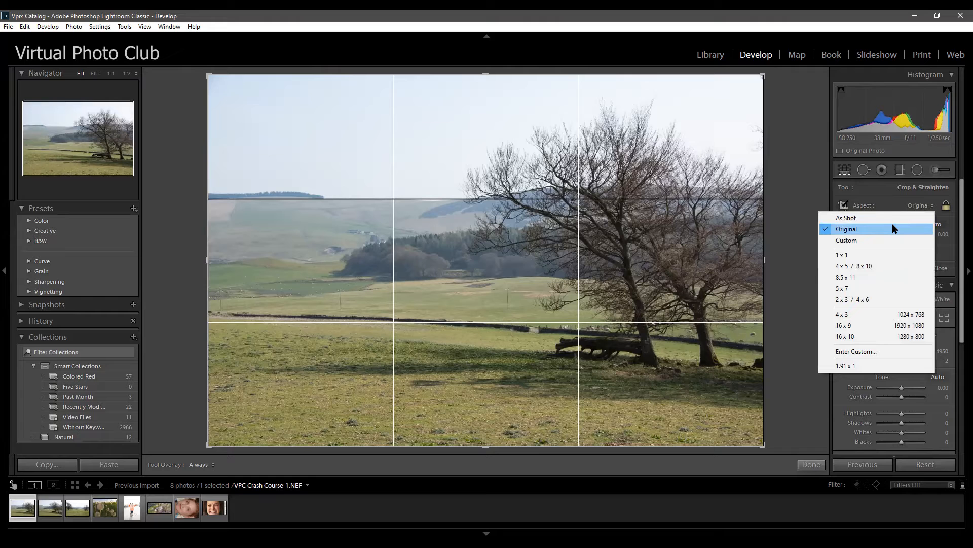
pyautogui.click(848, 256)
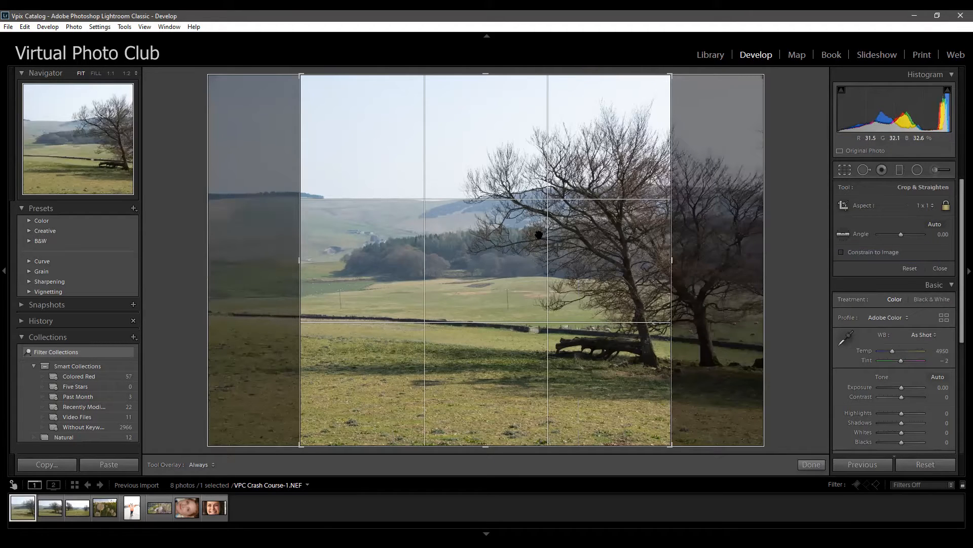
pyautogui.moveTo(538, 236); pyautogui.dragTo(533, 238)
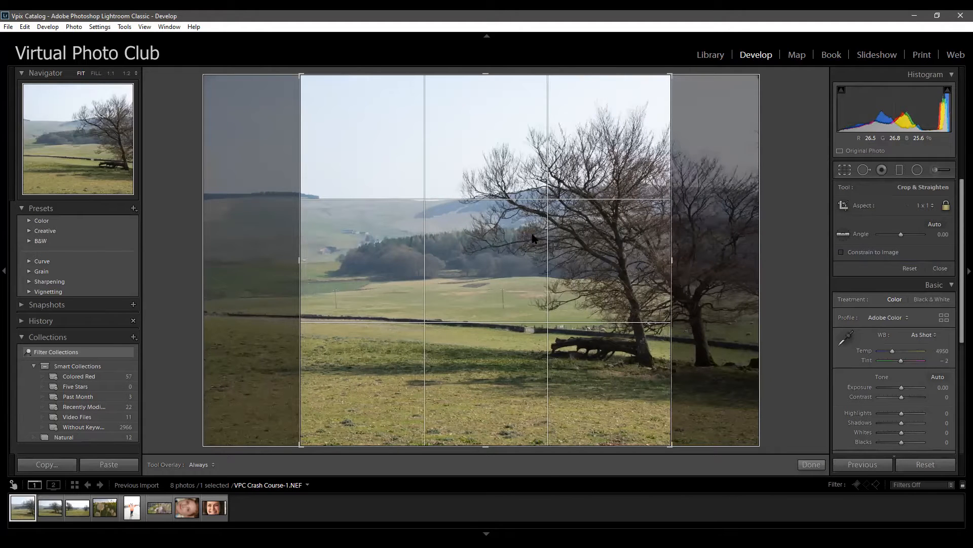
# Try a 5 x 7 portrait crop, reposition the photo so both trees are framed, and apply it
pyautogui.click(931, 207)
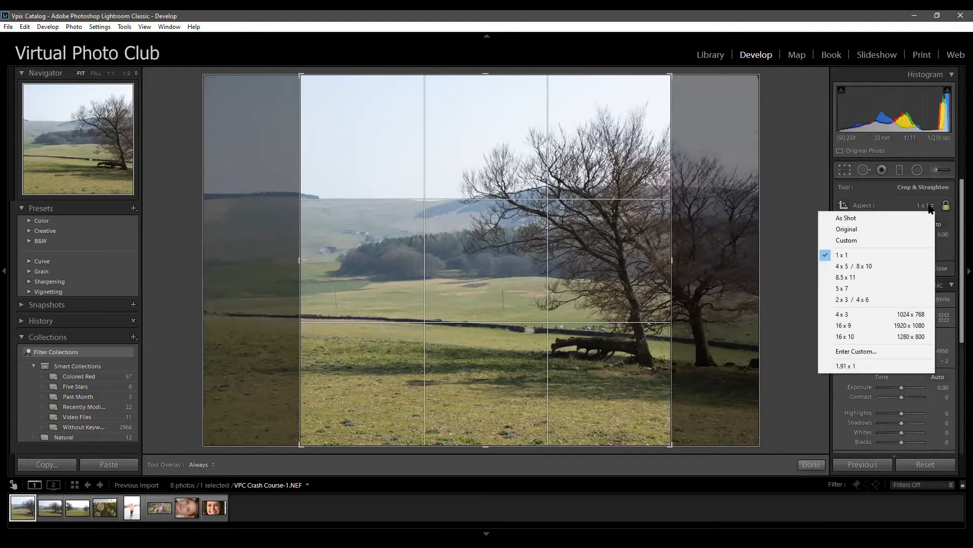
pyautogui.click(858, 290)
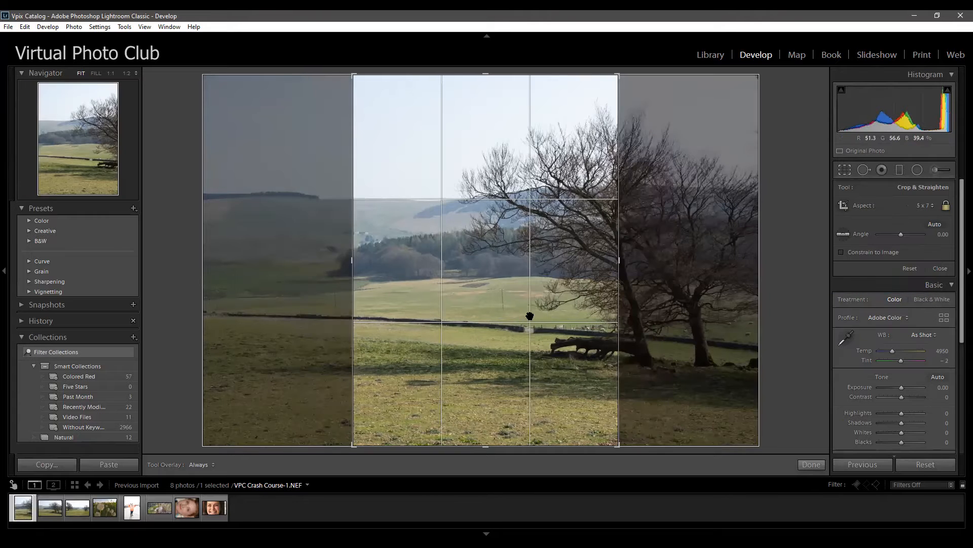
pyautogui.moveTo(533, 259); pyautogui.dragTo(394, 262)
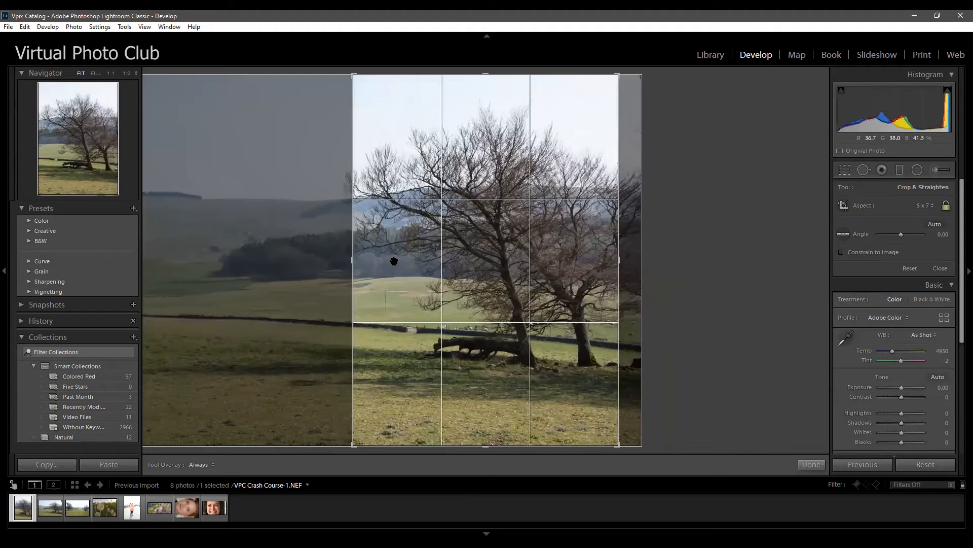
pyautogui.press('Return')
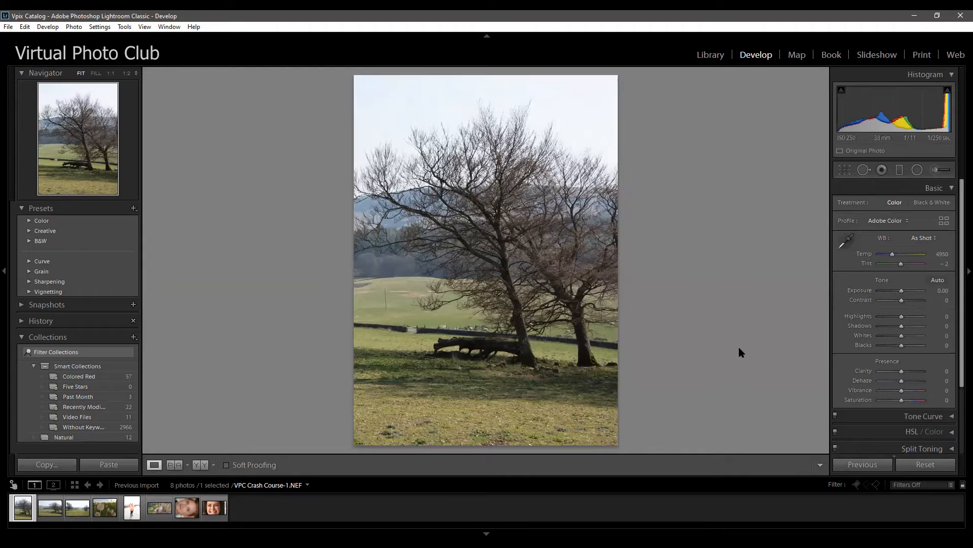
# Undo the 5 x 7 and 1 x 1 crops back to the full frame
pyautogui.hotkey('ctrl', 'z')
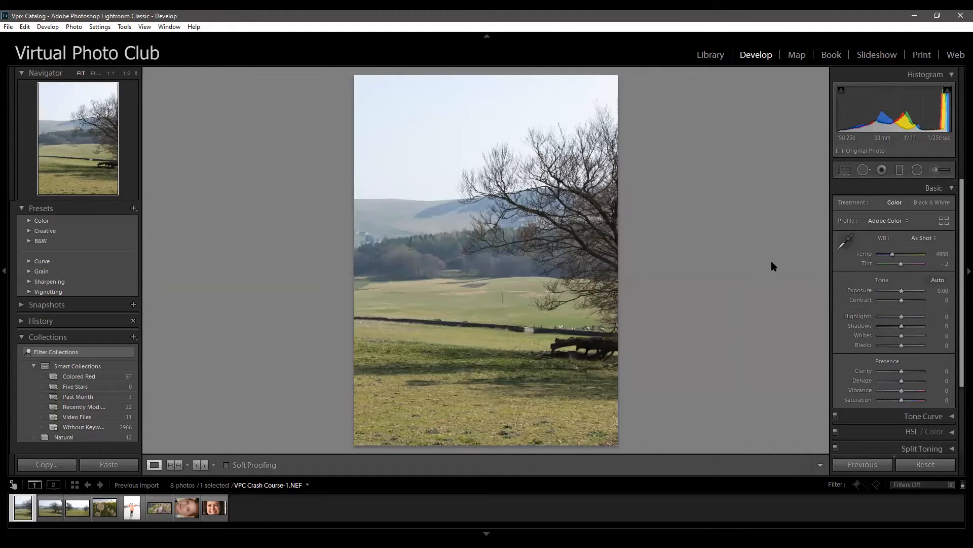
pyautogui.hotkey('ctrl', 'z')
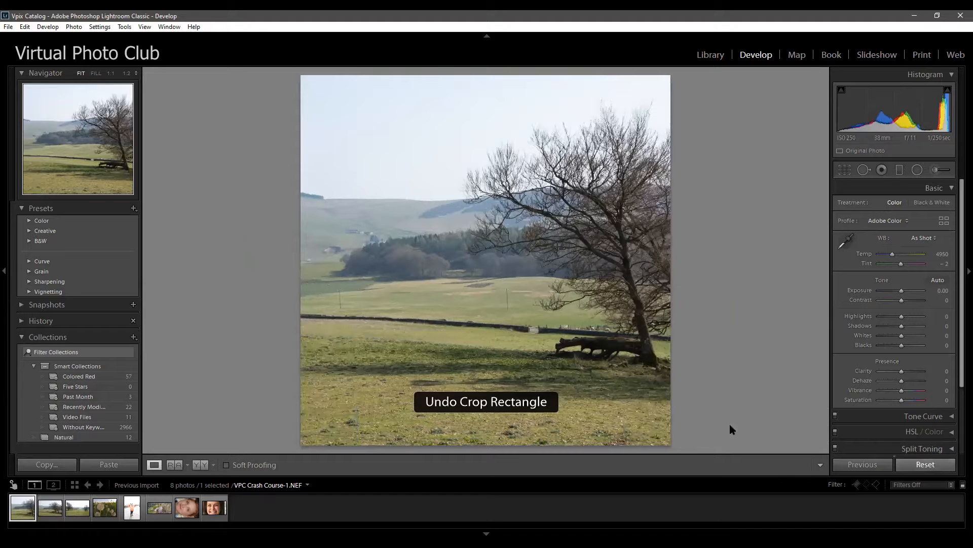
pyautogui.hotkey('ctrl', 'z')
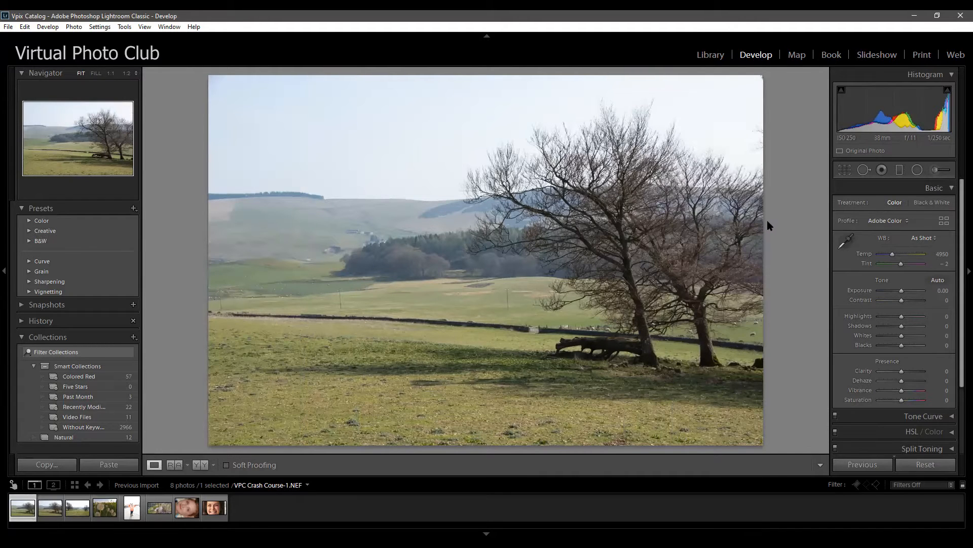
# Reopen Crop & Straighten, try a 5 x 7 landscape crop, and reset the photo to its full frame
pyautogui.click(843, 171)
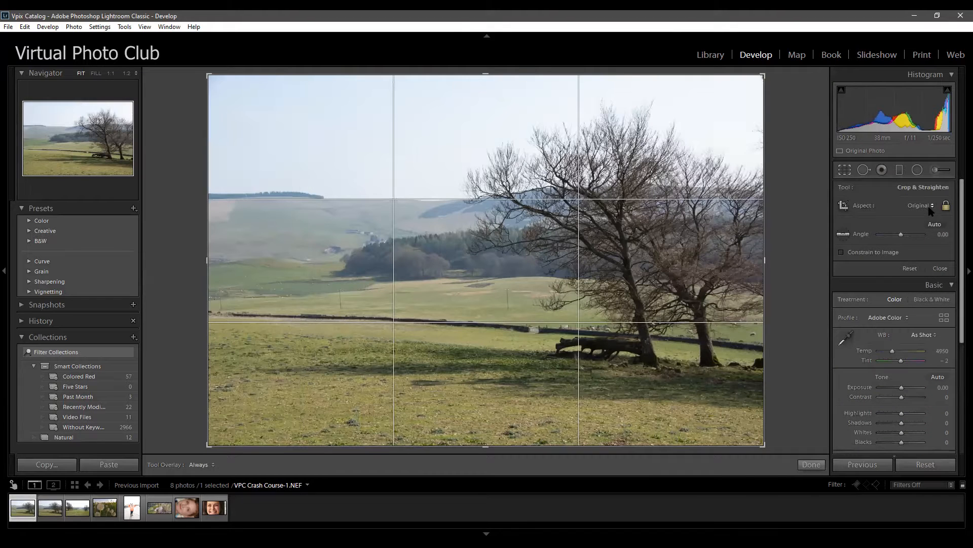
pyautogui.click(931, 208)
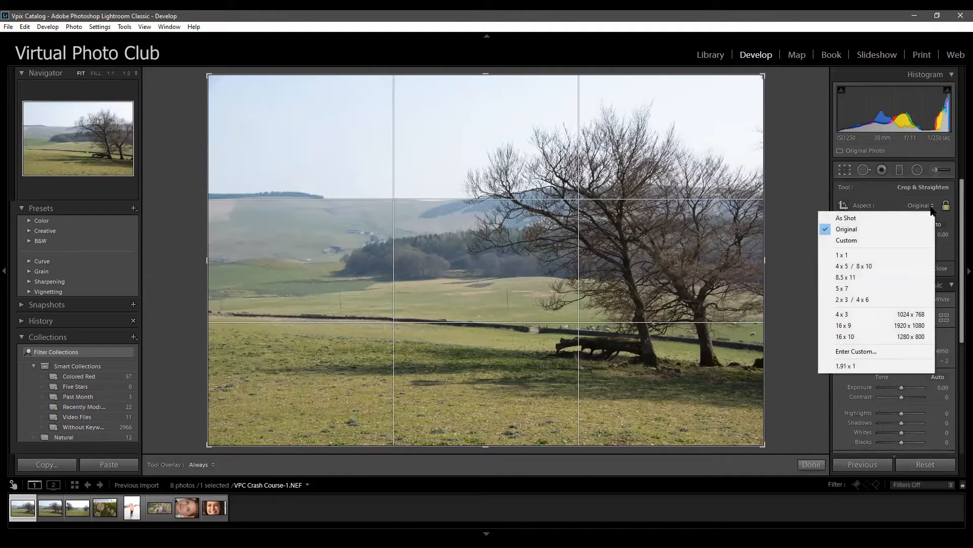
pyautogui.click(857, 289)
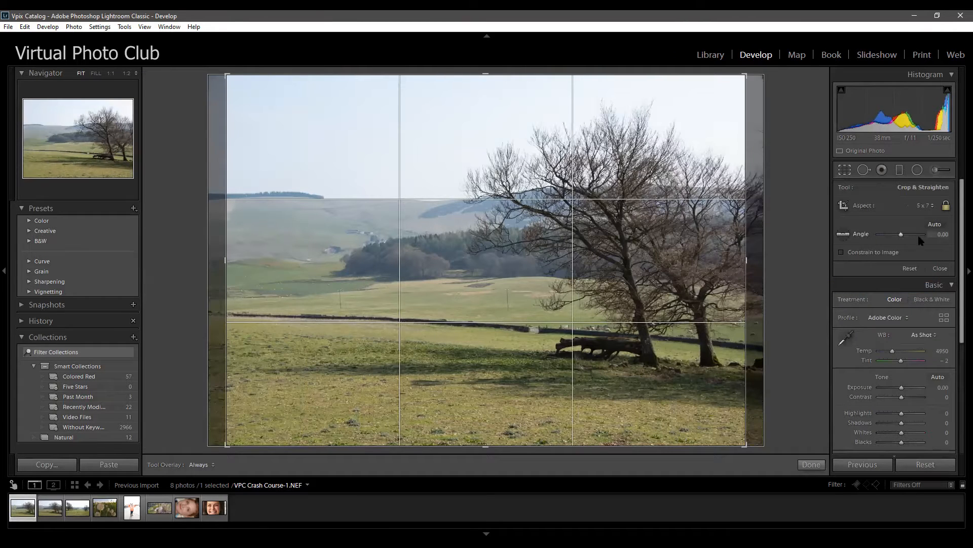
pyautogui.click(932, 207)
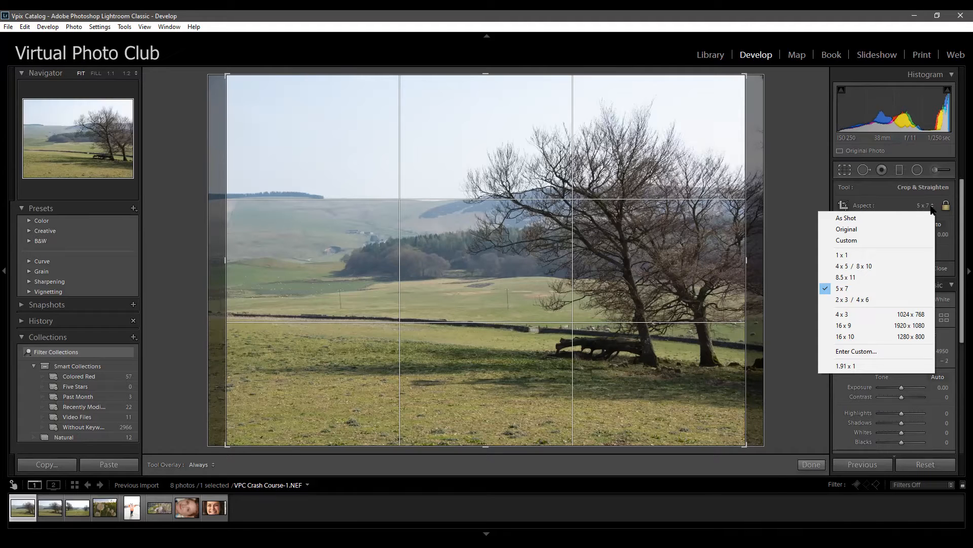
pyautogui.click(882, 289)
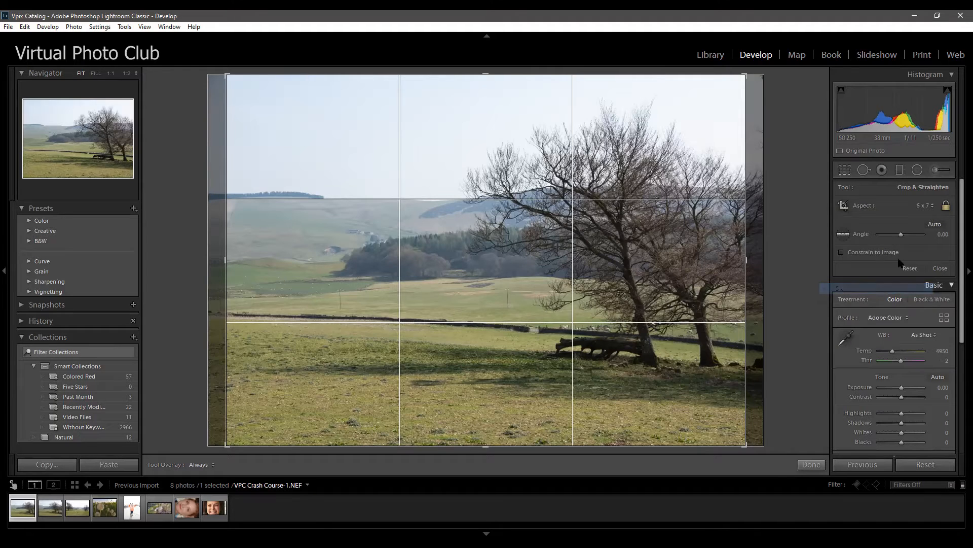
pyautogui.click(940, 469)
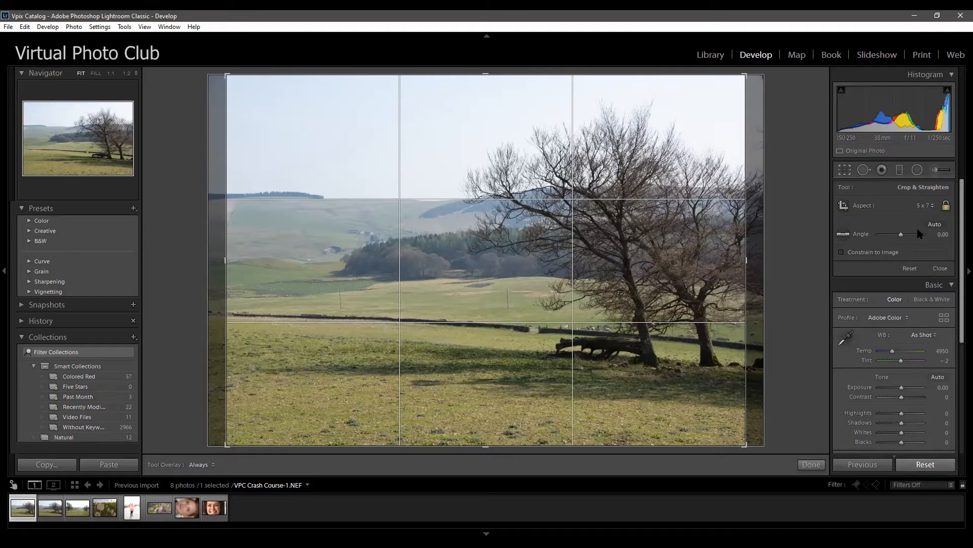
pyautogui.click(845, 170)
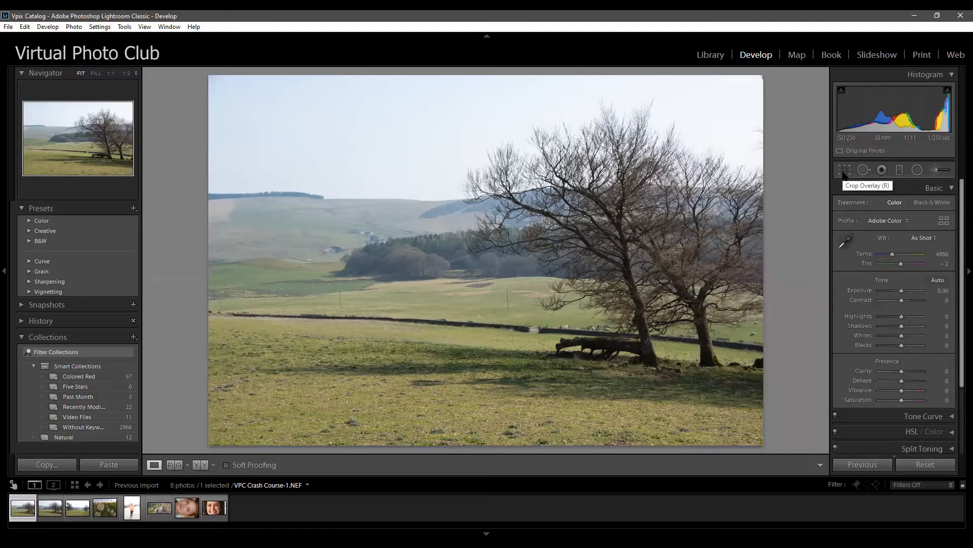
# Crop the landscape at 5 x 7, shrink the crop from its upper-right corner, and reposition the photo with the larger tree inside
pyautogui.click(845, 171)
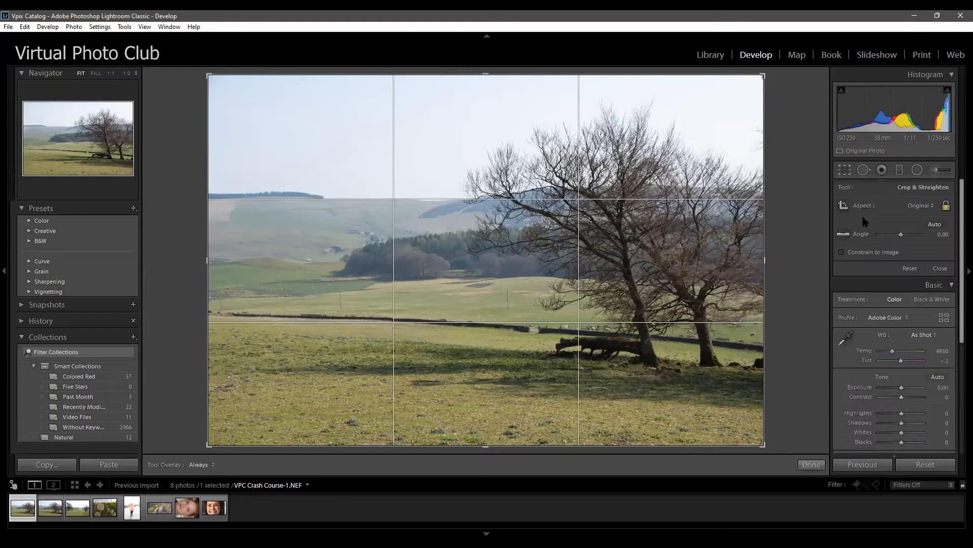
pyautogui.click(932, 208)
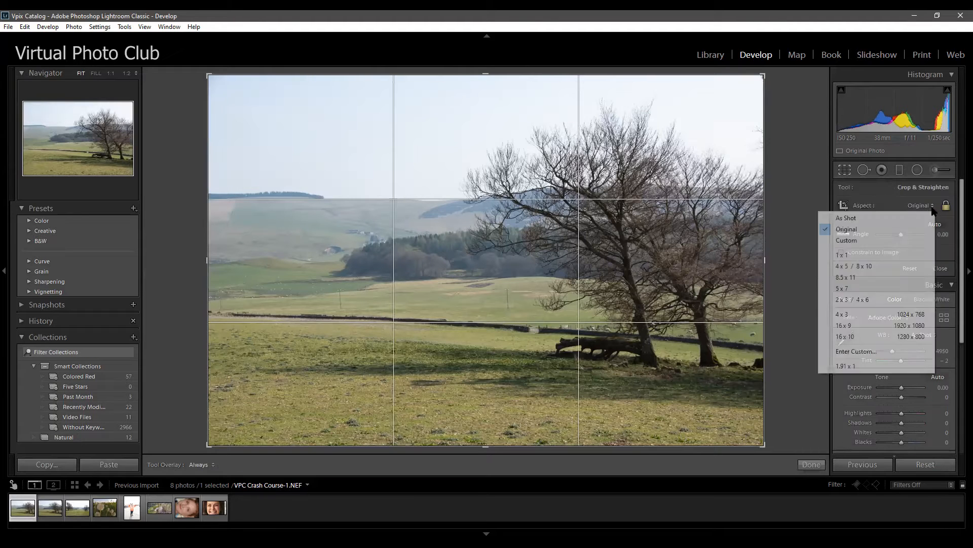
pyautogui.click(862, 289)
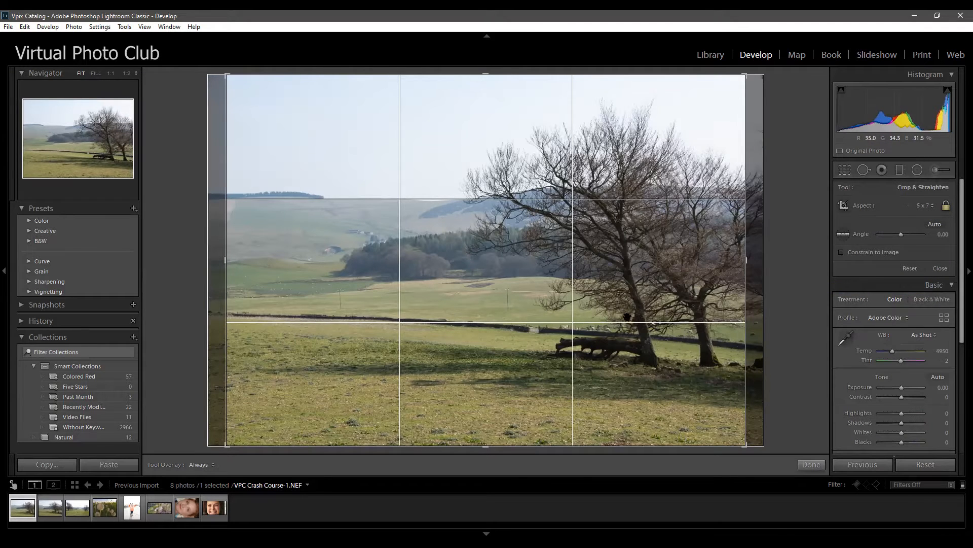
pyautogui.moveTo(541, 285)
pyautogui.mouseDown()
pyautogui.moveTo(522, 286)
pyautogui.moveTo(515, 303)
pyautogui.moveTo(556, 291)
pyautogui.mouseUp()
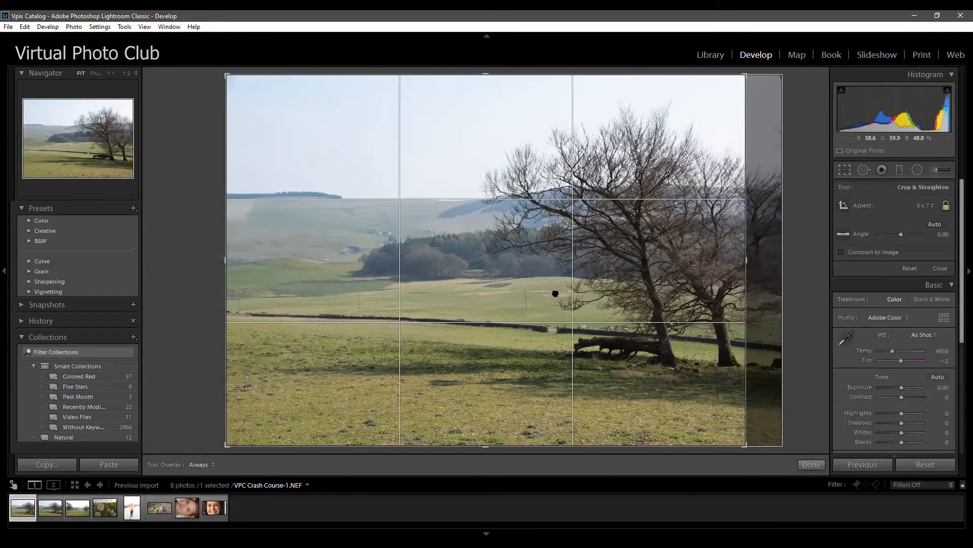
pyautogui.moveTo(749, 75); pyautogui.dragTo(747, 100)
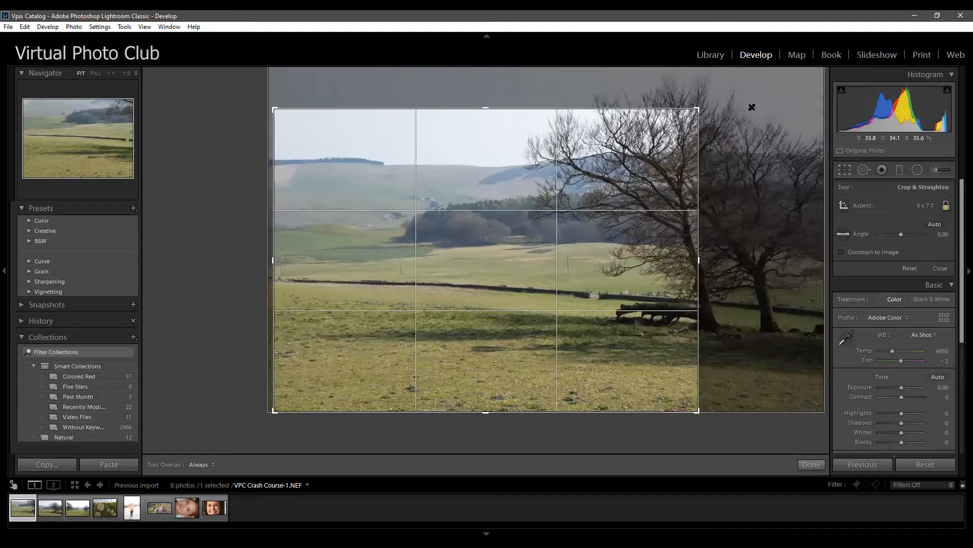
pyautogui.moveTo(553, 257)
pyautogui.mouseDown()
pyautogui.moveTo(517, 278)
pyautogui.moveTo(558, 250)
pyautogui.moveTo(541, 261)
pyautogui.mouseUp()
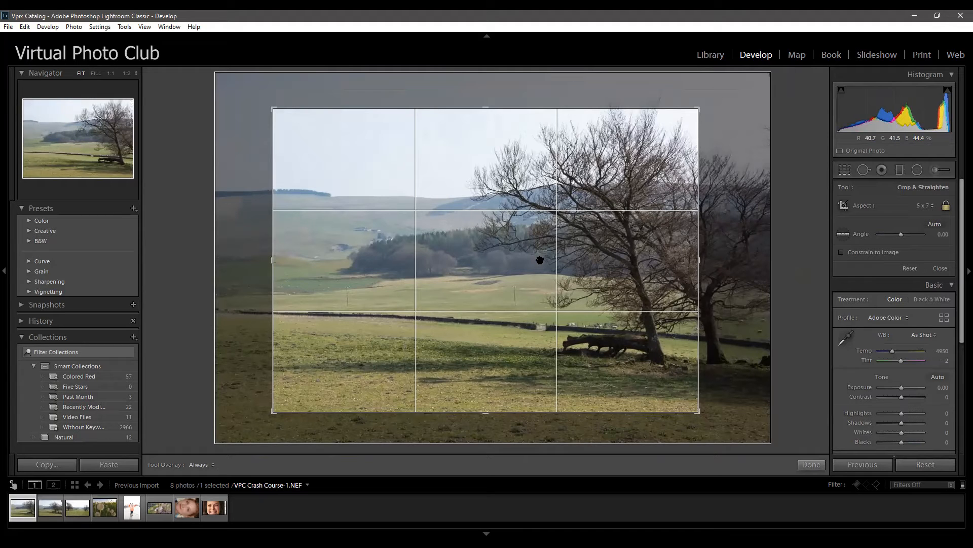
pyautogui.moveTo(540, 260); pyautogui.dragTo(536, 260)
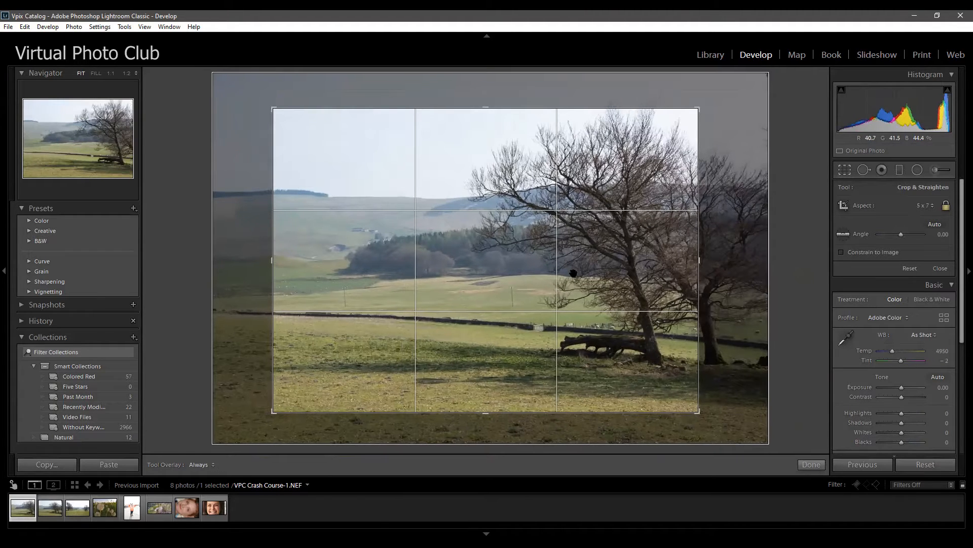
# Change the crop ratio to 2 x 3 / 4 x 6, shift the photo slightly down within it, and apply the crop
pyautogui.click(930, 206)
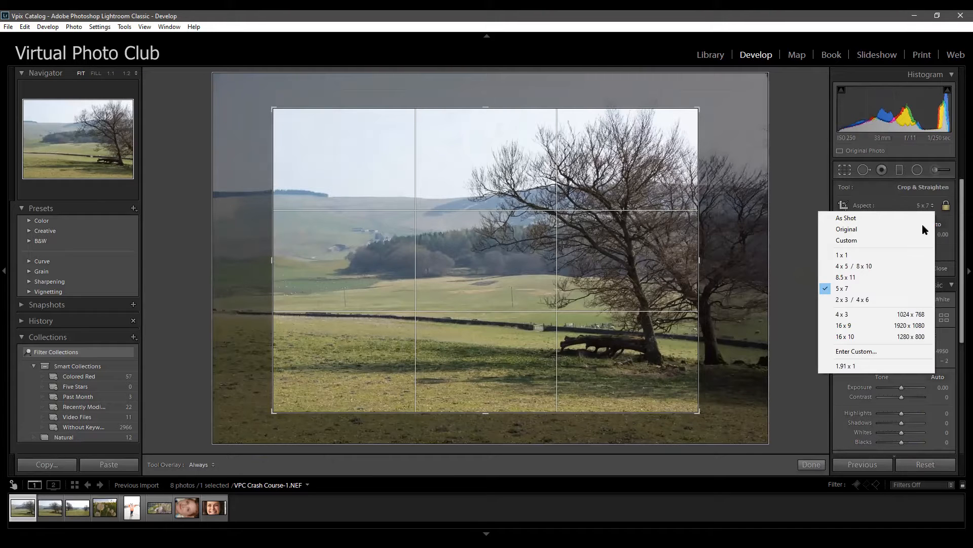
pyautogui.click(885, 301)
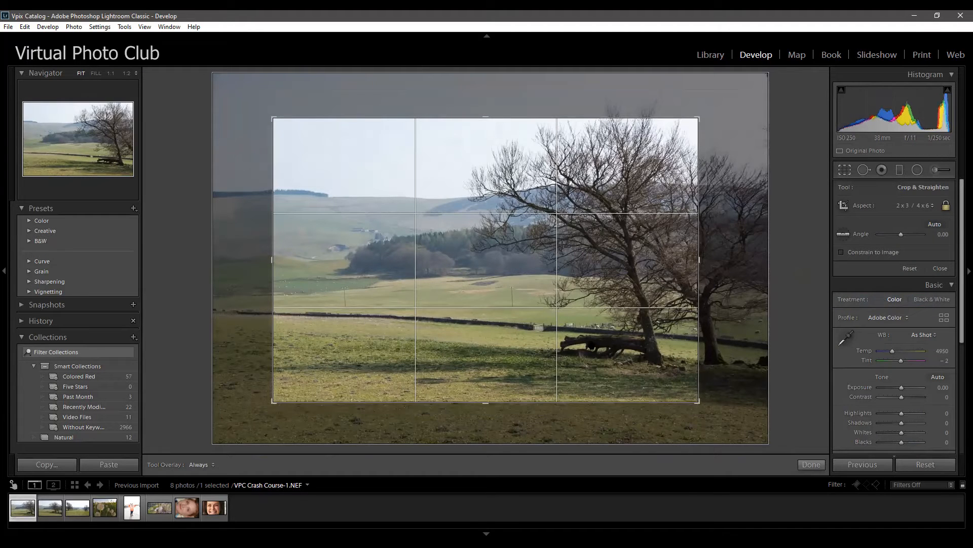
pyautogui.moveTo(527, 241)
pyautogui.mouseDown()
pyautogui.moveTo(500, 259)
pyautogui.moveTo(526, 252)
pyautogui.mouseUp()
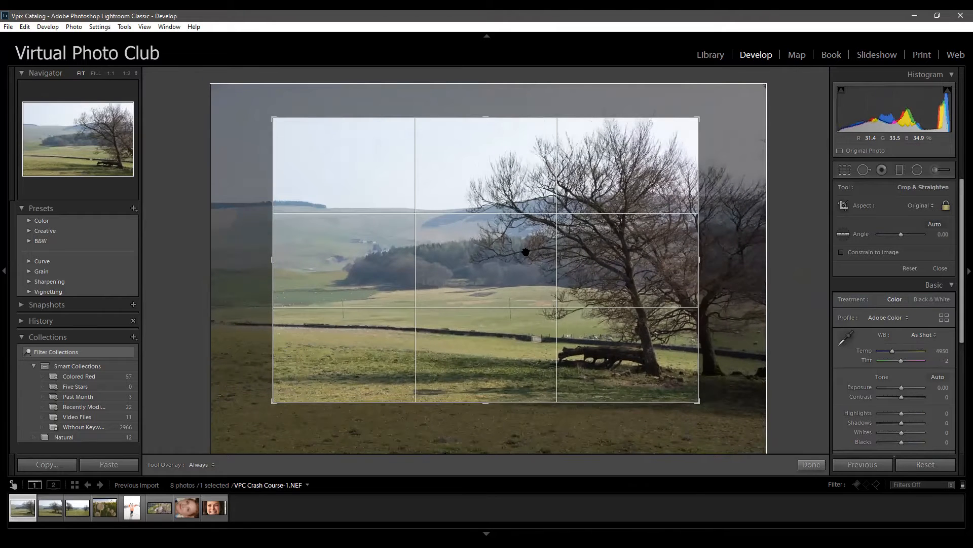
pyautogui.press('Return')
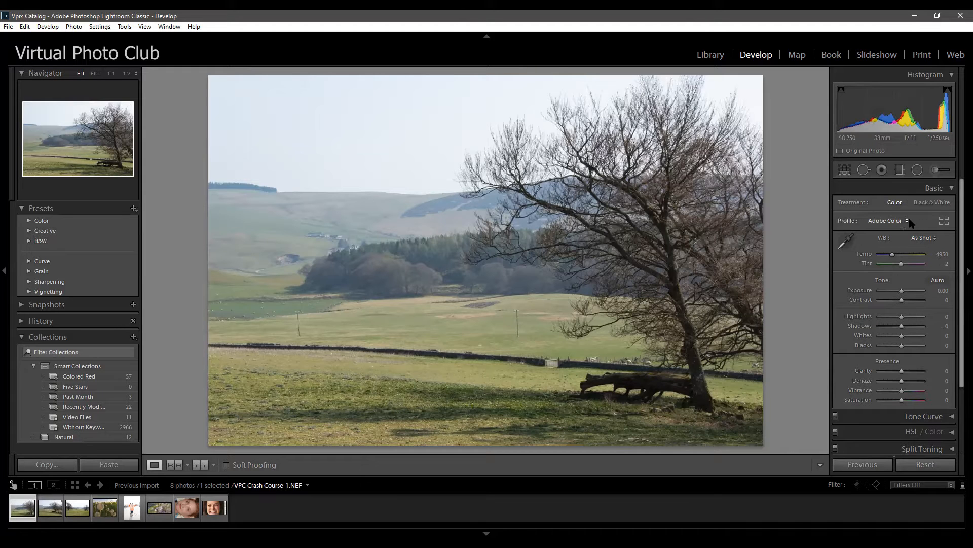
# Reopen the crop, undo the last repositioning of the photo, and show the available aspect ratios
pyautogui.press('r')
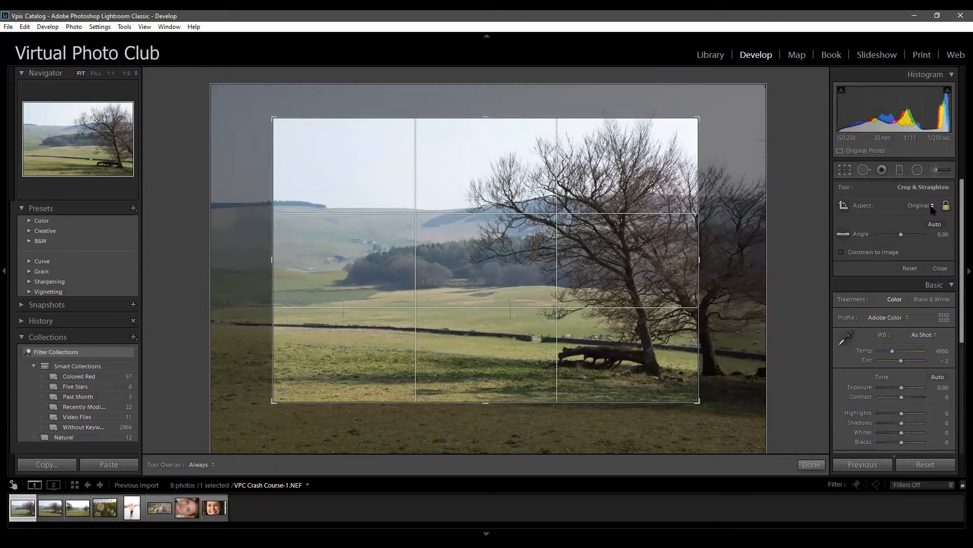
pyautogui.click(931, 207)
pyautogui.click(925, 198)
pyautogui.hotkey('ctrl', 'z')
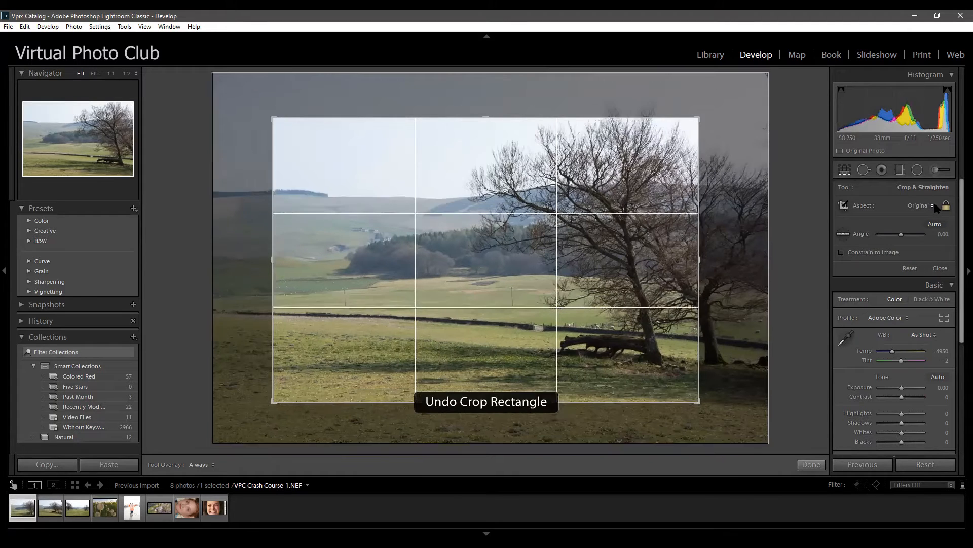
pyautogui.click(930, 212)
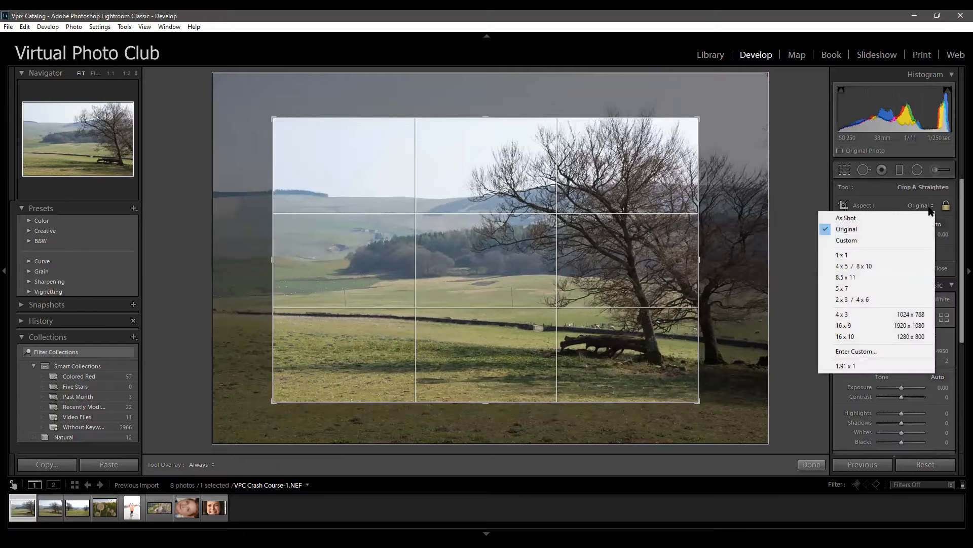
# Set the crop aspect ratio to As Shot and rotate the crop angle to about -1.25
pyautogui.click(875, 216)
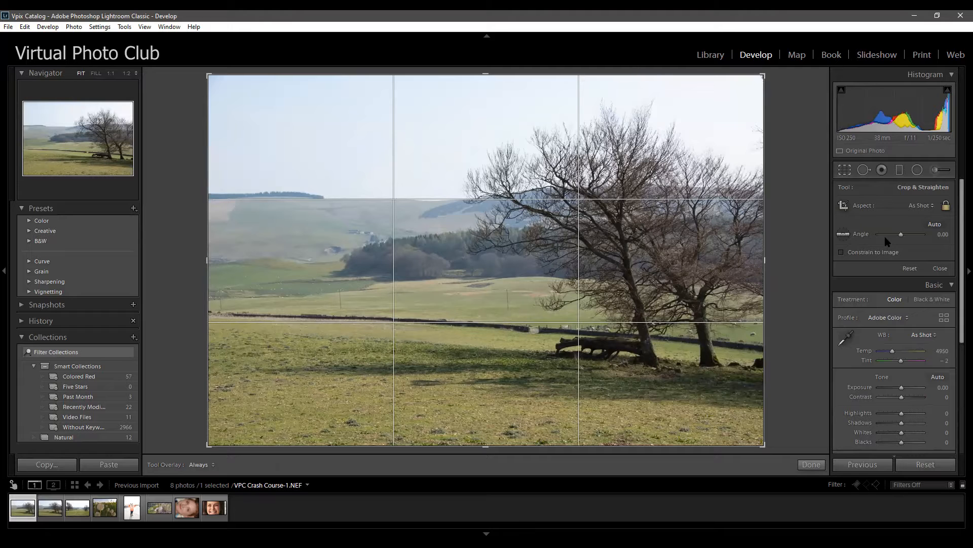
pyautogui.moveTo(901, 235); pyautogui.dragTo(901, 235)
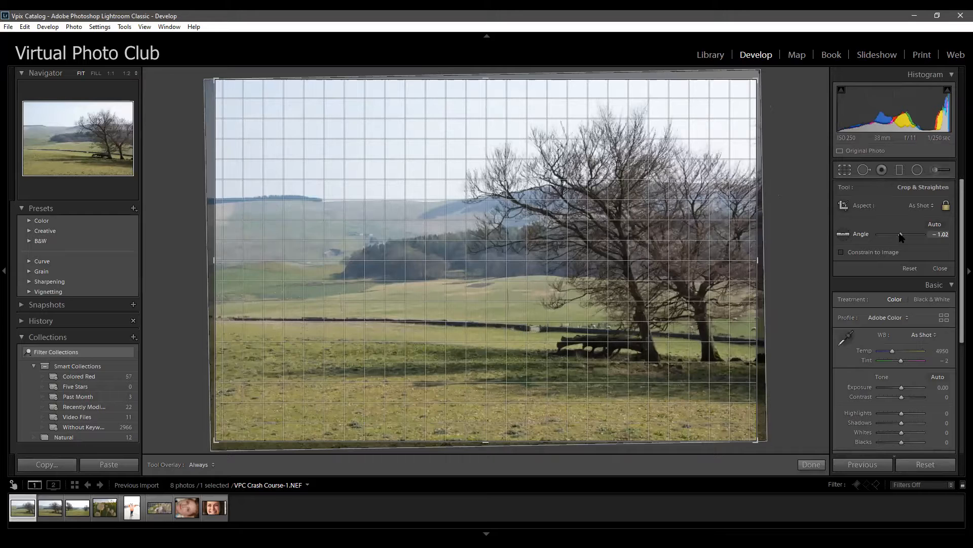
pyautogui.moveTo(900, 233); pyautogui.dragTo(900, 235)
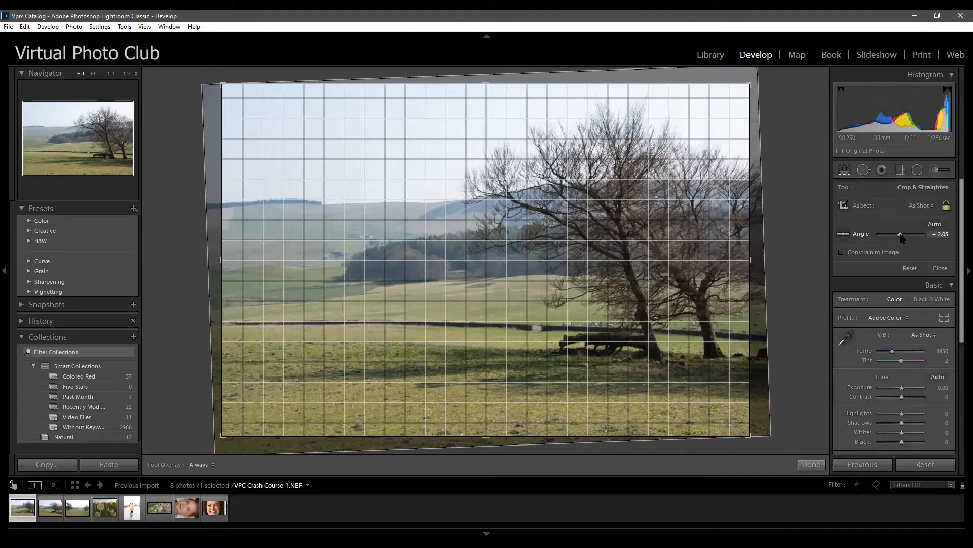
pyautogui.moveTo(901, 238); pyautogui.dragTo(901, 238)
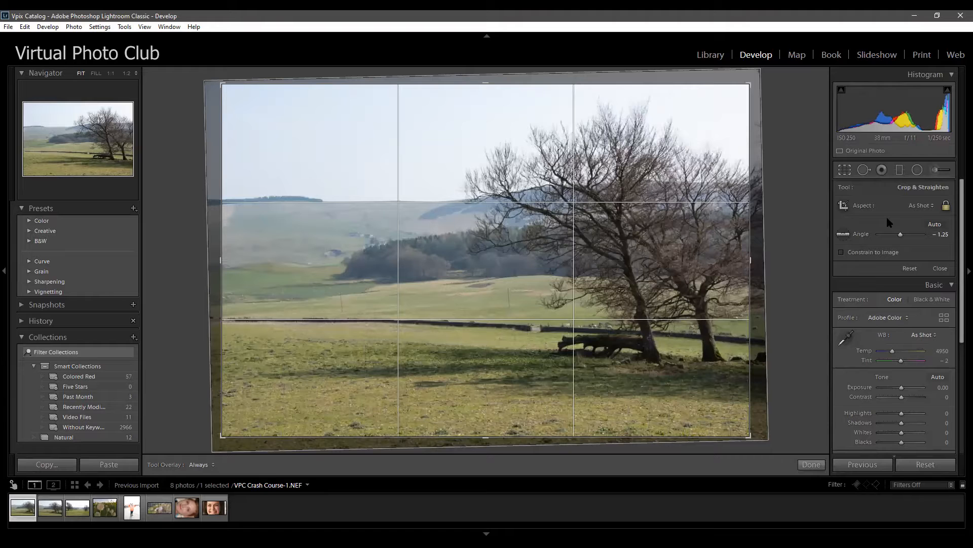
# Readjust the crop angle freehand to about 1.85
pyautogui.scroll(-2, 908, 284)
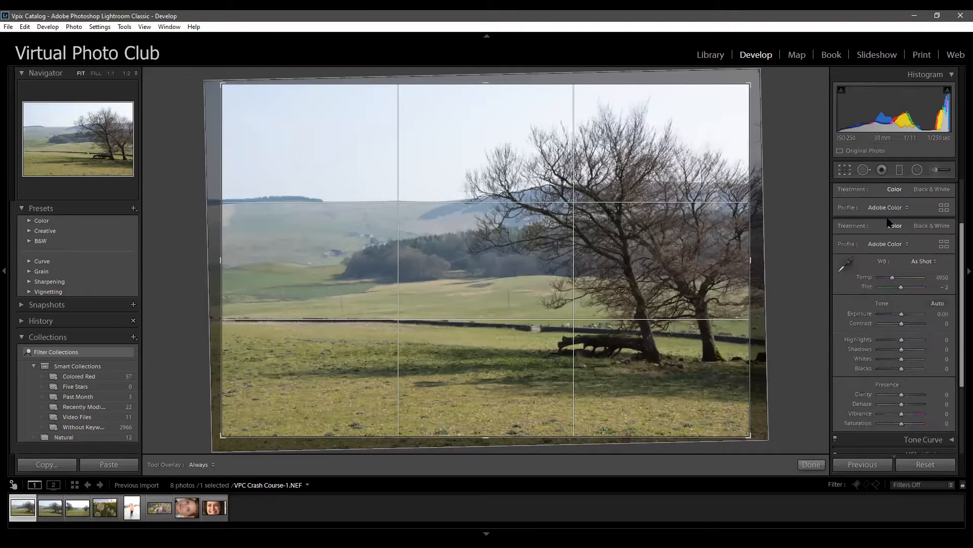
pyautogui.scroll(1, 924, 343)
pyautogui.scroll(-3, 924, 343)
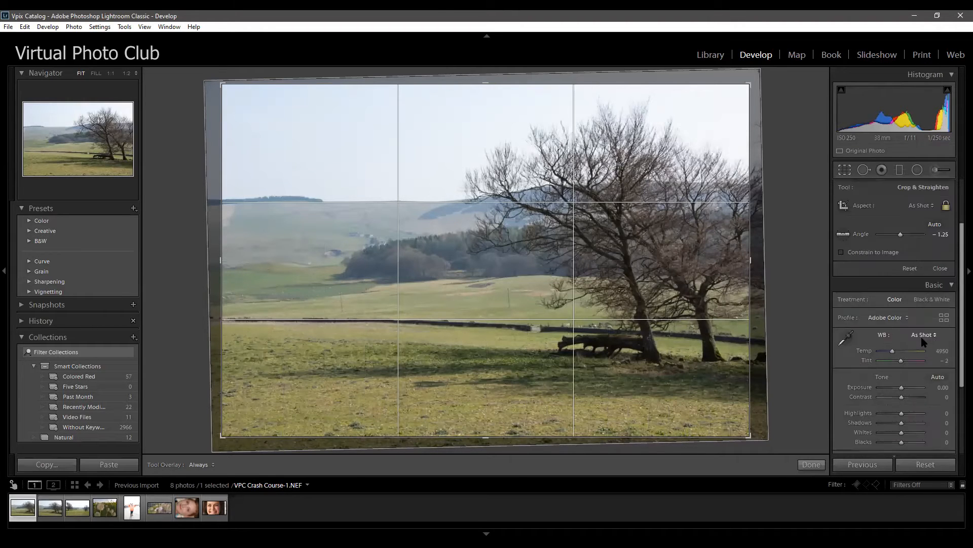
pyautogui.scroll(2, 924, 343)
pyautogui.moveTo(901, 239); pyautogui.dragTo(901, 238)
pyautogui.moveTo(901, 237); pyautogui.dragTo(905, 254)
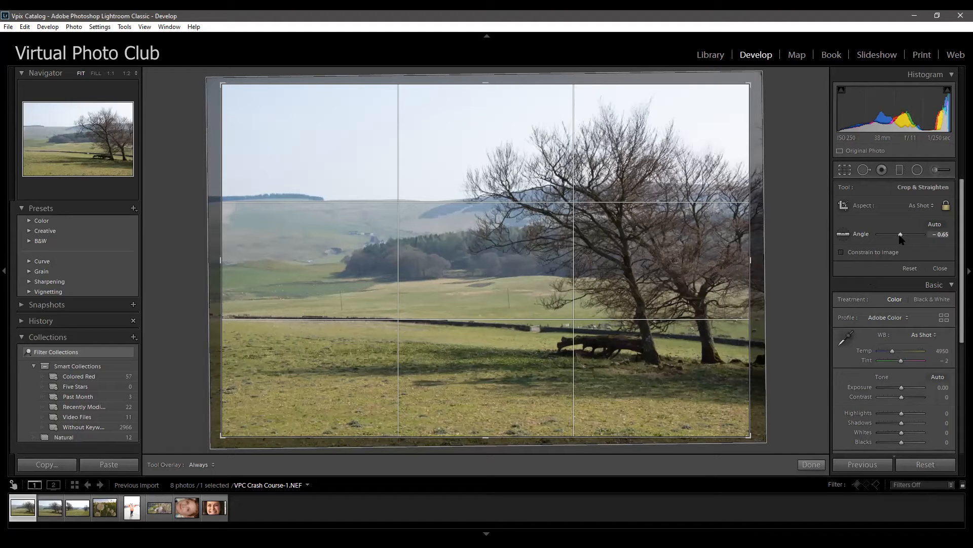
pyautogui.moveTo(901, 236); pyautogui.dragTo(903, 236)
# Enter an exact crop angle of 2, followed by 10
pyautogui.click(945, 236)
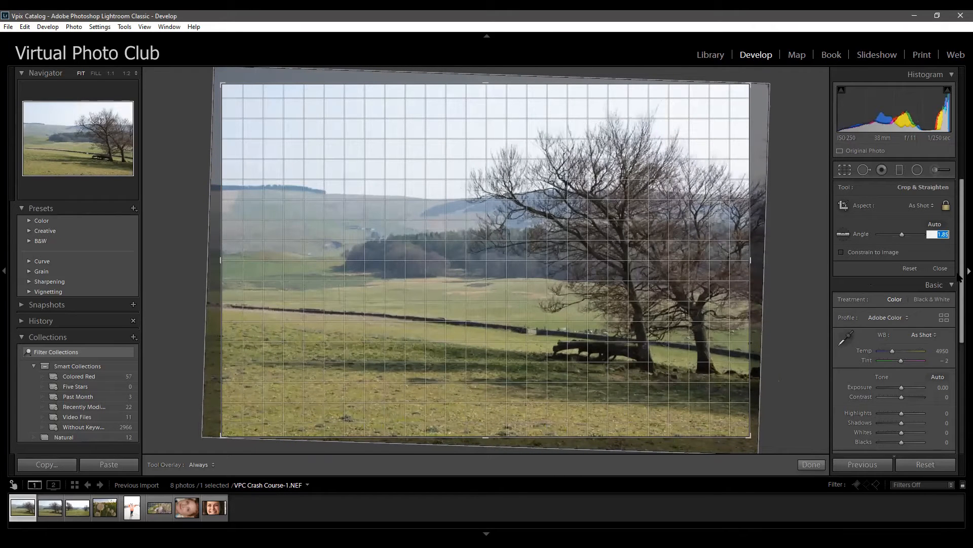
pyautogui.write('2')
pyautogui.press('Return')
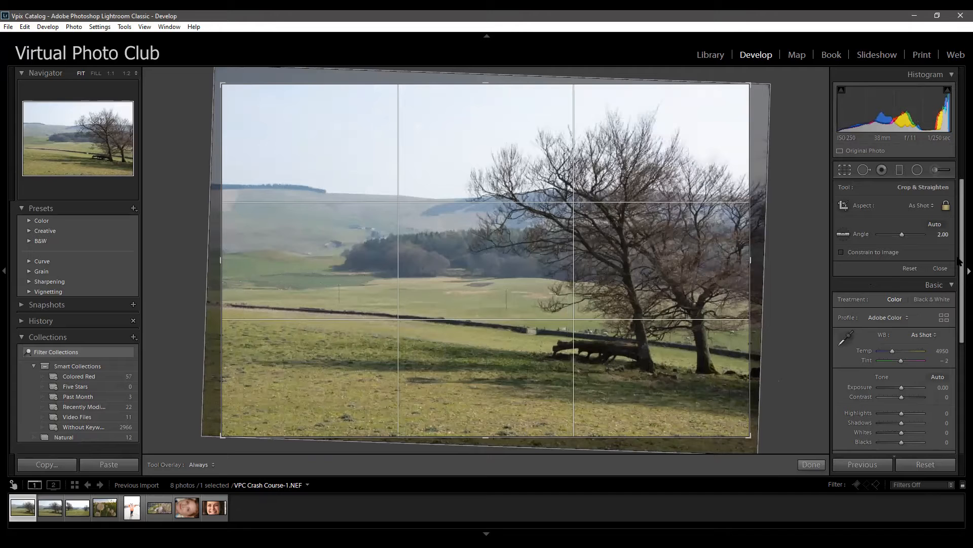
pyautogui.click(943, 234)
pyautogui.write('10')
pyautogui.press('Return')
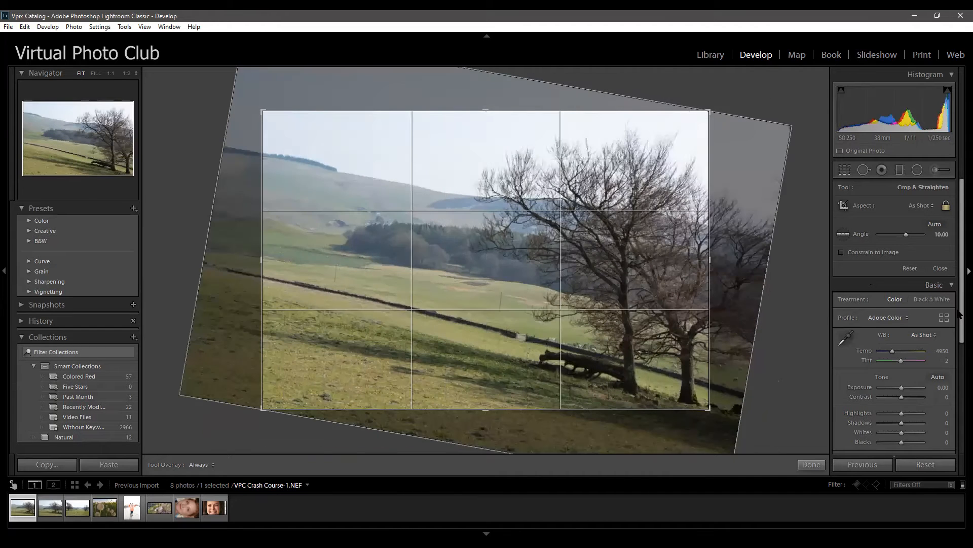
# Scrub the crop angle down to about -0.80 and enter 0 to level the photo
pyautogui.click(942, 234)
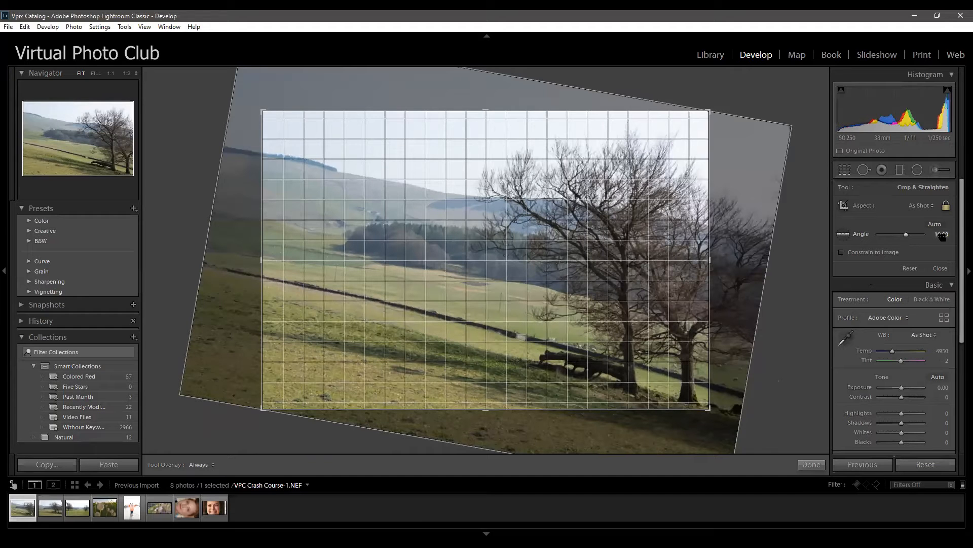
pyautogui.moveTo(942, 236); pyautogui.dragTo(884, 236)
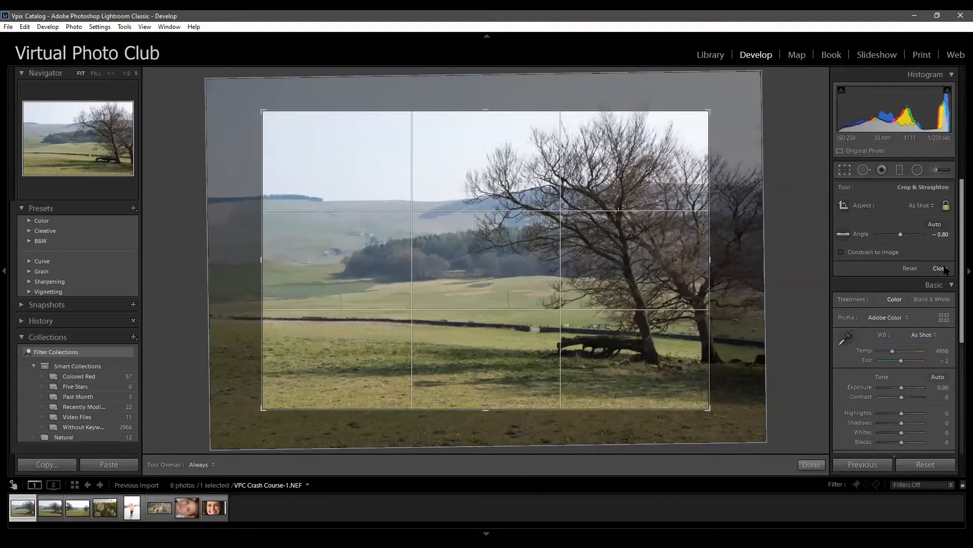
pyautogui.click(943, 234)
pyautogui.write('0')
pyautogui.press('Return')
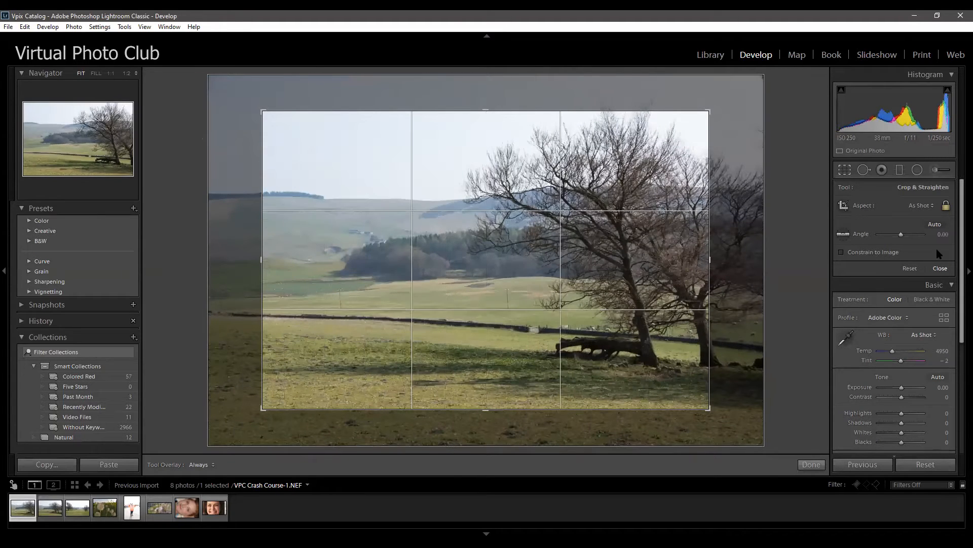
# Try a crop angle of 20 and a freehand angle change, resetting the angle to its default after each
pyautogui.click(942, 234)
pyautogui.write('20')
pyautogui.press('Return')
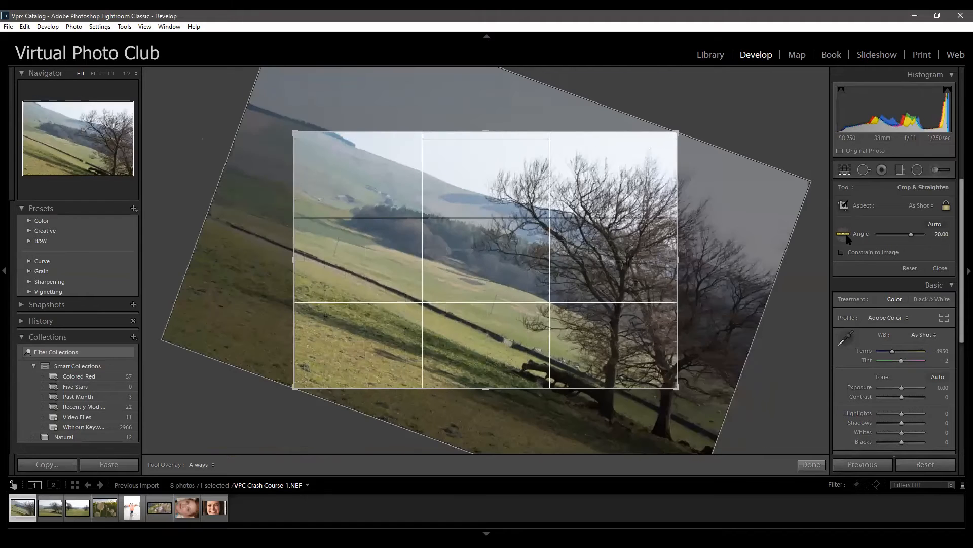
pyautogui.doubleClick(865, 236)
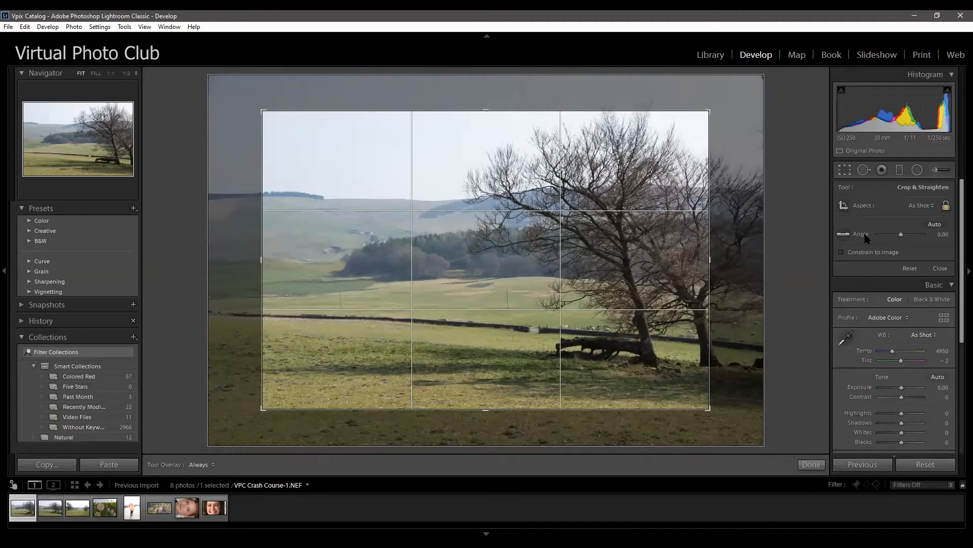
pyautogui.moveTo(945, 237); pyautogui.dragTo(906, 239)
pyautogui.doubleClick(905, 238)
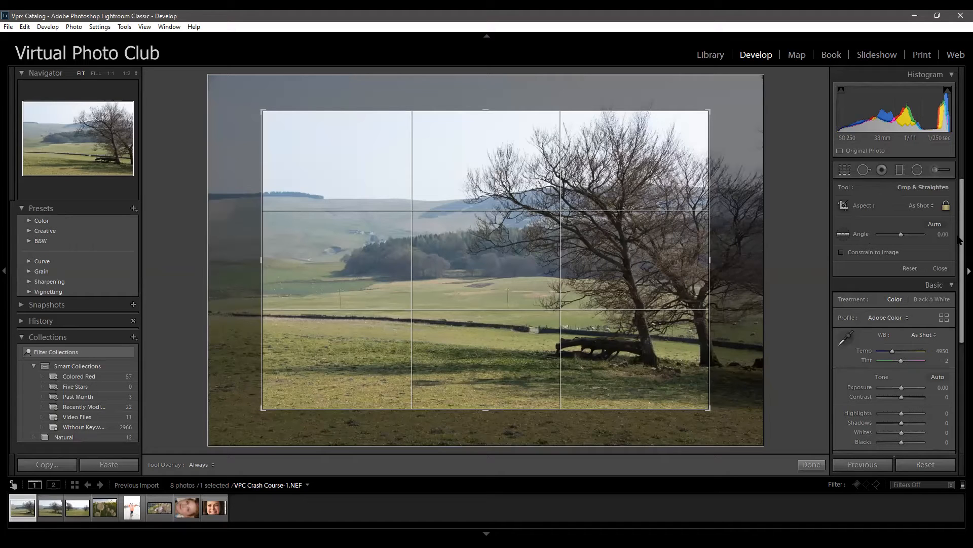
# Reset all of the photo's develop settings and exit the Crop & Straighten tool
pyautogui.click(925, 465)
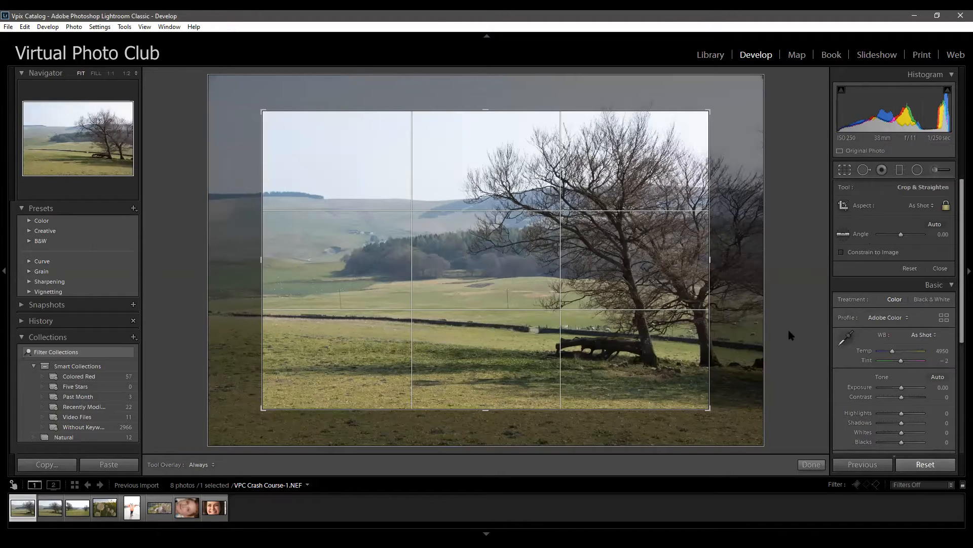
pyautogui.click(846, 173)
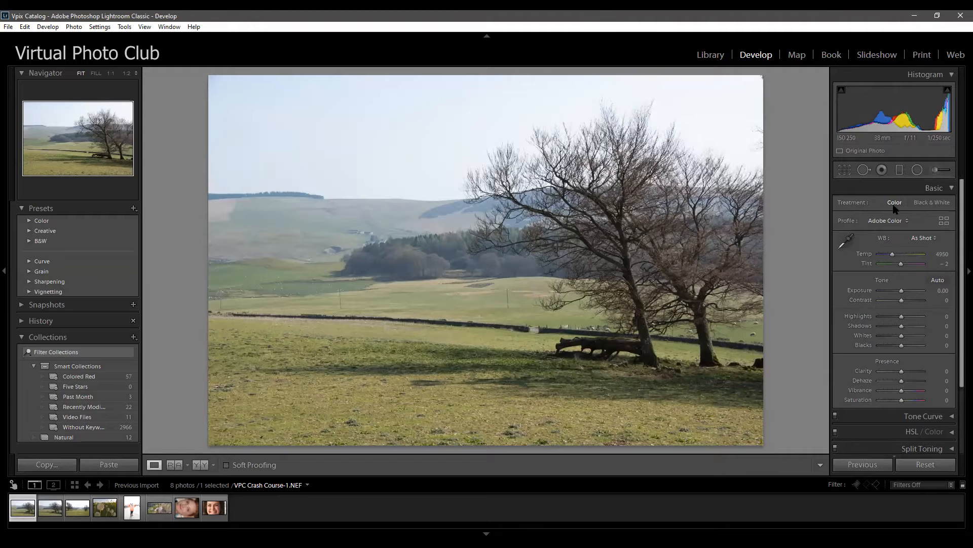
# Try the Black & White treatment on the landscape photo and return it to Color
pyautogui.click(938, 208)
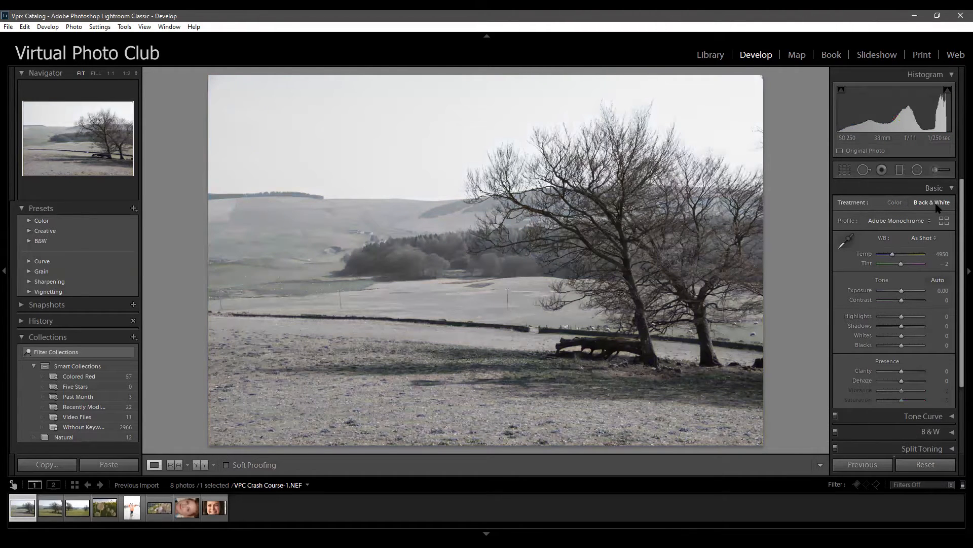
pyautogui.click(896, 203)
pyautogui.press('v')
pyautogui.click(896, 203)
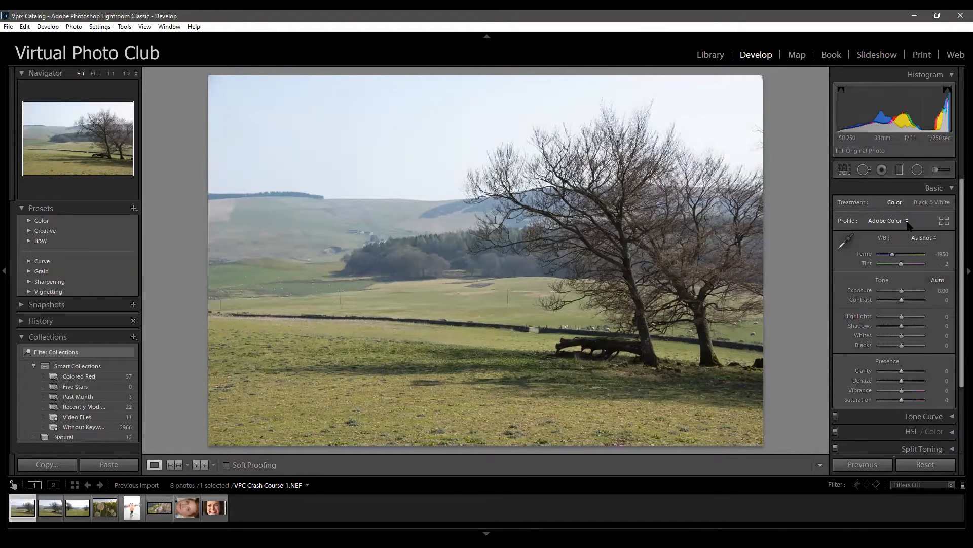
# Try the Adobe Landscape, Adobe Portrait and Adobe Vivid profiles and return the photo to Adobe Color
pyautogui.click(908, 221)
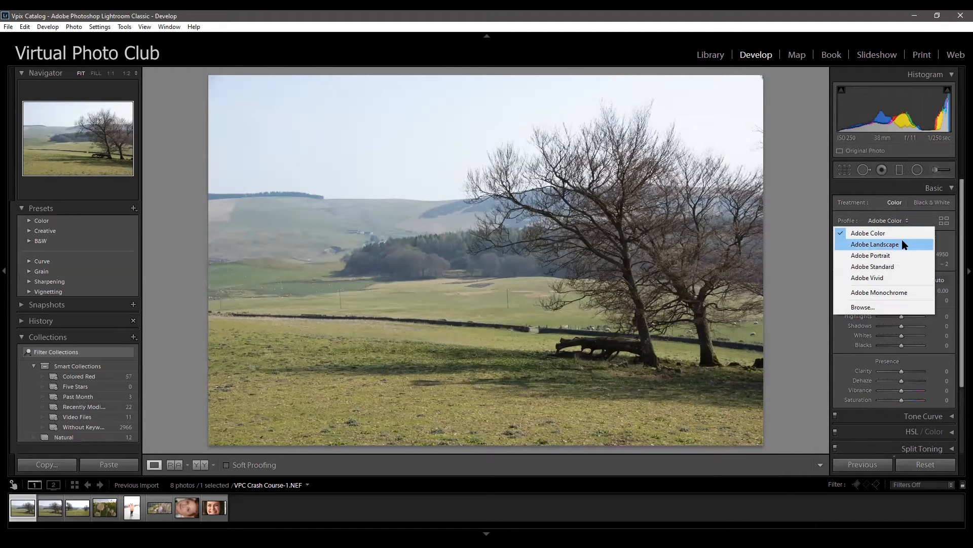
pyautogui.click(905, 245)
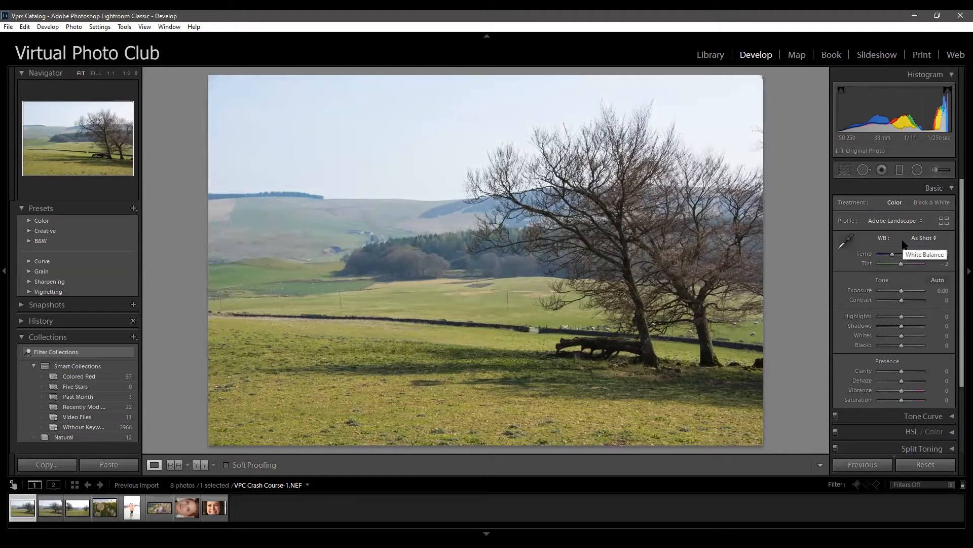
pyautogui.click(916, 222)
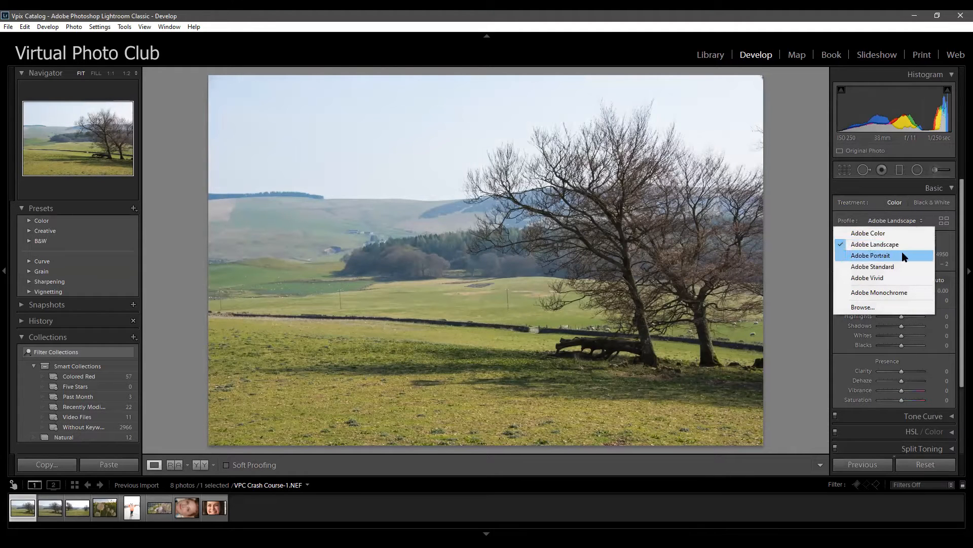
pyautogui.click(905, 256)
pyautogui.click(913, 221)
pyautogui.click(892, 278)
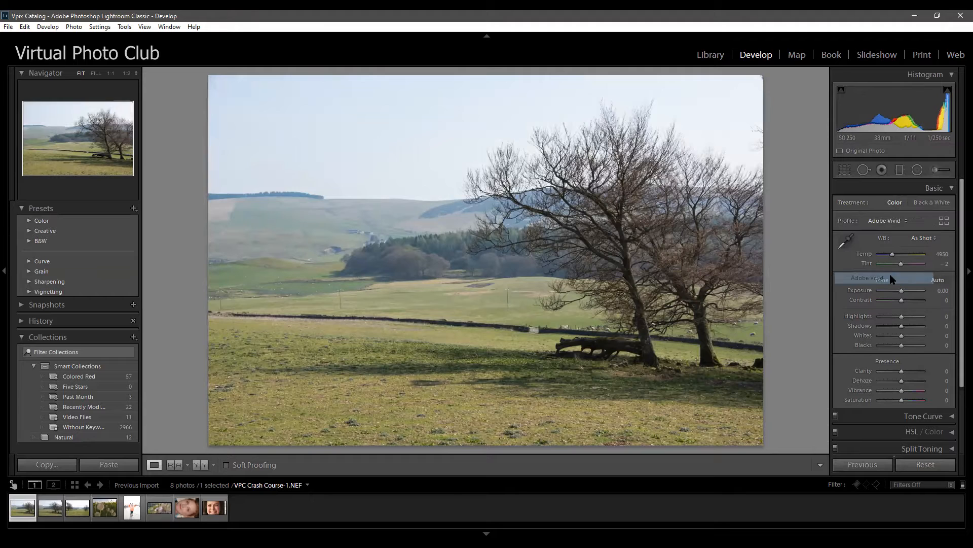
pyautogui.click(904, 222)
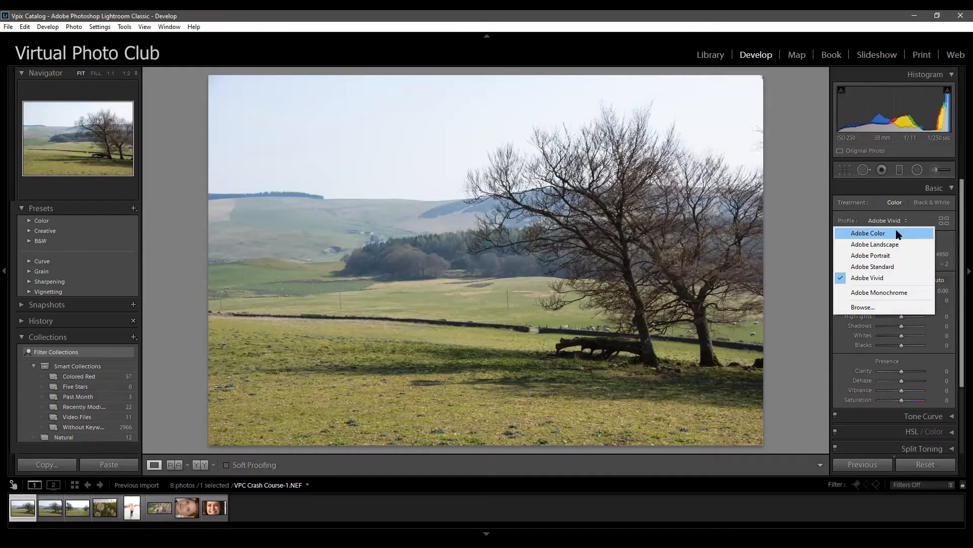
pyautogui.click(898, 235)
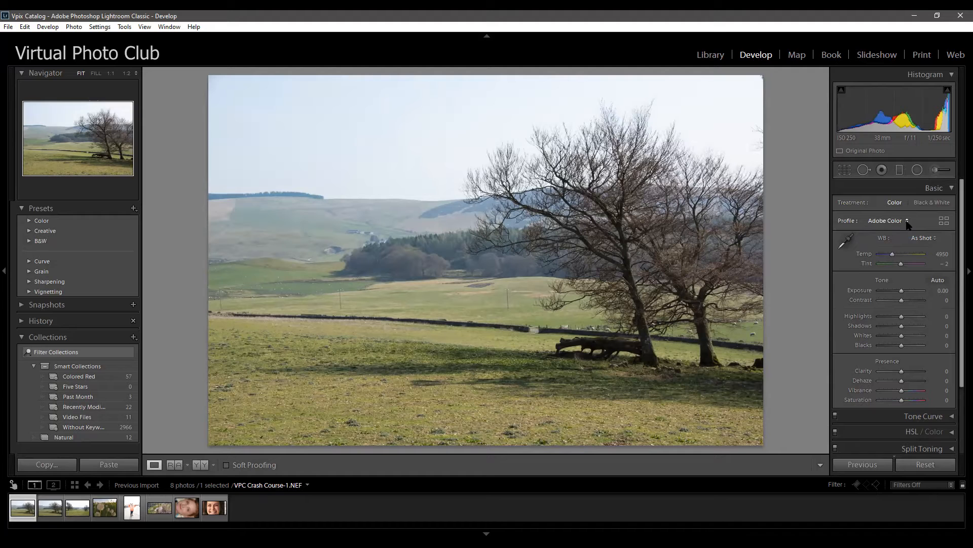
# Convert the photo to Black & White and bring back its color with the Adobe Color profile
pyautogui.click(927, 202)
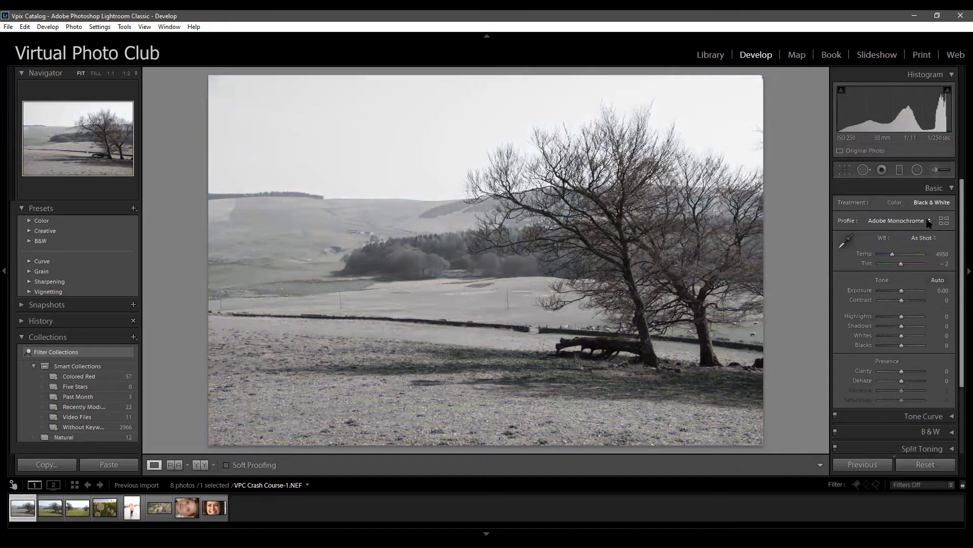
pyautogui.click(928, 221)
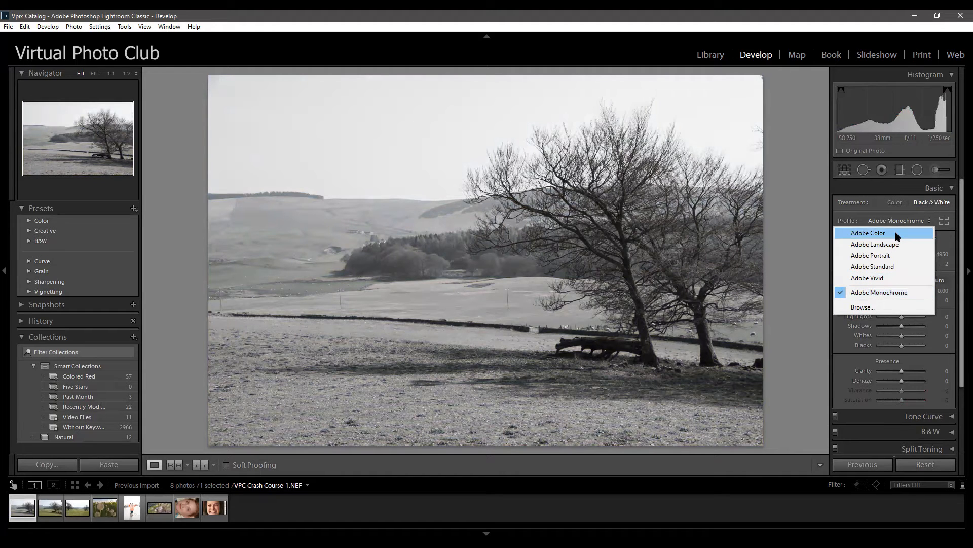
pyautogui.click(870, 233)
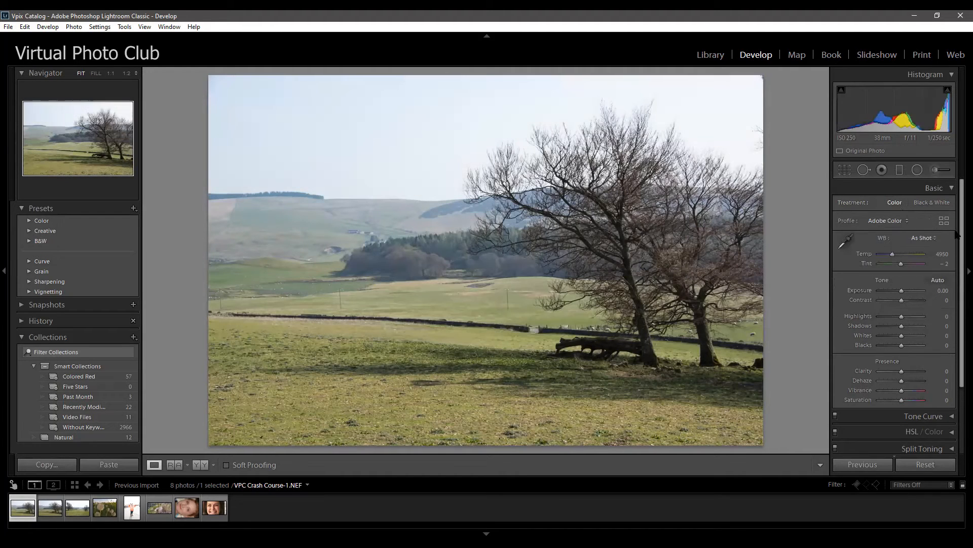
# Try the Daylight, Shade and Fluorescent white balance presets on the landscape photo and return it to As Shot
pyautogui.scroll(-1, 959, 238)
pyautogui.scroll(-1, 959, 238)
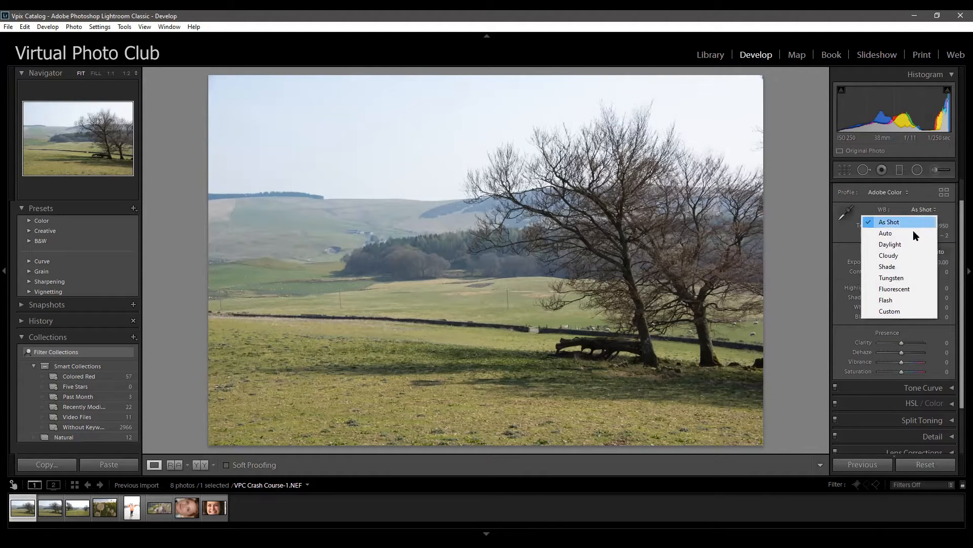
pyautogui.click(910, 244)
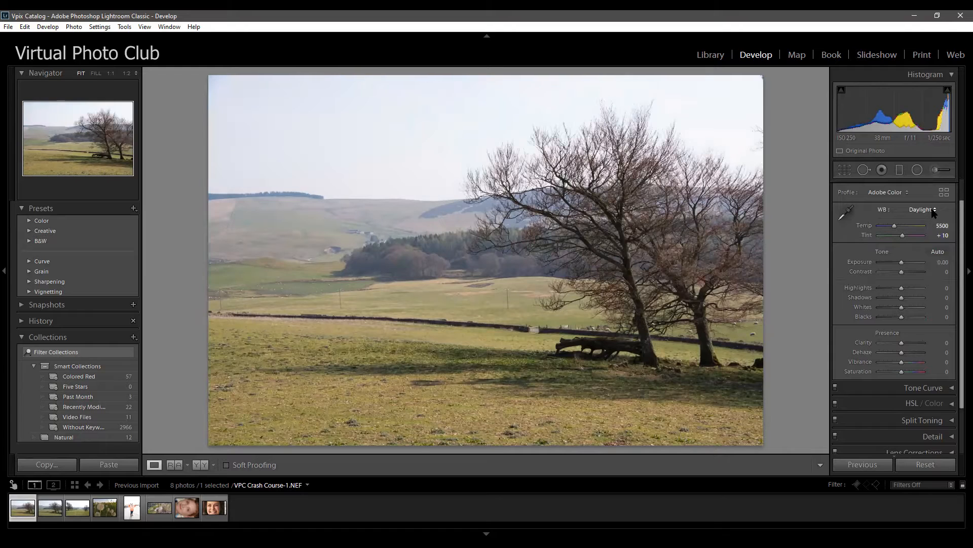
pyautogui.click(934, 210)
pyautogui.click(902, 262)
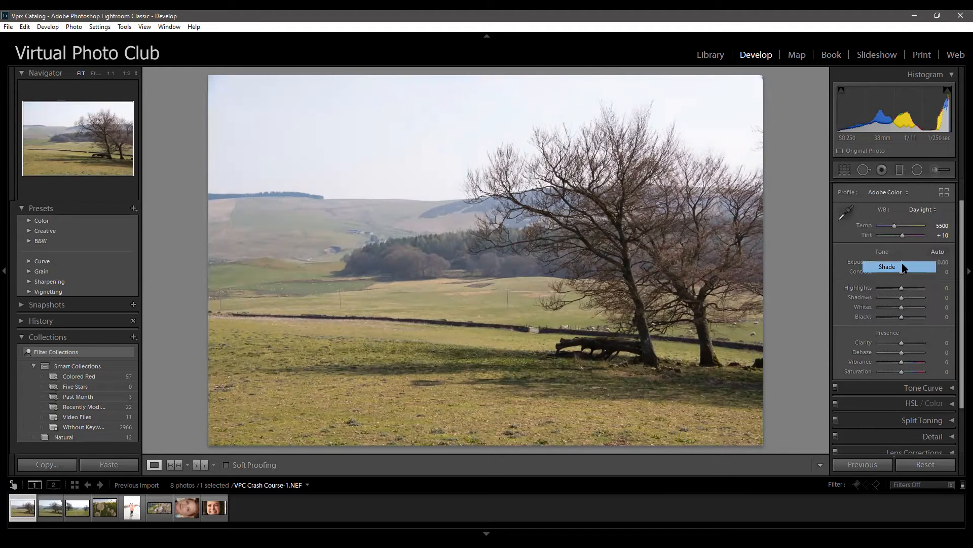
pyautogui.click(933, 211)
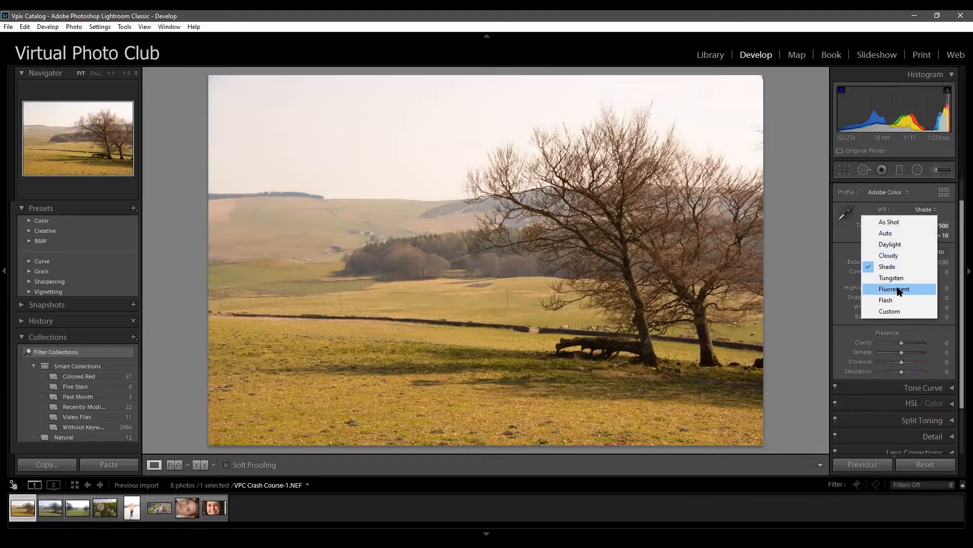
pyautogui.click(899, 289)
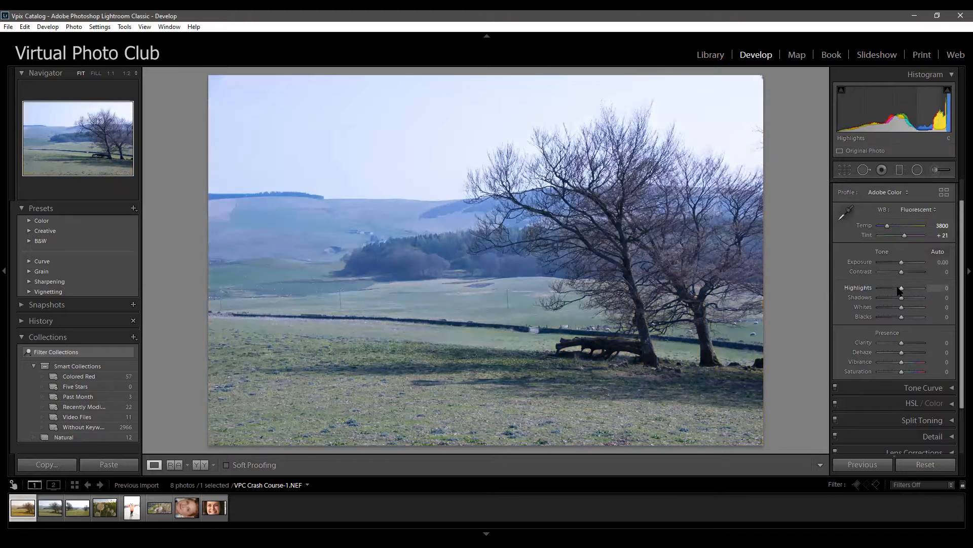
pyautogui.click(911, 212)
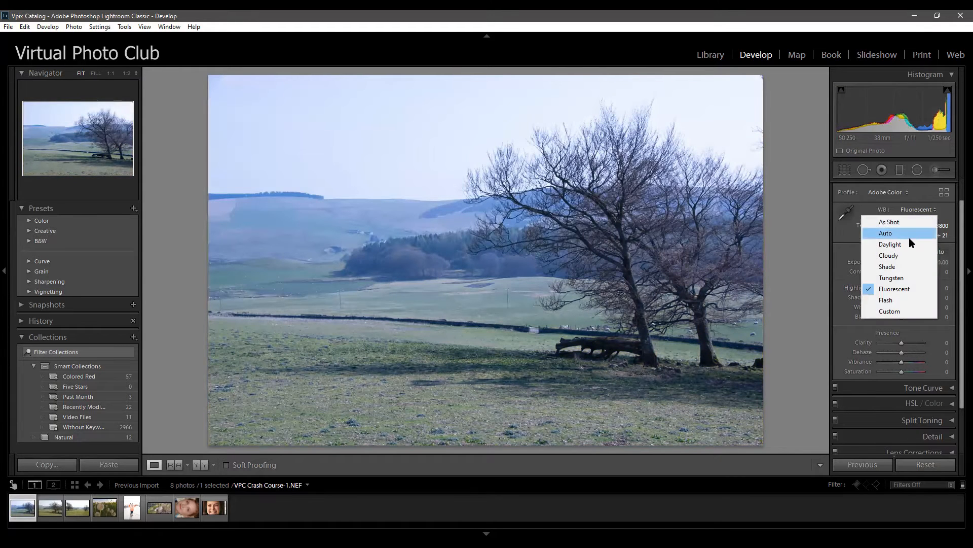
pyautogui.click(907, 225)
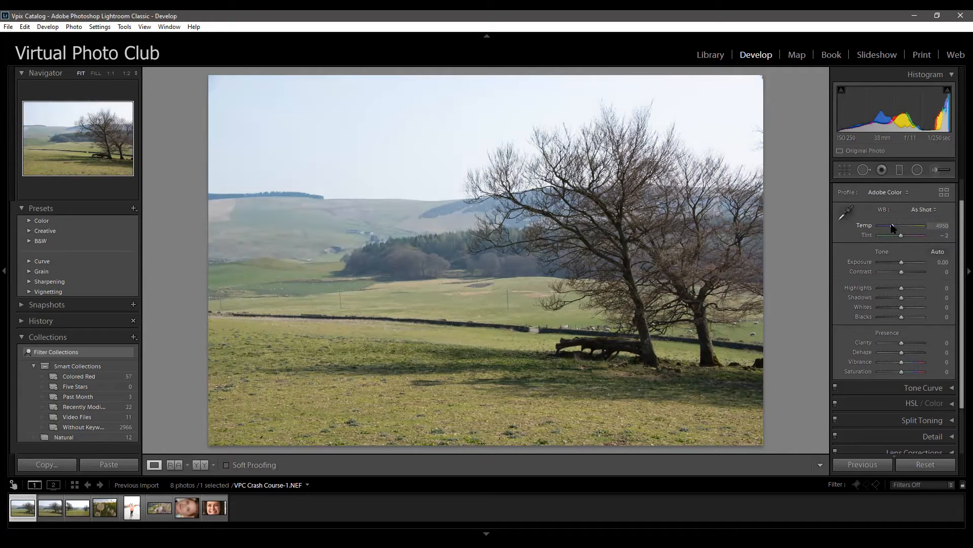
# Adjust the white balance Temp in small increments, lowering it slightly and raising it to 5700, and reset Temp to its default
pyautogui.moveTo(893, 229)
pyautogui.mouseDown()
pyautogui.moveTo(951, 226)
pyautogui.moveTo(879, 228)
pyautogui.moveTo(892, 228)
pyautogui.mouseUp()
pyautogui.press('Down')
pyautogui.press('Down')
pyautogui.press('Down')
pyautogui.press('Down')
pyautogui.press('Down')
pyautogui.press('Up')
pyautogui.press('Up')
pyautogui.press('Up')
pyautogui.press('Up')
pyautogui.press('Up')
pyautogui.press('Up')
pyautogui.press('Up')
pyautogui.press('Up')
pyautogui.press('Up')
pyautogui.press('Up')
pyautogui.press('Up')
pyautogui.press('Up')
pyautogui.press('Up')
pyautogui.press('Up')
pyautogui.press('Up')
pyautogui.press('Up')
pyautogui.press('Up')
pyautogui.press('Up')
pyautogui.press('Up')
pyautogui.press('Up')
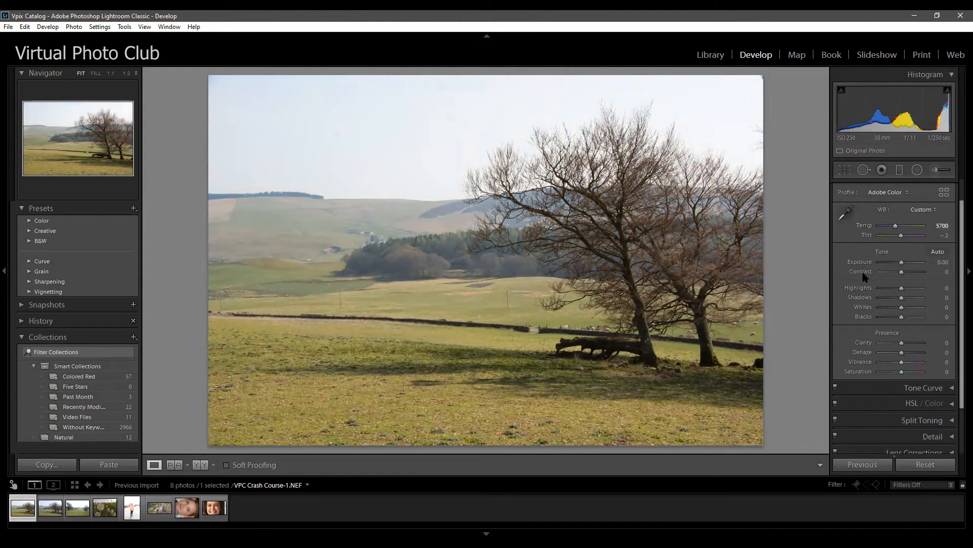
pyautogui.doubleClick(869, 228)
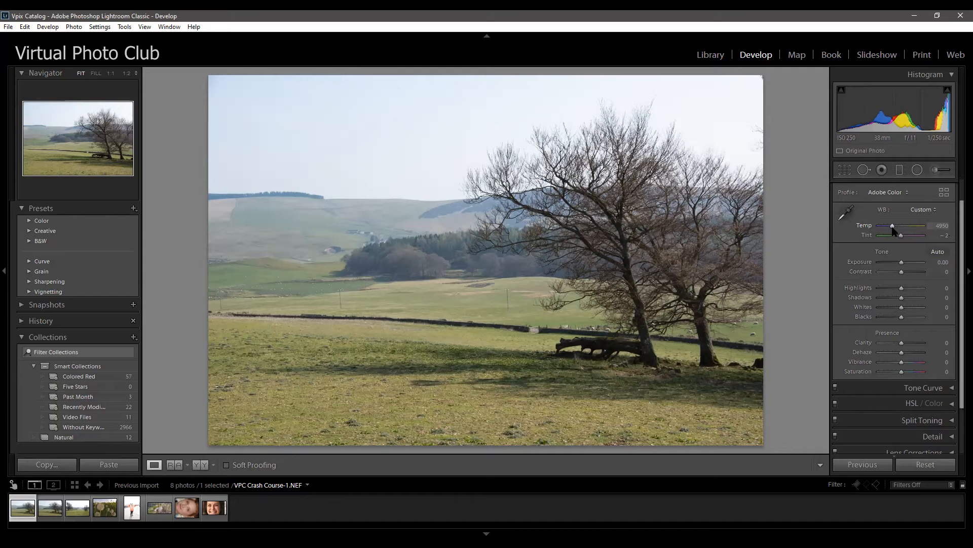
# Warm the photo by raising Temp to about 5950 and reset Temp to its default
pyautogui.scroll(5, 893, 229)
pyautogui.moveTo(893, 226); pyautogui.dragTo(896, 226)
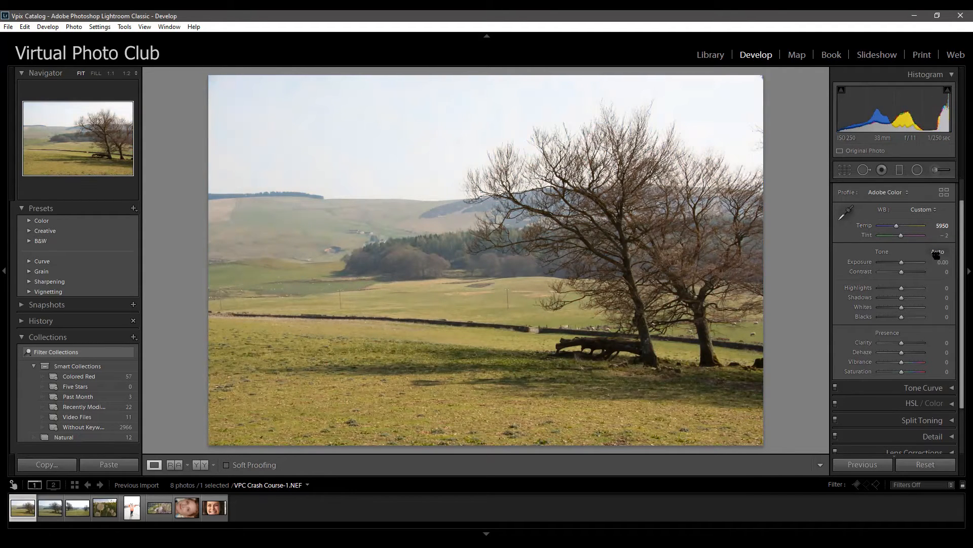
pyautogui.doubleClick(865, 226)
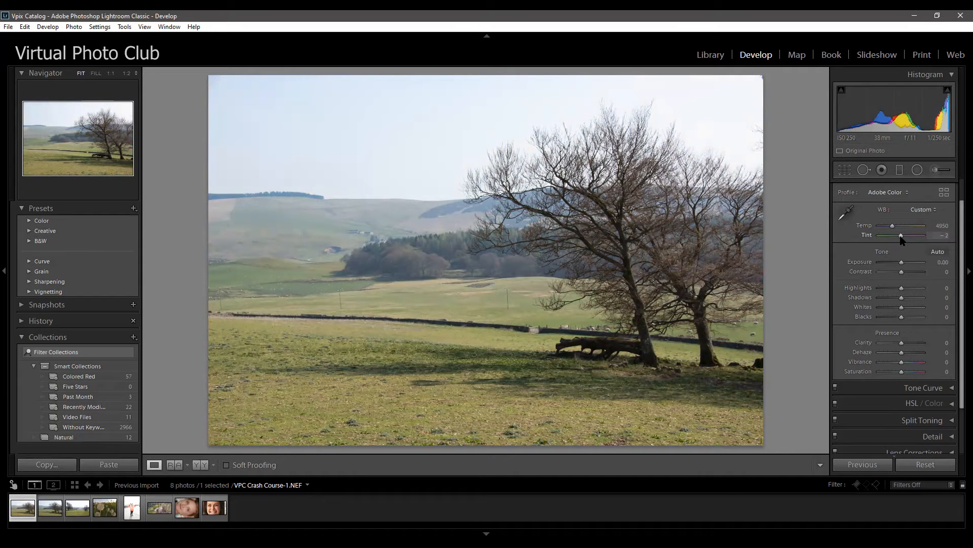
# Try the Tint extremes of −150 and +150 on the photo, resetting Tint to its default after each
pyautogui.moveTo(901, 236); pyautogui.dragTo(880, 235)
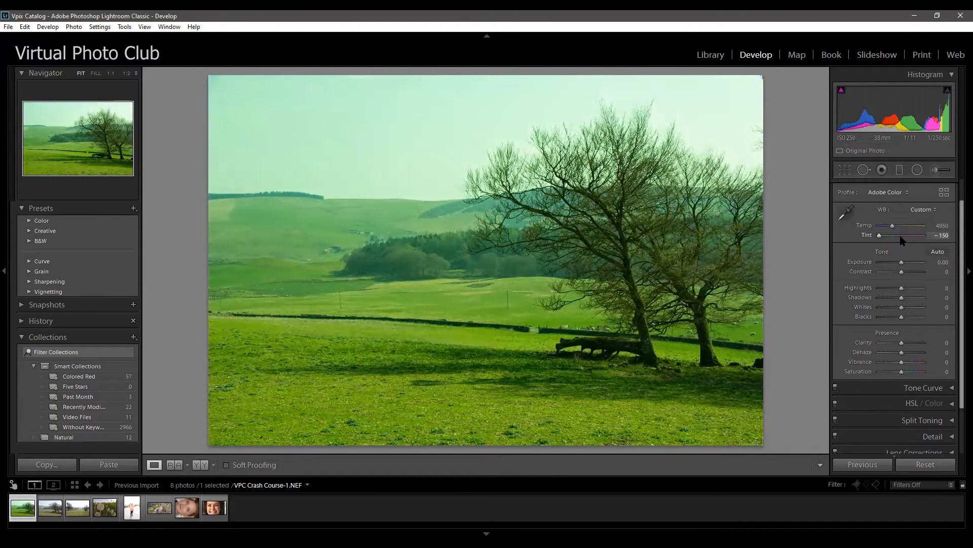
pyautogui.doubleClick(866, 235)
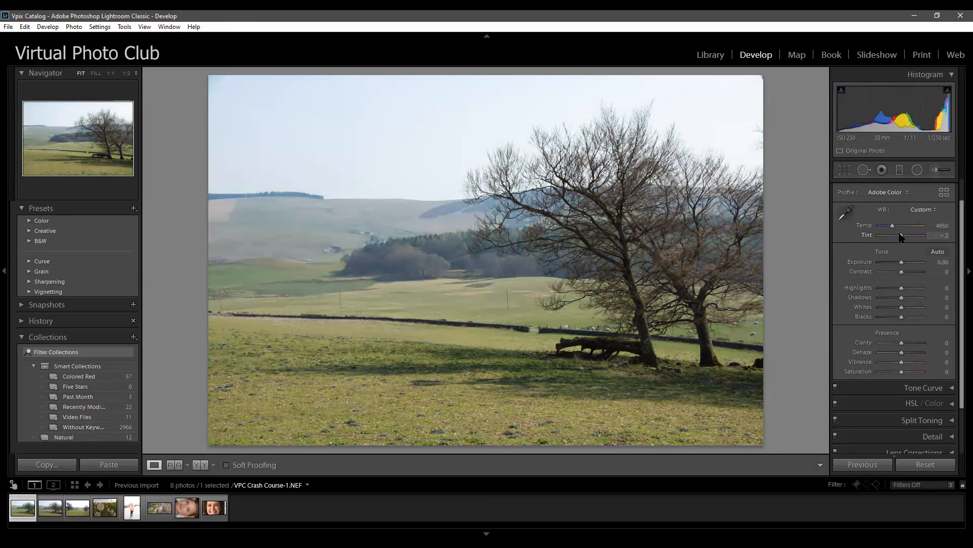
pyautogui.moveTo(901, 235); pyautogui.dragTo(902, 236)
pyautogui.moveTo(901, 236); pyautogui.dragTo(901, 238)
pyautogui.scroll(5, 901, 236)
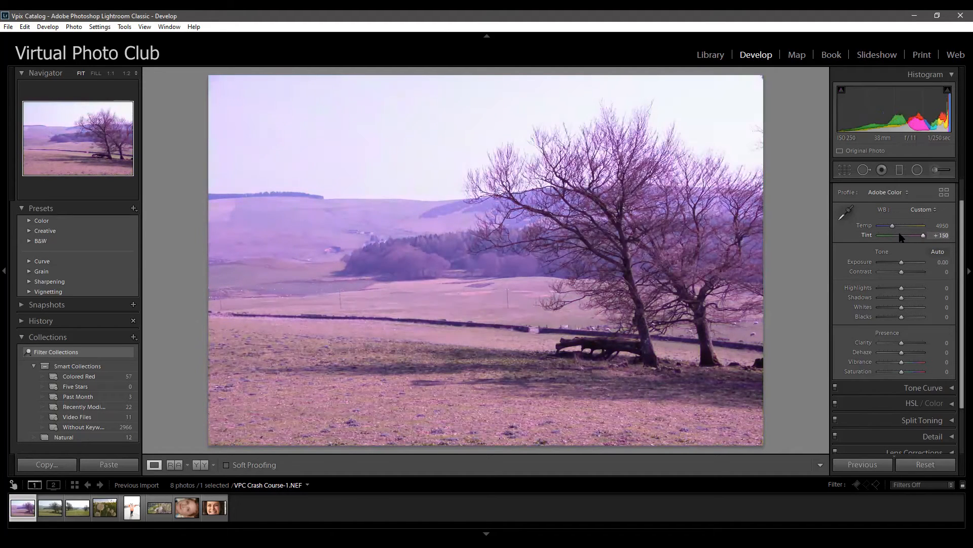
pyautogui.doubleClick(868, 237)
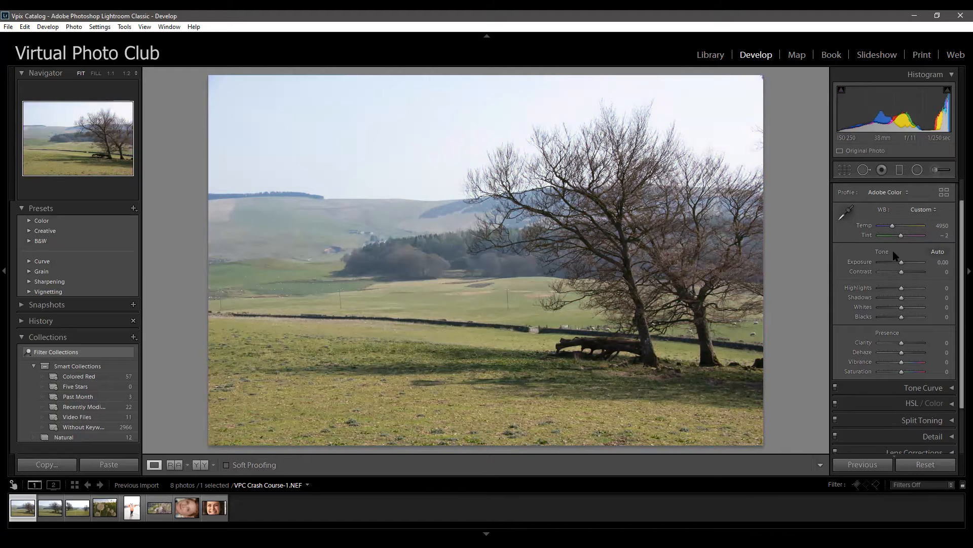
# Apply Auto tone, reset Highlights, Shadows and Whites individually, and reset all of the photo's develop settings
pyautogui.click(941, 253)
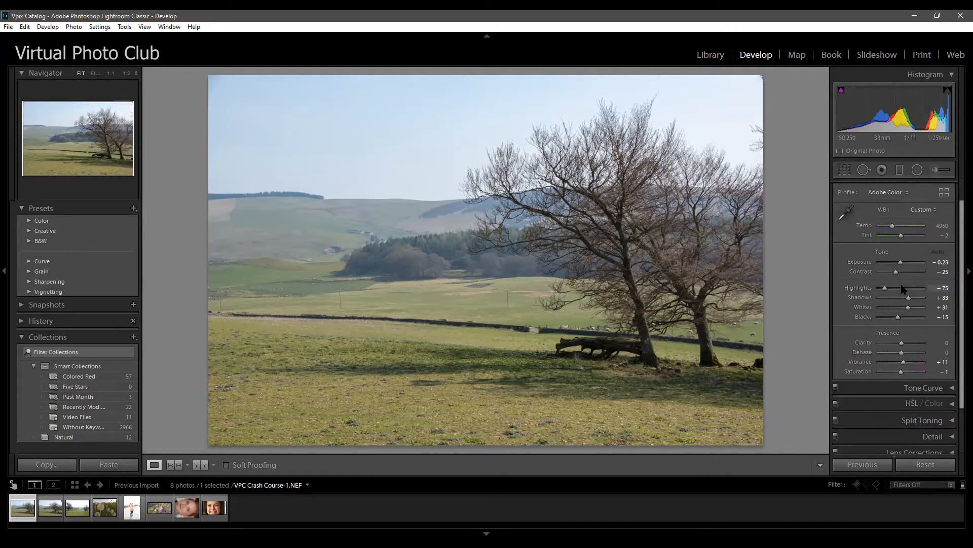
pyautogui.doubleClick(861, 289)
pyautogui.doubleClick(862, 298)
pyautogui.doubleClick(862, 306)
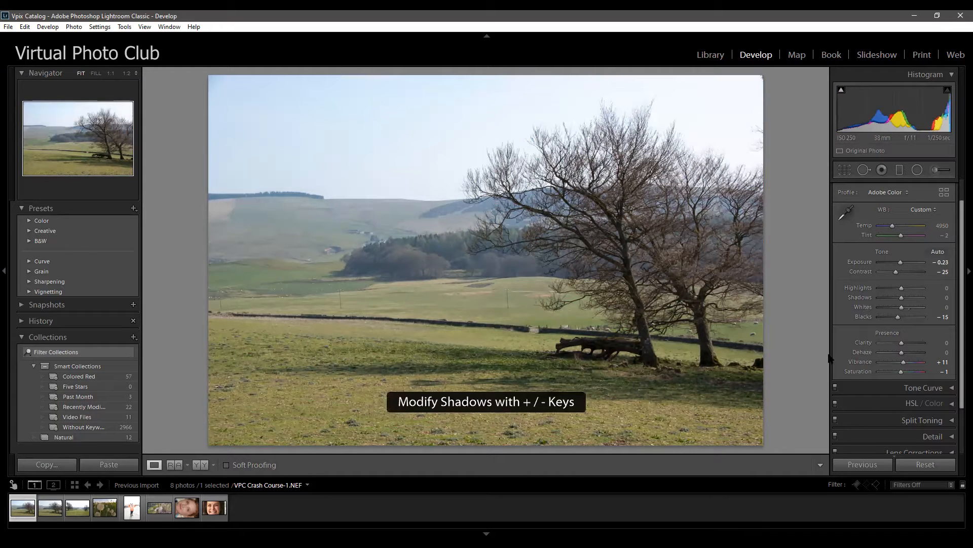
pyautogui.click(925, 465)
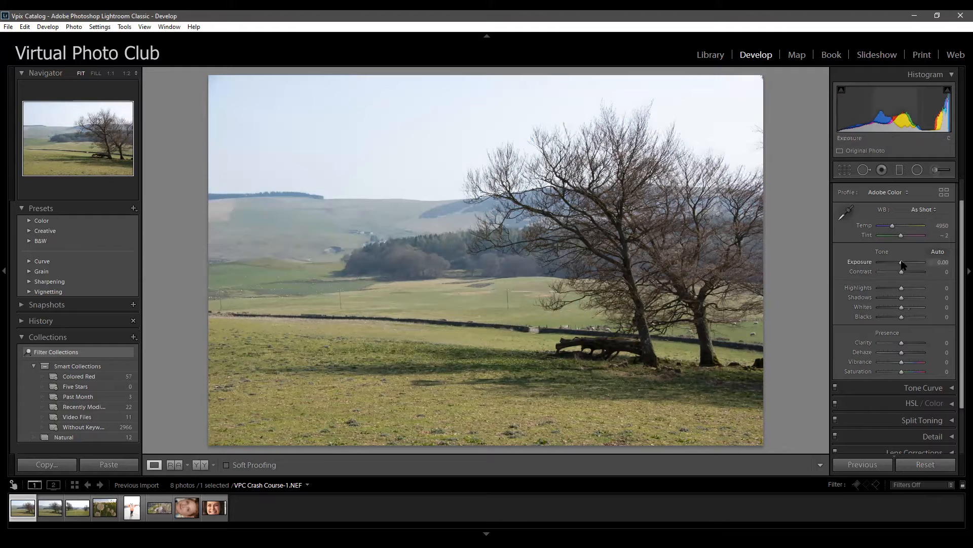
# Brighten the photo with Exposure at about +1.32 and reset Exposure to its default
pyautogui.moveTo(902, 263)
pyautogui.mouseDown()
pyautogui.moveTo(893, 263)
pyautogui.moveTo(911, 262)
pyautogui.moveTo(892, 263)
pyautogui.moveTo(908, 263)
pyautogui.mouseUp()
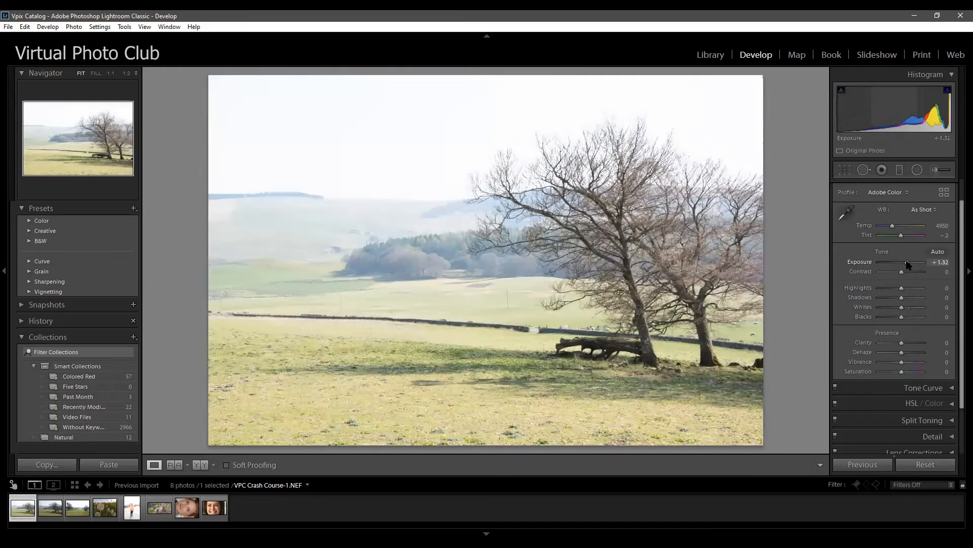
pyautogui.doubleClick(863, 264)
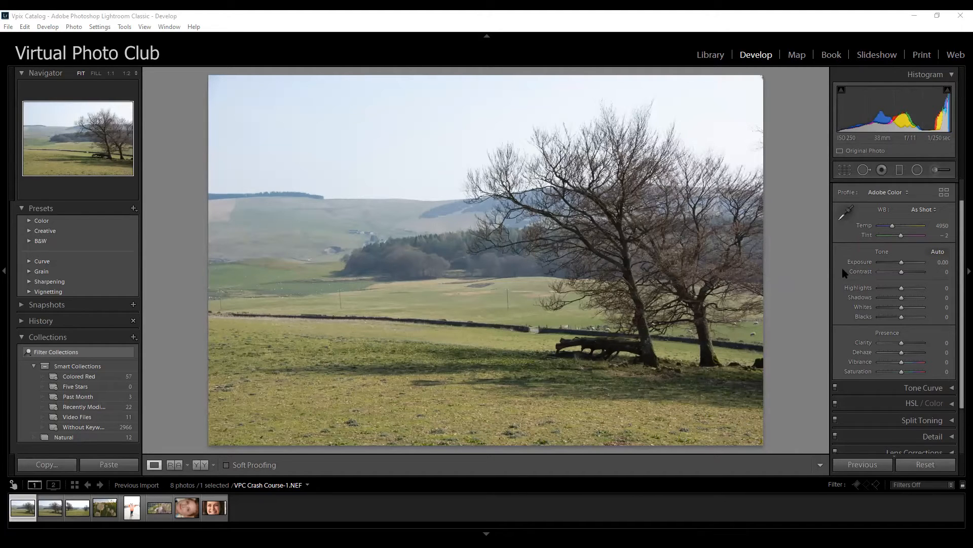
# Try strong positive and negative Contrast on the photo, down to about −99, and reset Contrast to its default
pyautogui.click(902, 273)
pyautogui.scroll(11, 902, 275)
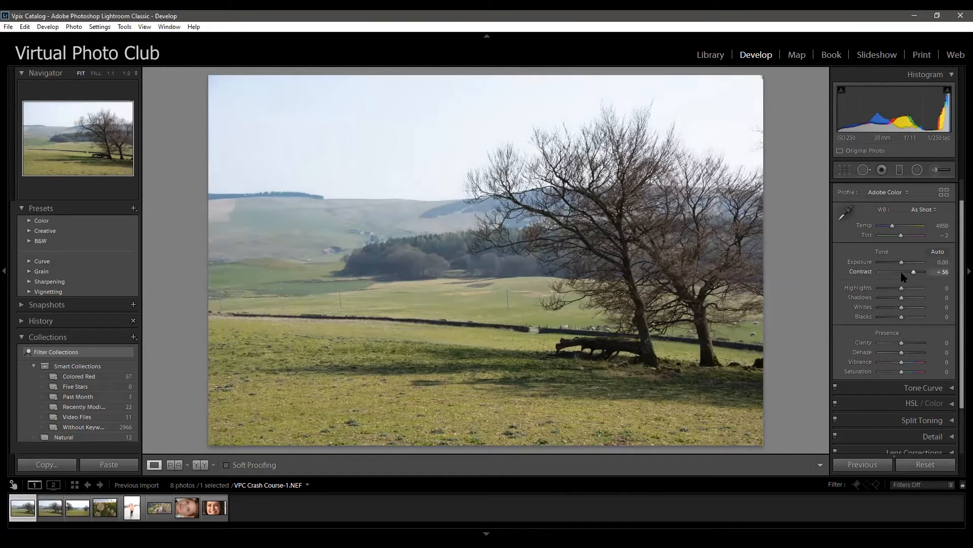
pyautogui.scroll(-20, 902, 275)
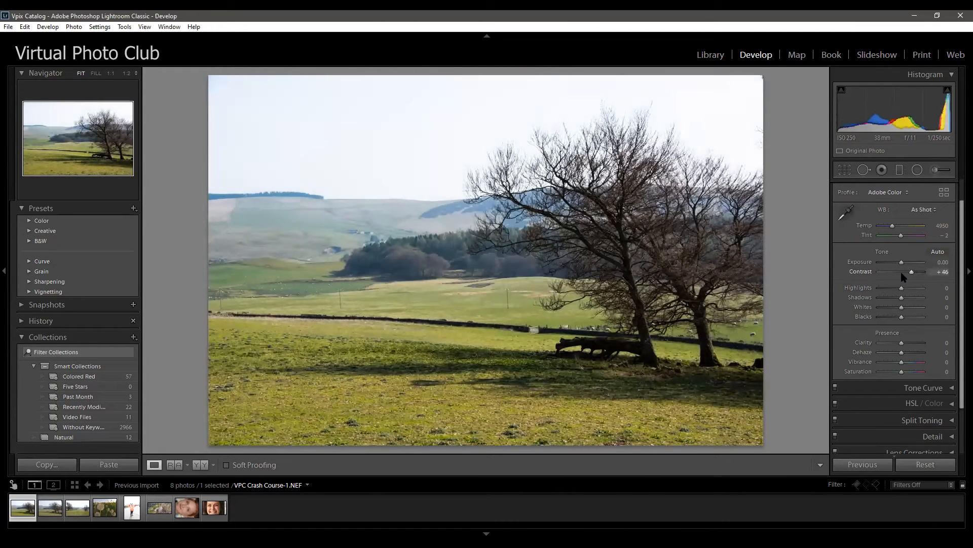
pyautogui.scroll(-7, 902, 275)
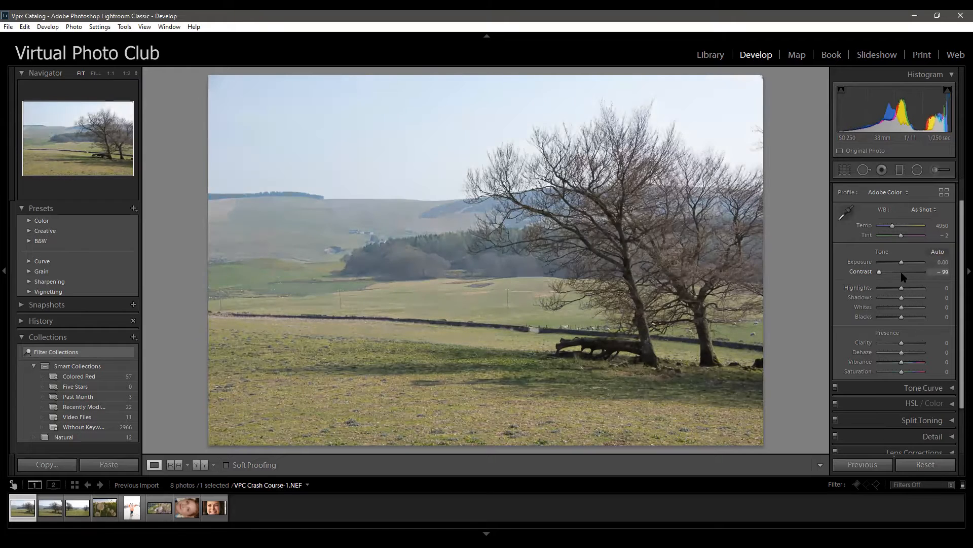
pyautogui.scroll(20, 902, 275)
pyautogui.scroll(2, 902, 275)
pyautogui.scroll(-15, 902, 276)
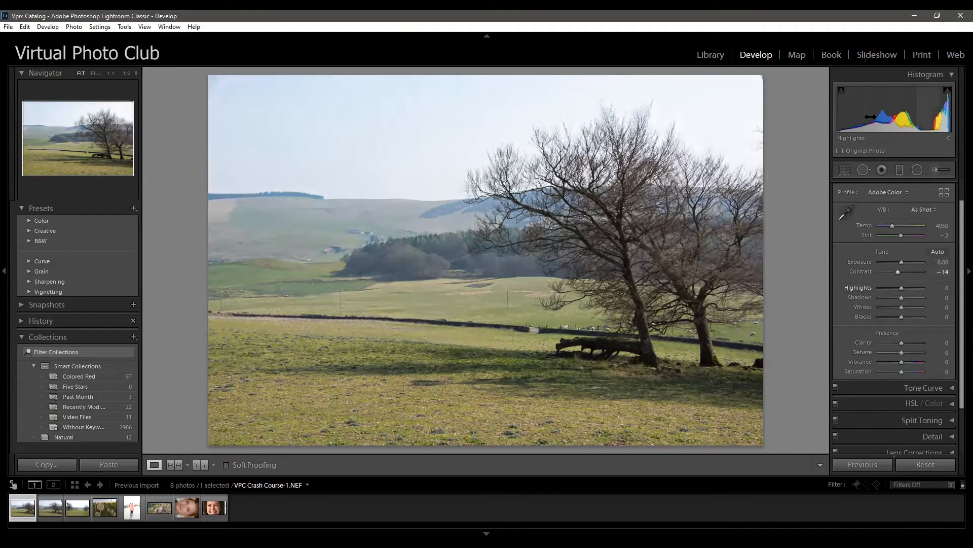
pyautogui.doubleClick(861, 272)
# Raise Contrast to about +56 and on to +100, preview the shadow clipping, and reset Contrast
pyautogui.moveTo(904, 275)
pyautogui.mouseDown()
pyautogui.moveTo(927, 273)
pyautogui.moveTo(914, 272)
pyautogui.mouseUp()
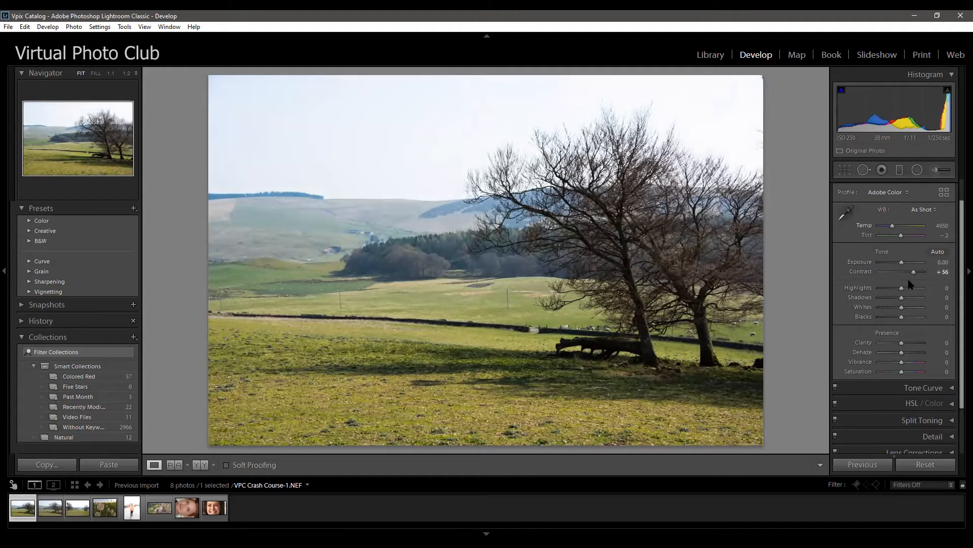
pyautogui.moveTo(914, 273); pyautogui.dragTo(929, 274)
pyautogui.moveTo(842, 91)
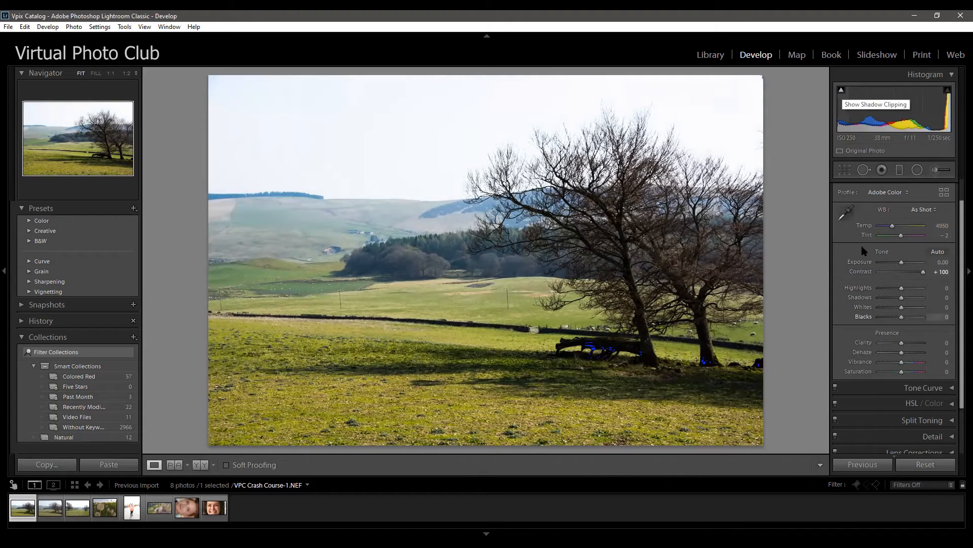
pyautogui.doubleClick(860, 273)
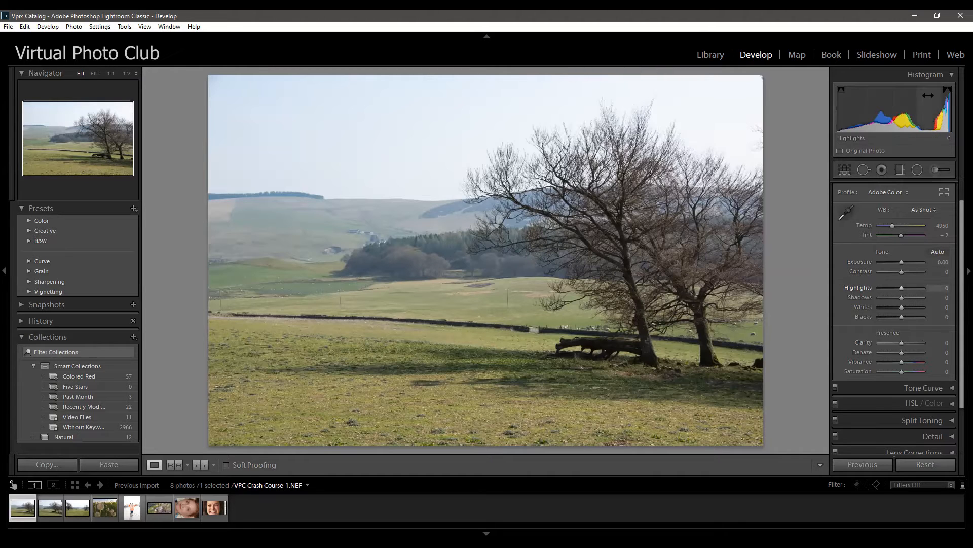
# Try Highlights at about −95 and at exactly −50, and reset Highlights to its default
pyautogui.moveTo(925, 106); pyautogui.dragTo(928, 105)
pyautogui.doubleClick(871, 291)
pyautogui.moveTo(903, 289); pyautogui.dragTo(880, 289)
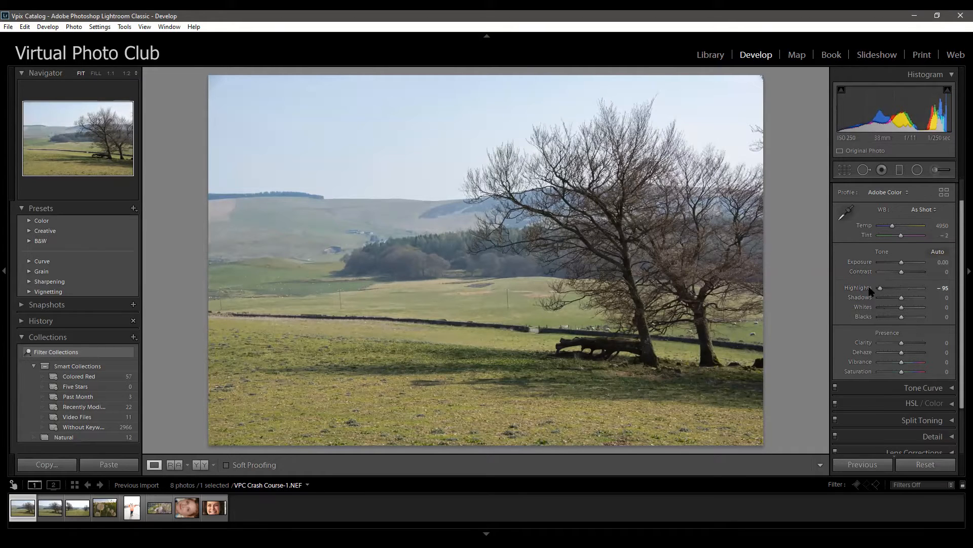
pyautogui.moveTo(941, 288)
pyautogui.mouseDown()
pyautogui.moveTo(930, 287)
pyautogui.moveTo(949, 288)
pyautogui.mouseUp()
pyautogui.write('50')
pyautogui.press('Return')
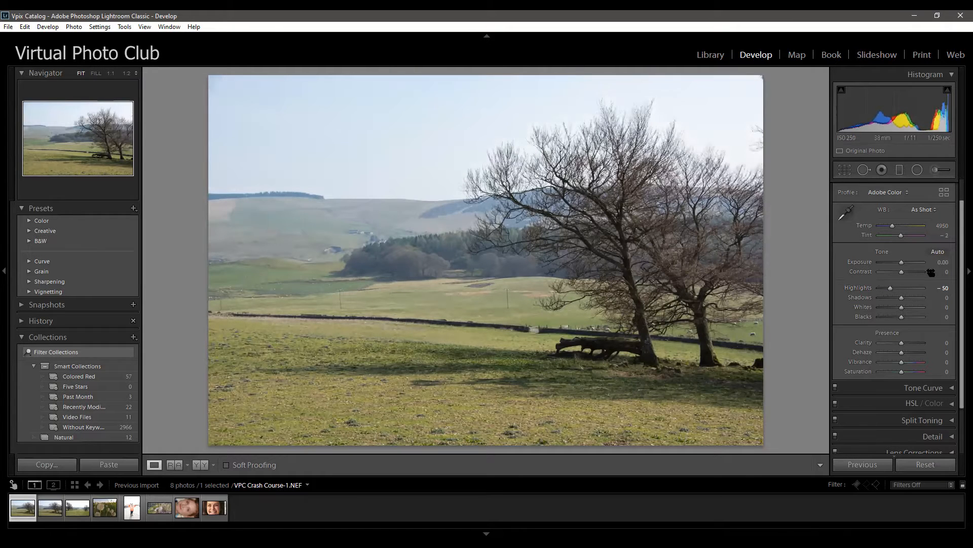
pyautogui.doubleClick(861, 290)
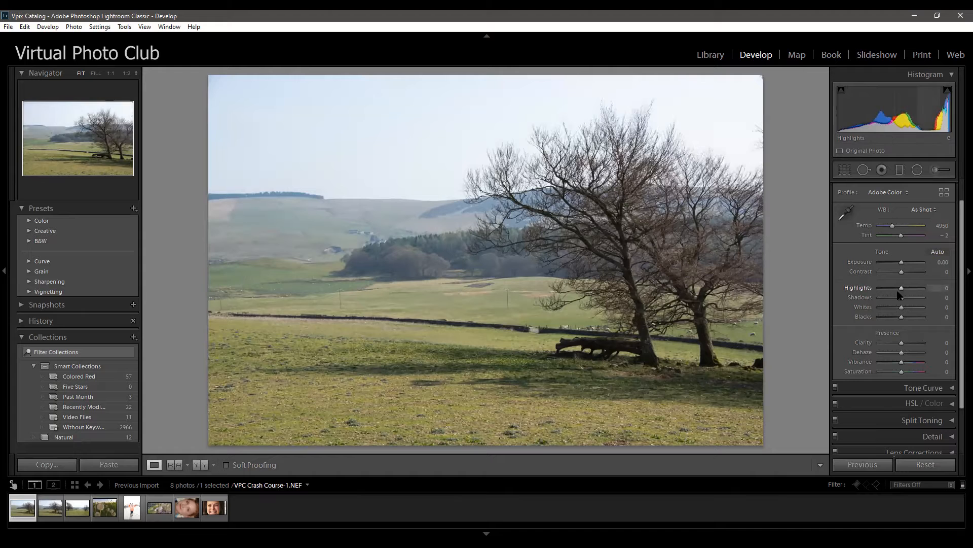
# Lift the Shadows to about +49 and reset them to their default
pyautogui.moveTo(904, 300)
pyautogui.mouseDown()
pyautogui.moveTo(888, 300)
pyautogui.moveTo(913, 300)
pyautogui.mouseUp()
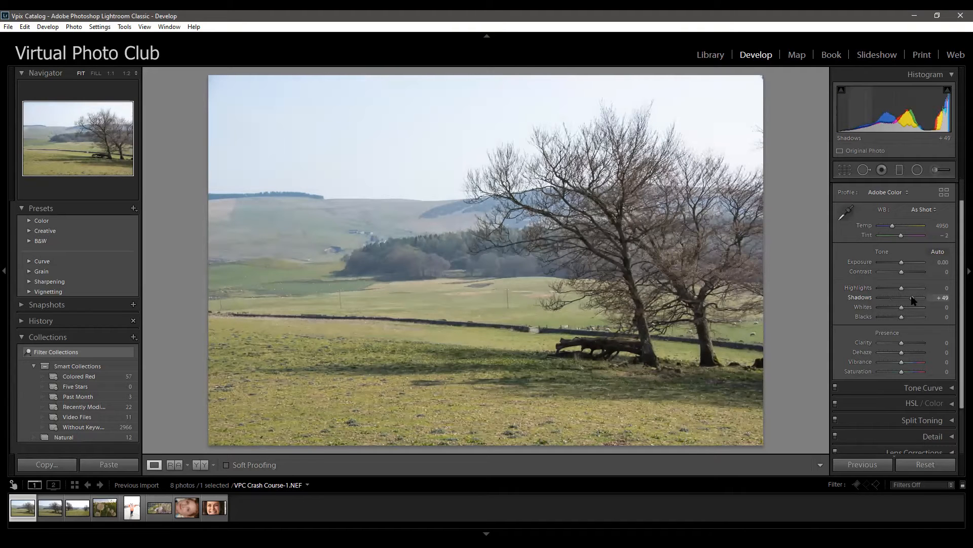
pyautogui.doubleClick(874, 300)
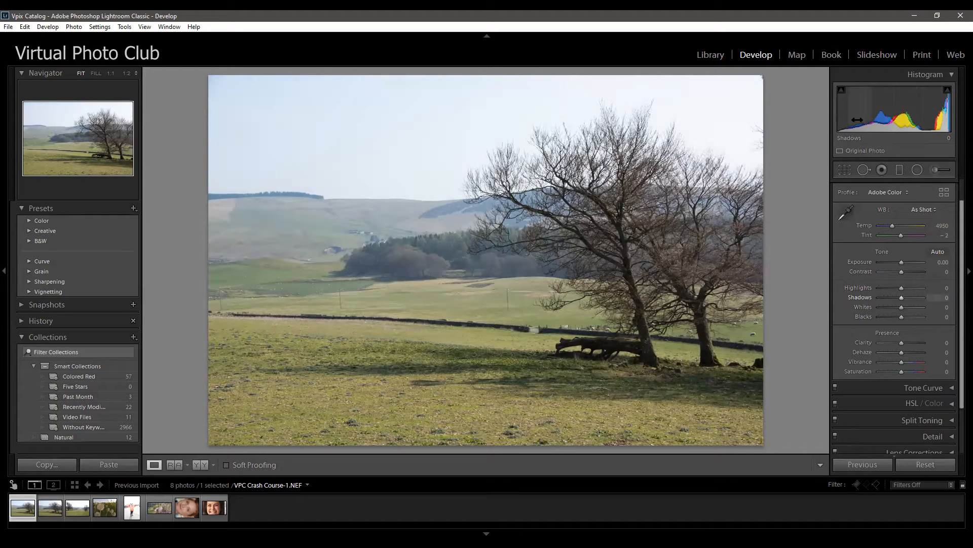
# Lower Blacks to −100, toggle the shadow clipping overlay on and off, and reset Blacks to its default
pyautogui.moveTo(902, 308); pyautogui.dragTo(862, 317)
pyautogui.doubleClick(905, 306)
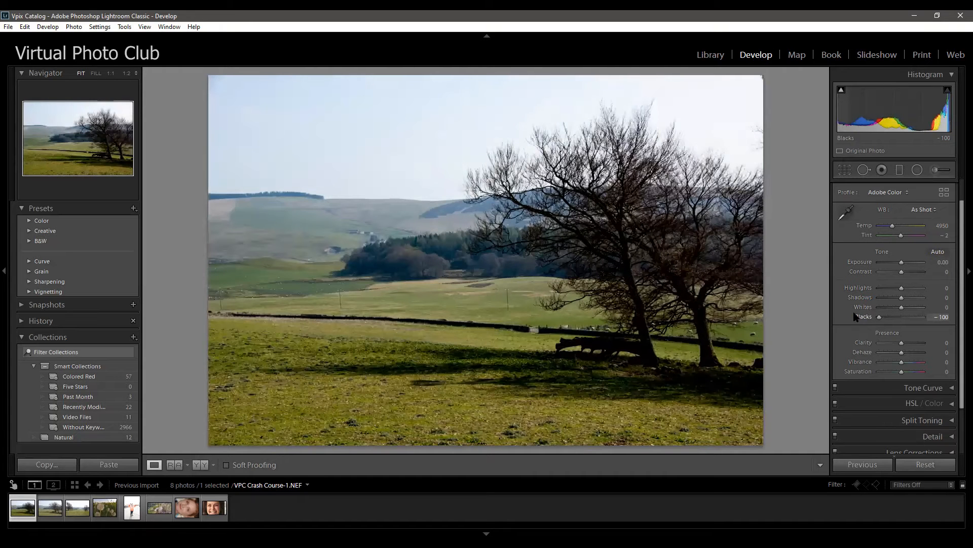
pyautogui.click(842, 89)
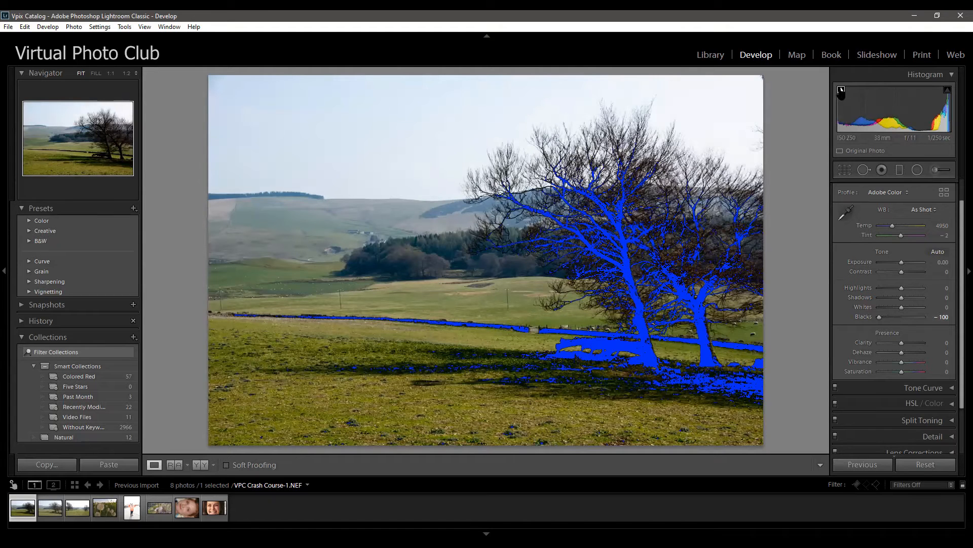
pyautogui.click(842, 90)
pyautogui.doubleClick(863, 316)
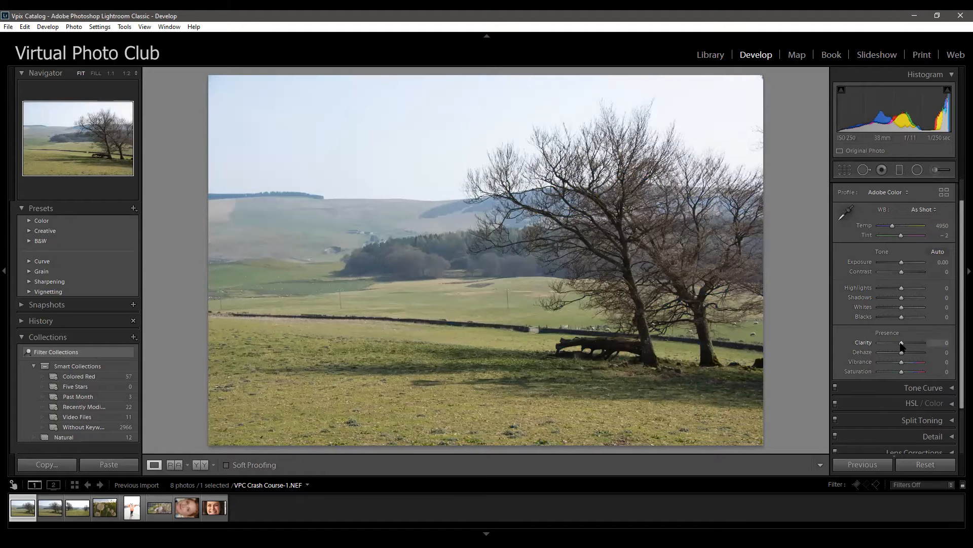
# Raise Clarity step by step to +100
pyautogui.press('Up')
pyautogui.press('Up')
pyautogui.press('Up')
pyautogui.press('Up')
pyautogui.press('Up')
pyautogui.press('Up')
pyautogui.press('Up')
pyautogui.press('Up')
pyautogui.press('Up')
pyautogui.press('Up')
pyautogui.press('Up')
pyautogui.press('Up')
pyautogui.press('Up')
pyautogui.press('Up')
pyautogui.press('Up')
pyautogui.press('Up')
pyautogui.press('Up')
pyautogui.press('Up')
pyautogui.press('Up')
pyautogui.press('Up')
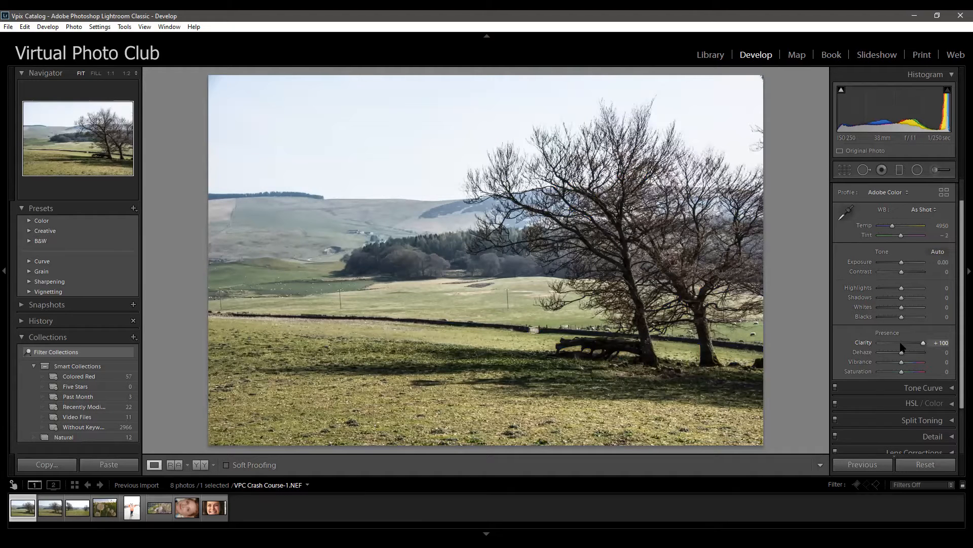
# Lower Clarity to about −49 and reset it to its default
pyautogui.moveTo(923, 343); pyautogui.dragTo(885, 348)
pyautogui.moveTo(890, 345); pyautogui.dragTo(893, 345)
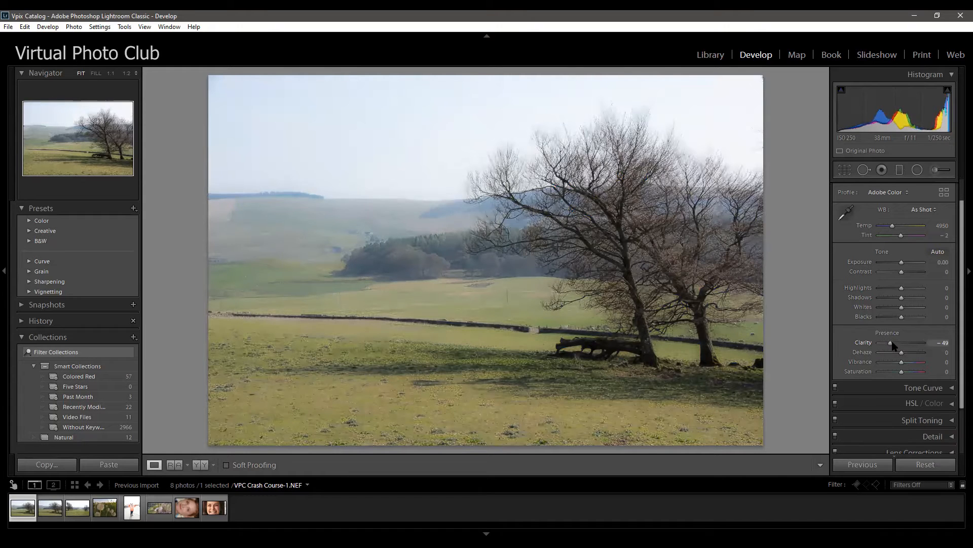
pyautogui.doubleClick(864, 343)
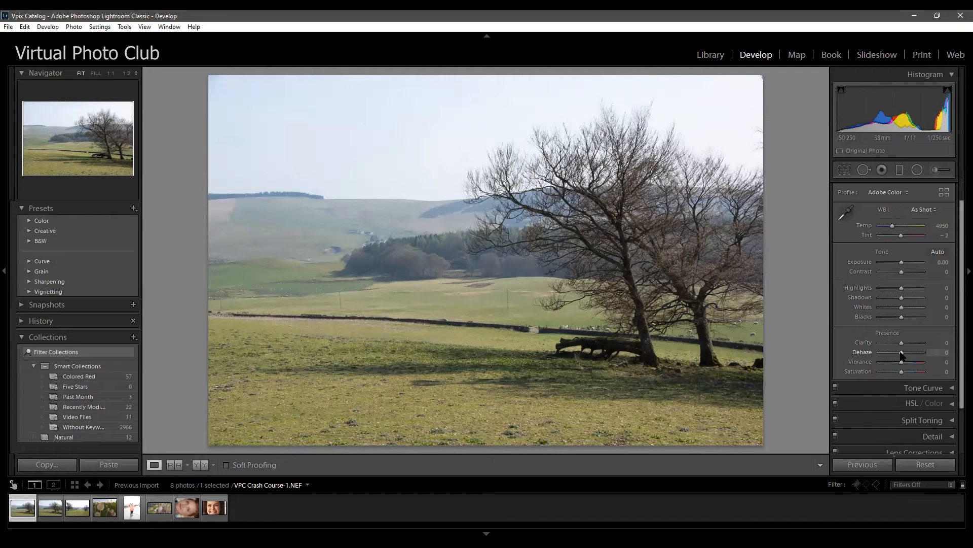
# Try Dehaze at about +72 and at about −95, resetting it to its default after each
pyautogui.moveTo(902, 353); pyautogui.dragTo(918, 353)
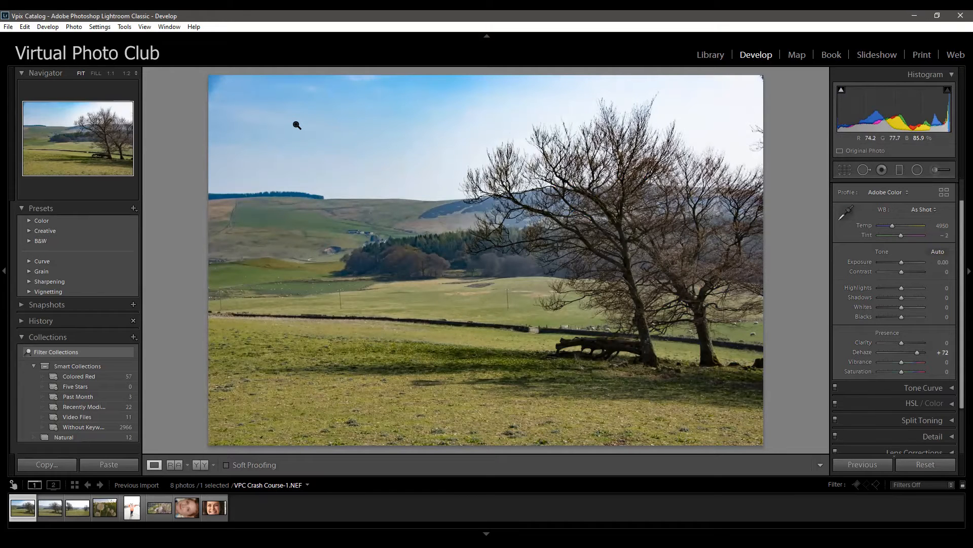
pyautogui.doubleClick(866, 351)
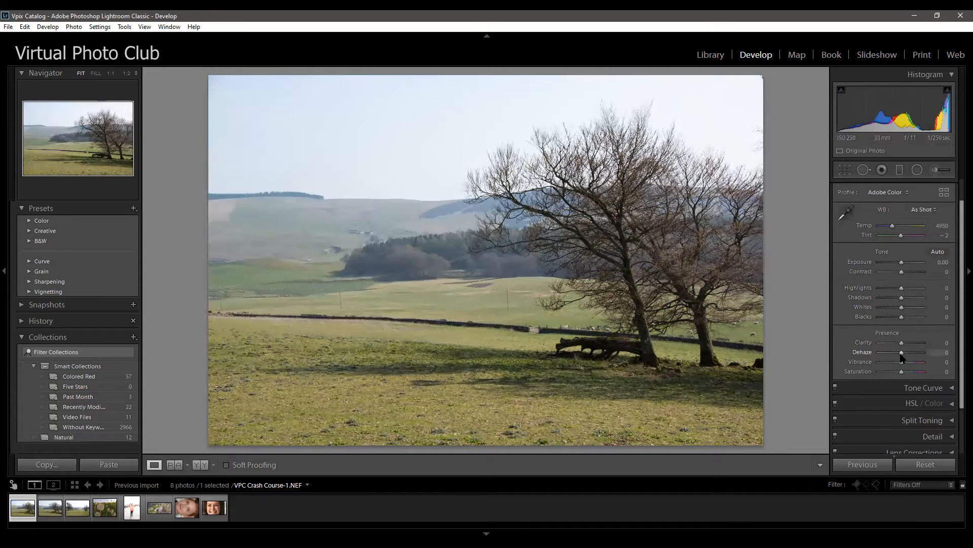
pyautogui.moveTo(901, 351); pyautogui.dragTo(881, 349)
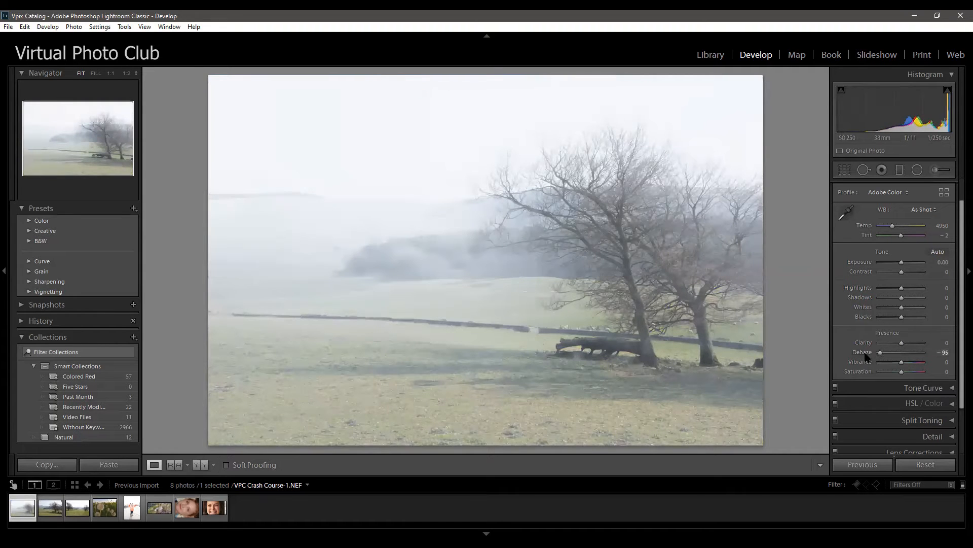
pyautogui.doubleClick(866, 354)
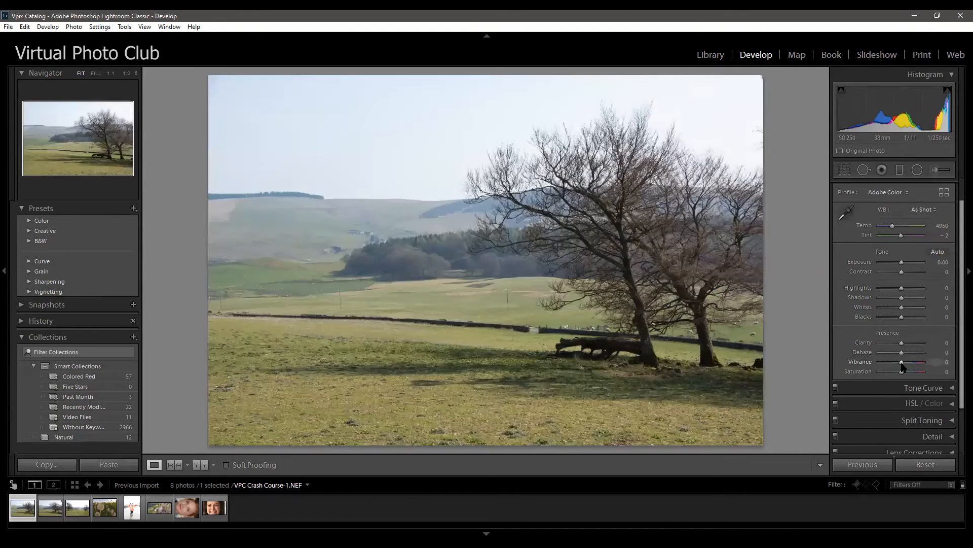
# Try adjusting Vibrance and reset it to its default
pyautogui.moveTo(902, 365)
pyautogui.mouseDown()
pyautogui.moveTo(930, 362)
pyautogui.moveTo(886, 363)
pyautogui.moveTo(919, 375)
pyautogui.moveTo(887, 375)
pyautogui.moveTo(920, 373)
pyautogui.moveTo(902, 374)
pyautogui.mouseUp()
pyautogui.doubleClick(871, 363)
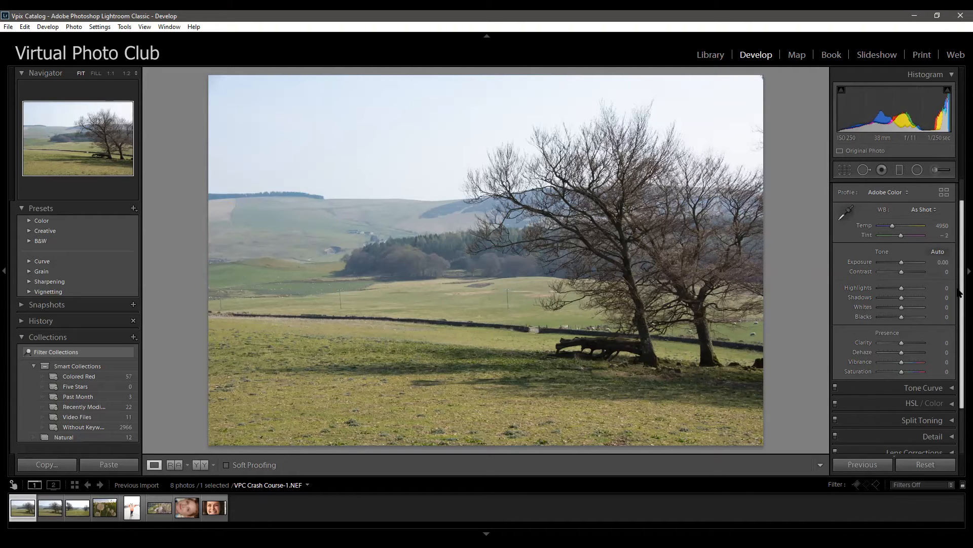
# Expand the Tone Curve section to show the curve and its region sliders
pyautogui.moveTo(958, 288); pyautogui.dragTo(958, 327)
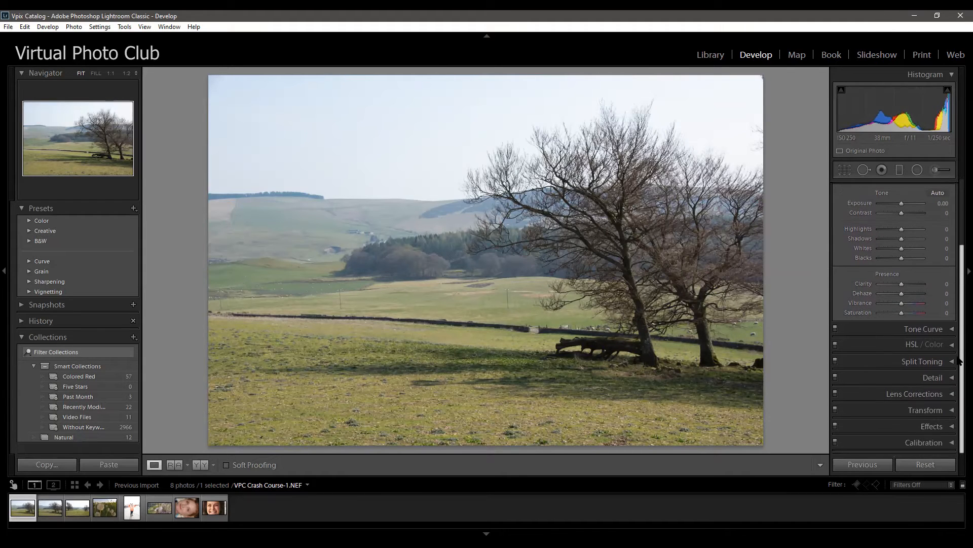
pyautogui.click(951, 329)
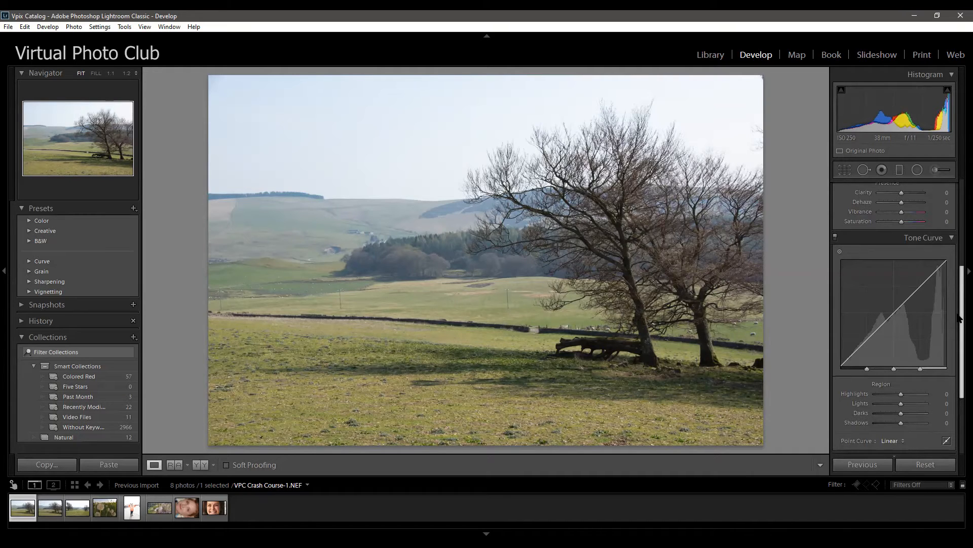
pyautogui.moveTo(959, 324); pyautogui.dragTo(958, 334)
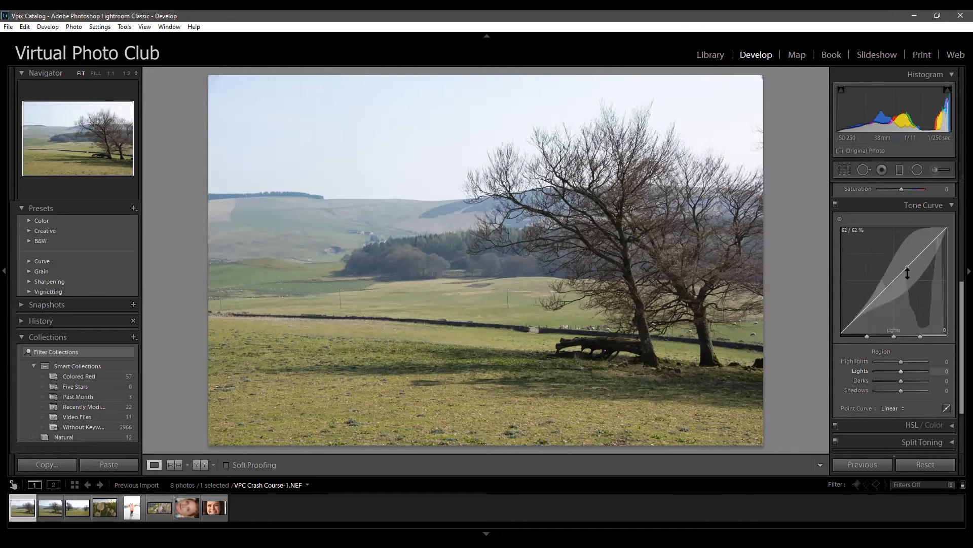
# Lower Lights to about −45 and Shadows to about −26 on the tone curve, clearing each adjustment after trying it
pyautogui.moveTo(908, 274)
pyautogui.mouseDown()
pyautogui.moveTo(907, 252)
pyautogui.moveTo(907, 288)
pyautogui.moveTo(907, 266)
pyautogui.moveTo(907, 278)
pyautogui.mouseUp()
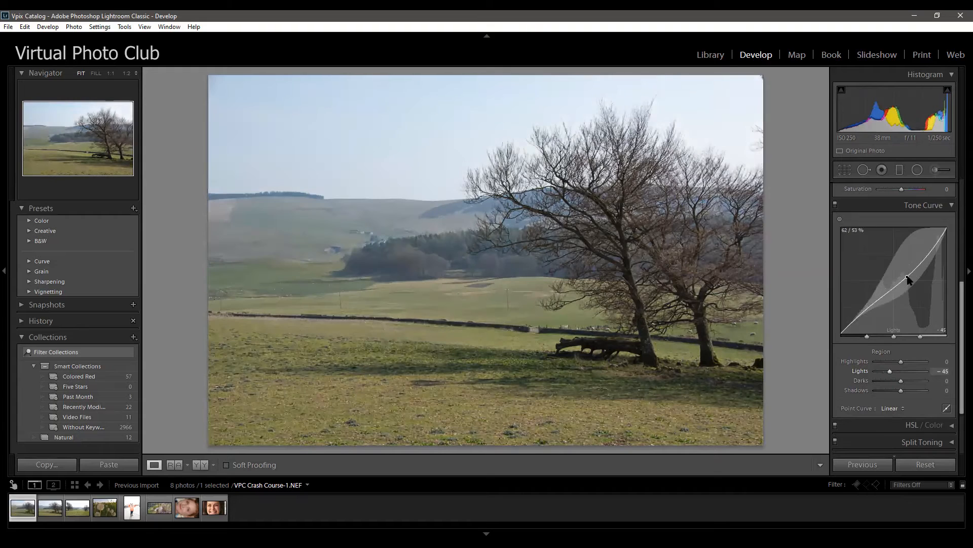
pyautogui.click(931, 466)
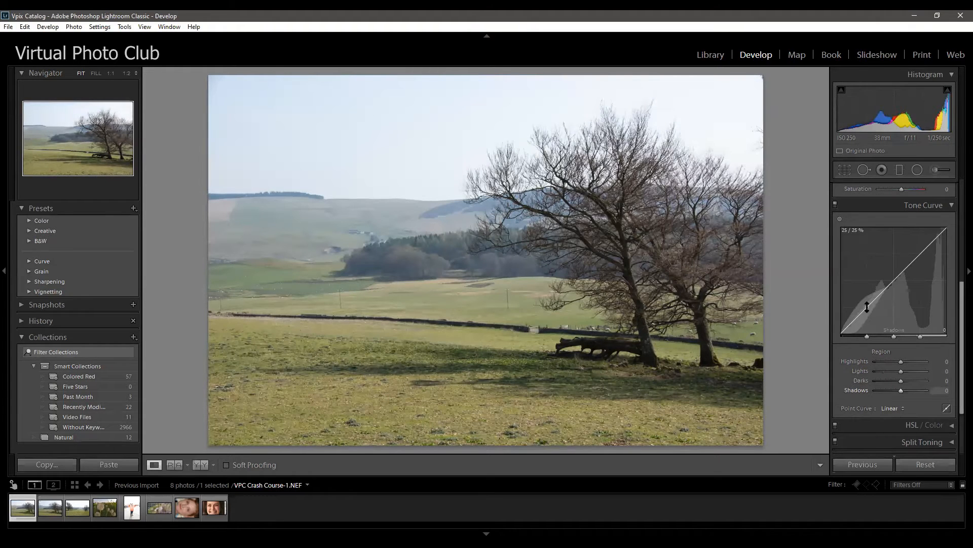
pyautogui.moveTo(867, 307)
pyautogui.mouseDown()
pyautogui.moveTo(867, 294)
pyautogui.moveTo(871, 310)
pyautogui.mouseUp()
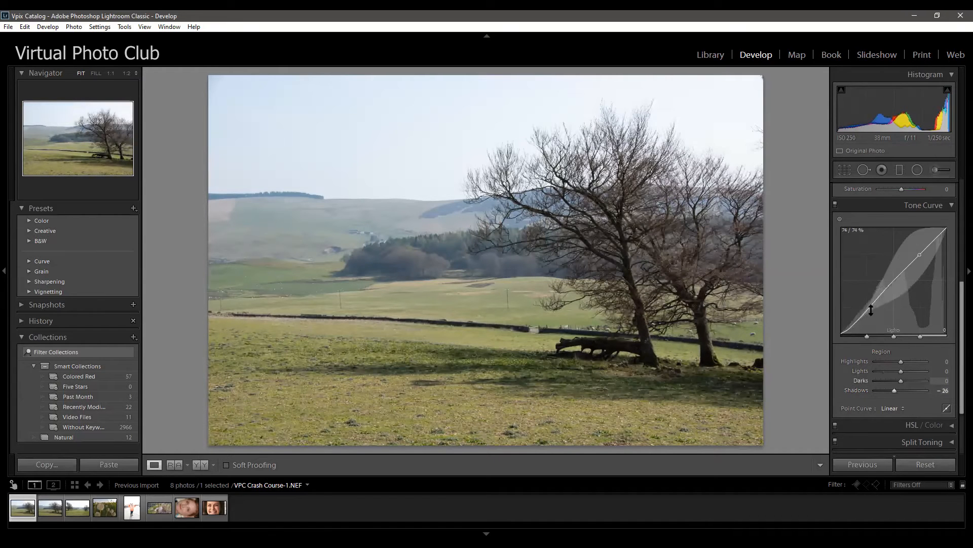
pyautogui.doubleClick(865, 390)
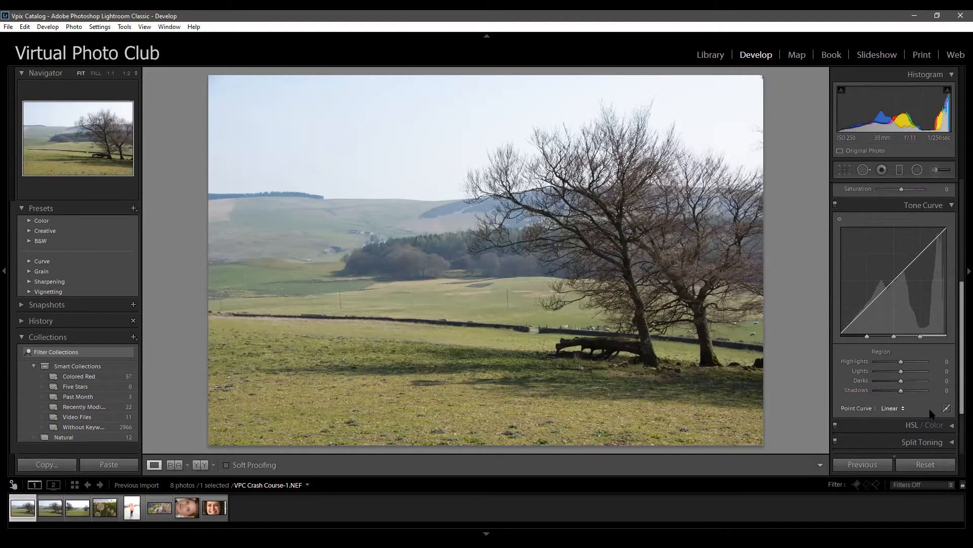
# Try the Medium Contrast and Strong Contrast point curves, and set the point curve back to Linear
pyautogui.click(902, 409)
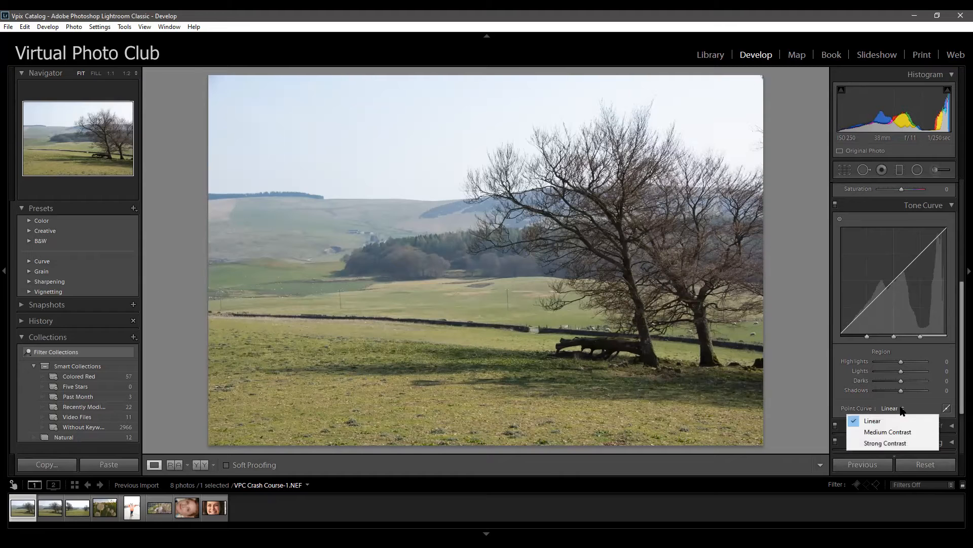
pyautogui.click(902, 433)
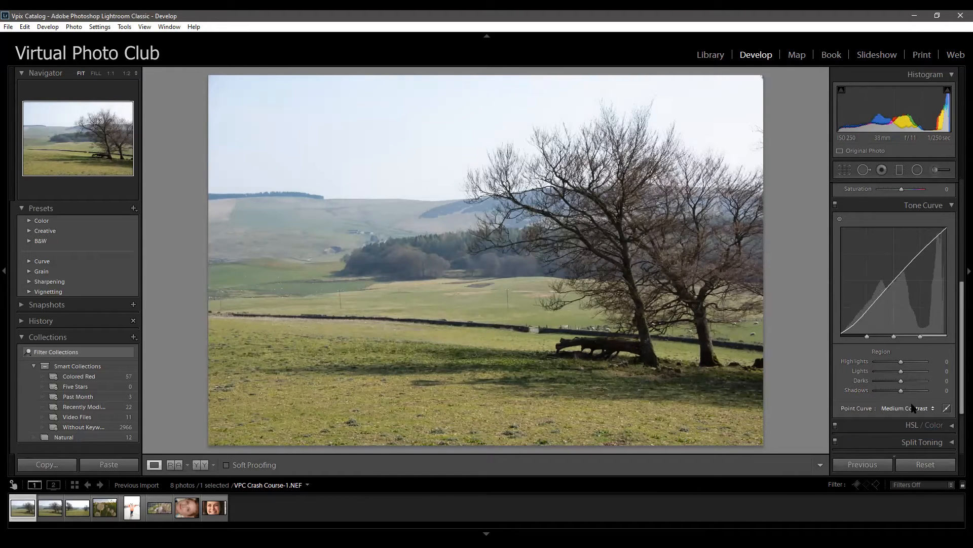
pyautogui.click(913, 409)
pyautogui.click(902, 442)
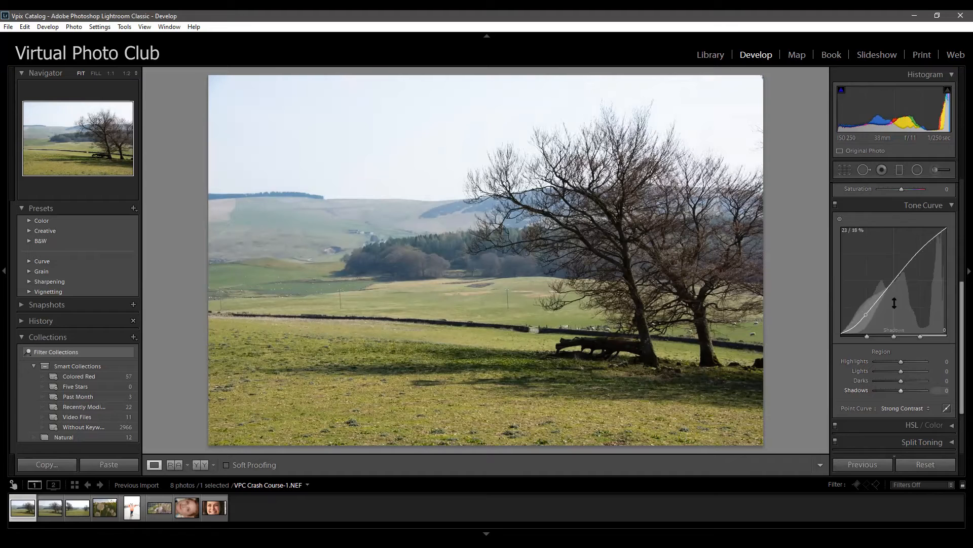
pyautogui.click(905, 408)
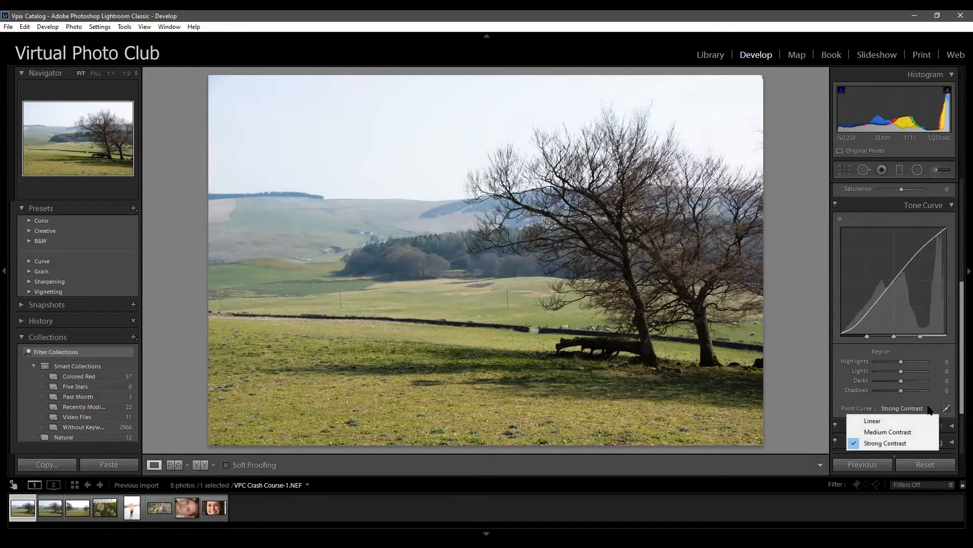
pyautogui.click(907, 421)
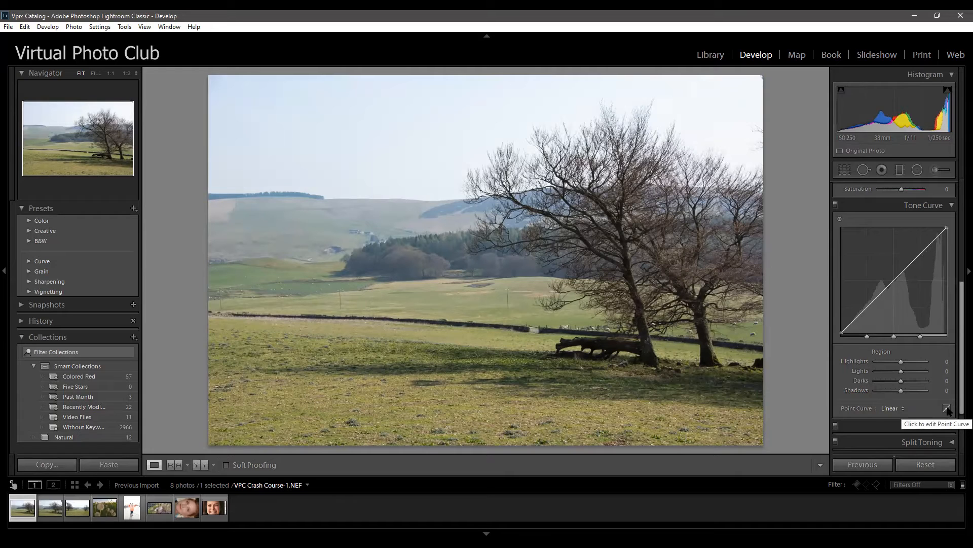
# Switch to point curve editing, lift the shadow part of the RGB curve with a new point, and undo it
pyautogui.click(947, 408)
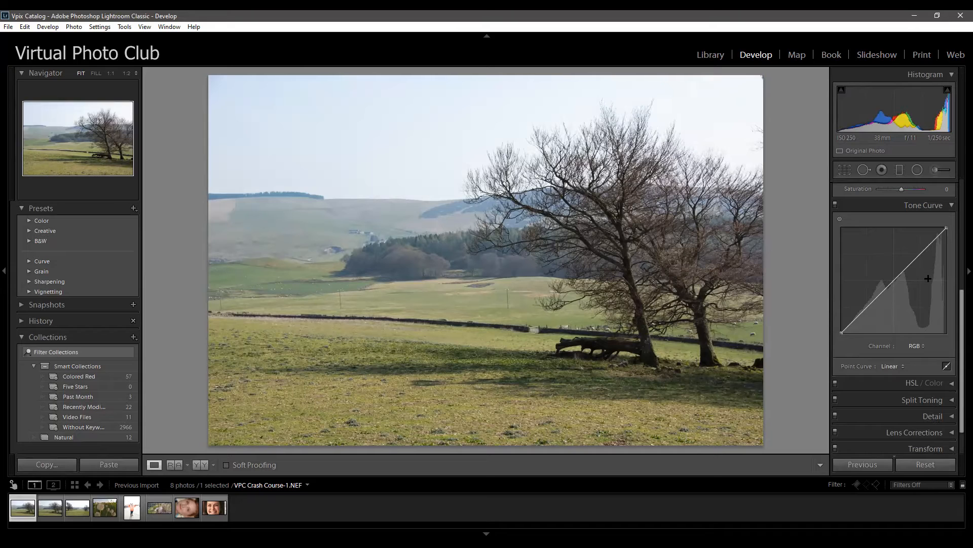
pyautogui.moveTo(867, 313)
pyautogui.mouseDown()
pyautogui.moveTo(865, 275)
pyautogui.moveTo(869, 327)
pyautogui.moveTo(869, 292)
pyautogui.moveTo(851, 295)
pyautogui.moveTo(860, 302)
pyautogui.moveTo(851, 296)
pyautogui.moveTo(865, 296)
pyautogui.mouseUp()
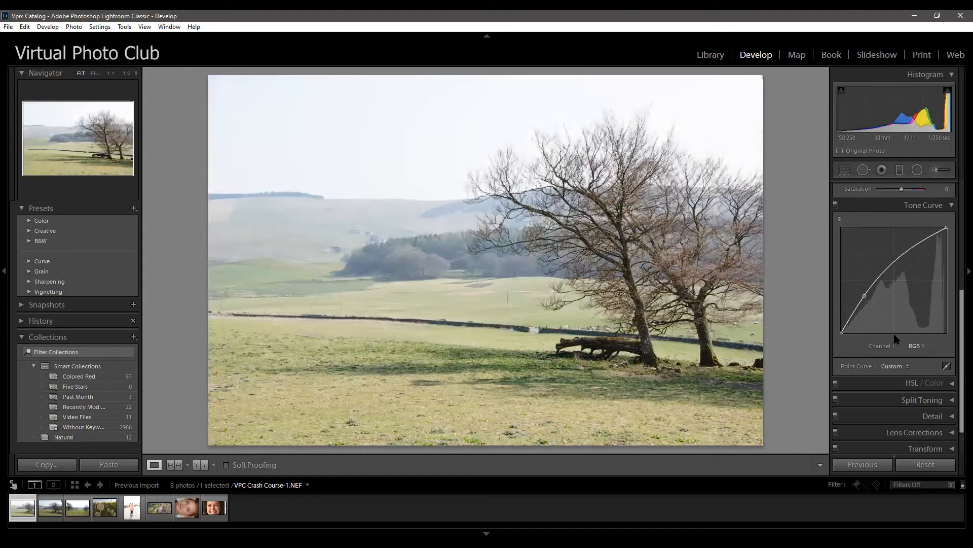
pyautogui.hotkey('ctrl', 'z')
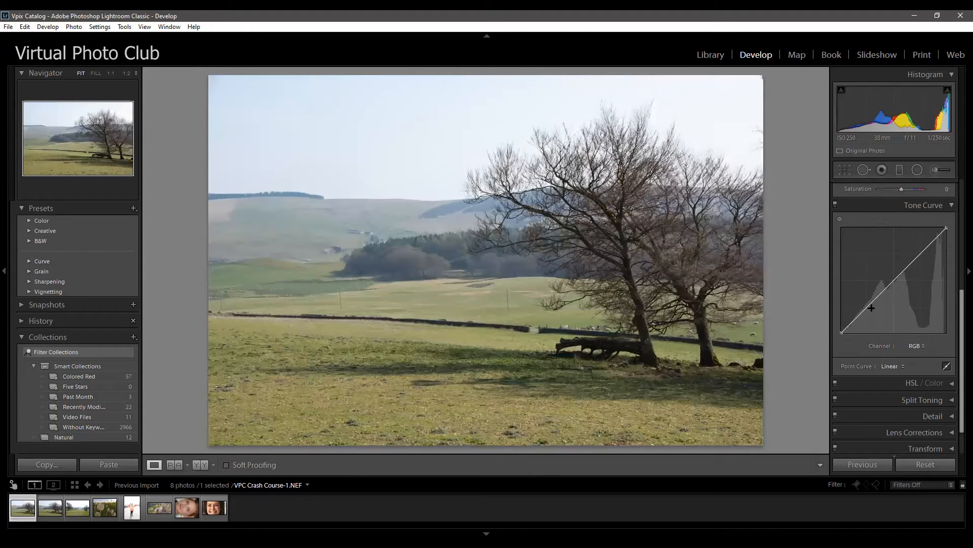
# Shape an S-curve with raised highlights and lowered shadows, reset the photo's adjustments, and leave point curve editing
pyautogui.moveTo(918, 257); pyautogui.dragTo(917, 245)
pyautogui.moveTo(868, 306); pyautogui.dragTo(869, 311)
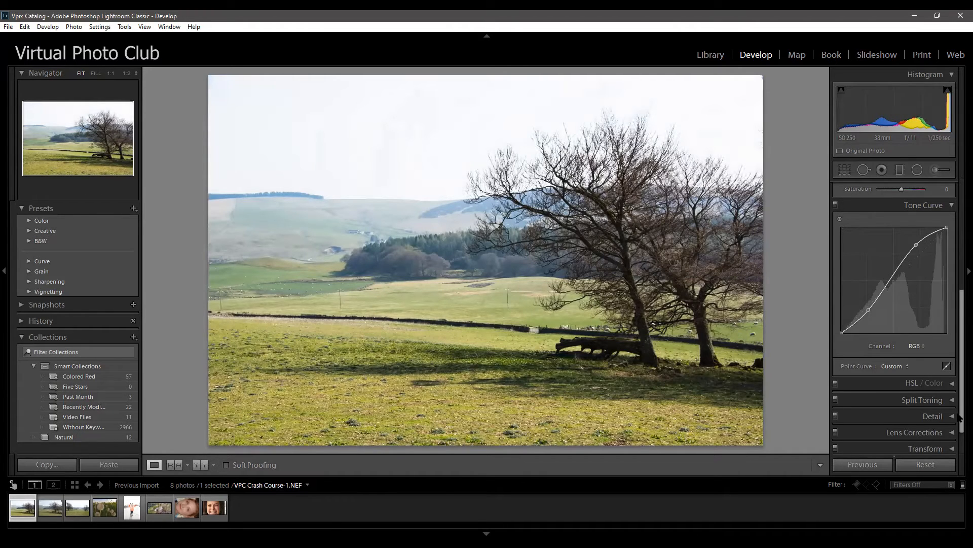
pyautogui.click(933, 465)
pyautogui.click(947, 366)
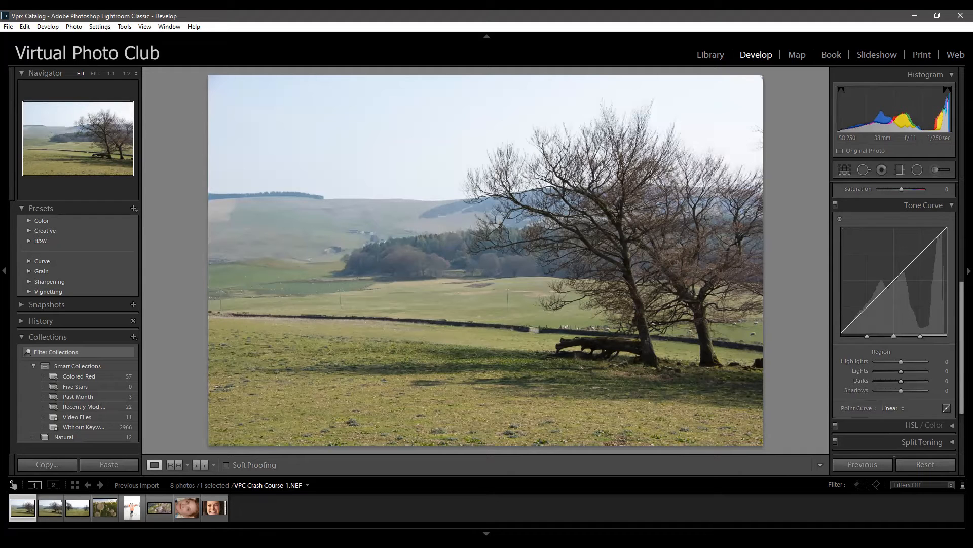
# Compare the tone sliders of the Basic section with the regions of the Tone Curve
pyautogui.scroll(5, 907, 305)
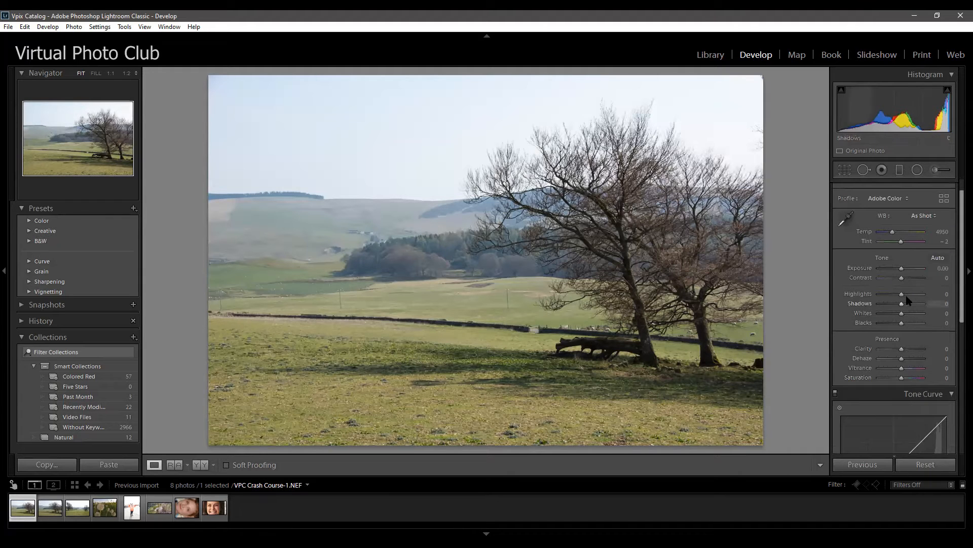
pyautogui.scroll(-5, 908, 304)
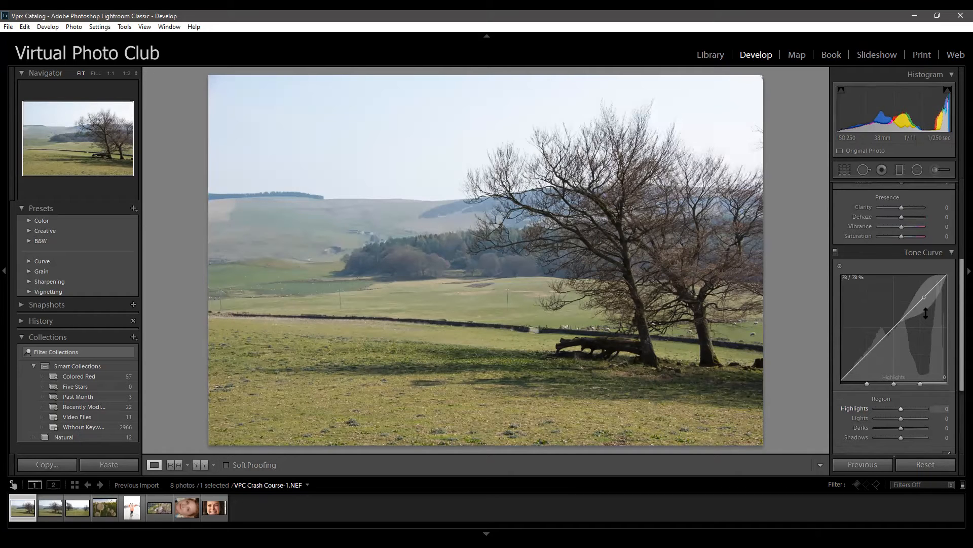
pyautogui.scroll(-1, 927, 315)
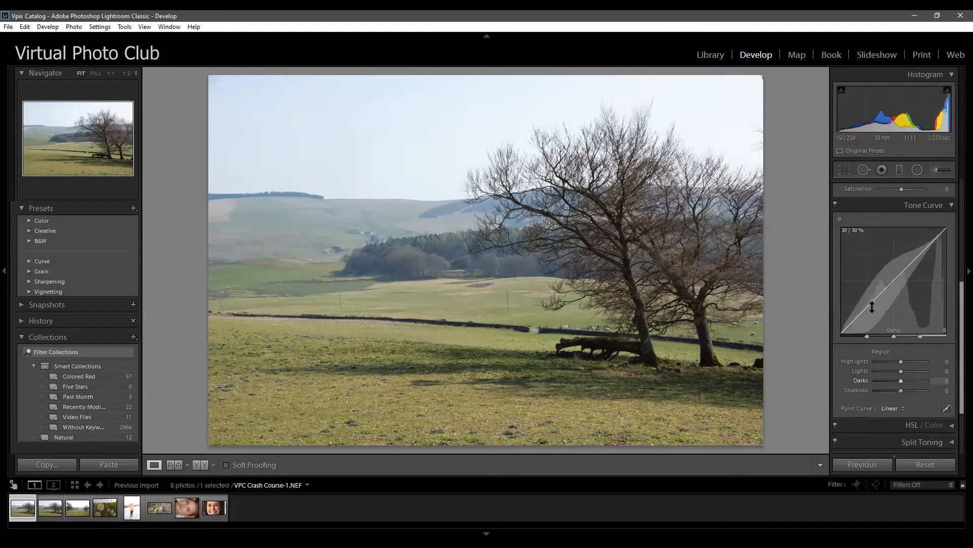
pyautogui.scroll(3, 872, 307)
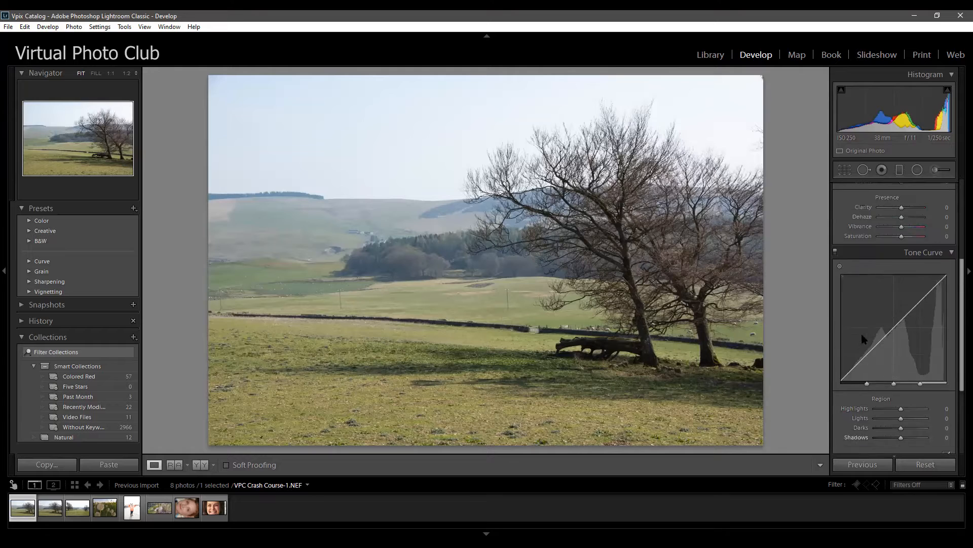
pyautogui.scroll(2, 892, 315)
pyautogui.scroll(-2, 860, 349)
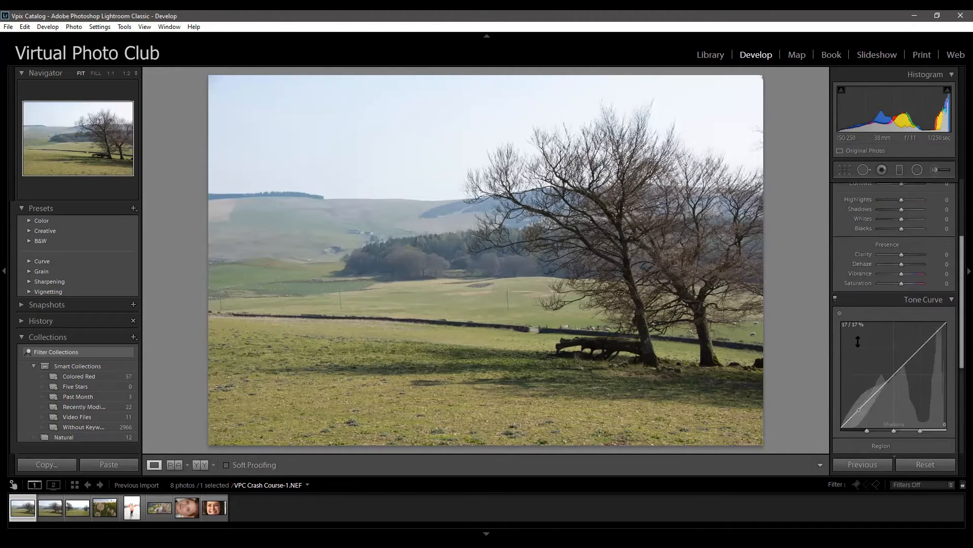
pyautogui.scroll(-1, 872, 379)
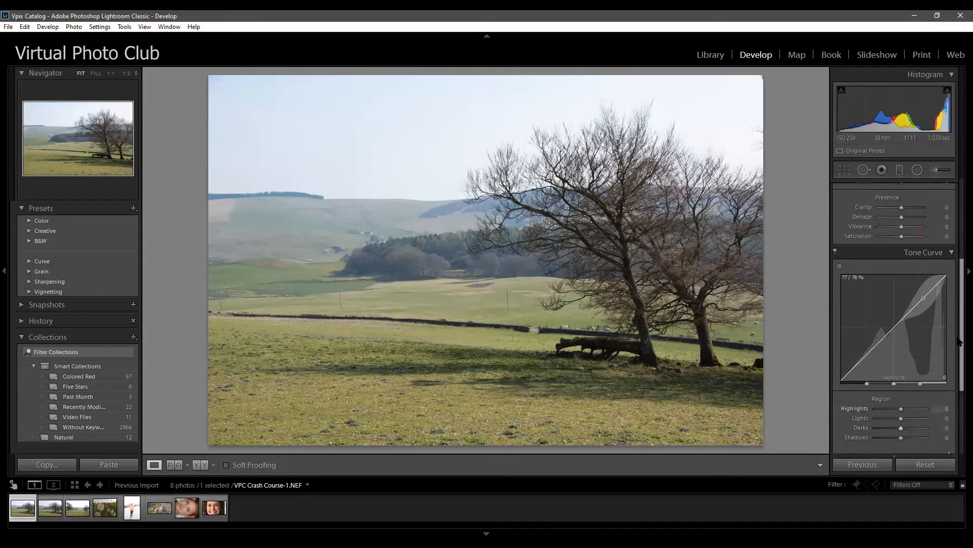
pyautogui.scroll(-1, 958, 328)
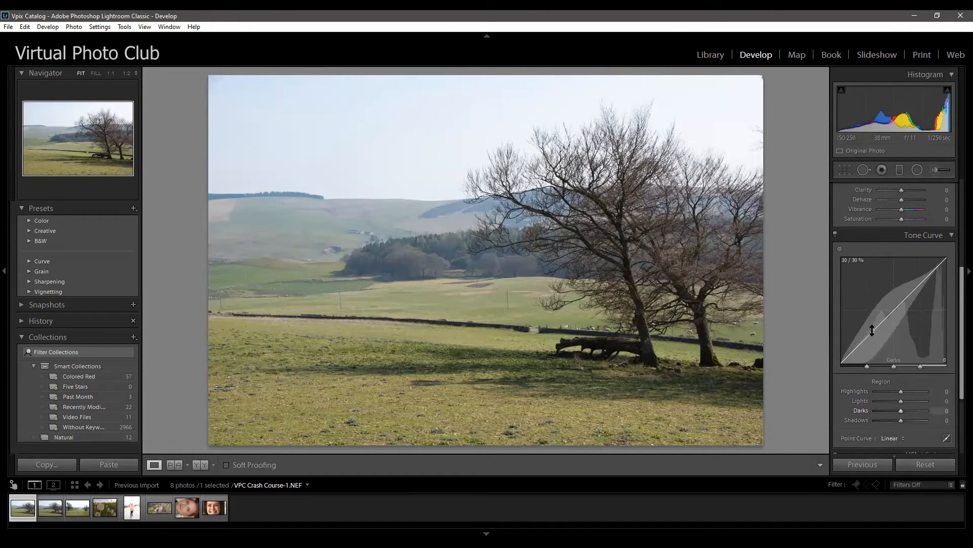
# Raise Darks to +100 on the tone curve, lower it to about +30, and undo the Darks adjustment
pyautogui.moveTo(872, 330); pyautogui.dragTo(873, 310)
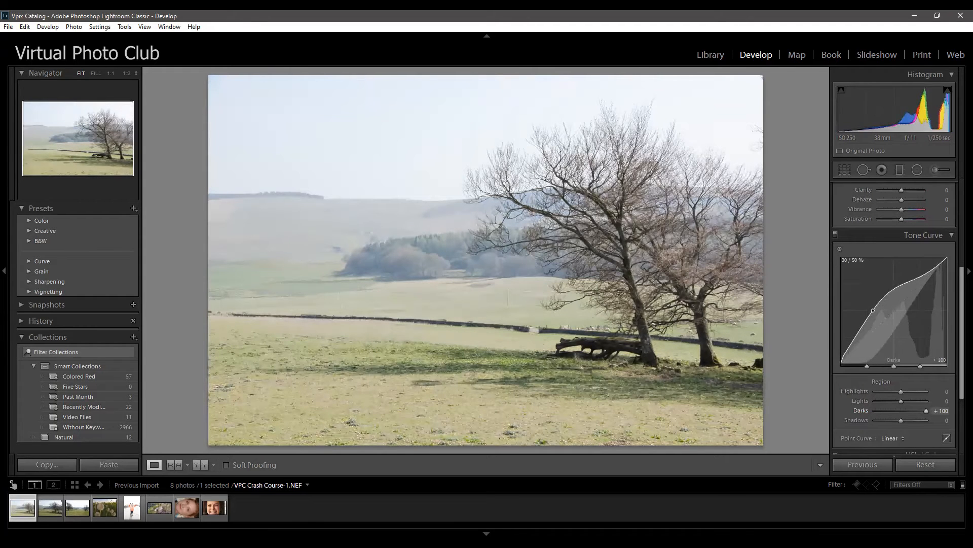
pyautogui.moveTo(873, 309)
pyautogui.mouseDown()
pyautogui.moveTo(873, 355)
pyautogui.moveTo(873, 310)
pyautogui.moveTo(873, 326)
pyautogui.mouseUp()
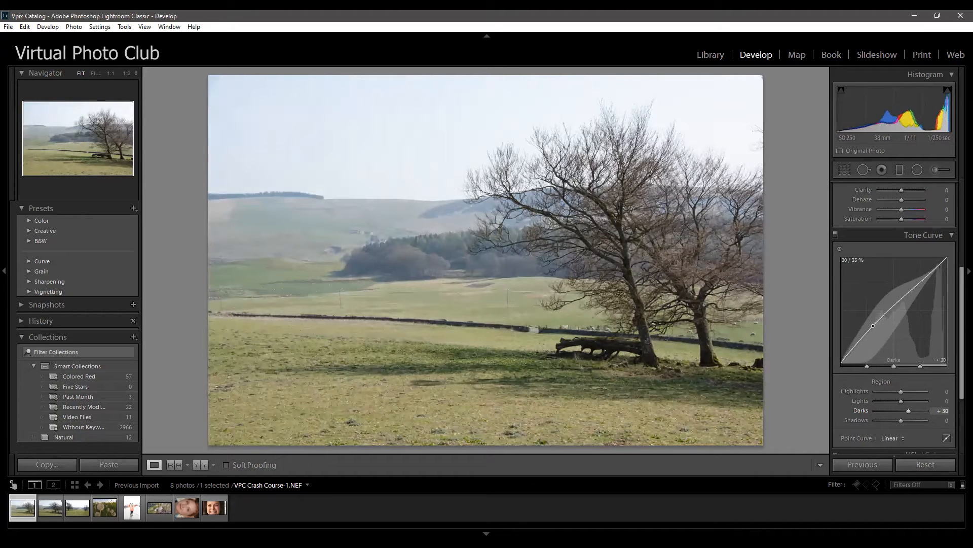
pyautogui.hotkey('ctrl', 'z')
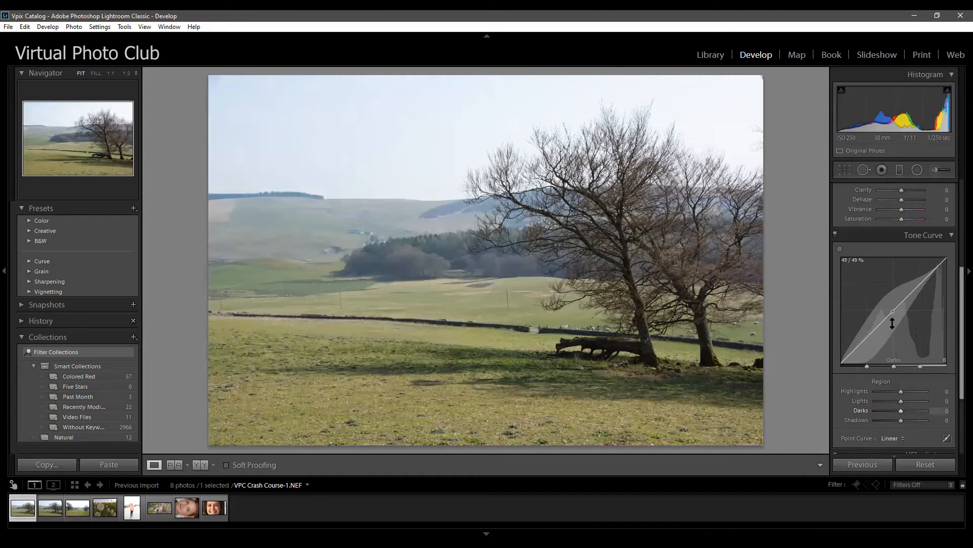
# Pull the shadow part of the RGB point curve down with a new point, undo it, and leave point curve editing
pyautogui.click(946, 438)
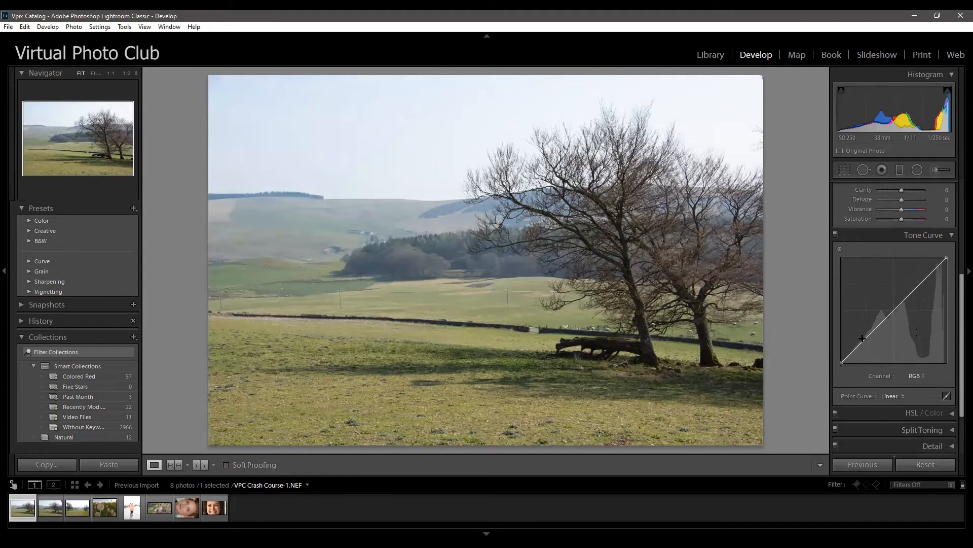
pyautogui.moveTo(866, 343)
pyautogui.mouseDown()
pyautogui.moveTo(859, 249)
pyautogui.moveTo(874, 346)
pyautogui.mouseUp()
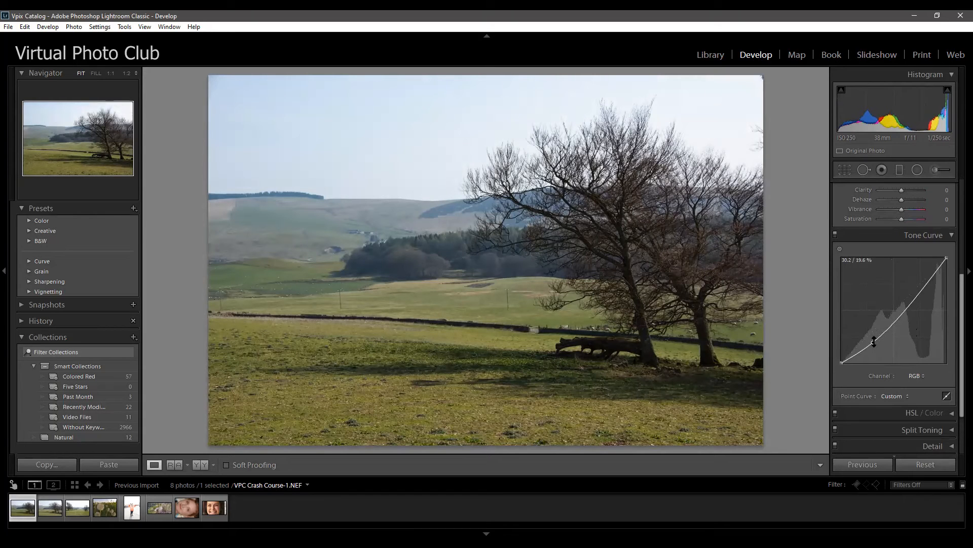
pyautogui.hotkey('ctrl', 'z')
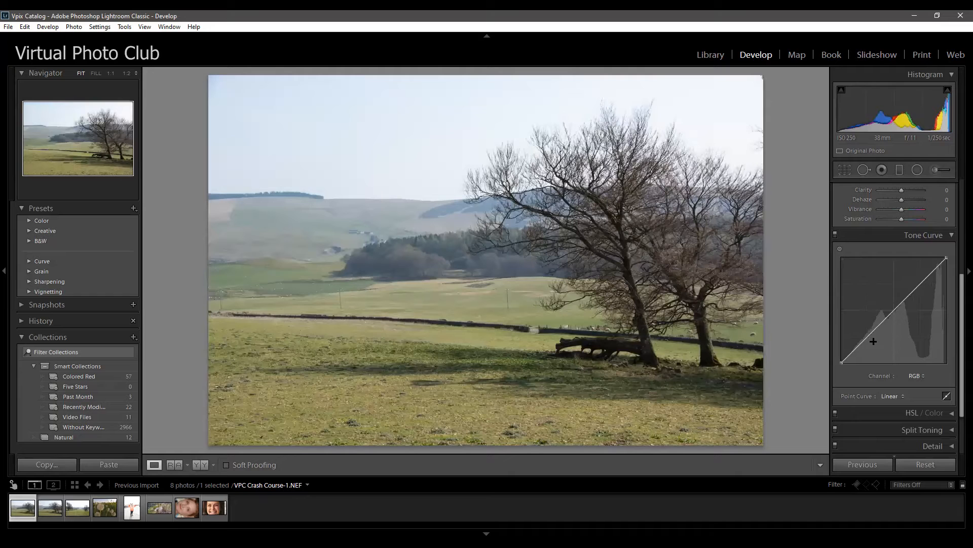
pyautogui.click(946, 396)
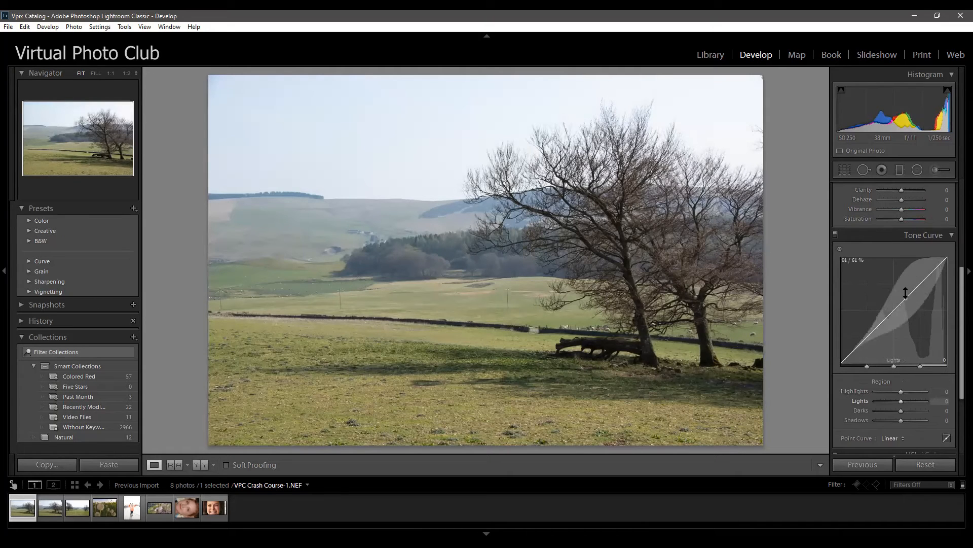
# Collapse the Tone Curve section and expand HSL / Color with only the Hue sliders shown
pyautogui.click(953, 236)
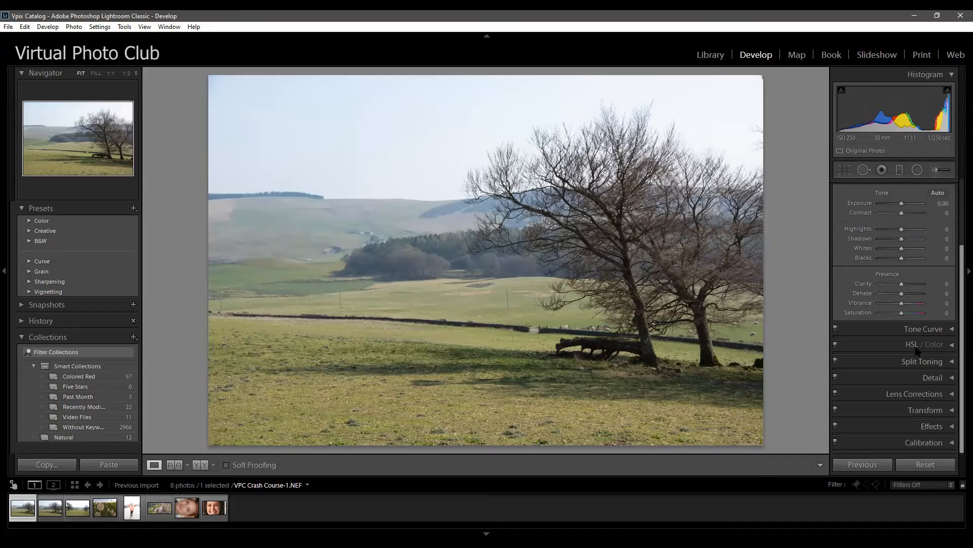
pyautogui.click(951, 345)
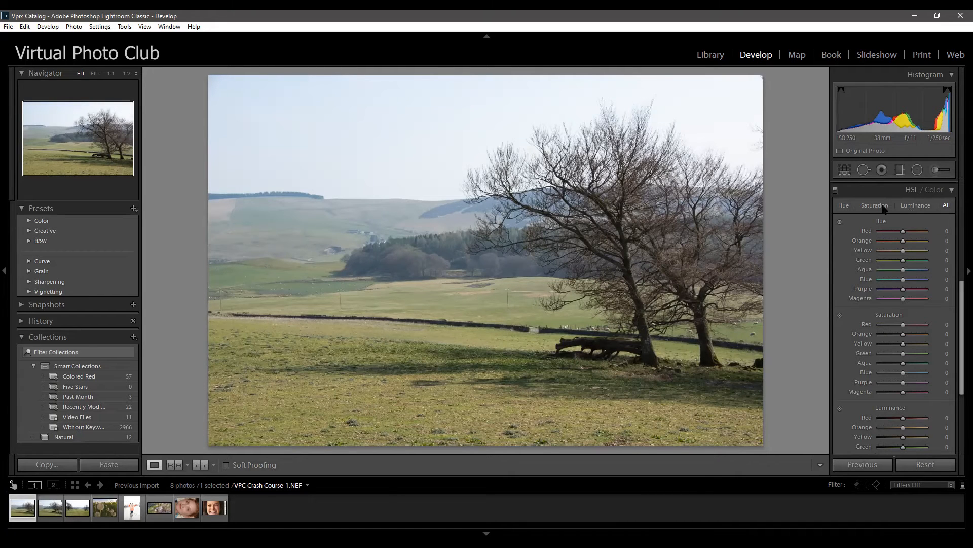
pyautogui.click(844, 205)
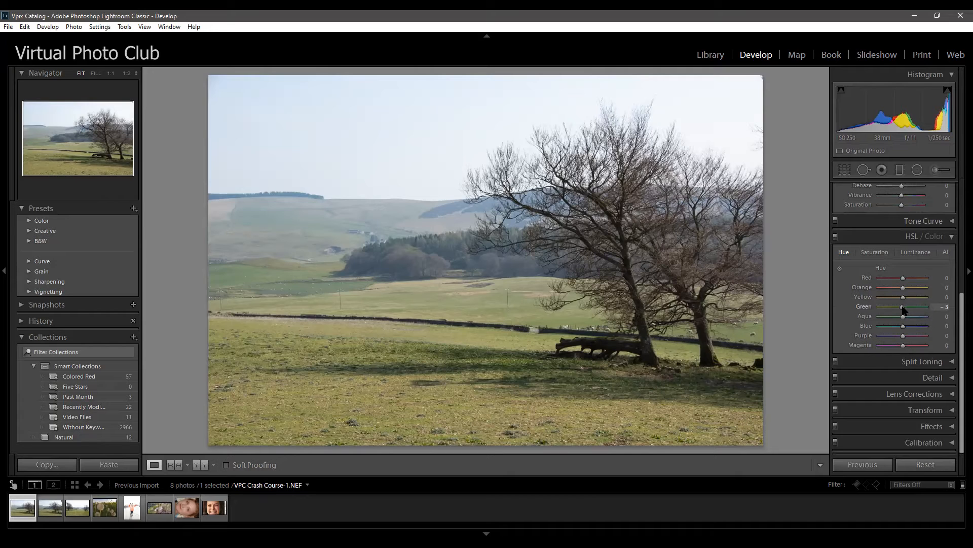
# Lower the Green hue to -95 and the Yellow hue to -61, and reset both hues
pyautogui.moveTo(905, 309); pyautogui.dragTo(875, 307)
pyautogui.doubleClick(866, 307)
pyautogui.hotkey('shift', '-')
pyautogui.press('Down')
pyautogui.press('Down')
pyautogui.press('Down')
pyautogui.press('Down')
pyautogui.press('Down')
pyautogui.press('Down')
pyautogui.press('Down')
pyautogui.press('Down')
pyautogui.press('Down')
pyautogui.moveTo(903, 297)
pyautogui.mouseDown()
pyautogui.moveTo(927, 302)
pyautogui.moveTo(872, 300)
pyautogui.moveTo(896, 302)
pyautogui.moveTo(887, 300)
pyautogui.mouseUp()
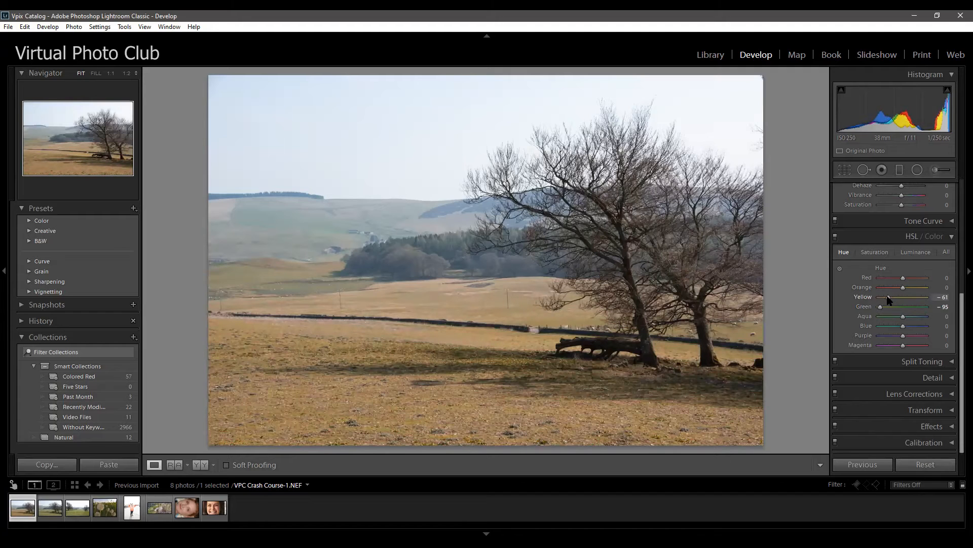
pyautogui.doubleClick(864, 306)
pyautogui.doubleClick(863, 297)
# Try a Purple hue of about -23 and a Green hue of +100, resetting each one
pyautogui.moveTo(899, 335); pyautogui.dragTo(892, 336)
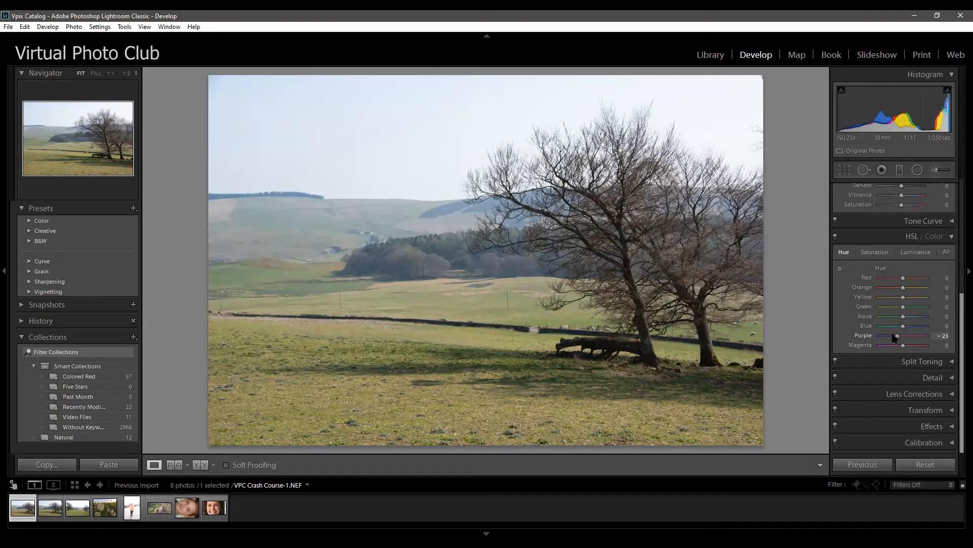
pyautogui.doubleClick(873, 336)
pyautogui.moveTo(903, 307); pyautogui.dragTo(929, 316)
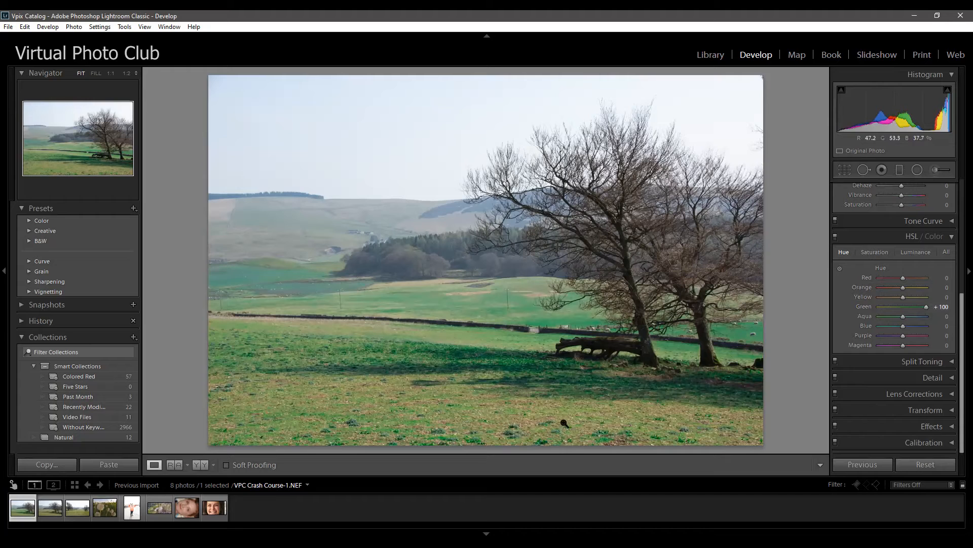
pyautogui.doubleClick(864, 308)
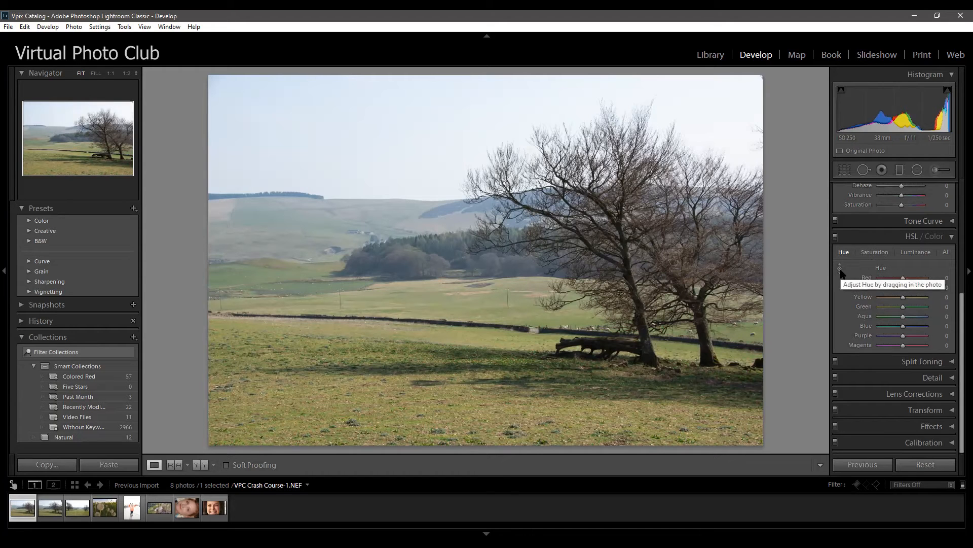
# Adjust hues directly on the photo's grass and distant hills, giving Yellow -20, Green +6, Aqua -48 and Blue -96
pyautogui.click(840, 269)
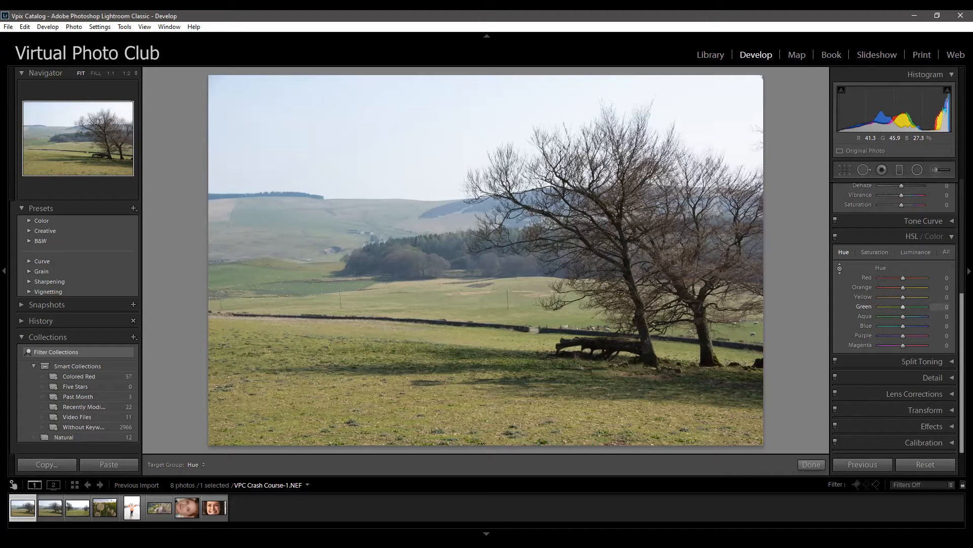
pyautogui.moveTo(431, 355); pyautogui.dragTo(431, 384)
pyautogui.moveTo(406, 208)
pyautogui.mouseDown()
pyautogui.moveTo(406, 261)
pyautogui.moveTo(406, 160)
pyautogui.moveTo(406, 223)
pyautogui.mouseUp()
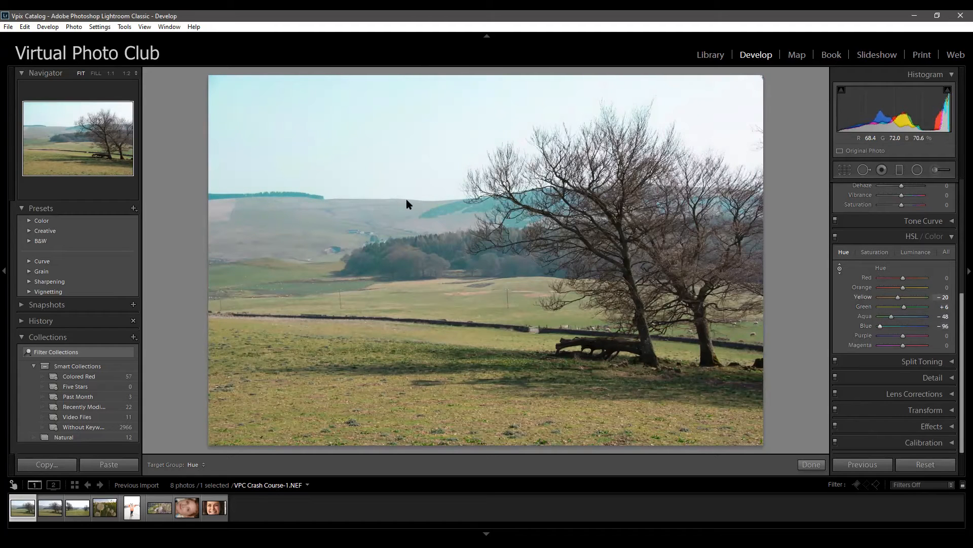
pyautogui.click(840, 268)
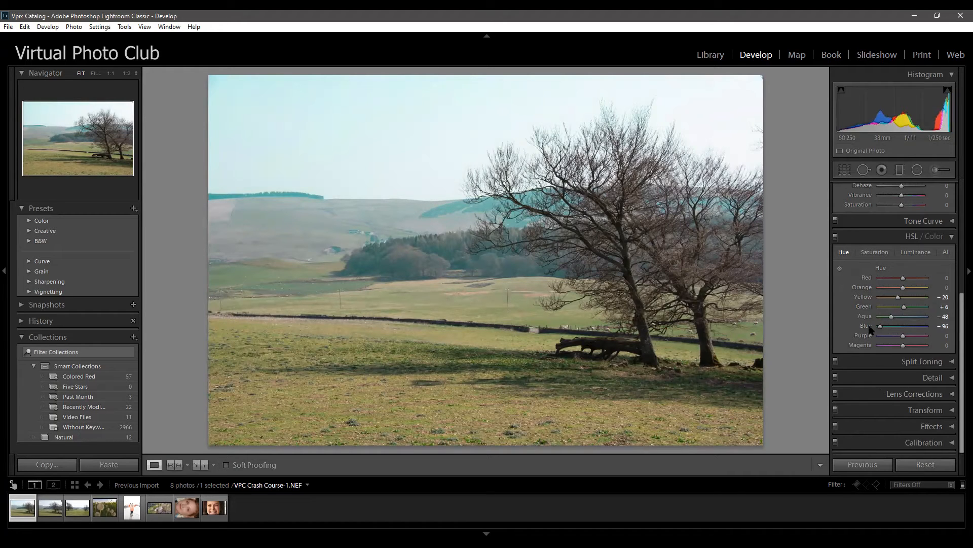
# Shift the field's hues directly on the photo to Yellow -54 and Green -6, and reset the photo's adjustments
pyautogui.click(840, 268)
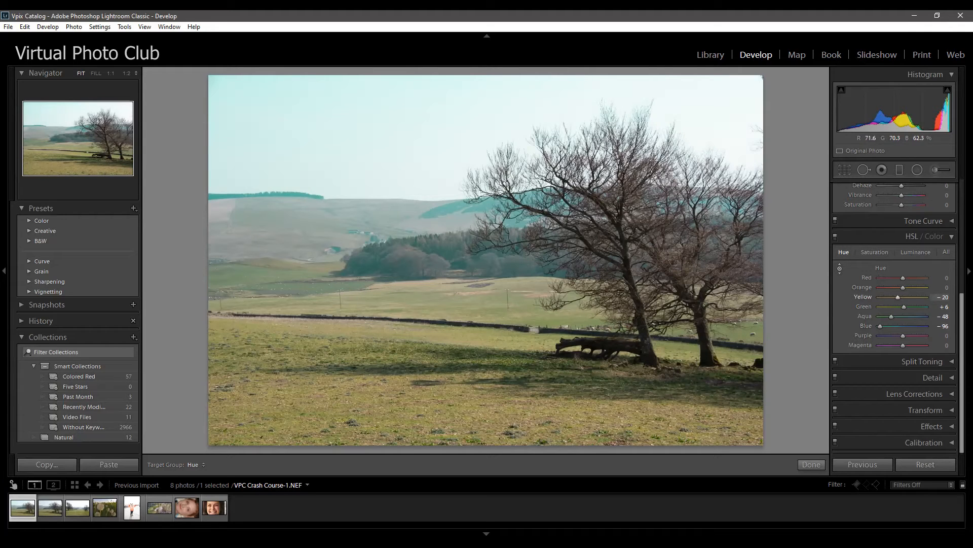
pyautogui.moveTo(431, 294); pyautogui.dragTo(431, 304)
pyautogui.moveTo(446, 262); pyautogui.dragTo(444, 284)
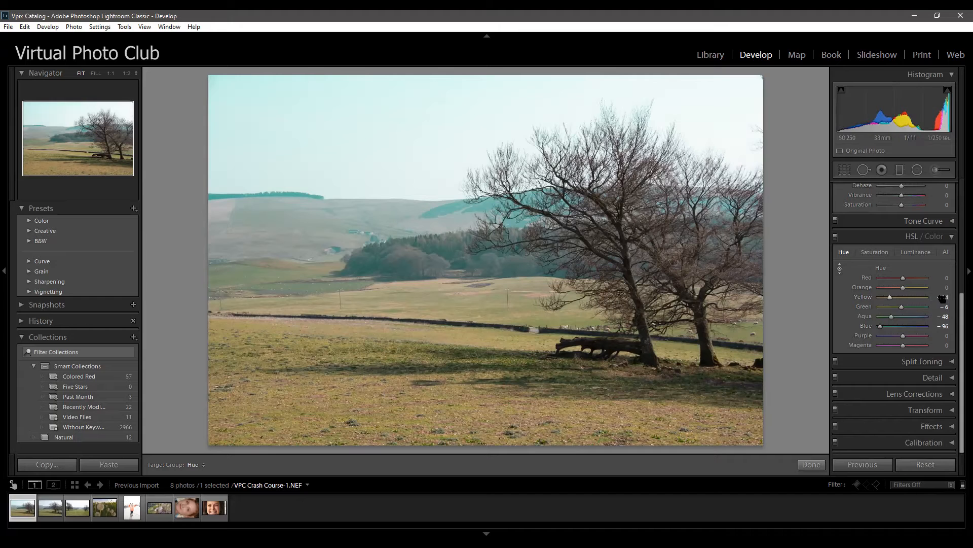
pyautogui.click(839, 268)
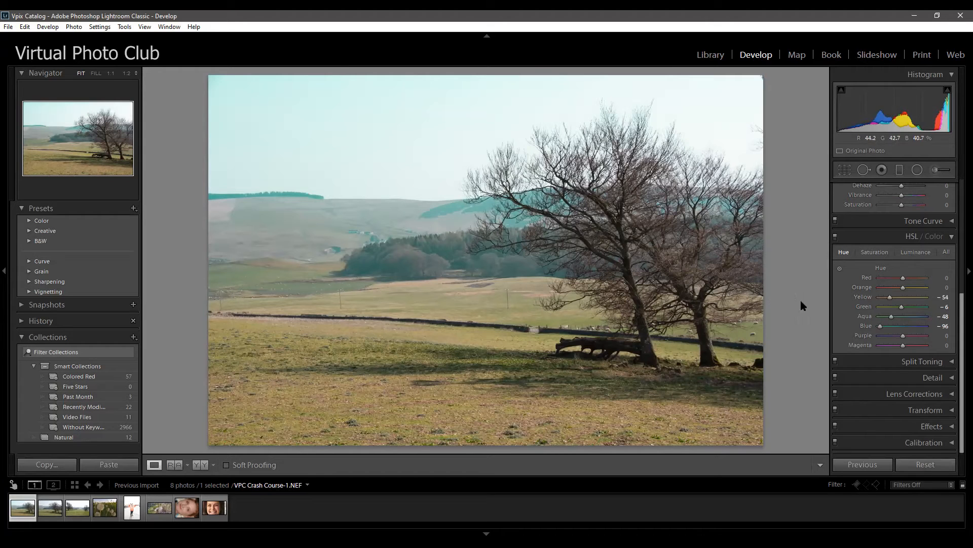
pyautogui.click(921, 464)
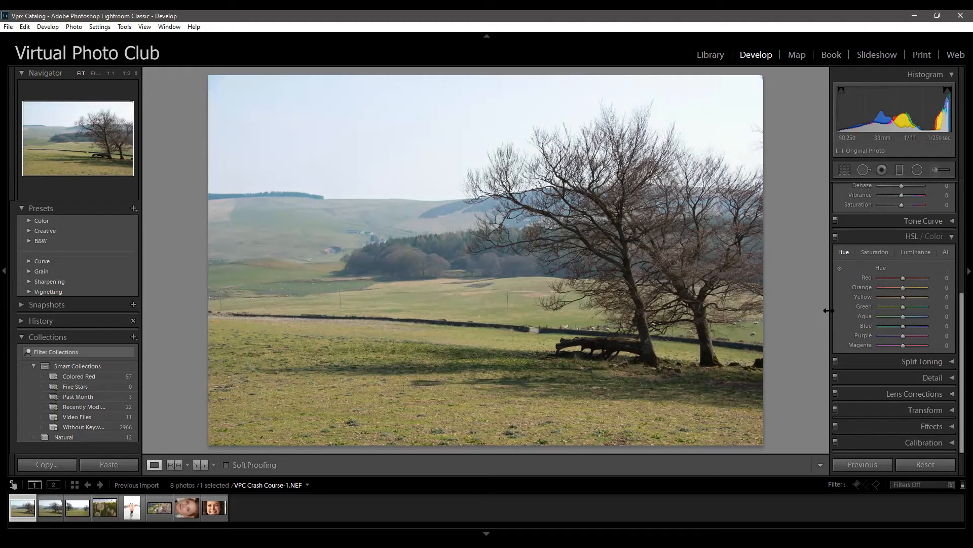
# Shift the distant woods' hues directly on the photo to Aqua -14 and Blue -45, and reset the photo's adjustments
pyautogui.click(840, 268)
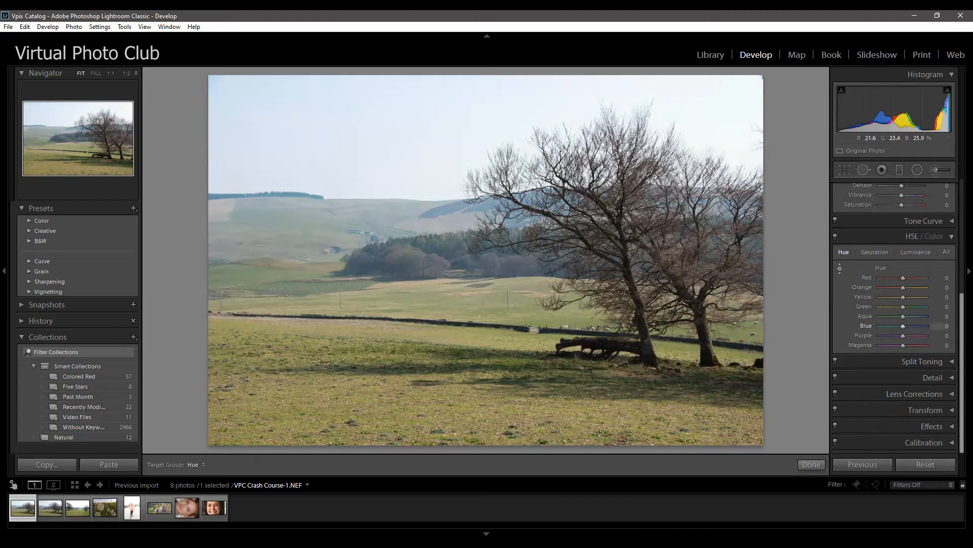
pyautogui.moveTo(436, 256)
pyautogui.mouseDown()
pyautogui.moveTo(436, 296)
pyautogui.moveTo(436, 206)
pyautogui.moveTo(436, 269)
pyautogui.moveTo(436, 249)
pyautogui.mouseUp()
pyautogui.moveTo(436, 248); pyautogui.dragTo(436, 291)
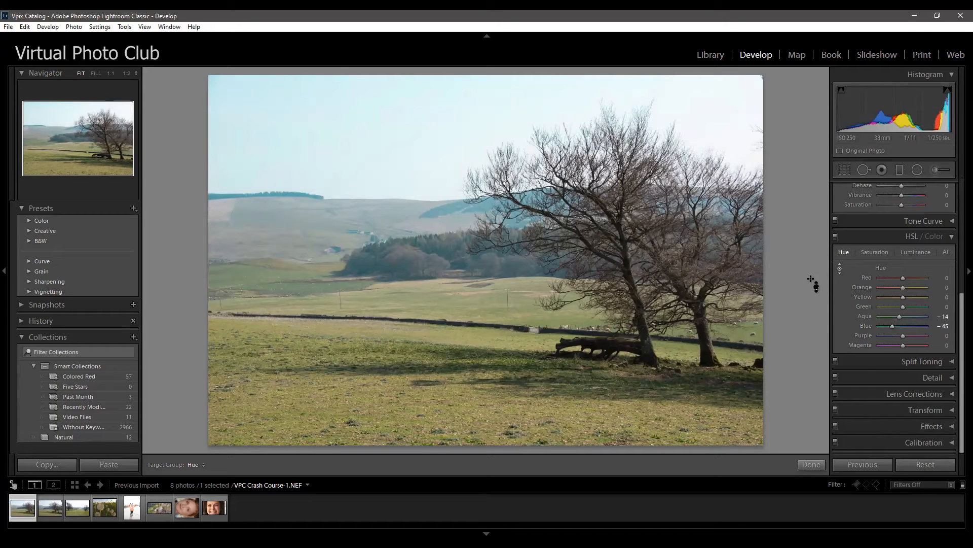
pyautogui.click(935, 463)
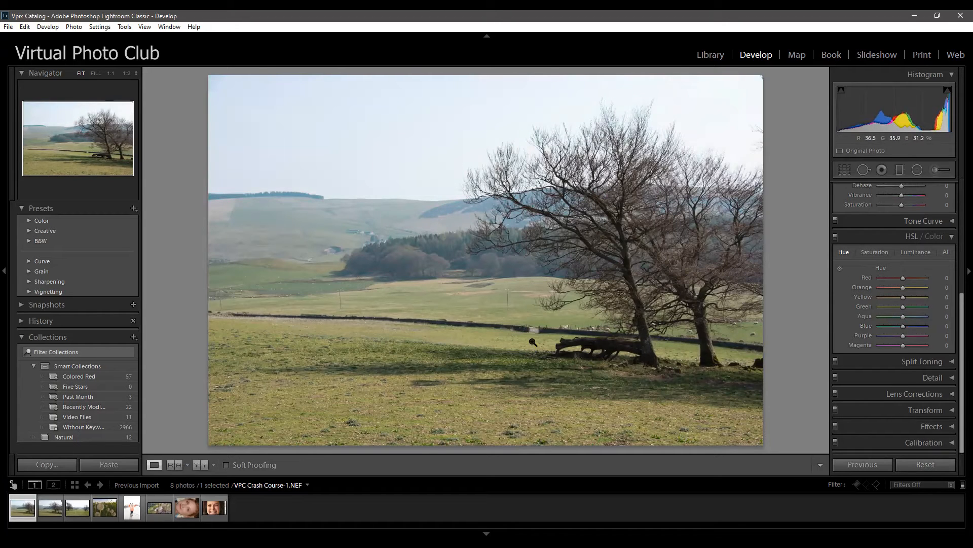
# Lower the Green and Yellow saturation to -100 each, and reset both saturation values
pyautogui.click(886, 253)
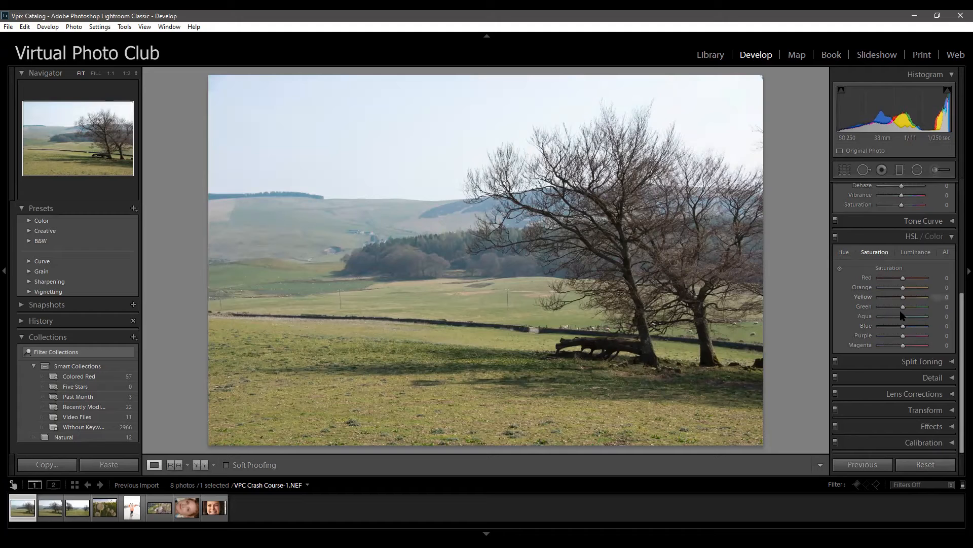
pyautogui.moveTo(903, 307); pyautogui.dragTo(844, 316)
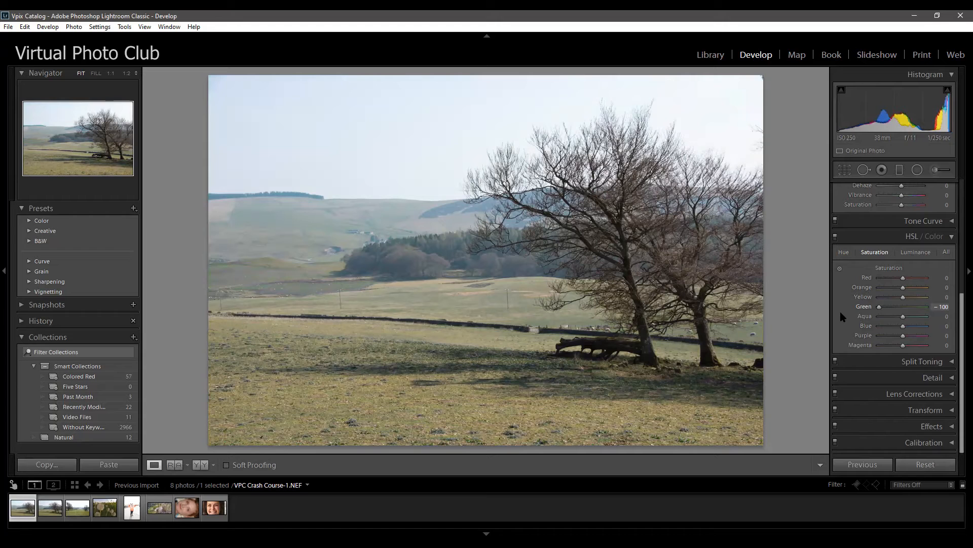
pyautogui.moveTo(903, 297); pyautogui.dragTo(827, 302)
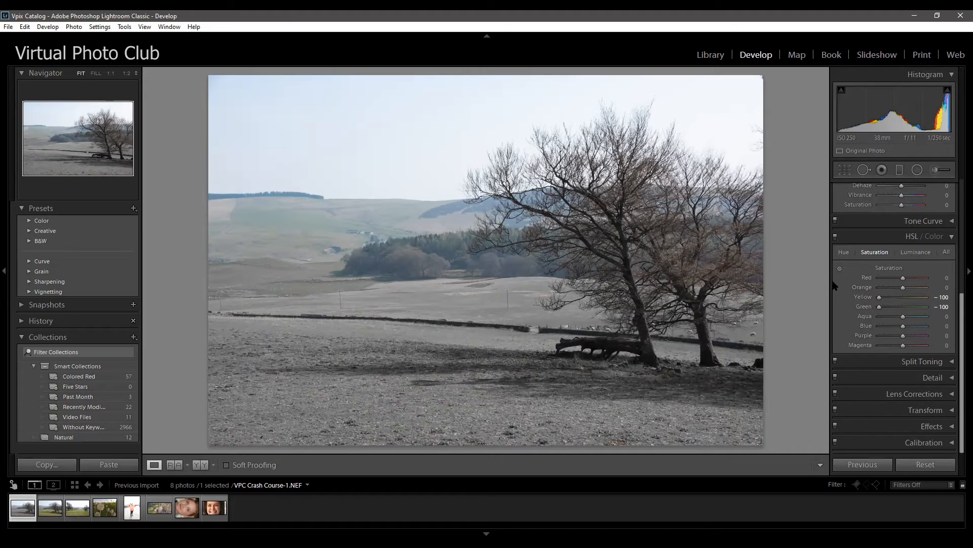
pyautogui.doubleClick(864, 298)
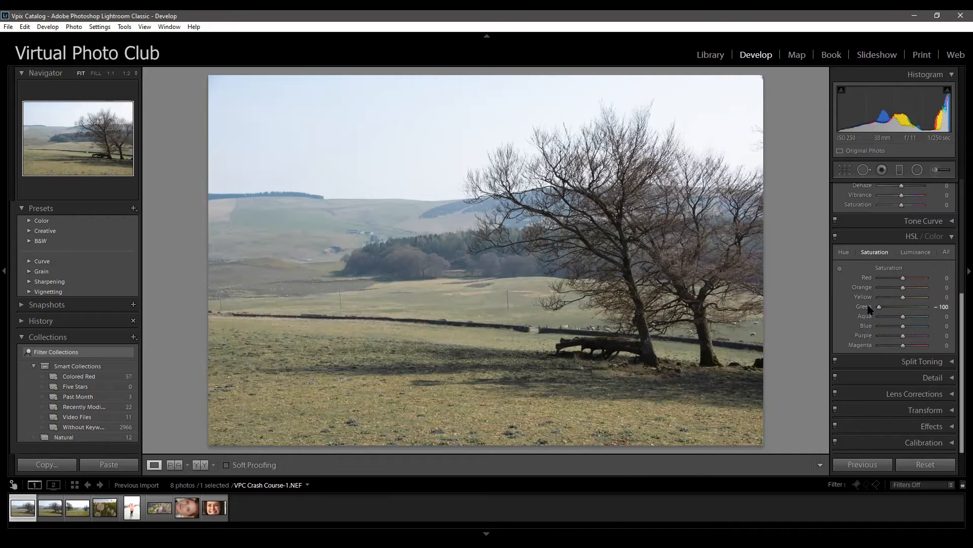
pyautogui.doubleClick(865, 307)
# Set the Yellow luminance to +3 and the Green luminance to about -85, and reset both values
pyautogui.click(920, 253)
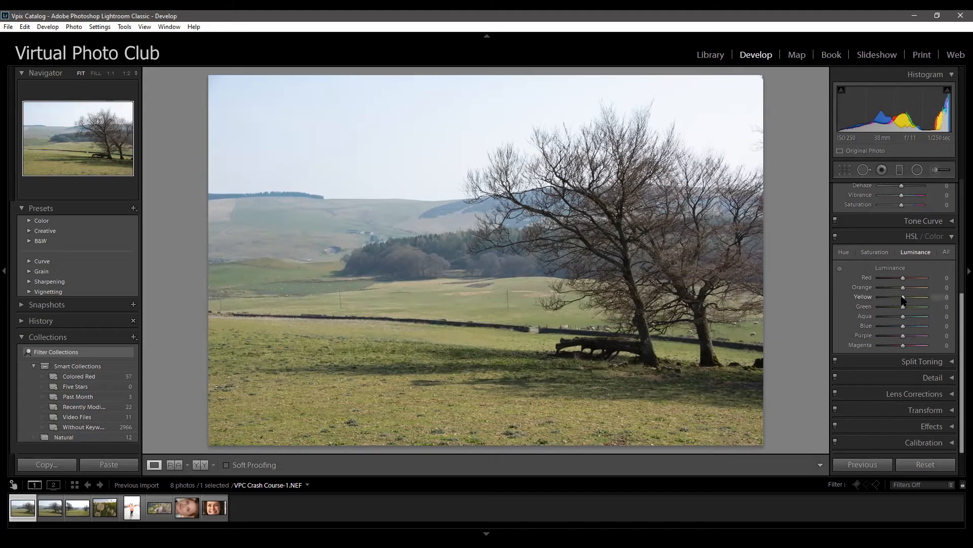
pyautogui.moveTo(903, 298)
pyautogui.mouseDown()
pyautogui.moveTo(939, 300)
pyautogui.moveTo(879, 302)
pyautogui.moveTo(937, 306)
pyautogui.moveTo(880, 306)
pyautogui.moveTo(890, 304)
pyautogui.mouseUp()
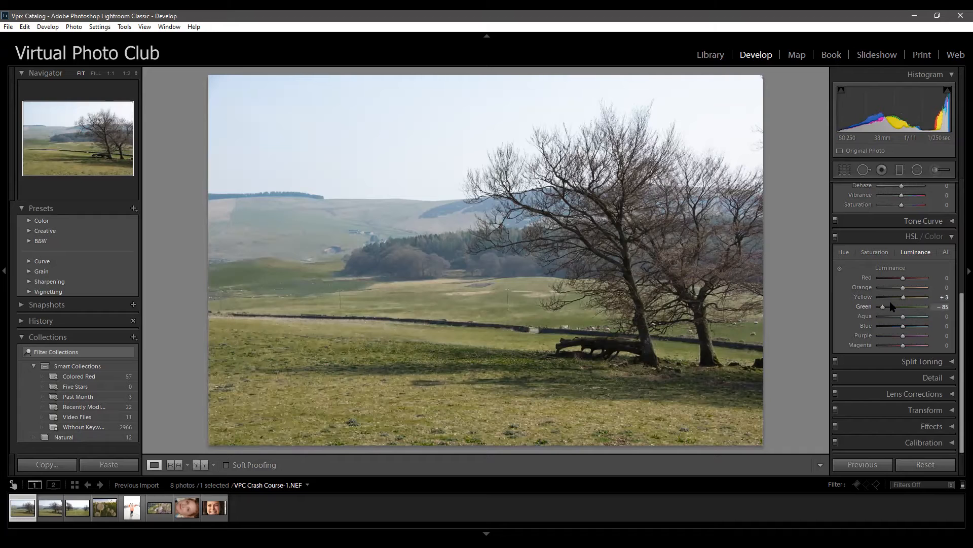
pyautogui.doubleClick(866, 307)
pyautogui.doubleClick(865, 298)
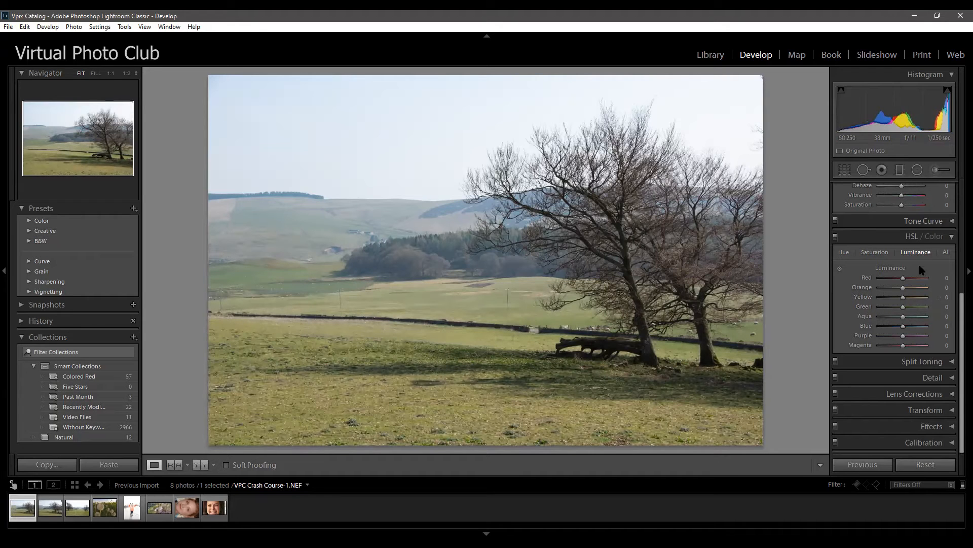
# Show the Hue, Saturation and Luminance sliders together and look through them
pyautogui.click(881, 253)
pyautogui.click(946, 253)
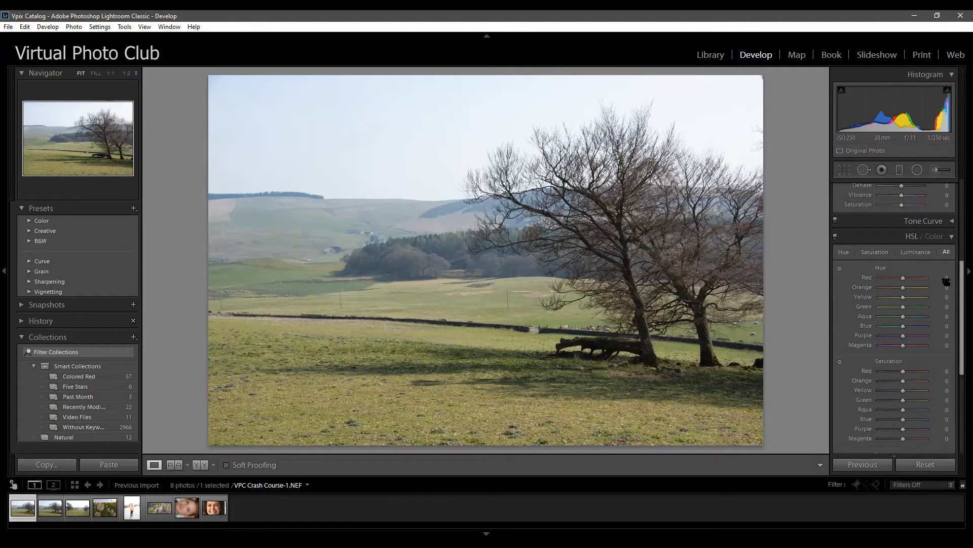
pyautogui.scroll(-1, 926, 262)
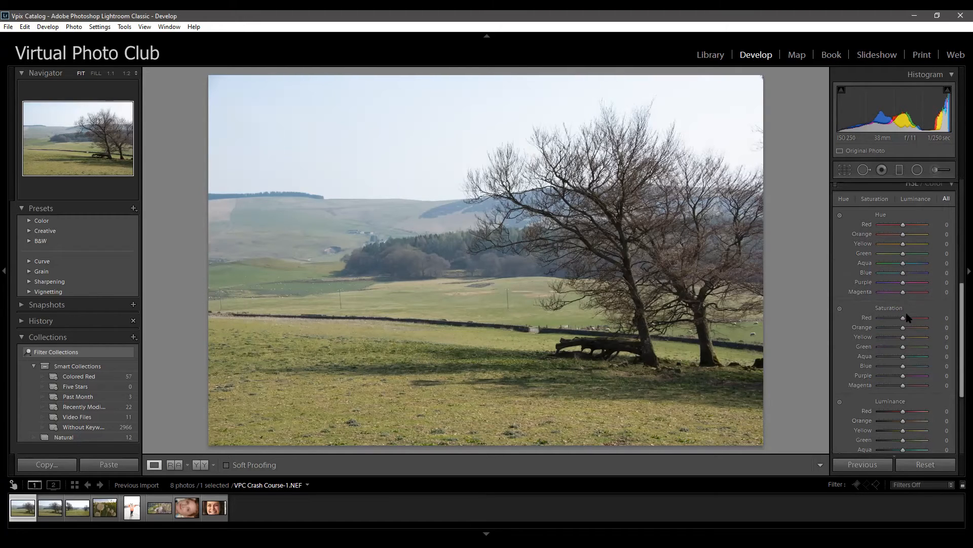
pyautogui.scroll(1, 933, 316)
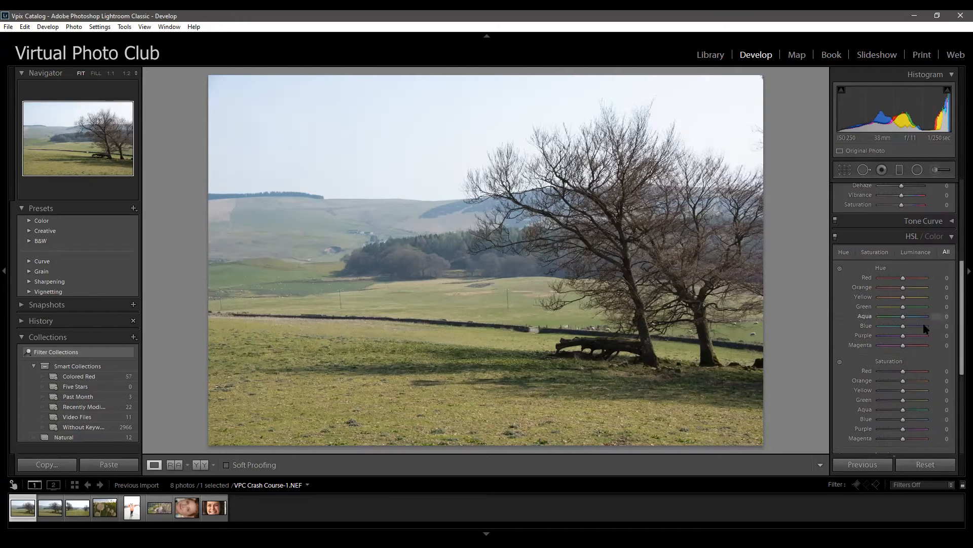
# Switch from the HSL view to the Color view and show only the Green sliders
pyautogui.click(932, 238)
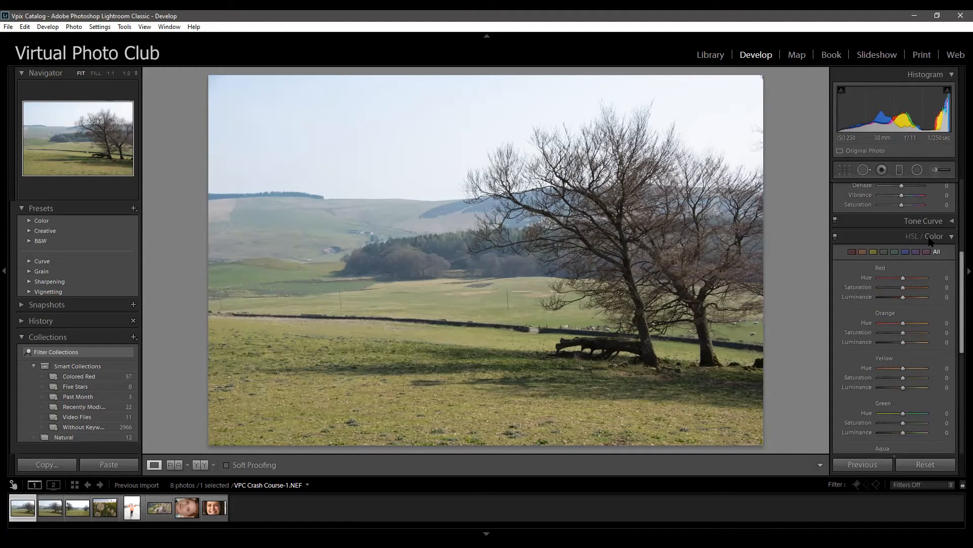
pyautogui.click(883, 253)
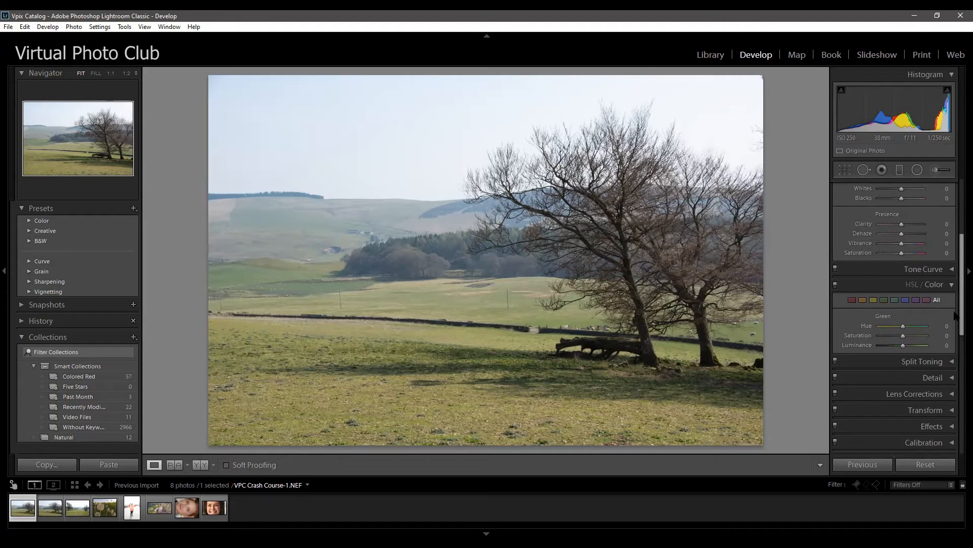
pyautogui.scroll(-1, 953, 328)
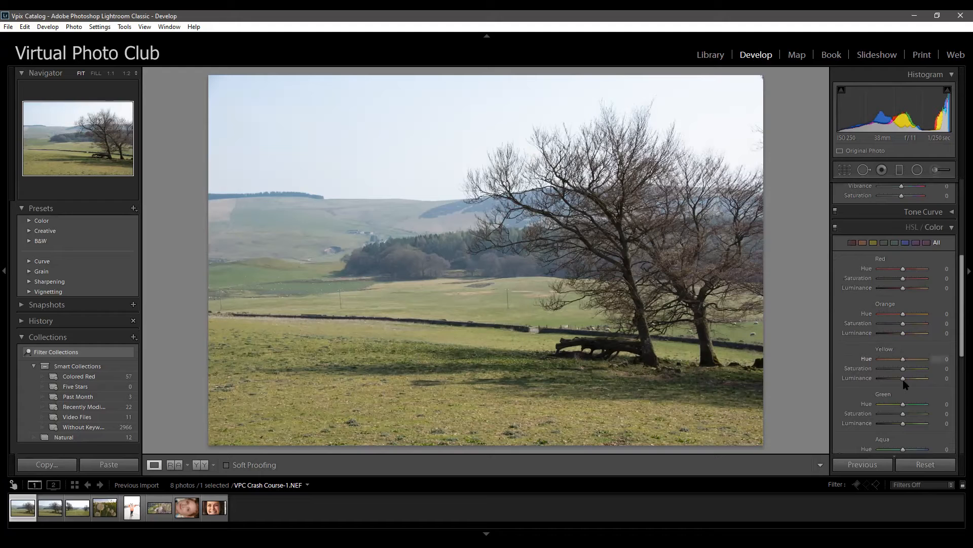
pyautogui.click(886, 247)
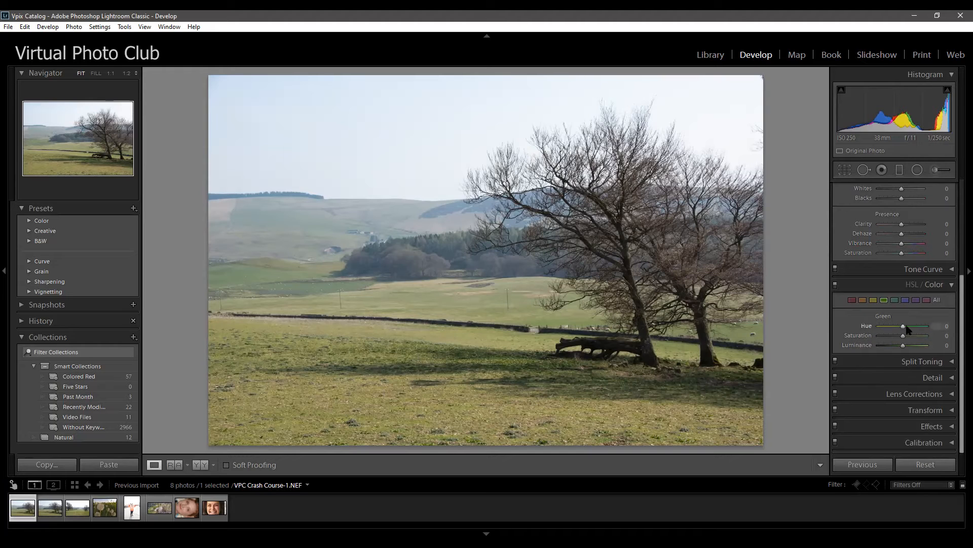
# Lower the Green hue and reset it, switch back to the HSL view, and collapse the HSL / Color section
pyautogui.moveTo(903, 328); pyautogui.dragTo(882, 327)
pyautogui.doubleClick(868, 326)
pyautogui.click(913, 285)
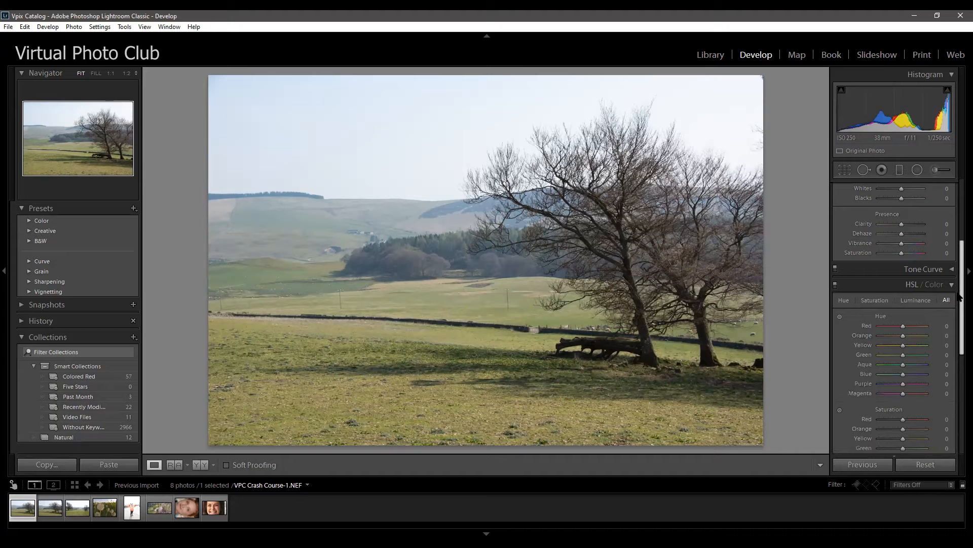
pyautogui.moveTo(959, 299)
pyautogui.mouseDown()
pyautogui.moveTo(959, 336)
pyautogui.moveTo(960, 304)
pyautogui.mouseUp()
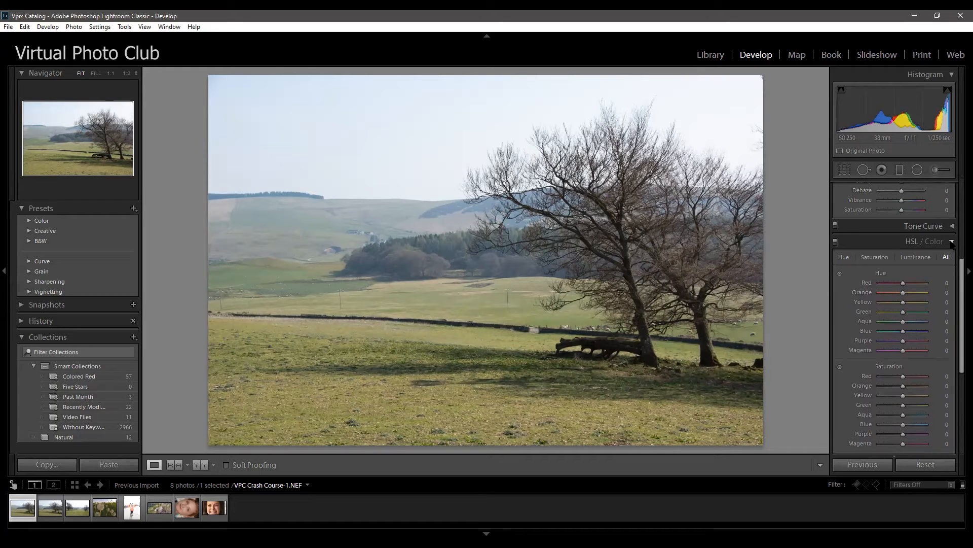
pyautogui.click(951, 243)
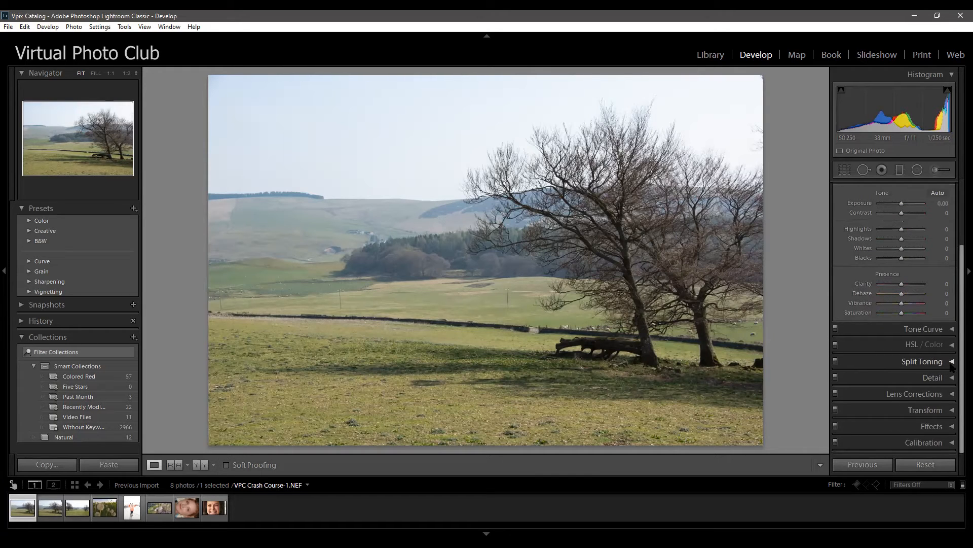
# Split-tone the highlights with hue 124 and saturation 46 and the shadows with hue 257 and saturation 100, and reset the photo
pyautogui.click(950, 364)
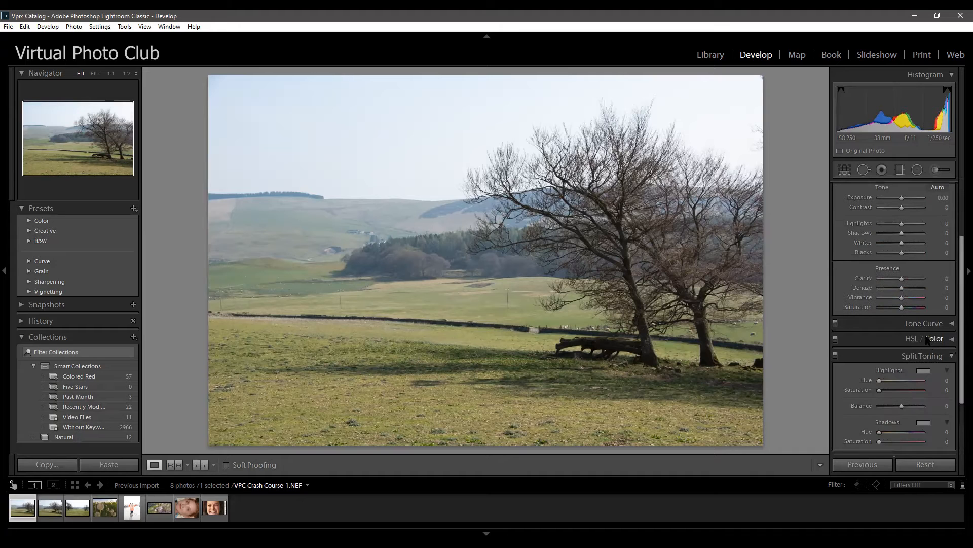
pyautogui.scroll(-2, 930, 349)
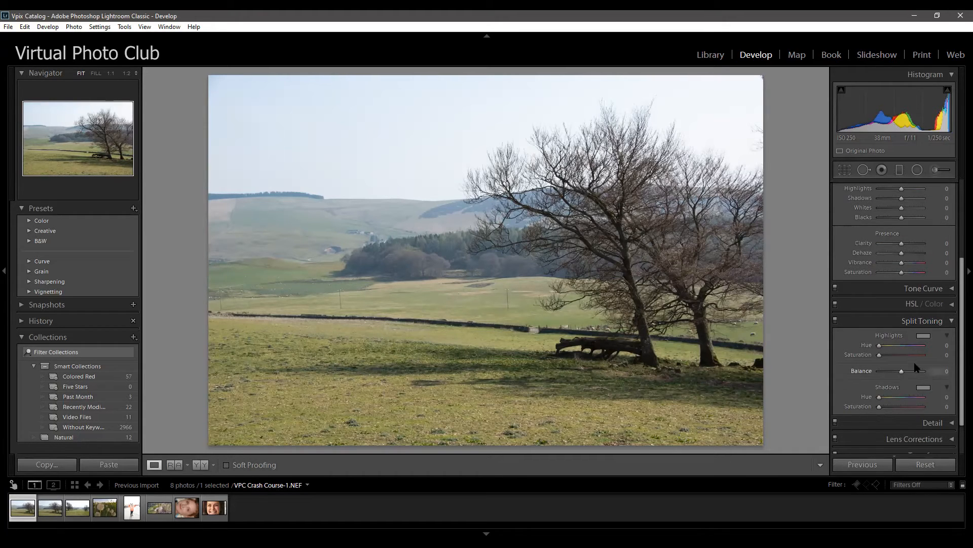
pyautogui.moveTo(880, 345); pyautogui.dragTo(899, 356)
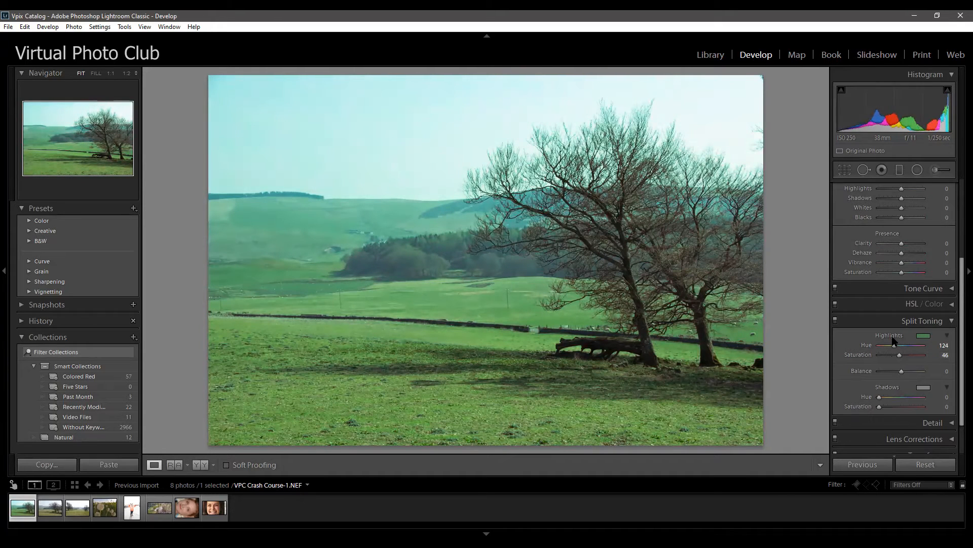
pyautogui.moveTo(880, 400); pyautogui.dragTo(895, 400)
pyautogui.moveTo(916, 400)
pyautogui.mouseDown()
pyautogui.moveTo(890, 409)
pyautogui.moveTo(929, 407)
pyautogui.mouseUp()
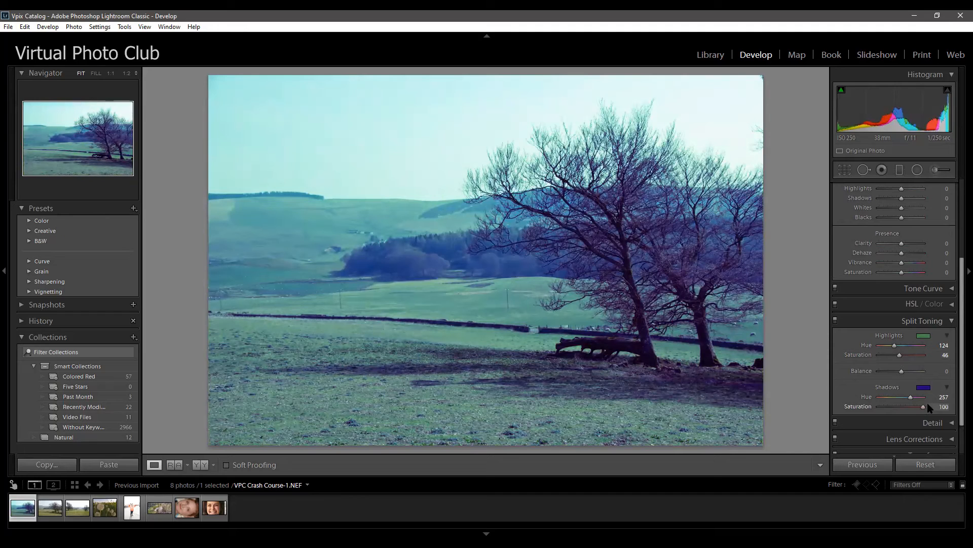
pyautogui.click(925, 464)
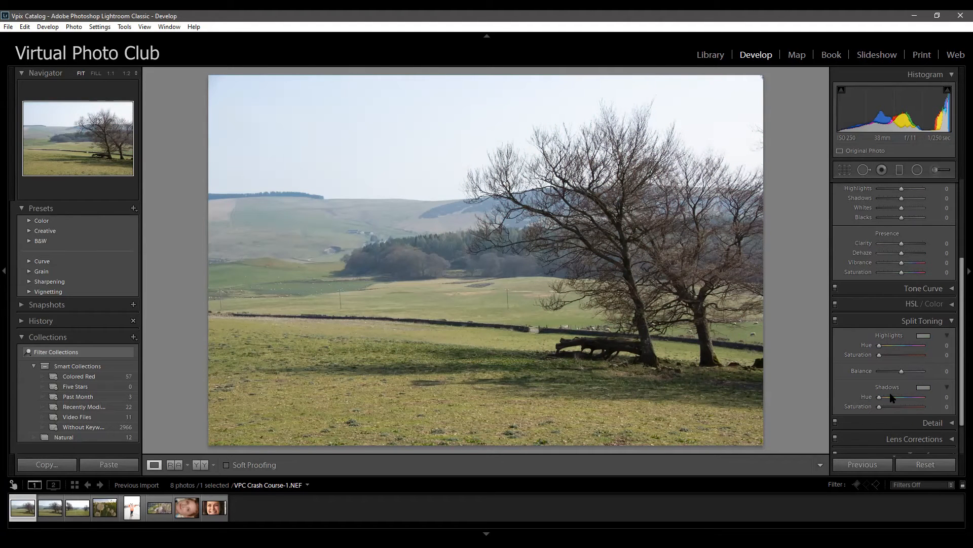
# Collapse the Split Toning section and expand the Detail section to show the sharpening and noise reduction sliders
pyautogui.click(926, 323)
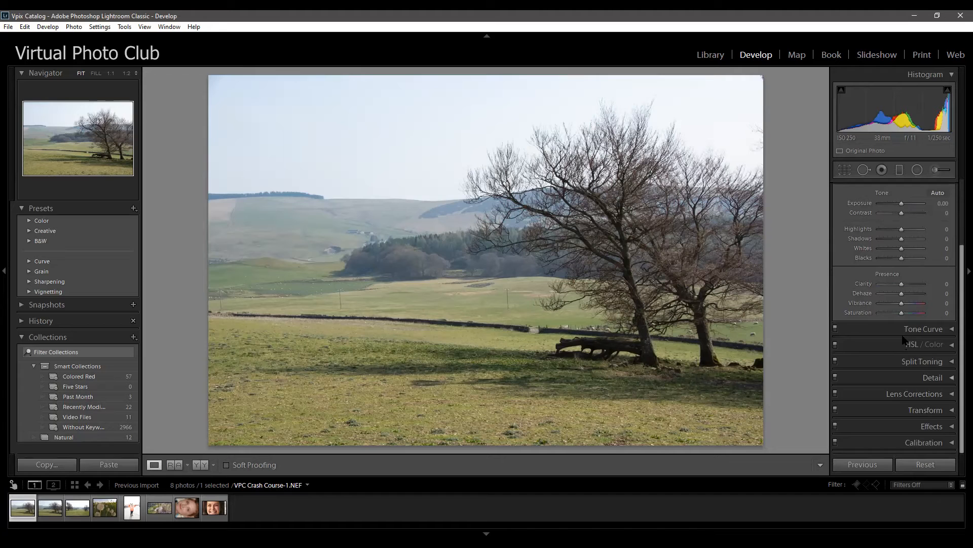
pyautogui.click(933, 377)
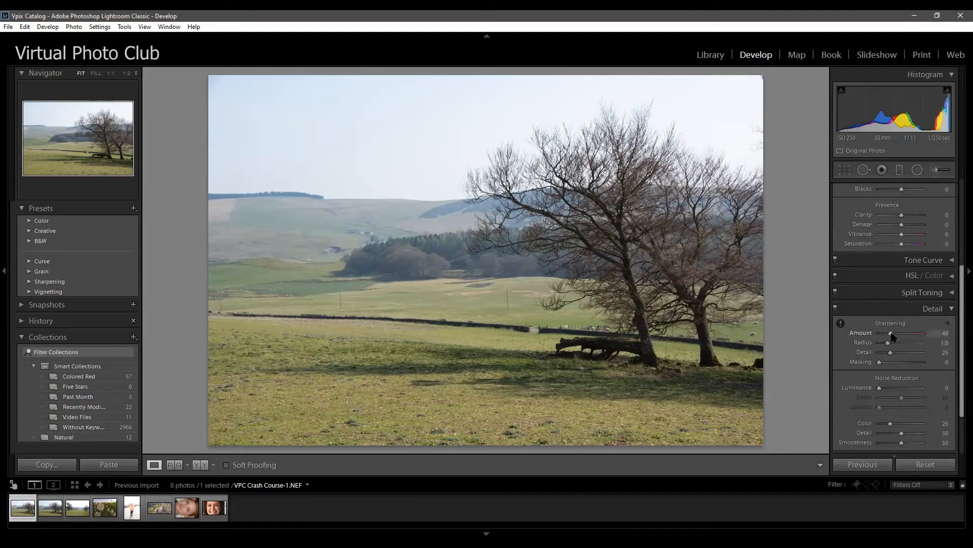
pyautogui.scroll(6, 892, 336)
pyautogui.scroll(-1, 893, 335)
# Nudge the sharpening sliders up and down in small increments, and reset the Amount and Radius values
pyautogui.press('Up')
pyautogui.press('Up')
pyautogui.press('Up')
pyautogui.press('Down')
pyautogui.press('Down')
pyautogui.press('Down')
pyautogui.doubleClick(865, 335)
pyautogui.doubleClick(864, 343)
# Preview the landscape at 100% for sharpening and return to the fitted view
pyautogui.moveTo(841, 327)
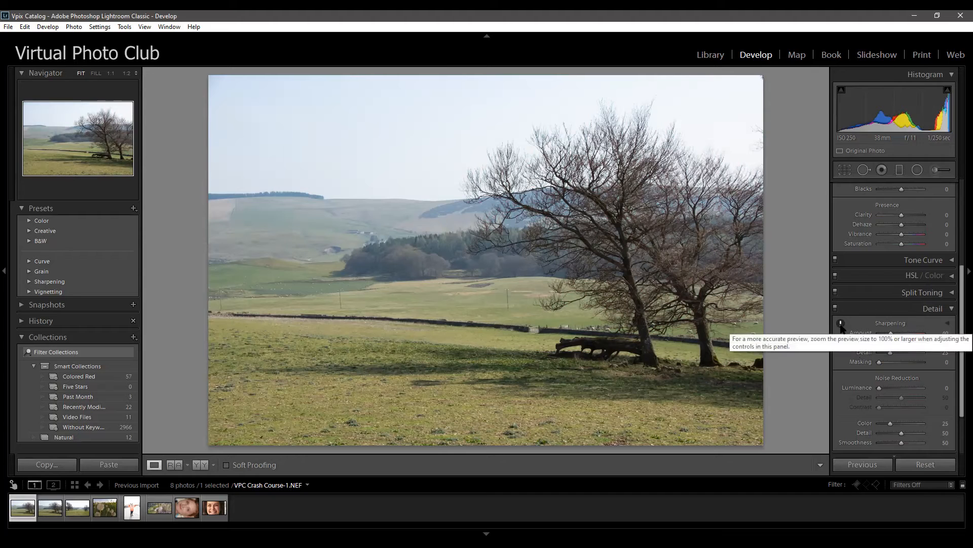
pyautogui.click(840, 327)
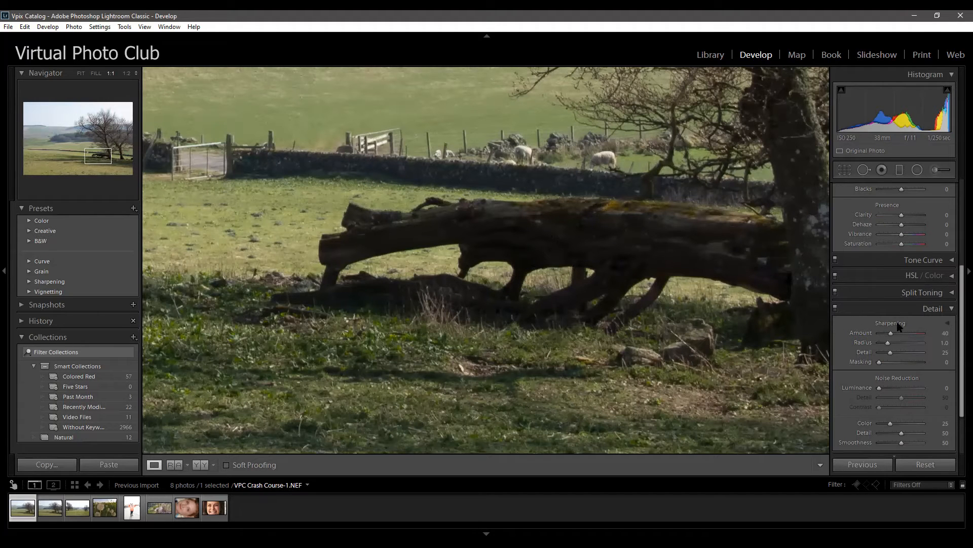
pyautogui.click(720, 289)
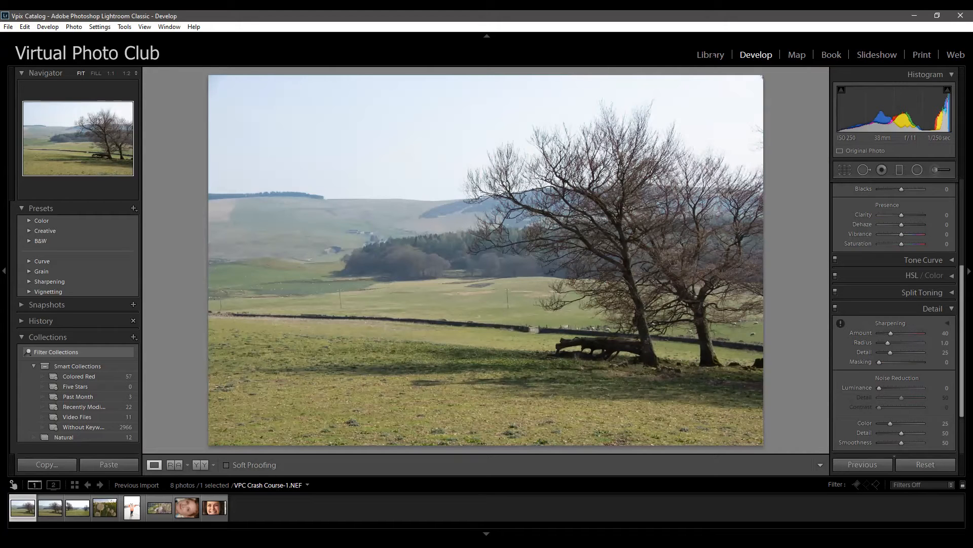
# Pick the dandelion photo from the Library, open it in Develop, and zoom to 1:1 on the large seed head
pyautogui.click(710, 54)
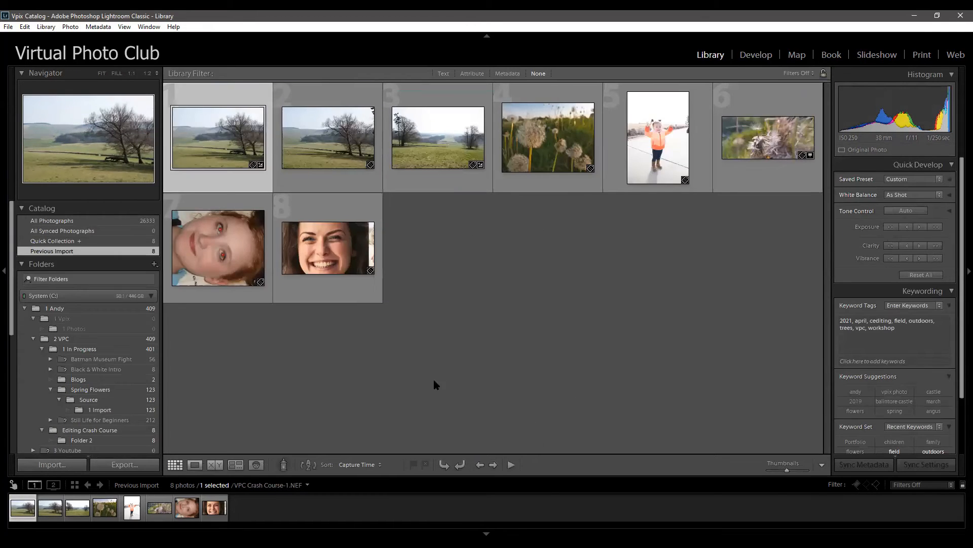
pyautogui.click(560, 141)
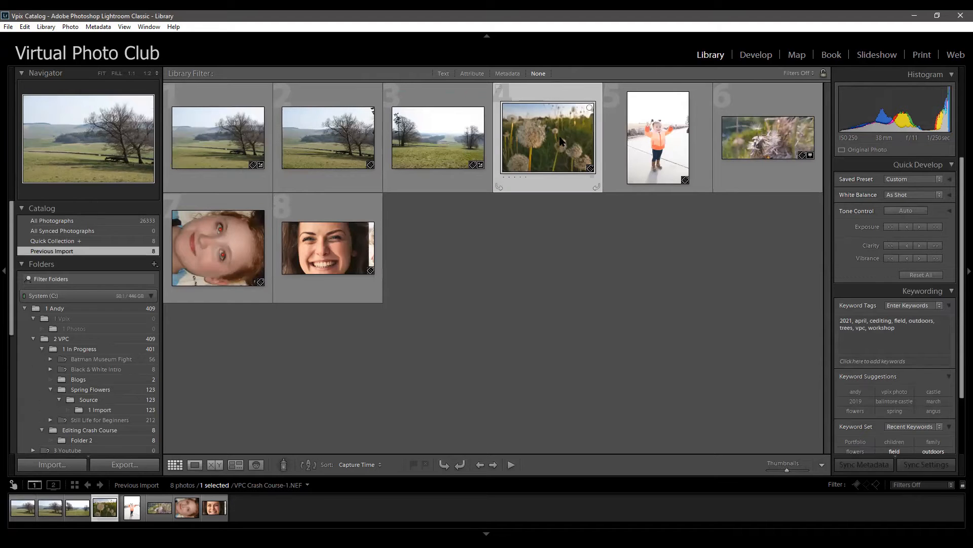
pyautogui.click(757, 55)
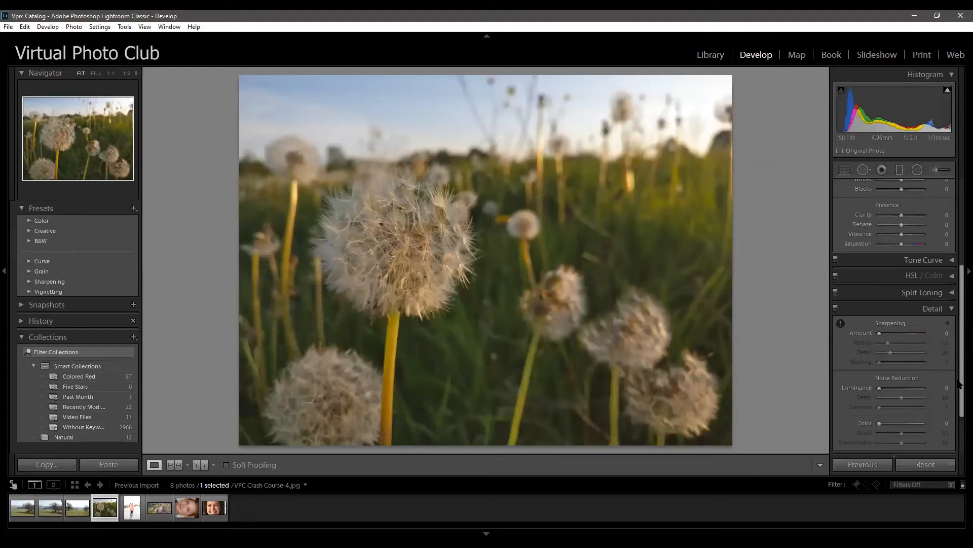
pyautogui.click(841, 324)
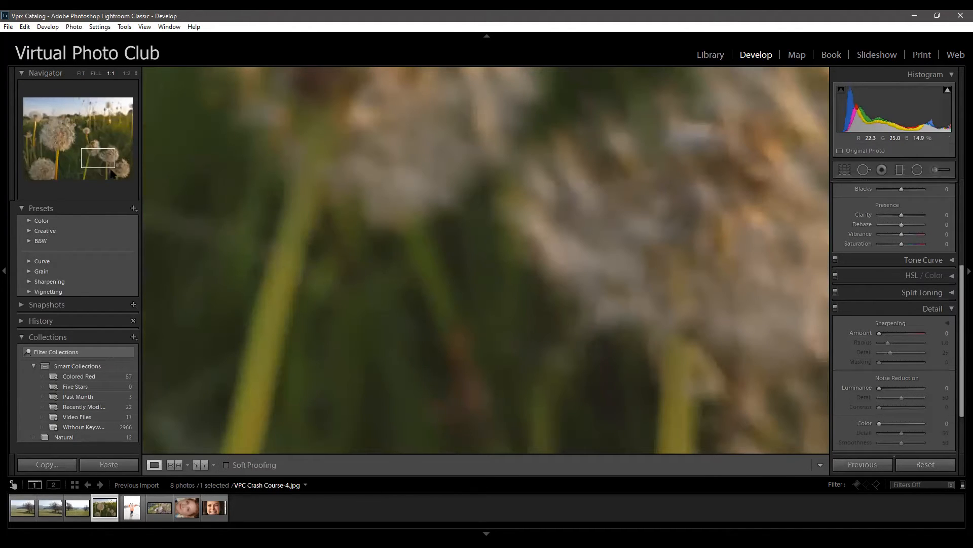
pyautogui.click(62, 145)
pyautogui.moveTo(519, 210); pyautogui.dragTo(511, 250)
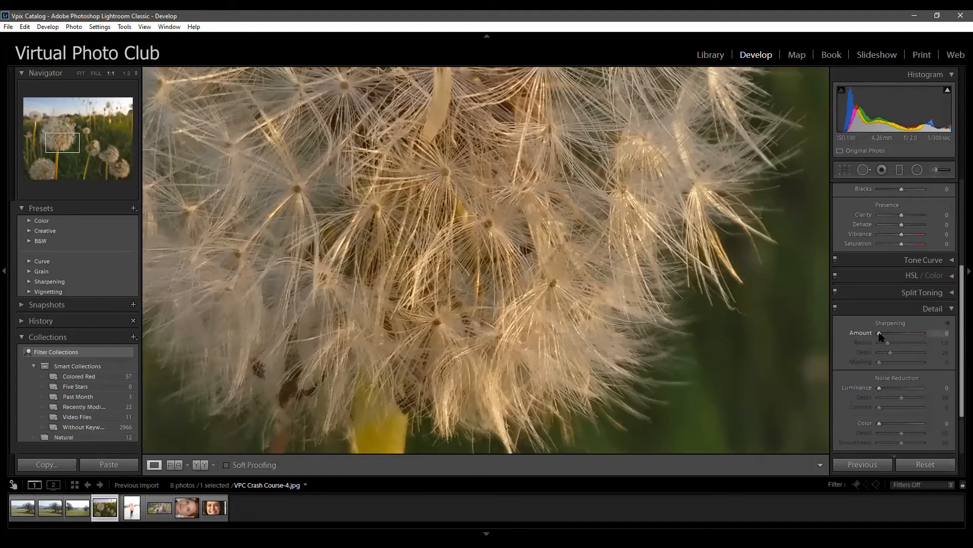
# Compare the seed head with sharpening Amount at 0 and at 150, leaving the Amount at 150
pyautogui.moveTo(881, 333); pyautogui.dragTo(950, 332)
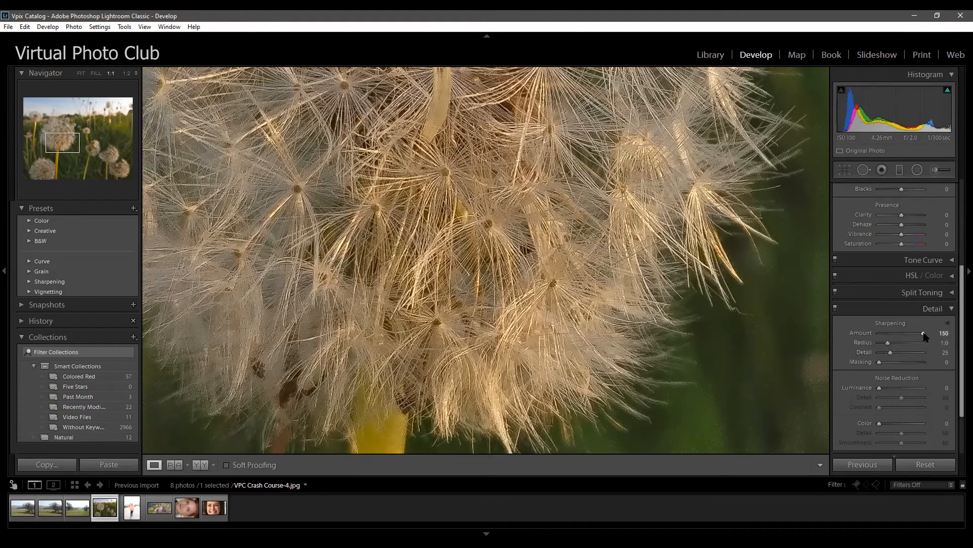
pyautogui.moveTo(924, 333); pyautogui.dragTo(873, 335)
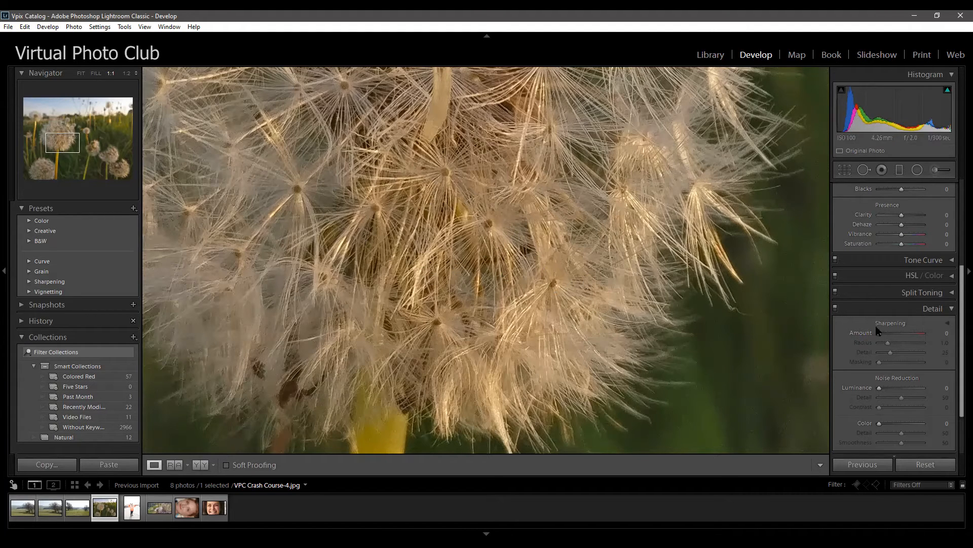
pyautogui.moveTo(880, 333); pyautogui.dragTo(928, 335)
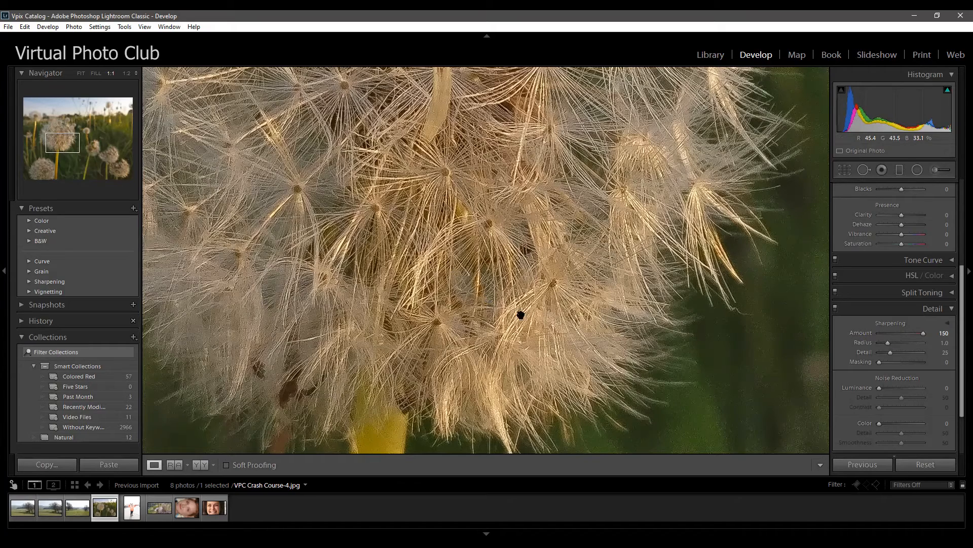
pyautogui.doubleClick(870, 338)
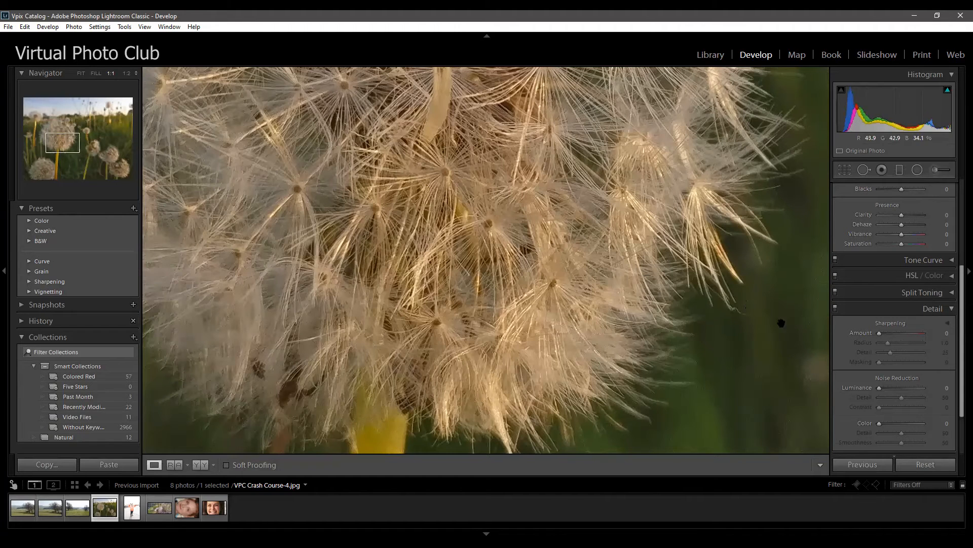
pyautogui.hotkey('ctrl', 'z')
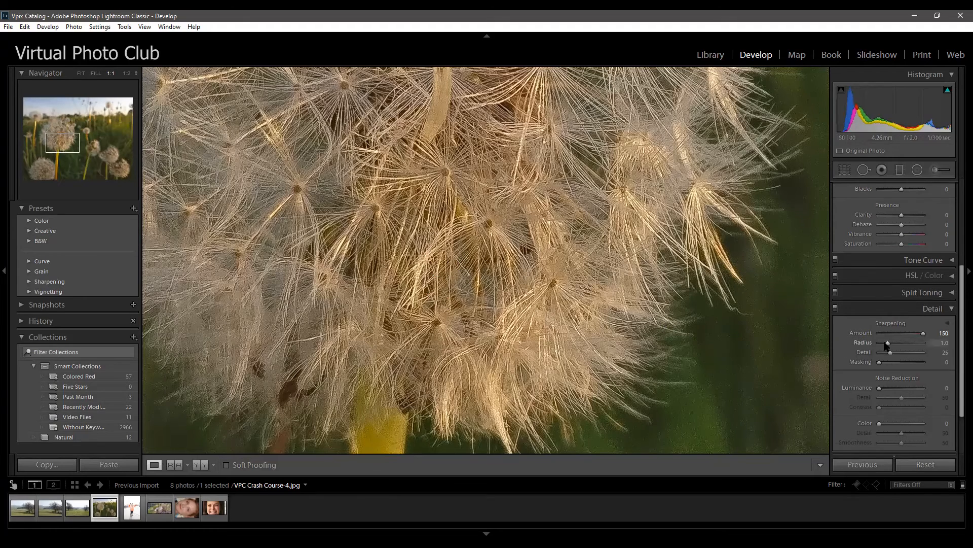
# Set the sharpening Radius to 3.0 and Detail to 100, and reset the Detail, Radius and Amount values
pyautogui.moveTo(890, 344); pyautogui.dragTo(958, 353)
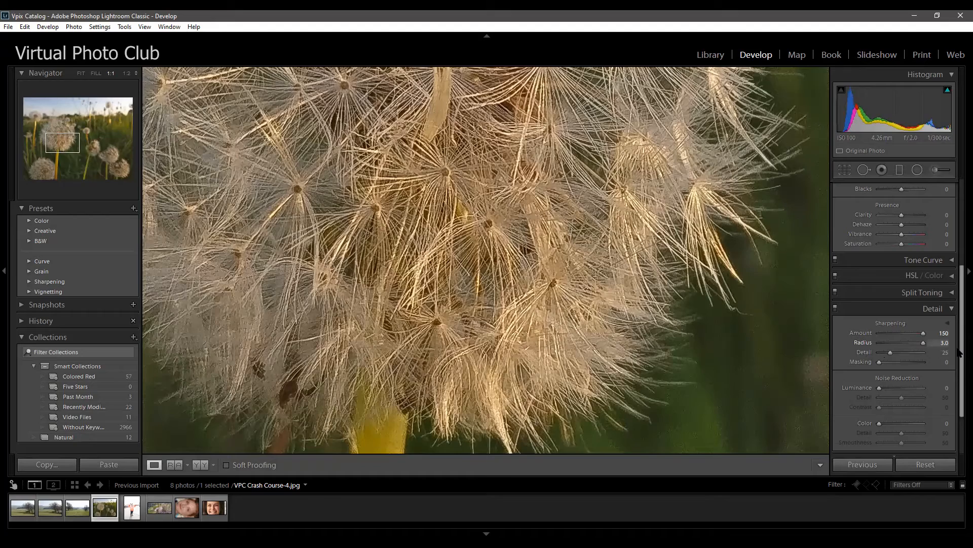
pyautogui.moveTo(959, 354)
pyautogui.mouseDown()
pyautogui.moveTo(861, 361)
pyautogui.moveTo(953, 358)
pyautogui.mouseUp()
pyautogui.moveTo(890, 353); pyautogui.dragTo(946, 355)
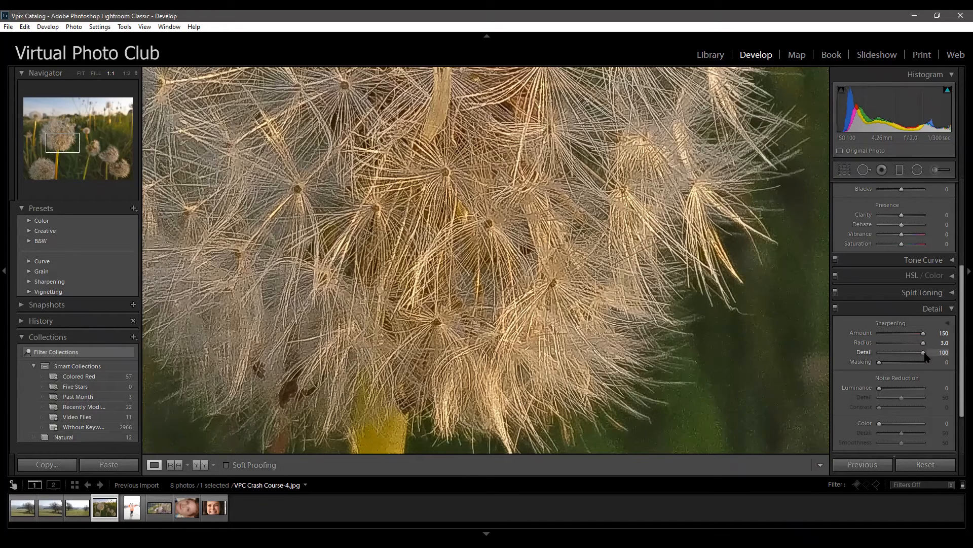
pyautogui.moveTo(924, 353); pyautogui.dragTo(959, 364)
pyautogui.doubleClick(865, 353)
pyautogui.doubleClick(864, 343)
pyautogui.doubleClick(865, 334)
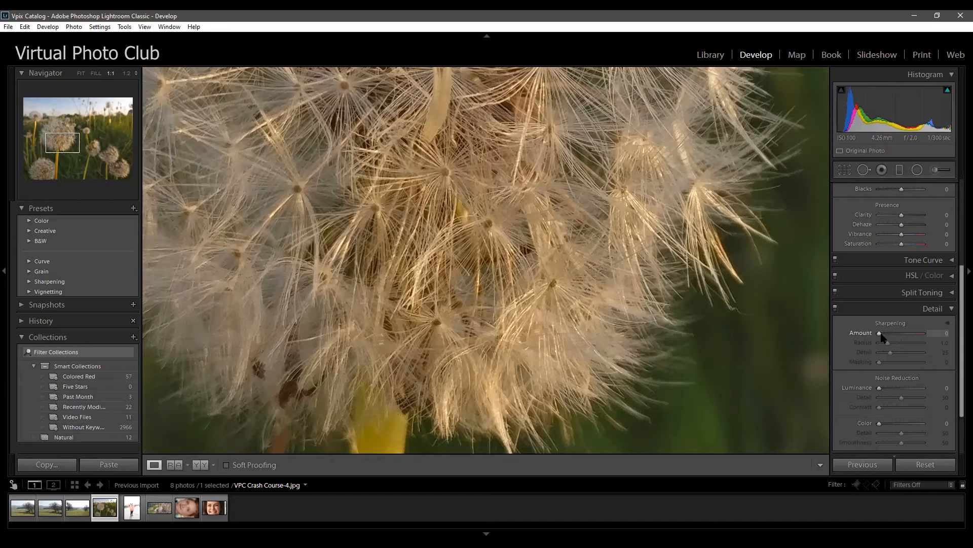
# Raise the sharpening Amount in small increments to 70 while checking the seed head
pyautogui.press('Up')
pyautogui.press('Up')
pyautogui.press('Up')
pyautogui.press('Up')
pyautogui.press('Up')
pyautogui.press('Up')
pyautogui.press('Up')
pyautogui.press('Up')
pyautogui.press('Up')
pyautogui.press('Up')
pyautogui.press('Up')
pyautogui.press('Up')
pyautogui.press('Up')
pyautogui.press('Down')
pyautogui.press('Down')
pyautogui.press('Down')
pyautogui.press('Up')
pyautogui.press('Up')
pyautogui.press('Up')
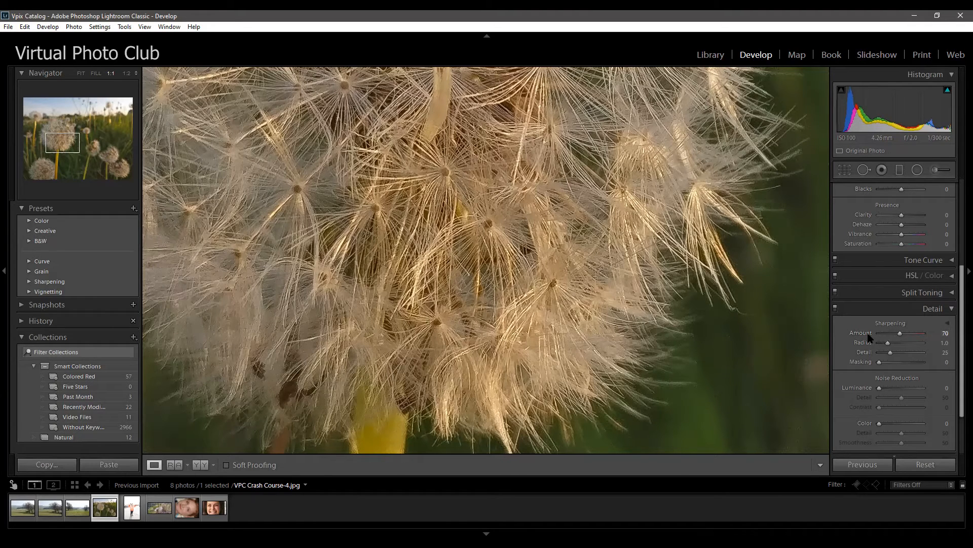
# Reset the sharpening Amount, raise it again in small increments, and increase the Radius to 1.5
pyautogui.doubleClick(869, 338)
pyautogui.press('Up')
pyautogui.press('Up')
pyautogui.press('Up')
pyautogui.press('Up')
pyautogui.press('Up')
pyautogui.press('Up')
pyautogui.press('Up')
pyautogui.press('Up')
pyautogui.press('Up')
pyautogui.press('Up')
pyautogui.press('Up')
pyautogui.press('Up')
pyautogui.press('Up')
pyautogui.press('Up')
pyautogui.press('Up')
# Fit the whole dandelion photo in view and compare it with and without sharpening by repeatedly resetting the Amount and undoing
pyautogui.click(484, 236)
pyautogui.doubleClick(861, 333)
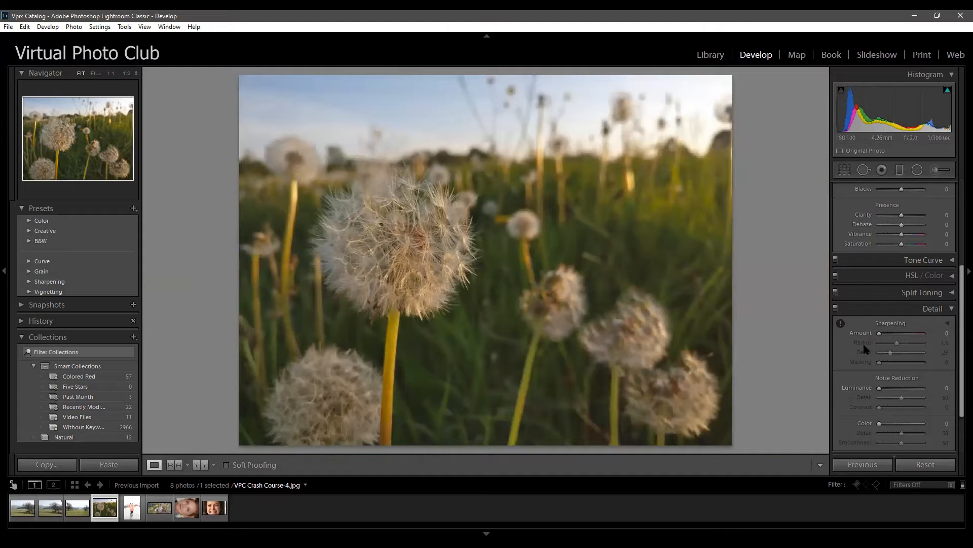
pyautogui.moveTo(880, 338)
pyautogui.mouseDown()
pyautogui.moveTo(924, 336)
pyautogui.moveTo(874, 333)
pyautogui.mouseUp()
pyautogui.hotkey('ctrl', 'z')
pyautogui.doubleClick(870, 334)
pyautogui.hotkey('ctrl', 'z')
pyautogui.doubleClick(857, 334)
pyautogui.hotkey('ctrl', 'z')
# Push the sharpening Radius and Detail to their maximum, and reset all of the photo's settings, checking the difference with undo
pyautogui.moveTo(897, 343); pyautogui.dragTo(958, 336)
pyautogui.moveTo(891, 352); pyautogui.dragTo(924, 352)
pyautogui.click(919, 466)
pyautogui.hotkey('ctrl', 'z')
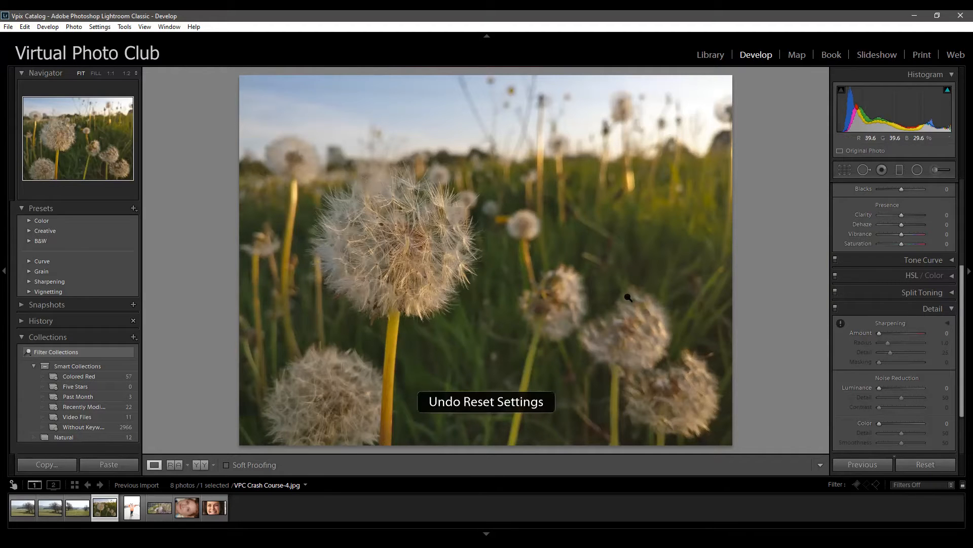
pyautogui.click(921, 465)
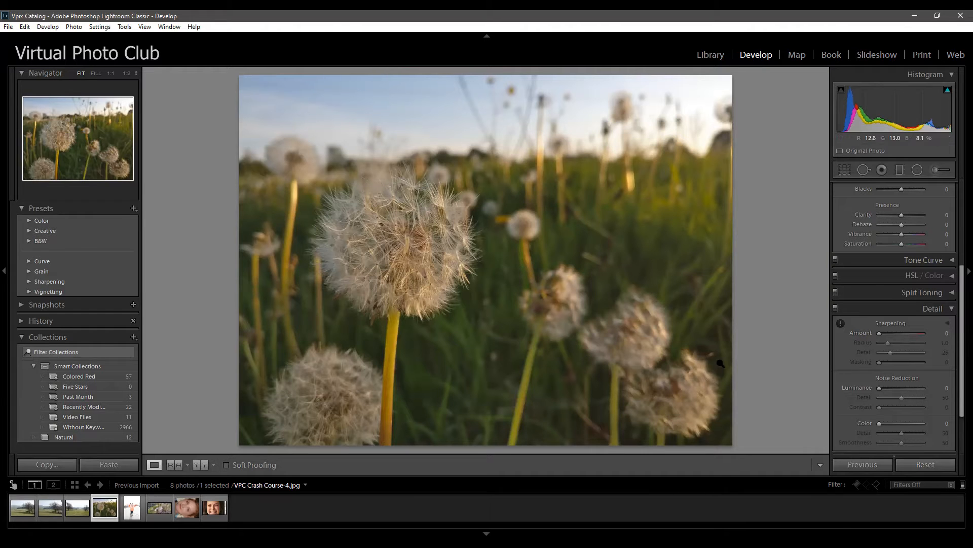
# Set the sharpening Amount to 60 and the Radius to 1.5 on the dandelion photo
pyautogui.doubleClick(880, 334)
pyautogui.press('Up')
pyautogui.press('Up')
pyautogui.press('Up')
pyautogui.press('Up')
pyautogui.press('Up')
pyautogui.press('Up')
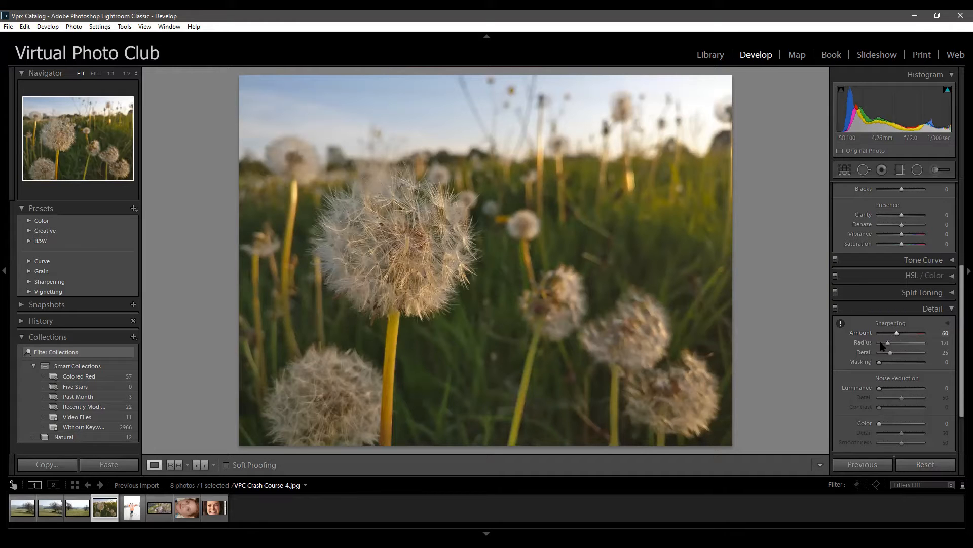
pyautogui.press('Up')
pyautogui.press('Up')
pyautogui.press('Up')
pyautogui.press('Up')
pyautogui.press('Up')
pyautogui.scroll(-1, 958, 361)
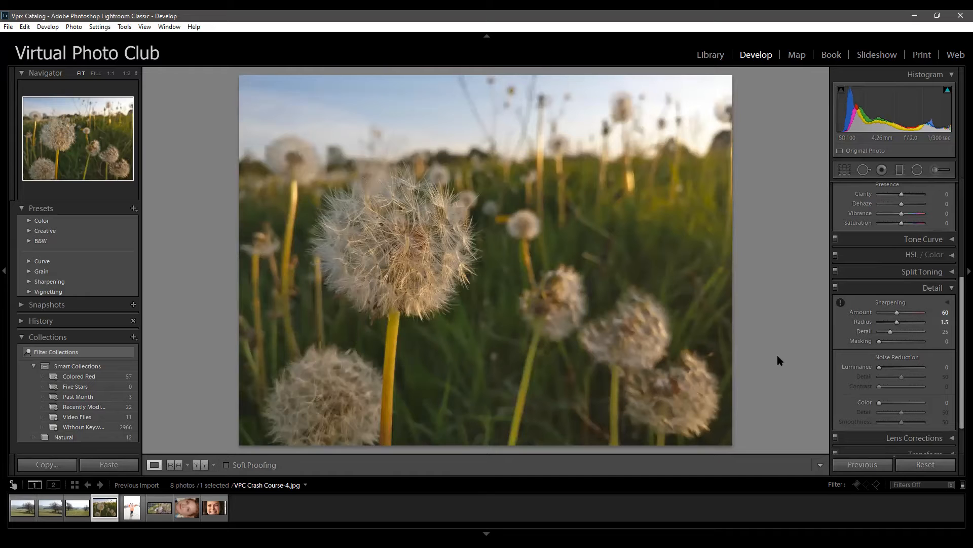
# Warm the white balance Temp to +15 and raise the Exposure to +0.36 in the Basic adjustments
pyautogui.scroll(5, 957, 358)
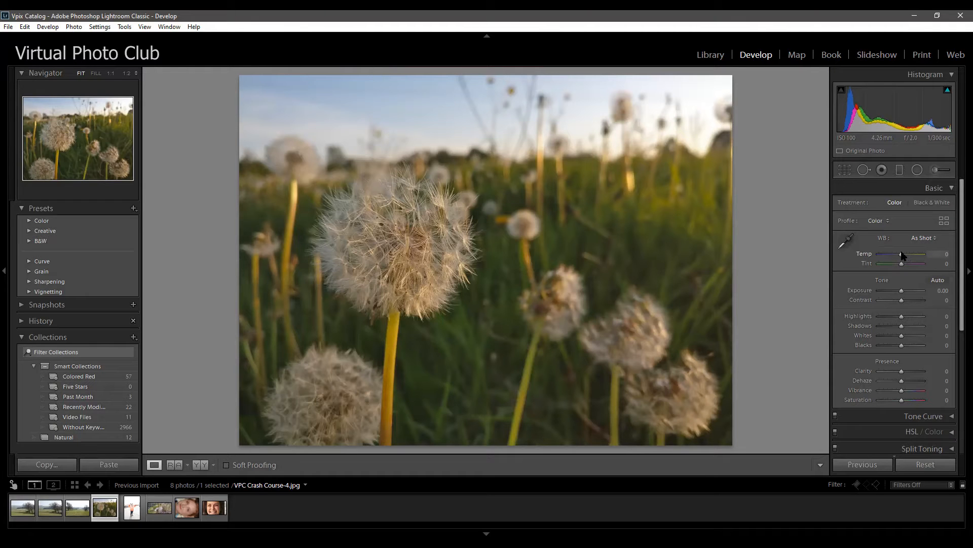
pyautogui.moveTo(902, 256); pyautogui.dragTo(903, 256)
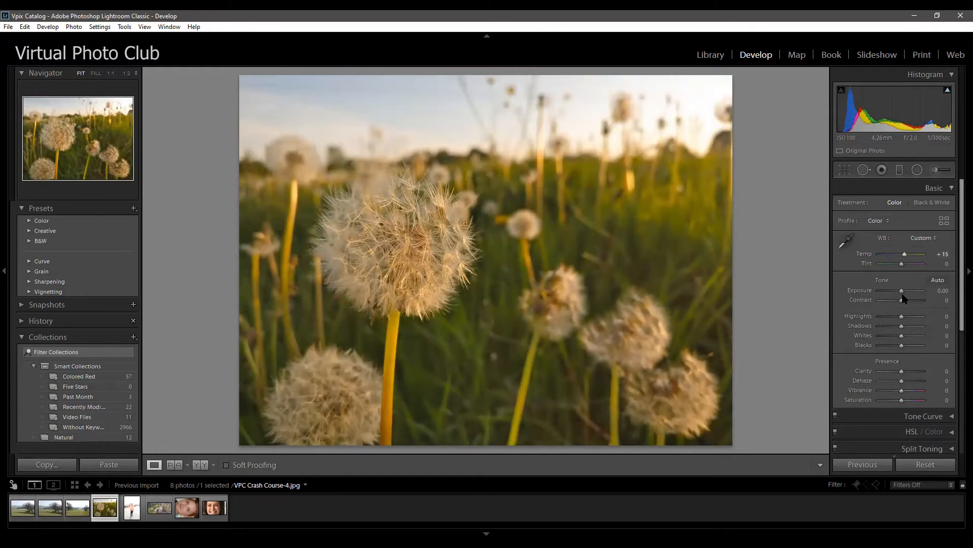
pyautogui.moveTo(902, 296); pyautogui.dragTo(906, 296)
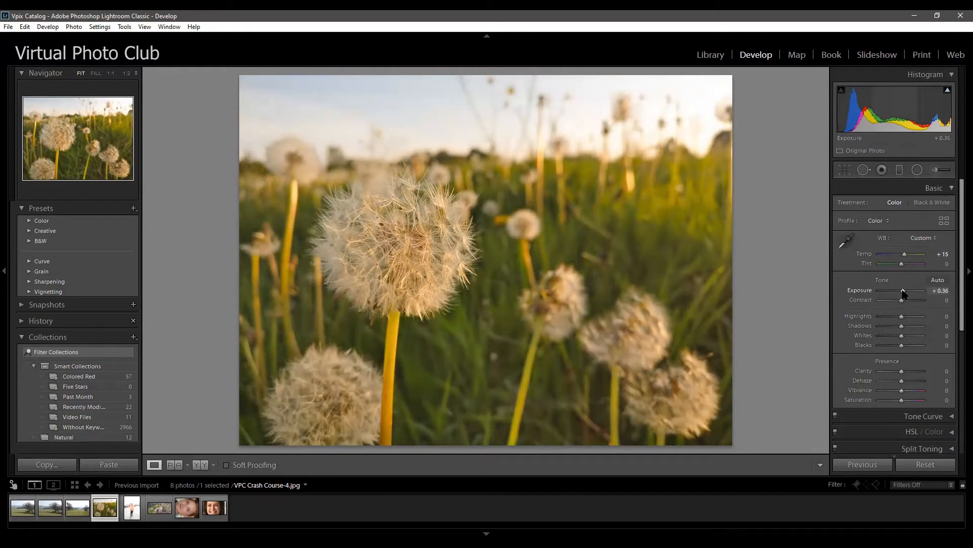
# Reset the white balance Temp, raise the Exposure to +0.80, and try a warmer Temp again before resetting it
pyautogui.doubleClick(864, 254)
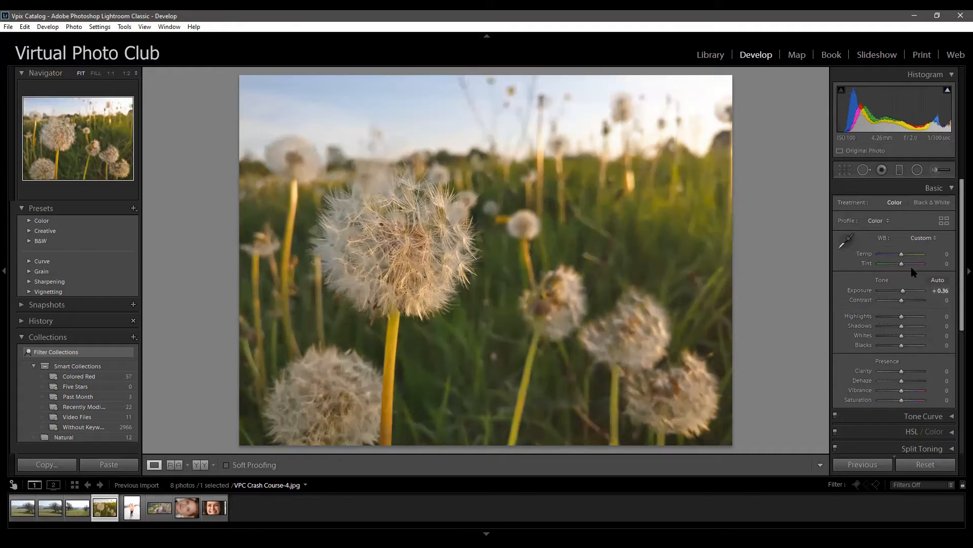
pyautogui.moveTo(903, 291); pyautogui.dragTo(903, 291)
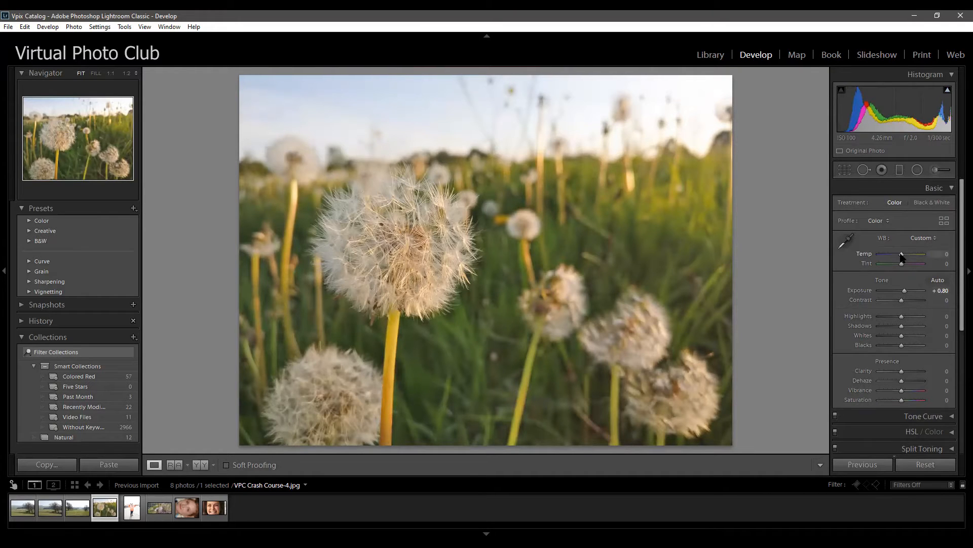
pyautogui.moveTo(902, 254); pyautogui.dragTo(908, 254)
pyautogui.doubleClick(864, 254)
# Raise the dandelion photo's Contrast to +35
pyautogui.press('Up')
pyautogui.press('Up')
pyautogui.press('Up')
pyautogui.press('Up')
pyautogui.press('Up')
pyautogui.press('Up')
pyautogui.press('Up')
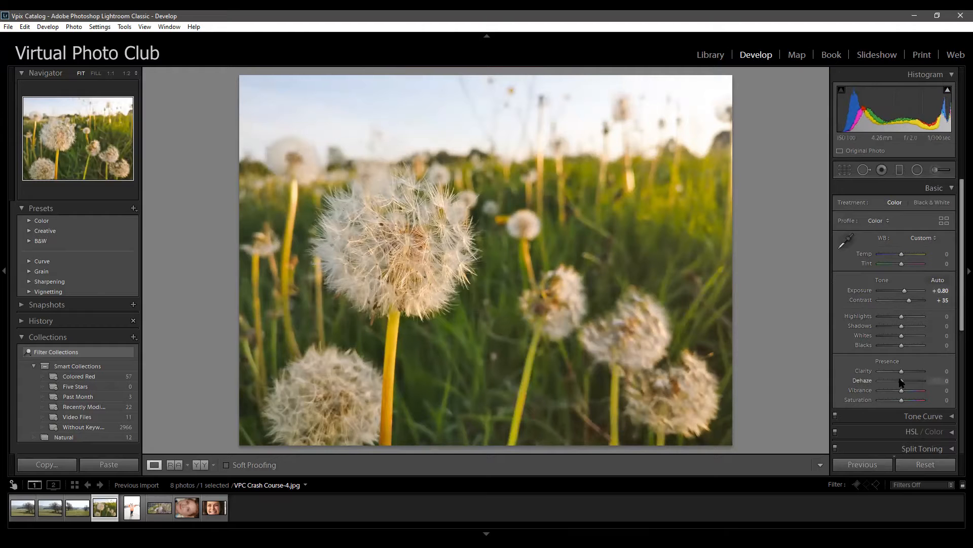
# Try the Clarity at both extremes, +100 and -100, and set it to +20
pyautogui.moveTo(902, 375); pyautogui.dragTo(937, 372)
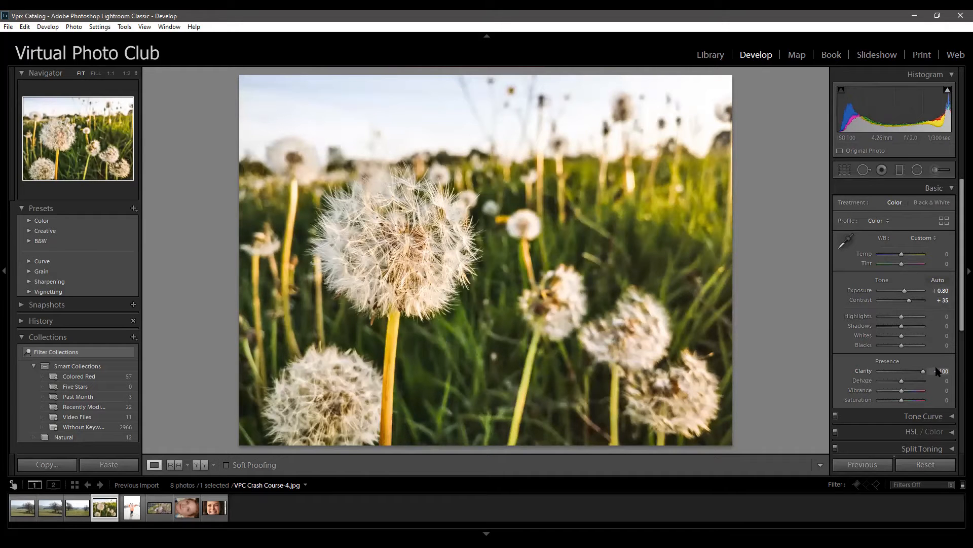
pyautogui.moveTo(937, 372); pyautogui.dragTo(832, 358)
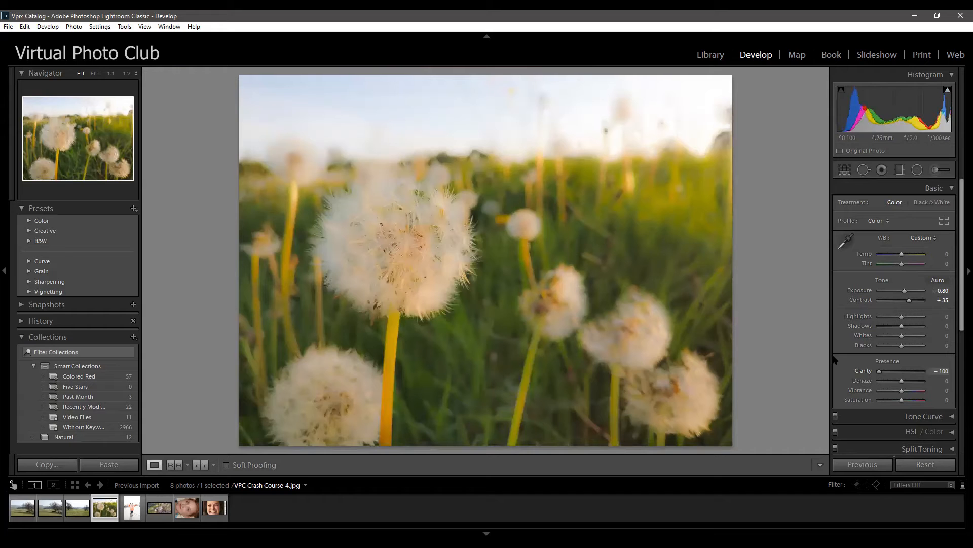
pyautogui.doubleClick(862, 373)
pyautogui.moveTo(902, 375); pyautogui.dragTo(905, 373)
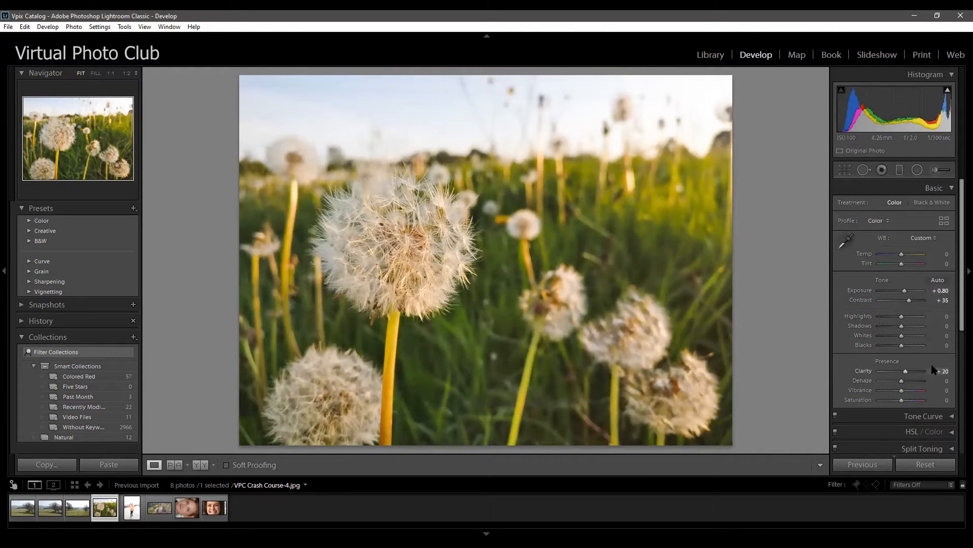
# Try a slight Luminance noise reduction on the dandelion photo
pyautogui.scroll(-4, 937, 372)
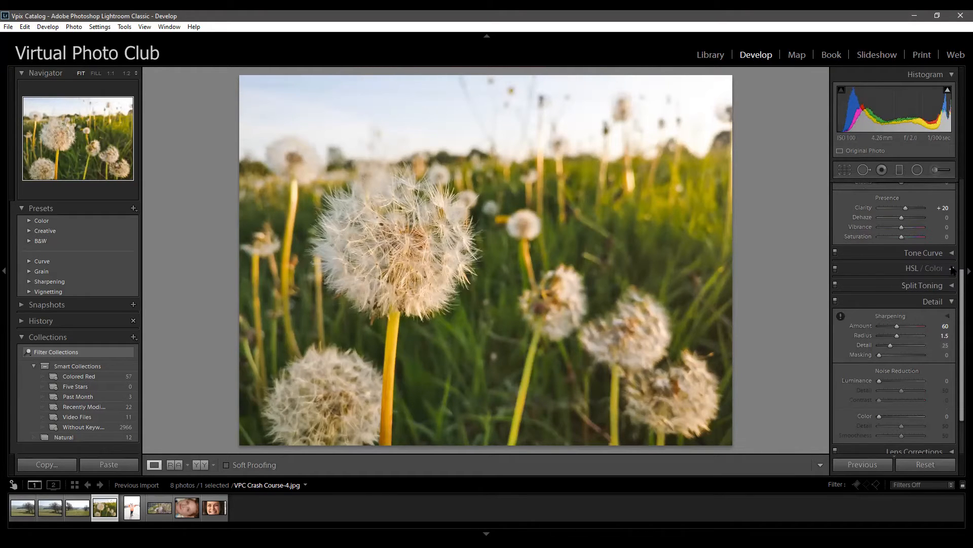
pyautogui.scroll(-2, 936, 324)
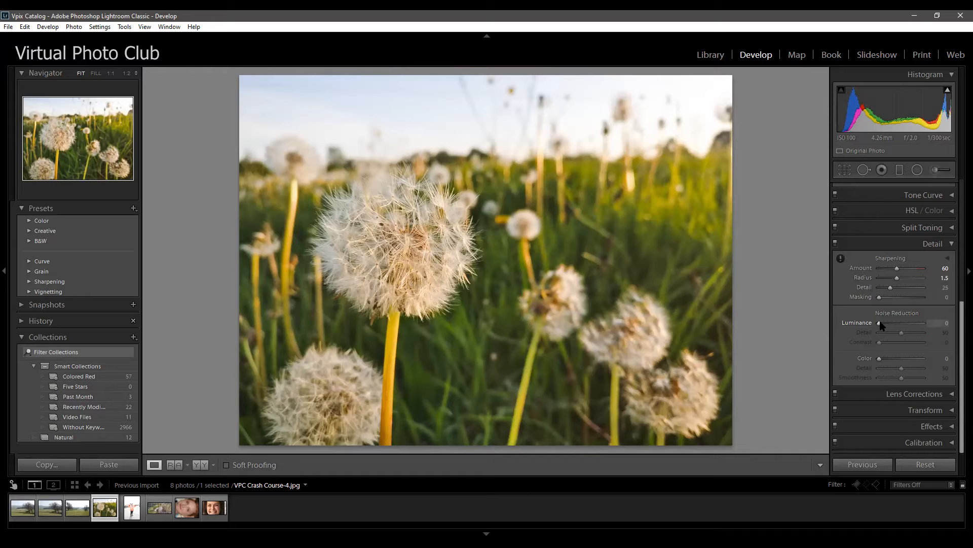
pyautogui.moveTo(881, 324)
pyautogui.mouseDown()
pyautogui.moveTo(896, 324)
pyautogui.moveTo(885, 323)
pyautogui.mouseUp()
# Open Quayside Night.NEF from the Quick Collection in the Develop module and magnify its water reflections to 1:1
pyautogui.click(710, 55)
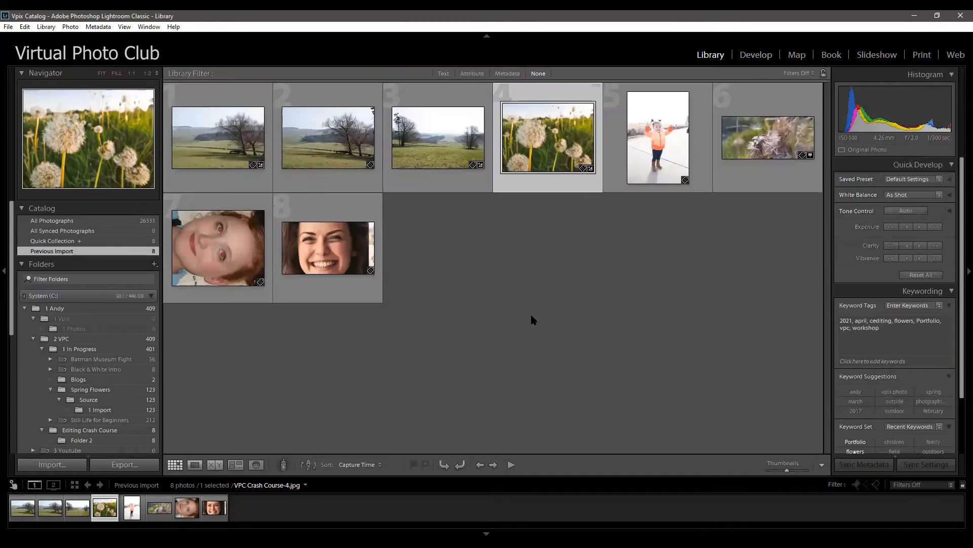
pyautogui.click(99, 232)
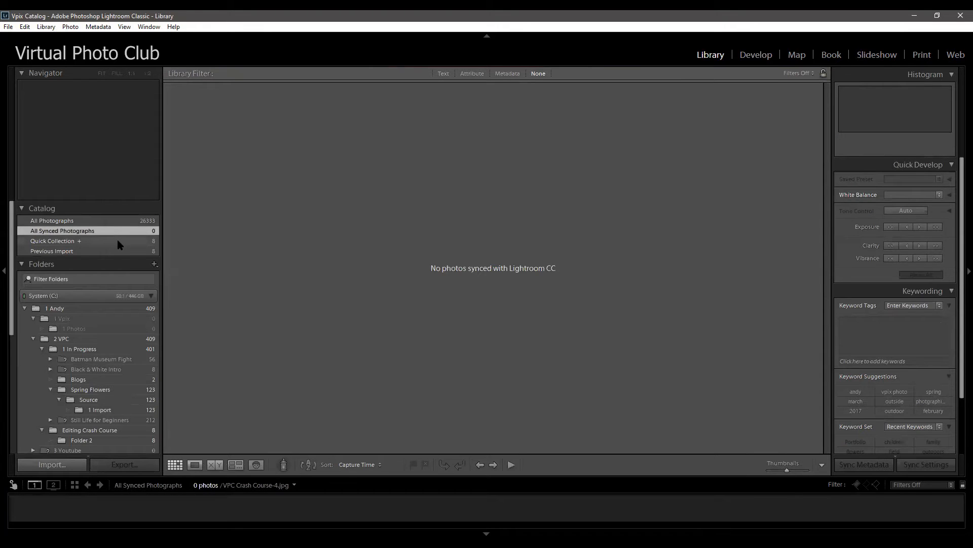
pyautogui.click(118, 243)
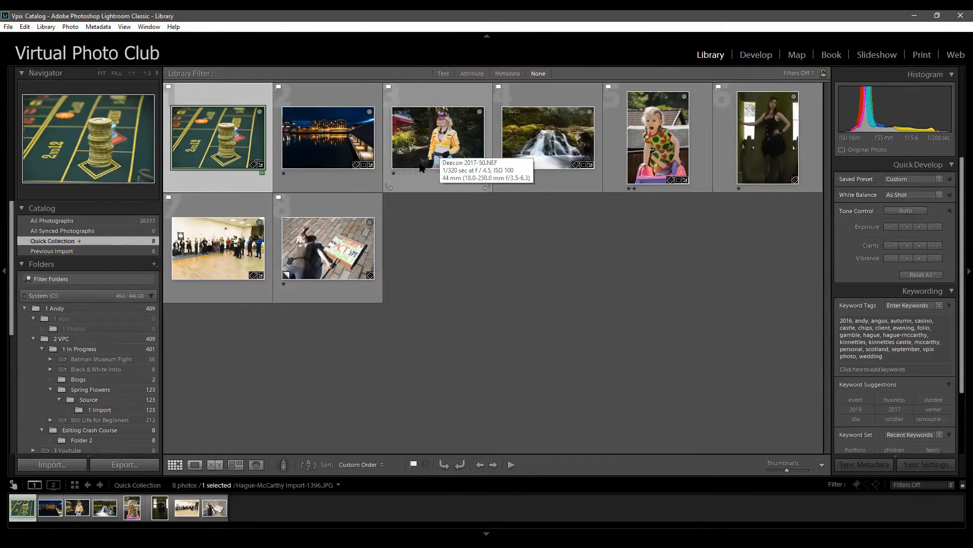
pyautogui.click(328, 137)
pyautogui.click(756, 55)
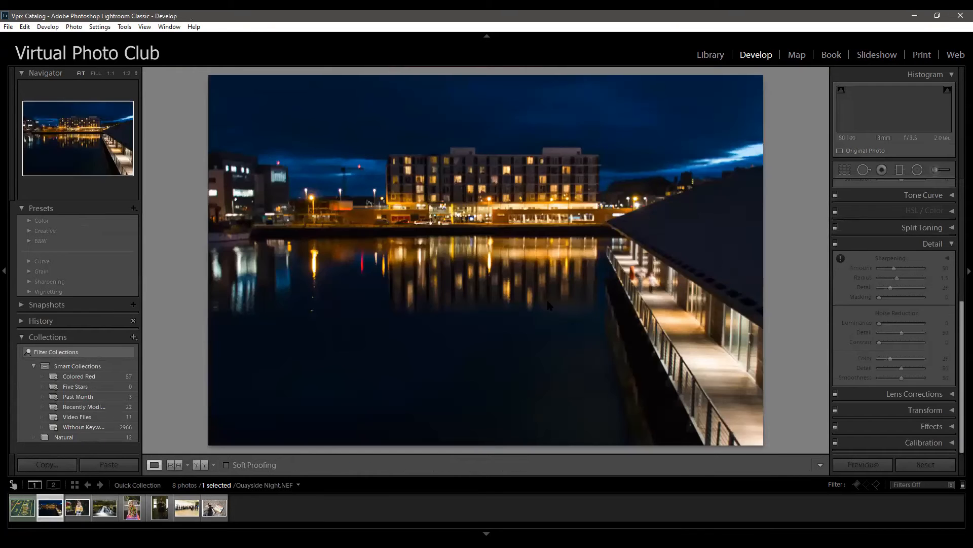
pyautogui.click(351, 270)
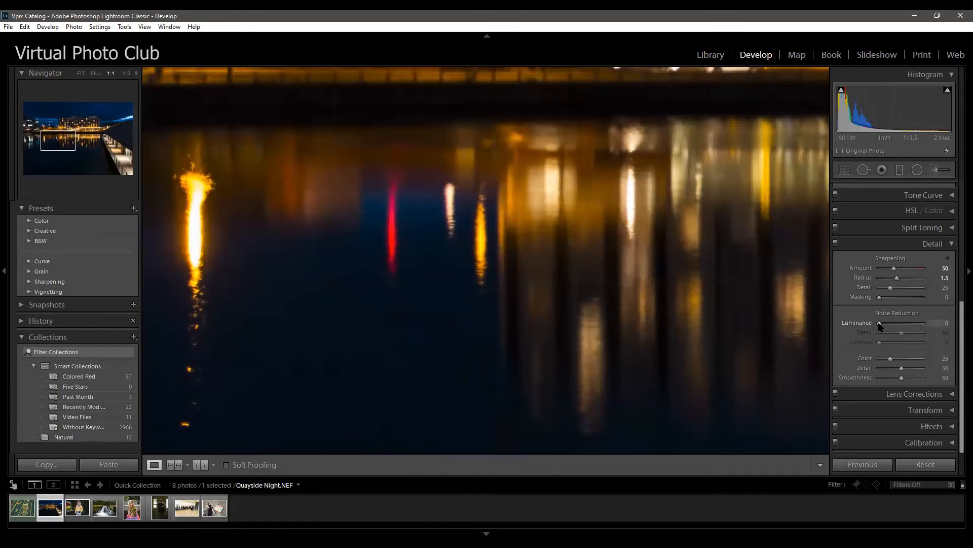
# Try strong Luminance noise reduction on the night photo, reset it, and set the Luminance to 48
pyautogui.moveTo(880, 323); pyautogui.dragTo(915, 323)
pyautogui.doubleClick(866, 326)
pyautogui.click(950, 247)
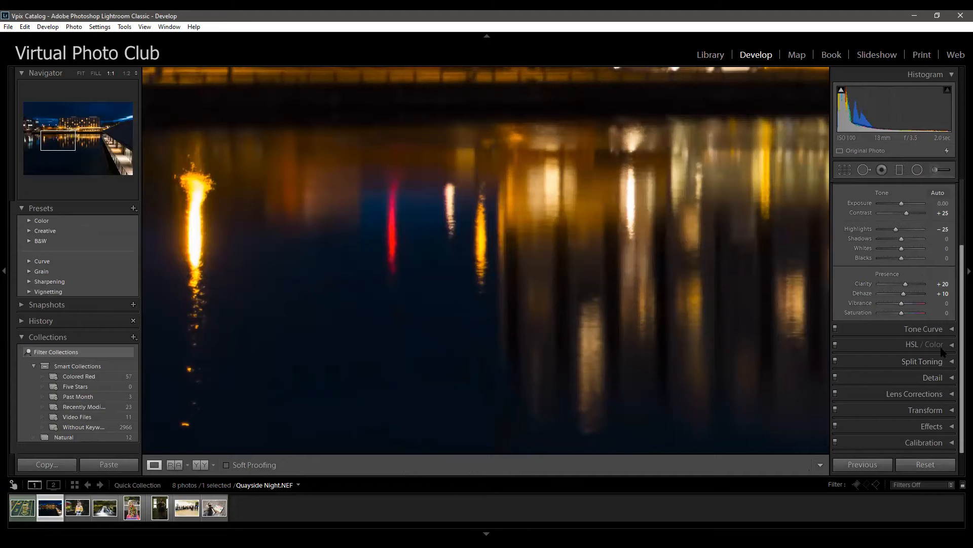
pyautogui.click(930, 376)
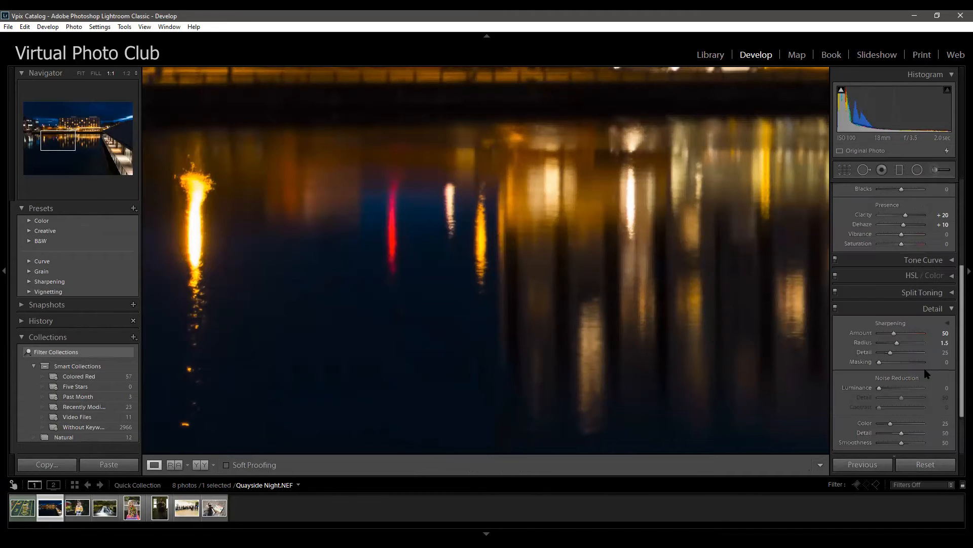
pyautogui.scroll(-3, 915, 390)
pyautogui.scroll(-1, 913, 388)
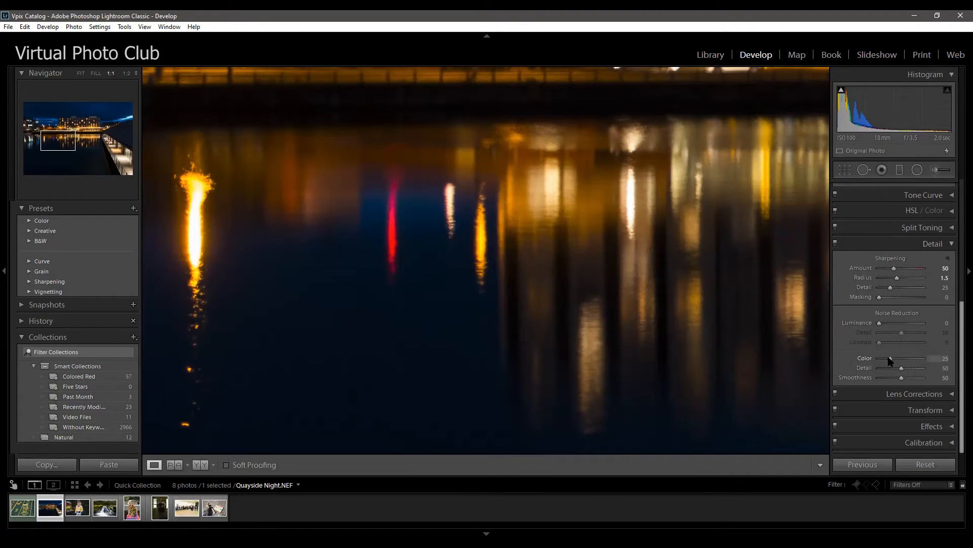
pyautogui.moveTo(881, 326); pyautogui.dragTo(895, 324)
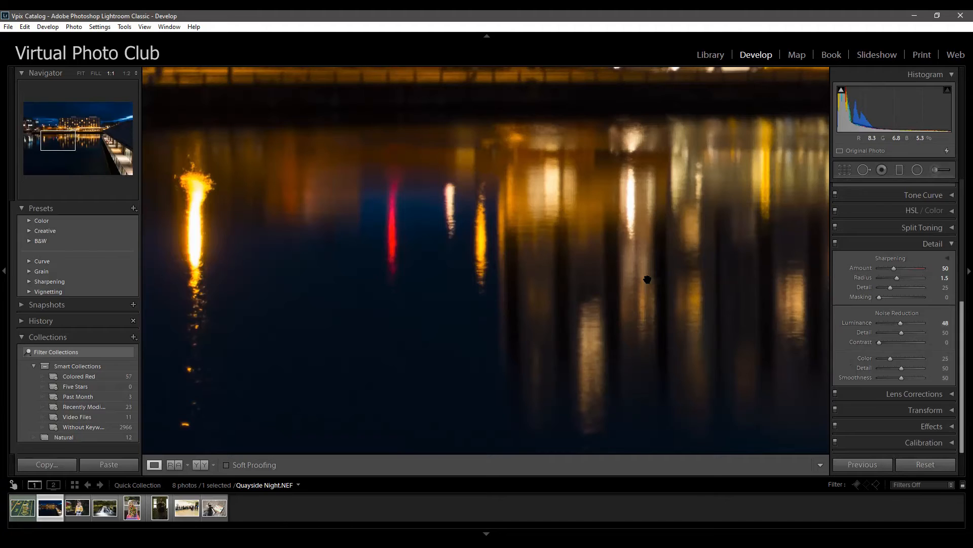
# Return to the Previous Import photos and open VPC Crash Course-2.NEF in the Develop module
pyautogui.click(715, 56)
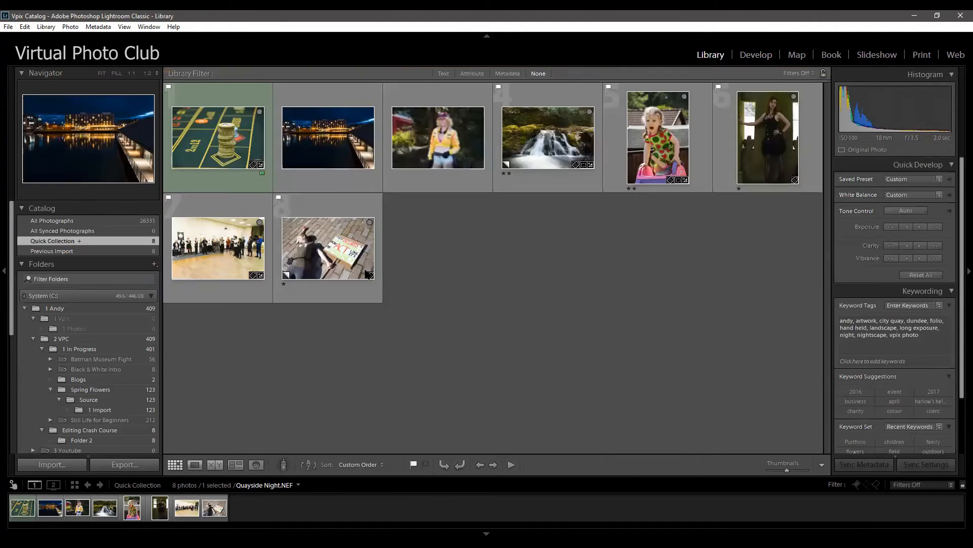
pyautogui.hotkey('ctrl', 'd')
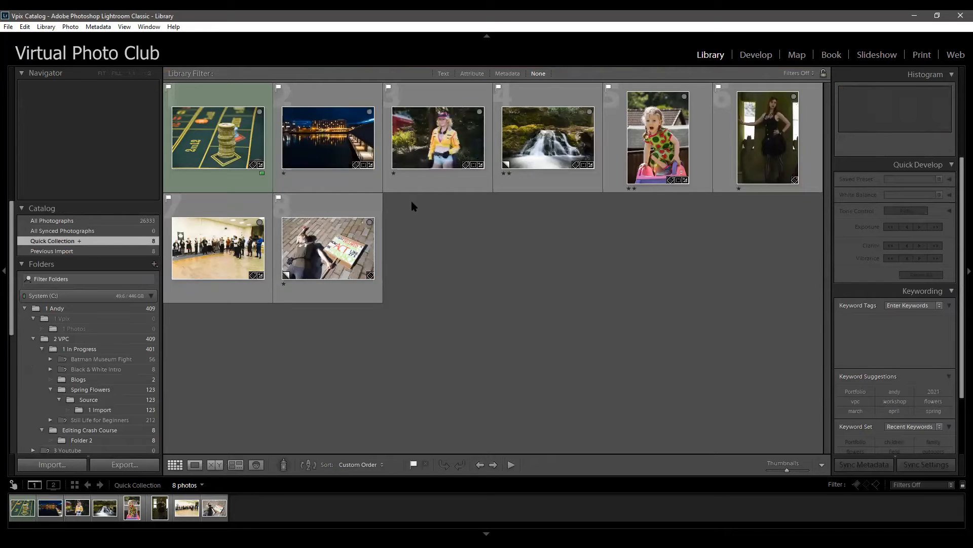
pyautogui.click(96, 251)
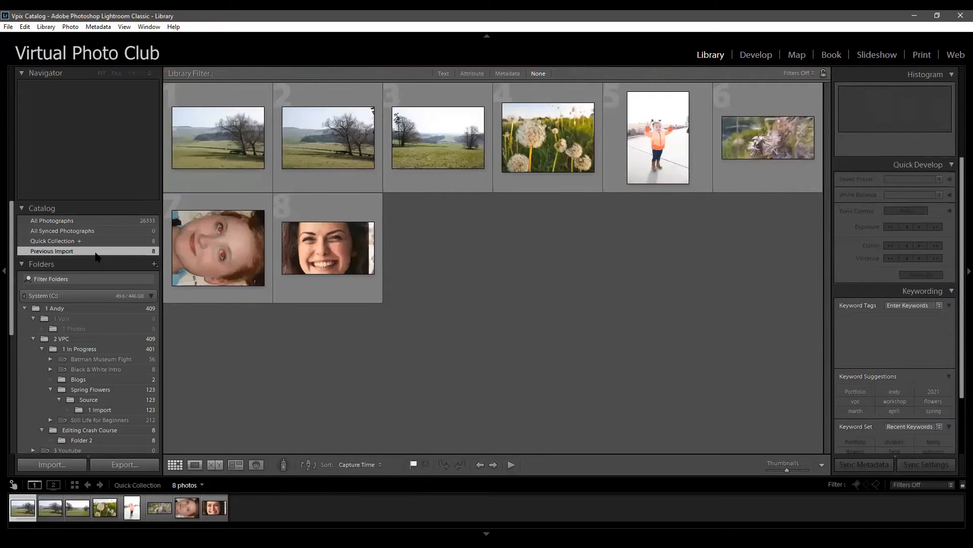
pyautogui.click(316, 146)
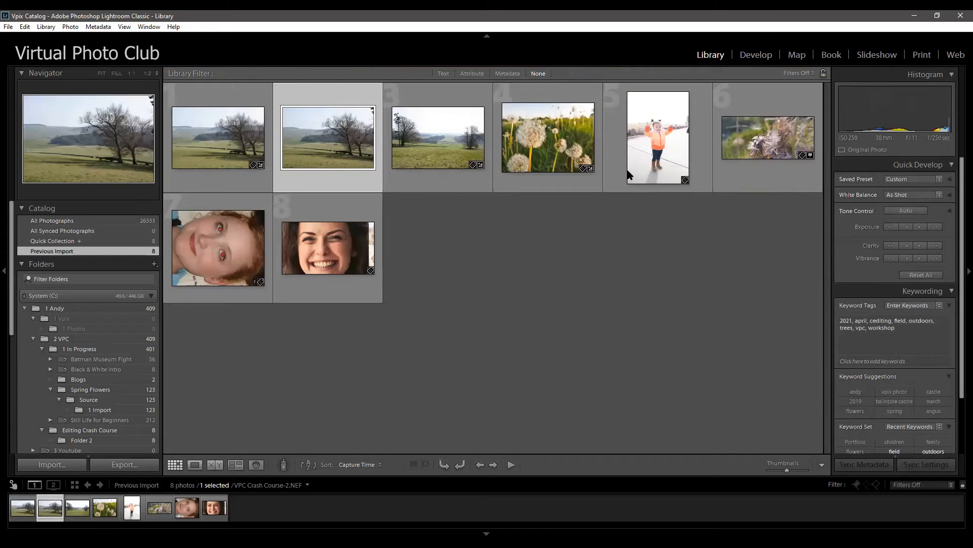
pyautogui.press('d')
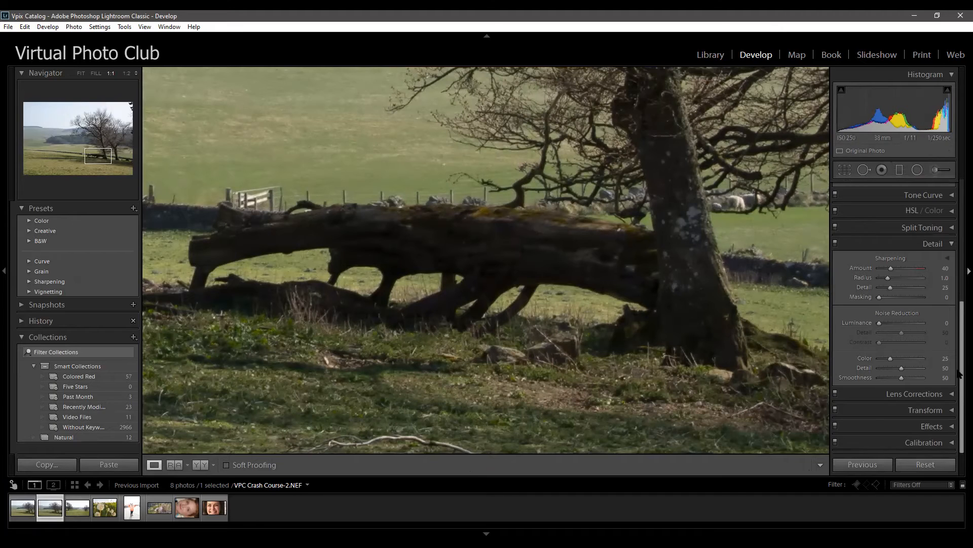
# Raise the tree photo's Exposure to +1.78 to bring out noise in the shadows
pyautogui.moveTo(960, 372); pyautogui.dragTo(959, 253)
pyautogui.moveTo(903, 291); pyautogui.dragTo(958, 400)
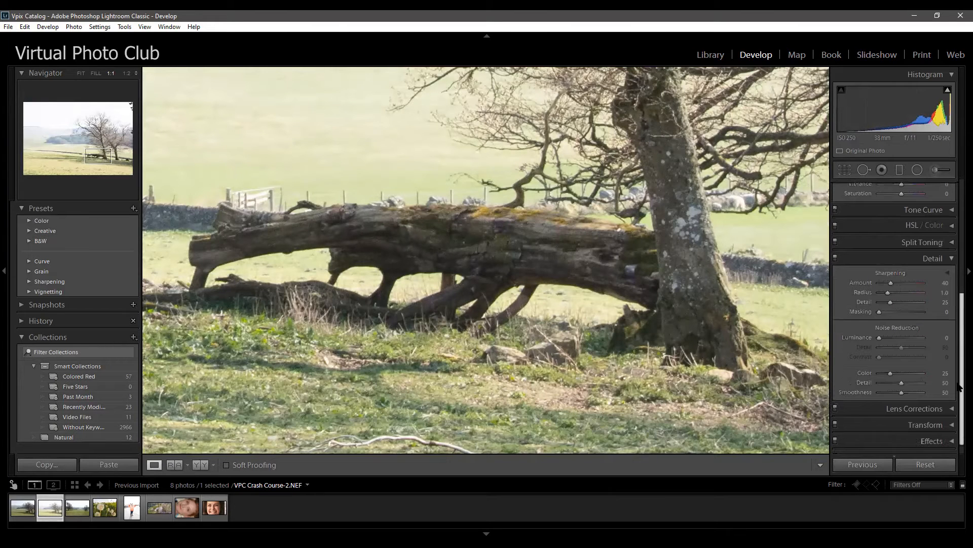
pyautogui.moveTo(881, 341)
pyautogui.mouseDown()
pyautogui.moveTo(924, 338)
pyautogui.moveTo(870, 338)
pyautogui.mouseUp()
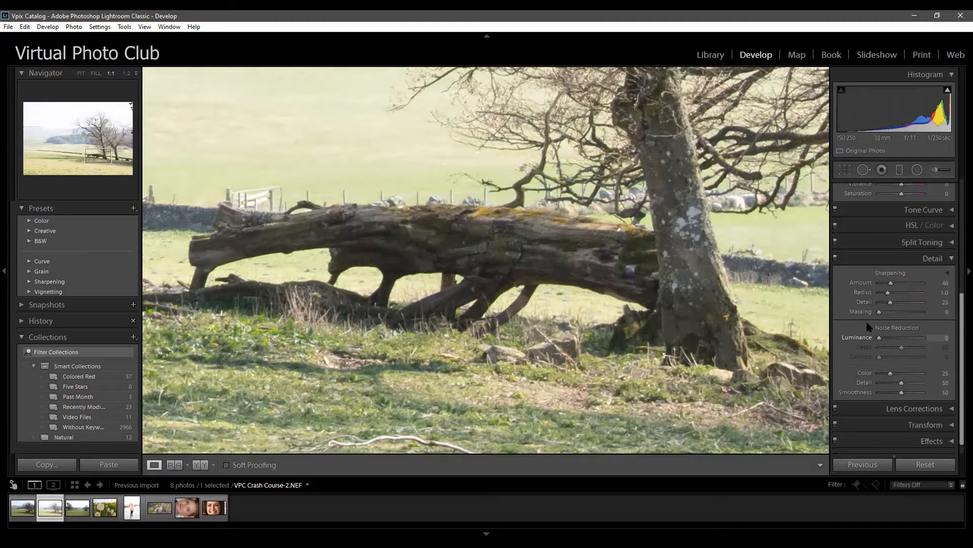
# Magnify the fallen log to 3:1, push the Luminance noise reduction to 100, and reset it
pyautogui.click(135, 74)
pyautogui.click(124, 140)
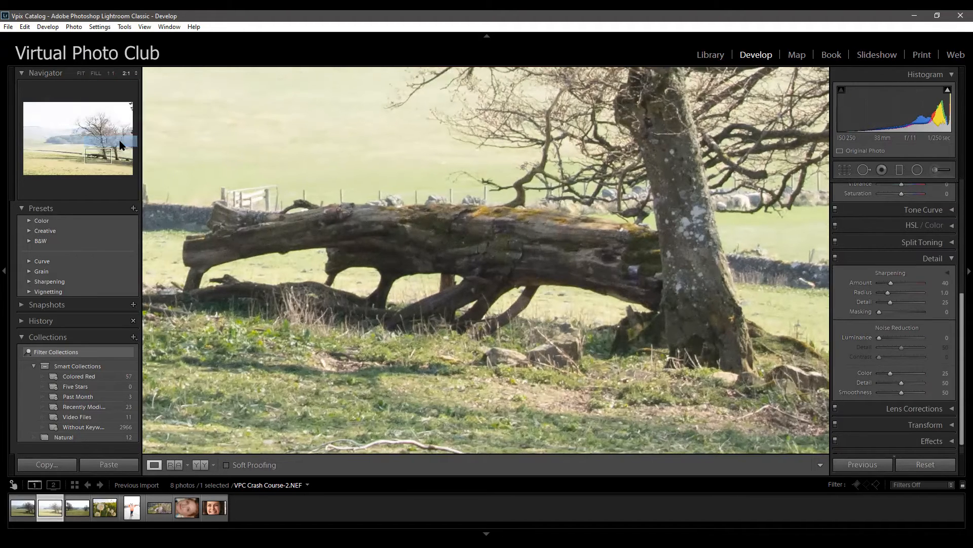
pyautogui.click(134, 74)
pyautogui.click(111, 146)
pyautogui.moveTo(608, 265); pyautogui.dragTo(537, 300)
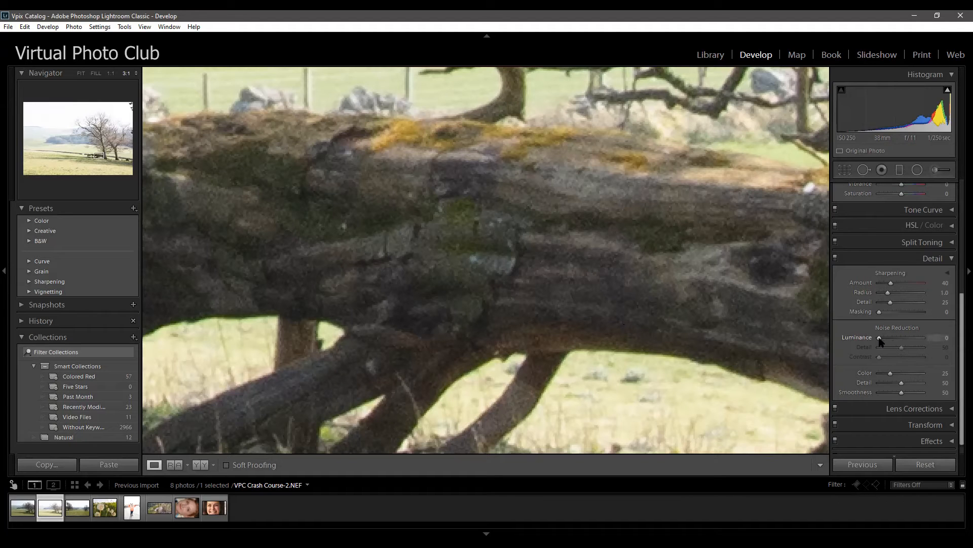
pyautogui.moveTo(880, 342); pyautogui.dragTo(954, 333)
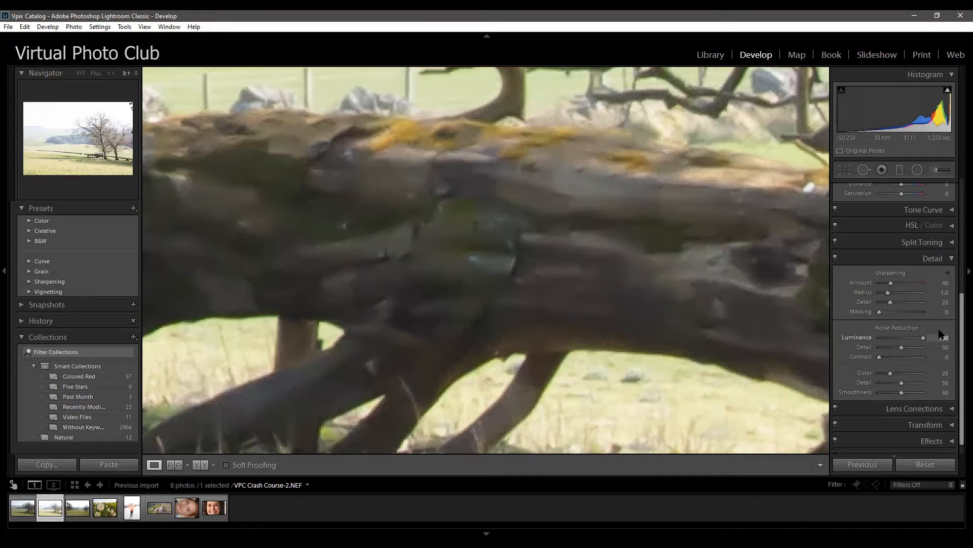
pyautogui.doubleClick(867, 337)
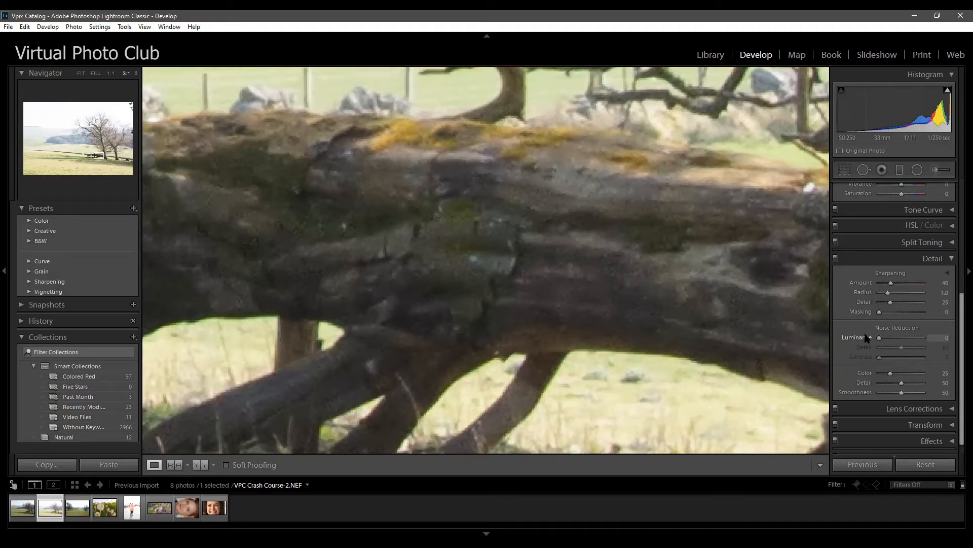
# Set Luminance noise reduction to 100, try its Detail at 0 and 54, and reset the Luminance
pyautogui.moveTo(867, 337); pyautogui.dragTo(898, 340)
pyautogui.moveTo(898, 339); pyautogui.dragTo(848, 350)
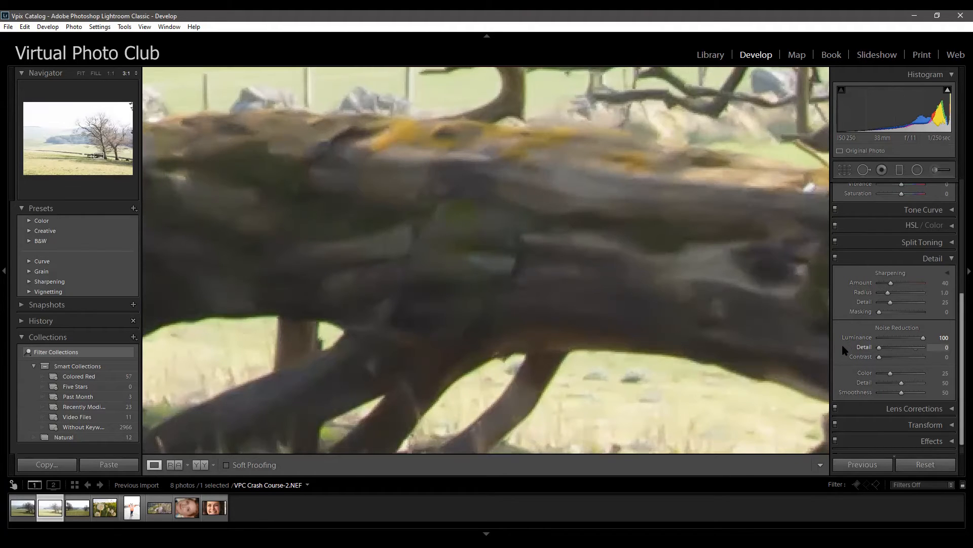
pyautogui.moveTo(844, 350); pyautogui.dragTo(907, 358)
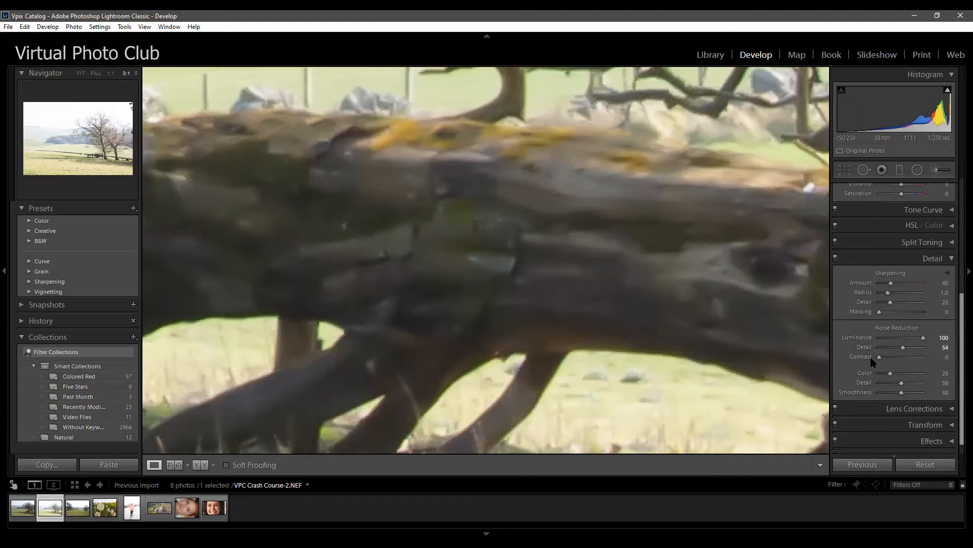
pyautogui.doubleClick(868, 338)
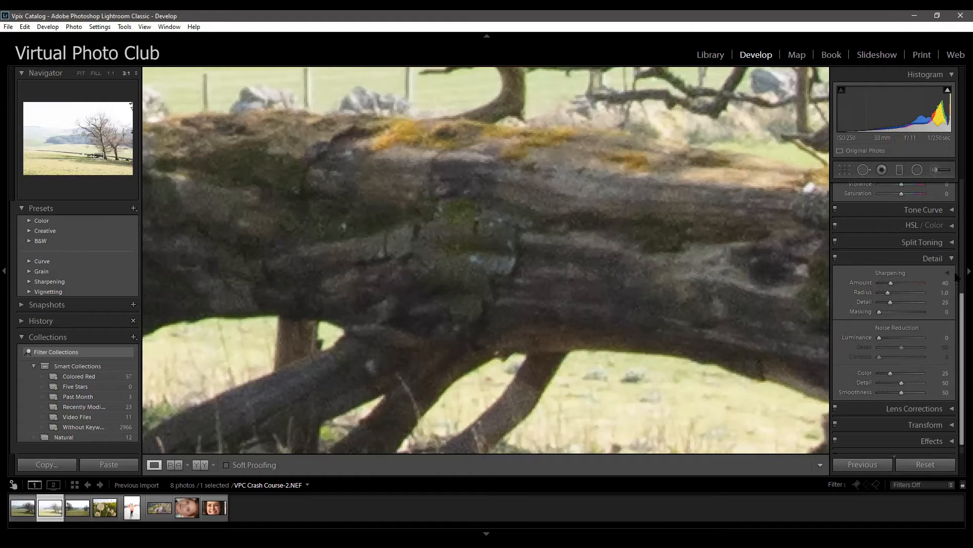
# Fit the whole tree photo in view and enable lens profile corrections with the Sigma 18-250mm profile, toggling them to compare
pyautogui.click(942, 259)
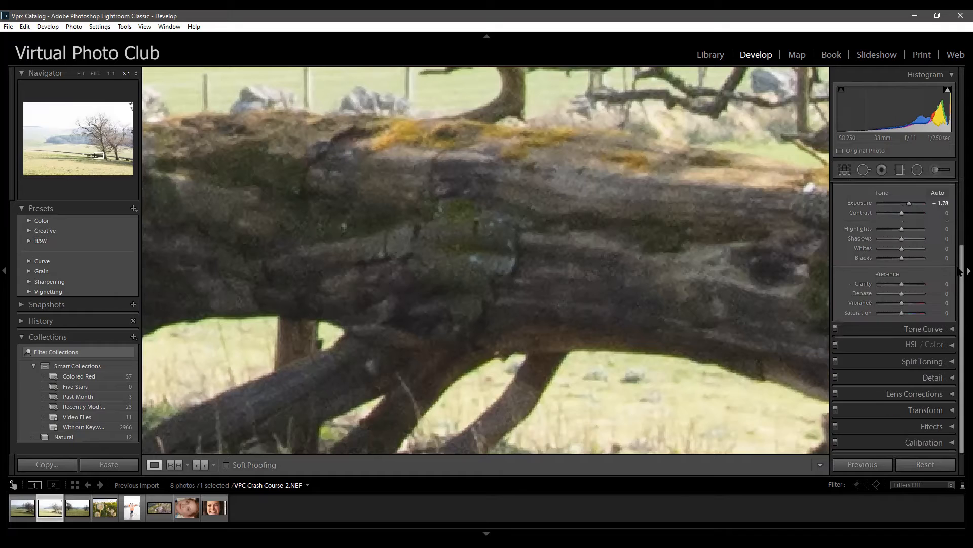
pyautogui.click(952, 395)
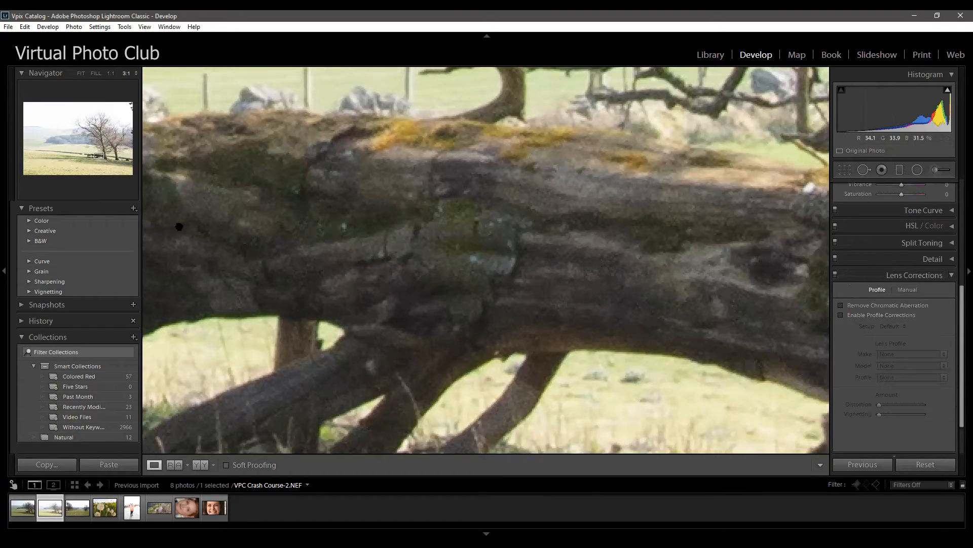
pyautogui.click(82, 74)
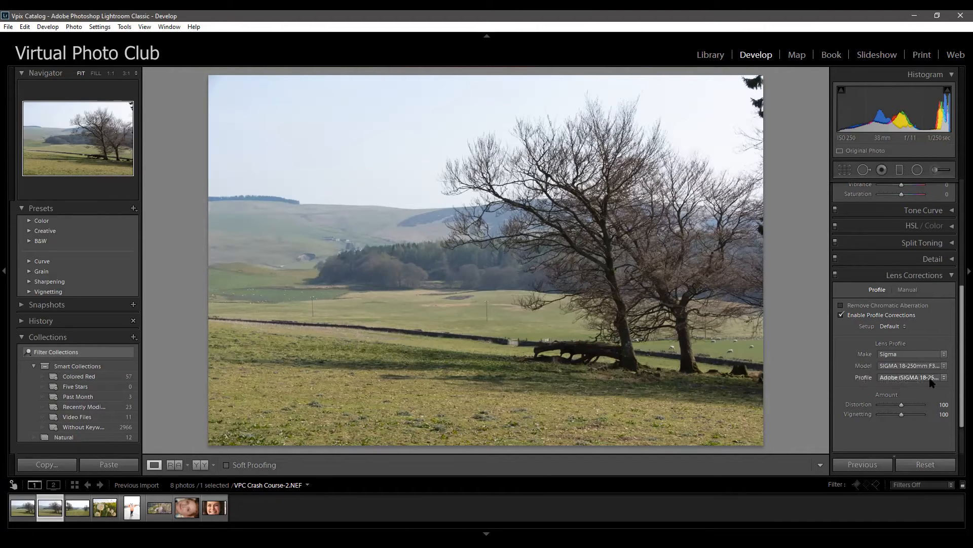
pyautogui.click(841, 315)
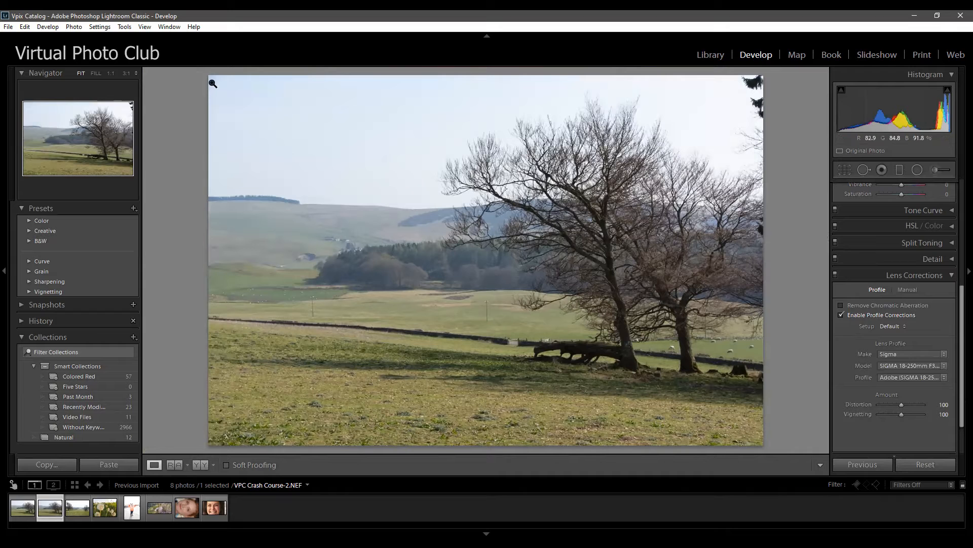
# Toggle the tree photo's lens profile corrections to compare, try Remove Chromatic Aberration, and leave only the profile corrections enabled
pyautogui.click(841, 316)
pyautogui.click(841, 315)
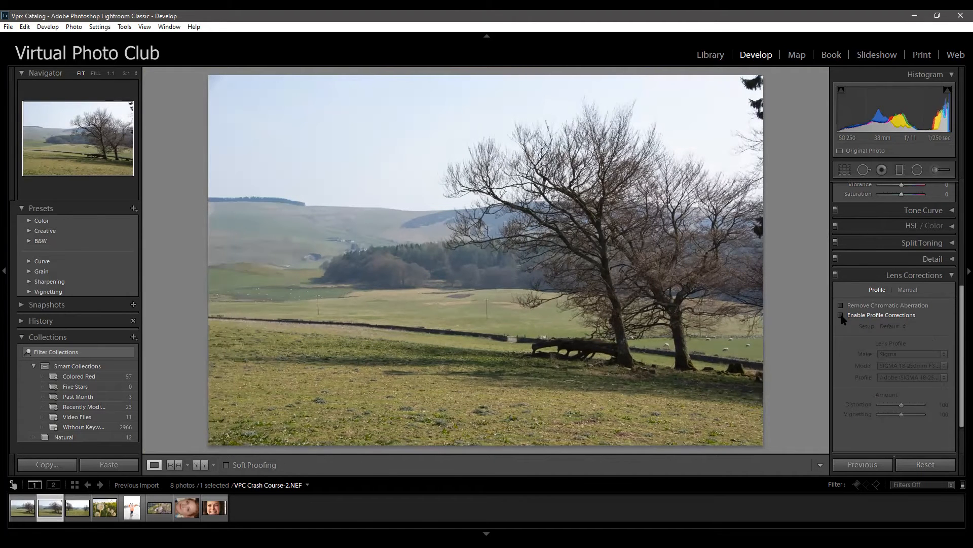
pyautogui.click(841, 315)
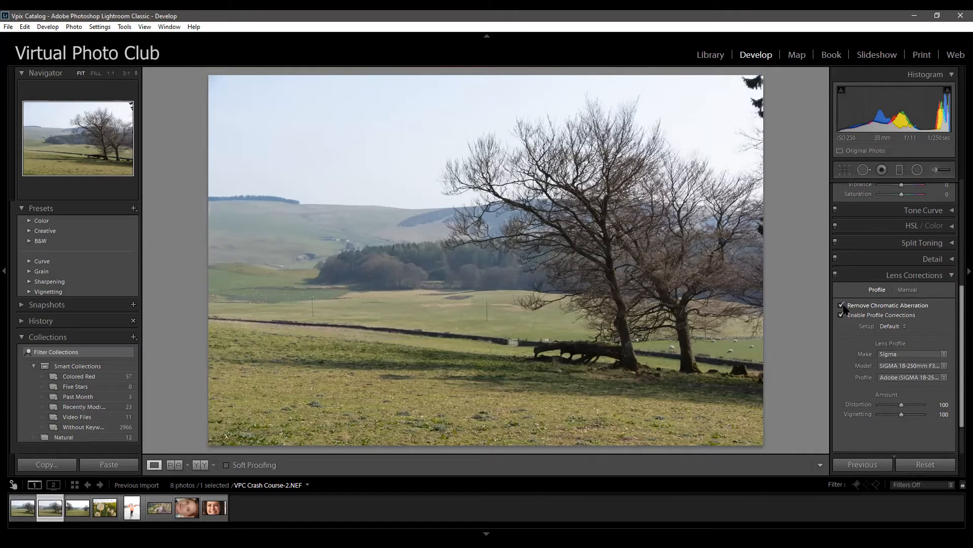
pyautogui.click(842, 305)
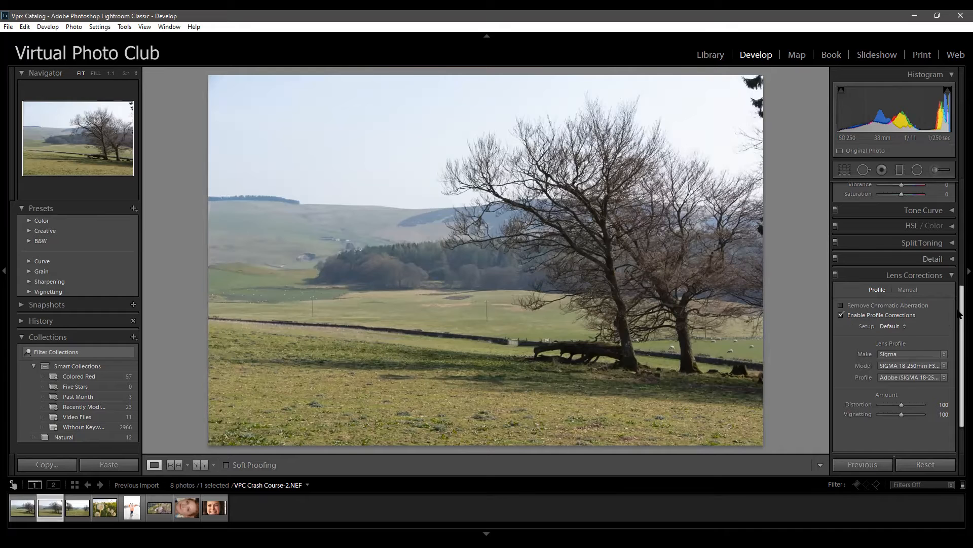
pyautogui.click(948, 275)
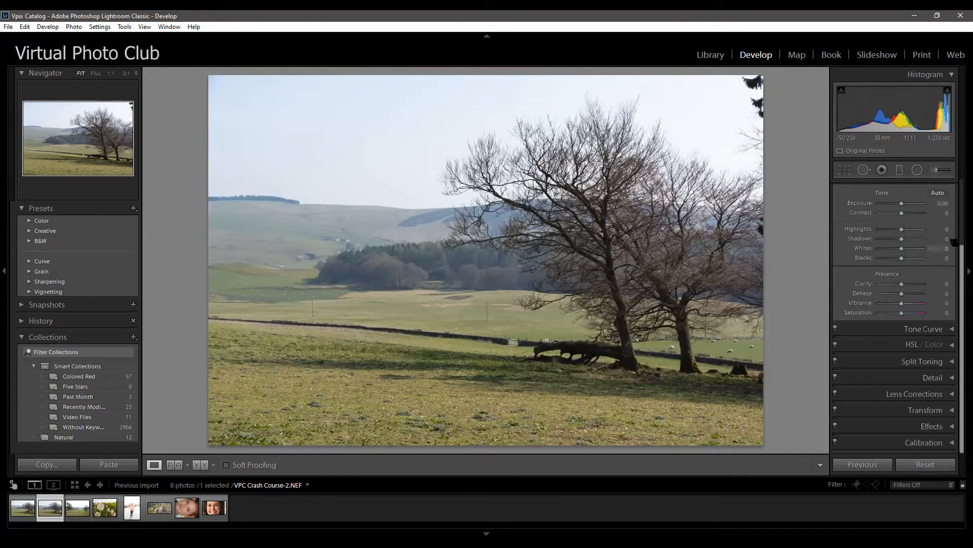
# Try the Transform sliders on the tree photo, taking Horizontal to -49, and reset Horizontal
pyautogui.click(953, 410)
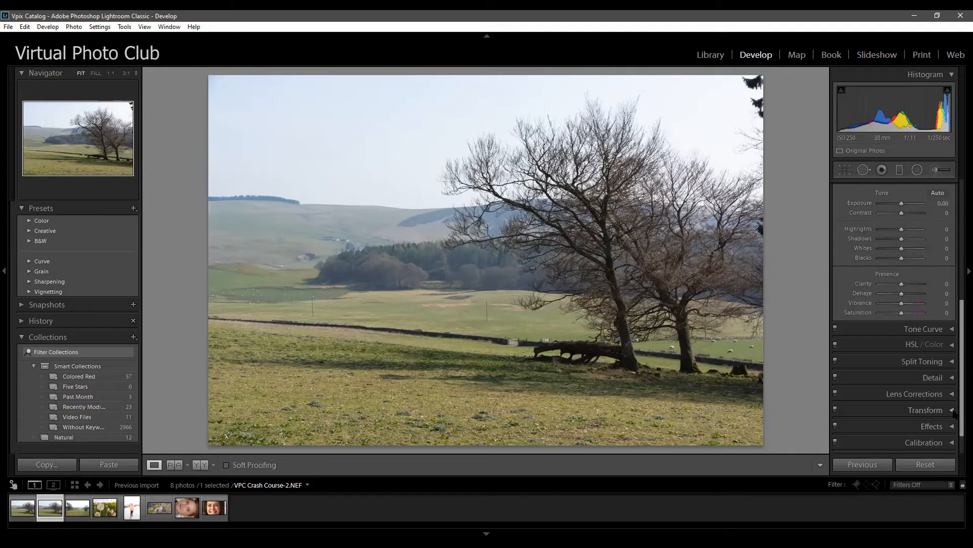
pyautogui.moveTo(901, 336)
pyautogui.mouseDown()
pyautogui.moveTo(918, 338)
pyautogui.moveTo(904, 338)
pyautogui.mouseUp()
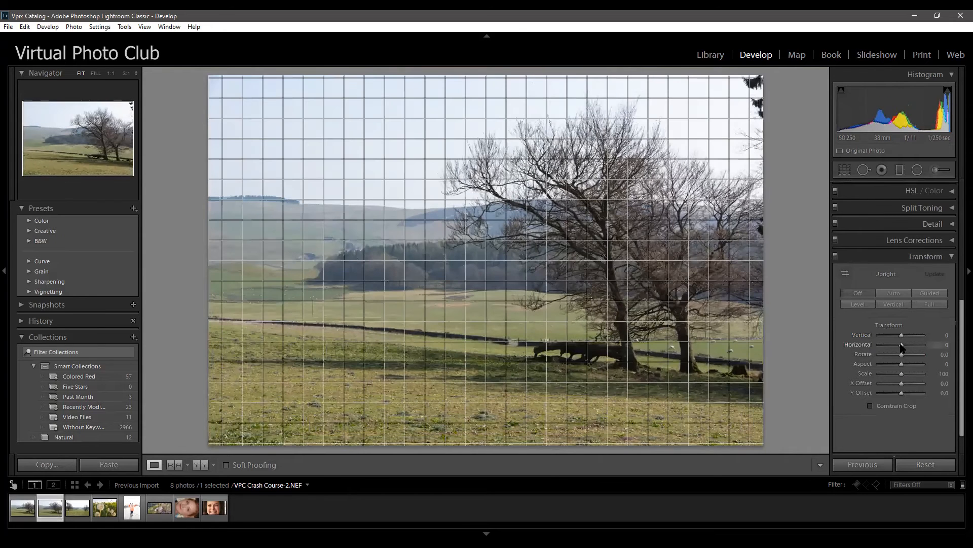
pyautogui.moveTo(901, 346); pyautogui.dragTo(891, 344)
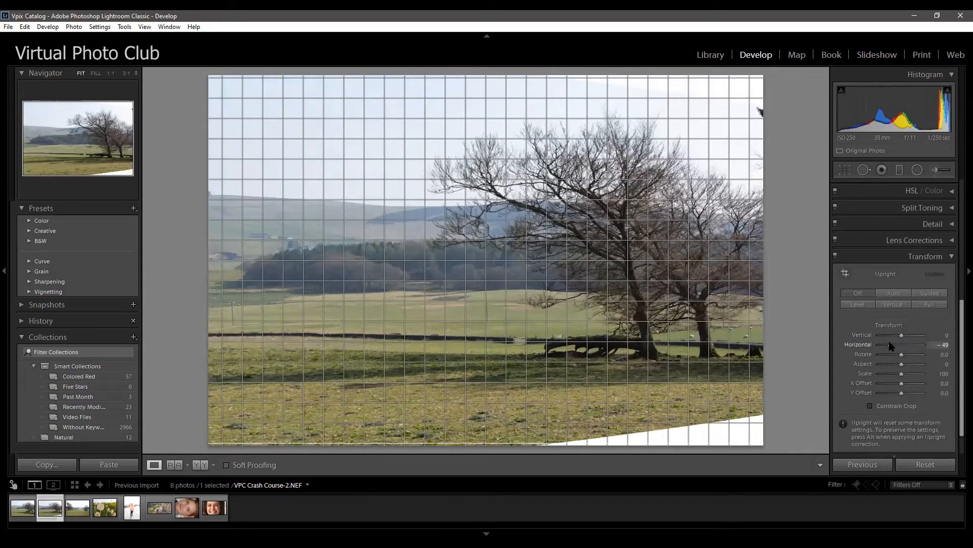
pyautogui.doubleClick(861, 345)
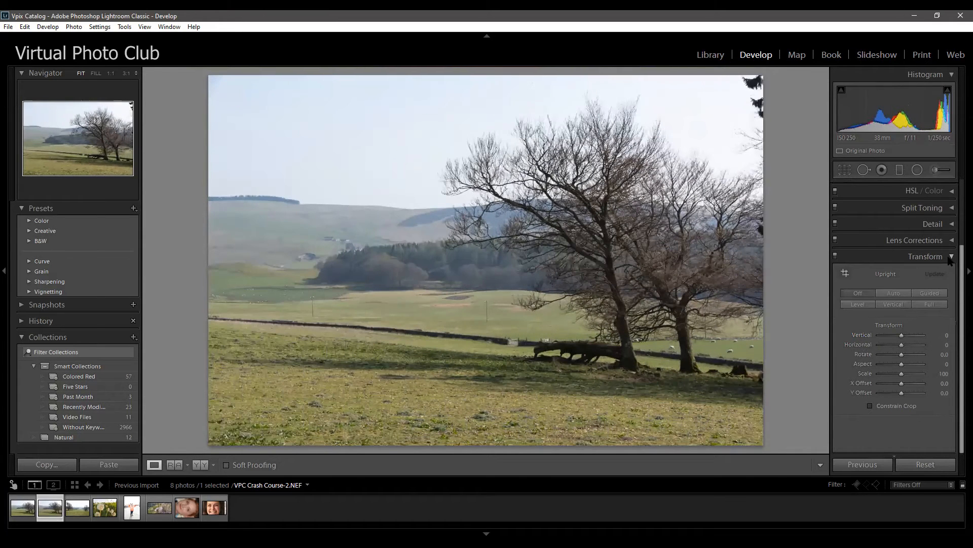
pyautogui.click(925, 256)
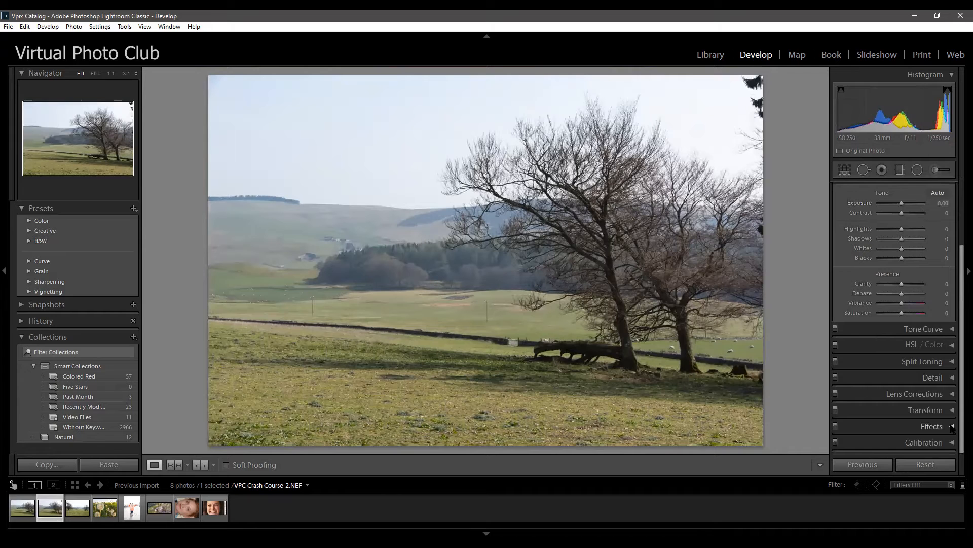
# Lower the post-crop vignetting Amount past -70 in small increments, and bring it back up to -10
pyautogui.click(932, 426)
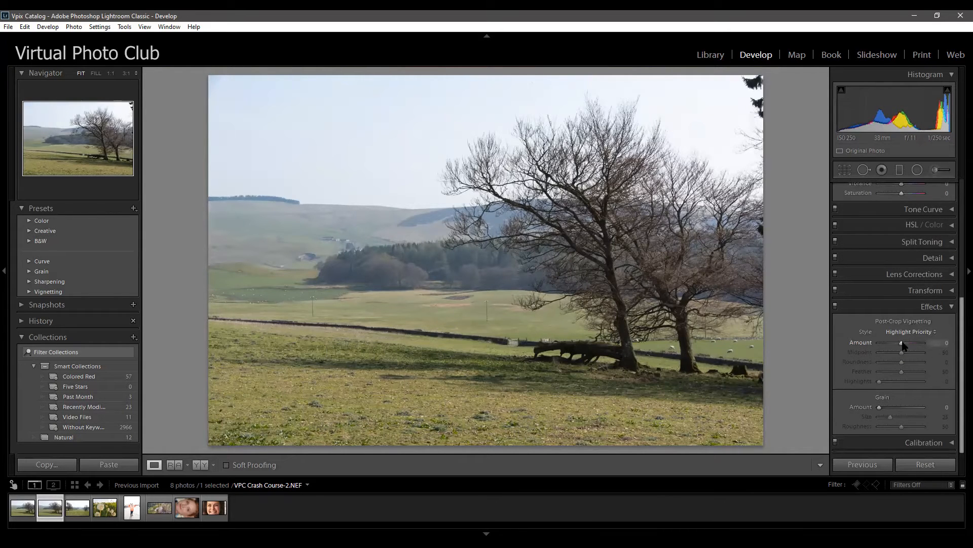
pyautogui.moveTo(902, 345); pyautogui.dragTo(902, 347)
pyautogui.press('Down')
pyautogui.press('Down')
pyautogui.press('Down')
pyautogui.press('Down')
pyautogui.press('Down')
pyautogui.press('Down')
pyautogui.press('Down')
pyautogui.press('Down')
pyautogui.press('Down')
pyautogui.press('Down')
pyautogui.press('Down')
pyautogui.press('Down')
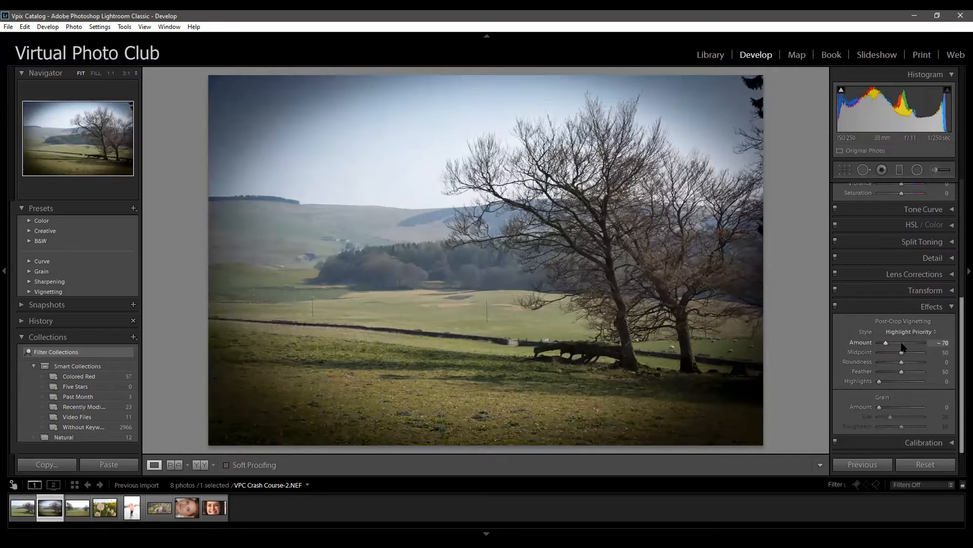
pyautogui.press('Down')
pyautogui.press('Down')
pyautogui.press('Down')
pyautogui.press('Down')
pyautogui.press('Down')
pyautogui.press('Down')
pyautogui.press('Up')
pyautogui.press('Up')
pyautogui.press('Up')
pyautogui.press('Up')
pyautogui.press('Up')
pyautogui.press('Up')
pyautogui.press('Up')
pyautogui.press('Up')
pyautogui.press('Up')
pyautogui.press('Up')
pyautogui.press('Up')
pyautogui.press('Up')
pyautogui.press('Up')
pyautogui.press('Up')
pyautogui.press('Up')
pyautogui.press('Up')
pyautogui.press('Up')
pyautogui.press('Up')
pyautogui.press('Up')
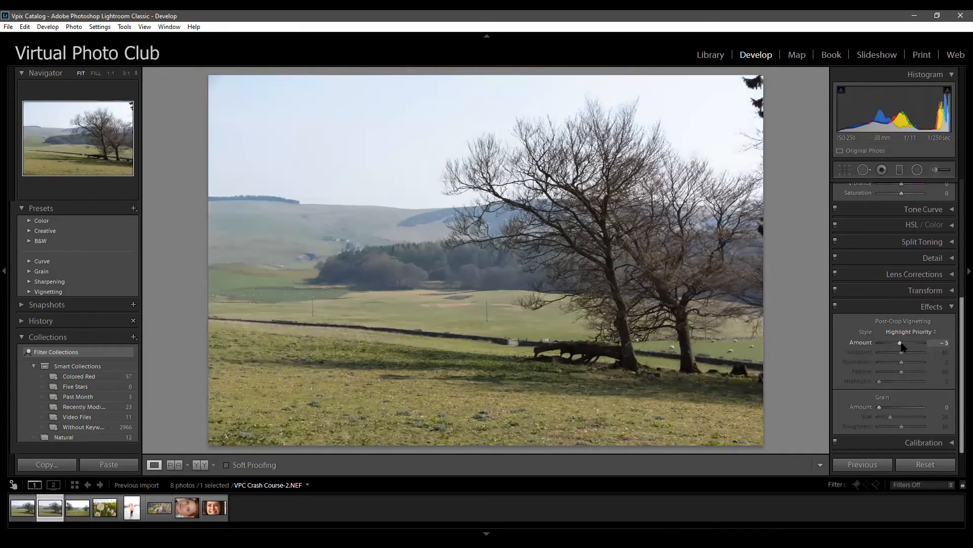
pyautogui.press('Down')
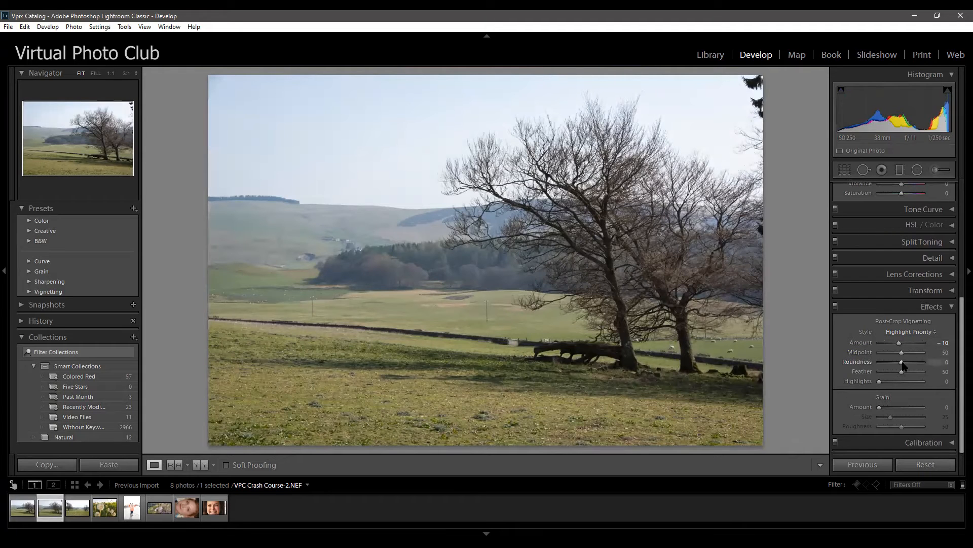
# With the vignetting Amount at -84, try Midpoint at 47 and Roundness at -70, resetting each to its default
pyautogui.moveTo(900, 343)
pyautogui.mouseDown()
pyautogui.moveTo(883, 344)
pyautogui.moveTo(915, 357)
pyautogui.moveTo(884, 358)
pyautogui.moveTo(911, 357)
pyautogui.moveTo(900, 357)
pyautogui.mouseUp()
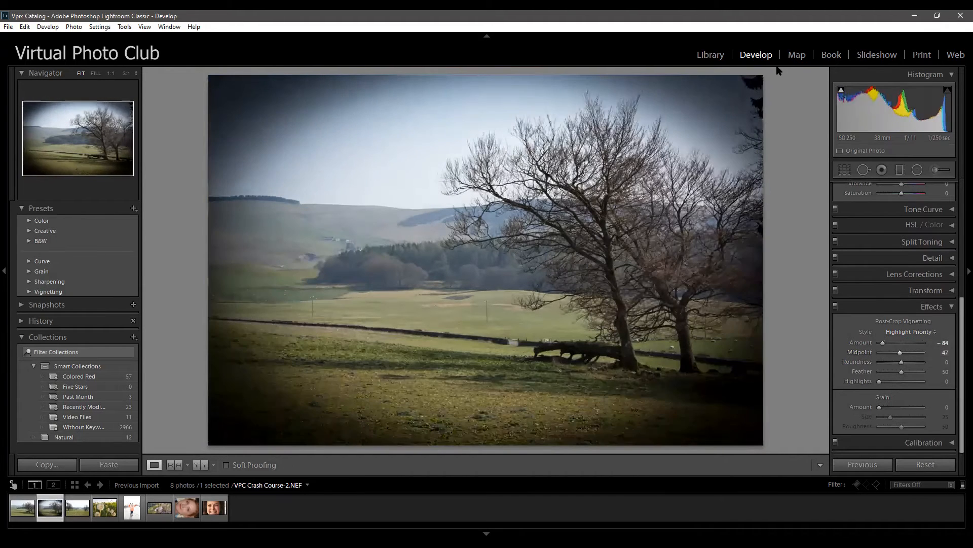
pyautogui.doubleClick(858, 352)
pyautogui.moveTo(903, 363)
pyautogui.mouseDown()
pyautogui.moveTo(881, 363)
pyautogui.moveTo(938, 365)
pyautogui.moveTo(886, 362)
pyautogui.mouseUp()
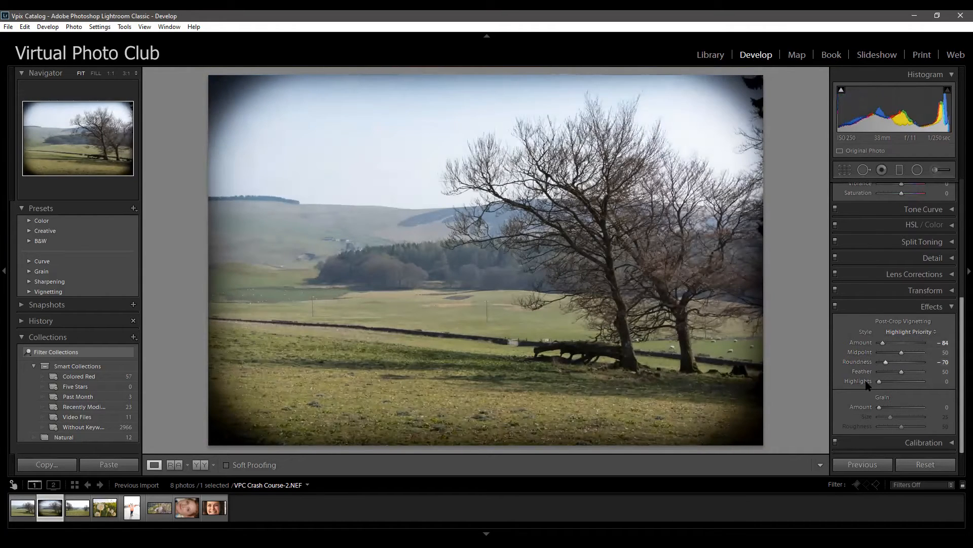
pyautogui.doubleClick(862, 362)
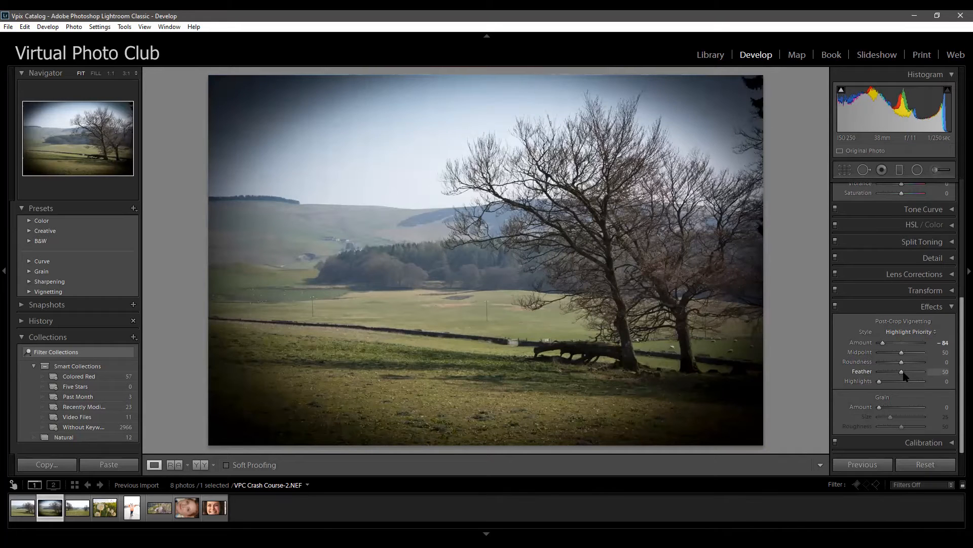
# Try the vignette's Feather at 0 and 100, and compare with Feather 30 and Highlights 100
pyautogui.moveTo(902, 372); pyautogui.dragTo(879, 378)
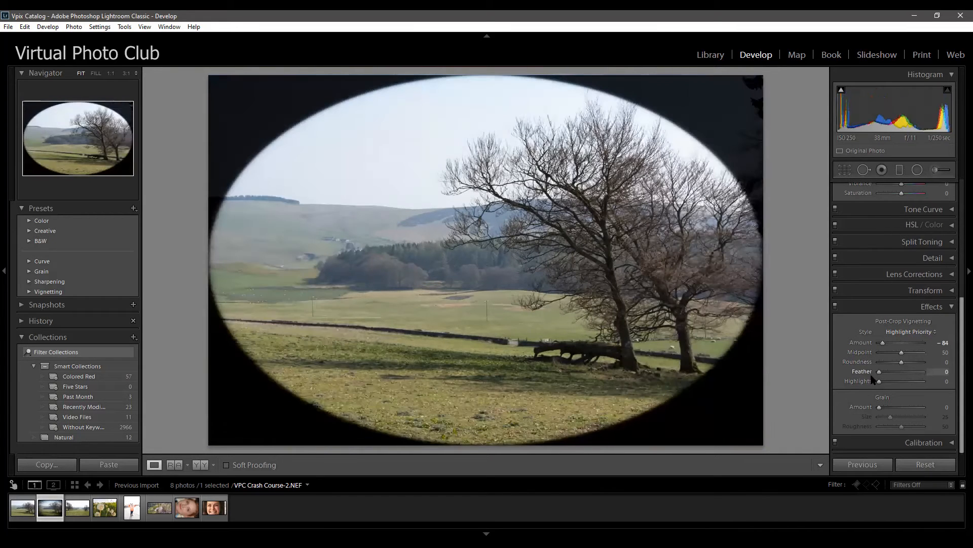
pyautogui.moveTo(867, 379); pyautogui.dragTo(936, 376)
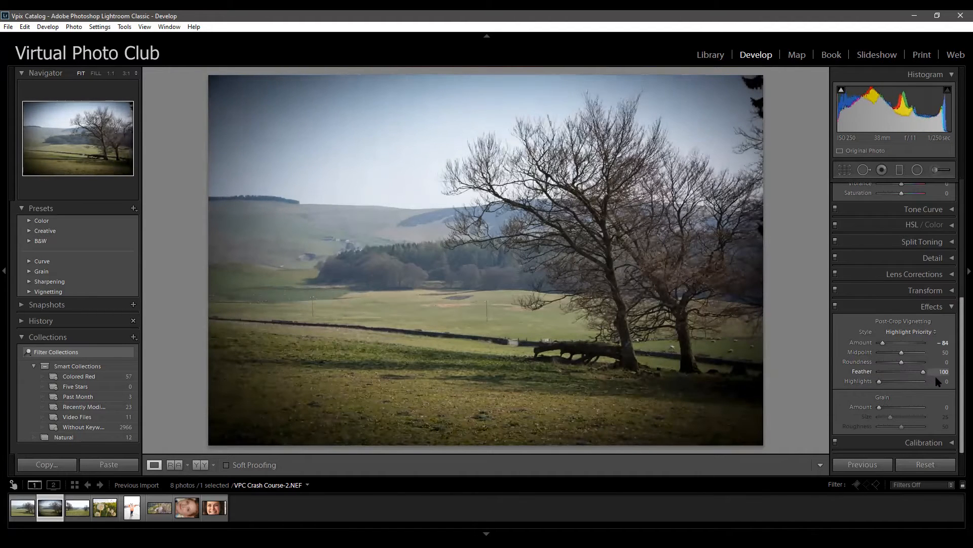
pyautogui.doubleClick(862, 372)
pyautogui.moveTo(903, 372); pyautogui.dragTo(925, 373)
pyautogui.moveTo(924, 372); pyautogui.dragTo(960, 373)
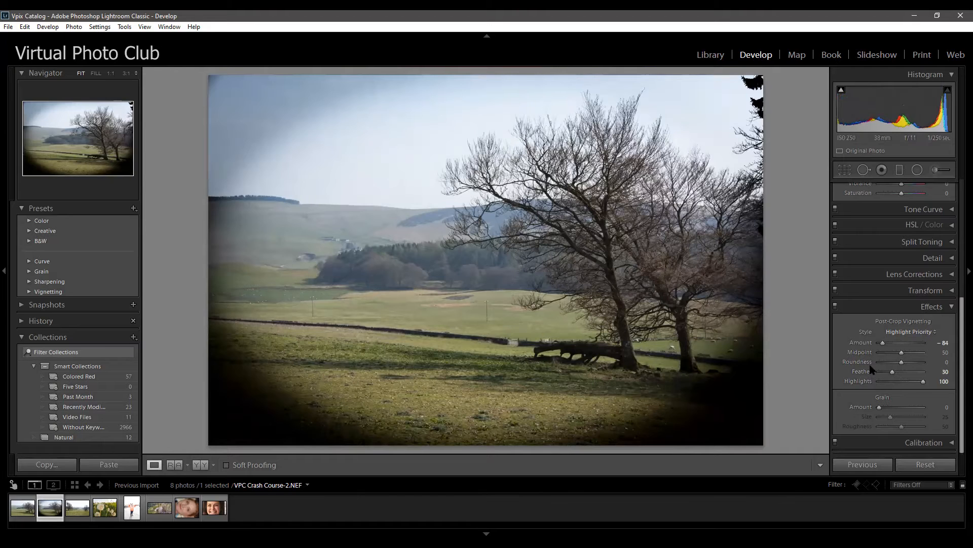
# Reset the vignetting Amount, try a white vignette at +59, and reset the Amount again
pyautogui.doubleClick(854, 341)
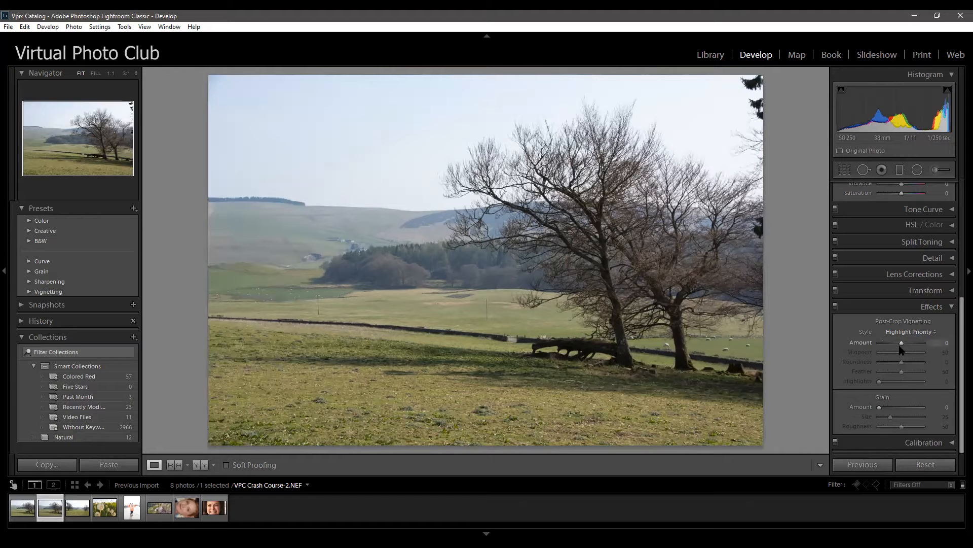
pyautogui.moveTo(902, 344)
pyautogui.mouseDown()
pyautogui.moveTo(893, 343)
pyautogui.moveTo(916, 349)
pyautogui.mouseUp()
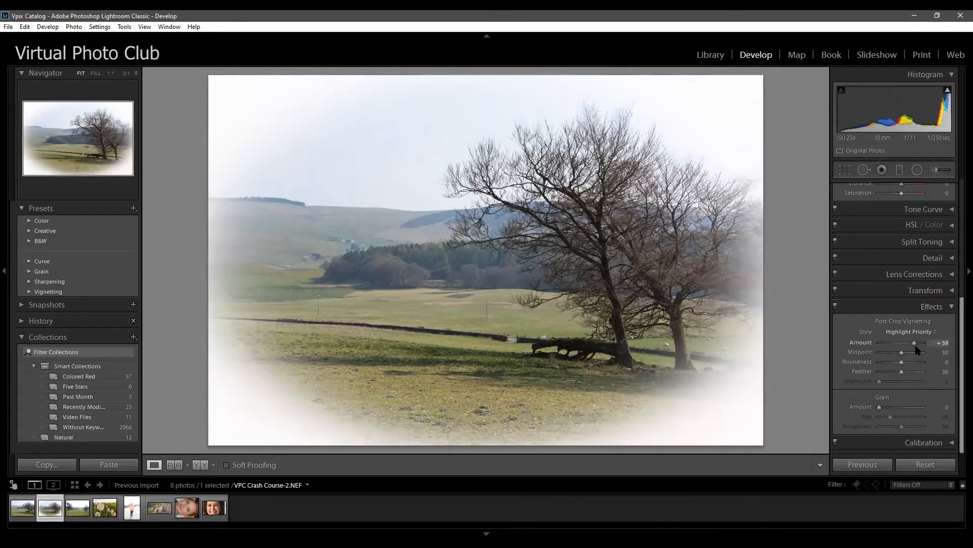
pyautogui.doubleClick(870, 344)
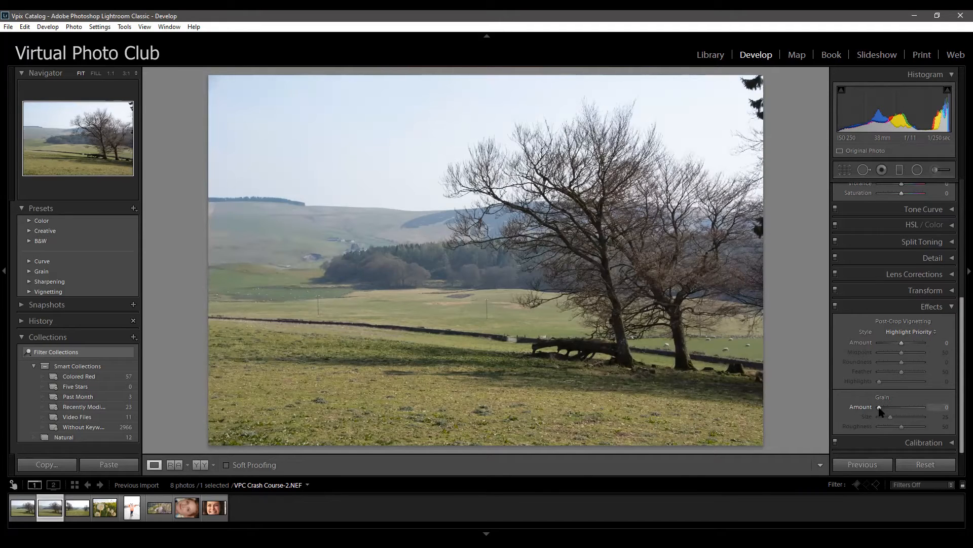
# Try the Grain Amount at 100, inspect it on the fallen log at 3:1, and return the Amount to 0
pyautogui.moveTo(879, 407); pyautogui.dragTo(939, 412)
pyautogui.click(583, 349)
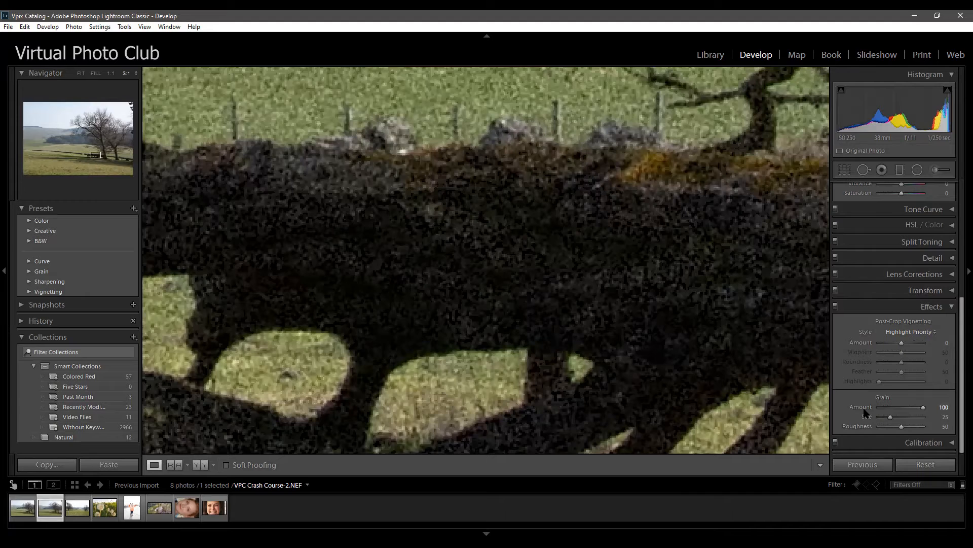
pyautogui.click(879, 409)
pyautogui.moveTo(881, 411)
pyautogui.mouseDown()
pyautogui.moveTo(927, 409)
pyautogui.moveTo(869, 408)
pyautogui.mouseUp()
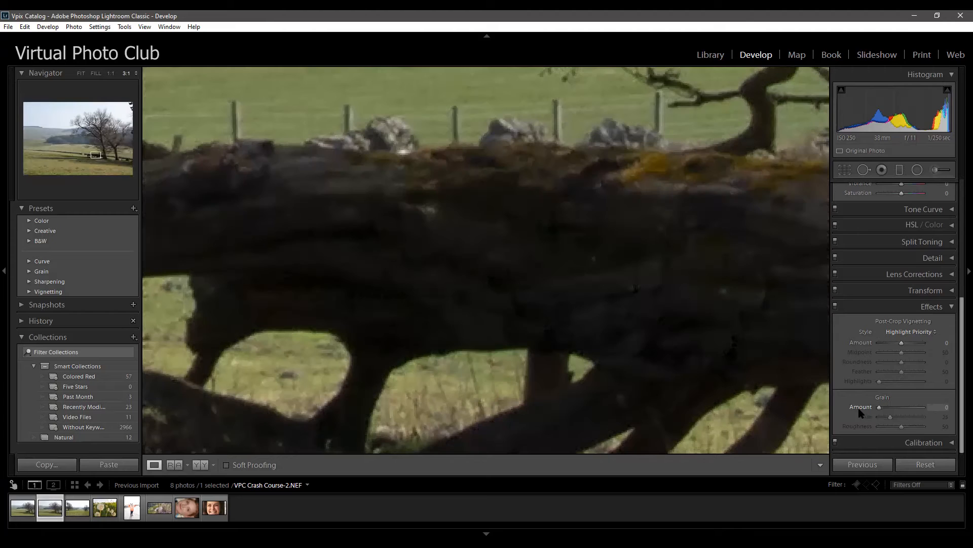
pyautogui.click(947, 307)
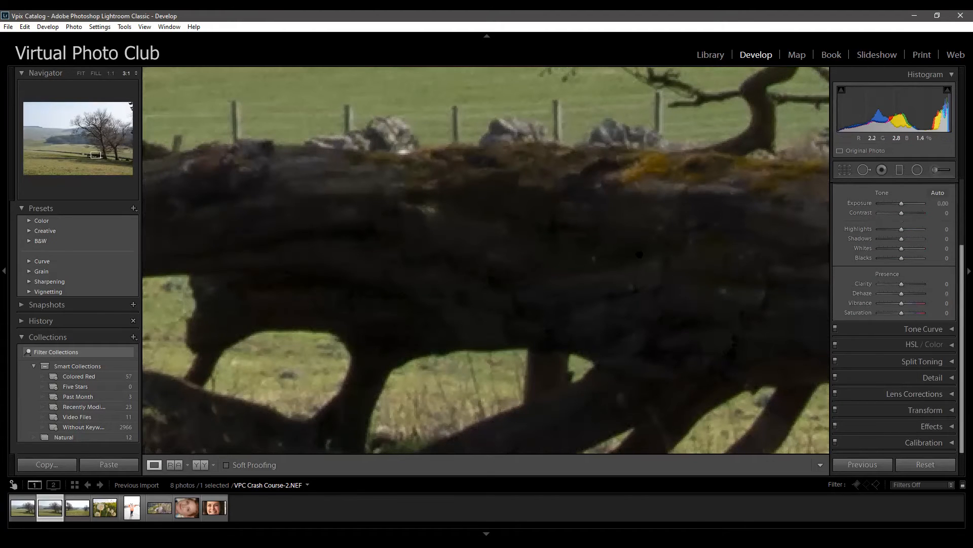
pyautogui.press('z')
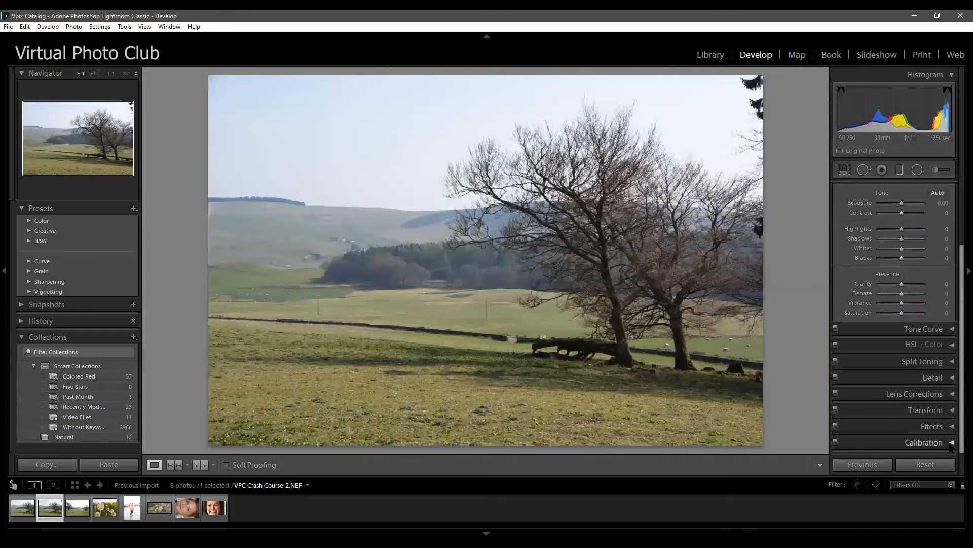
# Frame the pole in the field at 1:1 and set the Spot Removal brush to Clone with Size 35
pyautogui.scroll(2, 939, 402)
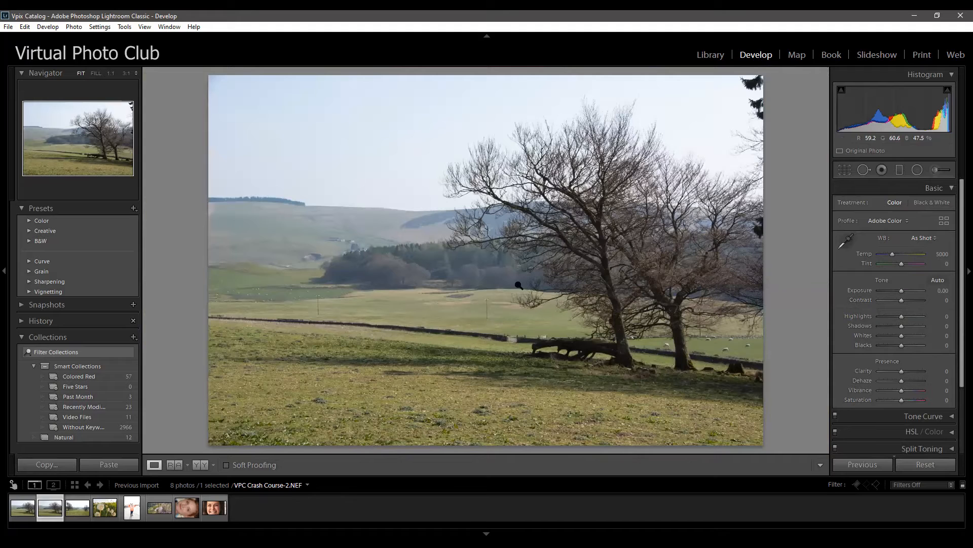
pyautogui.click(489, 310)
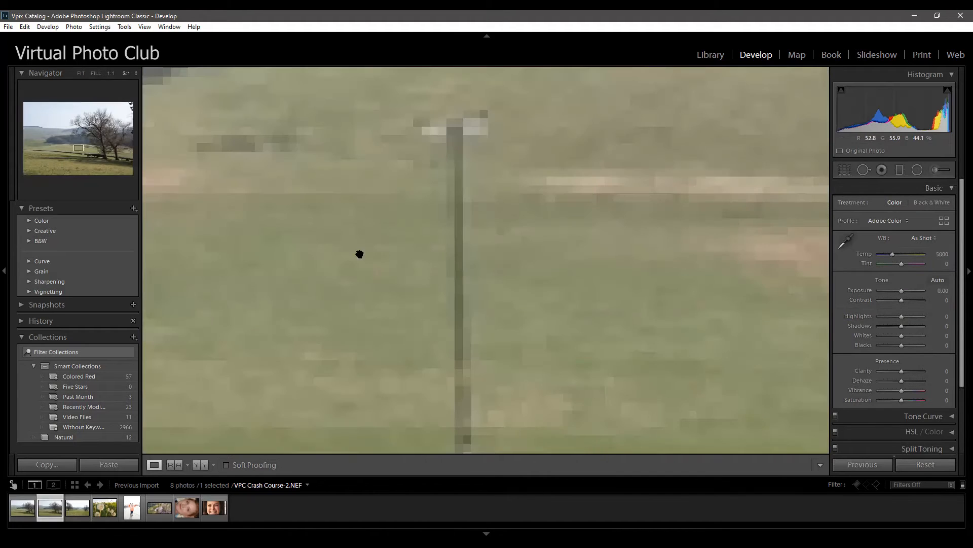
pyautogui.click(134, 74)
pyautogui.click(120, 132)
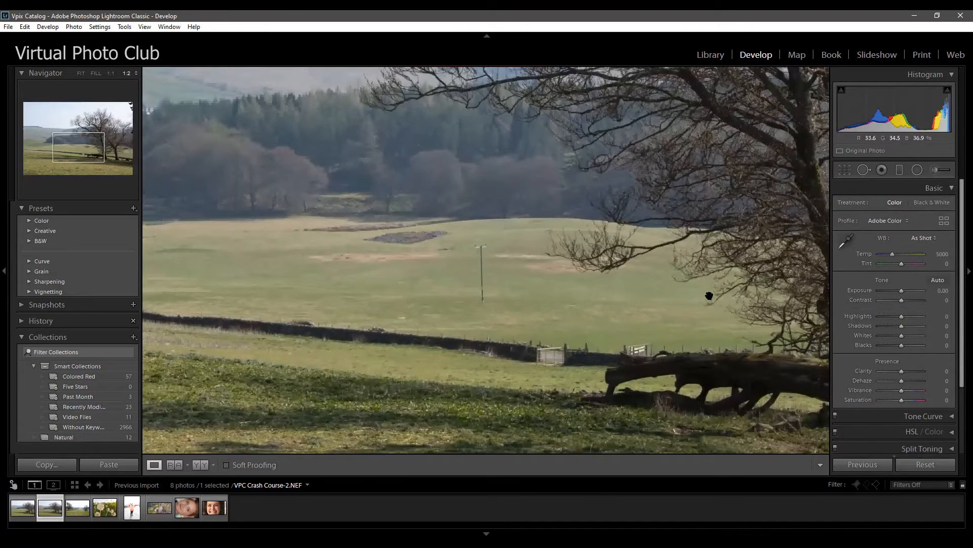
pyautogui.click(864, 171)
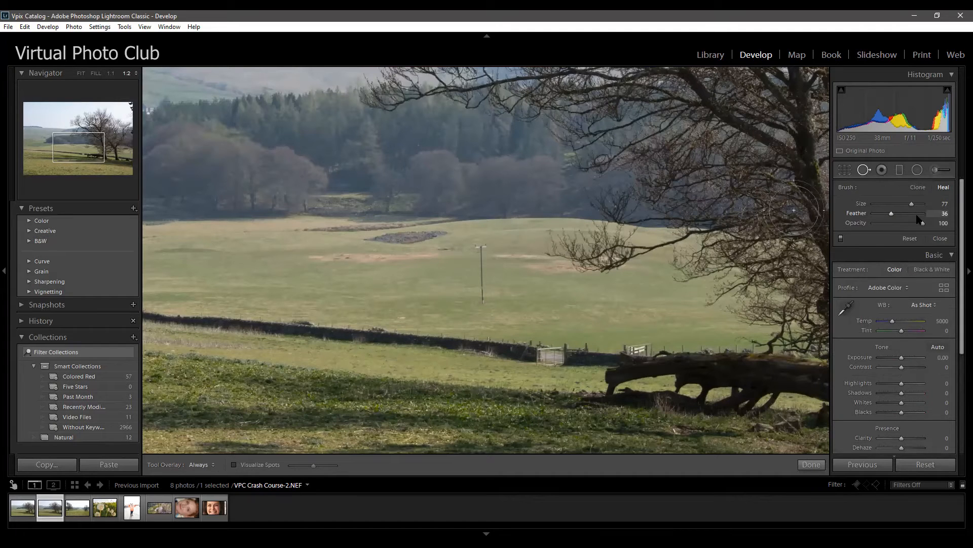
pyautogui.click(919, 188)
pyautogui.hotkey('ctrl', '=')
pyautogui.click(130, 73)
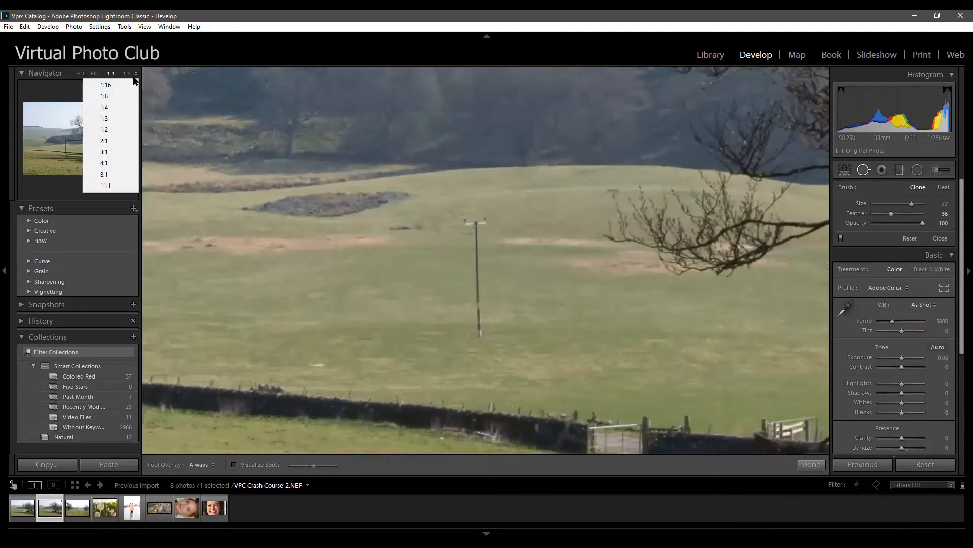
pyautogui.click(120, 142)
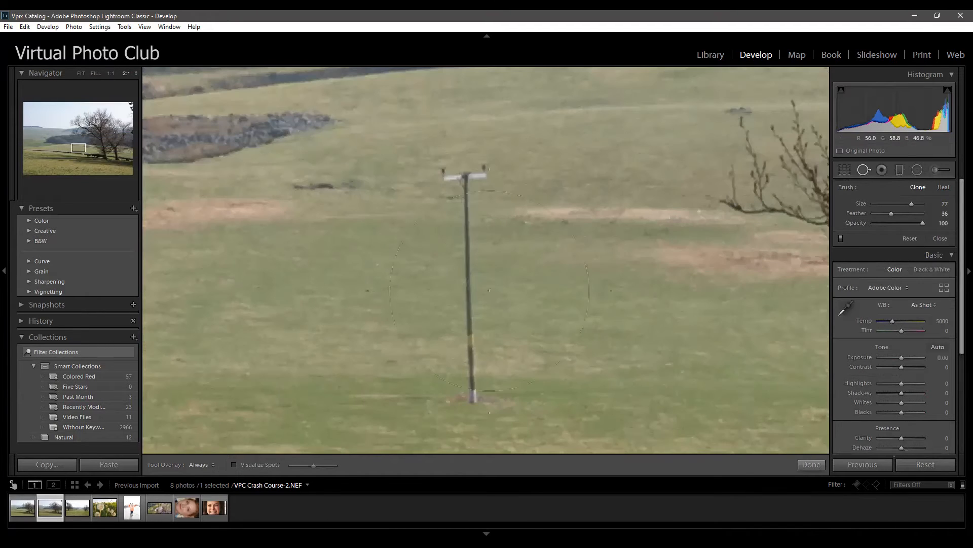
pyautogui.scroll(-1, 498, 234)
pyautogui.moveTo(912, 204); pyautogui.dragTo(891, 204)
pyautogui.click(110, 74)
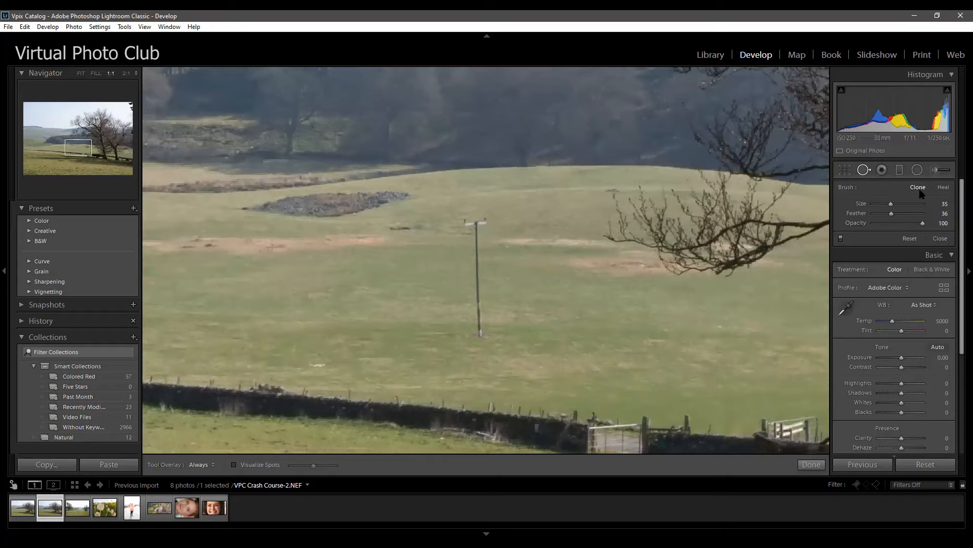
# Set the Clone brush to Size 28 and Feather 16, and paint out the whole pole with the neighbouring grass
pyautogui.scroll(5, 480, 333)
pyautogui.scroll(-5, 481, 333)
pyautogui.scroll(10, 479, 320)
pyautogui.scroll(6, 479, 320)
pyautogui.scroll(-12, 479, 320)
pyautogui.scroll(4, 479, 320)
pyautogui.scroll(-4, 479, 320)
pyautogui.scroll(-8, 479, 320)
pyautogui.scroll(-10, 479, 320)
pyautogui.scroll(-7, 479, 320)
pyautogui.moveTo(482, 334)
pyautogui.mouseDown()
pyautogui.moveTo(478, 221)
pyautogui.moveTo(469, 219)
pyautogui.moveTo(478, 219)
pyautogui.moveTo(467, 219)
pyautogui.moveTo(482, 330)
pyautogui.mouseUp()
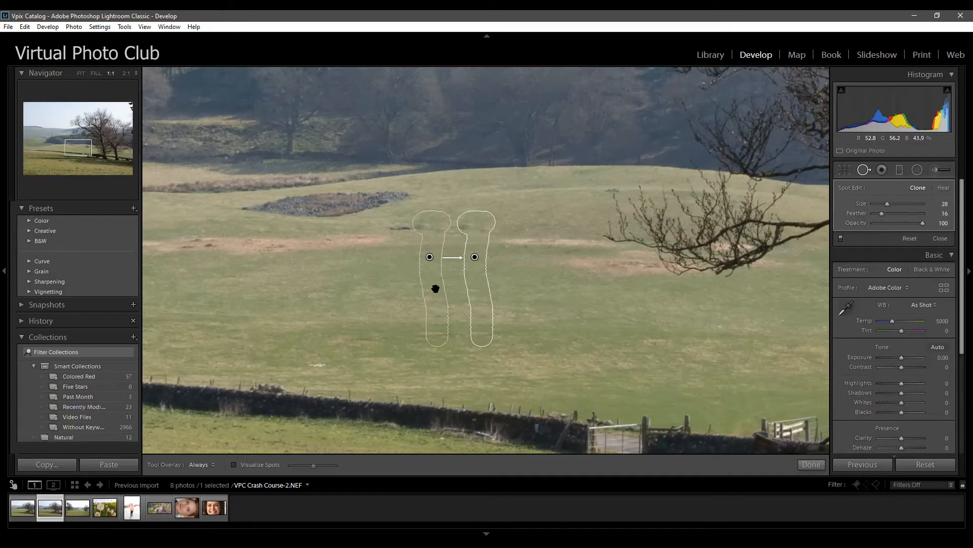
pyautogui.press('Return')
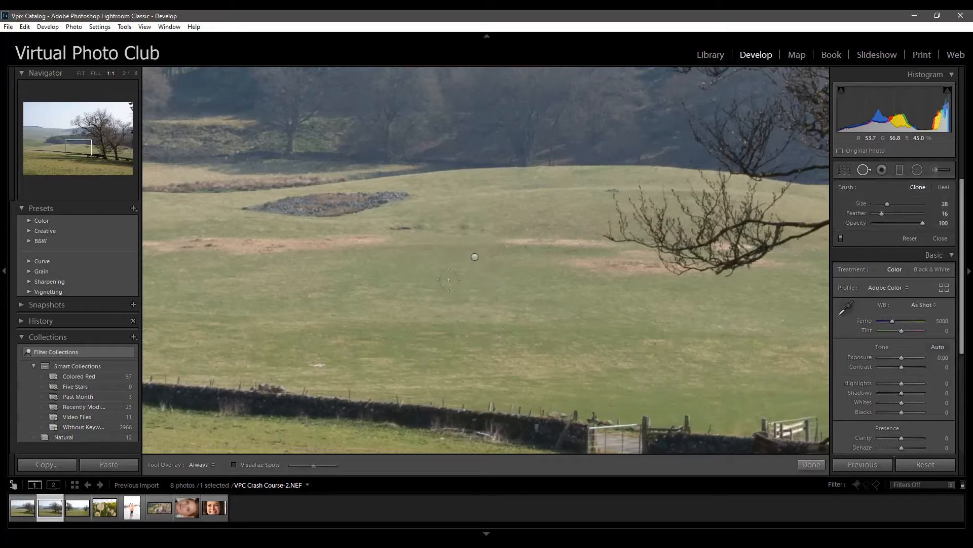
# Check the pole removal at full view and 1:1, and inspect the clone spot's source and target with Spot Removal active
pyautogui.press('q')
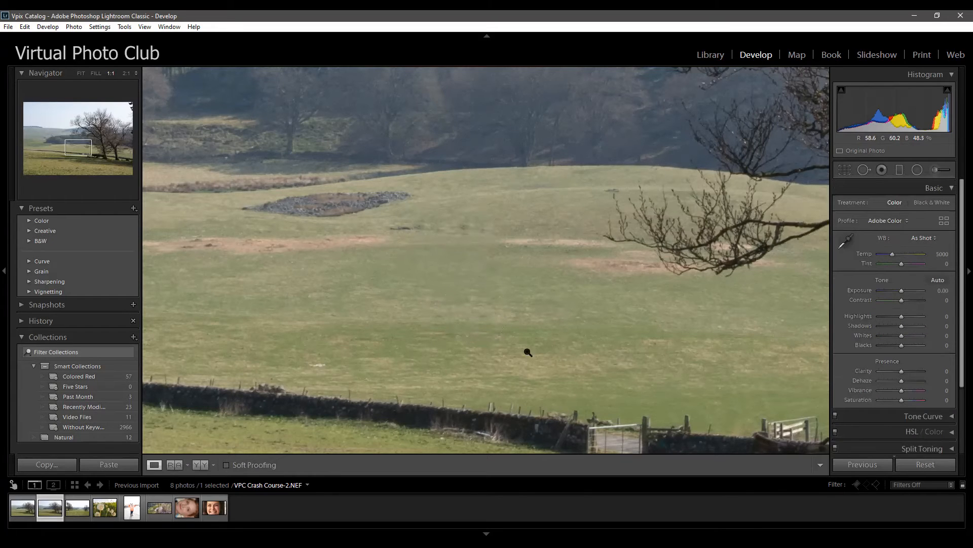
pyautogui.click(494, 285)
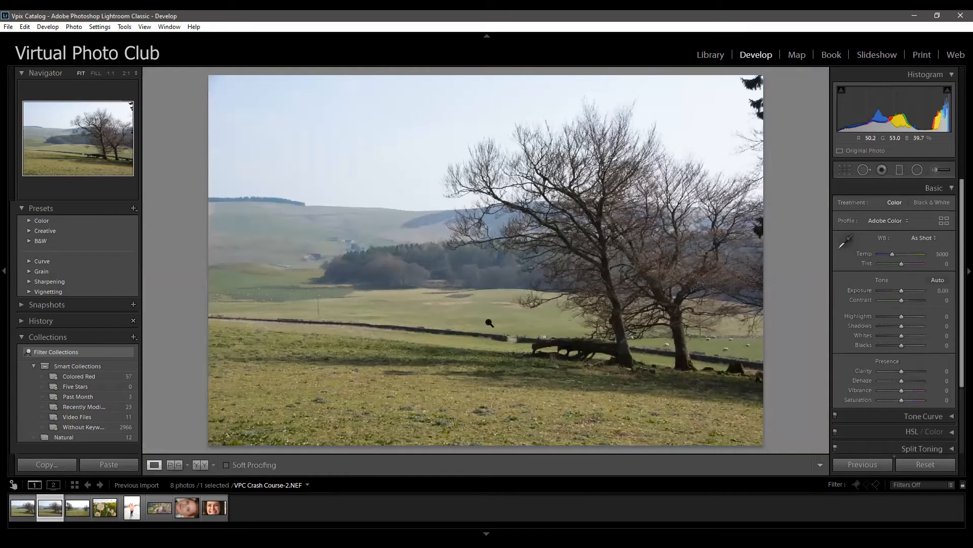
pyautogui.click(484, 325)
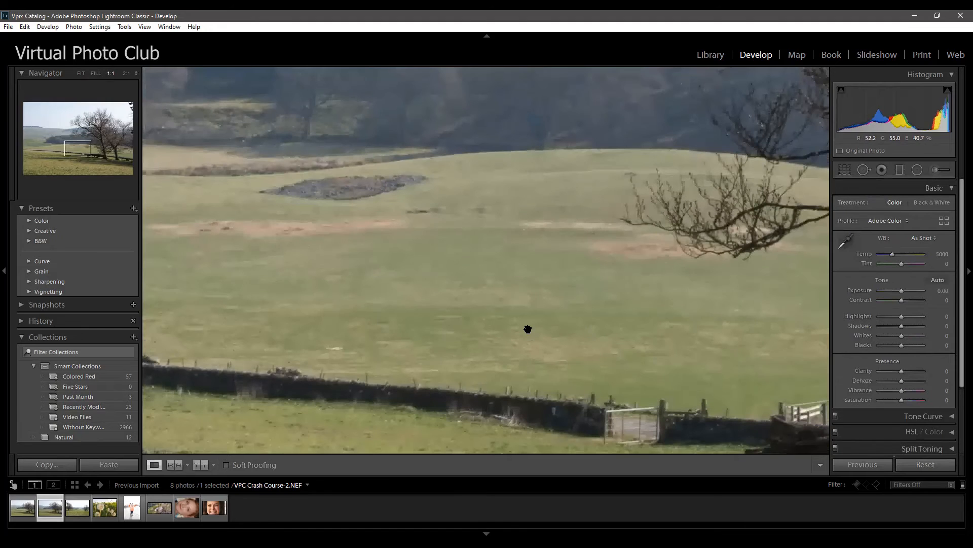
pyautogui.click(864, 169)
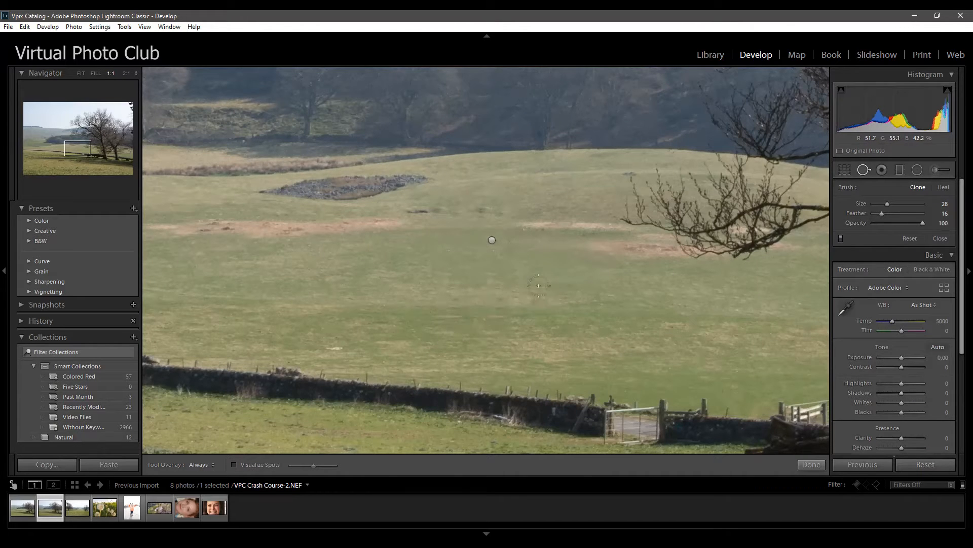
pyautogui.click(492, 240)
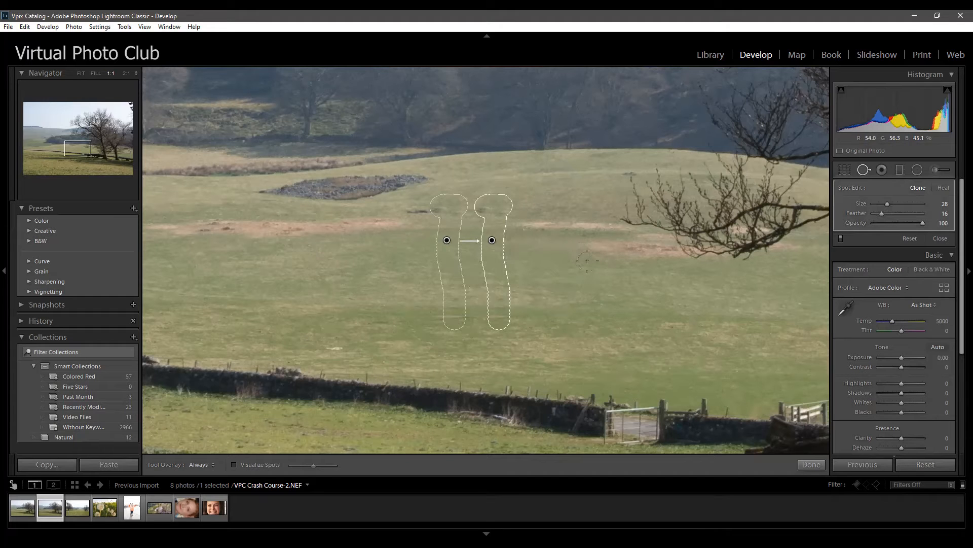
pyautogui.press('Escape')
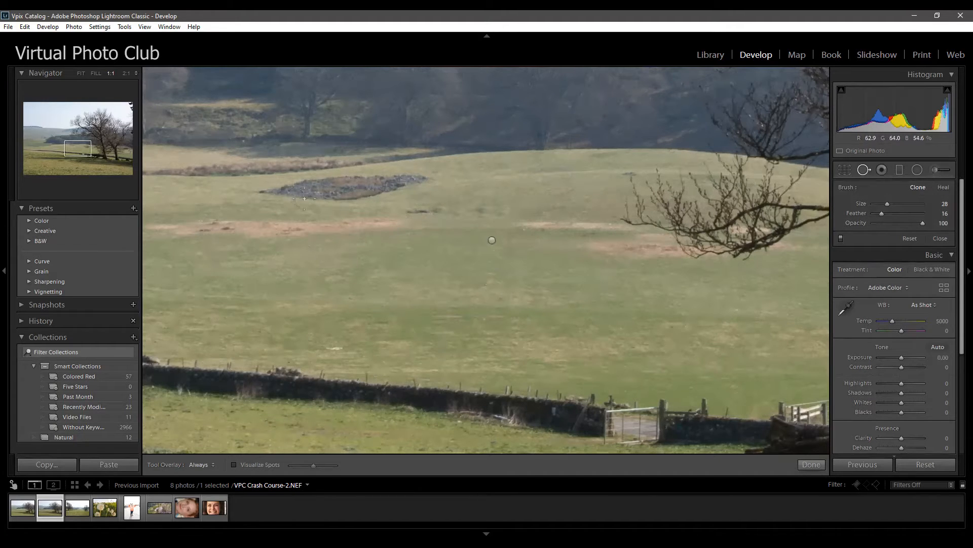
# Clone out the heap of stones in the field, using a stretch of distant grass as the source
pyautogui.moveTo(292, 195)
pyautogui.mouseDown()
pyautogui.moveTo(428, 174)
pyautogui.moveTo(311, 176)
pyautogui.moveTo(257, 196)
pyautogui.moveTo(311, 204)
pyautogui.mouseUp()
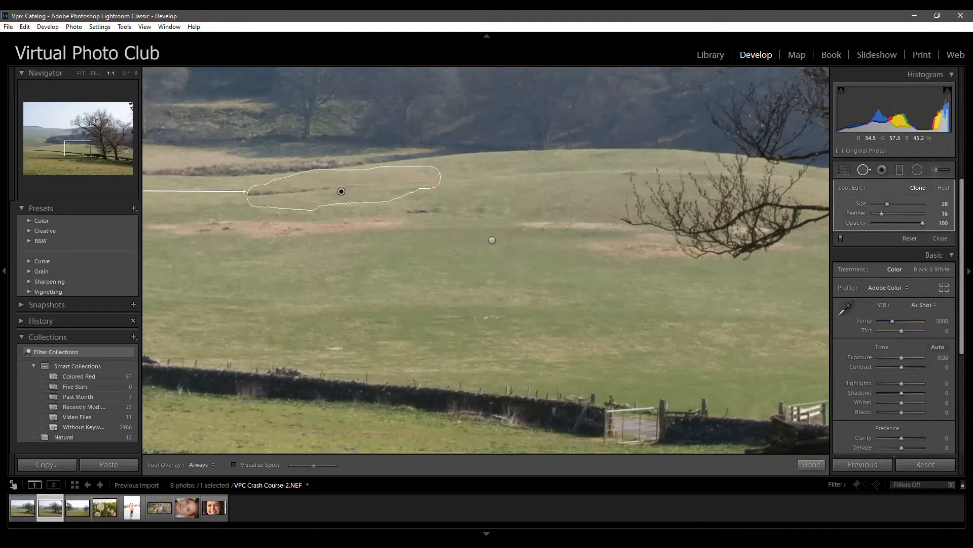
pyautogui.moveTo(337, 265); pyautogui.dragTo(659, 283)
pyautogui.moveTo(414, 295); pyautogui.dragTo(488, 297)
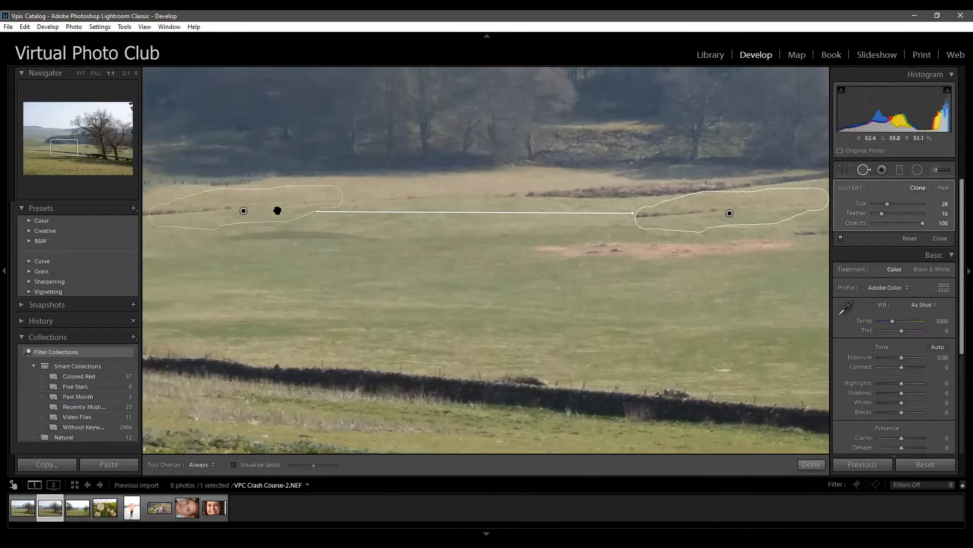
pyautogui.press('Return')
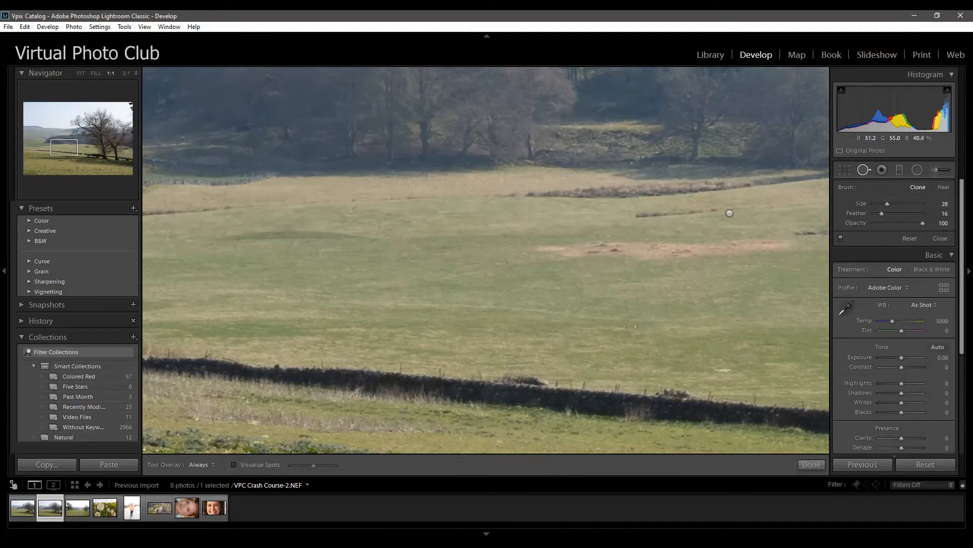
pyautogui.press('z')
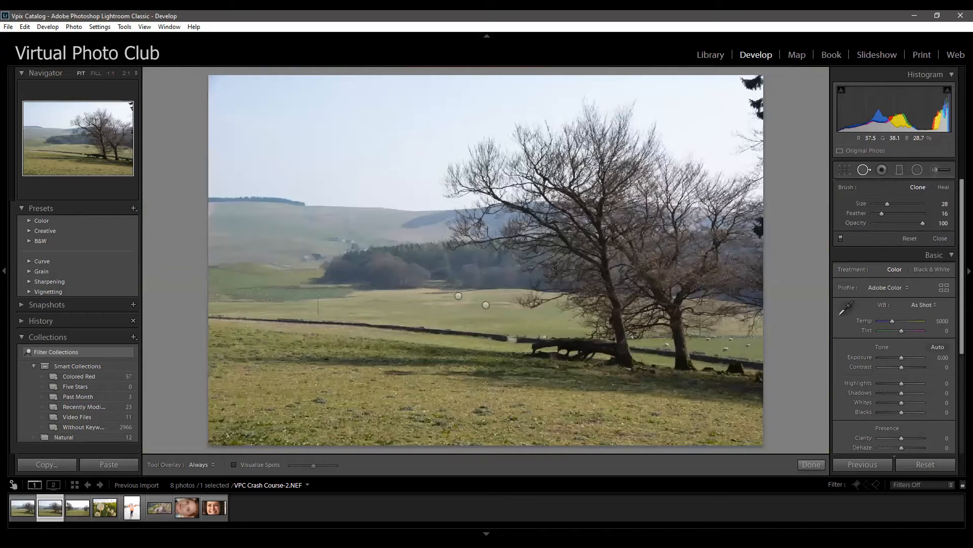
# Zoom back to 1:1 on the field and delete the clone spot covering the heap of stones
pyautogui.click(442, 313)
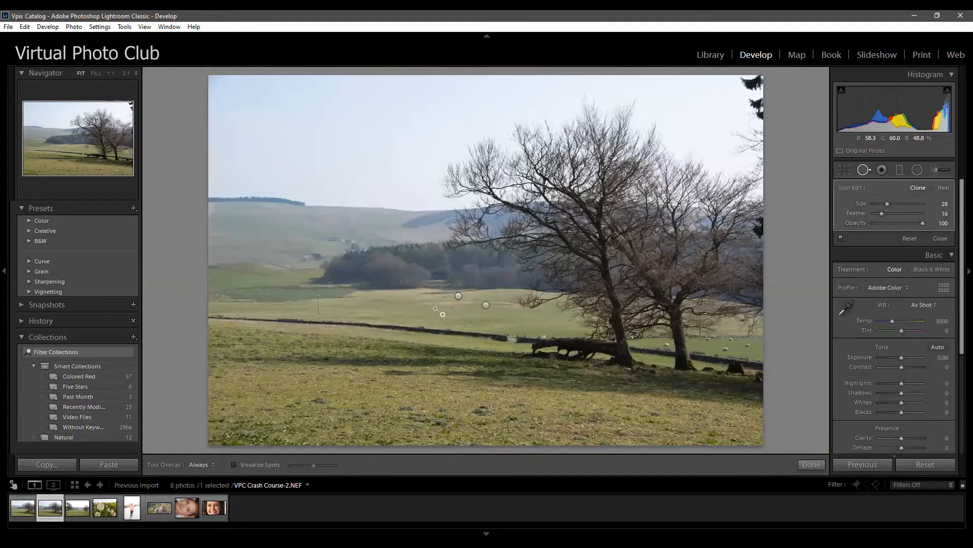
pyautogui.click(450, 315)
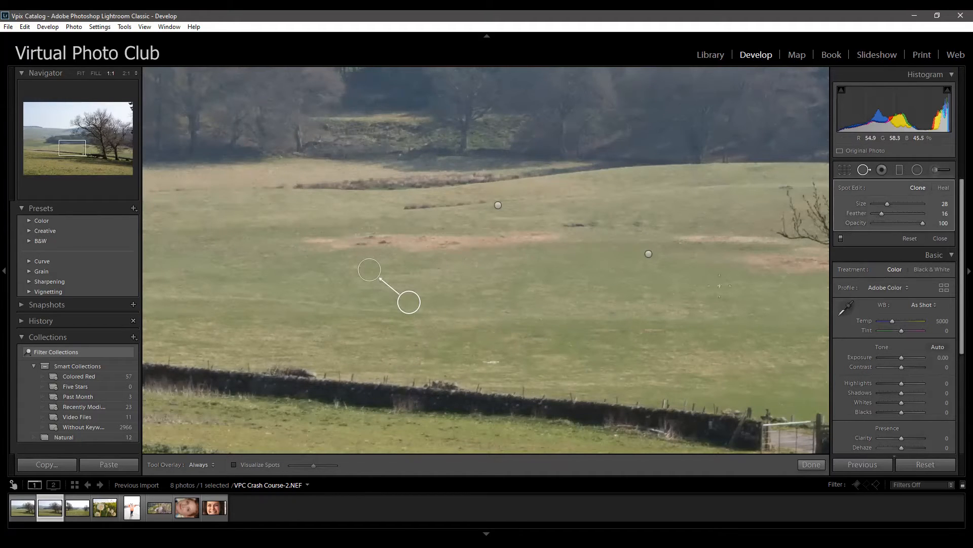
pyautogui.click(498, 206)
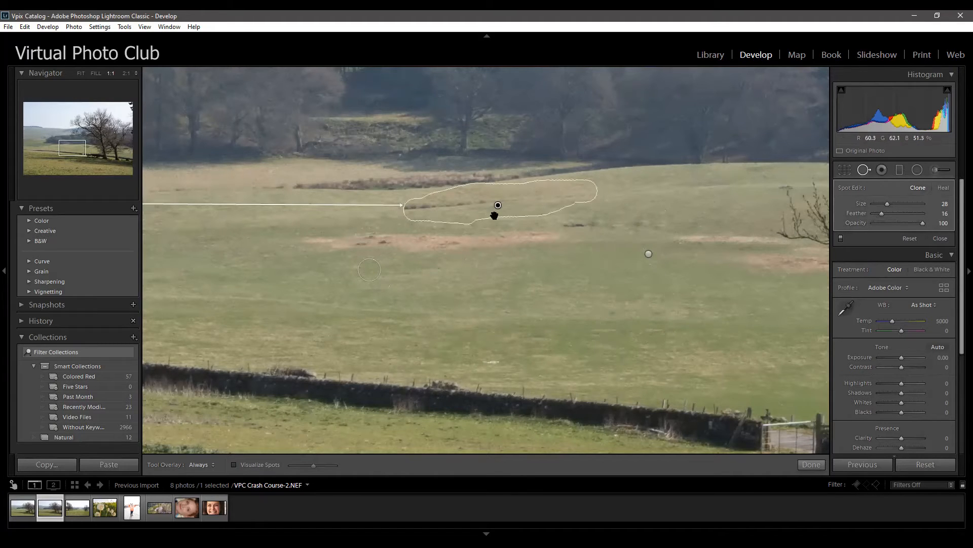
pyautogui.press('Delete')
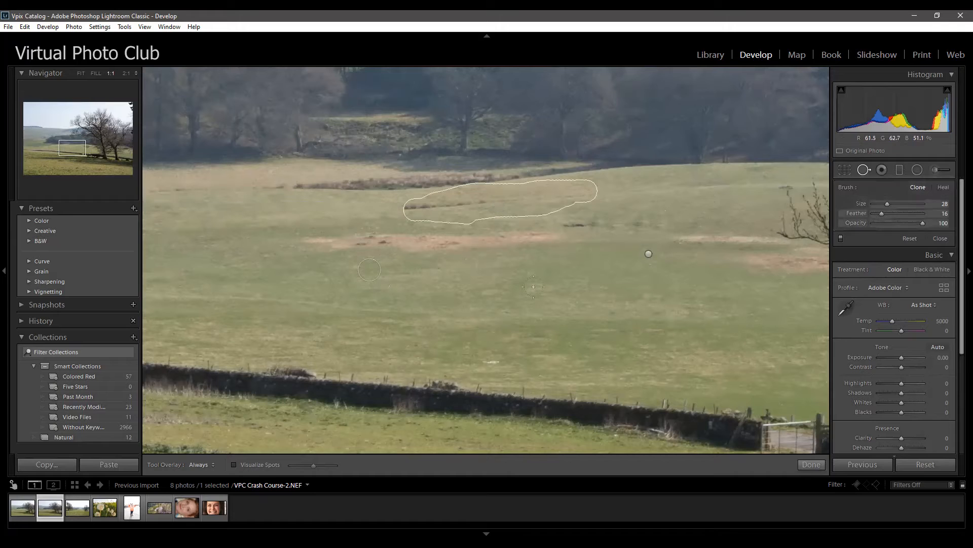
# Try the pole spot's clone source over the tree line, the plain grass and the heap of stones
pyautogui.click(648, 254)
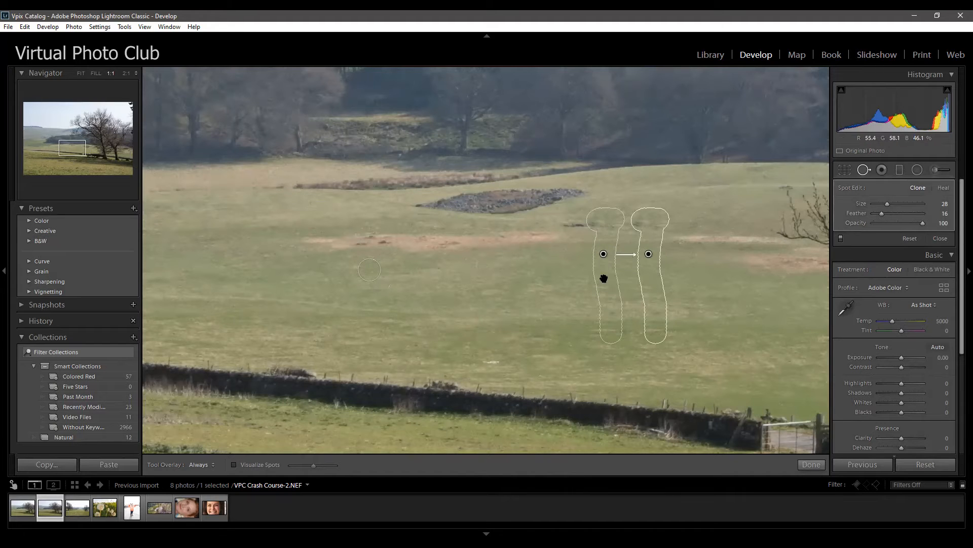
pyautogui.moveTo(604, 283)
pyautogui.mouseDown()
pyautogui.moveTo(525, 283)
pyautogui.moveTo(480, 265)
pyautogui.moveTo(258, 278)
pyautogui.moveTo(237, 269)
pyautogui.moveTo(326, 273)
pyautogui.moveTo(523, 214)
pyautogui.mouseUp()
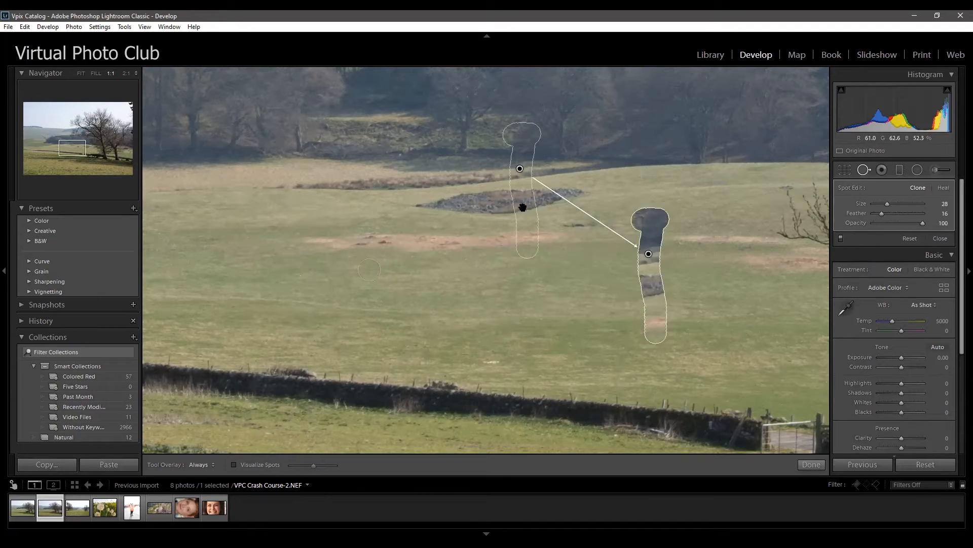
pyautogui.moveTo(523, 205)
pyautogui.mouseDown()
pyautogui.moveTo(580, 309)
pyautogui.moveTo(559, 310)
pyautogui.moveTo(552, 289)
pyautogui.mouseUp()
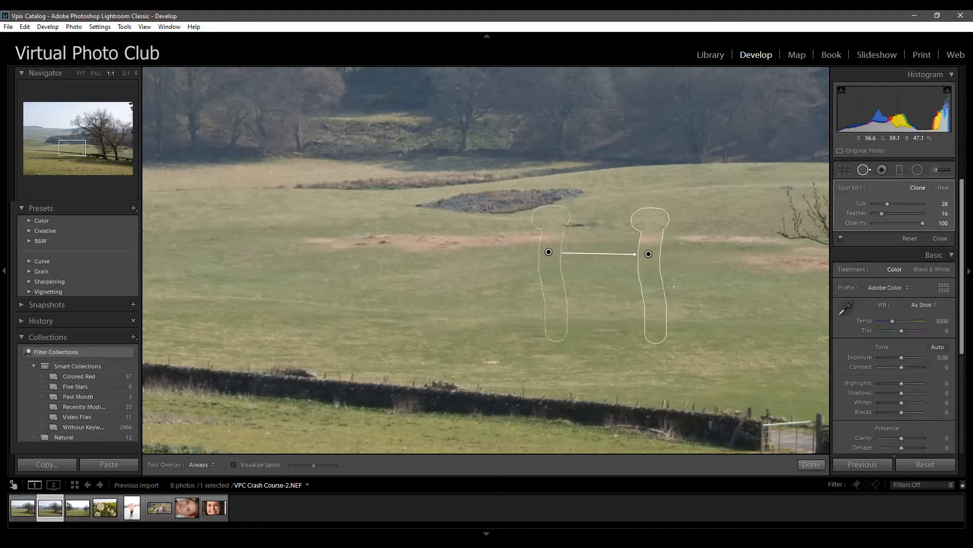
pyautogui.moveTo(552, 278); pyautogui.dragTo(522, 230)
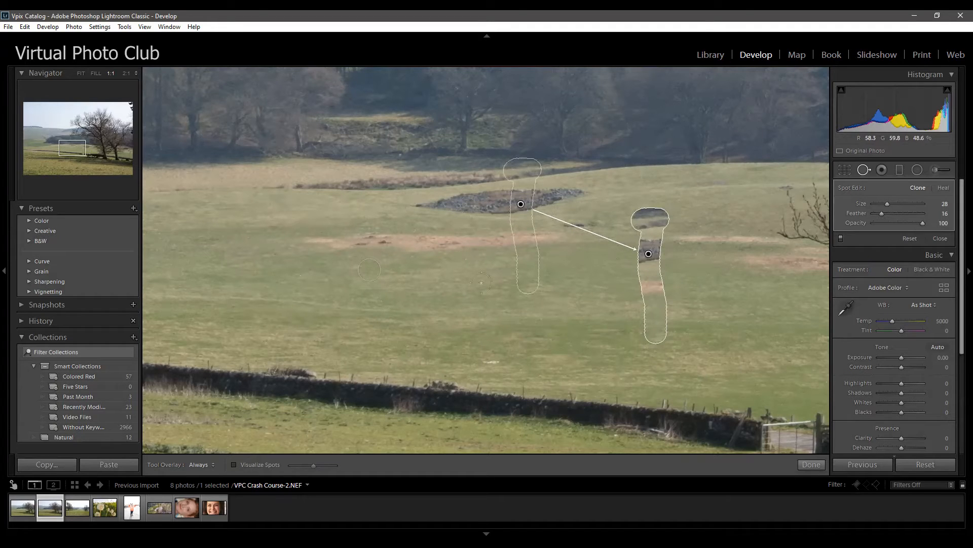
# Clone grass over the far end of the reddish strip, on the side away from the pole
pyautogui.moveTo(326, 202)
pyautogui.mouseDown()
pyautogui.moveTo(337, 260)
pyautogui.moveTo(355, 206)
pyautogui.moveTo(333, 231)
pyautogui.mouseUp()
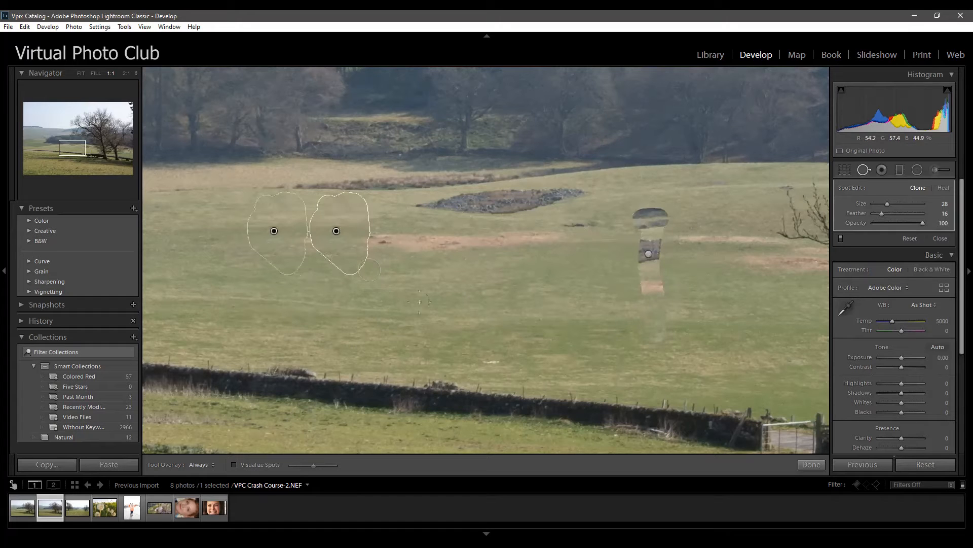
pyautogui.click(649, 254)
pyautogui.click(336, 231)
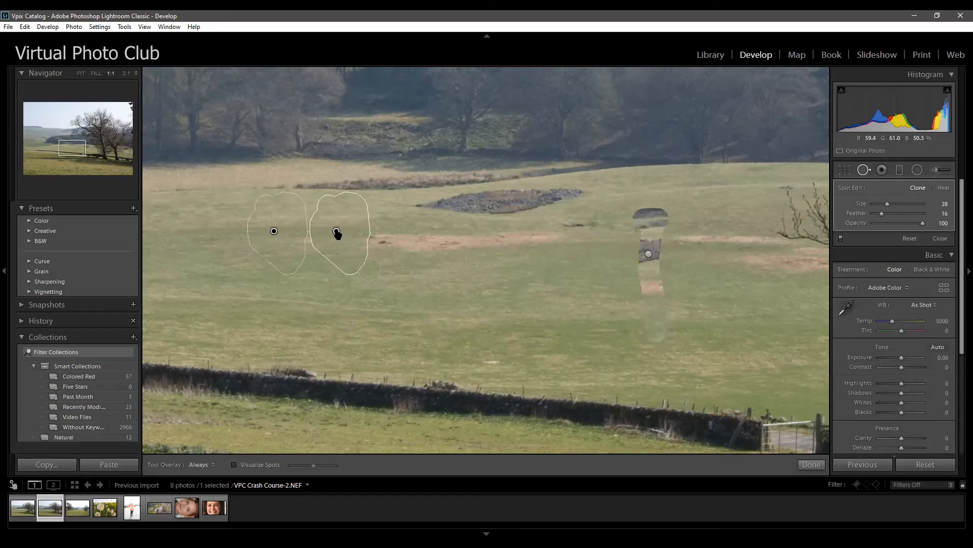
# Reposition the pole spot's clone source around the neighbouring grass and reddish strip, leaving it overlapping the edge of the stones
pyautogui.click(649, 255)
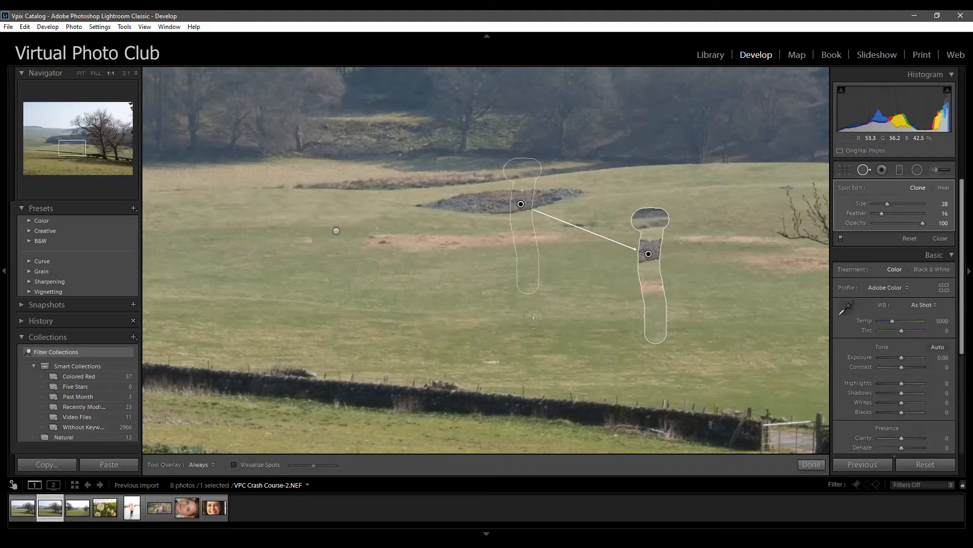
pyautogui.moveTo(523, 222)
pyautogui.mouseDown()
pyautogui.moveTo(539, 315)
pyautogui.moveTo(576, 306)
pyautogui.moveTo(583, 287)
pyautogui.mouseUp()
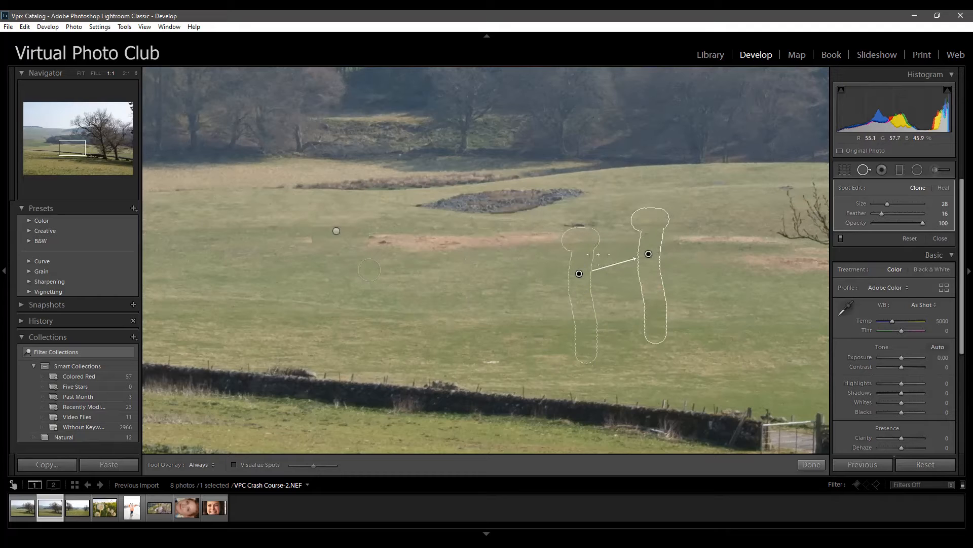
pyautogui.moveTo(579, 275)
pyautogui.mouseDown()
pyautogui.moveTo(562, 268)
pyautogui.moveTo(562, 246)
pyautogui.moveTo(584, 235)
pyautogui.mouseUp()
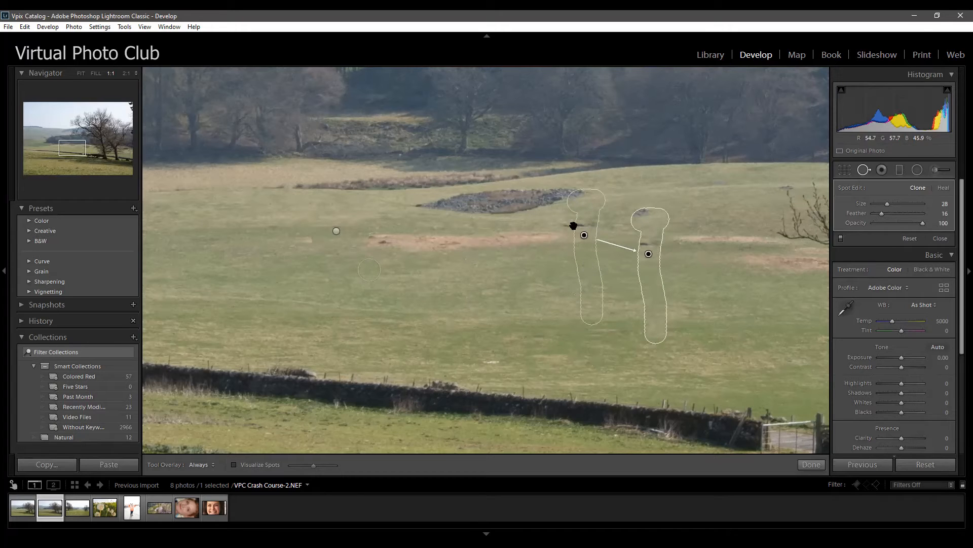
pyautogui.moveTo(583, 258)
pyautogui.mouseDown()
pyautogui.moveTo(570, 304)
pyautogui.moveTo(469, 312)
pyautogui.moveTo(513, 312)
pyautogui.moveTo(548, 299)
pyautogui.moveTo(543, 283)
pyautogui.moveTo(558, 283)
pyautogui.mouseUp()
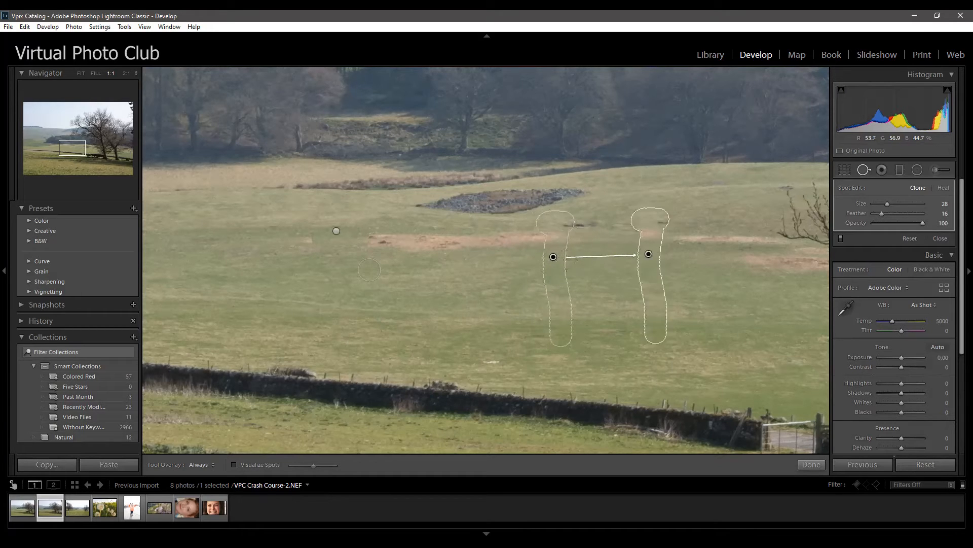
pyautogui.moveTo(552, 231); pyautogui.dragTo(538, 218)
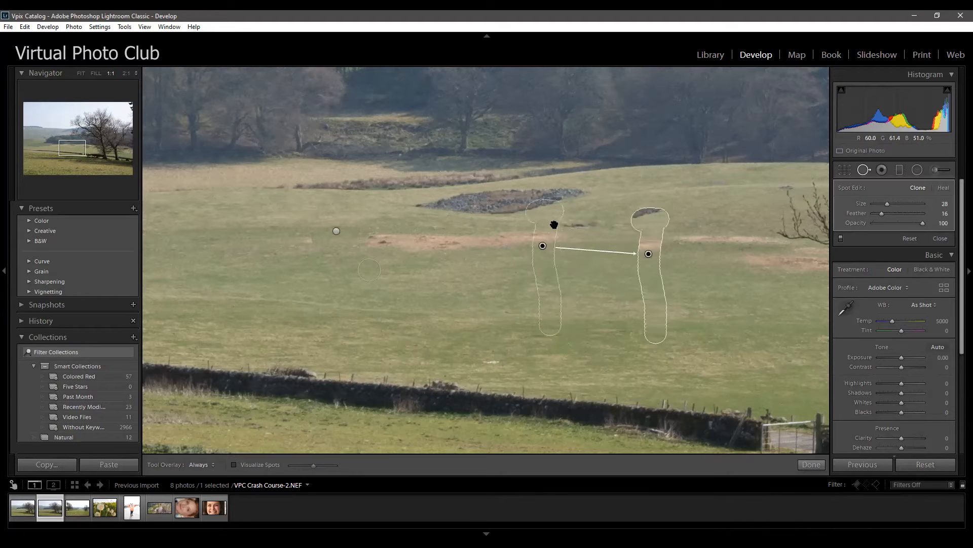
# Compare Heal and Clone on the pole spot, leave it on Heal, and delete the spot
pyautogui.click(945, 189)
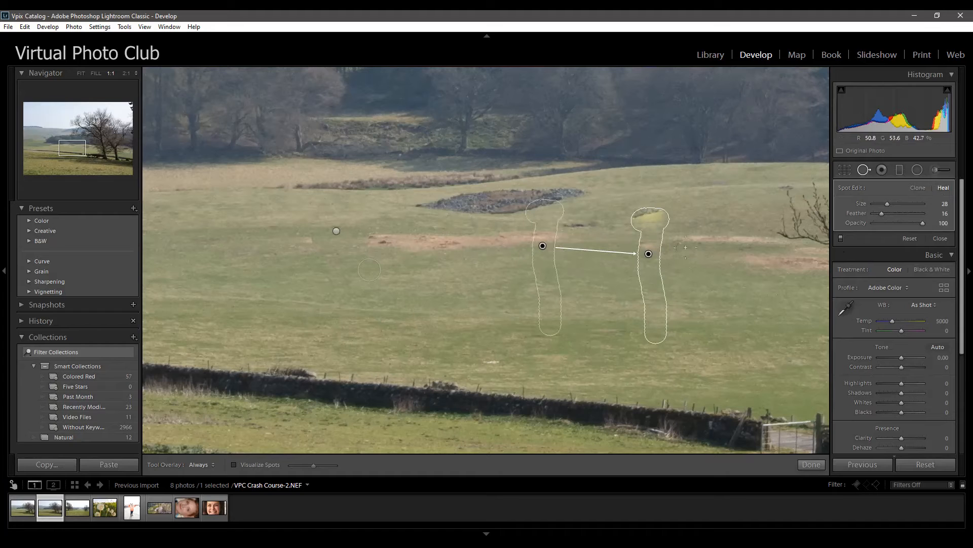
pyautogui.click(926, 189)
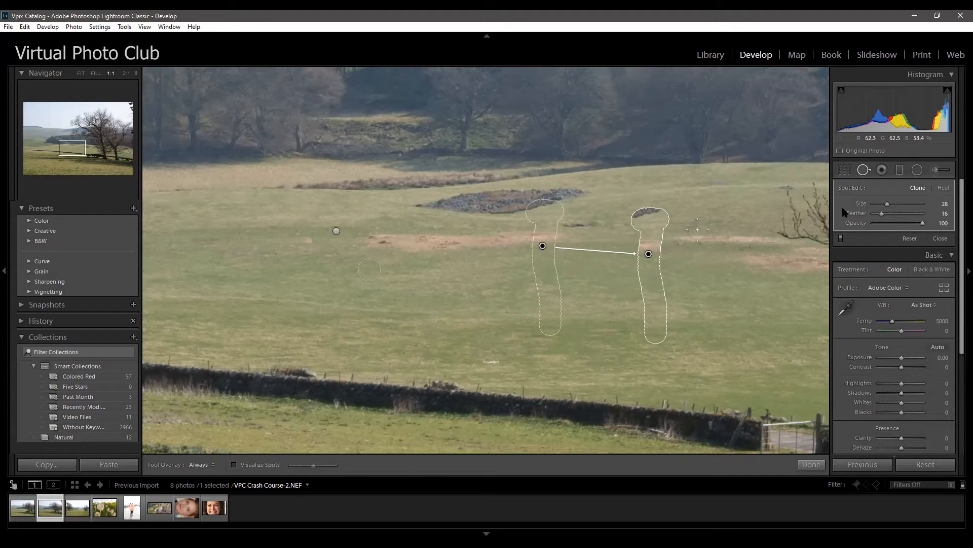
pyautogui.click(943, 189)
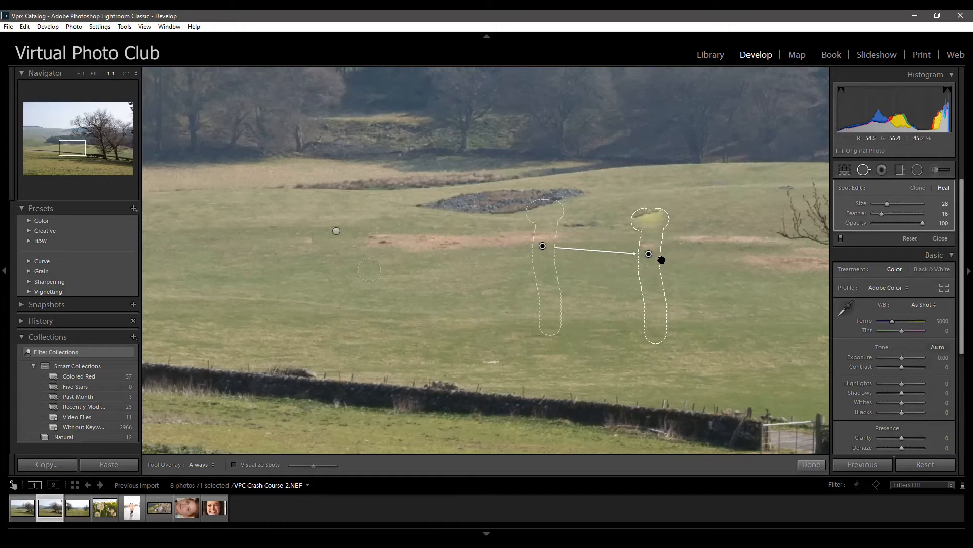
pyautogui.press('Delete')
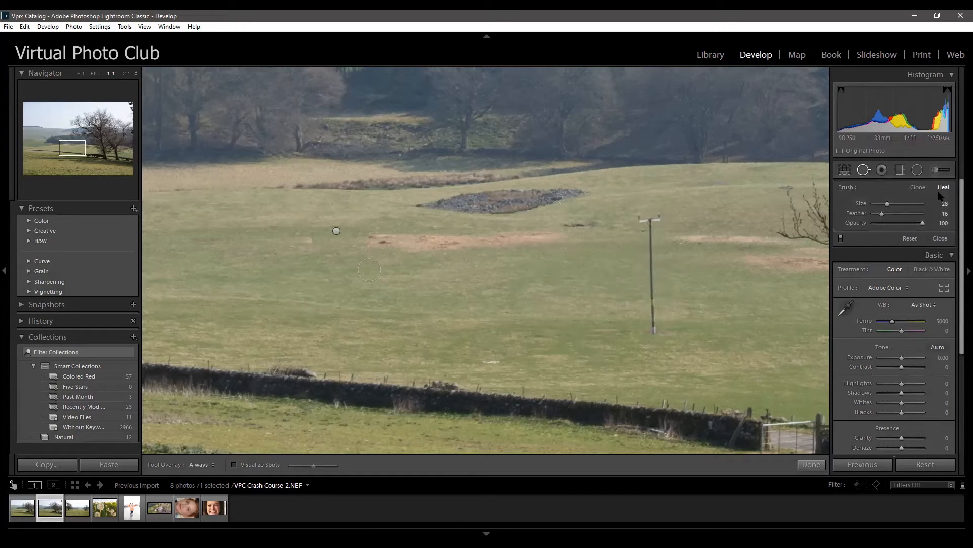
# Repaint the whole pole, set the spot to Heal with its source on the neighbouring grass, and close Spot Removal
pyautogui.moveTo(651, 317)
pyautogui.mouseDown()
pyautogui.moveTo(649, 220)
pyautogui.moveTo(638, 215)
pyautogui.moveTo(658, 219)
pyautogui.mouseUp()
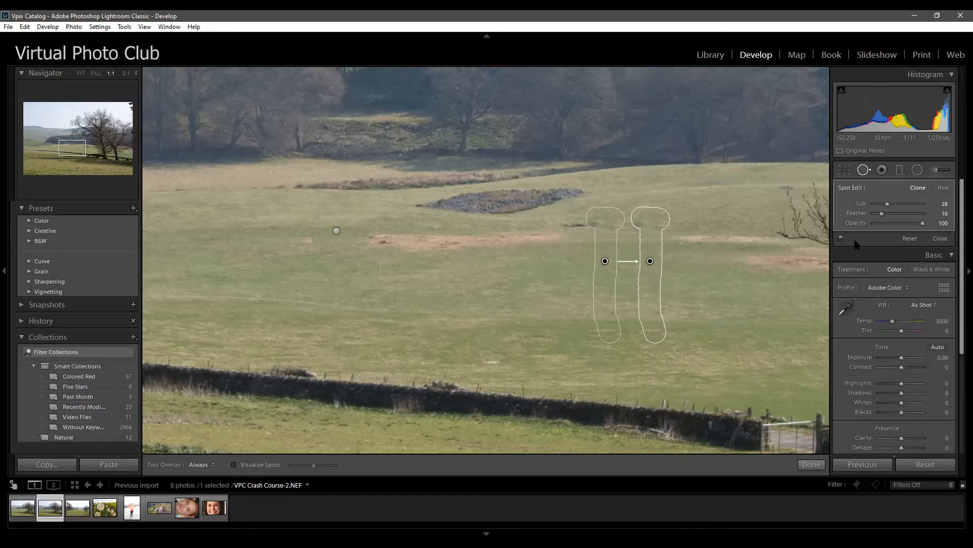
pyautogui.moveTo(606, 275); pyautogui.dragTo(547, 282)
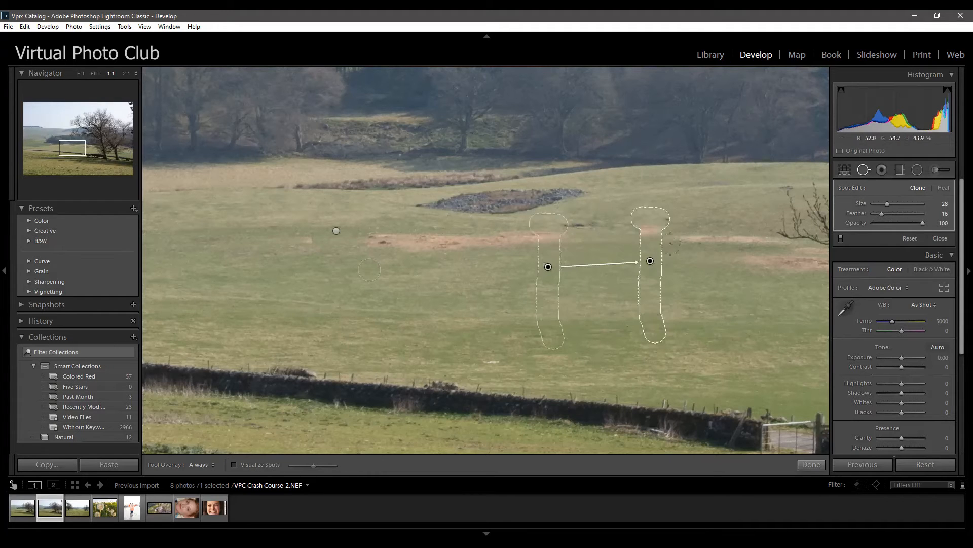
pyautogui.click(944, 188)
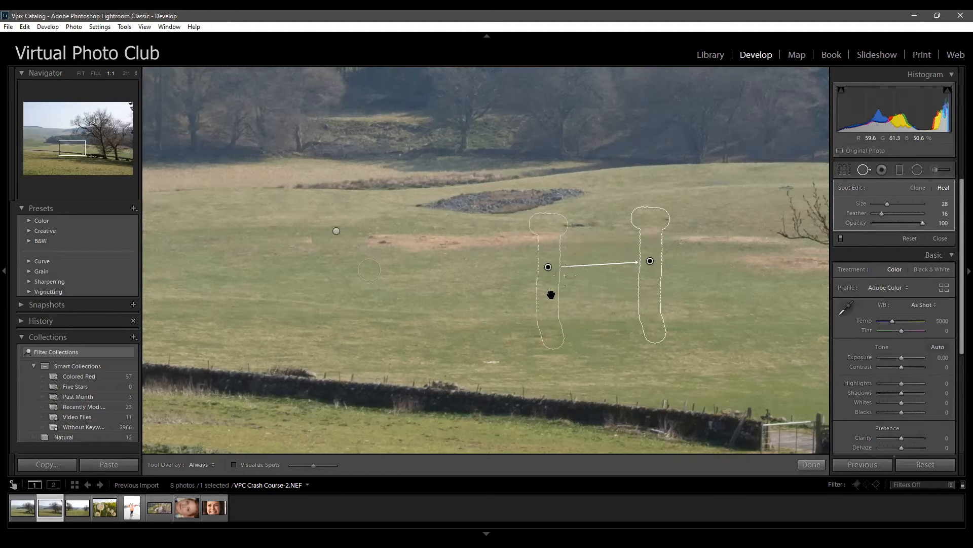
pyautogui.moveTo(551, 292); pyautogui.dragTo(585, 295)
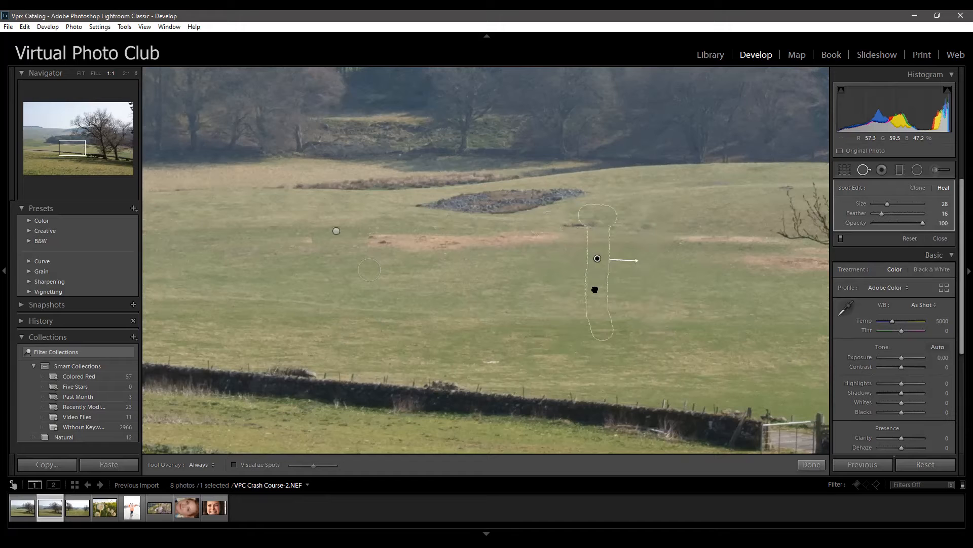
pyautogui.click(535, 267)
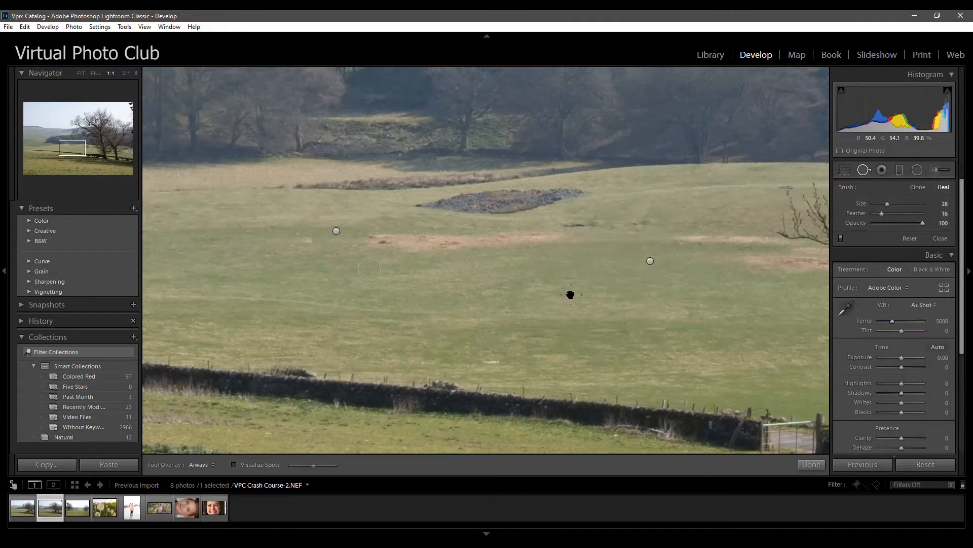
pyautogui.press('q')
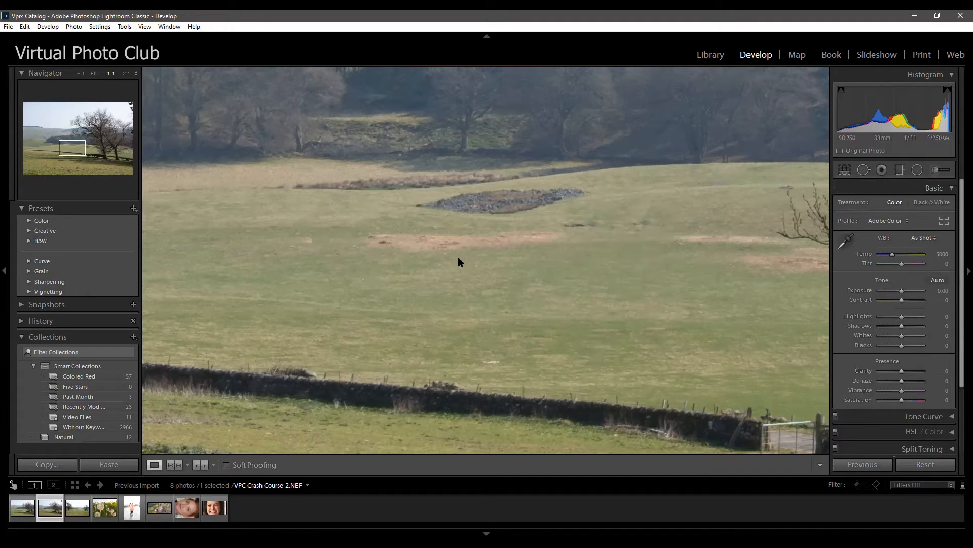
# Zoom in on the lone utility pole and sheep in the far fields, and switch Spot Removal on and off repeatedly
pyautogui.click(515, 393)
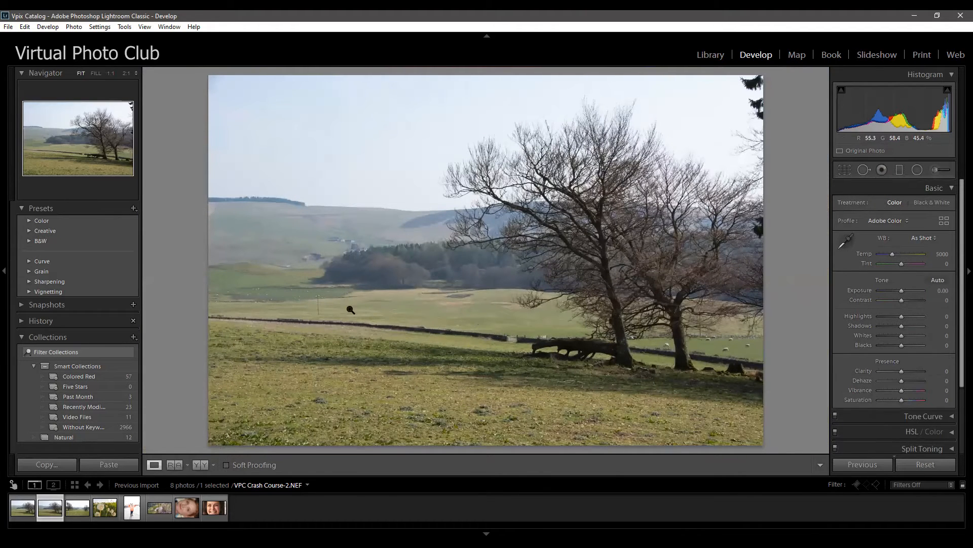
pyautogui.click(394, 379)
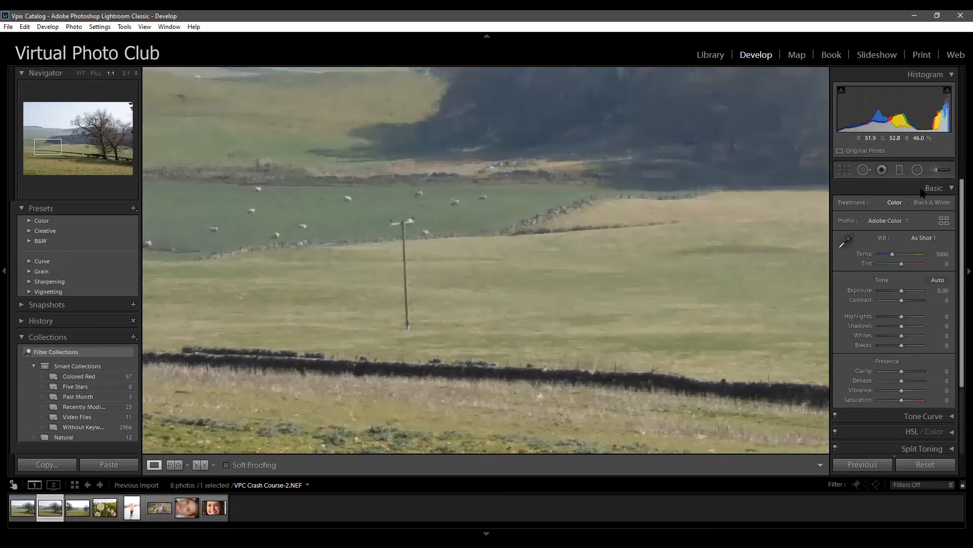
pyautogui.click(864, 170)
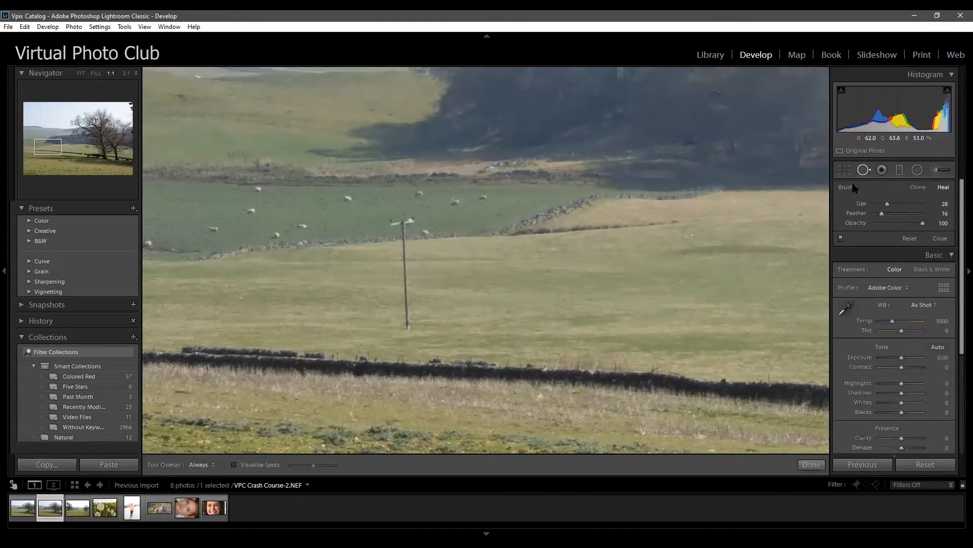
pyautogui.click(865, 171)
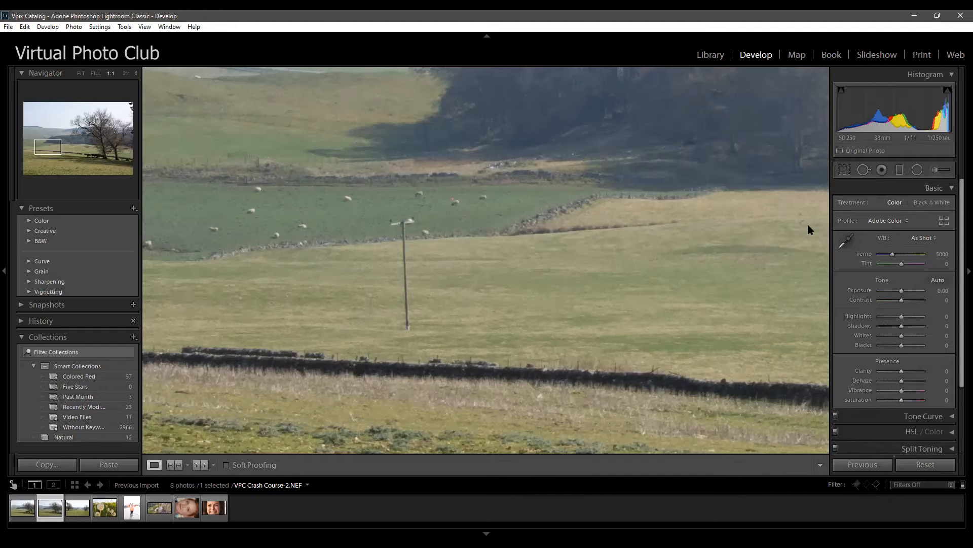
pyautogui.click(864, 171)
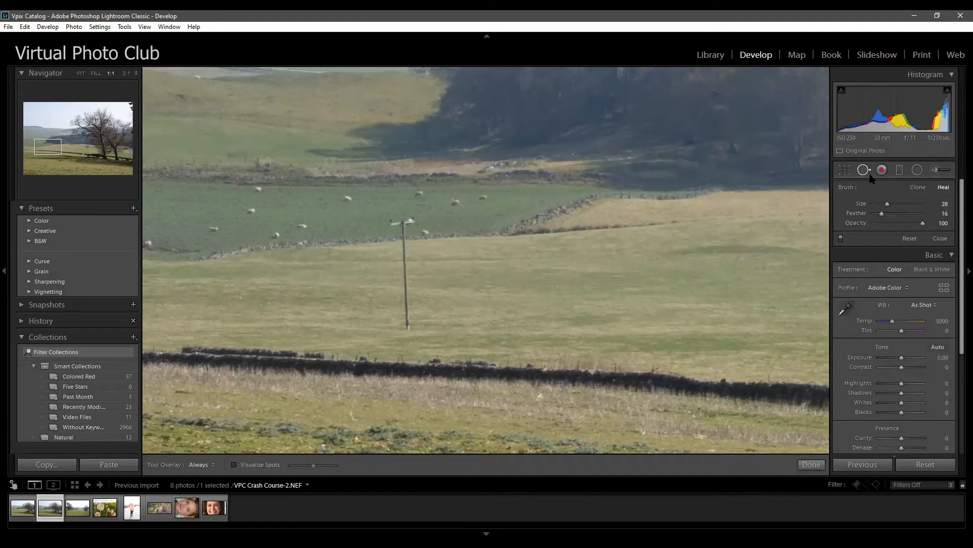
pyautogui.click(865, 172)
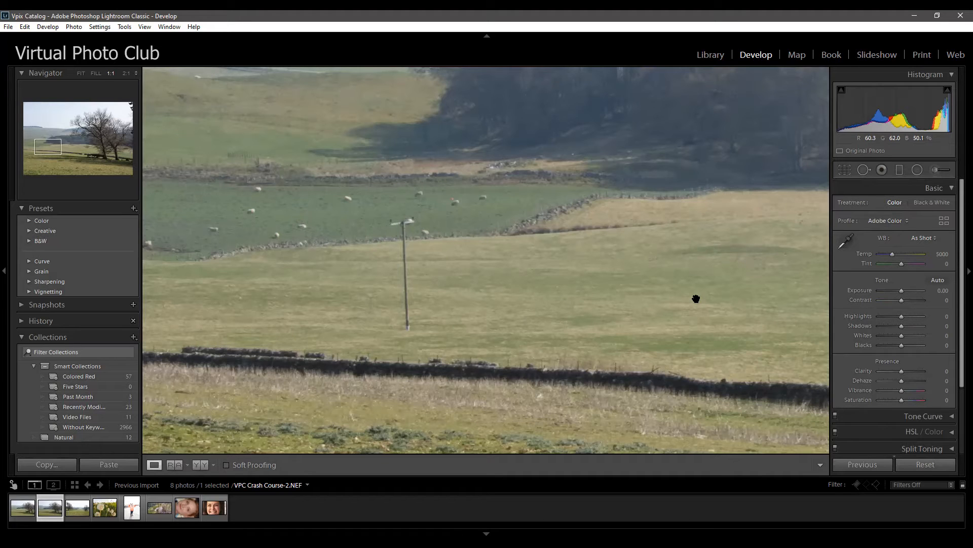
pyautogui.click(864, 169)
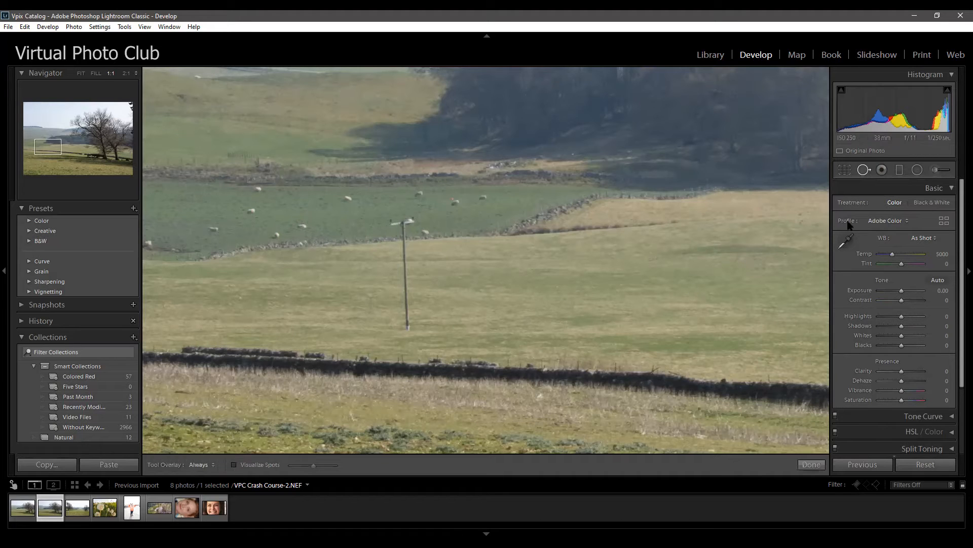
pyautogui.press('q')
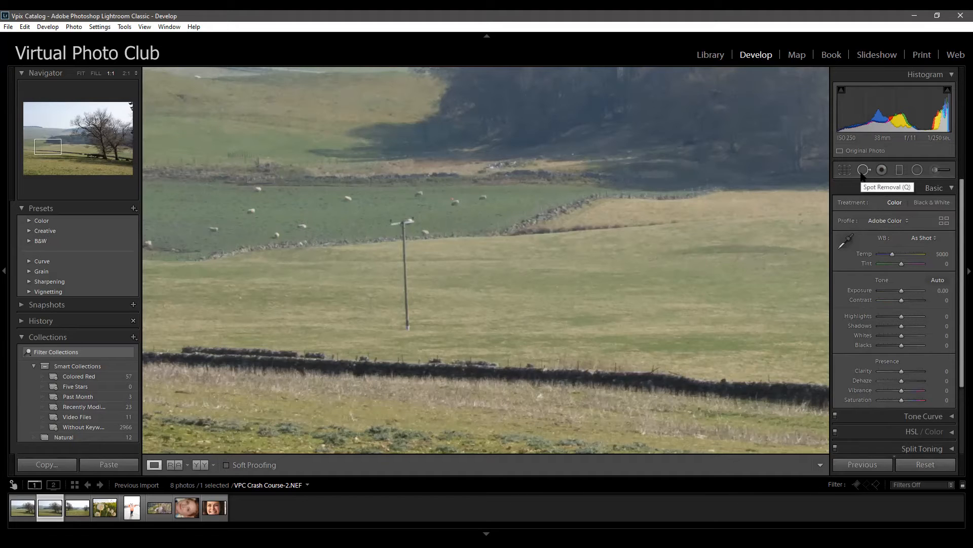
# Heal eight sheep in the green field around the pole's top with individual size 23 spots, and close Spot Removal
pyautogui.click(863, 170)
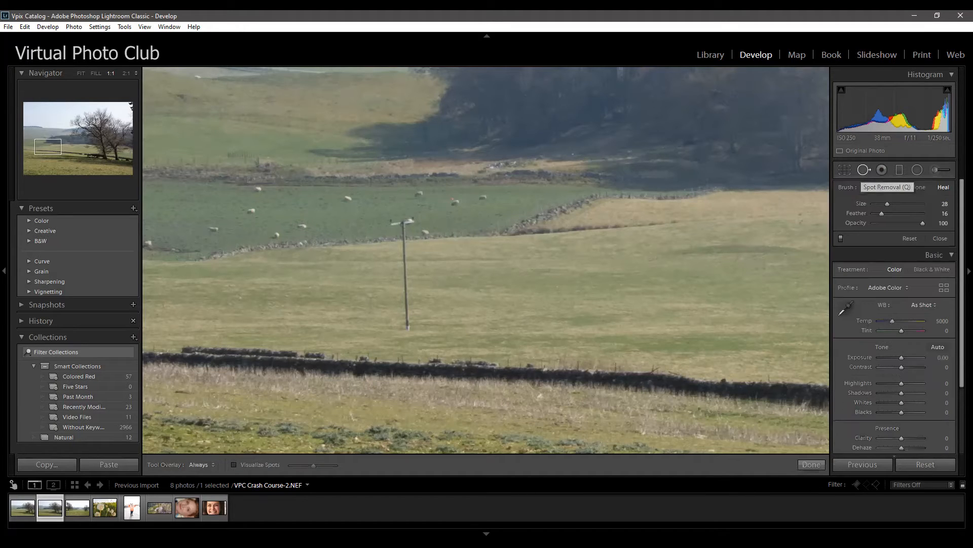
pyautogui.click(347, 197)
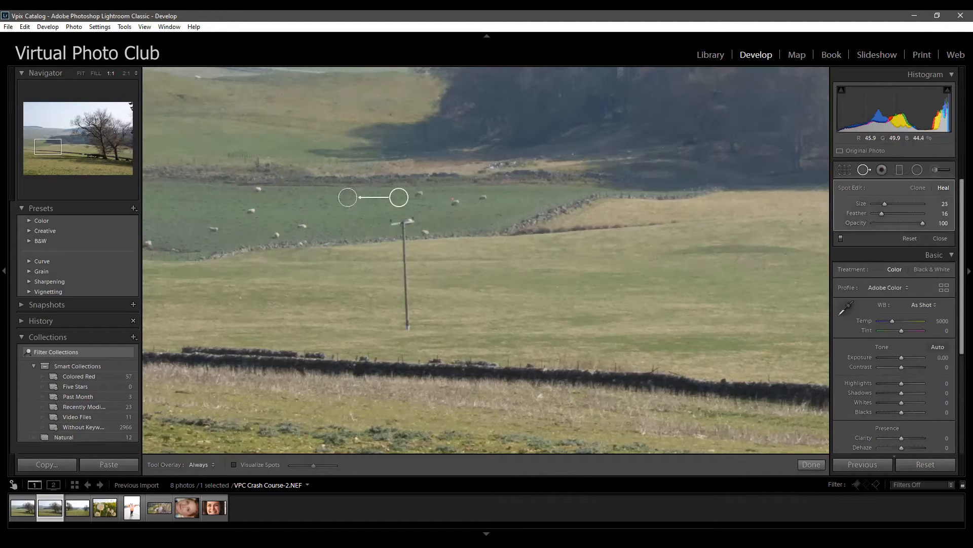
pyautogui.click(457, 199)
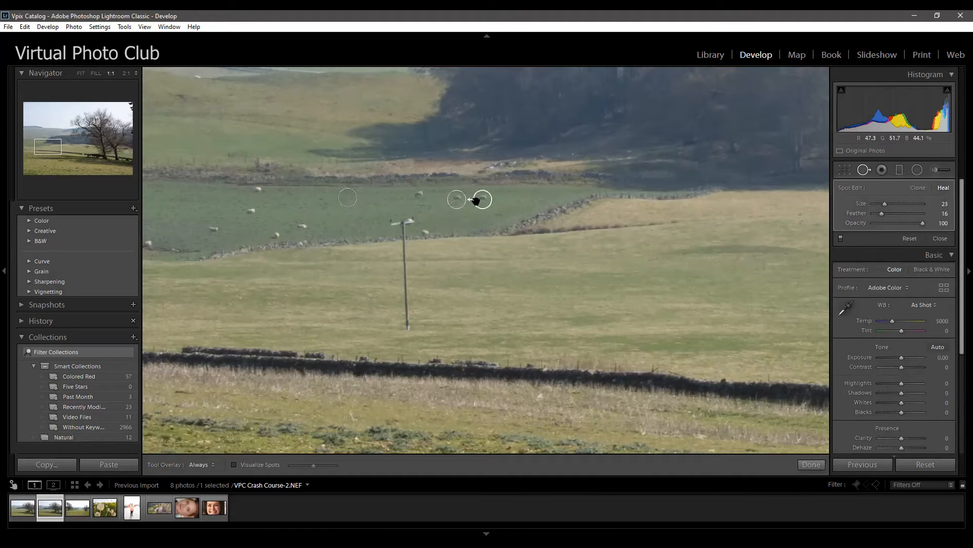
pyautogui.click(420, 194)
pyautogui.click(305, 226)
pyautogui.click(252, 210)
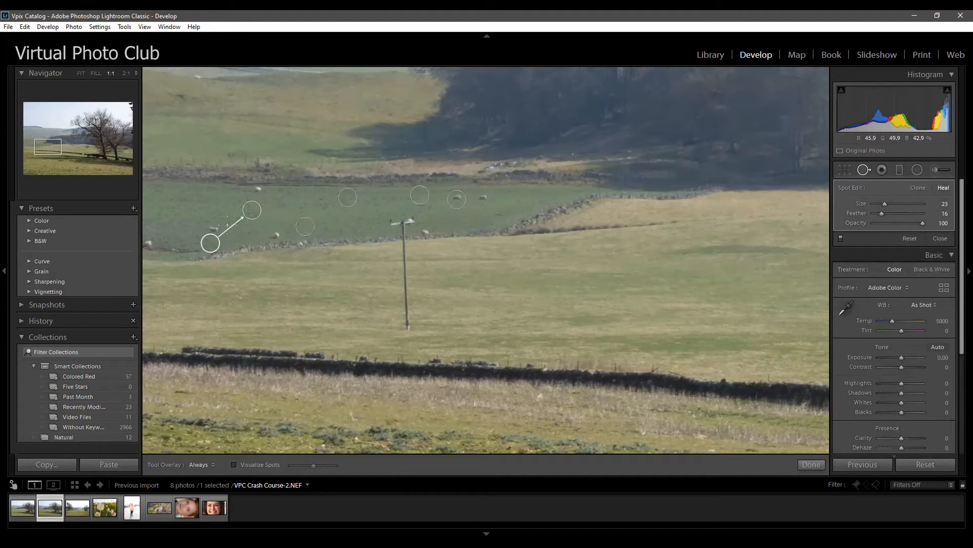
pyautogui.click(257, 192)
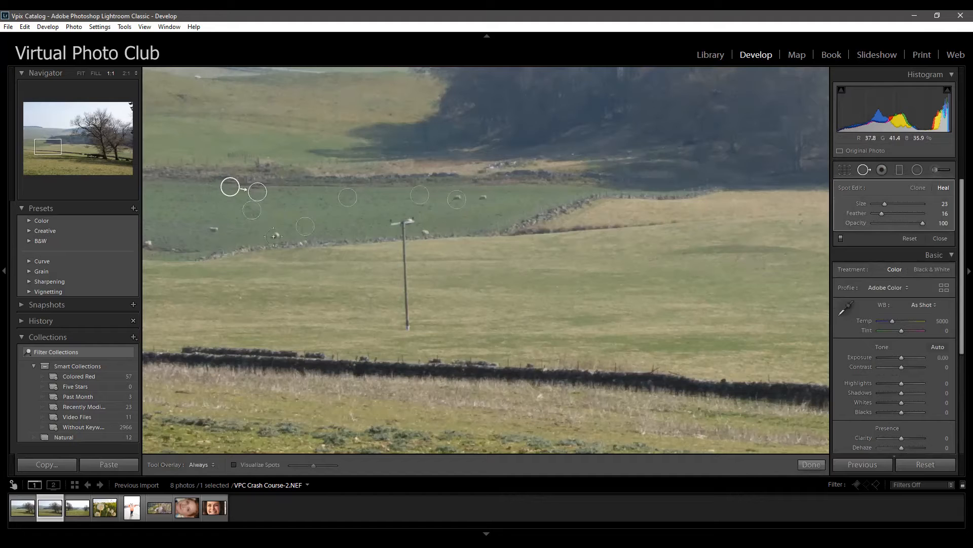
pyautogui.click(275, 237)
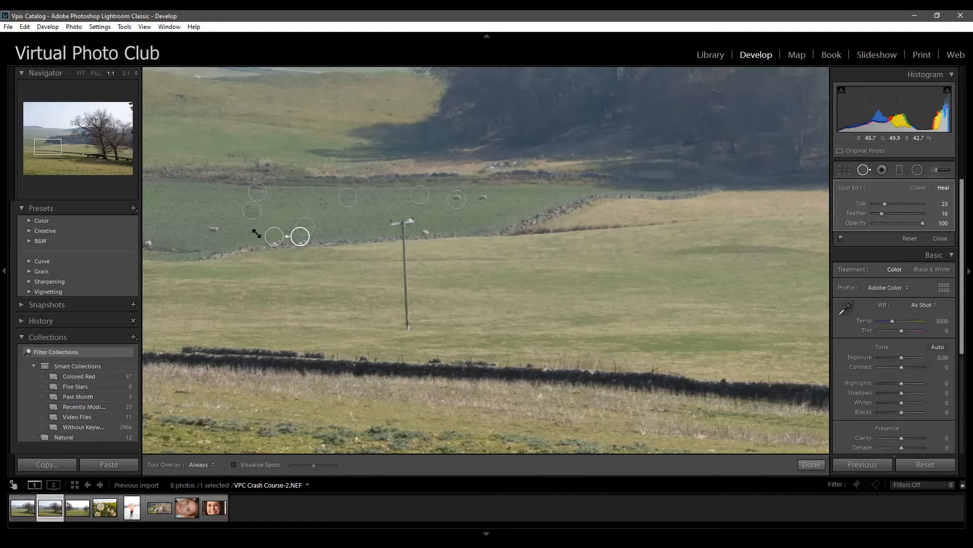
pyautogui.click(214, 229)
pyautogui.press('Return')
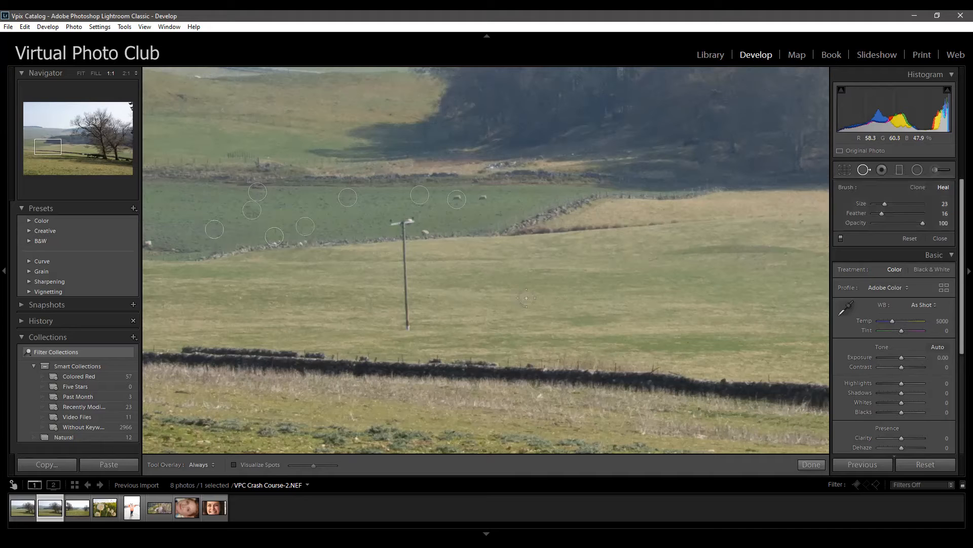
pyautogui.press('q')
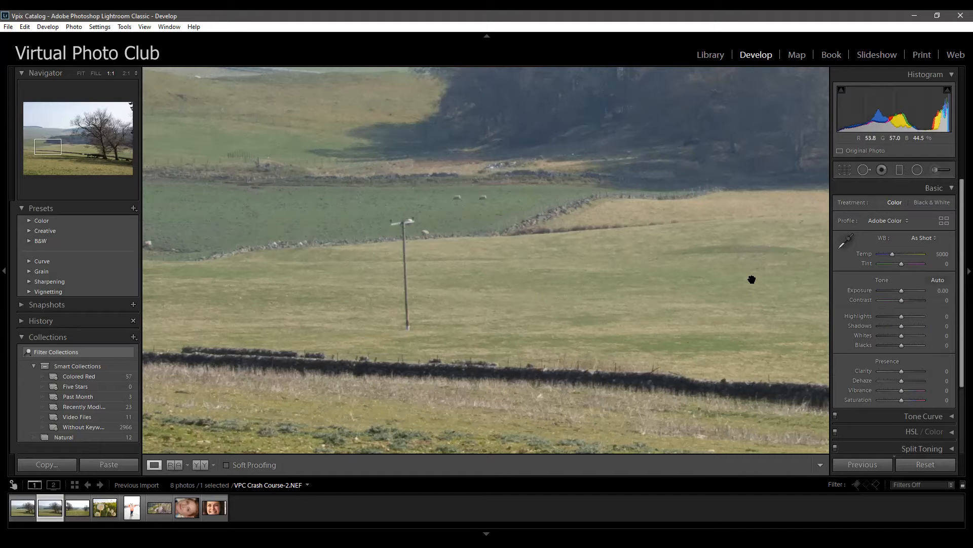
# Heal the next sheep toward the green field's narrow end, and nudge the source of the spot nearest the field's far wall
pyautogui.click(864, 169)
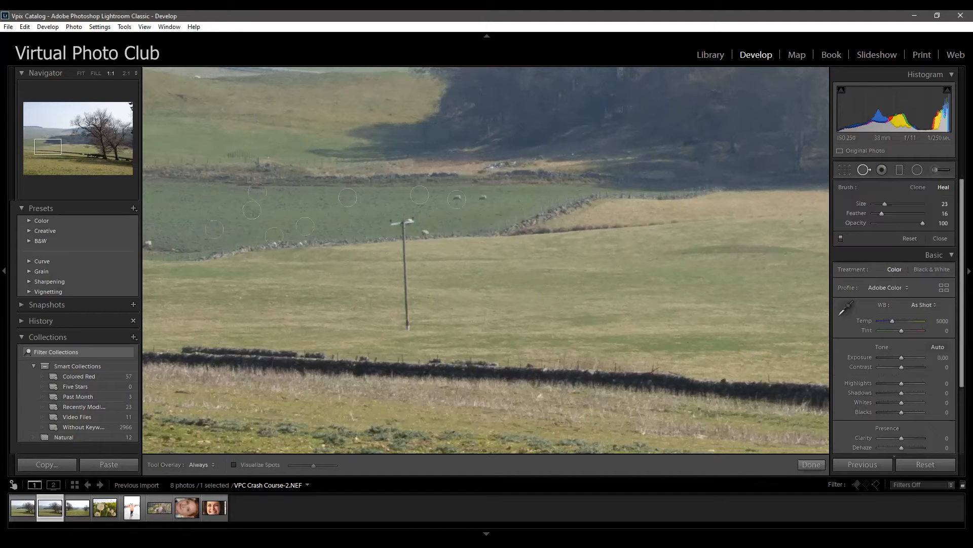
pyautogui.click(481, 196)
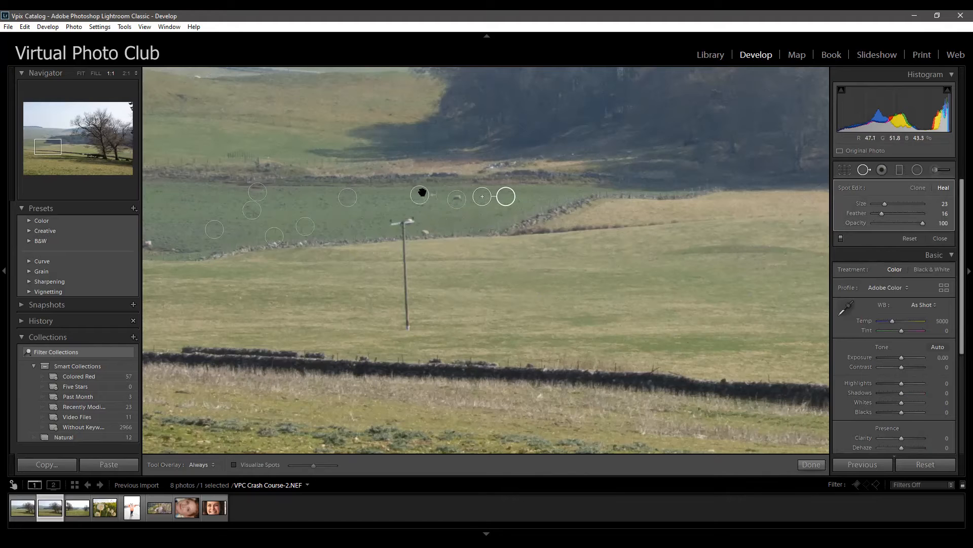
pyautogui.click(304, 226)
pyautogui.click(252, 209)
pyautogui.click(258, 191)
pyautogui.moveTo(233, 188)
pyautogui.mouseDown()
pyautogui.moveTo(226, 203)
pyautogui.moveTo(229, 186)
pyautogui.moveTo(236, 192)
pyautogui.mouseUp()
# Enlarge the two sheep spots on either side of the pole's top to sizes 36 and 57
pyautogui.click(347, 198)
pyautogui.moveTo(393, 203)
pyautogui.mouseDown()
pyautogui.moveTo(388, 222)
pyautogui.moveTo(395, 202)
pyautogui.moveTo(391, 211)
pyautogui.mouseUp()
pyautogui.click(460, 189)
pyautogui.moveTo(459, 190)
pyautogui.mouseDown()
pyautogui.moveTo(459, 174)
pyautogui.moveTo(461, 203)
pyautogui.moveTo(487, 104)
pyautogui.mouseUp()
pyautogui.press('Delete')
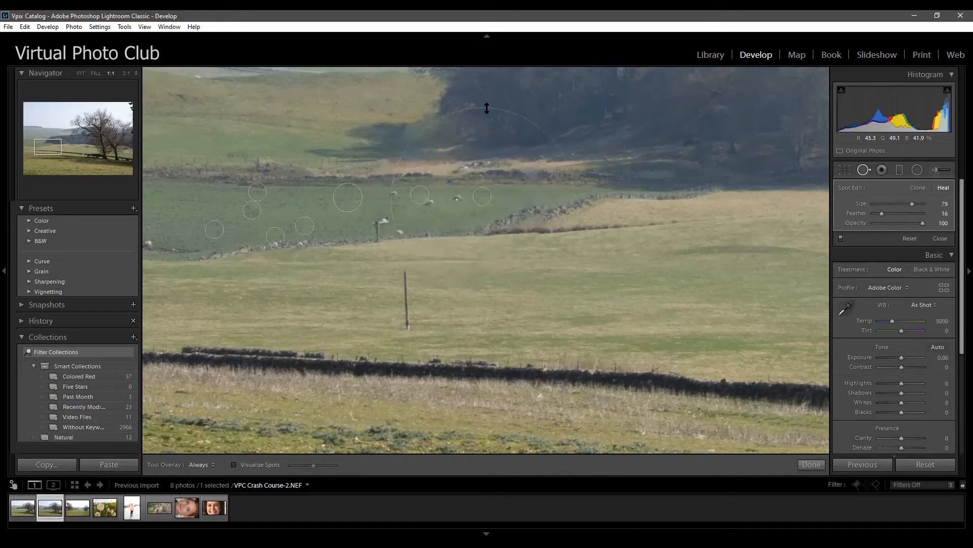
pyautogui.moveTo(486, 205)
pyautogui.mouseDown()
pyautogui.moveTo(485, 145)
pyautogui.moveTo(480, 187)
pyautogui.mouseUp()
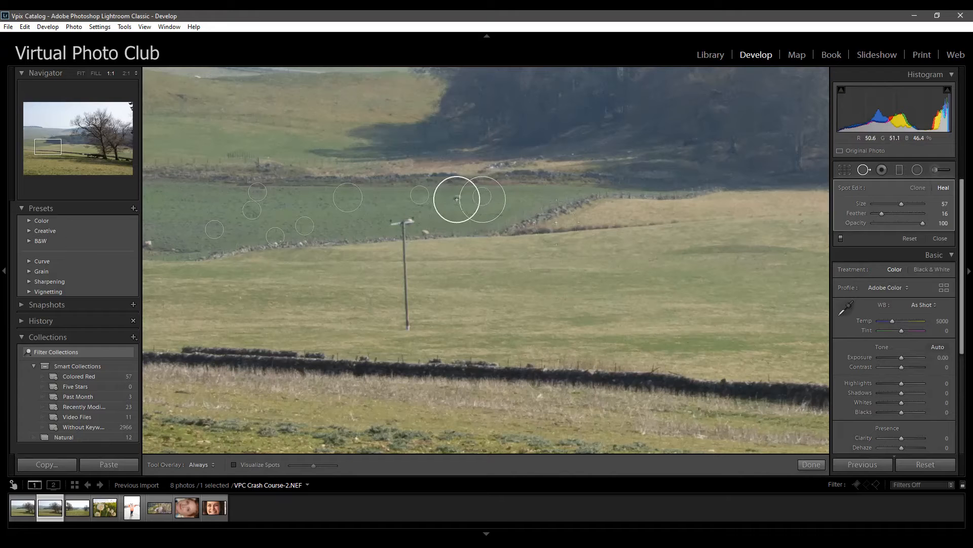
# Delete the two enlarged sheep spots on either side of the pole's top
pyautogui.press('Delete')
pyautogui.click(479, 192)
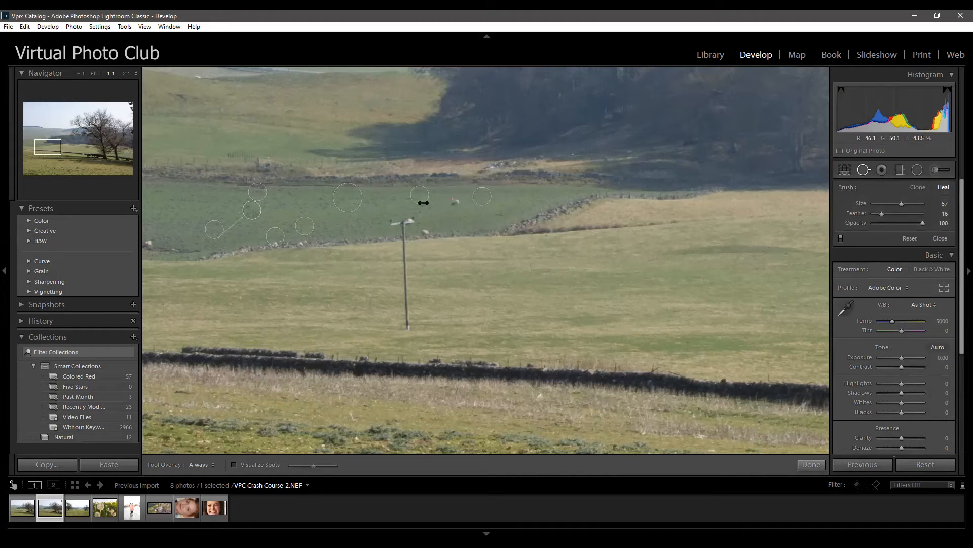
pyautogui.click(352, 203)
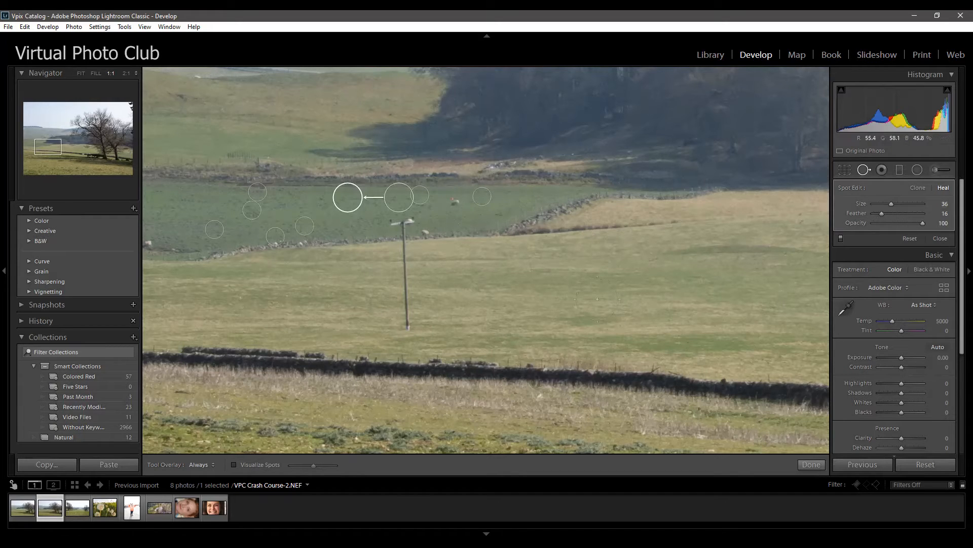
pyautogui.press('Delete')
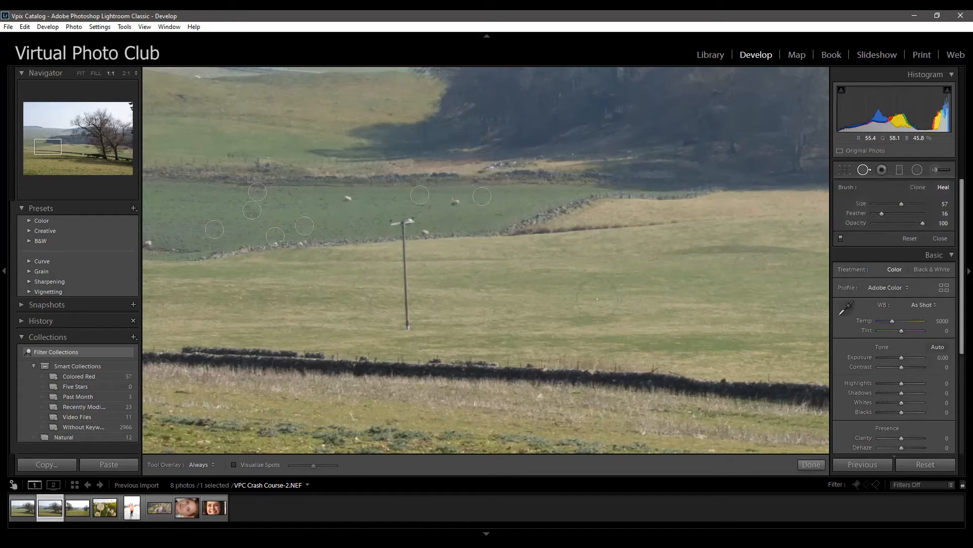
# Paint a size 57 Heal stroke on the grass beside the pole, reposition the spot and its source, and delete it
pyautogui.click(864, 169)
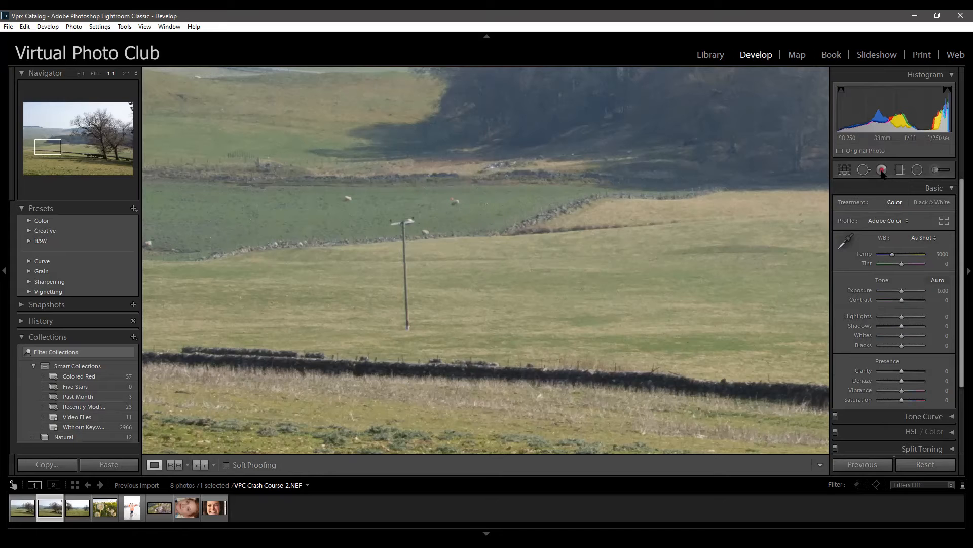
pyautogui.press('q')
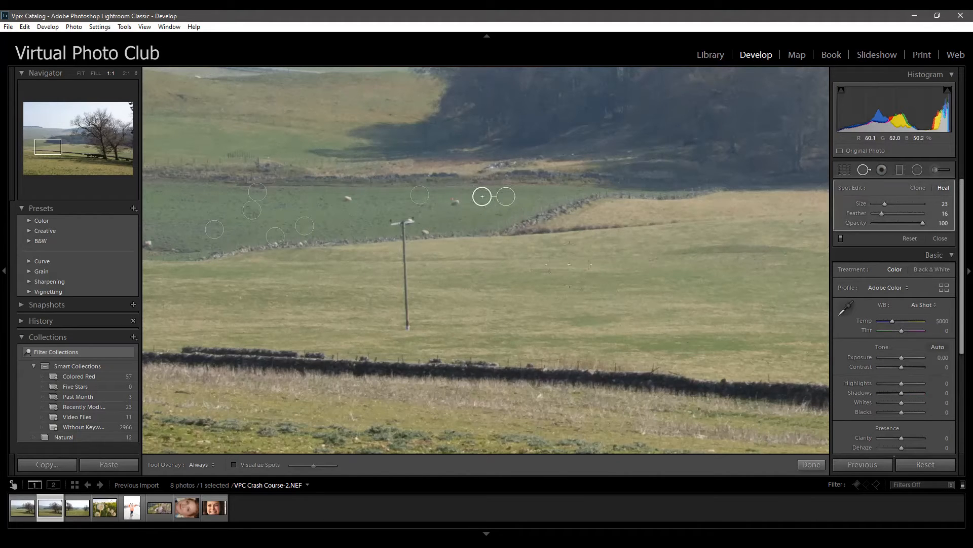
pyautogui.moveTo(575, 292); pyautogui.dragTo(558, 299)
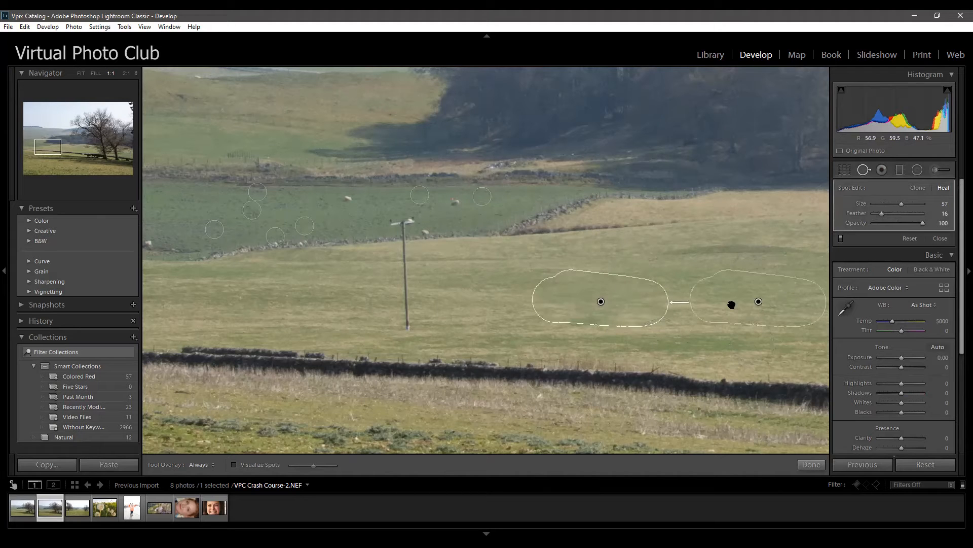
pyautogui.moveTo(626, 287)
pyautogui.mouseDown()
pyautogui.moveTo(558, 282)
pyautogui.moveTo(554, 265)
pyautogui.moveTo(529, 290)
pyautogui.mouseUp()
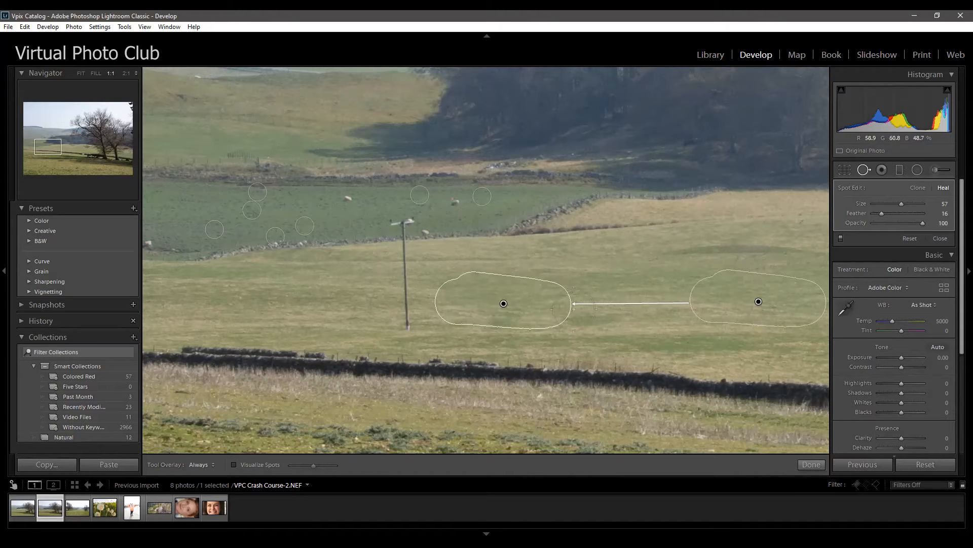
pyautogui.moveTo(537, 311)
pyautogui.mouseDown()
pyautogui.moveTo(550, 215)
pyautogui.moveTo(603, 303)
pyautogui.mouseUp()
pyautogui.moveTo(810, 285)
pyautogui.mouseDown()
pyautogui.moveTo(772, 226)
pyautogui.moveTo(791, 296)
pyautogui.moveTo(784, 307)
pyautogui.moveTo(789, 290)
pyautogui.mouseUp()
pyautogui.moveTo(774, 246); pyautogui.dragTo(776, 234)
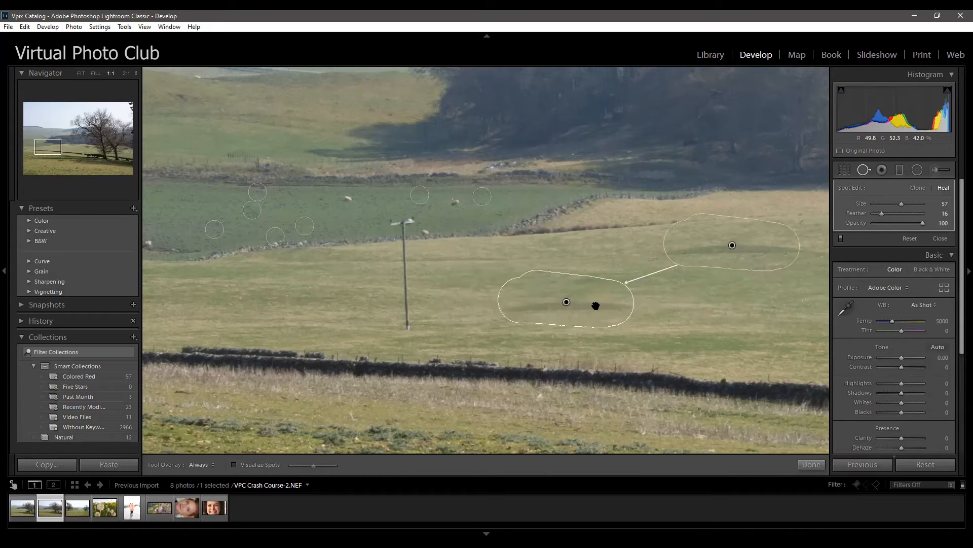
pyautogui.press('Delete')
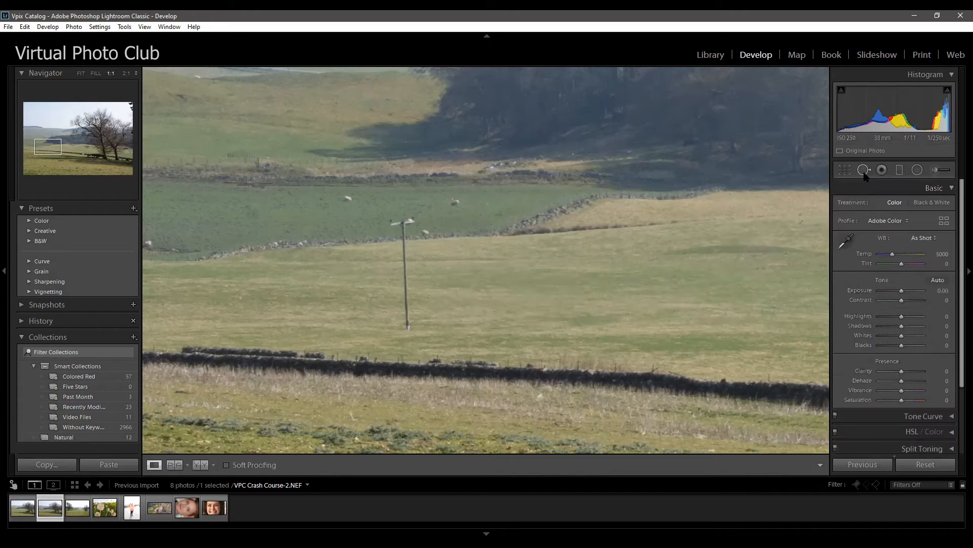
# Heal the whole pole with a size 57 stroke, try sources farther across the field, delete the spot, and close Spot Removal
pyautogui.moveTo(413, 321)
pyautogui.mouseDown()
pyautogui.moveTo(397, 265)
pyautogui.moveTo(402, 228)
pyautogui.mouseUp()
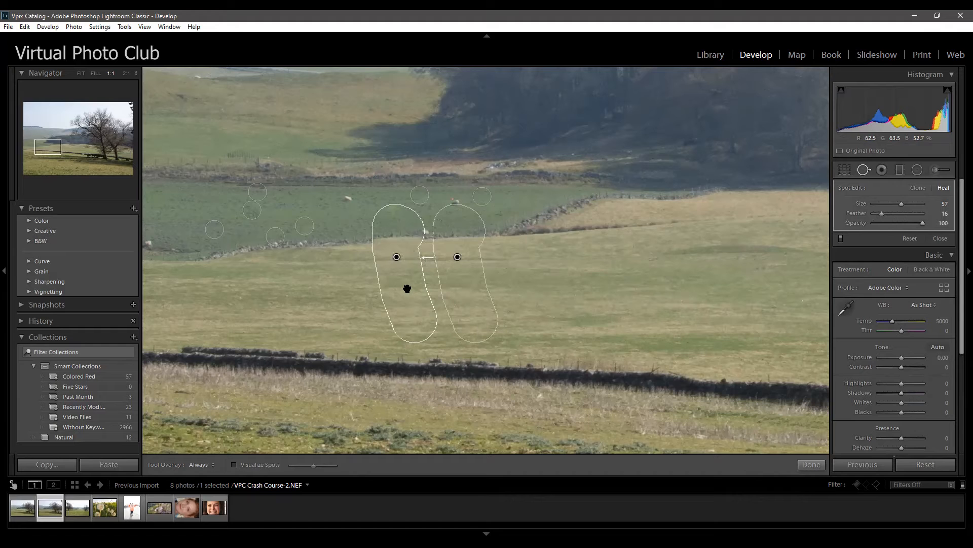
pyautogui.moveTo(487, 284); pyautogui.dragTo(557, 272)
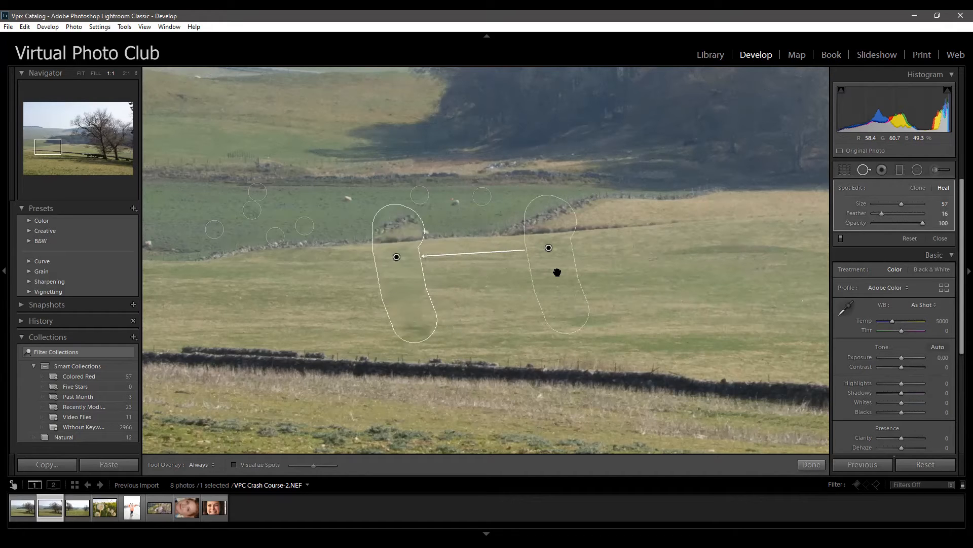
pyautogui.moveTo(557, 272); pyautogui.dragTo(647, 288)
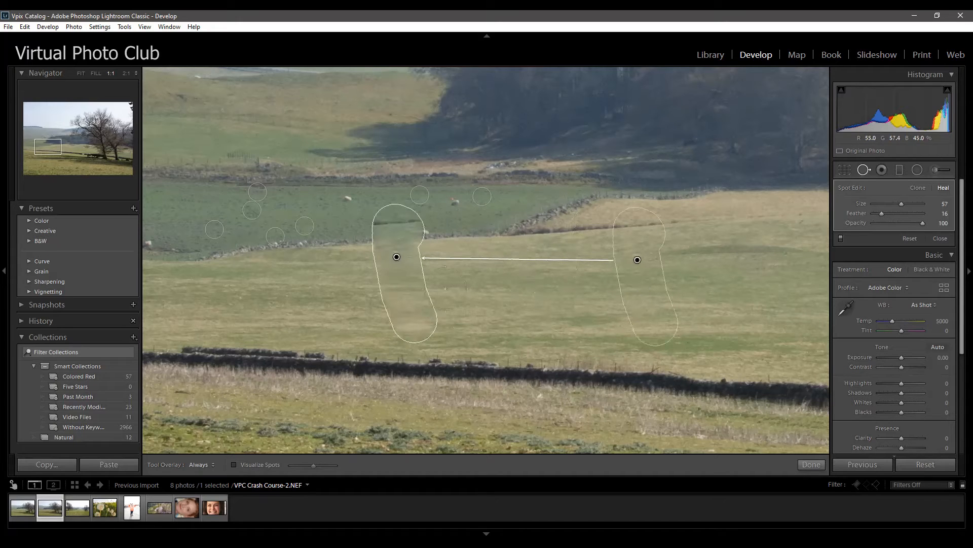
pyautogui.moveTo(402, 289)
pyautogui.mouseDown()
pyautogui.moveTo(341, 298)
pyautogui.moveTo(406, 293)
pyautogui.mouseUp()
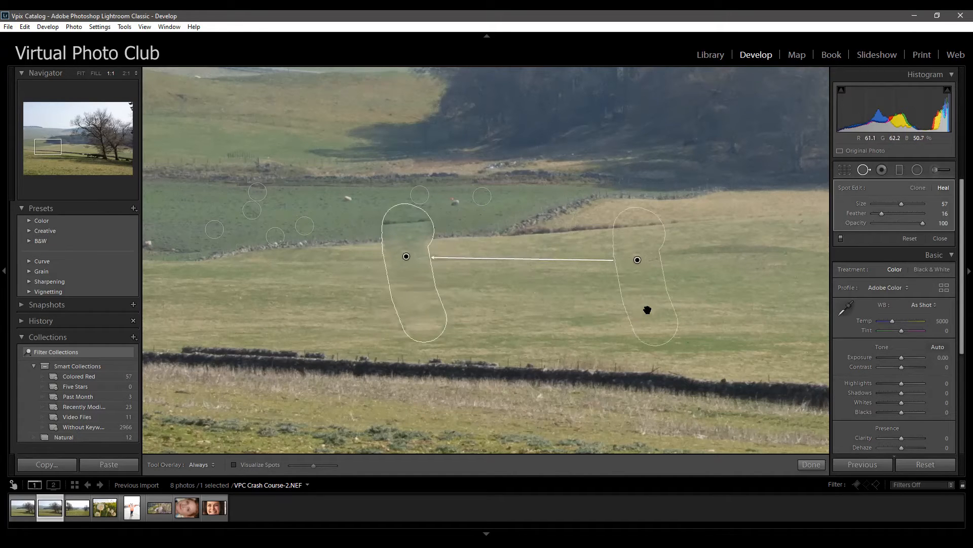
pyautogui.press('Delete')
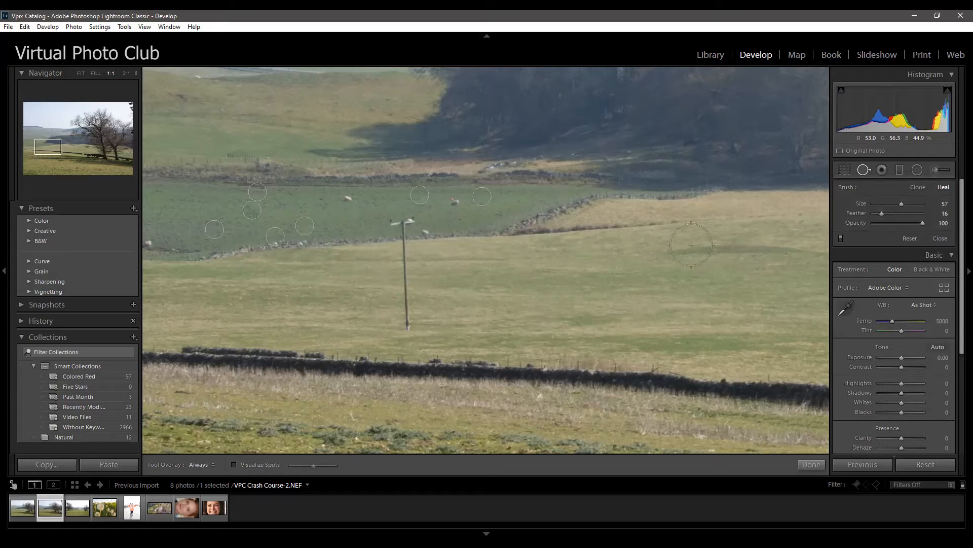
pyautogui.click(864, 169)
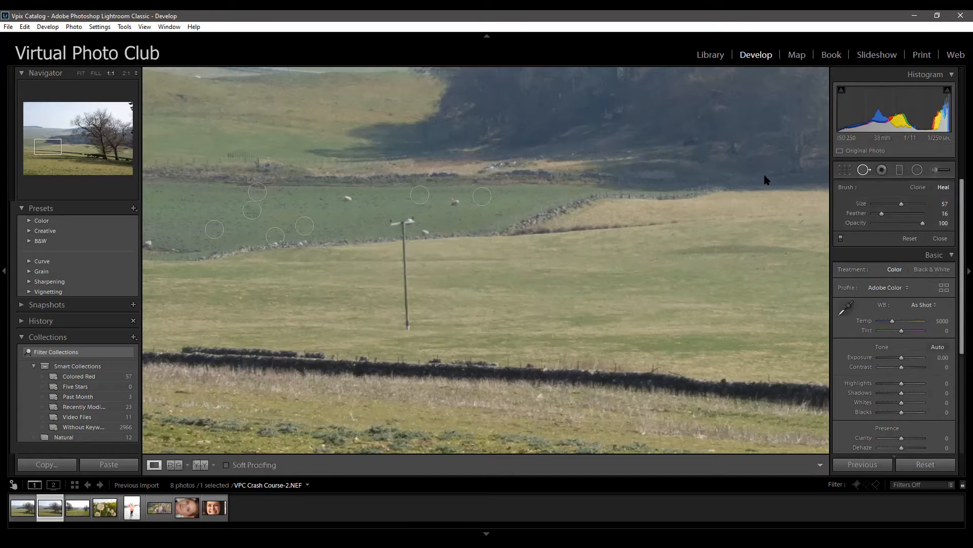
# Return to the photo grid, open the sideways red-eye portrait in Develop, and briefly show the Crop Overlay
pyautogui.click(711, 55)
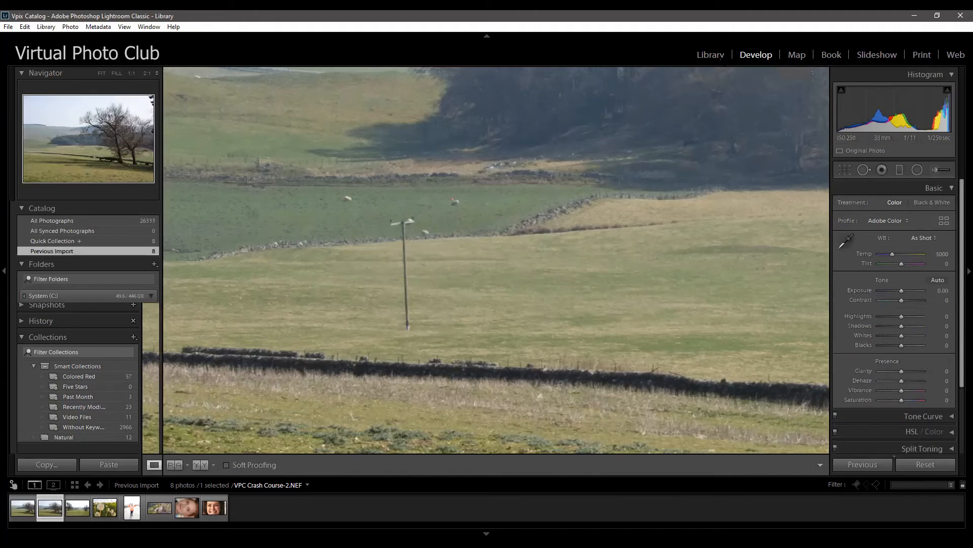
pyautogui.click(230, 255)
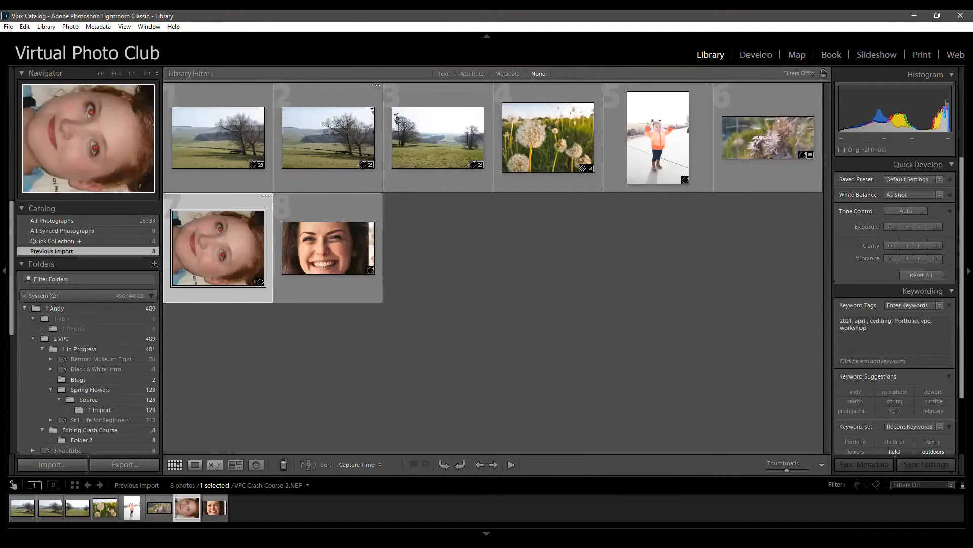
pyautogui.press('d')
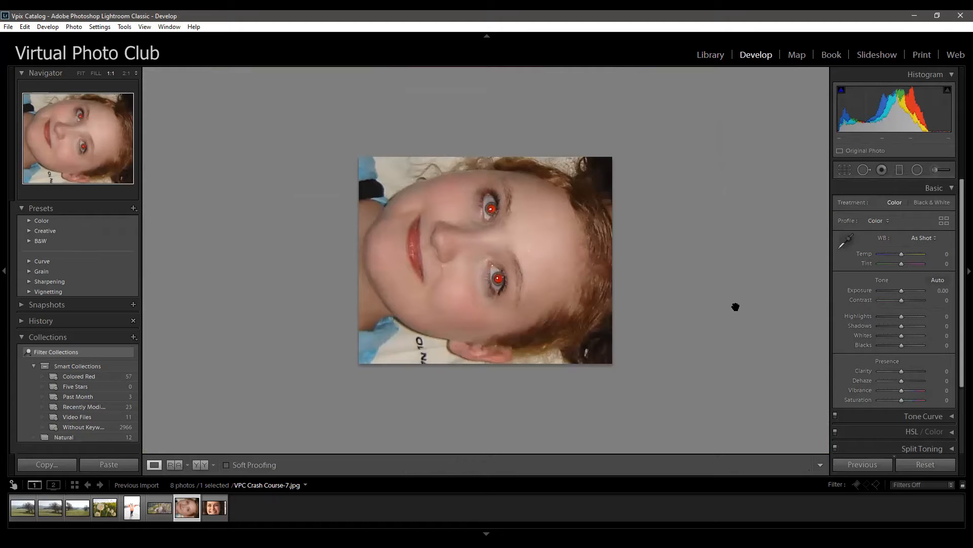
pyautogui.press('r')
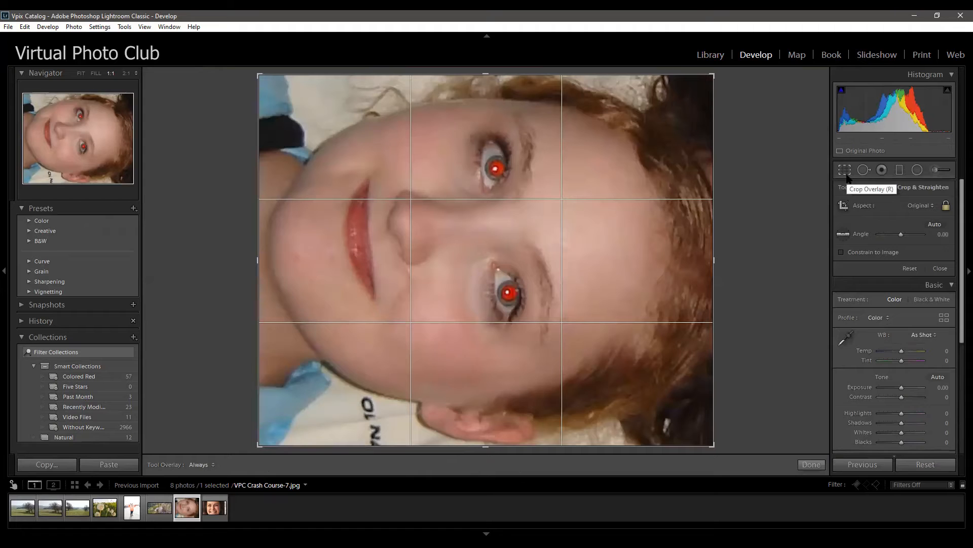
pyautogui.press('r')
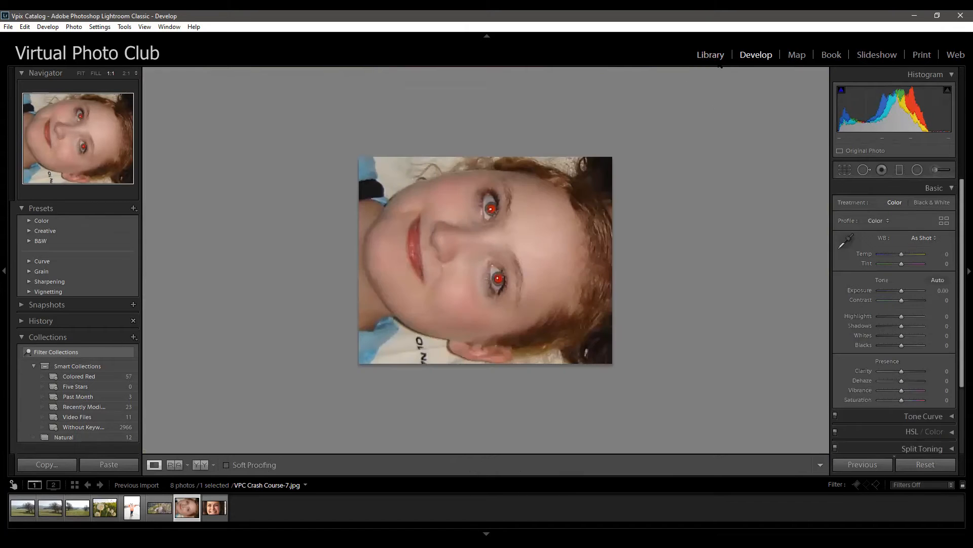
# Rotate the sideways portrait in the Library grid until the face is upright
pyautogui.press('g')
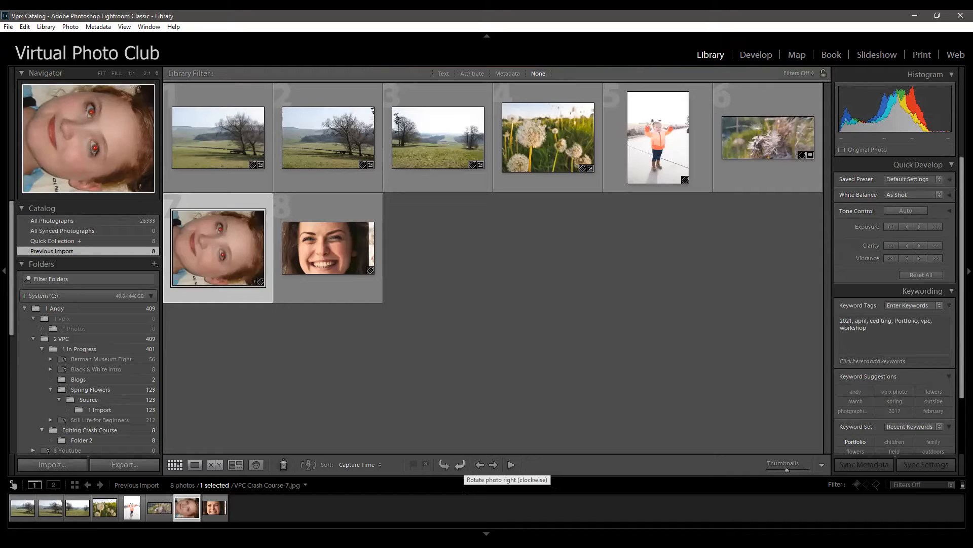
pyautogui.click(460, 466)
pyautogui.click(461, 465)
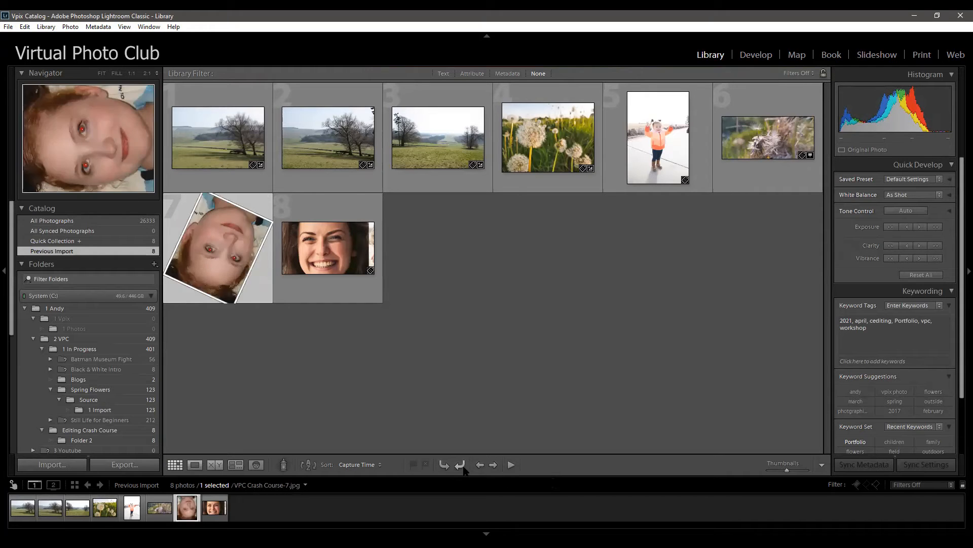
pyautogui.click(461, 467)
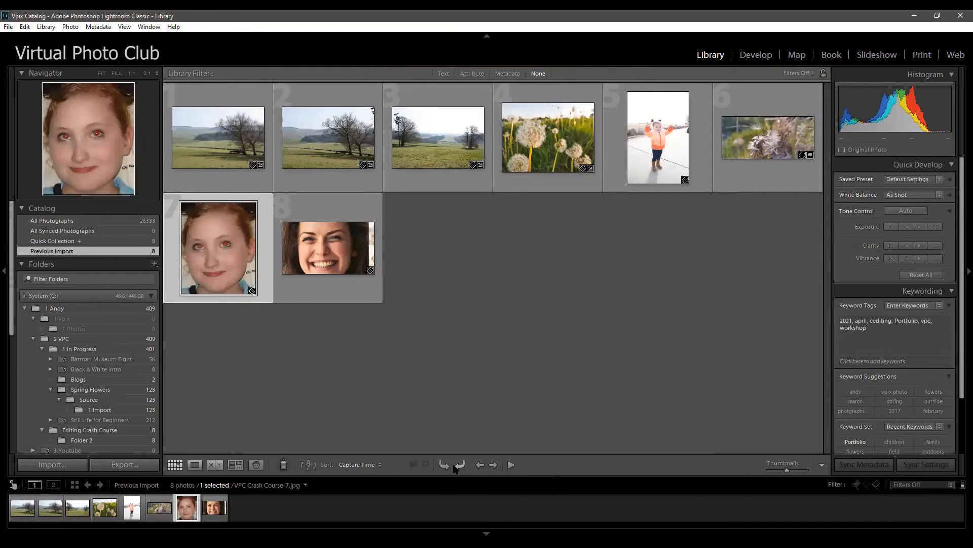
pyautogui.click(444, 466)
pyautogui.click(459, 465)
pyautogui.click(461, 466)
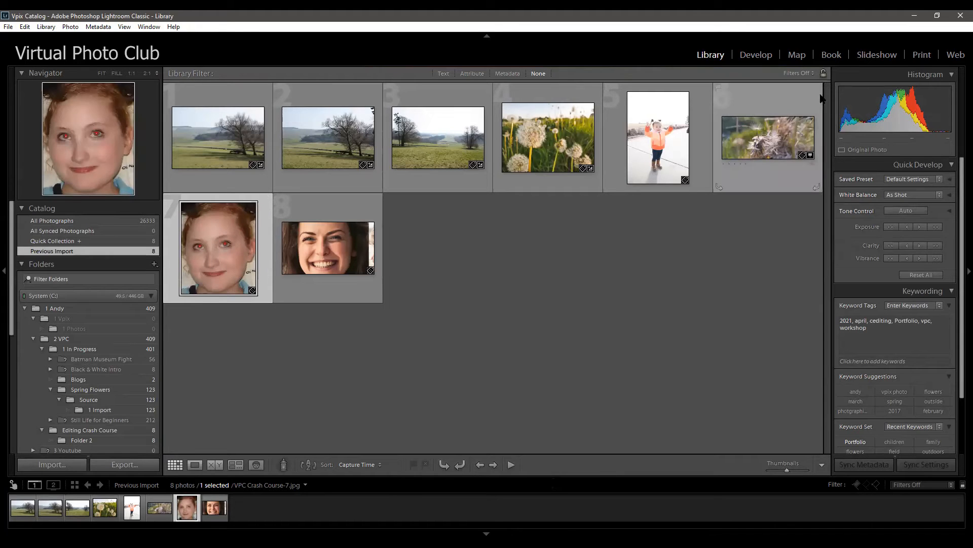
# Open the upright portrait in Develop and apply Red Eye Correction to the eye nearer the visible ear, adjusting the cursor size to fit
pyautogui.press('d')
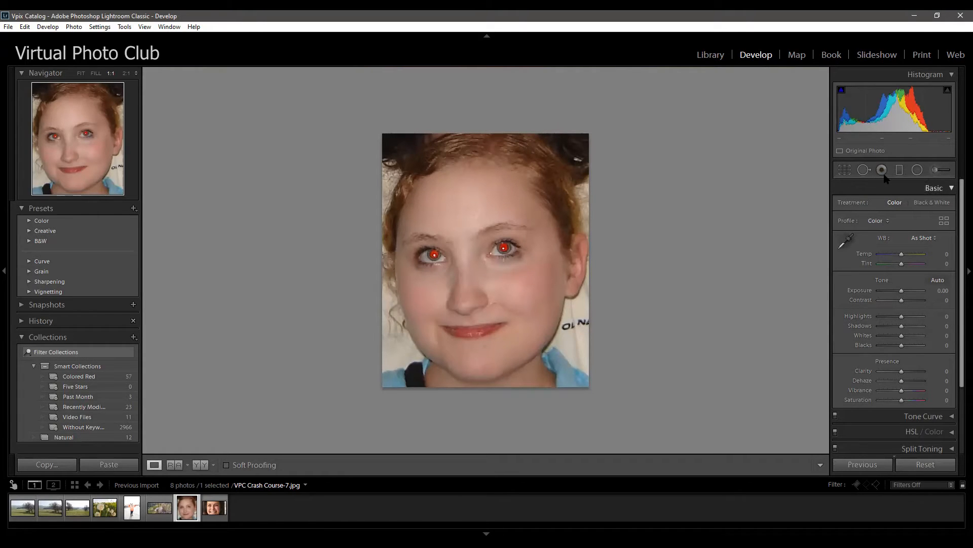
pyautogui.click(883, 171)
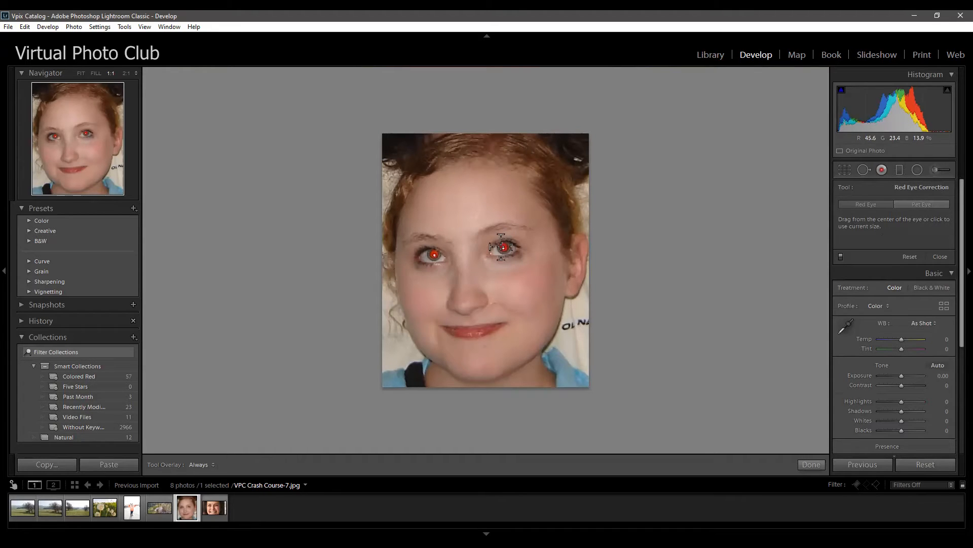
pyautogui.scroll(5, 503, 247)
pyautogui.scroll(-4, 502, 247)
pyautogui.click(502, 247)
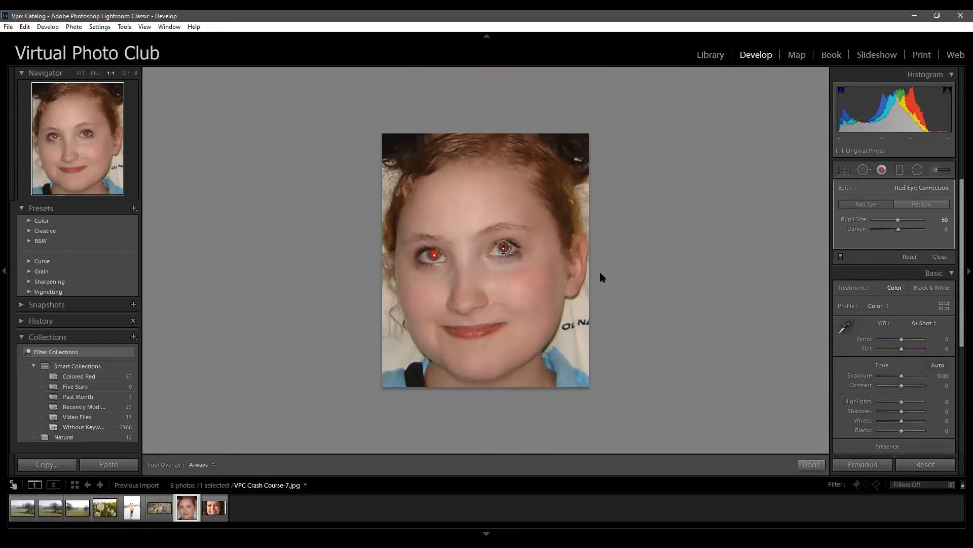
# Close Red Eye Correction, reset the portrait's edits, and undo the reset to restore the corrected eye
pyautogui.press('Escape')
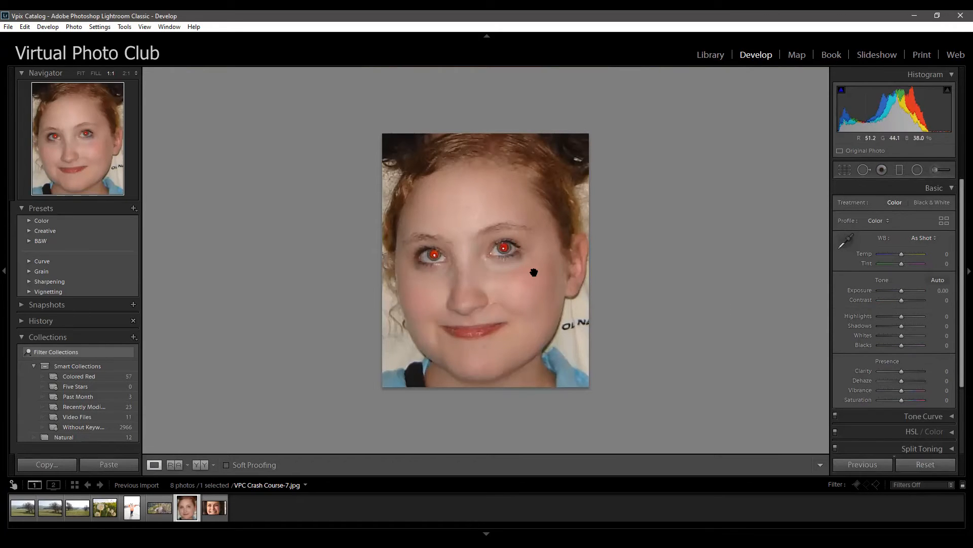
pyautogui.hotkey('ctrl', 'z')
pyautogui.click(925, 465)
pyautogui.hotkey('ctrl', 'z')
# Reselect the corrected eye, try its smallest Pupil Size, set Pupil Size to 100, and close Red Eye Correction
pyautogui.click(881, 171)
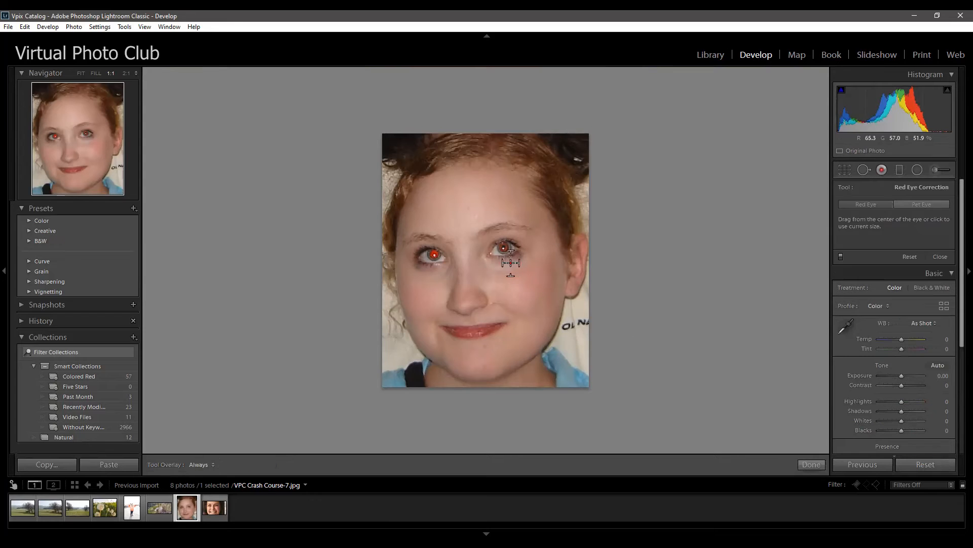
pyautogui.click(503, 247)
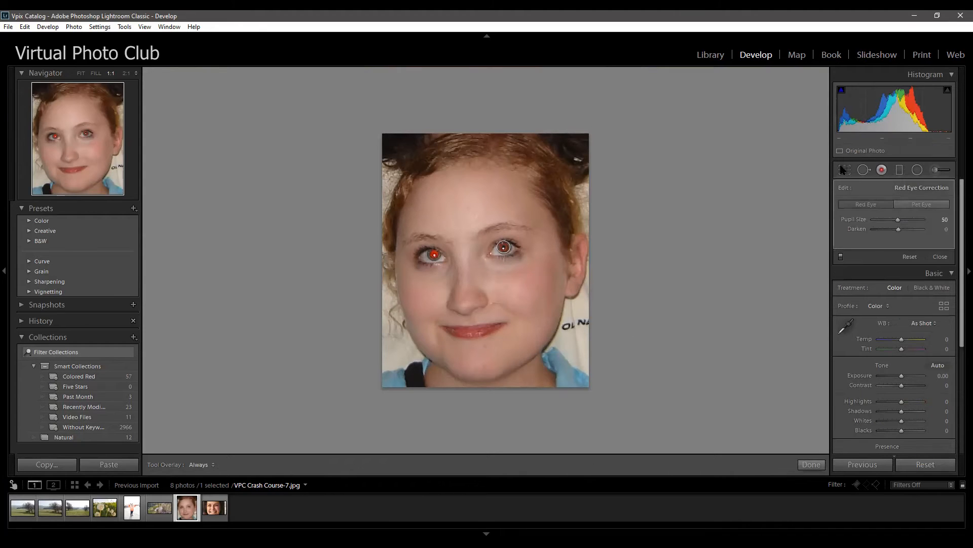
pyautogui.click(880, 170)
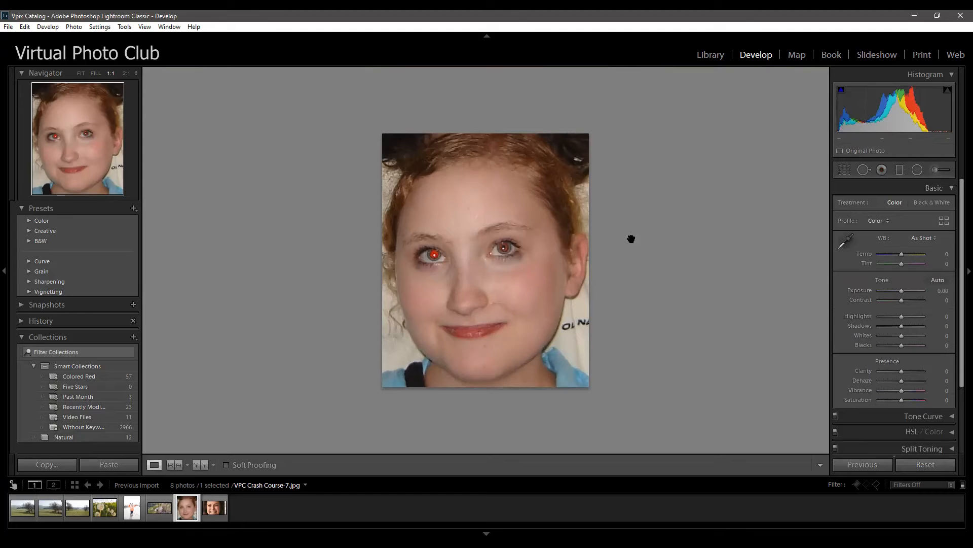
pyautogui.click(881, 170)
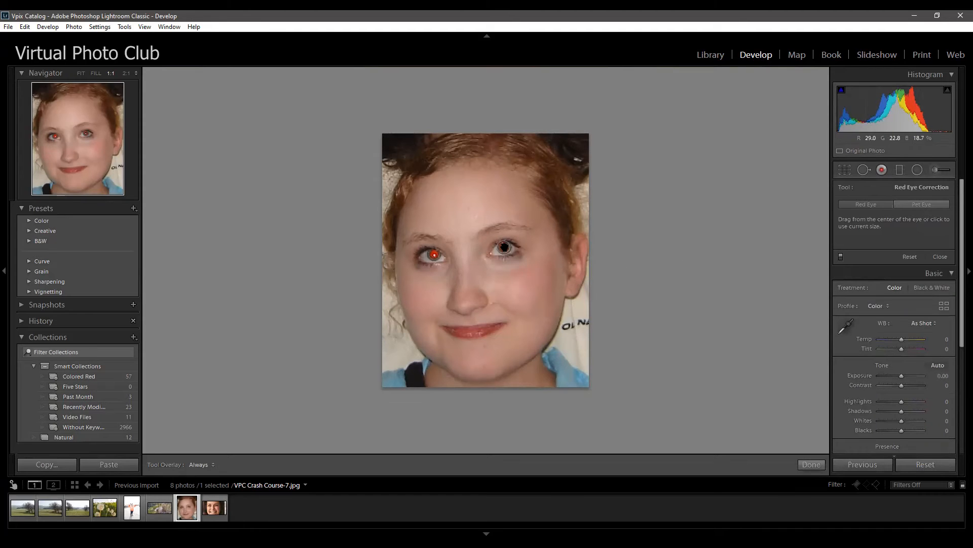
pyautogui.click(502, 248)
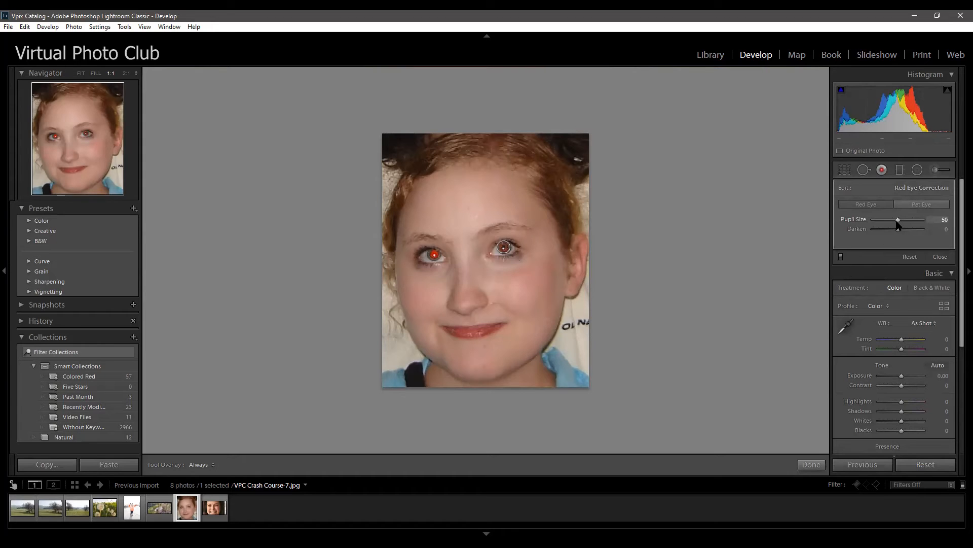
pyautogui.moveTo(897, 223); pyautogui.dragTo(870, 229)
pyautogui.moveTo(874, 220); pyautogui.dragTo(931, 219)
pyautogui.press('Return')
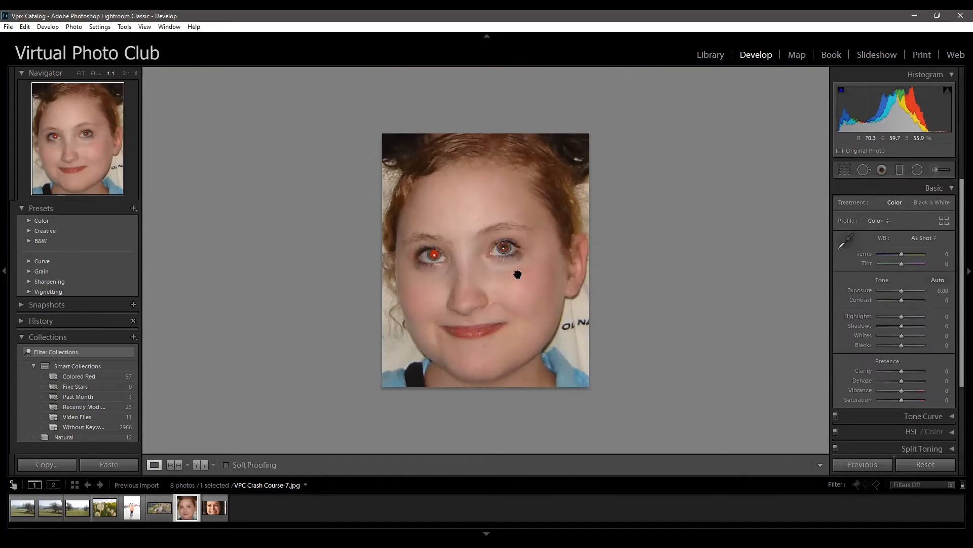
# Reselect the corrected eye, set its Darken value to -100, and close Red Eye Correction
pyautogui.click(869, 175)
pyautogui.click(882, 171)
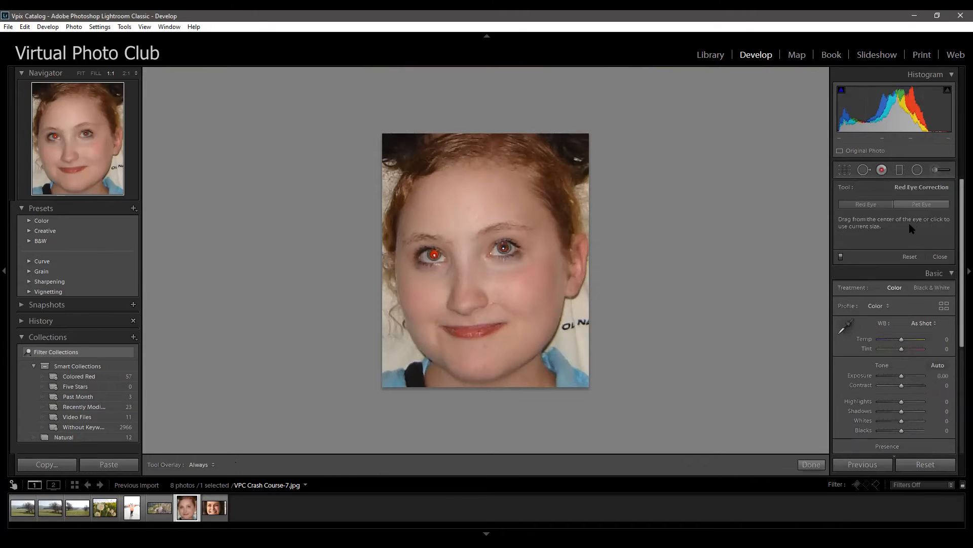
pyautogui.click(503, 248)
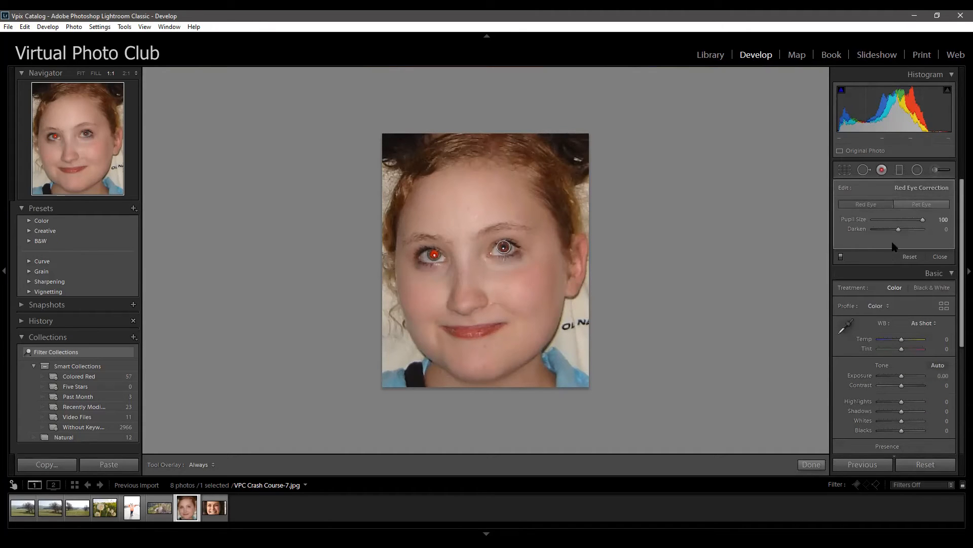
pyautogui.moveTo(898, 230); pyautogui.dragTo(870, 231)
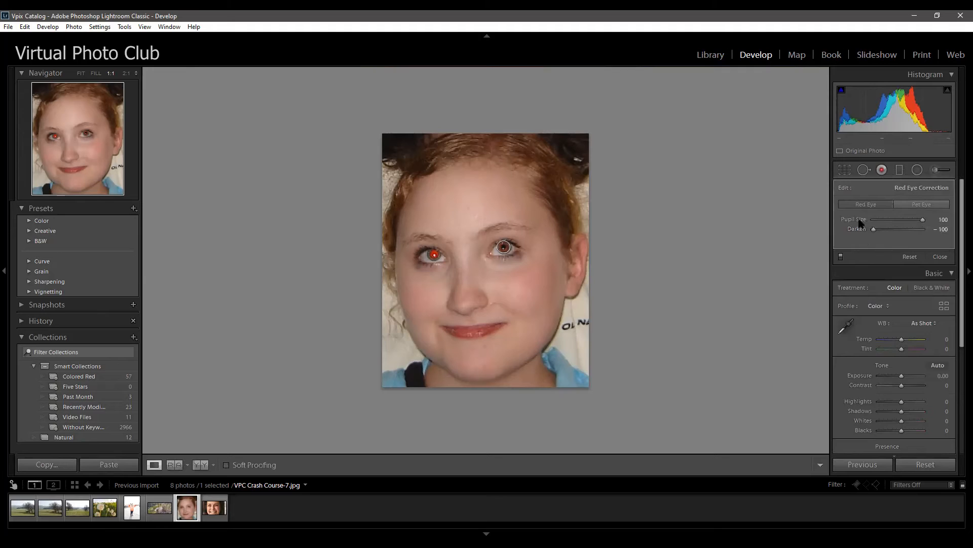
pyautogui.click(882, 171)
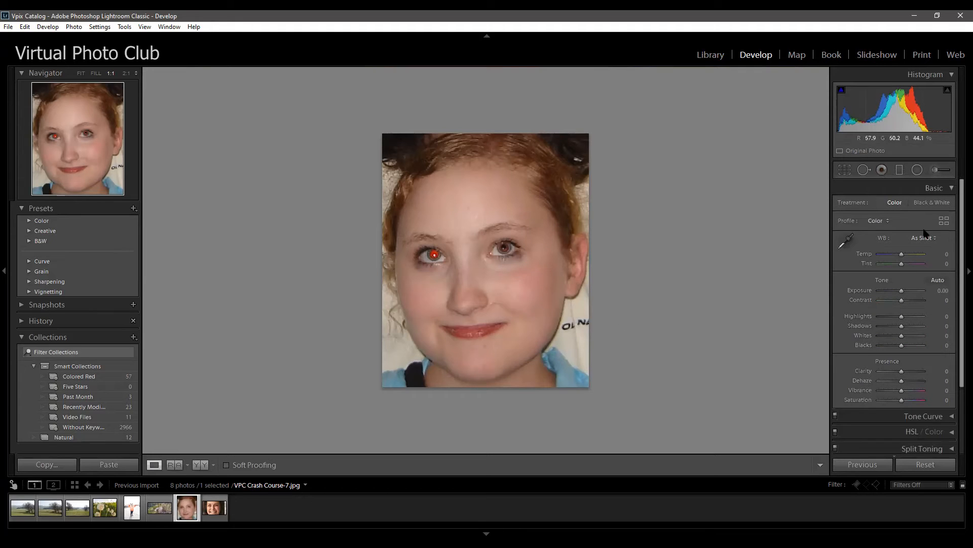
# Apply Red Eye Correction to the portrait's remaining red eye and close the tool
pyautogui.click(882, 170)
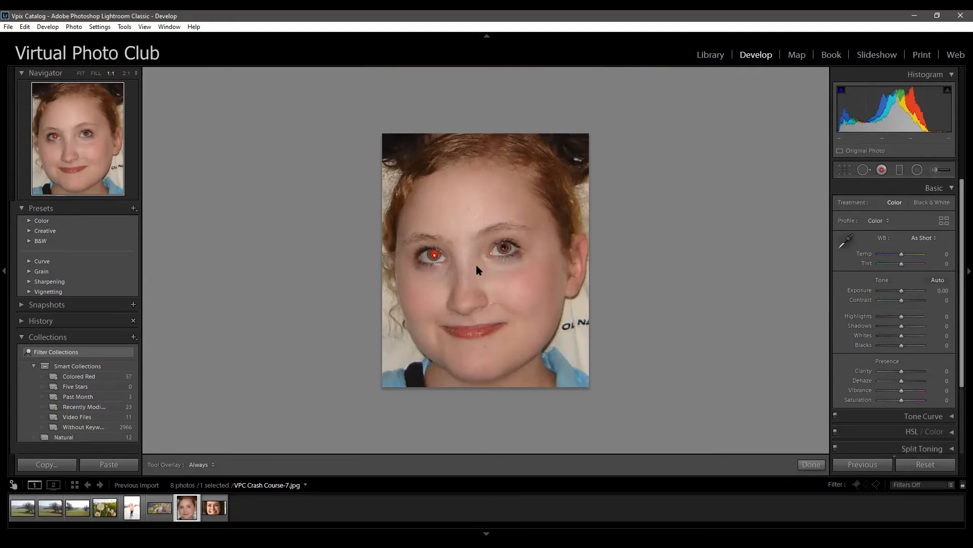
pyautogui.click(434, 254)
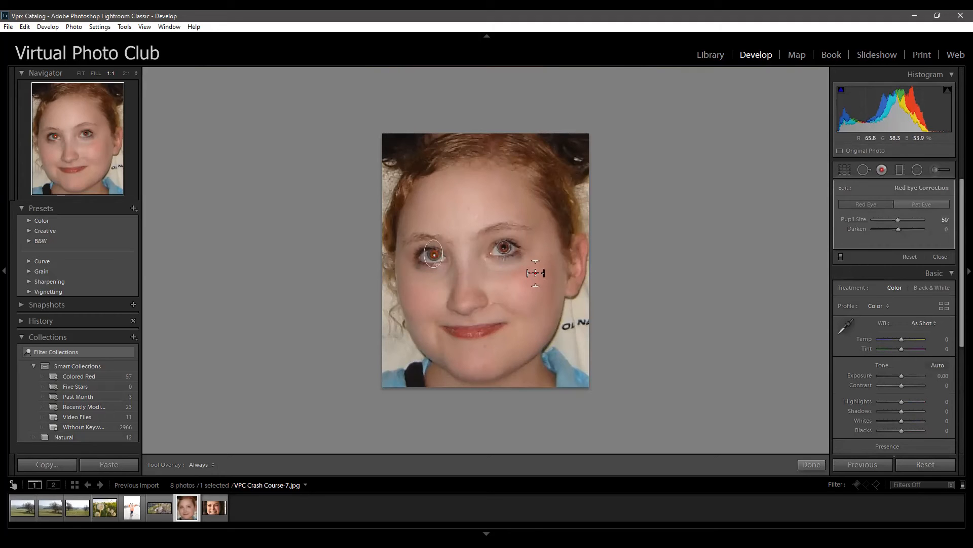
pyautogui.press('Return')
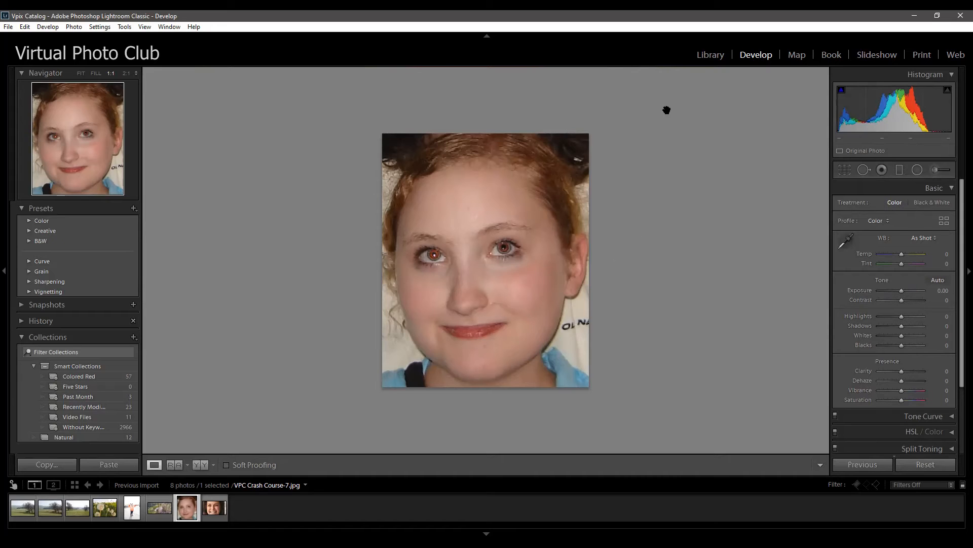
# Select the dandelion seed head photo, VPC Crash Course-6.jpg, in the Library grid and open it in Develop
pyautogui.click(716, 66)
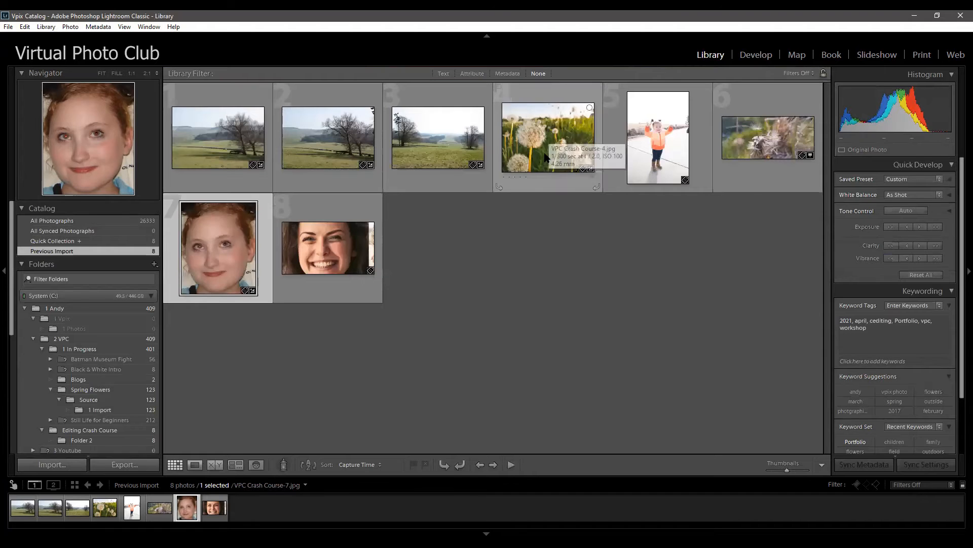
pyautogui.click(798, 188)
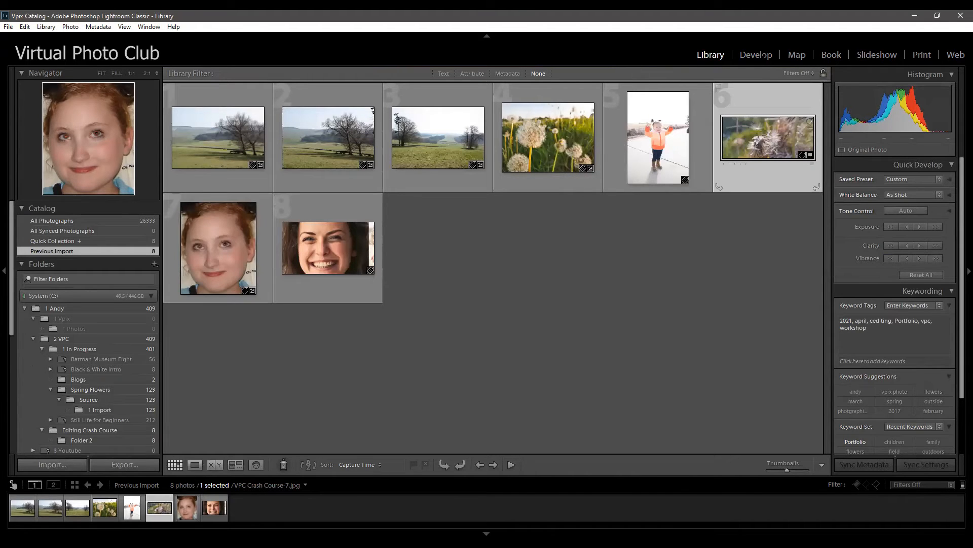
pyautogui.press('d')
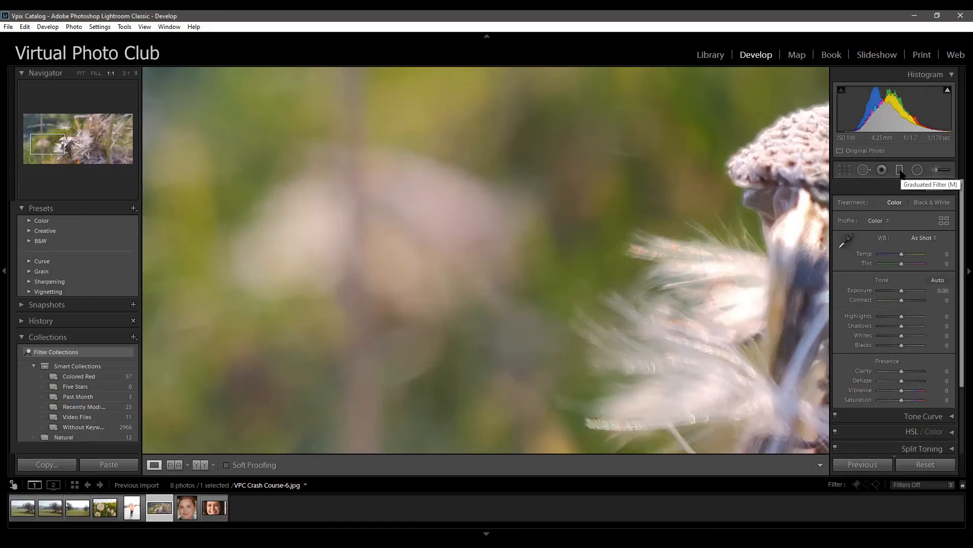
# Draw a Graduated Filter from the dandelion photo's top edge down past the seed head and set its Exposure to -1.91
pyautogui.click(901, 173)
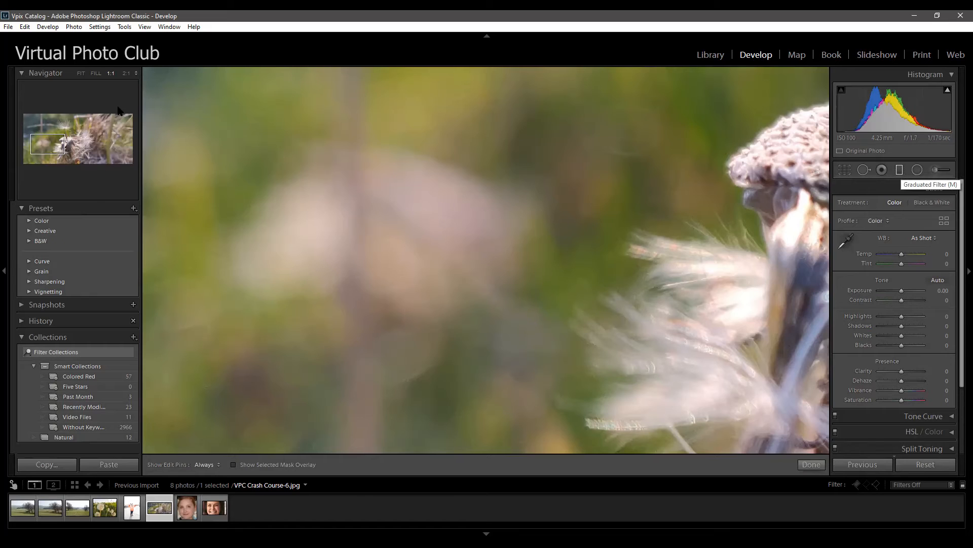
pyautogui.click(81, 73)
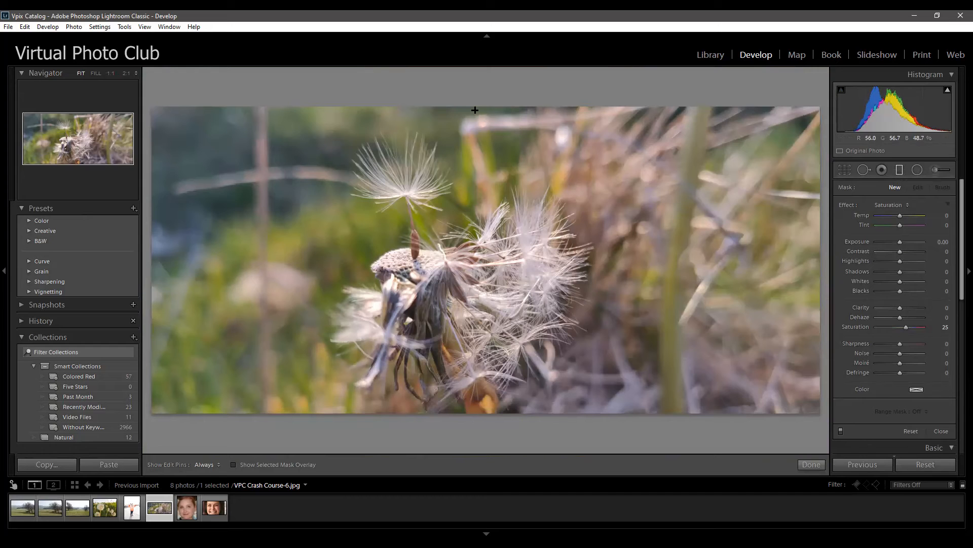
pyautogui.moveTo(471, 108); pyautogui.dragTo(471, 314)
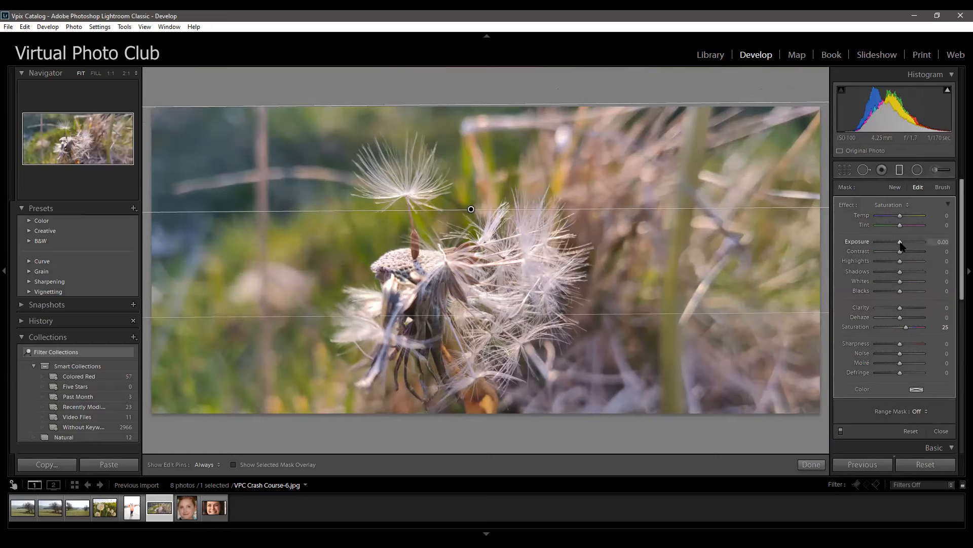
pyautogui.moveTo(905, 242)
pyautogui.mouseDown()
pyautogui.moveTo(881, 243)
pyautogui.moveTo(890, 242)
pyautogui.mouseUp()
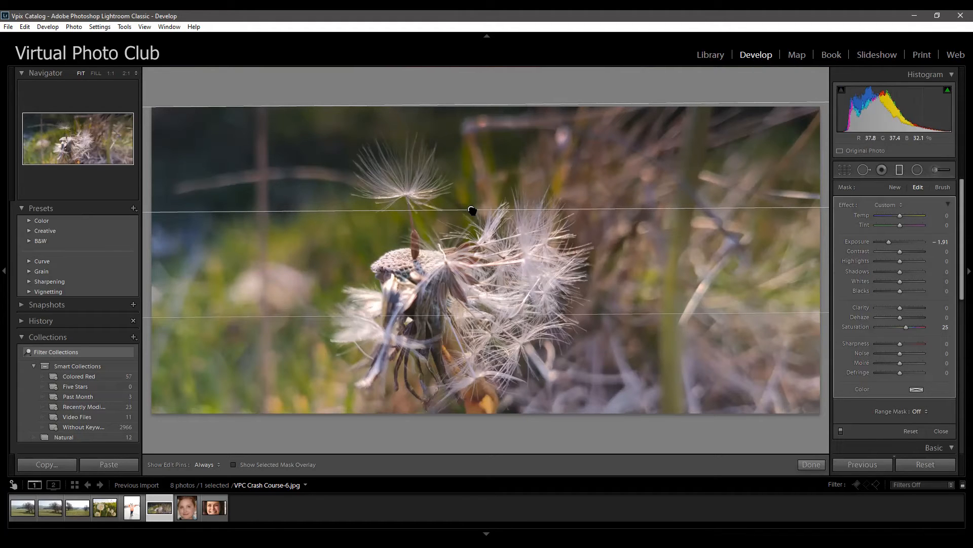
# Move the graduated filter down to the seed head, then adjust its transition width and angle
pyautogui.moveTo(472, 209); pyautogui.dragTo(472, 260)
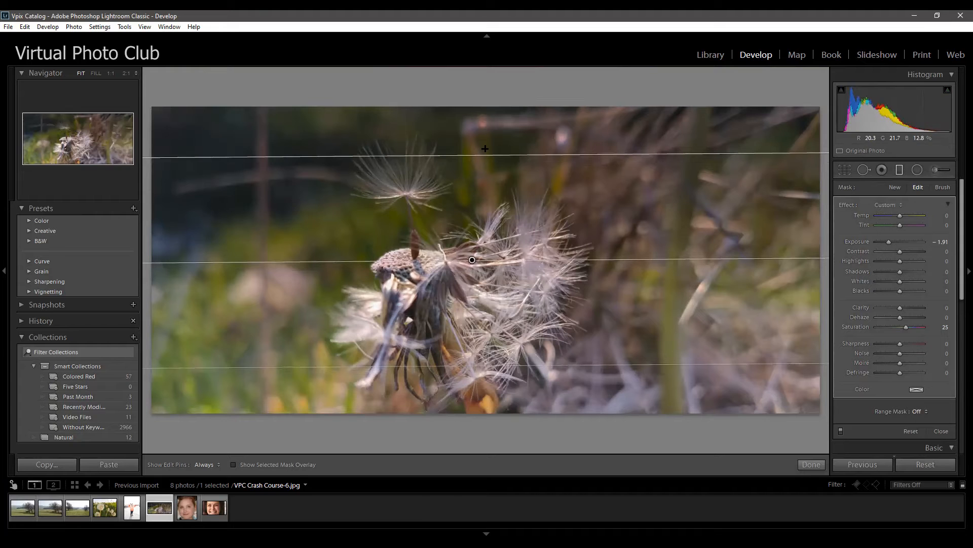
pyautogui.moveTo(486, 155); pyautogui.dragTo(482, 280)
pyautogui.moveTo(486, 211); pyautogui.dragTo(550, 283)
pyautogui.moveTo(647, 248); pyautogui.dragTo(527, 224)
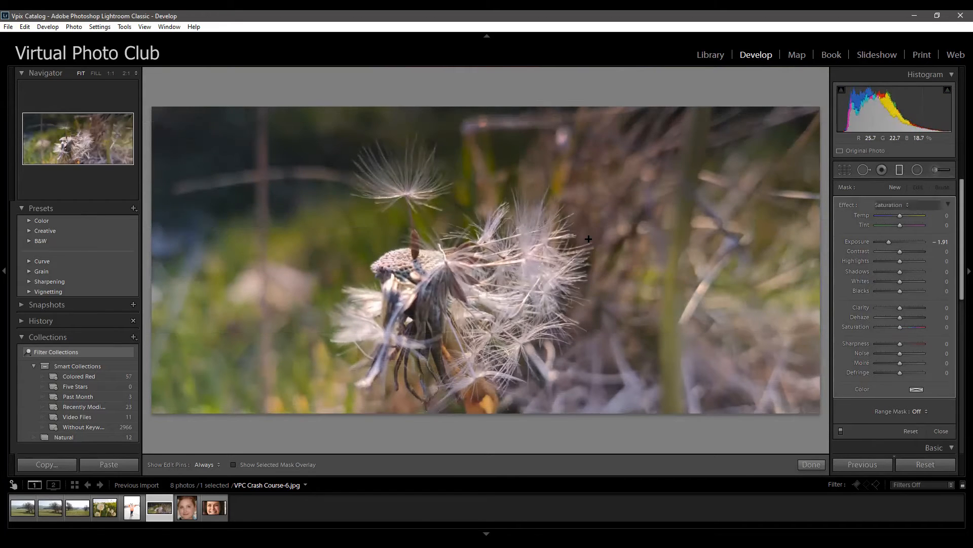
# Delete the graduated filter, and draw a Radial Filter centred on the single seed standing above the dandelion head
pyautogui.press('Delete')
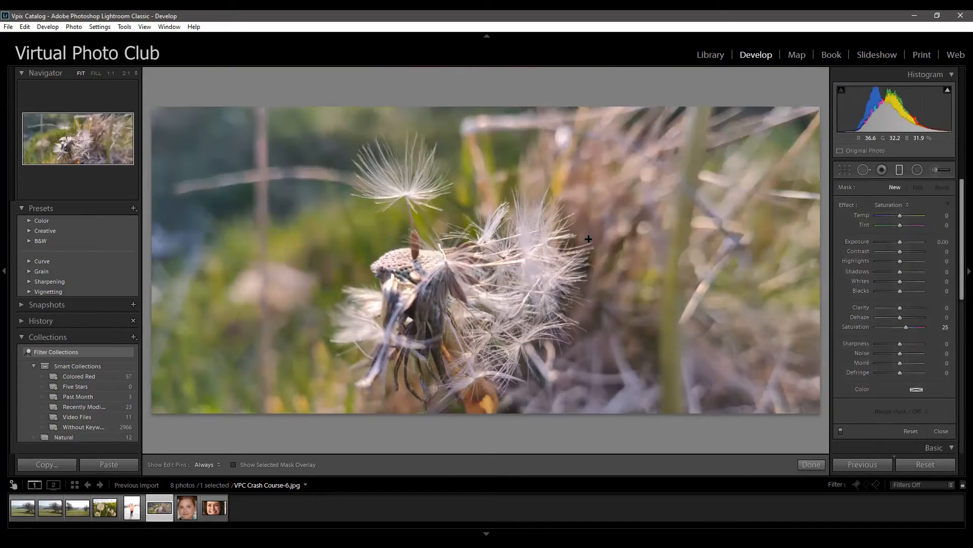
pyautogui.click(900, 170)
pyautogui.click(918, 173)
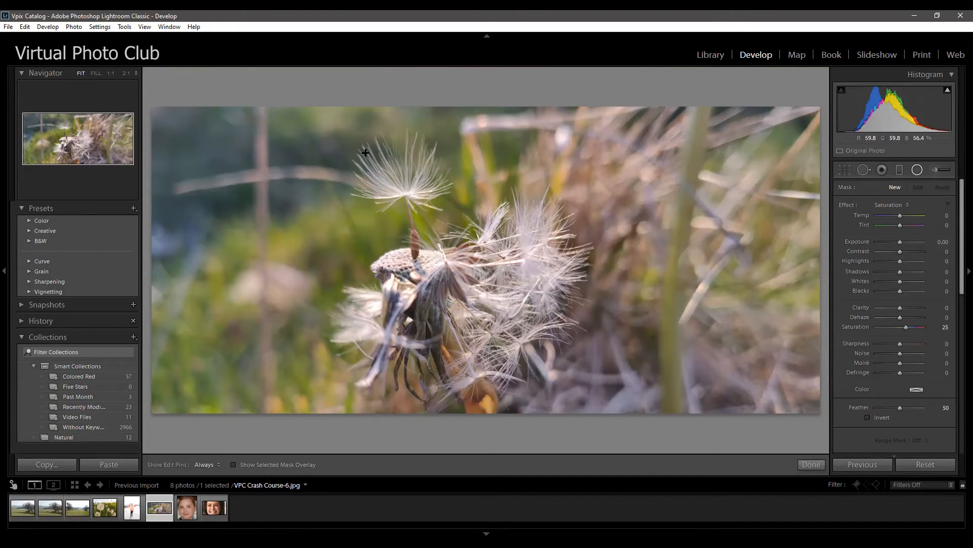
pyautogui.moveTo(355, 136); pyautogui.dragTo(423, 221)
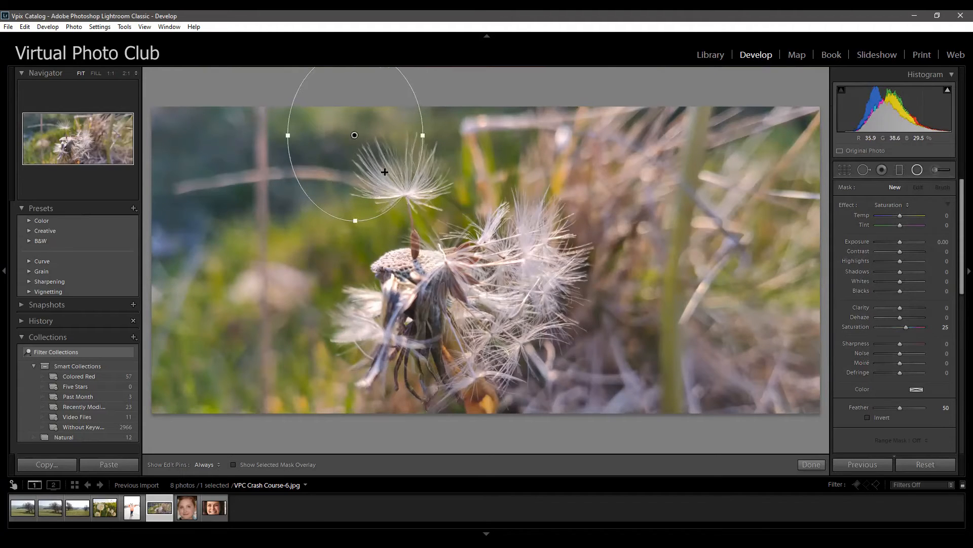
pyautogui.moveTo(355, 135); pyautogui.dragTo(401, 198)
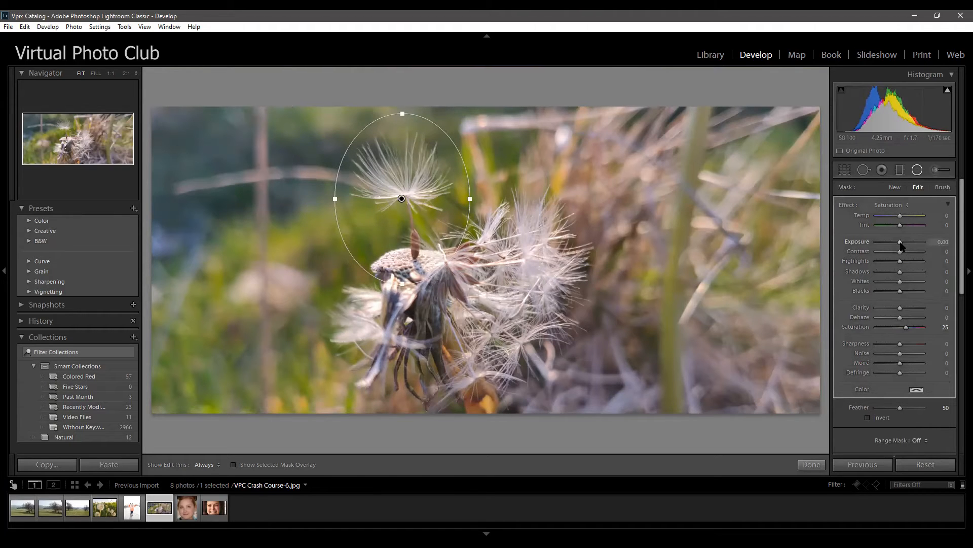
# Try the radial filter's Exposure at -4.00 and -1.65 to darken the surroundings, and reset it to 0.00
pyautogui.moveTo(902, 246); pyautogui.dragTo(858, 239)
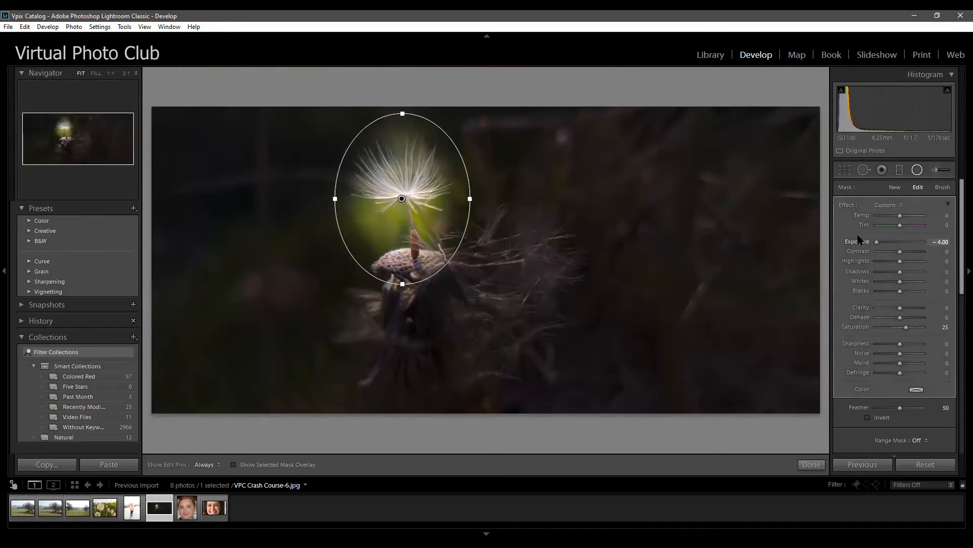
pyautogui.moveTo(858, 239); pyautogui.dragTo(893, 246)
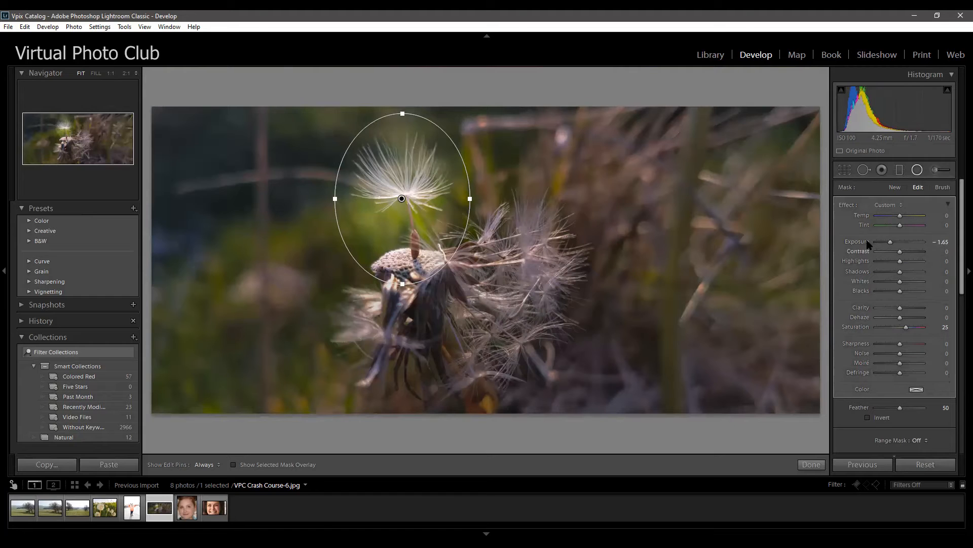
pyautogui.doubleClick(866, 242)
# Set the radial filter's Temp to -13 and Contrast to -100, and close the filter tool
pyautogui.moveTo(900, 218)
pyautogui.mouseDown()
pyautogui.moveTo(922, 218)
pyautogui.moveTo(880, 215)
pyautogui.moveTo(897, 216)
pyautogui.mouseUp()
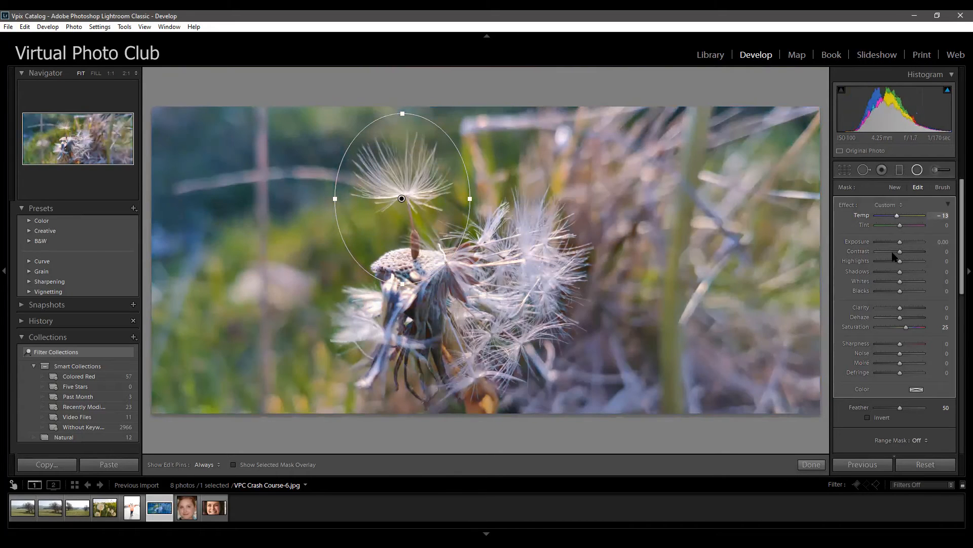
pyautogui.moveTo(900, 251); pyautogui.dragTo(877, 251)
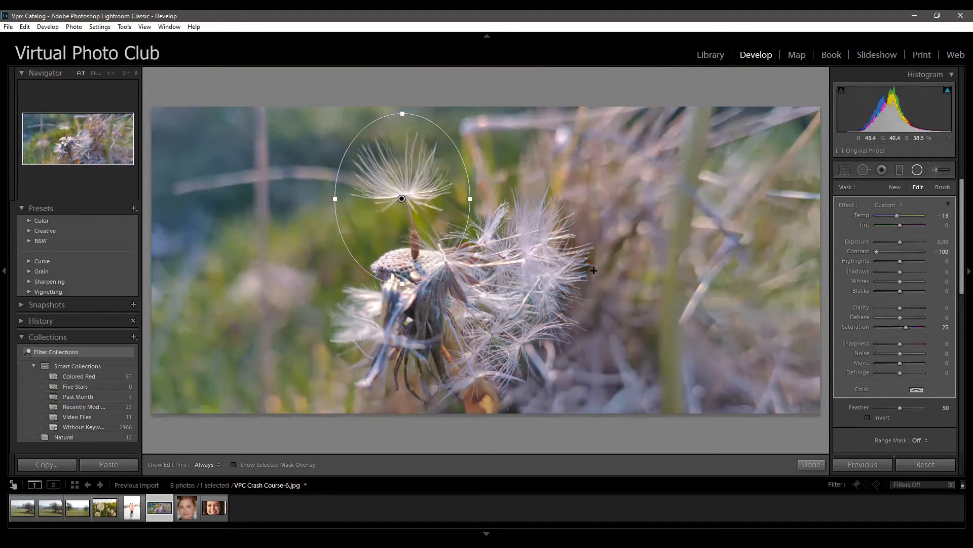
pyautogui.hotkey('shift', 'm')
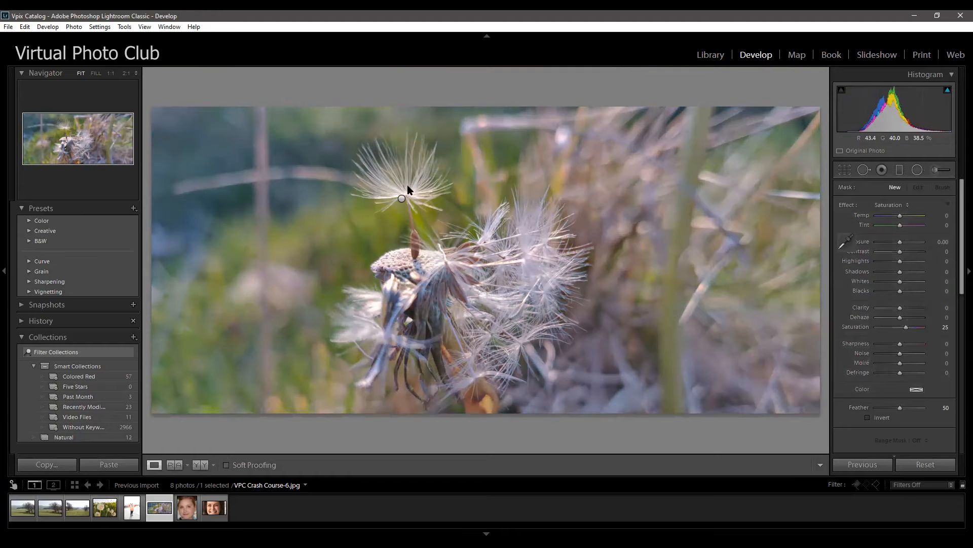
pyautogui.hotkey('shift', 'm')
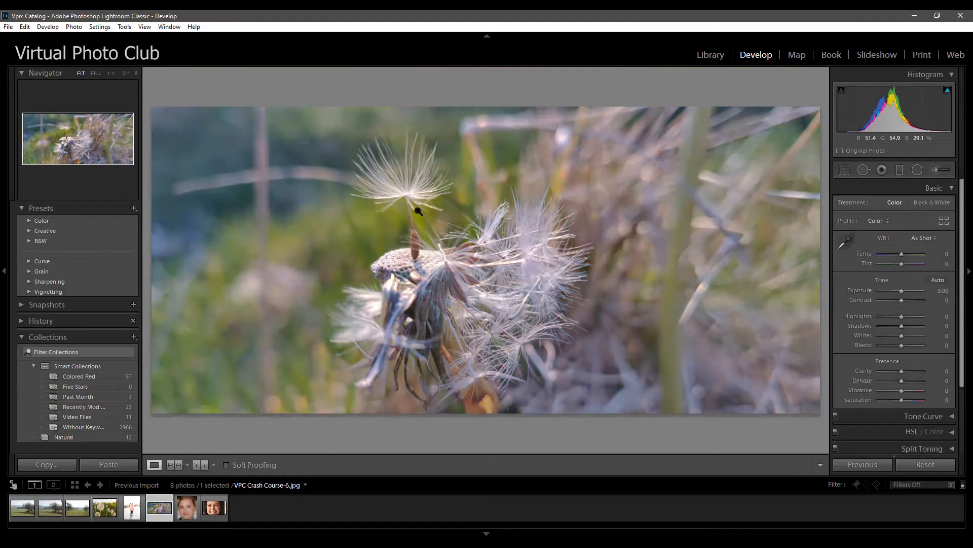
# Reselect the radial filter on the dandelion seed, set its Exposure to -0.80, and close the tool
pyautogui.click(919, 171)
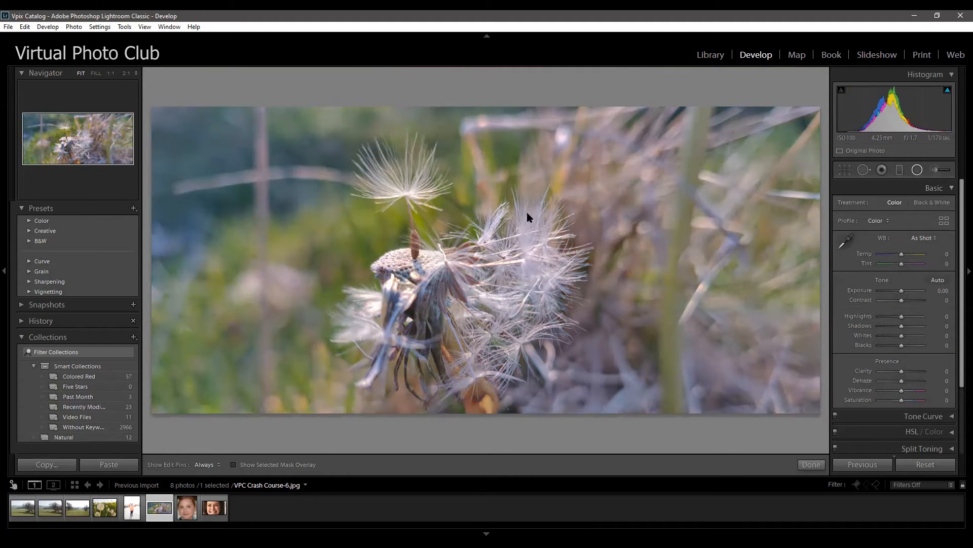
pyautogui.click(402, 198)
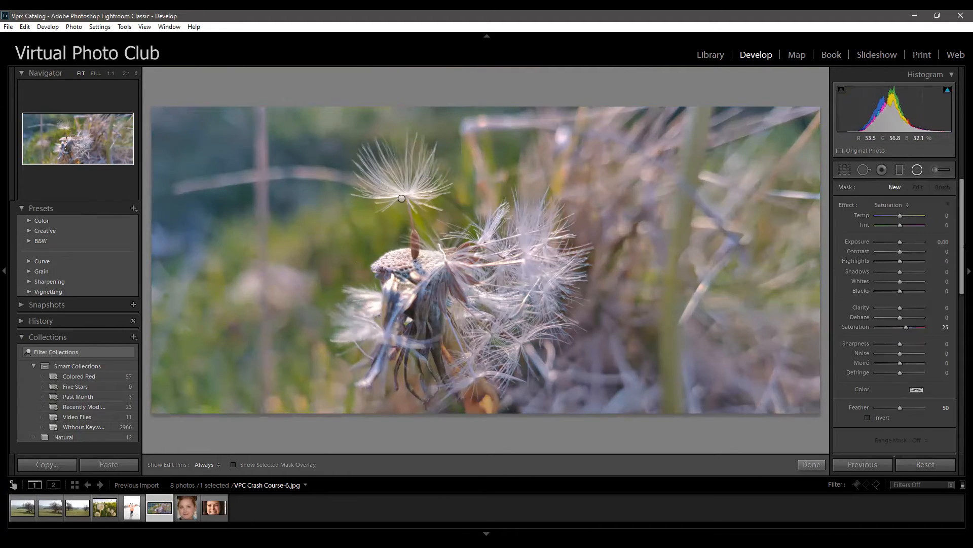
pyautogui.moveTo(900, 241); pyautogui.dragTo(899, 244)
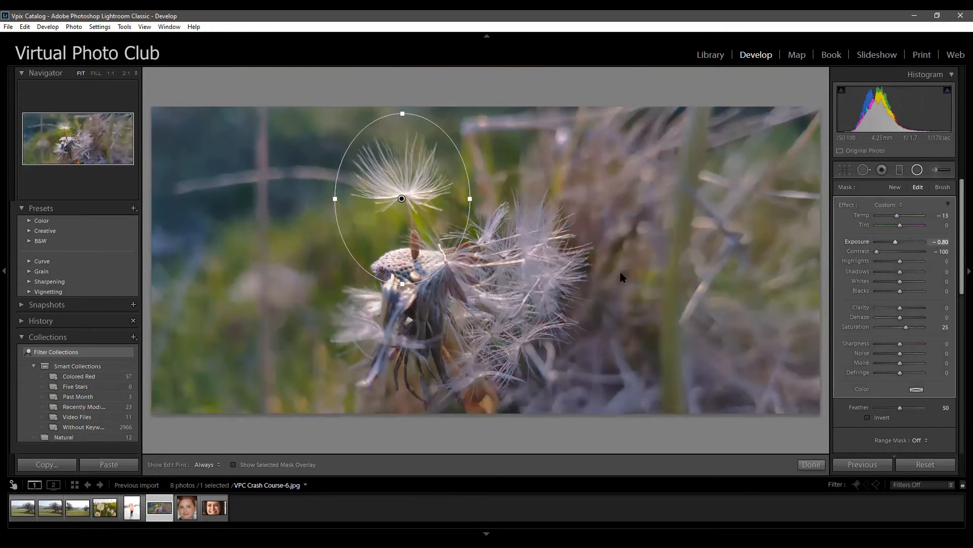
pyautogui.hotkey('shift', 'm')
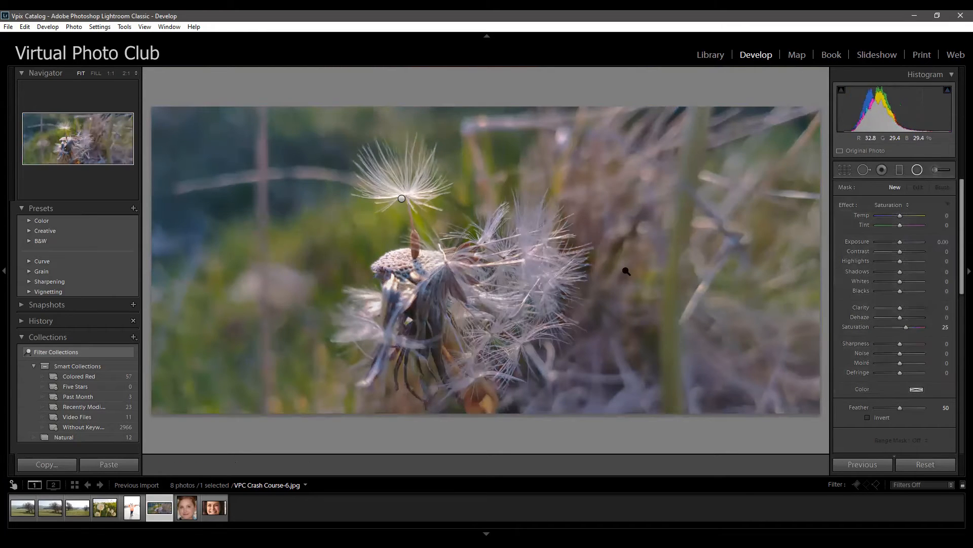
pyautogui.hotkey('shift', 'm')
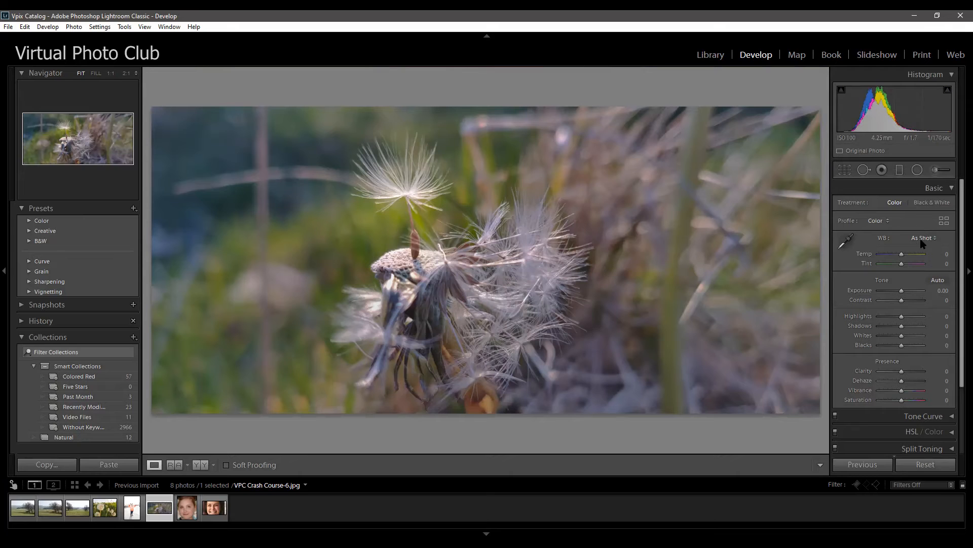
# Draw a Graduated Filter from the dandelion photo's top edge, tilt it diagonally across the upper-right area, and set its Temp to 100
pyautogui.click(917, 169)
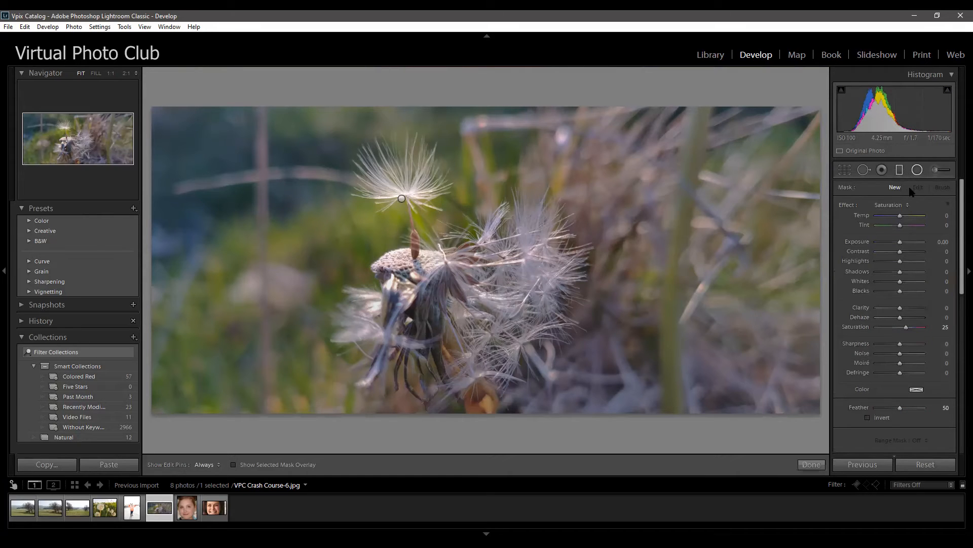
pyautogui.click(905, 171)
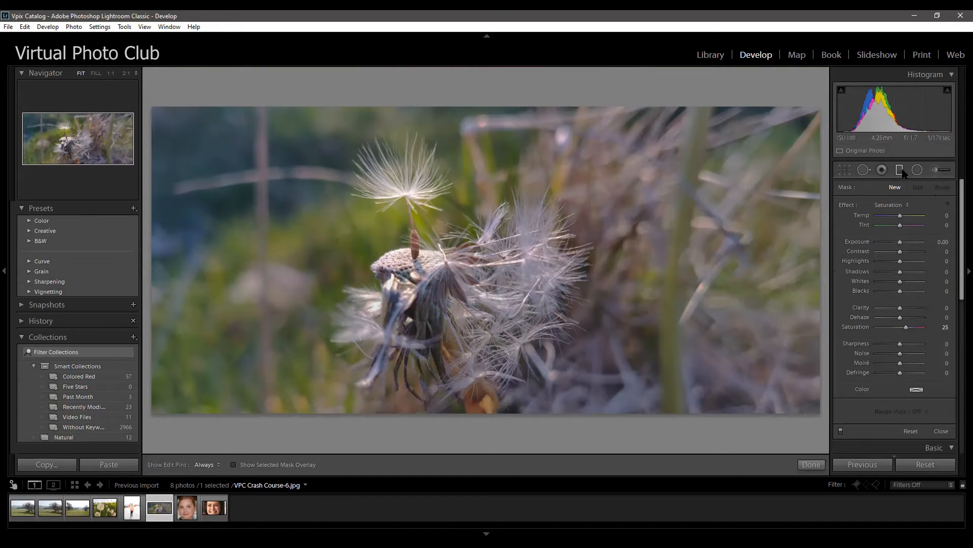
pyautogui.moveTo(600, 109); pyautogui.dragTo(604, 212)
pyautogui.moveTo(607, 251); pyautogui.dragTo(568, 294)
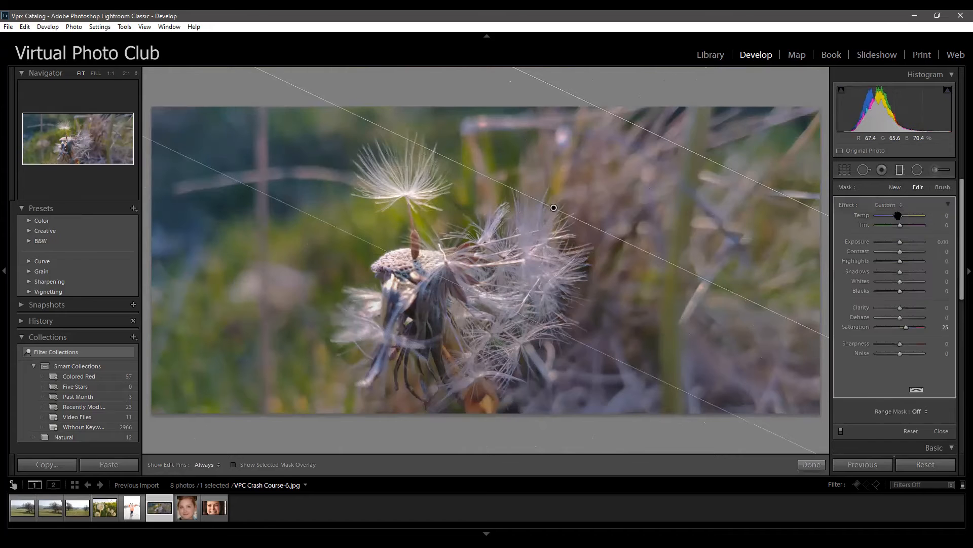
pyautogui.moveTo(901, 216); pyautogui.dragTo(928, 215)
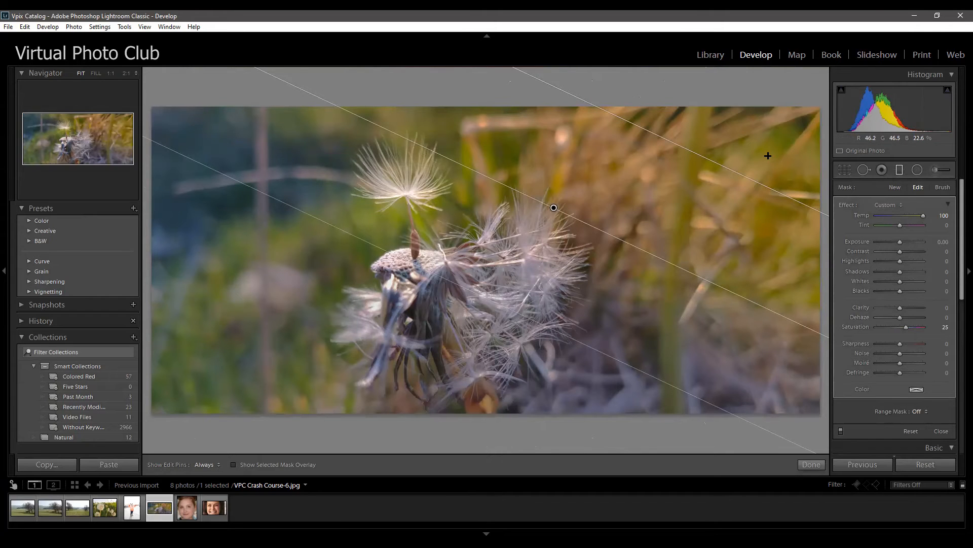
# Close the Graduated Filter tool and reset all Develop adjustments on the dandelion photo
pyautogui.press('m')
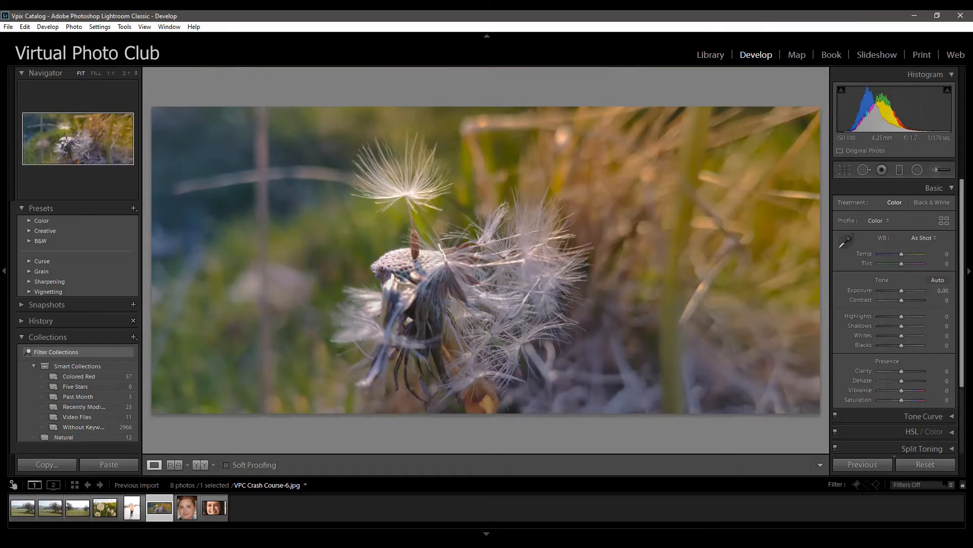
pyautogui.click(926, 465)
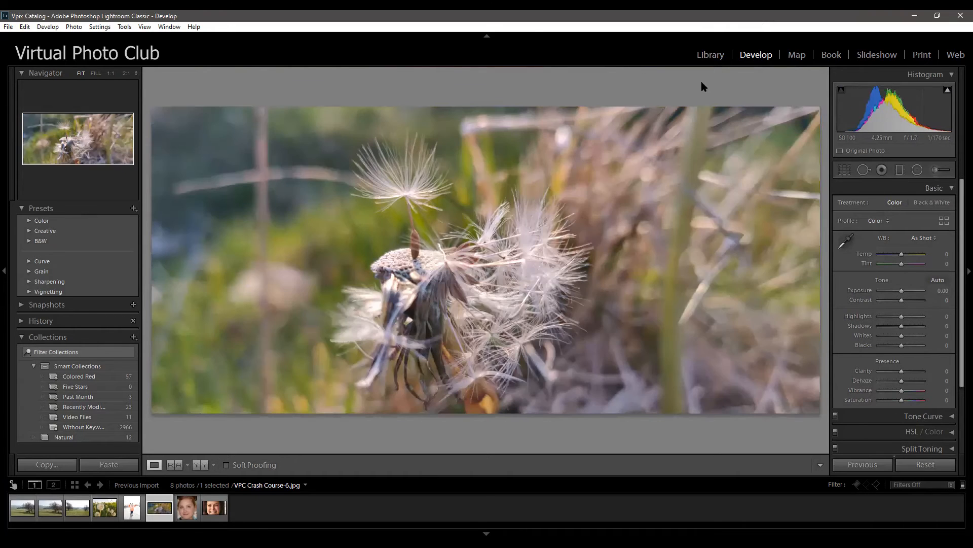
# Open the smiling woman's portrait, VPC Crash Course-8.jpg, from the Library grid in Develop and activate the Adjustment Brush
pyautogui.press('g')
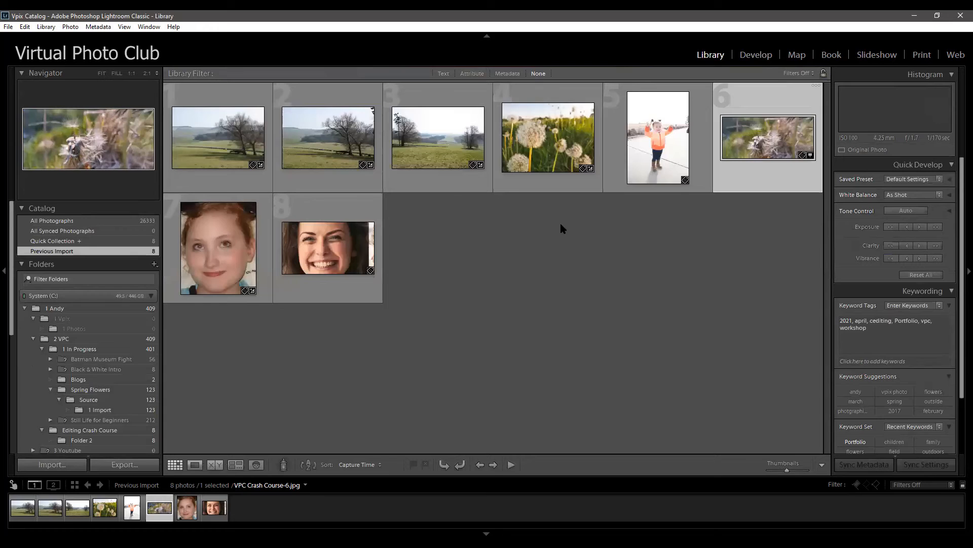
pyautogui.click(640, 128)
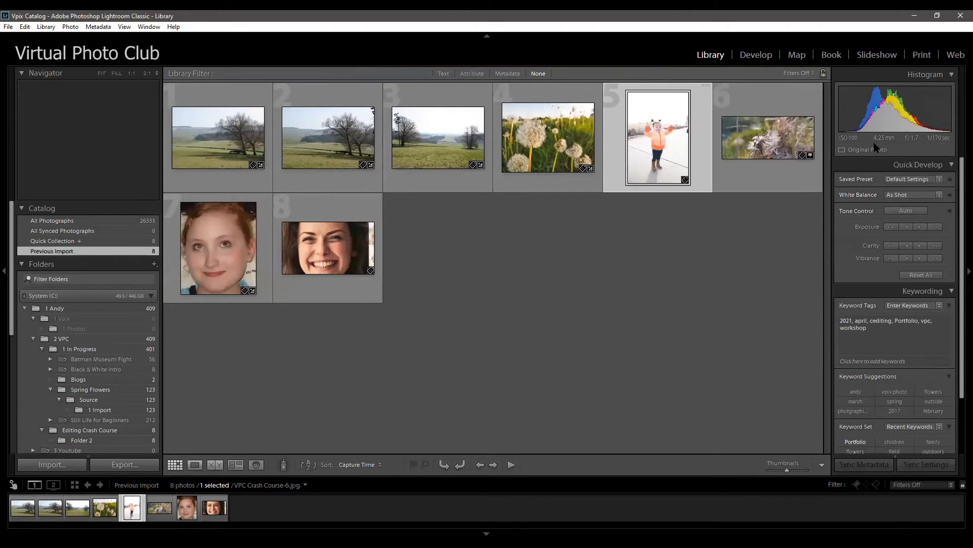
pyautogui.click(330, 252)
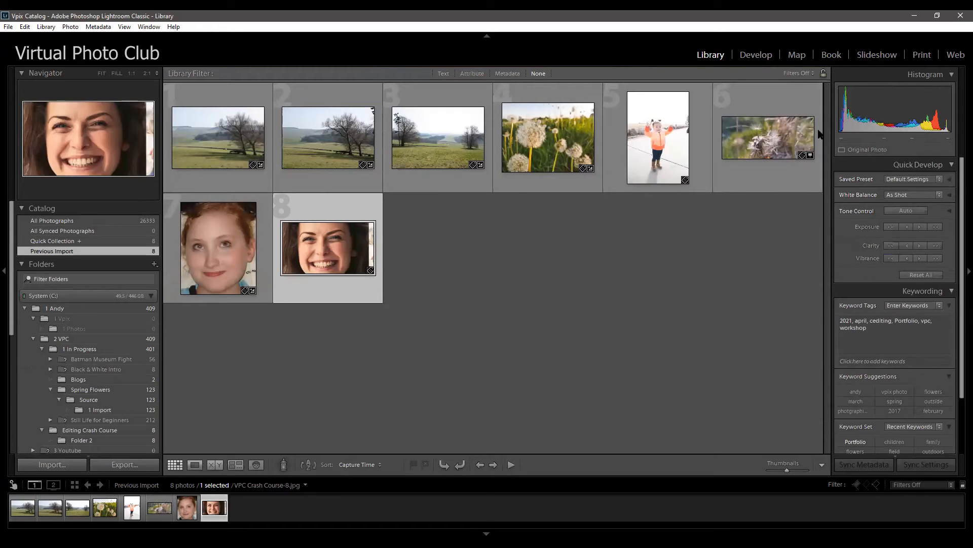
pyautogui.click(756, 55)
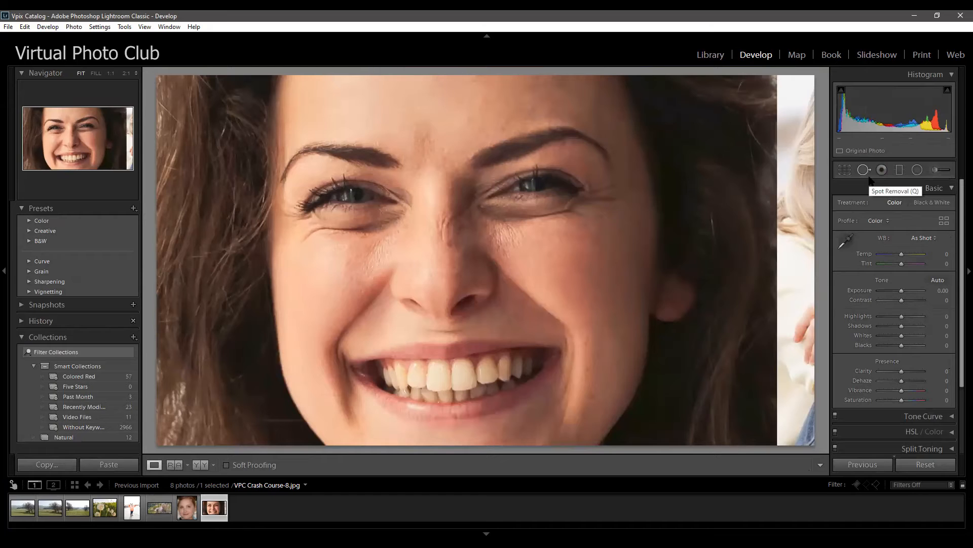
pyautogui.click(935, 172)
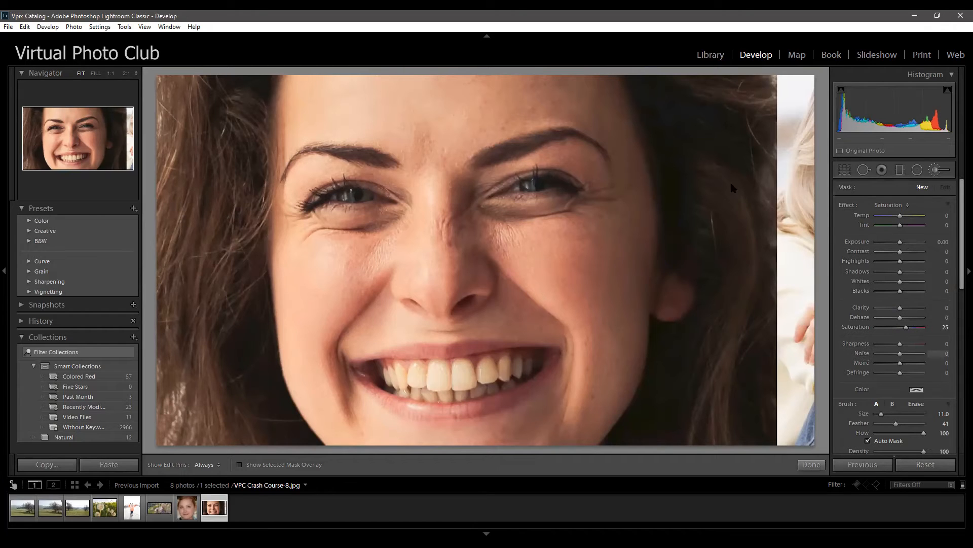
# Brush the Teeth Whitening effect over the teeth on the right half of the smile
pyautogui.click(528, 263)
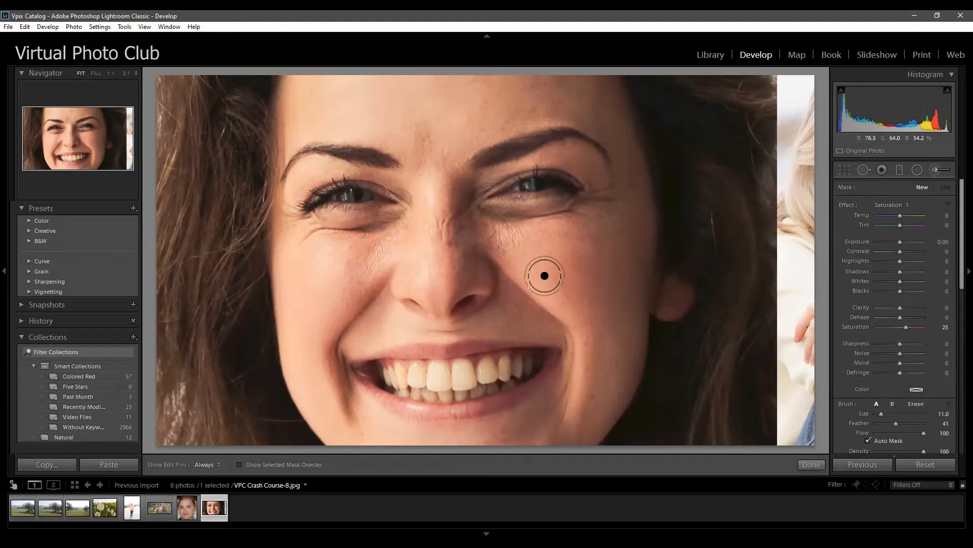
pyautogui.click(907, 206)
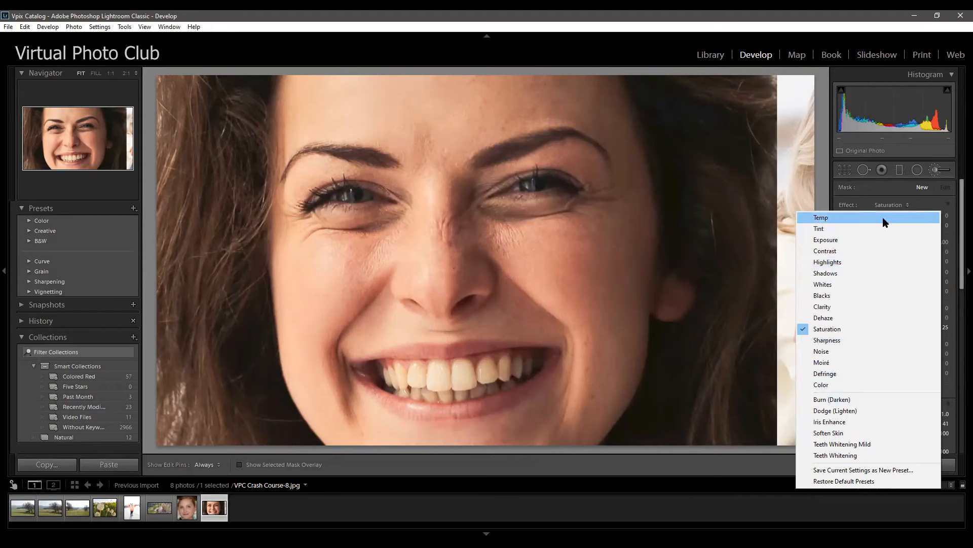
pyautogui.click(856, 455)
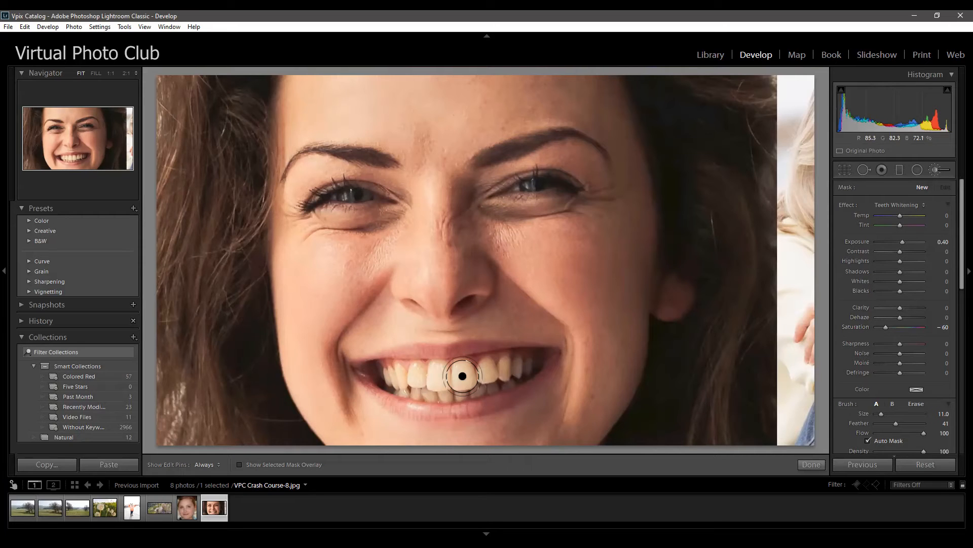
pyautogui.moveTo(463, 376)
pyautogui.mouseDown()
pyautogui.moveTo(522, 369)
pyautogui.moveTo(489, 372)
pyautogui.moveTo(499, 379)
pyautogui.moveTo(514, 373)
pyautogui.moveTo(457, 374)
pyautogui.mouseUp()
pyautogui.press('h')
pyautogui.press('h')
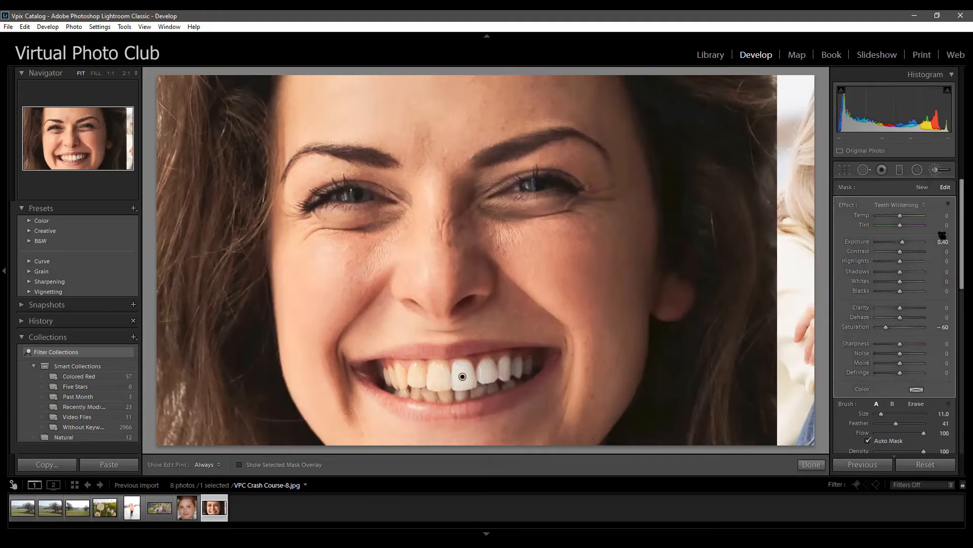
# Try the Soften Skin effect on the teeth mask and restore its Teeth Whitening effect
pyautogui.click(924, 207)
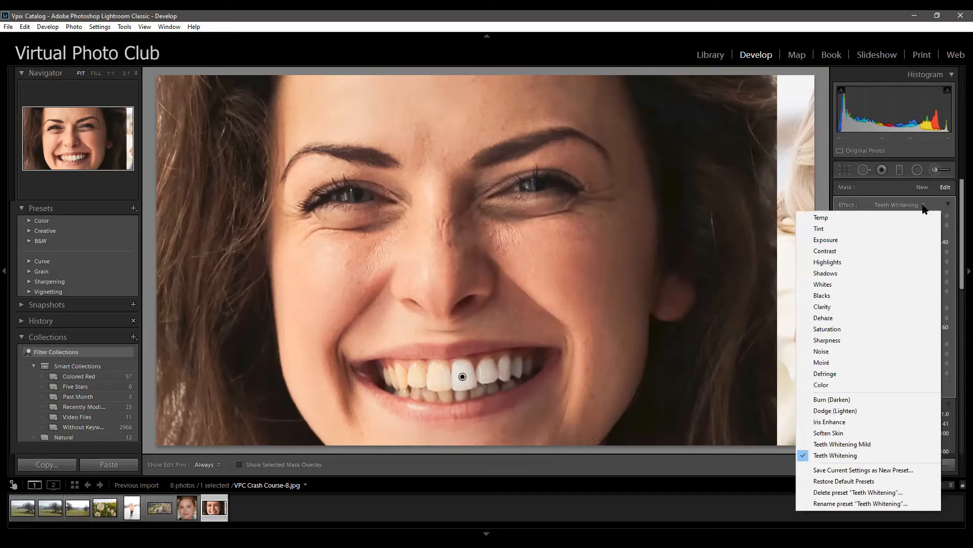
pyautogui.click(880, 436)
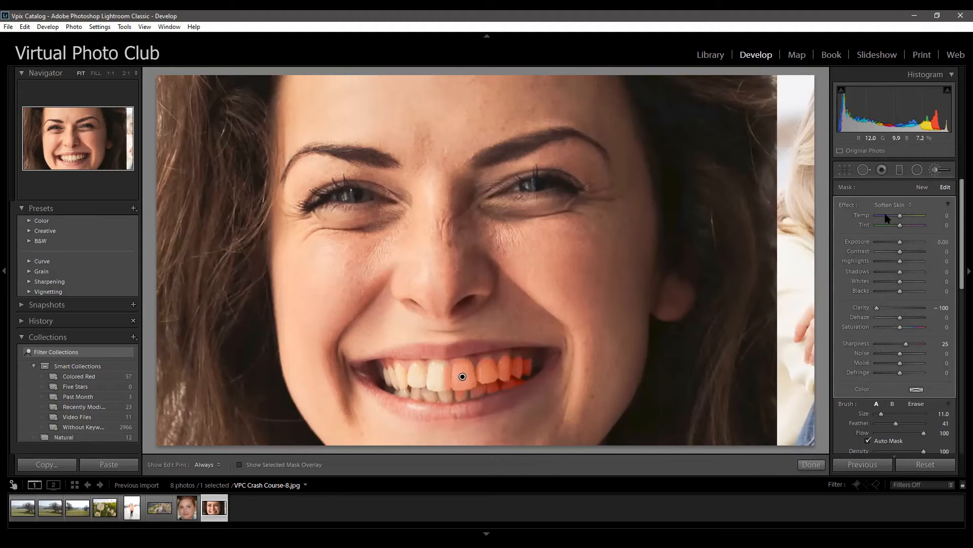
pyautogui.click(911, 206)
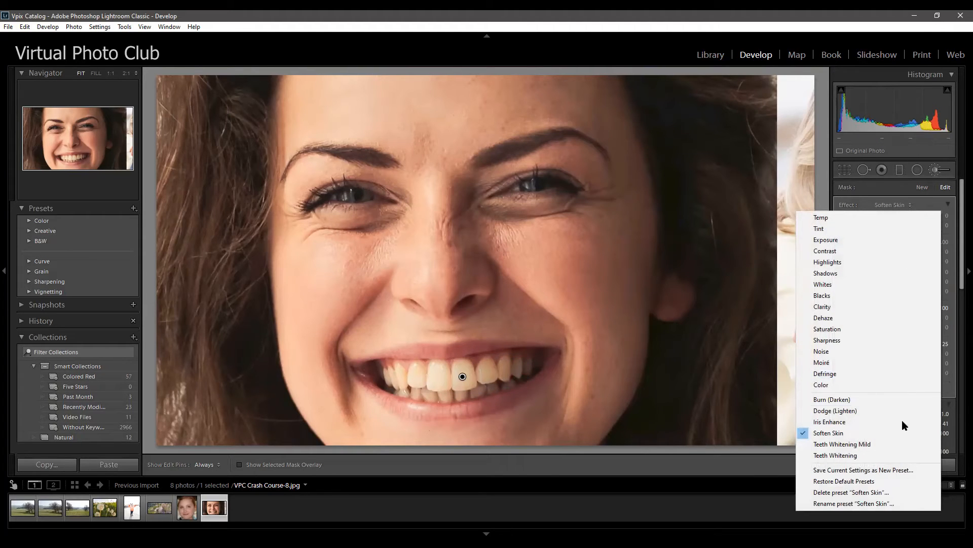
pyautogui.click(858, 456)
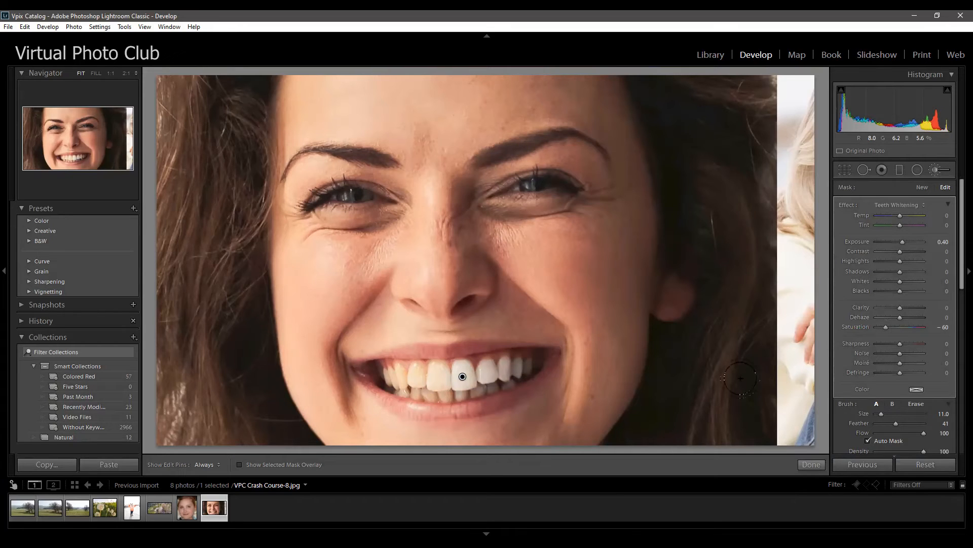
# Start a new brush mask with the Soften Skin effect and paint it over the forehead and the skin around the eyes
pyautogui.press('Return')
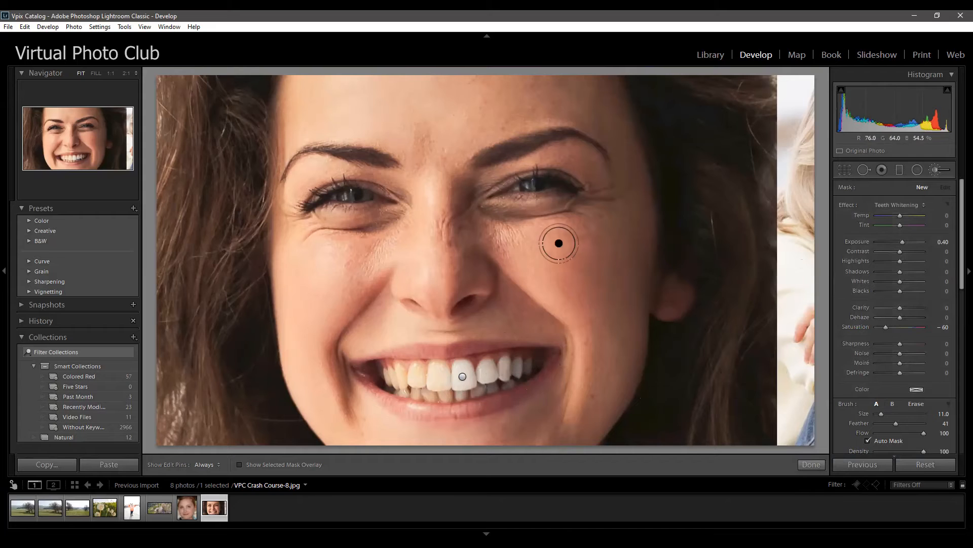
pyautogui.click(923, 205)
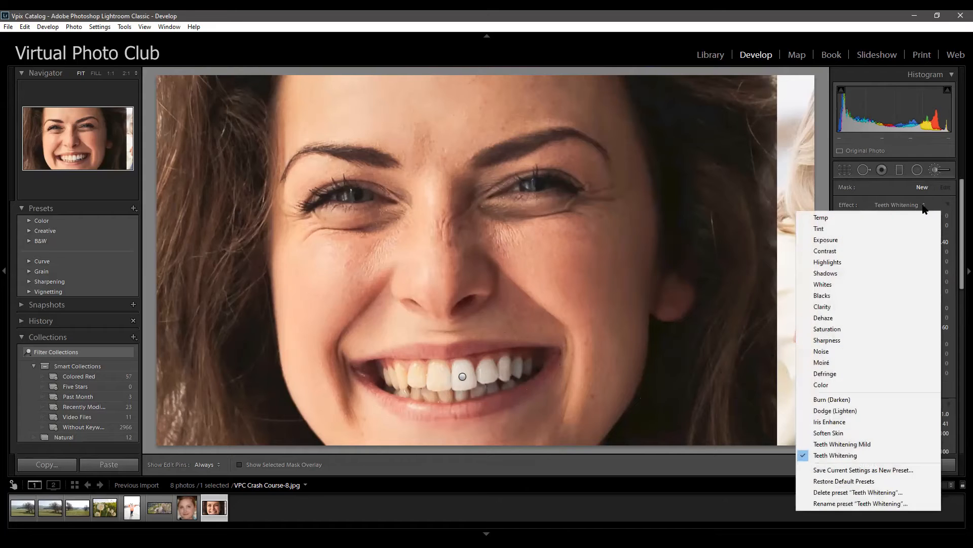
pyautogui.click(824, 434)
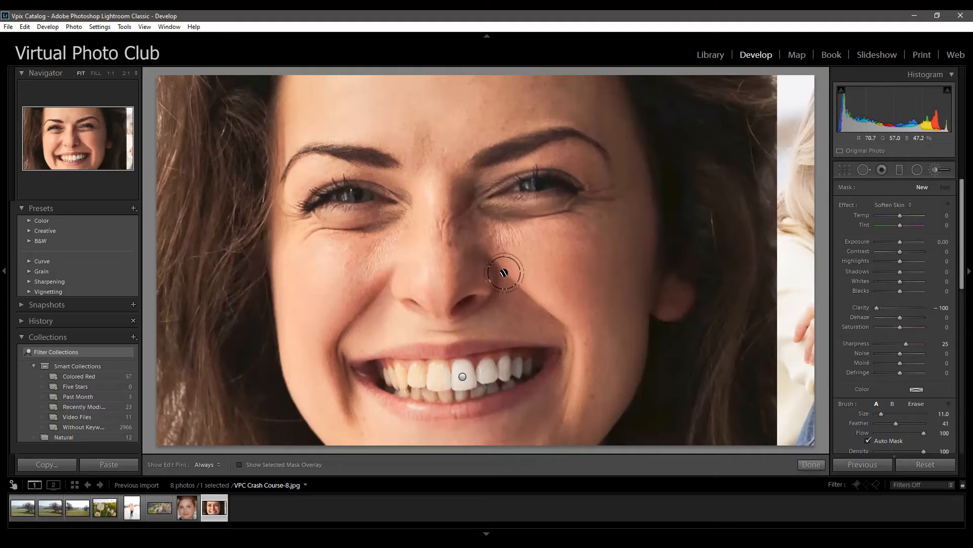
pyautogui.press('h')
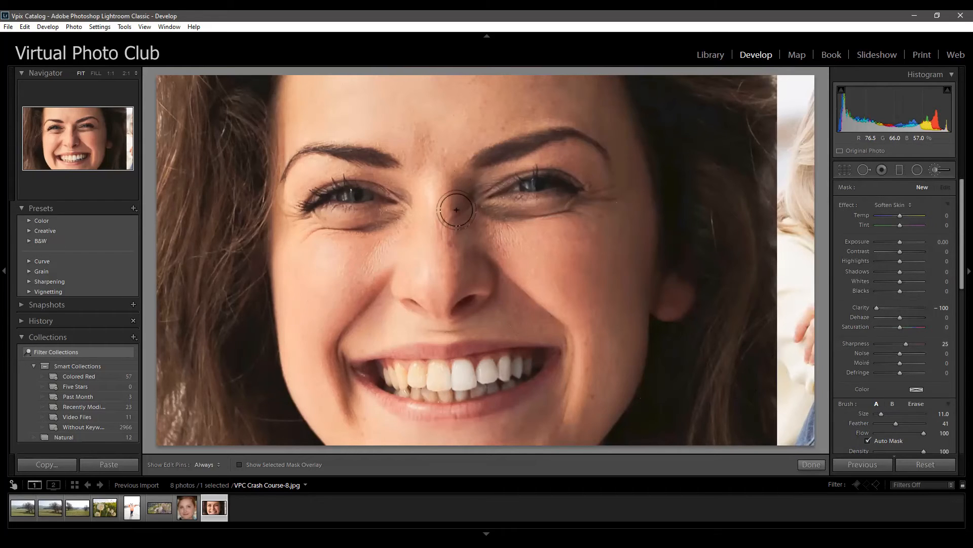
pyautogui.moveTo(430, 135)
pyautogui.mouseDown()
pyautogui.moveTo(431, 168)
pyautogui.moveTo(423, 163)
pyautogui.moveTo(432, 172)
pyautogui.moveTo(418, 183)
pyautogui.moveTo(517, 115)
pyautogui.moveTo(498, 113)
pyautogui.moveTo(558, 108)
pyautogui.moveTo(469, 99)
pyautogui.moveTo(587, 94)
pyautogui.moveTo(365, 88)
pyautogui.moveTo(360, 98)
pyautogui.moveTo(315, 106)
pyautogui.moveTo(464, 121)
pyautogui.moveTo(446, 170)
pyautogui.moveTo(432, 141)
pyautogui.moveTo(420, 156)
pyautogui.moveTo(443, 224)
pyautogui.moveTo(463, 244)
pyautogui.moveTo(449, 220)
pyautogui.moveTo(498, 241)
pyautogui.moveTo(464, 205)
pyautogui.moveTo(471, 183)
pyautogui.moveTo(465, 197)
pyautogui.moveTo(497, 167)
pyautogui.moveTo(483, 180)
pyautogui.moveTo(561, 152)
pyautogui.moveTo(582, 162)
pyautogui.moveTo(566, 149)
pyautogui.moveTo(591, 175)
pyautogui.moveTo(599, 221)
pyautogui.moveTo(355, 234)
pyautogui.mouseUp()
pyautogui.press('h')
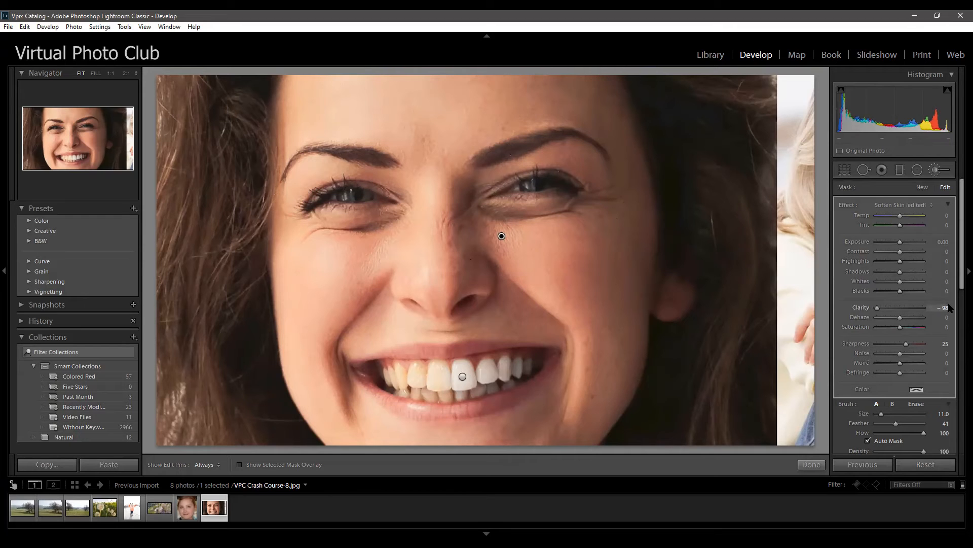
# Try a clarity of 100 on the skin mask and return its clarity to -100
pyautogui.write('100')
pyautogui.press('Return')
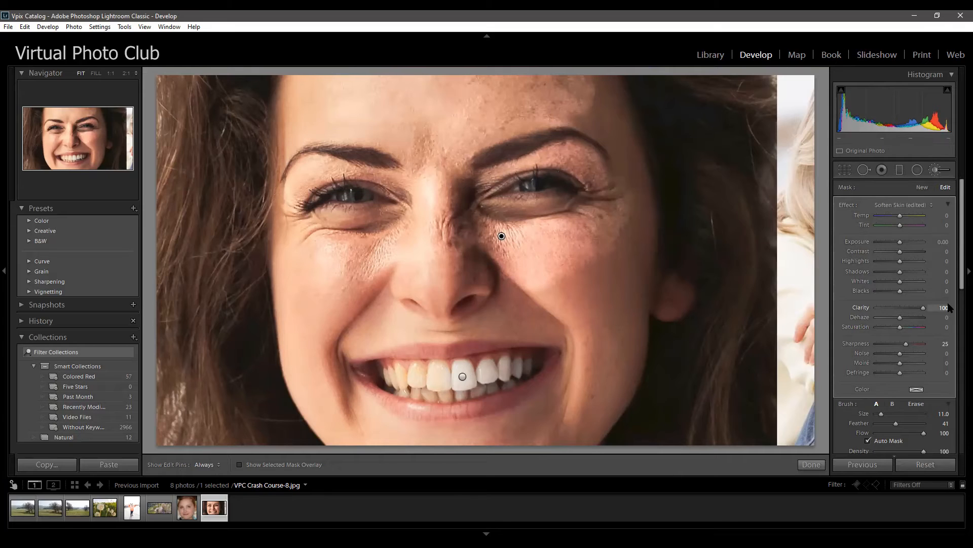
pyautogui.moveTo(897, 313); pyautogui.dragTo(867, 311)
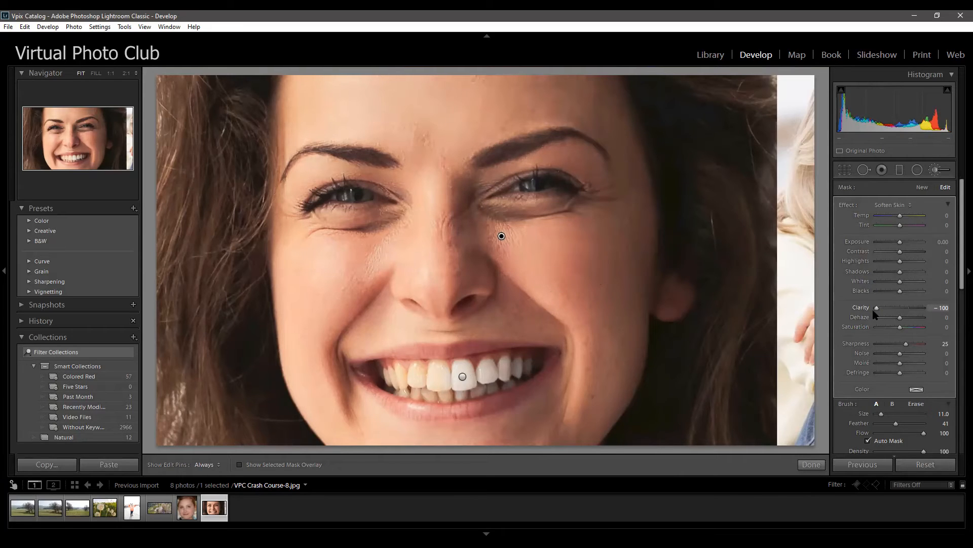
# Extend the skin softening over the lower cheek beside the mouth, and undo the reset of the brush edits
pyautogui.press('h')
pyautogui.moveTo(588, 408)
pyautogui.mouseDown()
pyautogui.moveTo(339, 381)
pyautogui.moveTo(339, 411)
pyautogui.moveTo(337, 313)
pyautogui.moveTo(359, 310)
pyautogui.moveTo(343, 329)
pyautogui.moveTo(373, 284)
pyautogui.moveTo(331, 366)
pyautogui.moveTo(341, 397)
pyautogui.moveTo(362, 338)
pyautogui.moveTo(502, 325)
pyautogui.moveTo(446, 332)
pyautogui.moveTo(444, 297)
pyautogui.moveTo(405, 291)
pyautogui.moveTo(403, 250)
pyautogui.moveTo(440, 239)
pyautogui.moveTo(448, 219)
pyautogui.moveTo(512, 297)
pyautogui.moveTo(554, 304)
pyautogui.moveTo(614, 287)
pyautogui.moveTo(588, 363)
pyautogui.moveTo(502, 418)
pyautogui.moveTo(434, 421)
pyautogui.moveTo(508, 422)
pyautogui.moveTo(404, 434)
pyautogui.moveTo(539, 319)
pyautogui.mouseUp()
pyautogui.press('h')
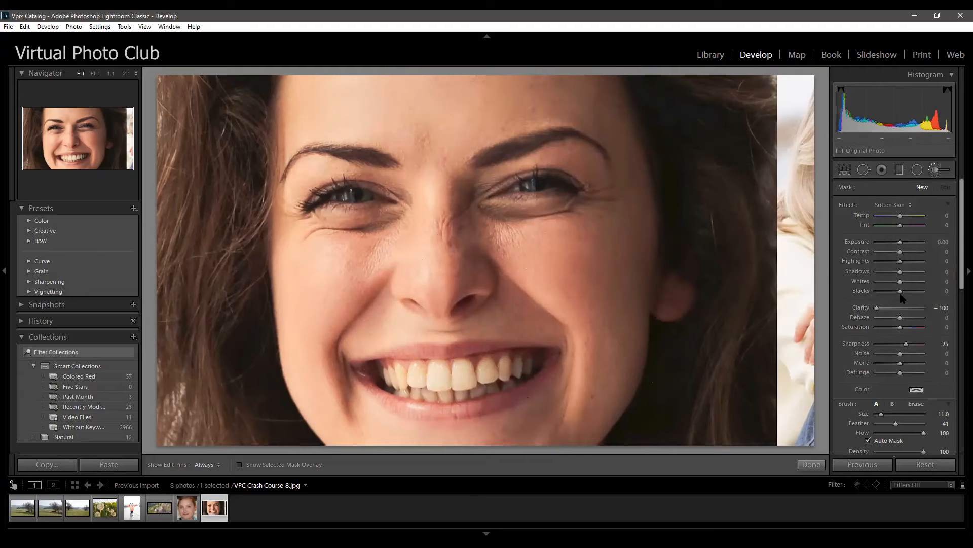
pyautogui.hotkey('ctrl', 'z')
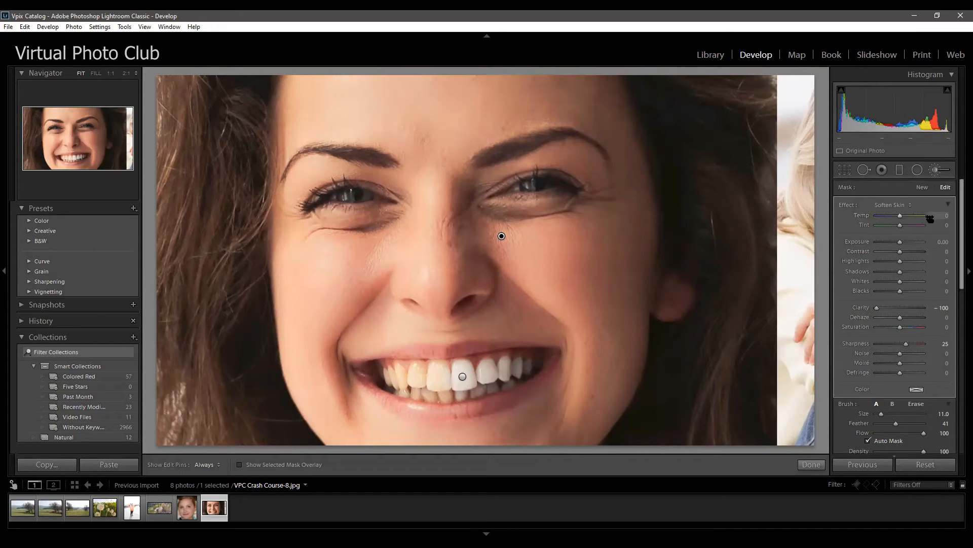
# Switch the skin mask to the Iris Enhance effect and delete that mask
pyautogui.click(911, 205)
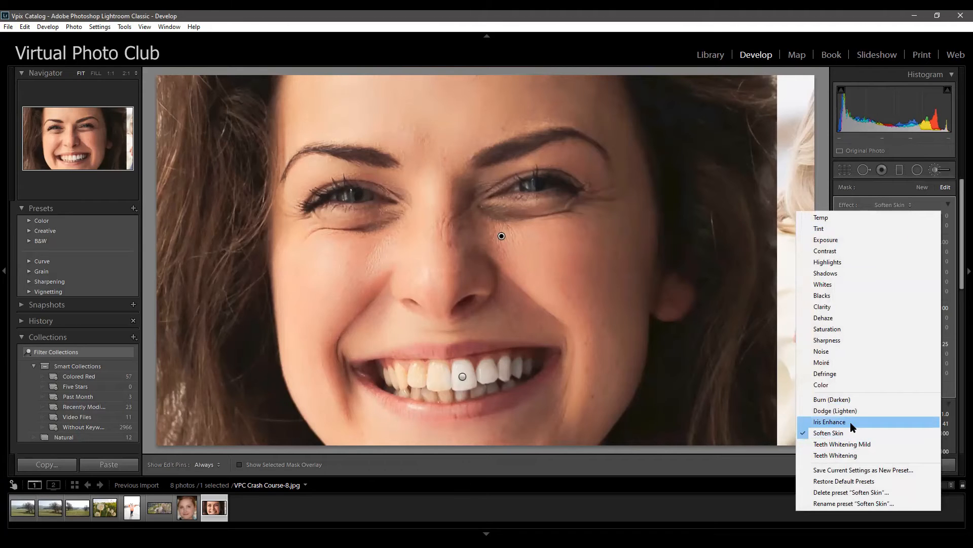
pyautogui.press('Escape')
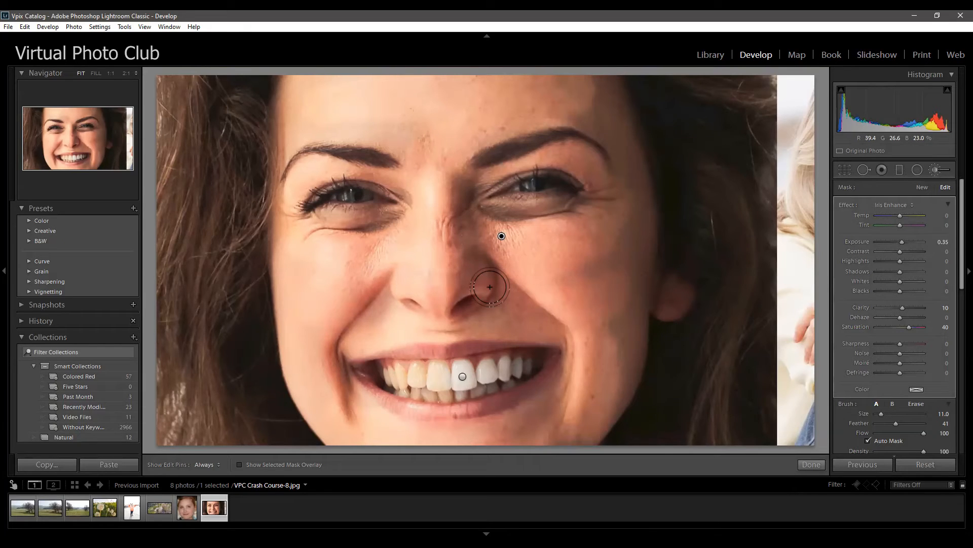
pyautogui.press('Delete')
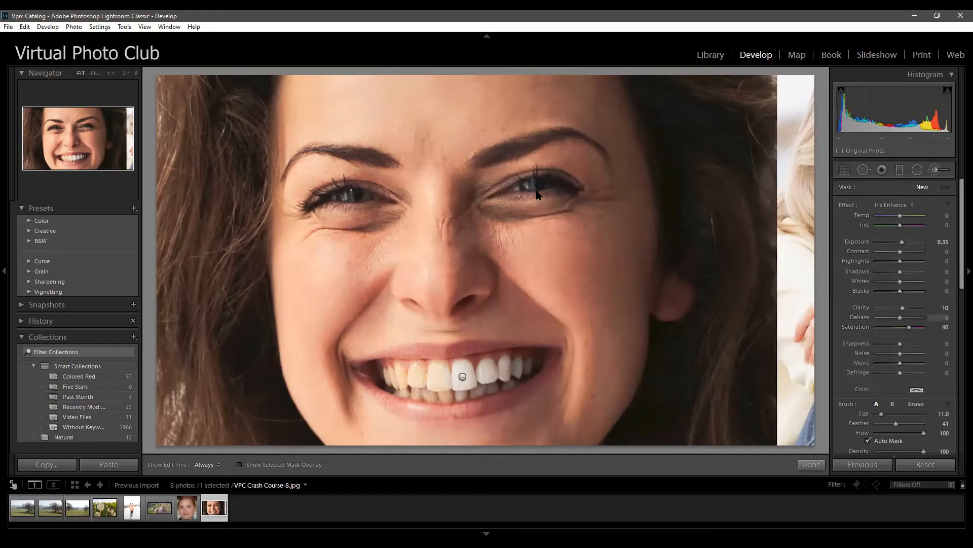
# Enlarge the view to 2:1 on the eyes and brush the Iris Enhance effect over both irises
pyautogui.click(126, 73)
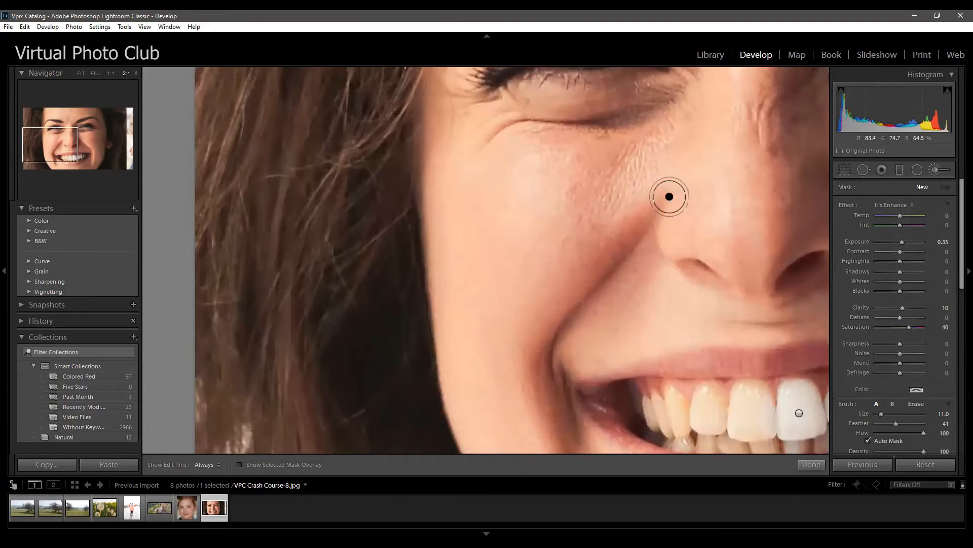
pyautogui.click(84, 128)
pyautogui.click(54, 131)
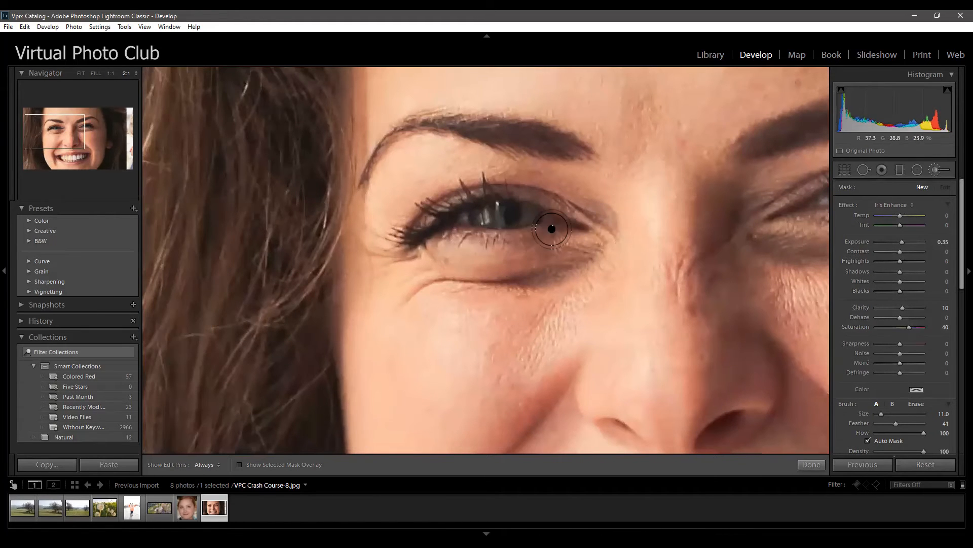
pyautogui.click(512, 218)
pyautogui.moveTo(512, 215); pyautogui.dragTo(332, 239)
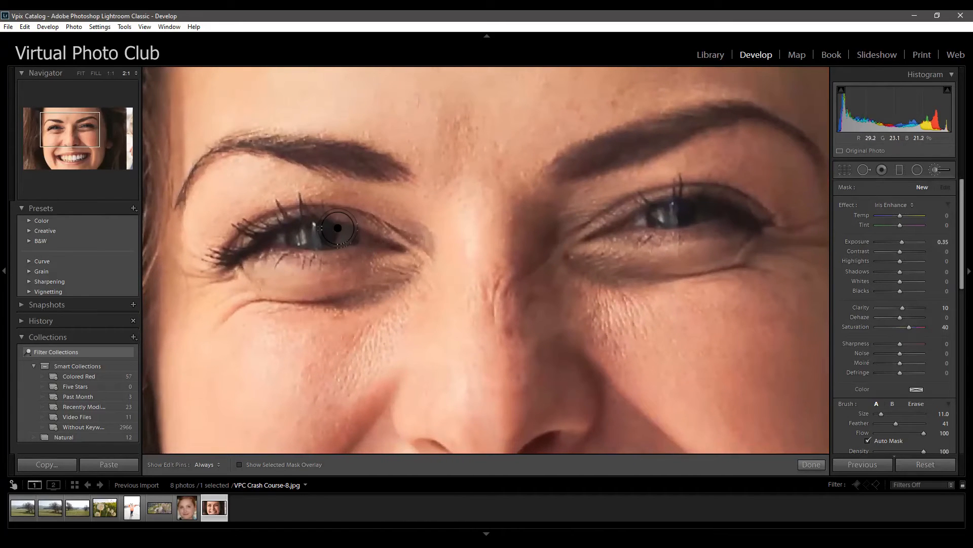
pyautogui.press('h')
pyautogui.click(299, 236)
pyautogui.moveTo(645, 227); pyautogui.dragTo(656, 213)
pyautogui.press('h')
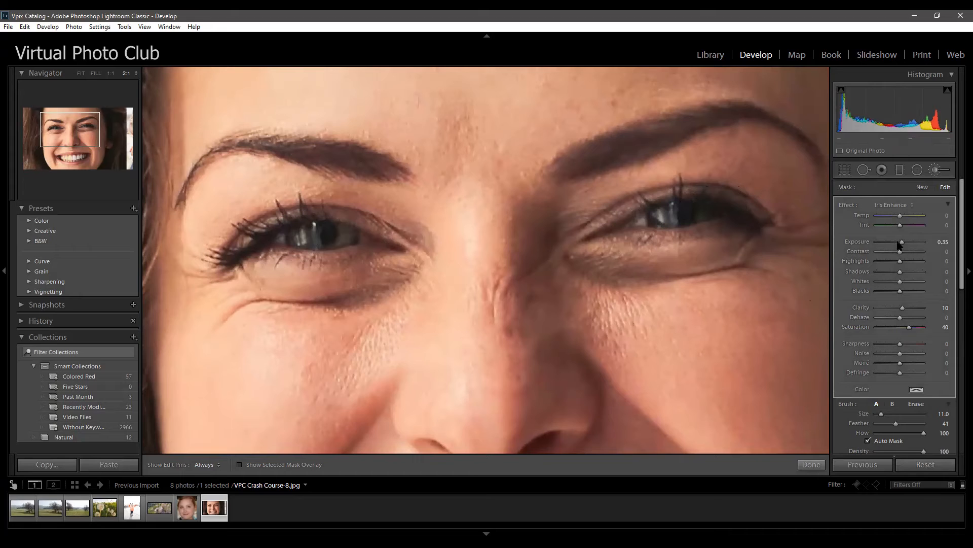
# Raise the iris mask's exposure to 4.00, and settle on exposure 2.17 and saturation 65
pyautogui.hotkey('shift', '=')
pyautogui.hotkey('shift', '=')
pyautogui.hotkey('shift', '=')
pyautogui.hotkey('shift', '=')
pyautogui.hotkey('shift', '=')
pyautogui.hotkey('shift', '=')
pyautogui.hotkey('shift', '=')
pyautogui.hotkey('shift', '=')
pyautogui.hotkey('shift', '=')
pyautogui.hotkey('shift', '=')
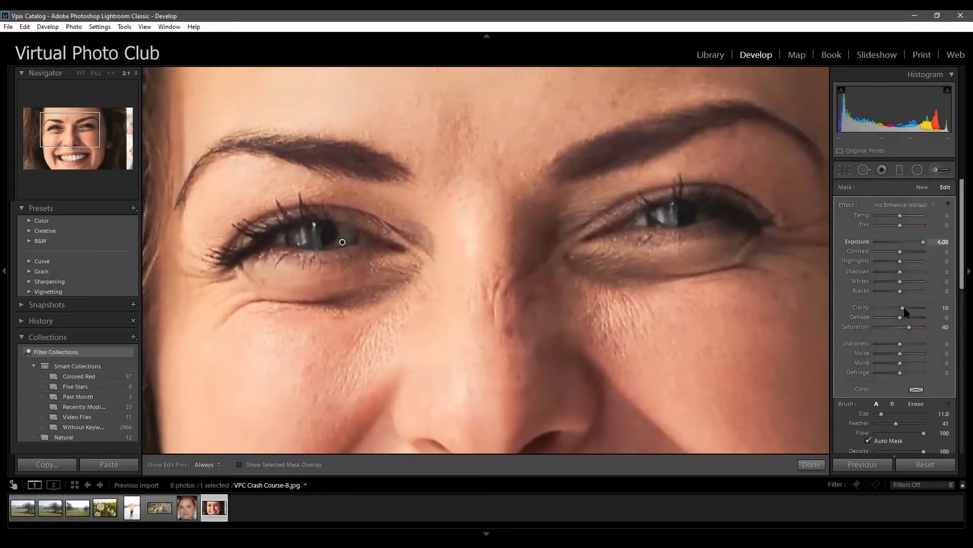
pyautogui.click(913, 244)
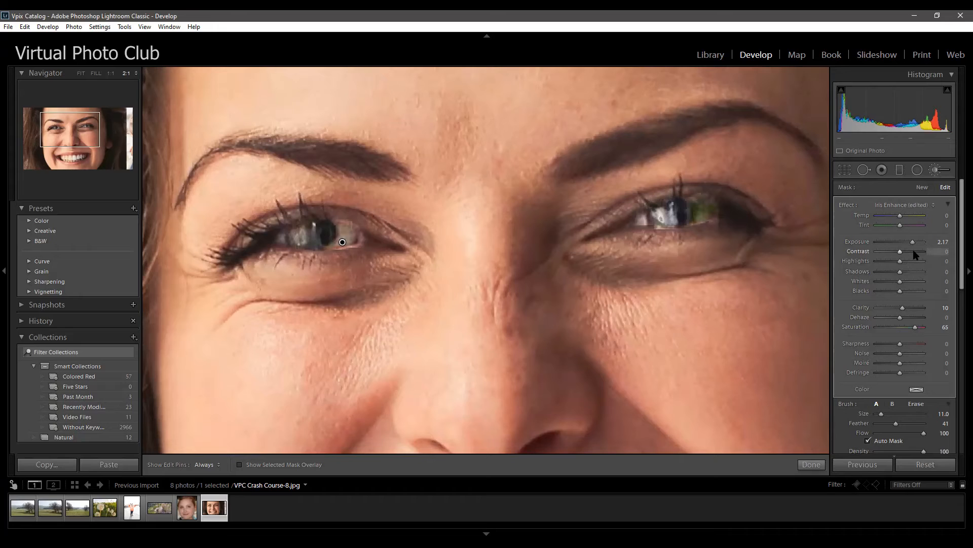
# Reset all edits on the portrait and return to the fitted view
pyautogui.click(933, 207)
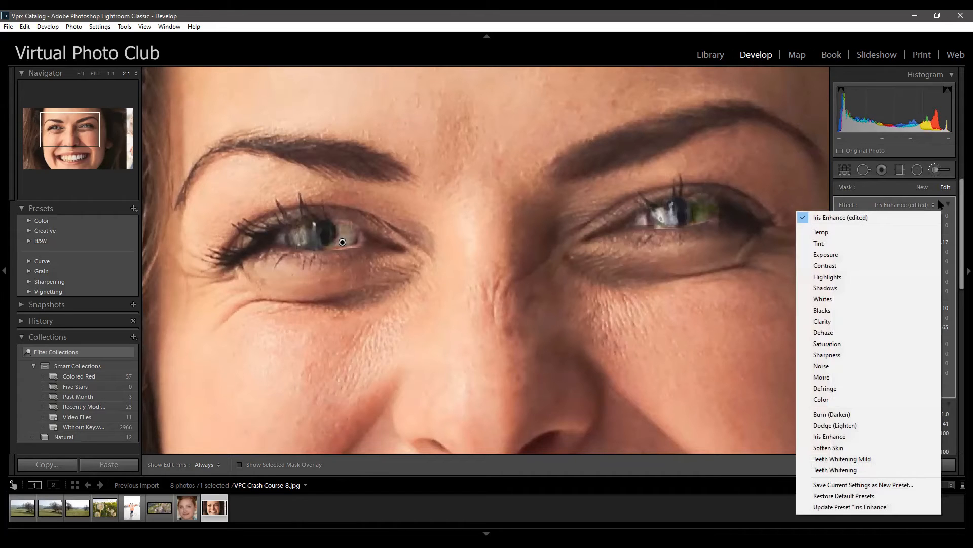
pyautogui.click(896, 194)
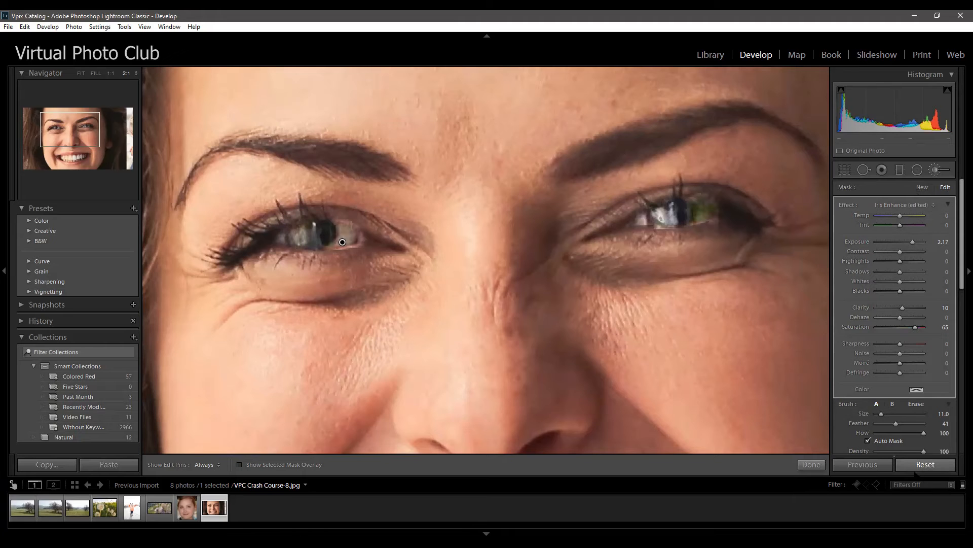
pyautogui.press('Delete')
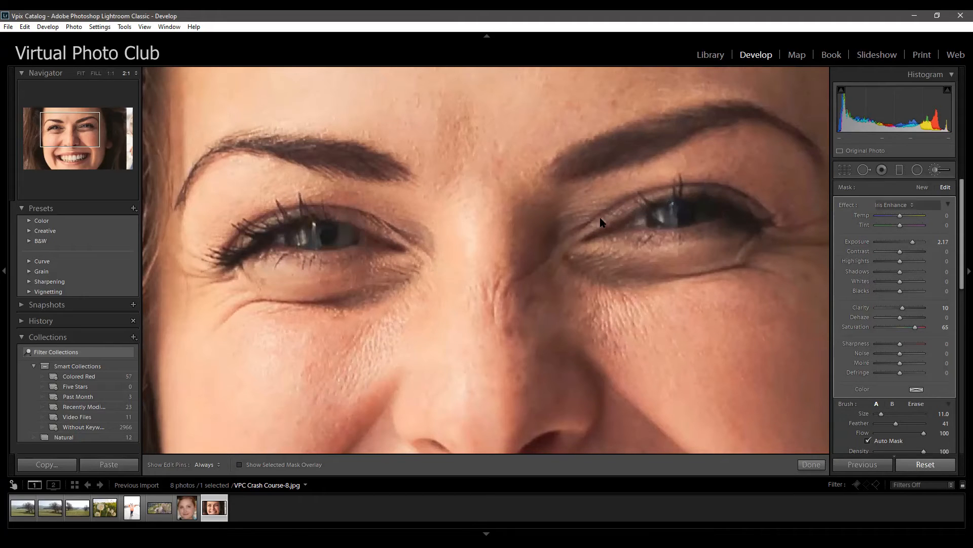
pyautogui.press('z')
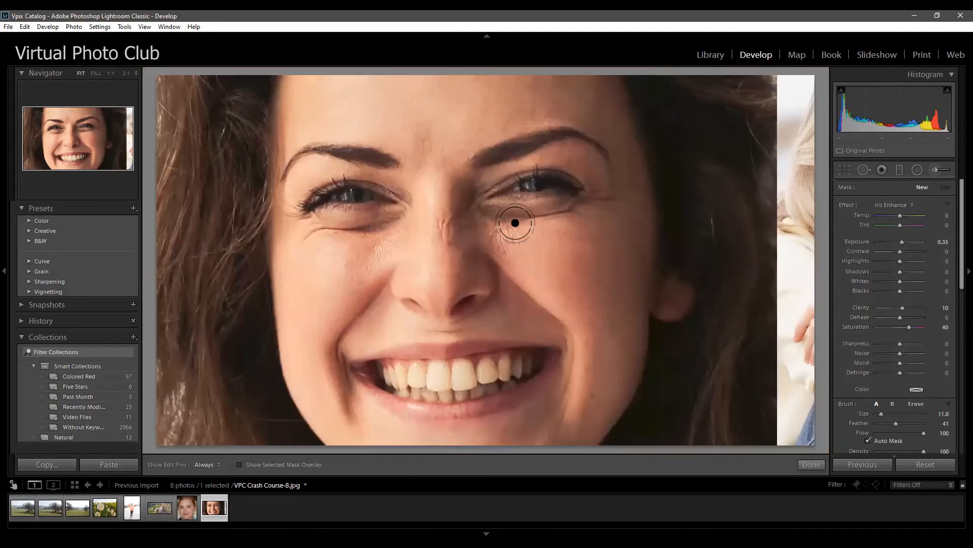
# Reopen the Adjustment Brush with the Exposure effect at 2.00 and paint over the right cheek, temple and forehead
pyautogui.click(935, 172)
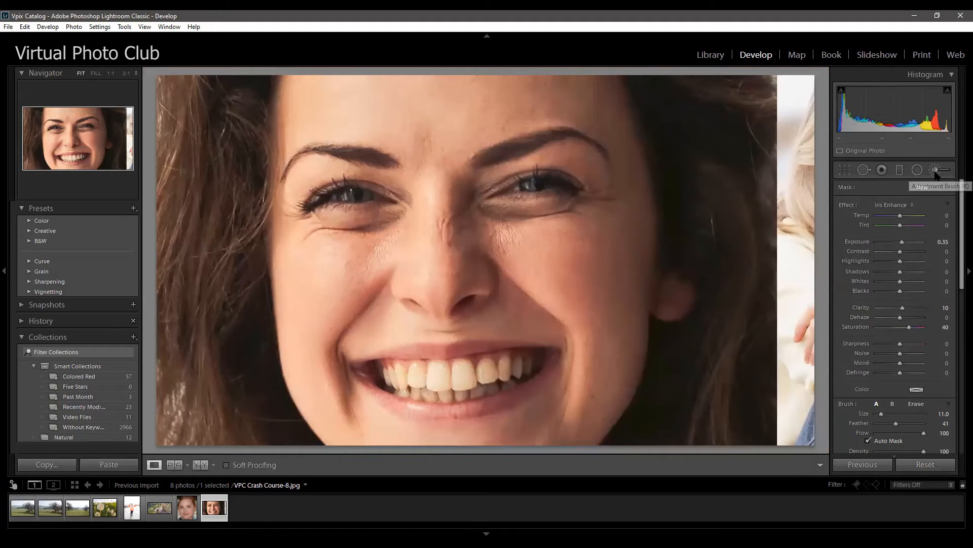
pyautogui.click(935, 171)
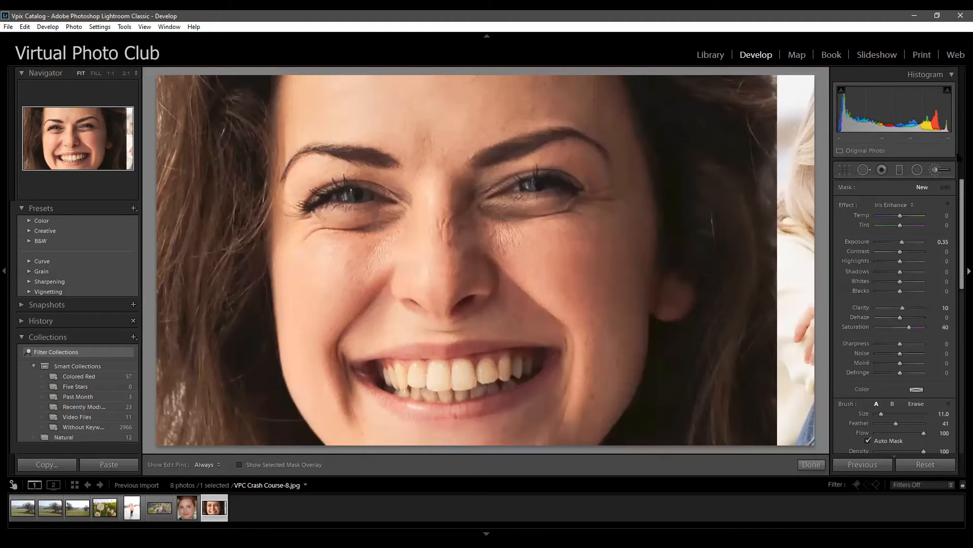
pyautogui.click(912, 206)
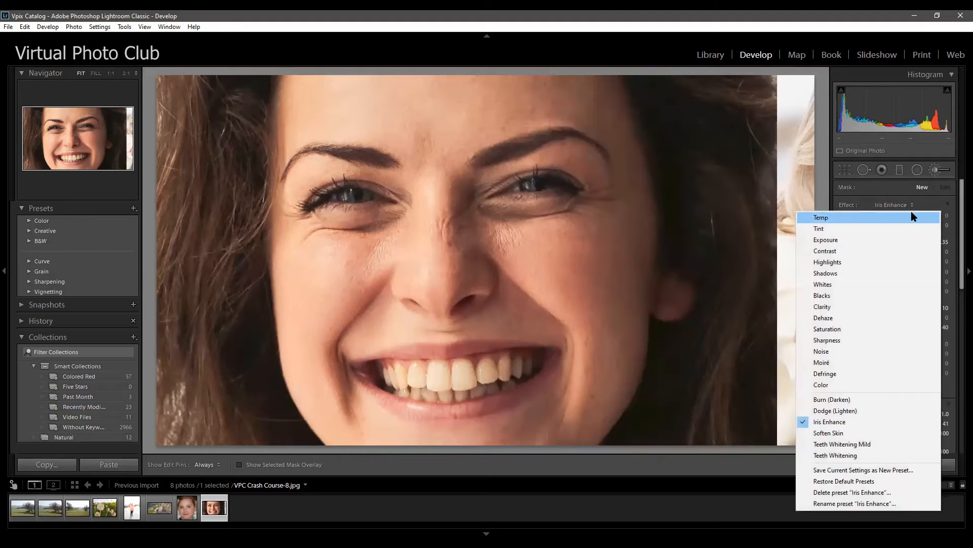
pyautogui.click(863, 240)
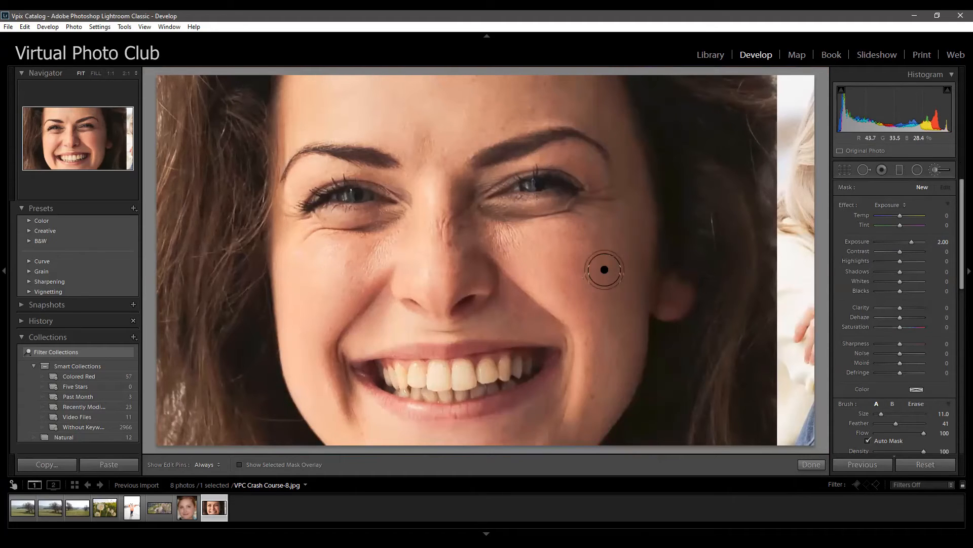
pyautogui.moveTo(600, 312)
pyautogui.mouseDown()
pyautogui.moveTo(603, 258)
pyautogui.moveTo(627, 294)
pyautogui.moveTo(598, 278)
pyautogui.moveTo(560, 301)
pyautogui.moveTo(572, 278)
pyautogui.moveTo(610, 265)
pyautogui.moveTo(632, 226)
pyautogui.moveTo(632, 176)
pyautogui.moveTo(617, 134)
pyautogui.moveTo(524, 103)
pyautogui.moveTo(503, 113)
pyautogui.moveTo(530, 109)
pyautogui.moveTo(504, 115)
pyautogui.moveTo(532, 107)
pyautogui.moveTo(496, 119)
pyautogui.moveTo(512, 124)
pyautogui.moveTo(539, 120)
pyautogui.mouseUp()
pyautogui.press('h')
pyautogui.press('h')
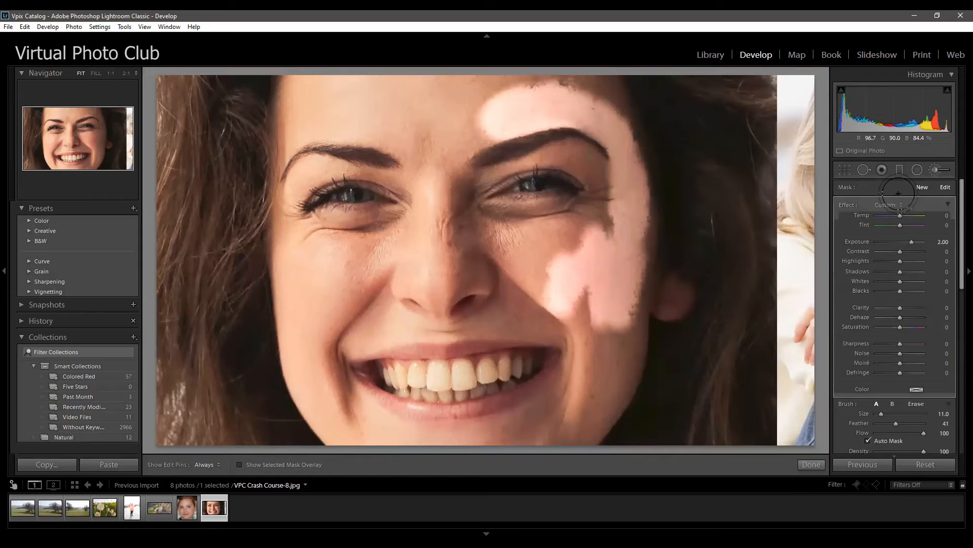
# Reset the close-up portrait's edits and open the Quick Collection photo of the woman in the black dress for developing
pyautogui.click(927, 468)
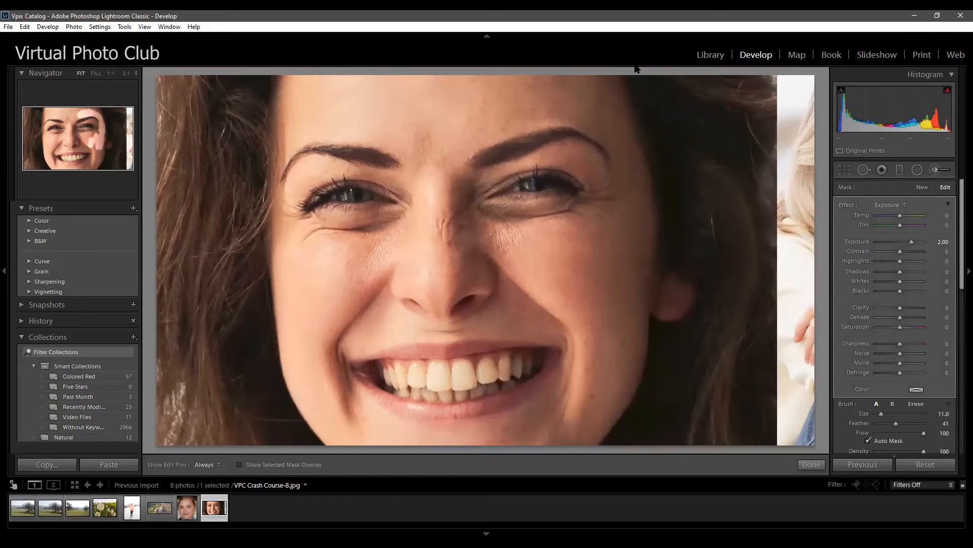
pyautogui.click(714, 57)
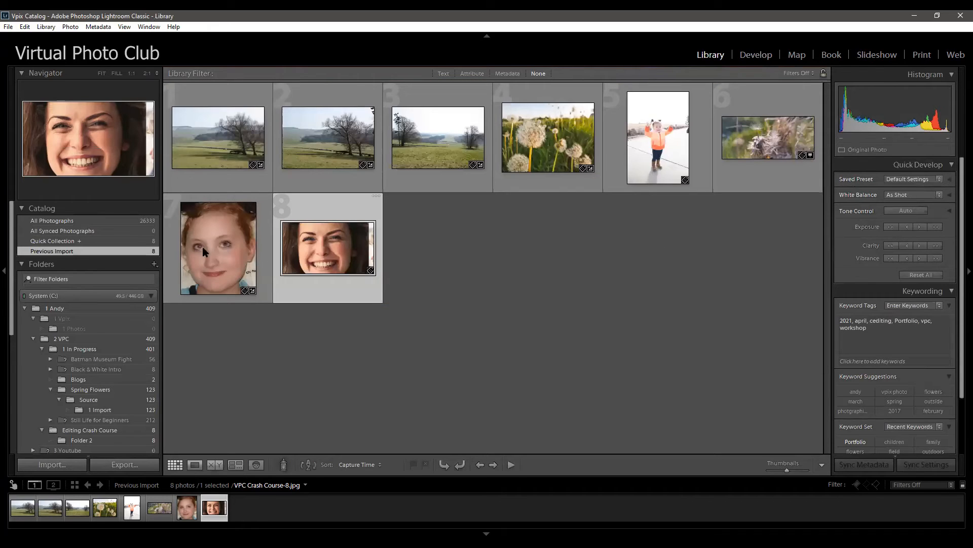
pyautogui.click(106, 241)
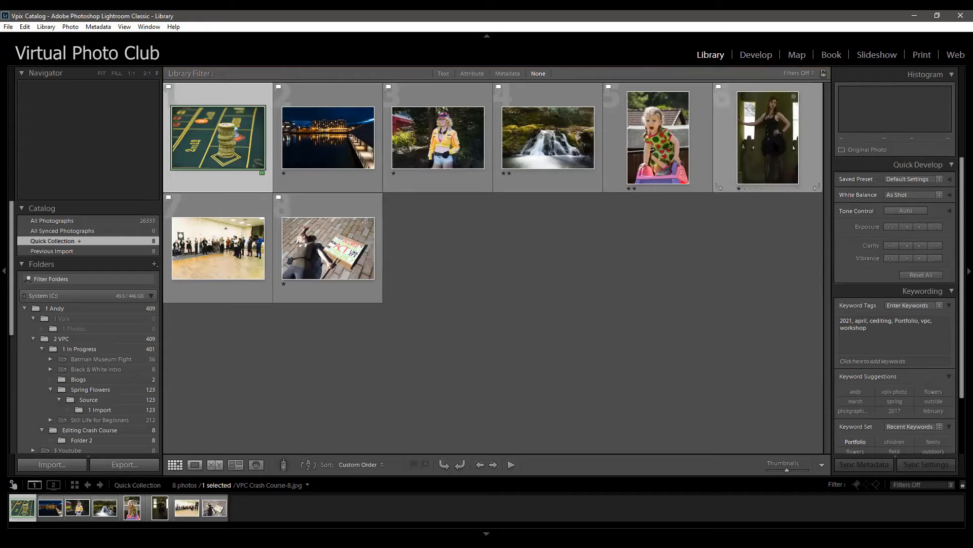
pyautogui.click(735, 87)
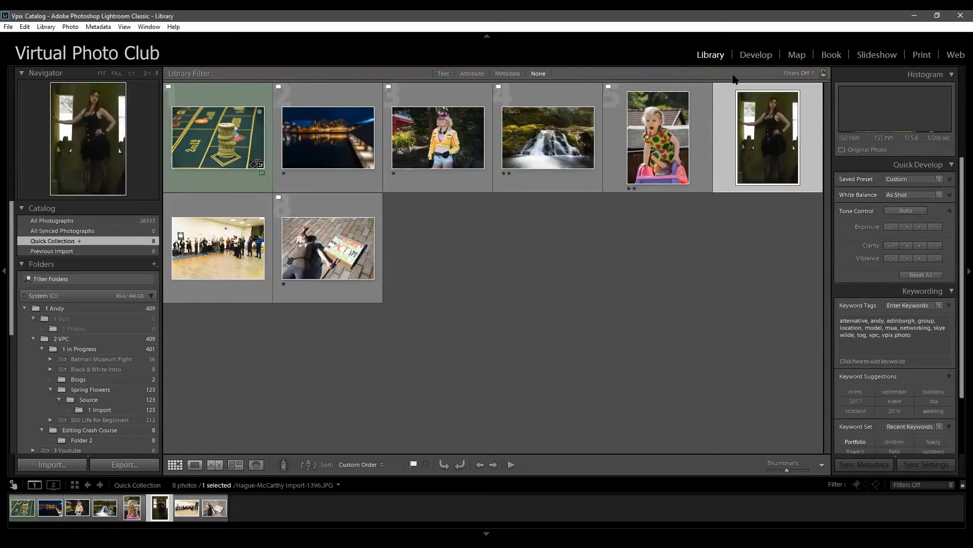
pyautogui.click(764, 64)
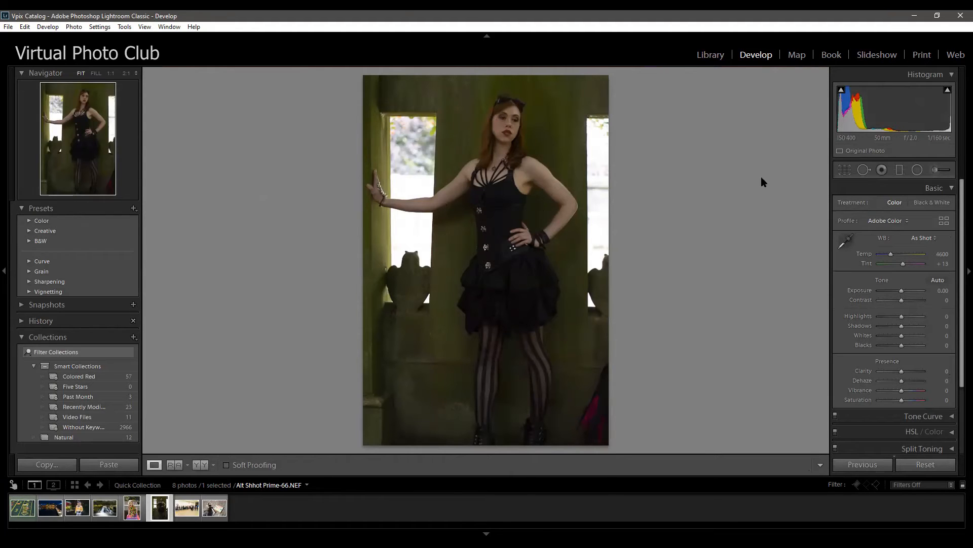
# Try lowering the whole photo's Highlights to −100, and reset the slider to its default
pyautogui.click(936, 171)
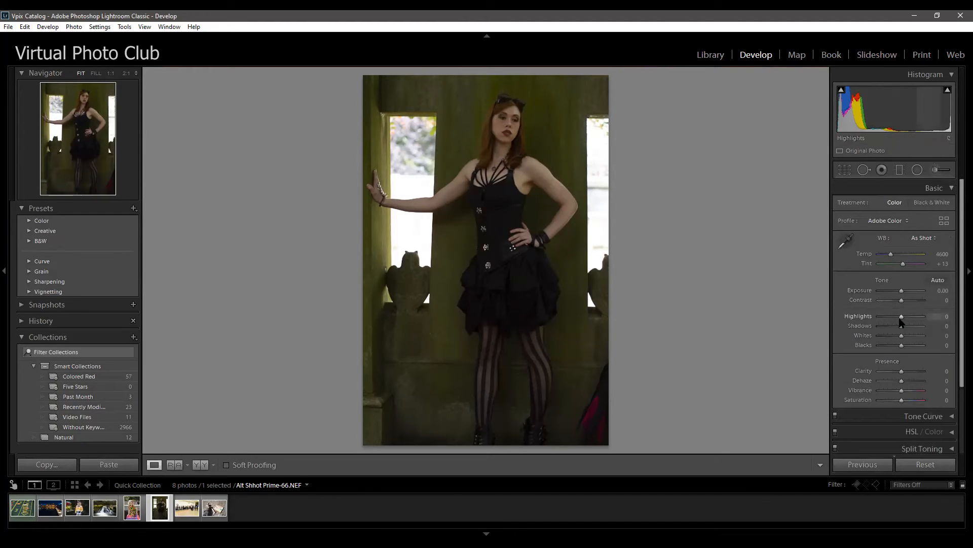
pyautogui.moveTo(901, 317); pyautogui.dragTo(873, 318)
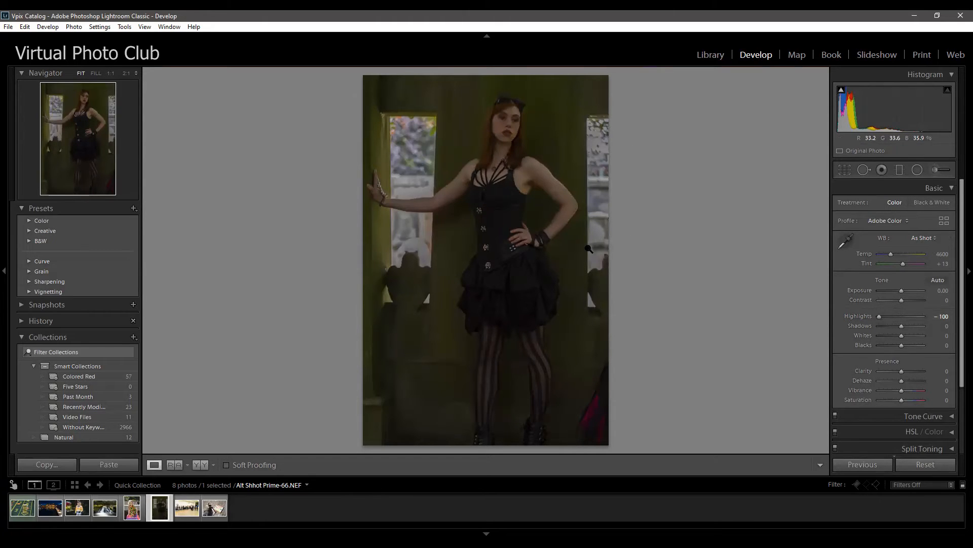
pyautogui.doubleClick(859, 320)
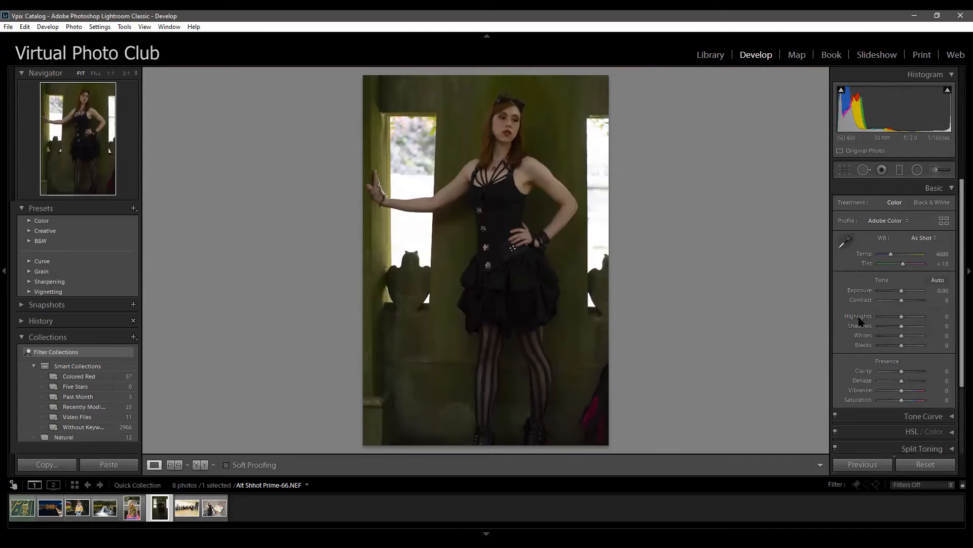
# Brush an Adjustment Brush mask with exposure 2.00 and Auto Mask over the bright window on the photo's right edge
pyautogui.click(937, 171)
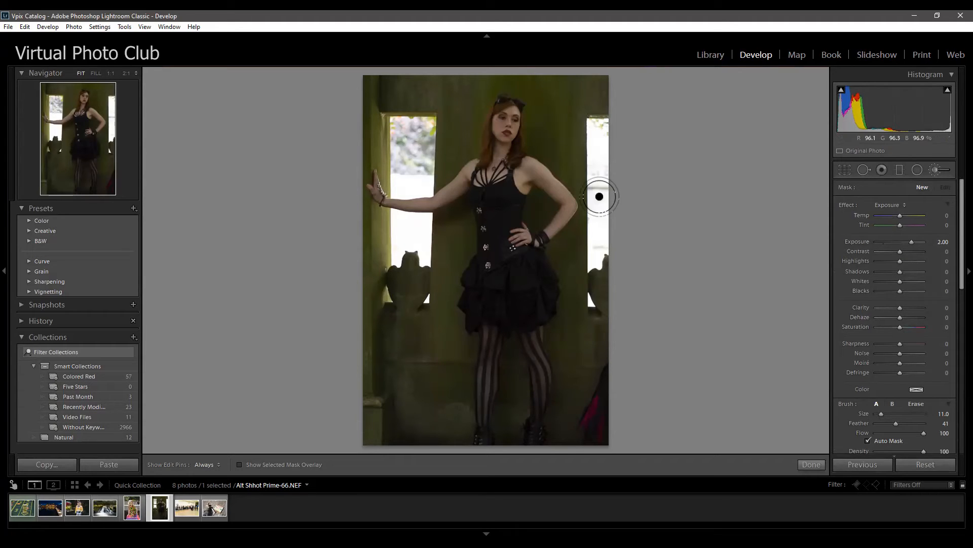
pyautogui.moveTo(601, 216)
pyautogui.mouseDown()
pyautogui.moveTo(602, 127)
pyautogui.moveTo(601, 259)
pyautogui.moveTo(602, 126)
pyautogui.moveTo(600, 250)
pyautogui.mouseUp()
pyautogui.press('h')
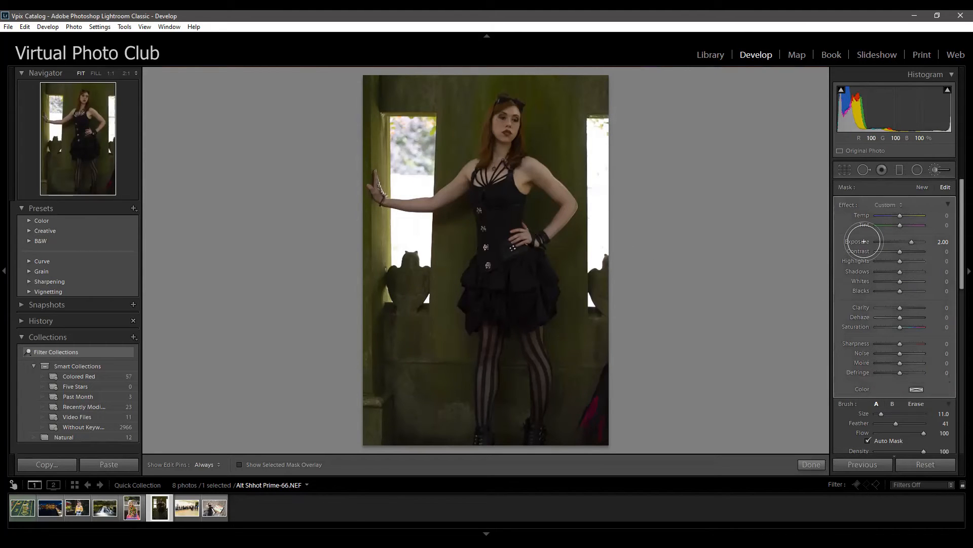
# Reset the right window mask's exposure and lower it to −4.00
pyautogui.doubleClick(865, 246)
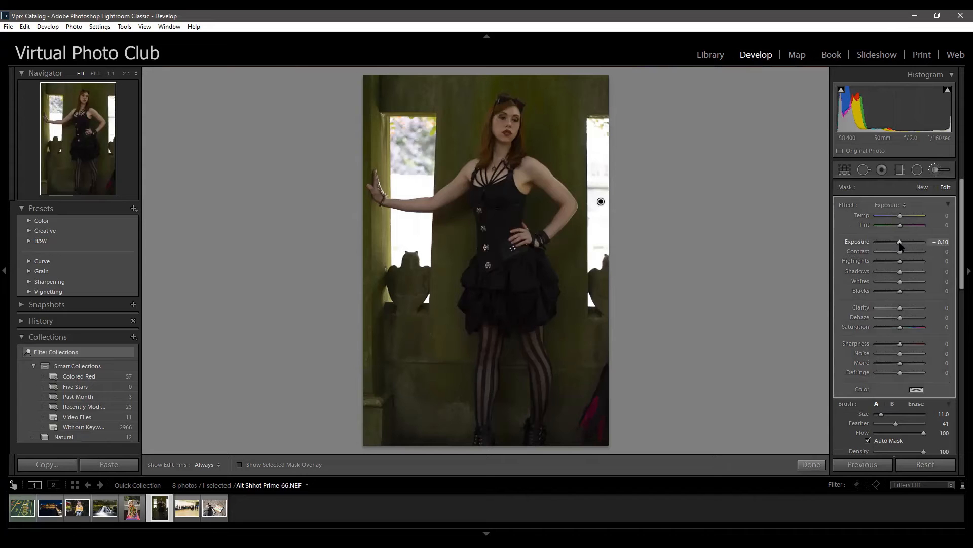
pyautogui.press('Down')
pyautogui.press('Down')
pyautogui.press('Down')
pyautogui.press('Down')
pyautogui.press('Down')
pyautogui.press('Down')
pyautogui.press('Down')
pyautogui.press('Down')
pyautogui.press('Down')
pyautogui.press('Down')
pyautogui.press('Down')
pyautogui.press('Down')
pyautogui.press('Down')
pyautogui.press('Down')
pyautogui.press('Down')
pyautogui.press('Down')
pyautogui.press('Down')
pyautogui.press('Down')
pyautogui.press('Down')
pyautogui.press('Down')
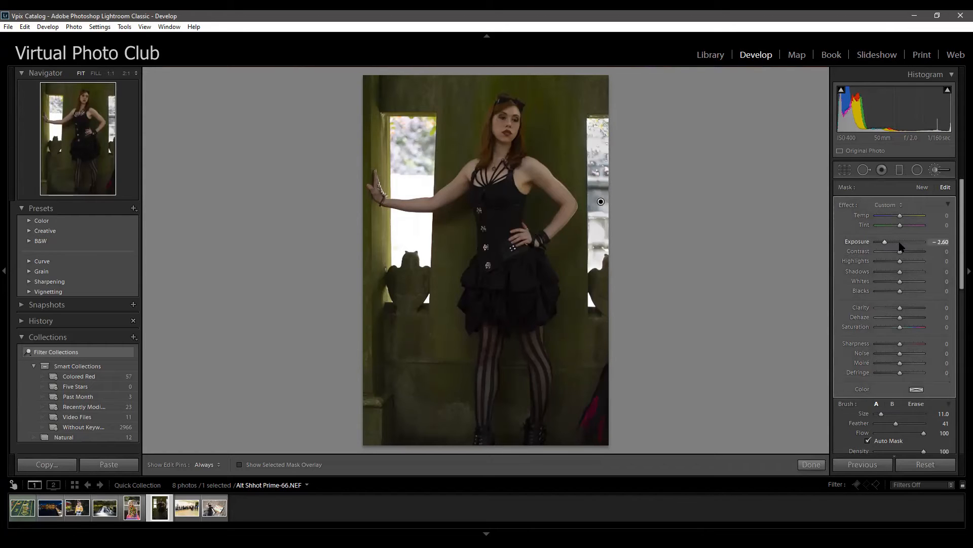
pyautogui.press('Down')
pyautogui.press('Down')
pyautogui.press('Down')
pyautogui.press('Down')
pyautogui.press('Down')
pyautogui.press('Down')
pyautogui.press('Down')
pyautogui.press('Down')
pyautogui.press('Down')
pyautogui.press('Down')
pyautogui.press('Down')
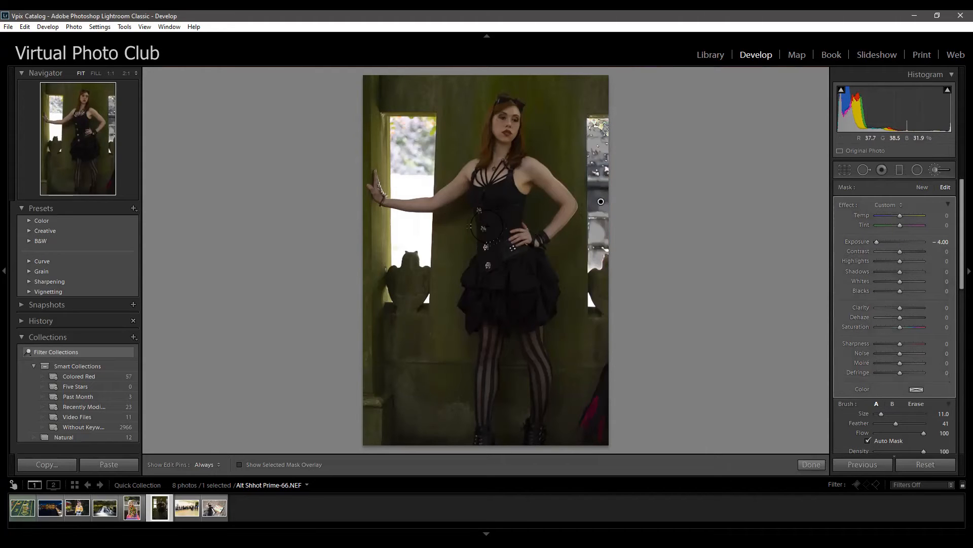
# Try extending the dark mask over the left window with Auto Mask turned off, and undo the strokes
pyautogui.press('h')
pyautogui.moveTo(411, 165)
pyautogui.mouseDown()
pyautogui.moveTo(409, 144)
pyautogui.moveTo(418, 139)
pyautogui.moveTo(406, 135)
pyautogui.moveTo(411, 185)
pyautogui.moveTo(414, 171)
pyautogui.mouseUp()
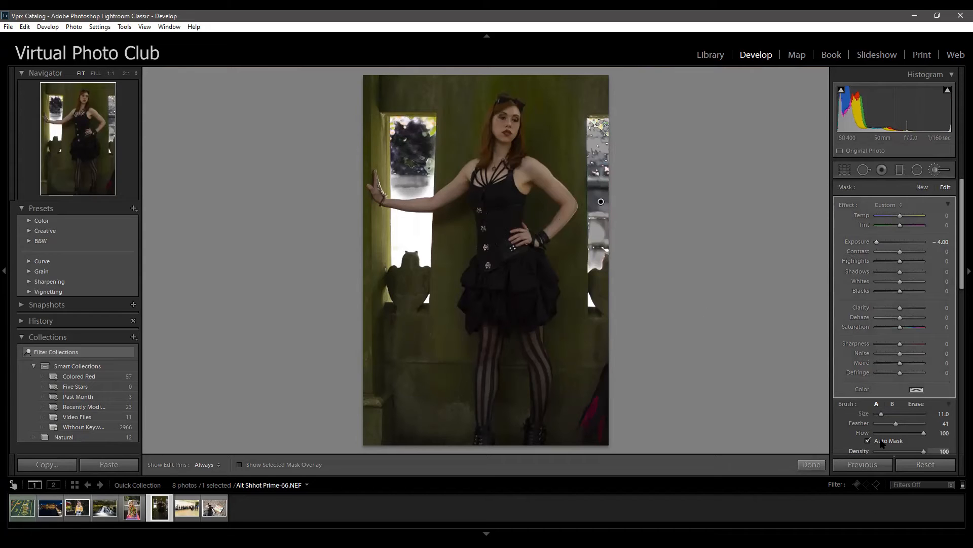
pyautogui.click(869, 441)
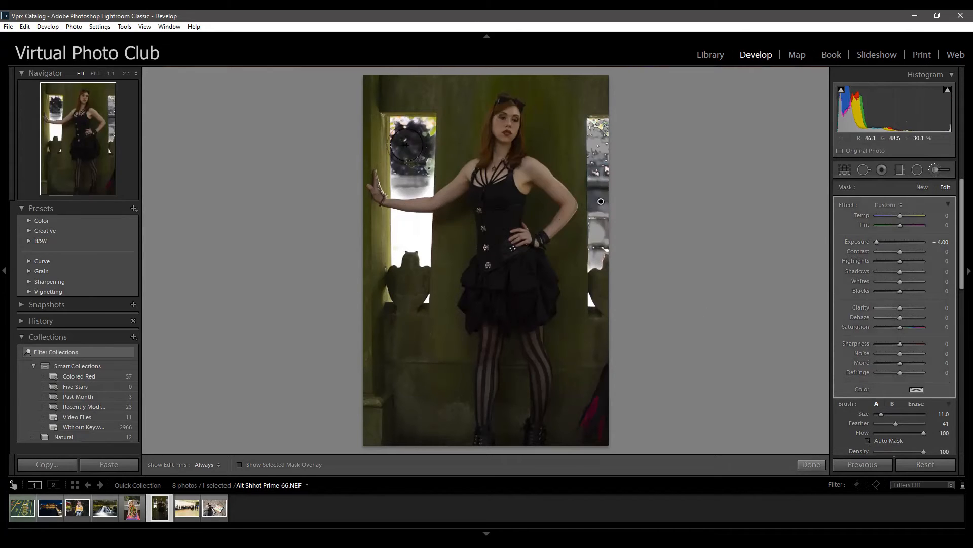
pyautogui.moveTo(410, 151)
pyautogui.mouseDown()
pyautogui.moveTo(415, 127)
pyautogui.moveTo(407, 250)
pyautogui.moveTo(416, 130)
pyautogui.moveTo(410, 232)
pyautogui.moveTo(417, 157)
pyautogui.mouseUp()
pyautogui.press(']')
pyautogui.press('h')
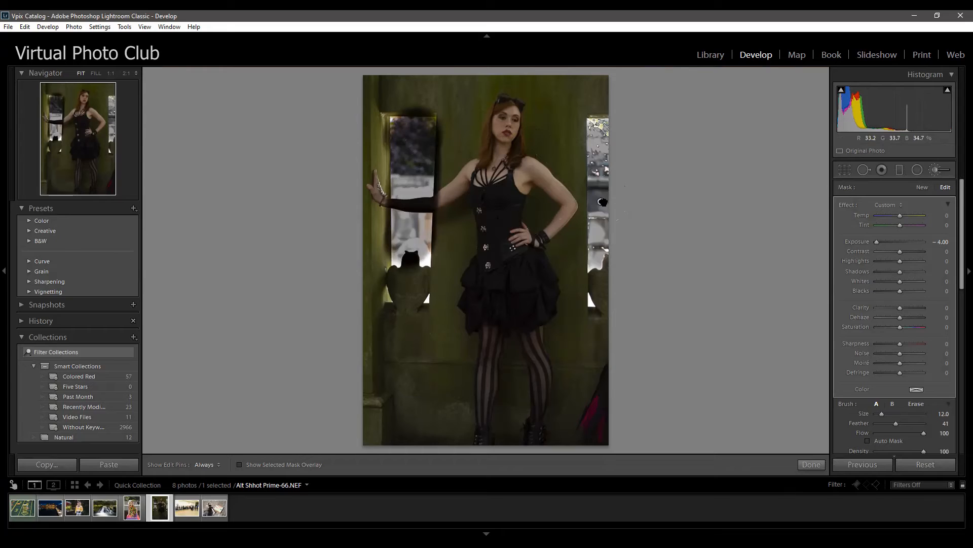
pyautogui.moveTo(602, 202)
pyautogui.hotkey('ctrl', 'z')
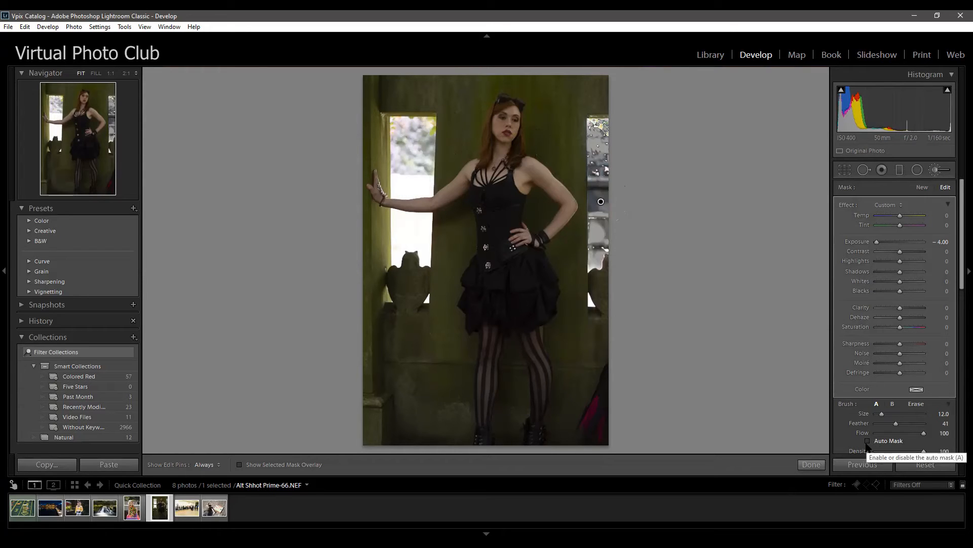
# Turn Auto Mask back on, set the brush size to 15, and extend the mask over the left window around the arm
pyautogui.click(868, 441)
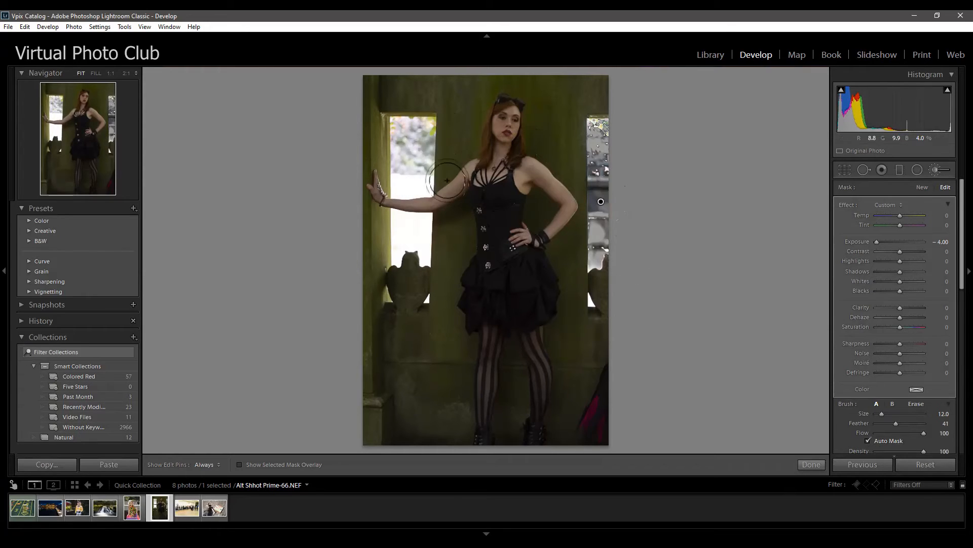
pyautogui.scroll(3, 418, 171)
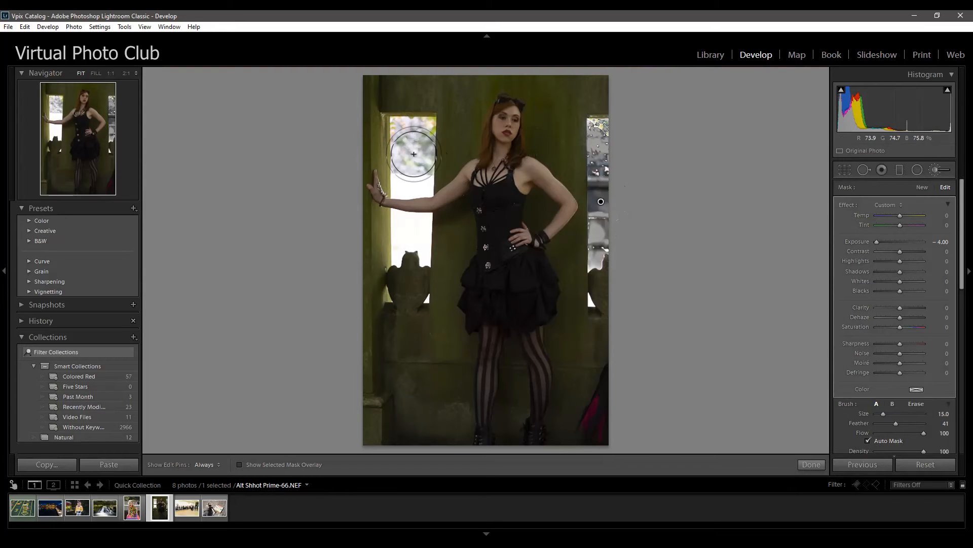
pyautogui.moveTo(415, 160)
pyautogui.mouseDown()
pyautogui.moveTo(405, 164)
pyautogui.moveTo(413, 154)
pyautogui.moveTo(408, 137)
pyautogui.moveTo(415, 190)
pyautogui.moveTo(401, 223)
pyautogui.moveTo(415, 226)
pyautogui.moveTo(412, 236)
pyautogui.moveTo(416, 223)
pyautogui.moveTo(407, 237)
pyautogui.moveTo(413, 231)
pyautogui.mouseUp()
pyautogui.press('h')
pyautogui.press('h')
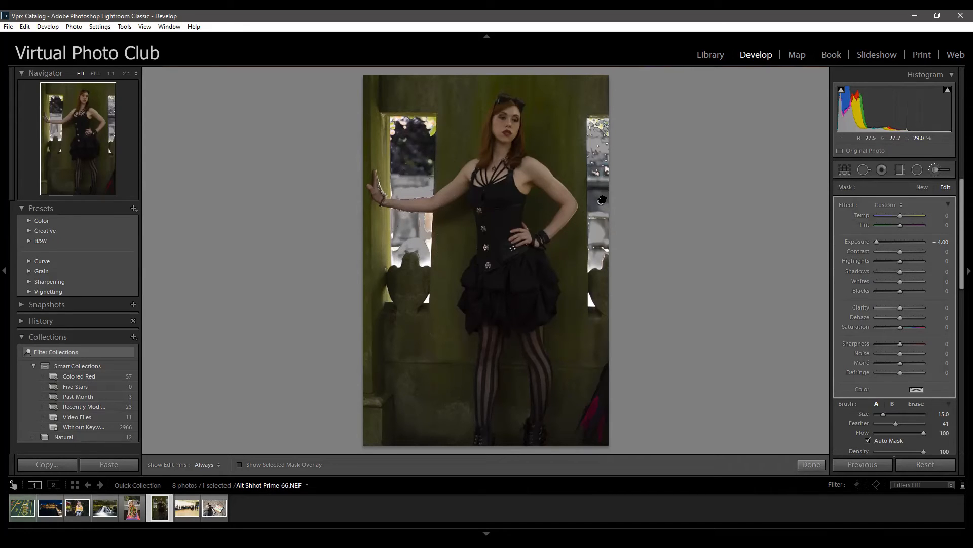
pyautogui.moveTo(602, 201)
# Turn Auto Mask off and paint over the outstretched forearm, and erase the spill with the Auto Mask eraser at size 11
pyautogui.click(867, 440)
pyautogui.moveTo(414, 208); pyautogui.dragTo(418, 180)
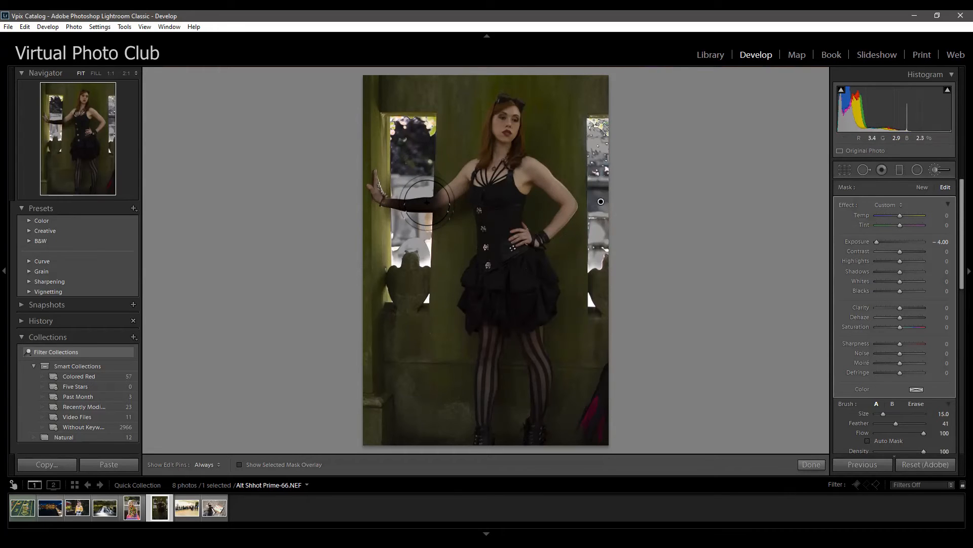
pyautogui.press('alt')
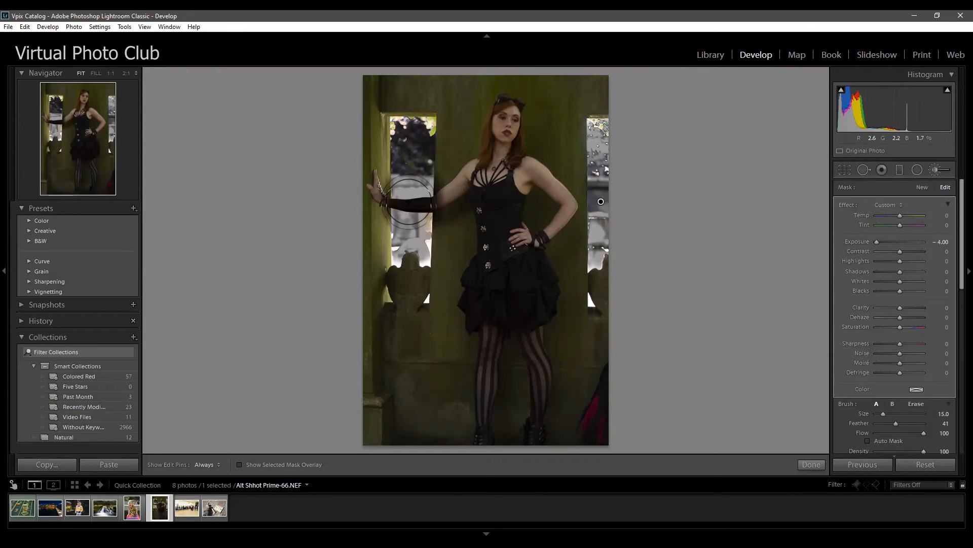
pyautogui.moveTo(409, 214)
pyautogui.mouseDown()
pyautogui.moveTo(426, 216)
pyautogui.moveTo(417, 205)
pyautogui.mouseUp()
pyautogui.press('alt')
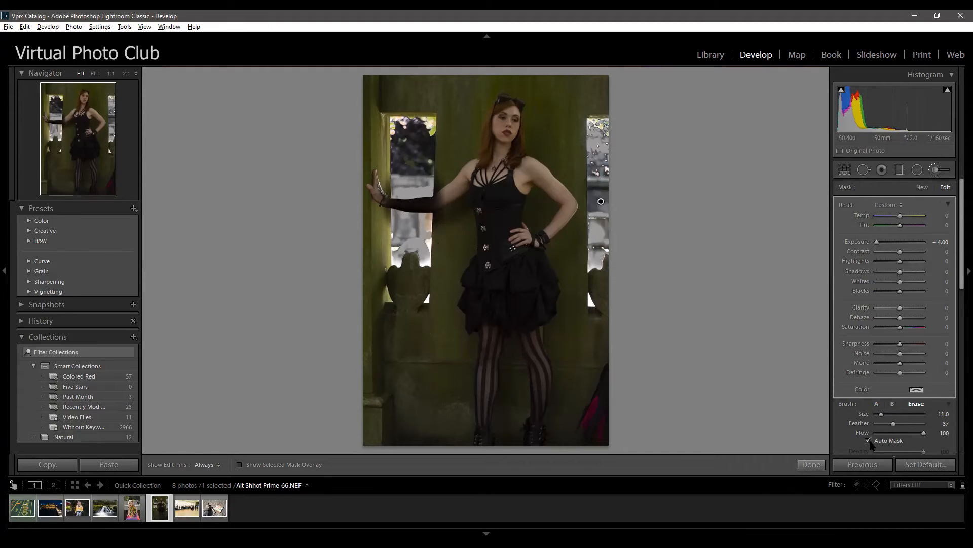
pyautogui.moveTo(418, 239)
pyautogui.mouseDown()
pyautogui.moveTo(423, 202)
pyautogui.moveTo(392, 204)
pyautogui.mouseUp()
pyautogui.press('h')
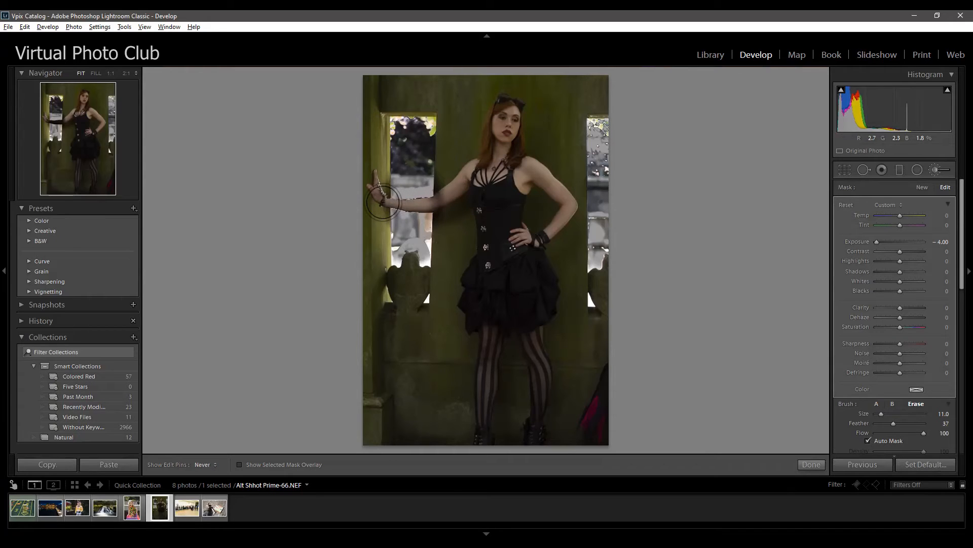
pyautogui.press('h')
pyautogui.moveTo(435, 201); pyautogui.dragTo(440, 198)
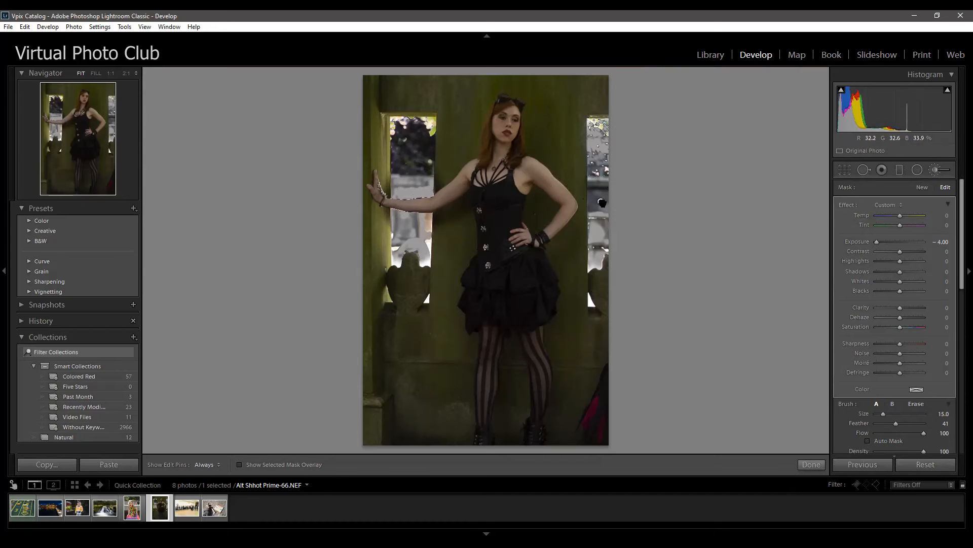
pyautogui.moveTo(602, 203)
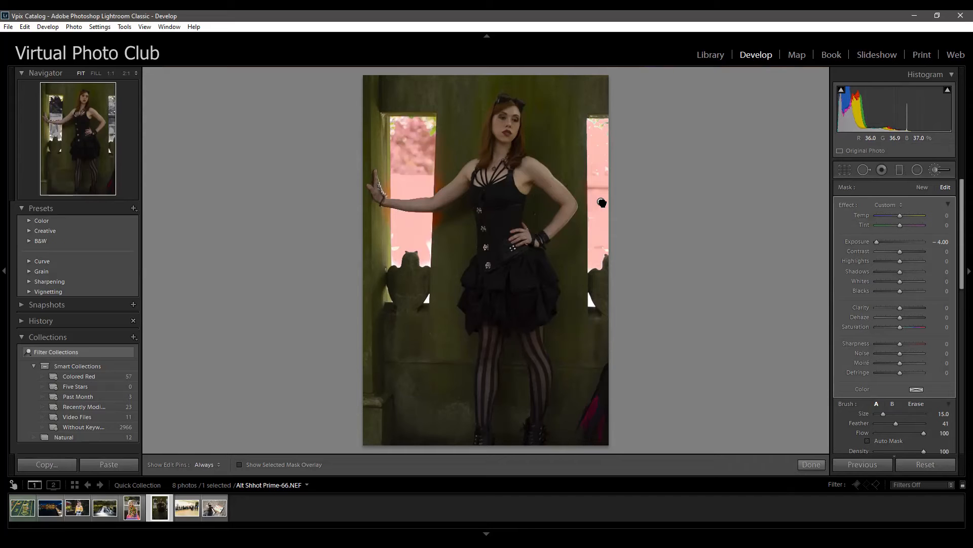
# Try different sizes for the erase brush and settle on size 5
pyautogui.press('alt')
pyautogui.scroll(-5, 447, 224)
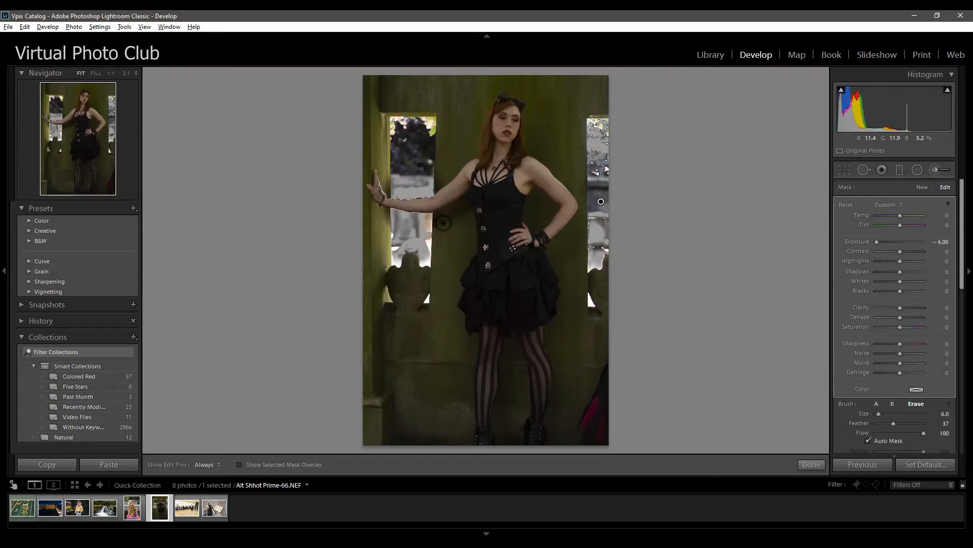
pyautogui.scroll(4, 442, 219)
pyautogui.moveTo(881, 413); pyautogui.dragTo(883, 416)
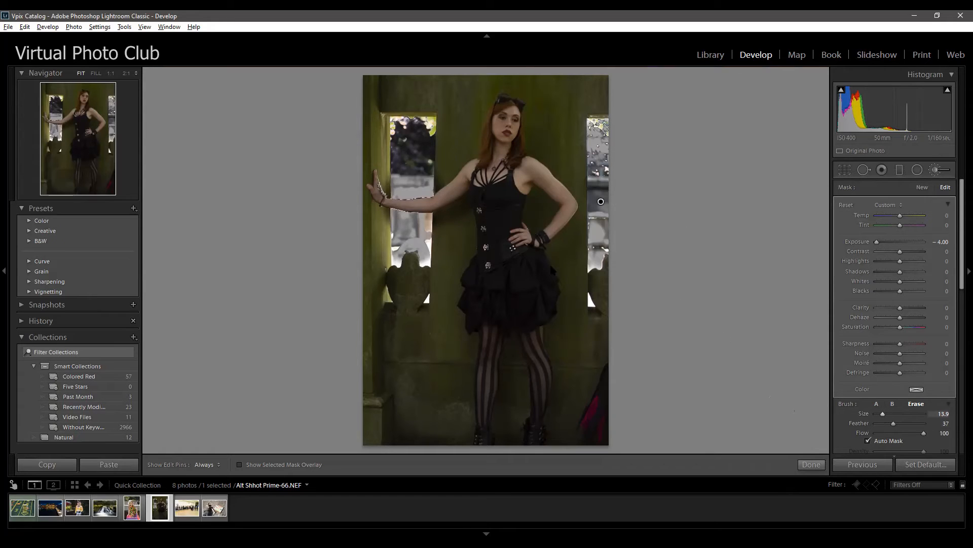
pyautogui.press('alt')
pyautogui.scroll(-4, 453, 220)
pyautogui.scroll(-3, 451, 220)
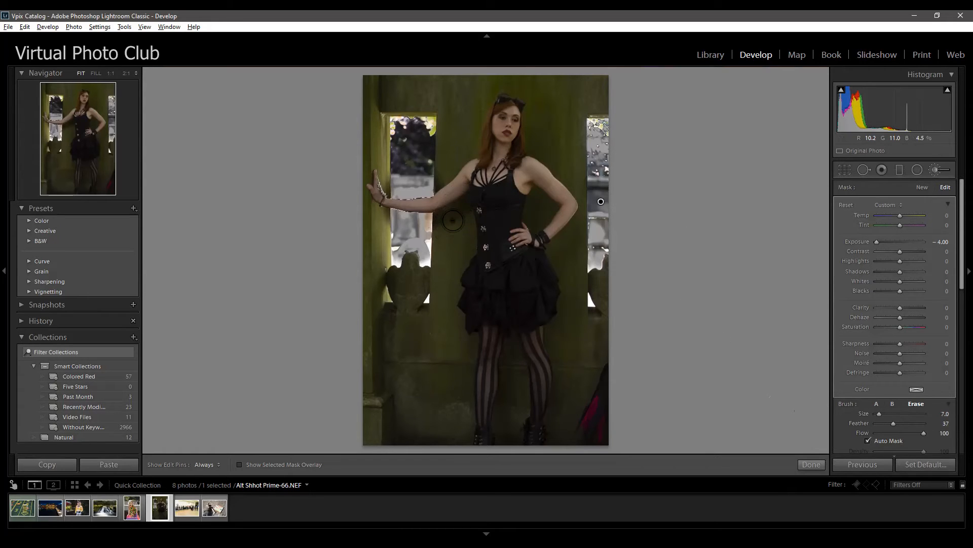
pyautogui.press('h')
pyautogui.scroll(-2, 441, 221)
pyautogui.press('h')
pyautogui.press('h')
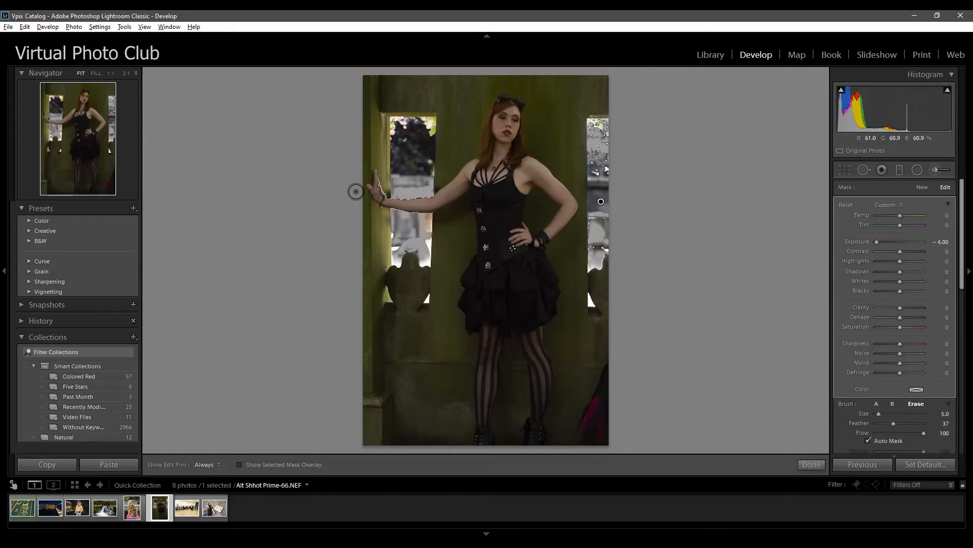
pyautogui.press('alt')
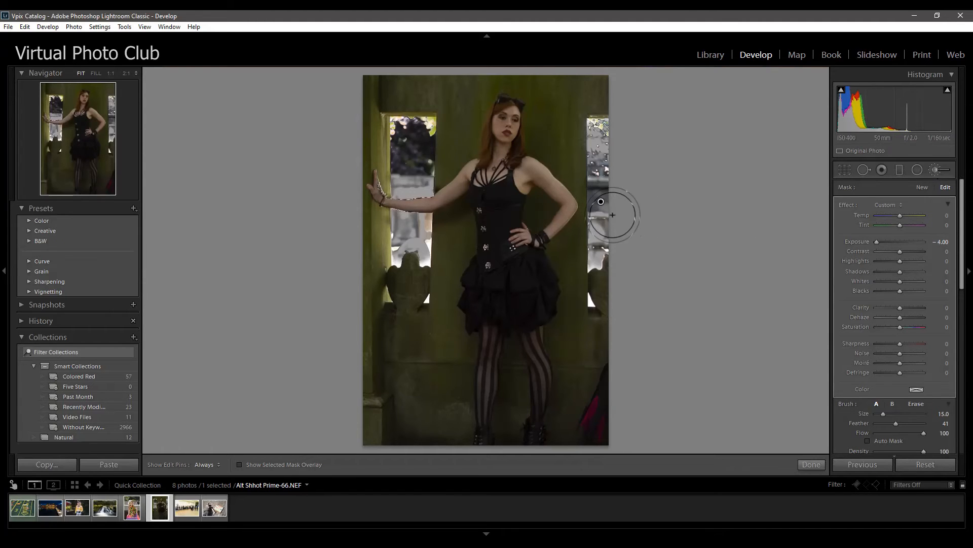
# Finish the window mask and prepare a new Exposure brush mask at size 12 with Auto Mask turned on
pyautogui.press('Return')
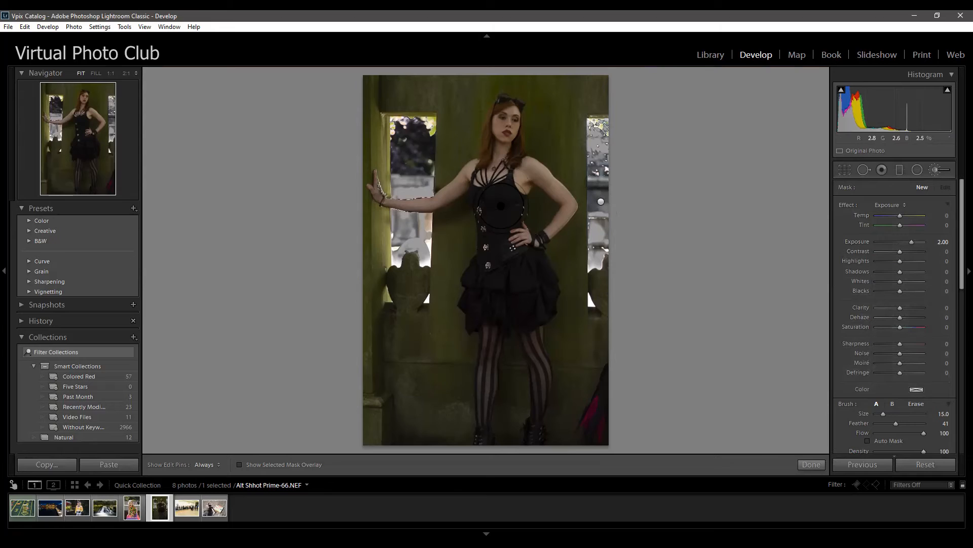
pyautogui.press('alt')
pyautogui.scroll(-2, 514, 164)
pyautogui.click(867, 441)
# Try brushing exposure 2.00 up the woman's torso towards her face, and undo the stroke
pyautogui.press('h')
pyautogui.moveTo(500, 221)
pyautogui.mouseDown()
pyautogui.moveTo(495, 164)
pyautogui.moveTo(510, 115)
pyautogui.moveTo(507, 139)
pyautogui.moveTo(502, 104)
pyautogui.moveTo(505, 155)
pyautogui.mouseUp()
pyautogui.press('h')
pyautogui.hotkey('ctrl', 'z')
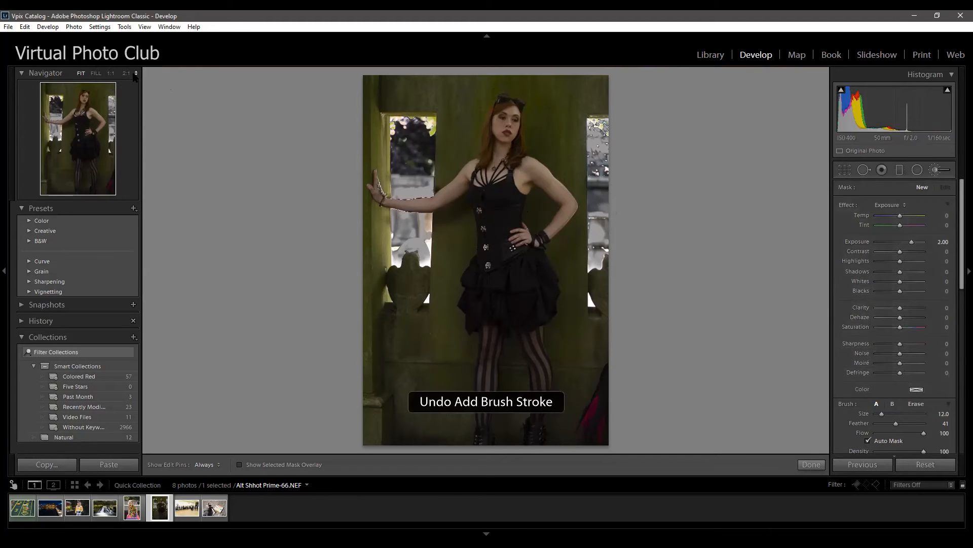
# Enlarge the view to 1:2 on the woman's face, set the brush size to 25, and brush exposure 2.00 over her face
pyautogui.click(136, 74)
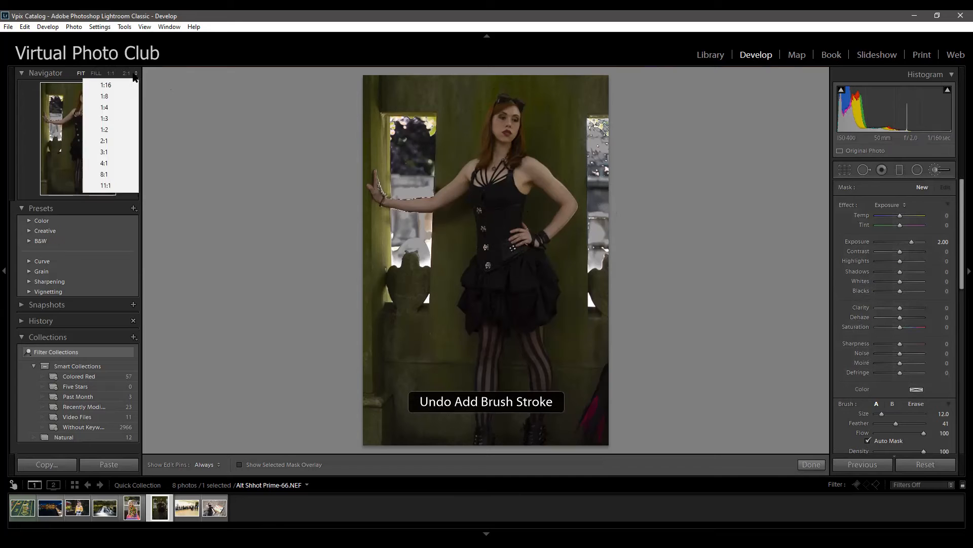
pyautogui.click(122, 130)
pyautogui.moveTo(584, 206)
pyautogui.mouseDown()
pyautogui.moveTo(454, 468)
pyautogui.moveTo(440, 518)
pyautogui.mouseUp()
pyautogui.press(']')
pyautogui.press('h')
pyautogui.moveTo(472, 232)
pyautogui.mouseDown()
pyautogui.moveTo(508, 195)
pyautogui.moveTo(507, 162)
pyautogui.moveTo(532, 165)
pyautogui.moveTo(512, 160)
pyautogui.moveTo(520, 157)
pyautogui.moveTo(515, 171)
pyautogui.mouseUp()
pyautogui.press('h')
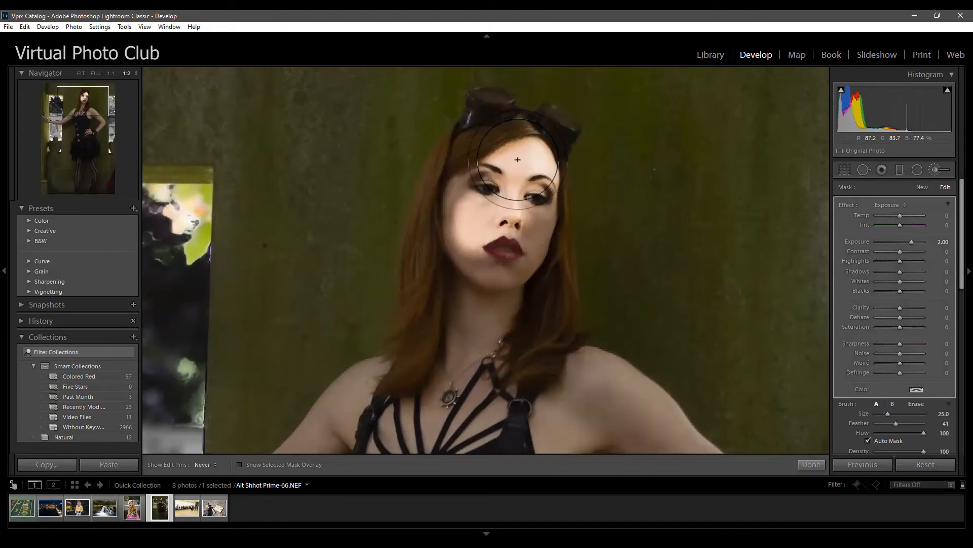
# Extend the Exposure 2.00 mask over the rest of the woman's face, her hair and her goggles with brush size 25
pyautogui.moveTo(499, 224)
pyautogui.mouseDown()
pyautogui.moveTo(465, 228)
pyautogui.moveTo(477, 226)
pyautogui.moveTo(472, 264)
pyautogui.moveTo(514, 278)
pyautogui.moveTo(531, 254)
pyautogui.moveTo(509, 243)
pyautogui.mouseUp()
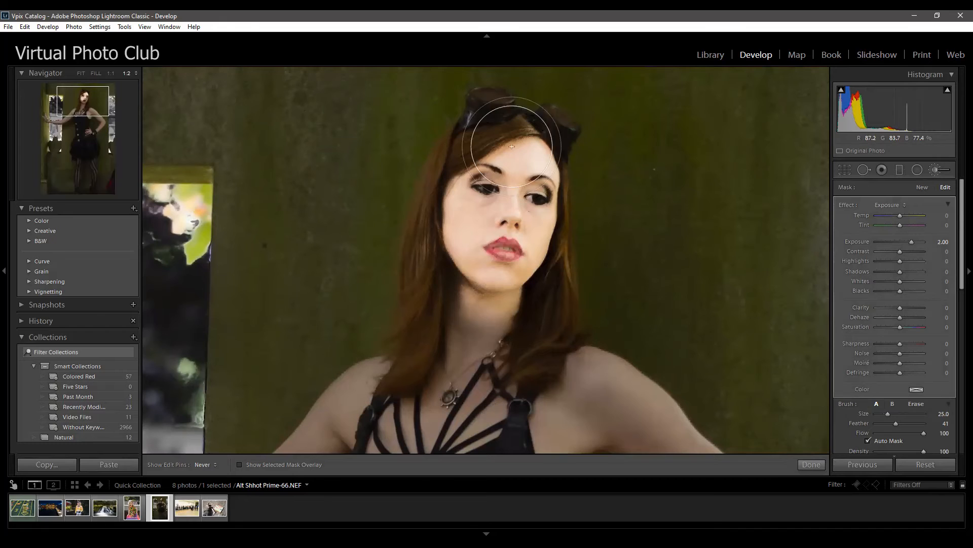
pyautogui.moveTo(493, 140)
pyautogui.mouseDown()
pyautogui.moveTo(458, 109)
pyautogui.moveTo(436, 168)
pyautogui.moveTo(429, 213)
pyautogui.moveTo(445, 263)
pyautogui.moveTo(466, 234)
pyautogui.mouseUp()
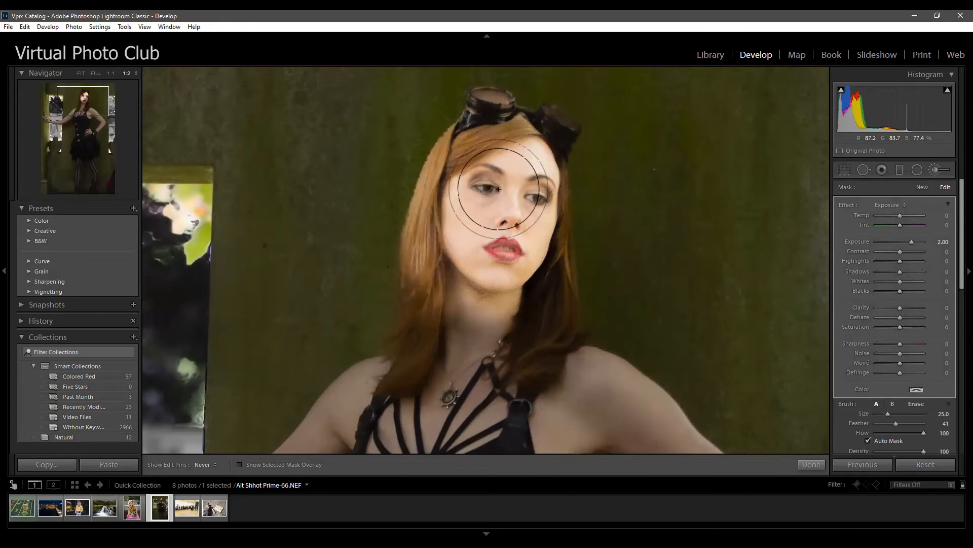
pyautogui.moveTo(490, 186); pyautogui.dragTo(495, 261)
pyautogui.press('h')
pyautogui.moveTo(486, 123); pyautogui.dragTo(485, 120)
pyautogui.press('h')
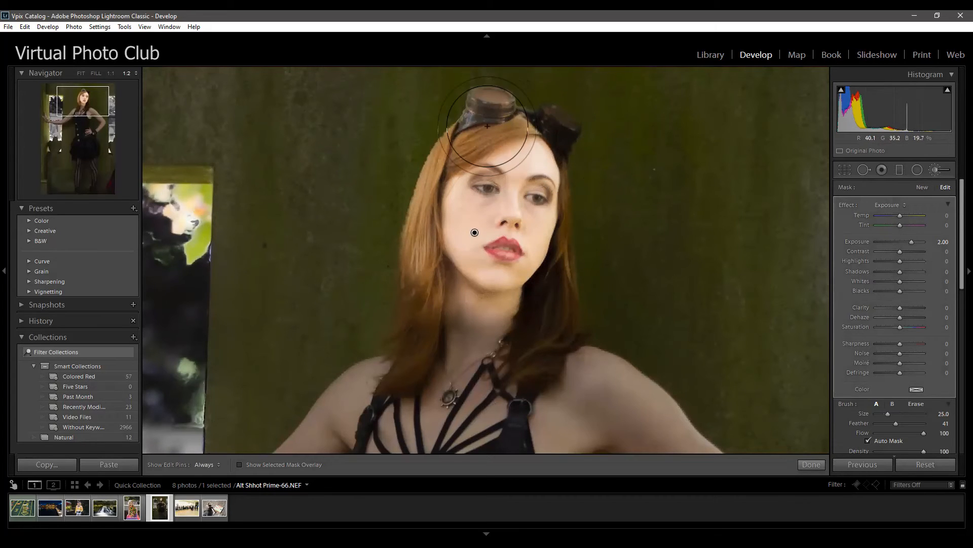
pyautogui.moveTo(554, 137)
pyautogui.mouseDown()
pyautogui.moveTo(555, 114)
pyautogui.moveTo(543, 119)
pyautogui.moveTo(548, 129)
pyautogui.mouseUp()
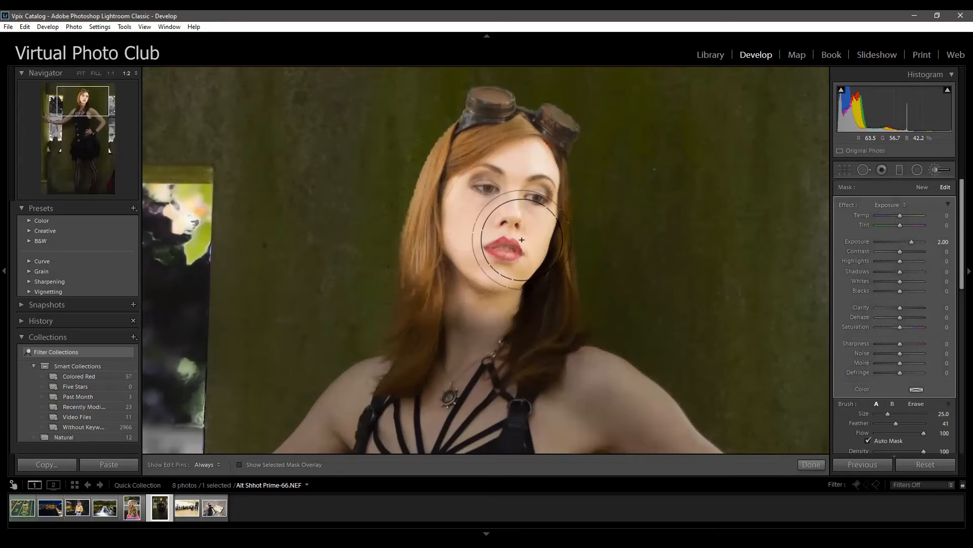
# Fit the whole photo in view and brush Exposure 2.00 down her torso and striped legs with a smaller brush
pyautogui.click(82, 74)
pyautogui.scroll(-3, 503, 257)
pyautogui.moveTo(503, 257)
pyautogui.mouseDown()
pyautogui.moveTo(484, 188)
pyautogui.moveTo(499, 213)
pyautogui.moveTo(515, 177)
pyautogui.moveTo(492, 306)
pyautogui.moveTo(476, 329)
pyautogui.moveTo(494, 436)
pyautogui.moveTo(488, 339)
pyautogui.mouseUp()
pyautogui.scroll(-3, 537, 340)
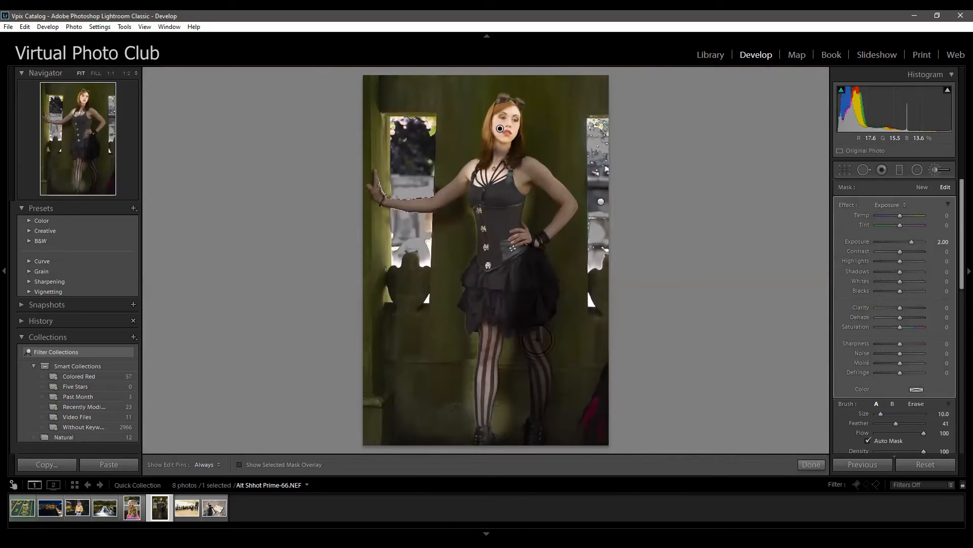
pyautogui.moveTo(535, 332)
pyautogui.mouseDown()
pyautogui.moveTo(541, 379)
pyautogui.moveTo(538, 445)
pyautogui.mouseUp()
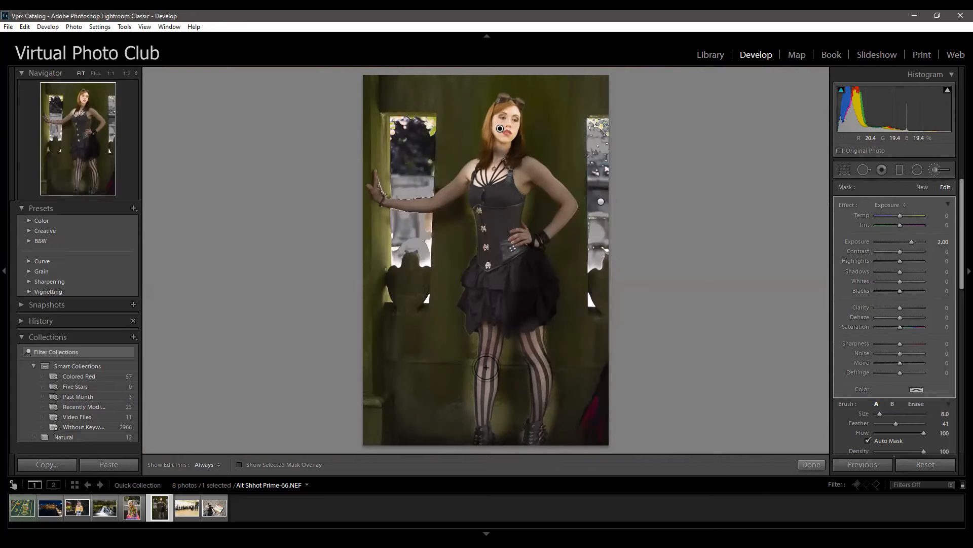
# Set the brush size to 13 and brush the exposure mask over her skirt
pyautogui.click(520, 283)
pyautogui.scroll(5, 520, 282)
pyautogui.moveTo(518, 267)
pyautogui.mouseDown()
pyautogui.moveTo(532, 287)
pyautogui.moveTo(520, 317)
pyautogui.moveTo(533, 288)
pyautogui.moveTo(510, 314)
pyautogui.mouseUp()
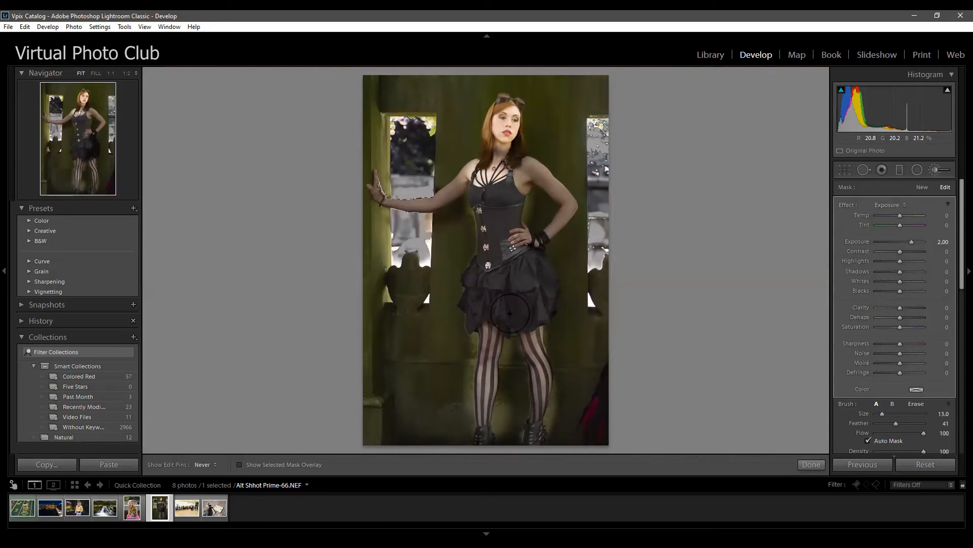
# Set the brush size to 6 and brush the exposure mask along her outstretched arm to the hand
pyautogui.press('h')
pyautogui.scroll(-7, 485, 199)
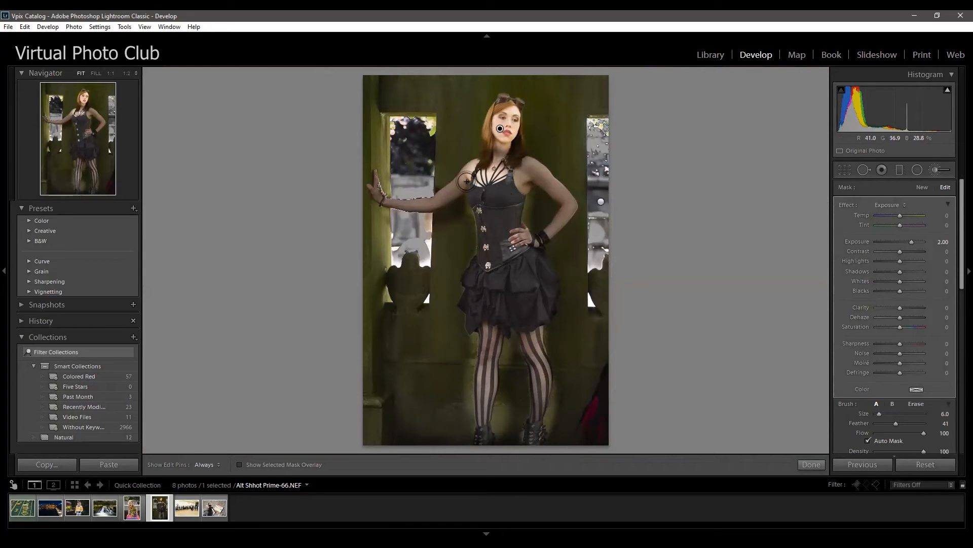
pyautogui.press('h')
pyautogui.moveTo(437, 203)
pyautogui.mouseDown()
pyautogui.moveTo(386, 206)
pyautogui.moveTo(370, 173)
pyautogui.mouseUp()
pyautogui.press('h')
# Set the brush size to 7 and brush the exposure mask over her neck, chest and bent arm
pyautogui.scroll(-1, 370, 173)
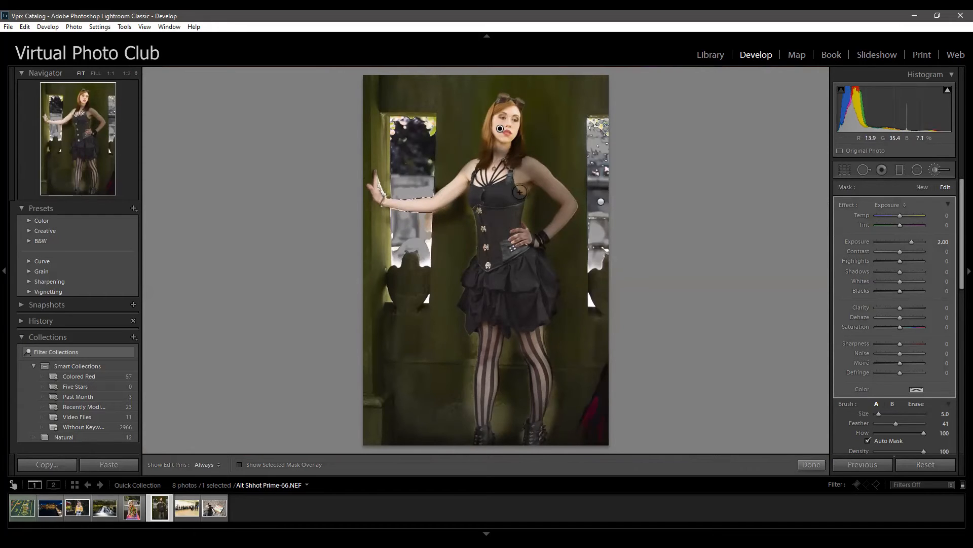
pyautogui.press('h')
pyautogui.scroll(2, 490, 147)
pyautogui.moveTo(490, 147)
pyautogui.mouseDown()
pyautogui.moveTo(516, 153)
pyautogui.moveTo(515, 131)
pyautogui.moveTo(519, 260)
pyautogui.moveTo(522, 240)
pyautogui.moveTo(534, 247)
pyautogui.moveTo(560, 230)
pyautogui.moveTo(570, 204)
pyautogui.moveTo(531, 162)
pyautogui.moveTo(516, 177)
pyautogui.moveTo(512, 150)
pyautogui.mouseUp()
pyautogui.press('h')
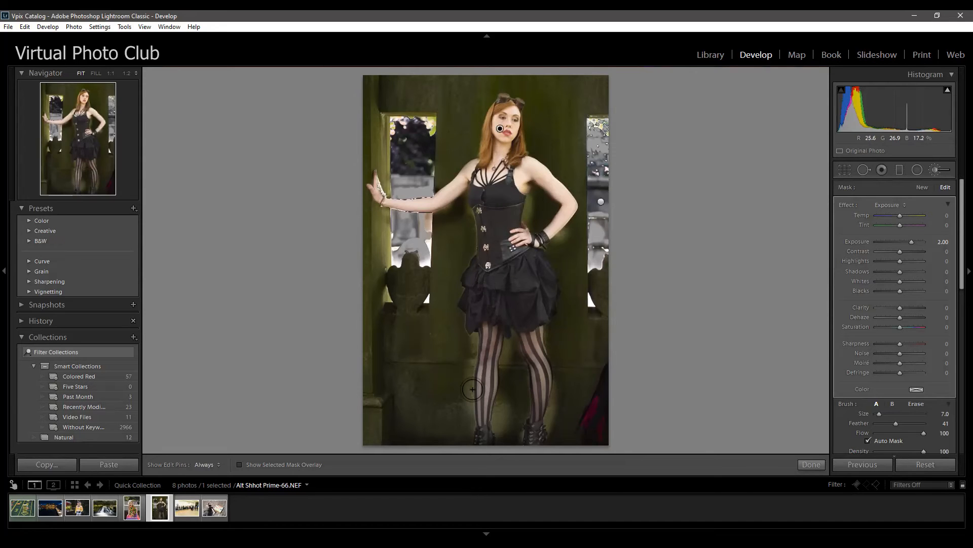
# Erase the exposure mask's spill from the wall around her legs and bent arm with erase size 6 and Auto Mask on
pyautogui.press('alt')
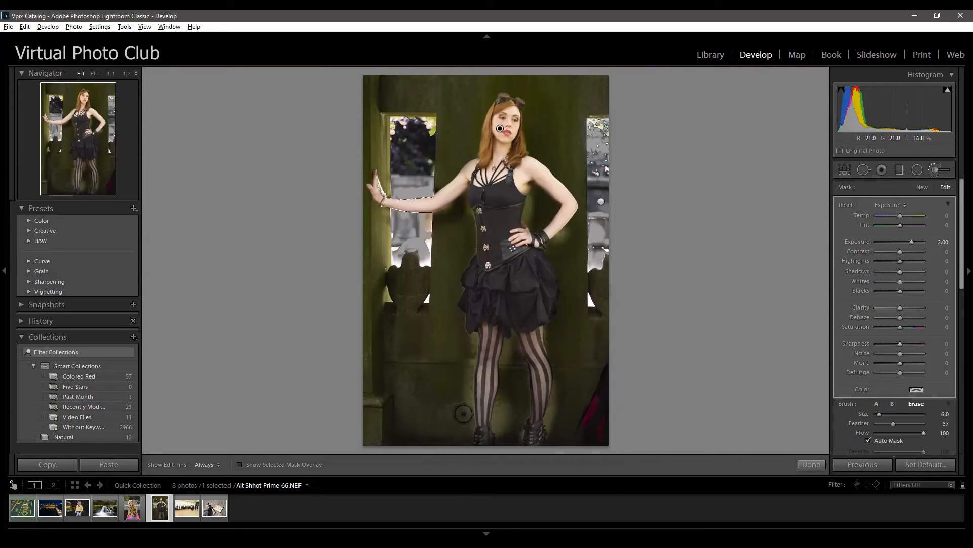
pyautogui.press('h')
pyautogui.moveTo(461, 413)
pyautogui.mouseDown()
pyautogui.moveTo(463, 425)
pyautogui.moveTo(462, 370)
pyautogui.moveTo(502, 428)
pyautogui.mouseUp()
pyautogui.moveTo(502, 429); pyautogui.dragTo(516, 327)
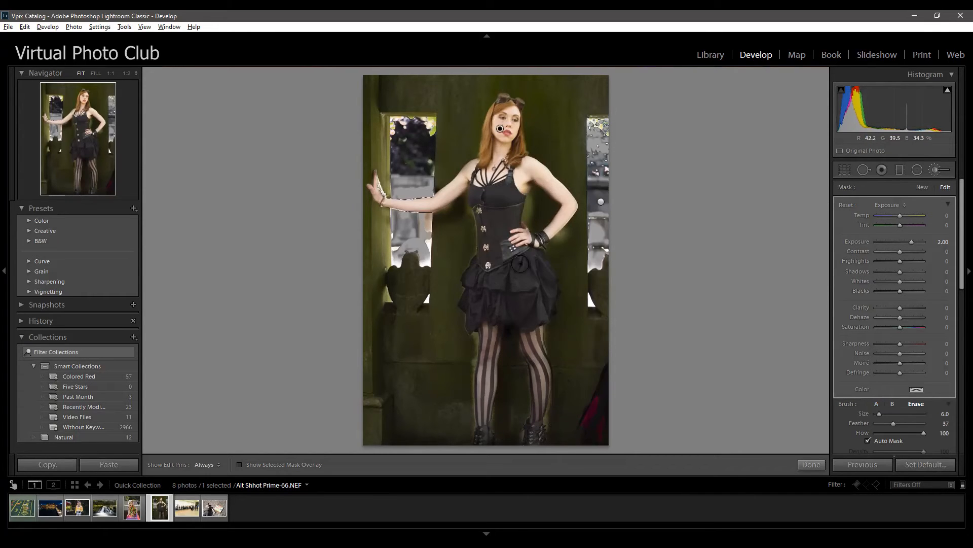
pyautogui.moveTo(578, 235)
pyautogui.mouseDown()
pyautogui.moveTo(571, 253)
pyautogui.moveTo(533, 210)
pyautogui.mouseUp()
pyautogui.moveTo(533, 209)
pyautogui.mouseDown()
pyautogui.moveTo(539, 201)
pyautogui.moveTo(541, 217)
pyautogui.mouseUp()
pyautogui.press('h')
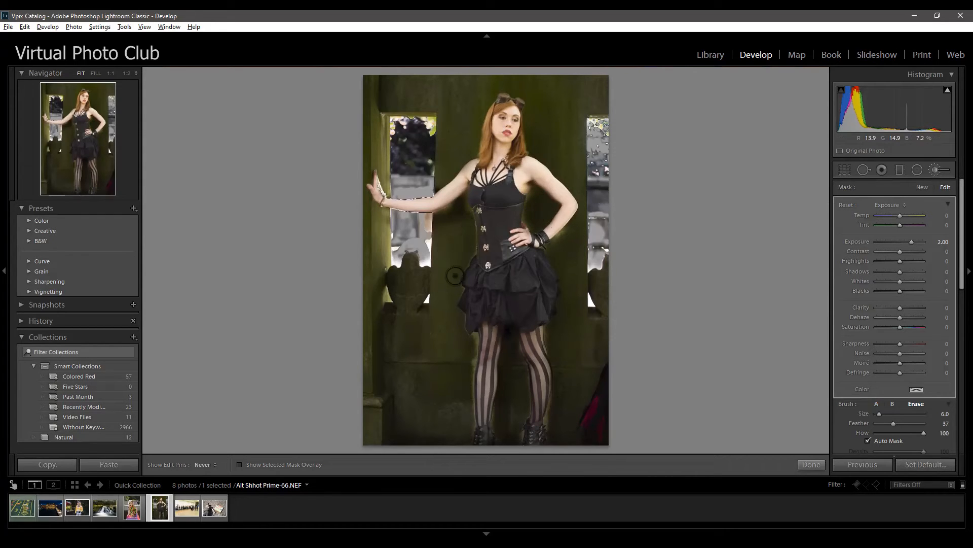
# Set the subject mask's Exposure to 1.00 and finish the Adjustment Brush edit
pyautogui.press('h')
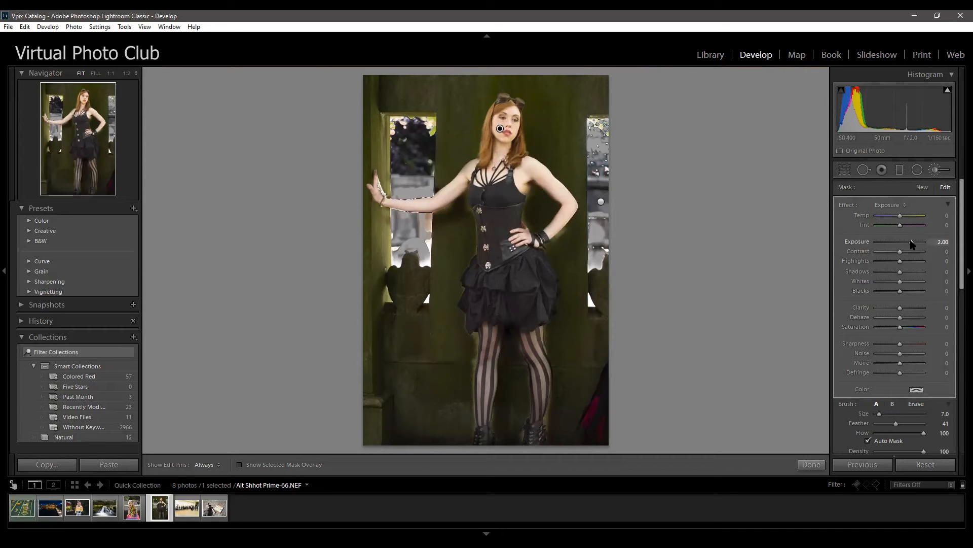
pyautogui.scroll(-5, 911, 244)
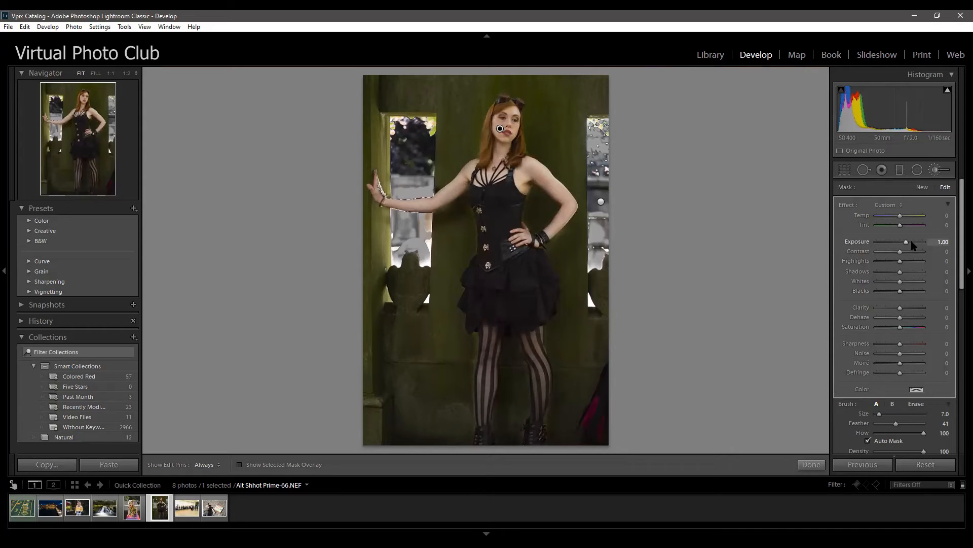
pyautogui.press('Return')
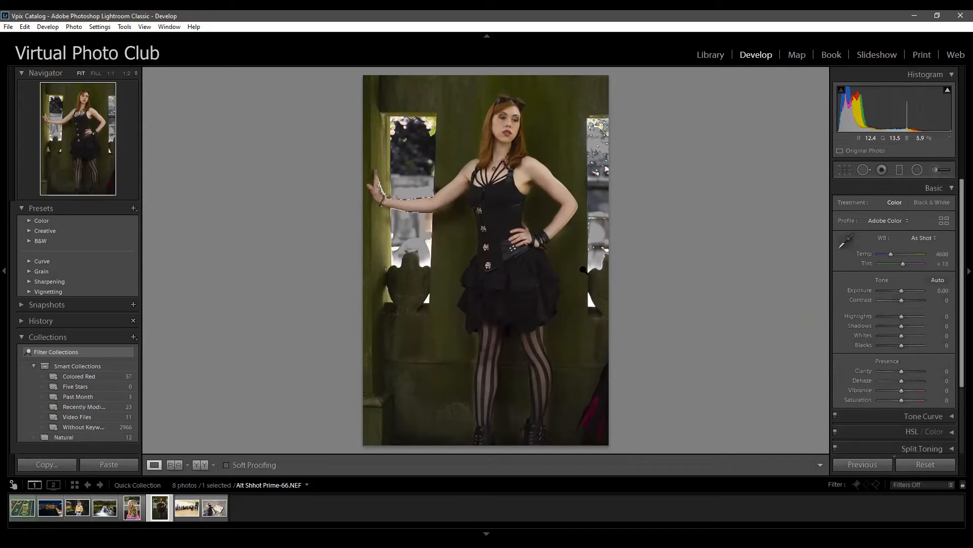
# Compare the portrait before and after editing side by side, and return to the single-image view
pyautogui.press('y')
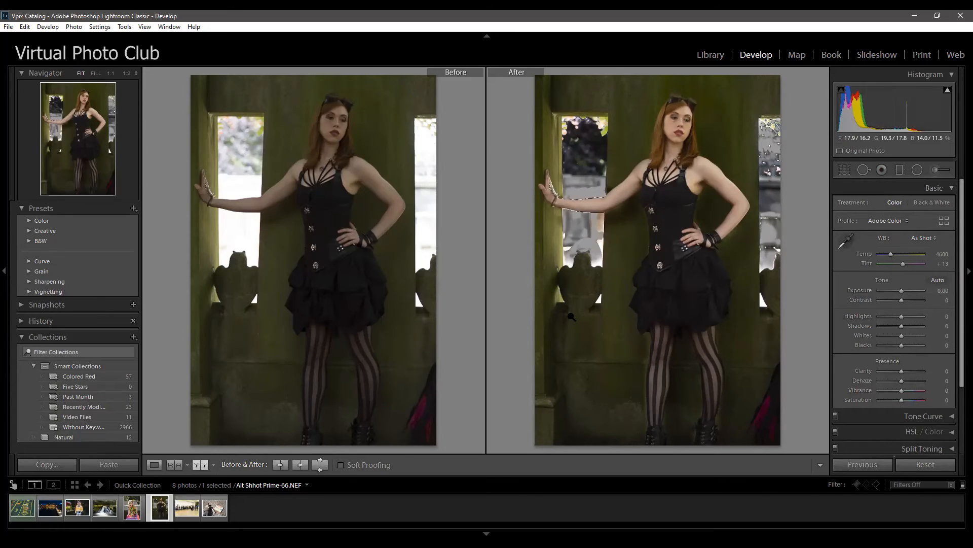
pyautogui.press('y')
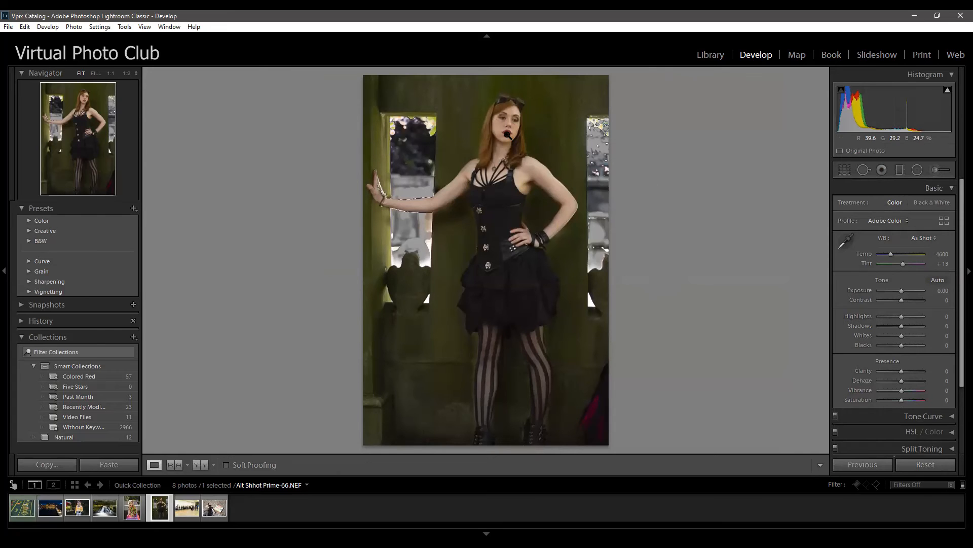
# Zoom in on her face, set the photo's overall Shadows to +30 and Highlights to -29, and fit the photo again
pyautogui.click(507, 133)
pyautogui.moveTo(582, 183); pyautogui.dragTo(557, 339)
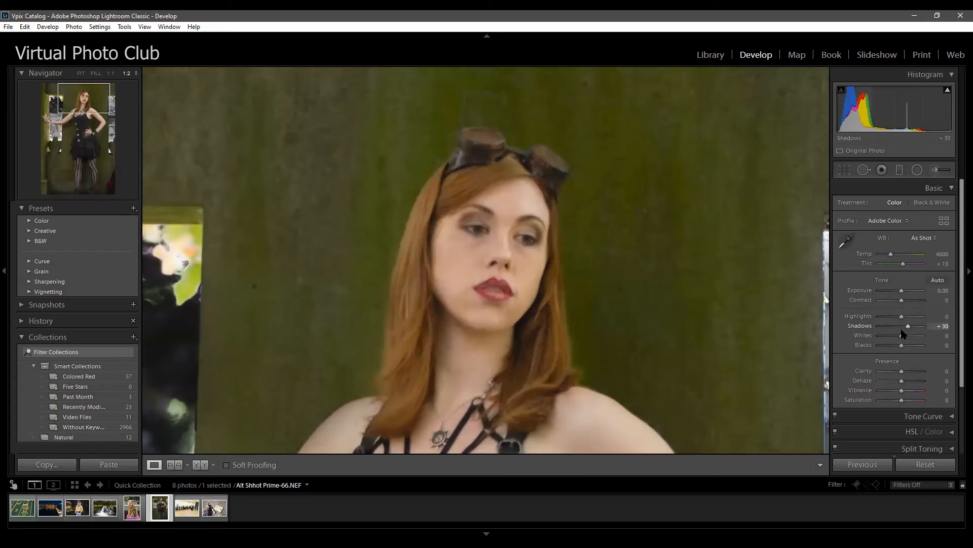
pyautogui.click(902, 317)
pyautogui.scroll(-6, 901, 318)
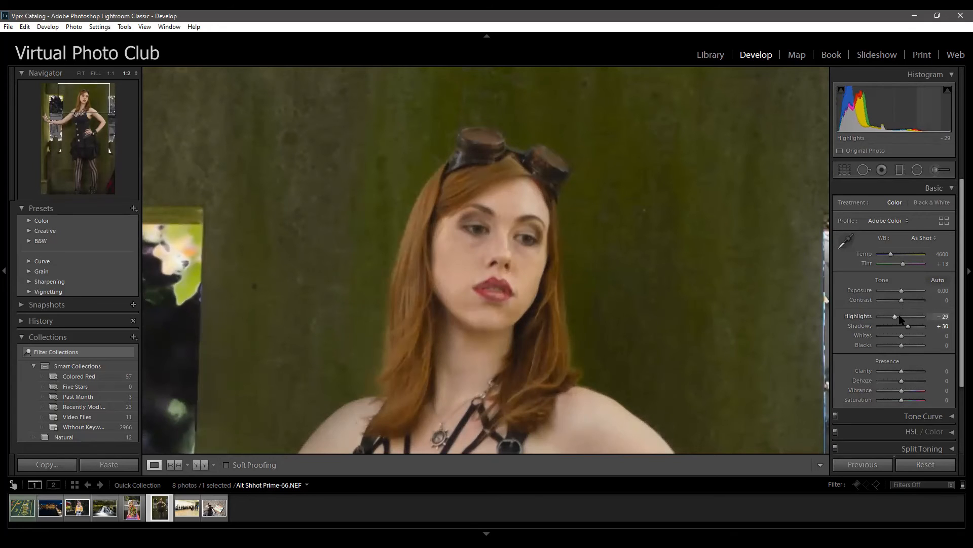
pyautogui.click(583, 302)
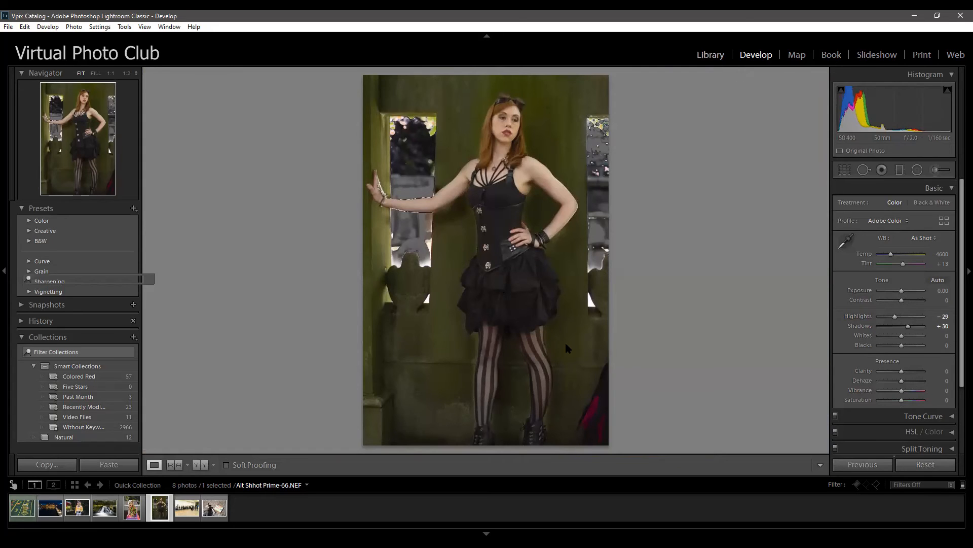
# Open the casino chips photo from the Quick Collection in Develop and reset all its adjustments
pyautogui.press('g')
pyautogui.click(236, 153)
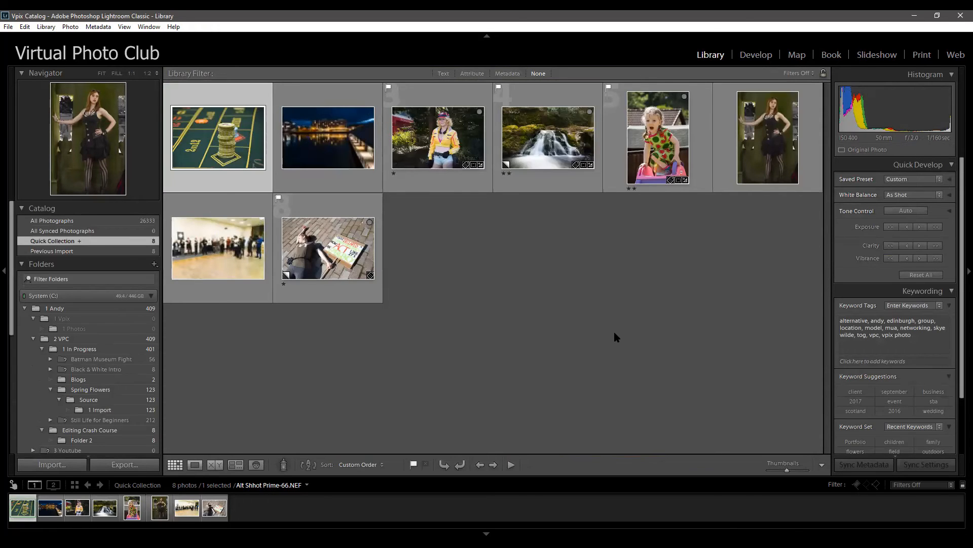
pyautogui.press('d')
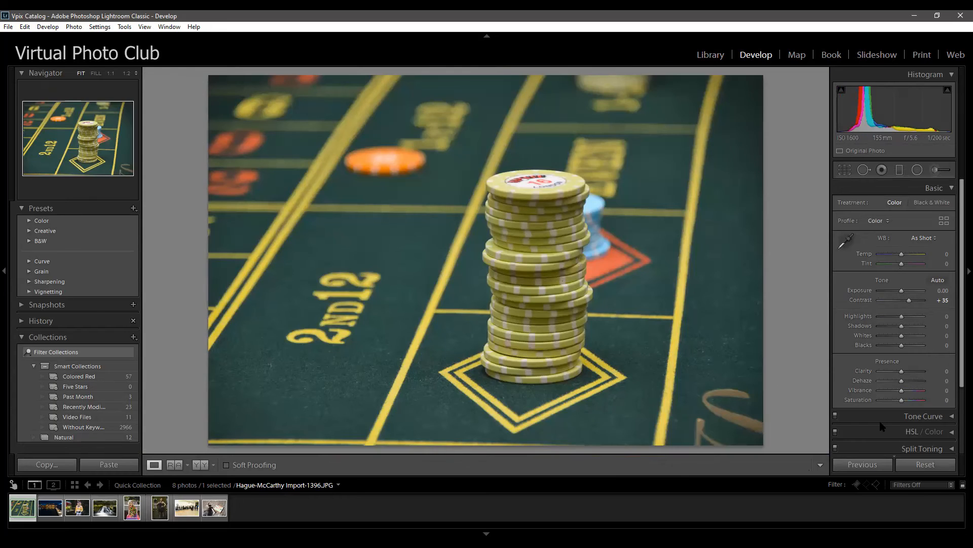
pyautogui.click(942, 469)
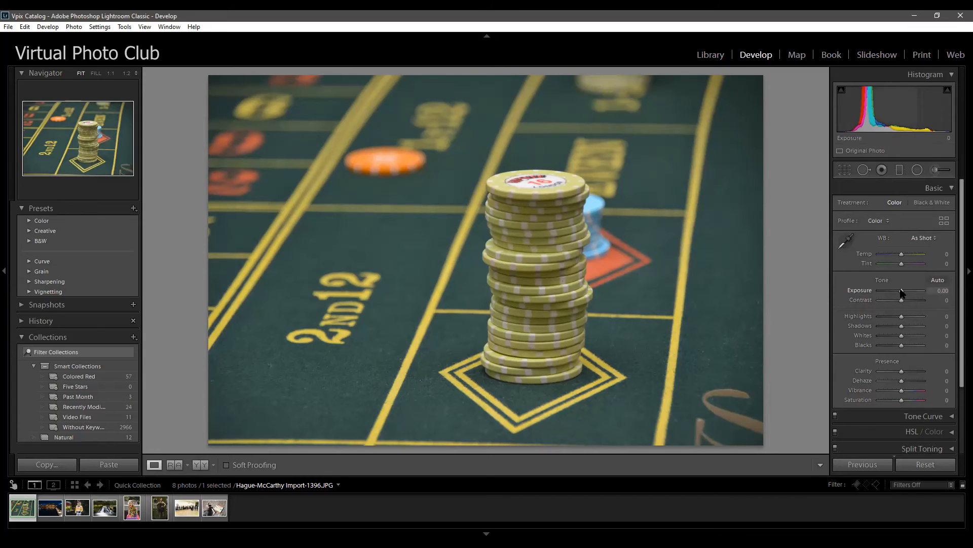
# Set the chips photo's Exposure to +0.20 and Contrast to +45
pyautogui.moveTo(901, 290); pyautogui.dragTo(902, 290)
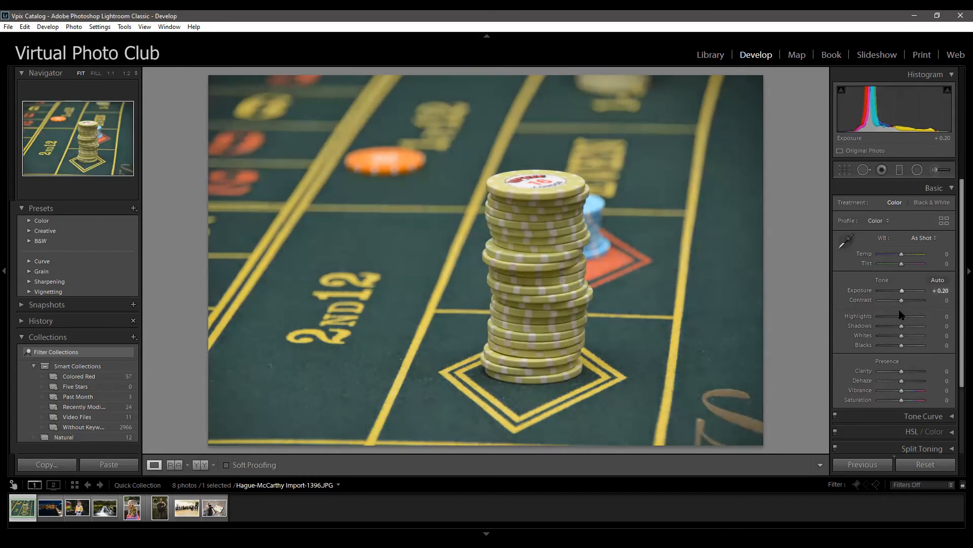
pyautogui.press('Up')
pyautogui.press('Up')
pyautogui.press('Up')
pyautogui.press('Up')
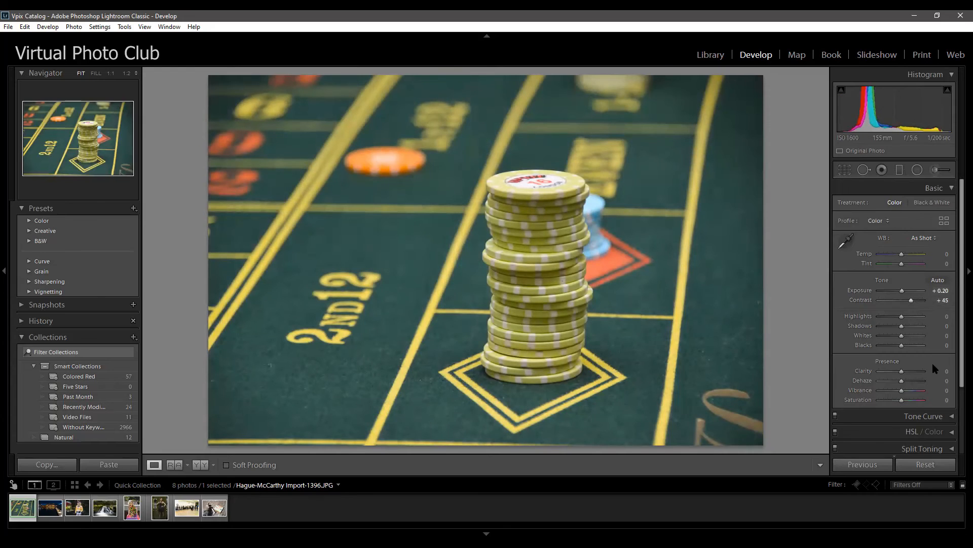
# Add a Highlight Priority post-crop vignette with an Amount of -20 to the chips photo
pyautogui.scroll(-2, 932, 360)
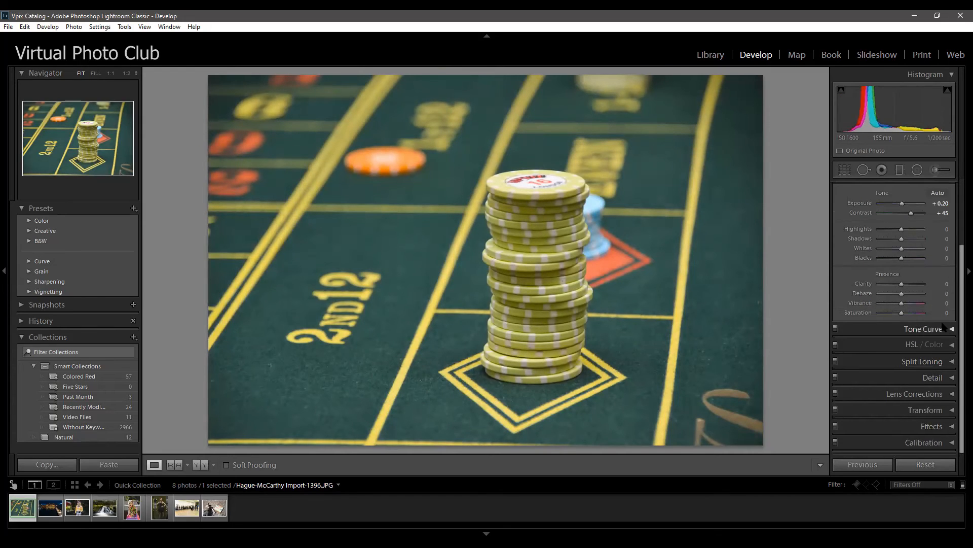
pyautogui.click(947, 379)
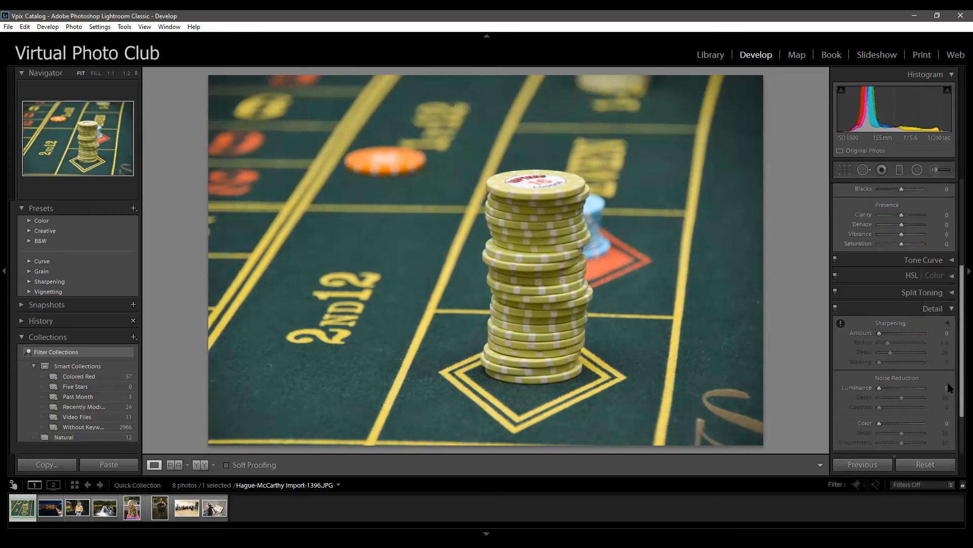
pyautogui.click(949, 311)
pyautogui.click(952, 426)
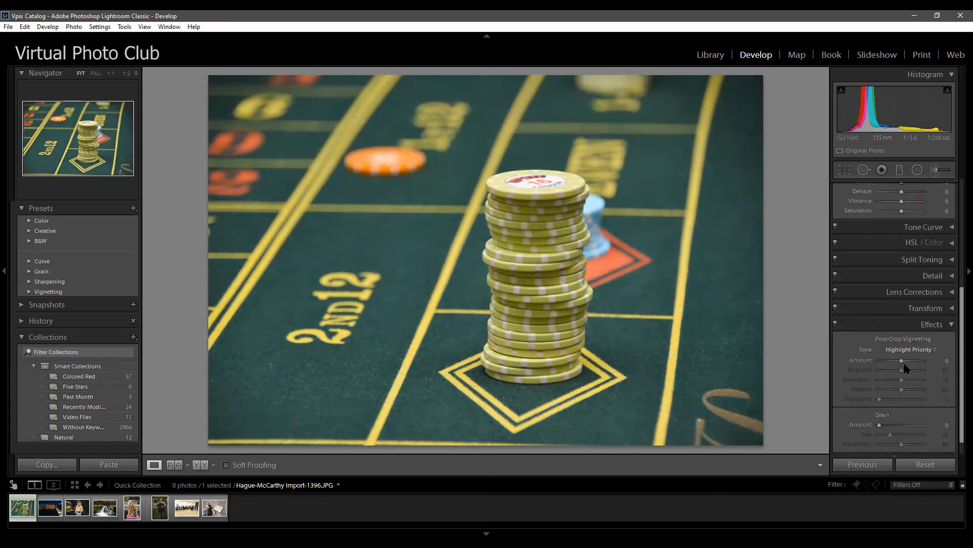
pyautogui.moveTo(902, 360); pyautogui.dragTo(900, 363)
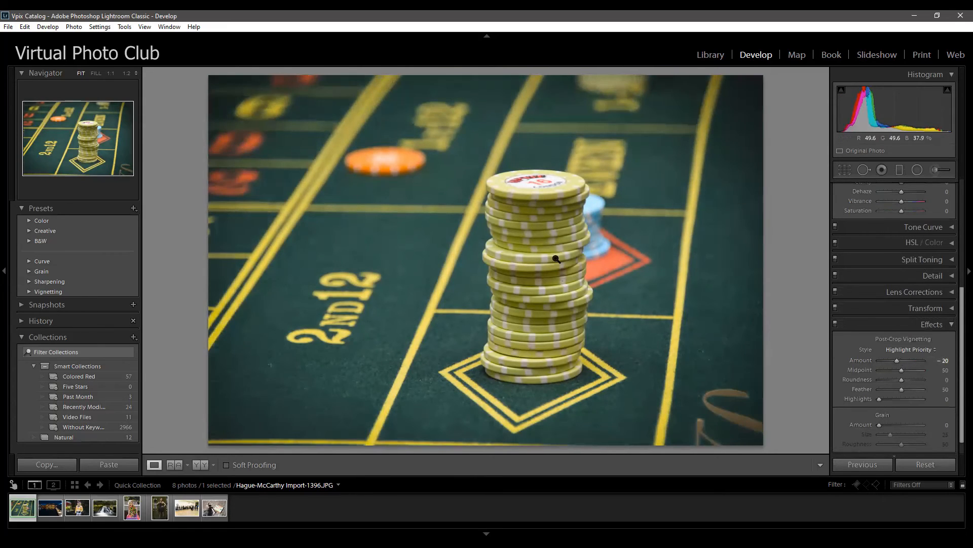
pyautogui.click(952, 325)
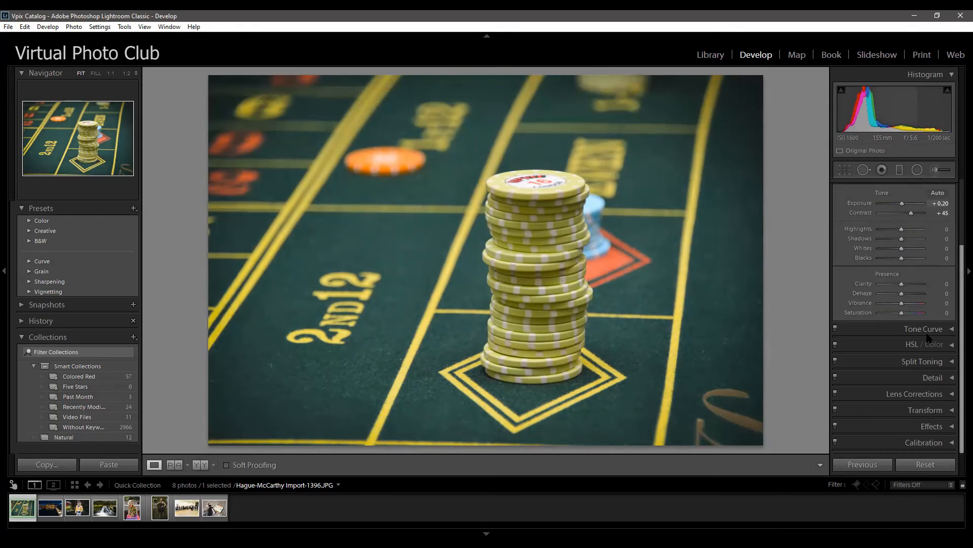
# Try the Black & White treatment on the chips photo and switch back to Color
pyautogui.scroll(1, 916, 322)
pyautogui.scroll(3, 916, 322)
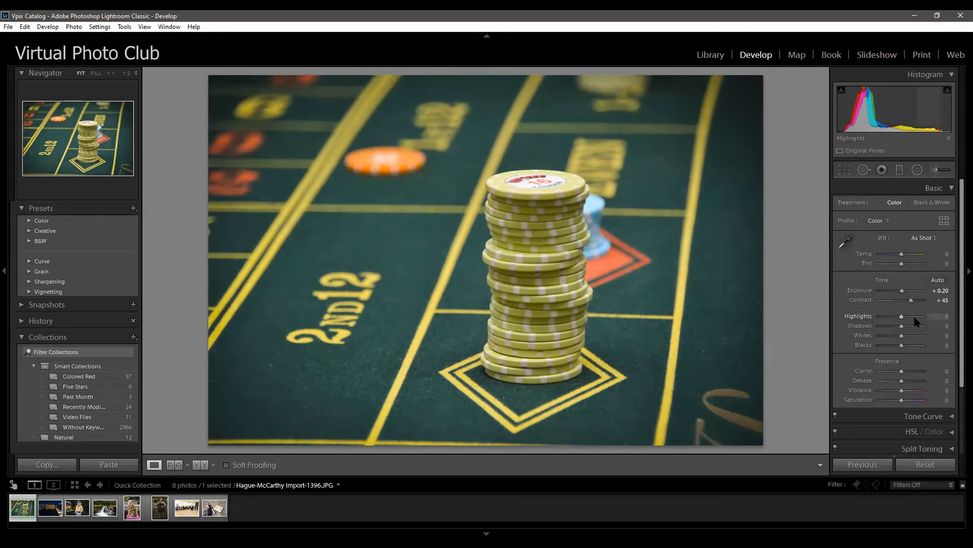
pyautogui.scroll(-3, 931, 324)
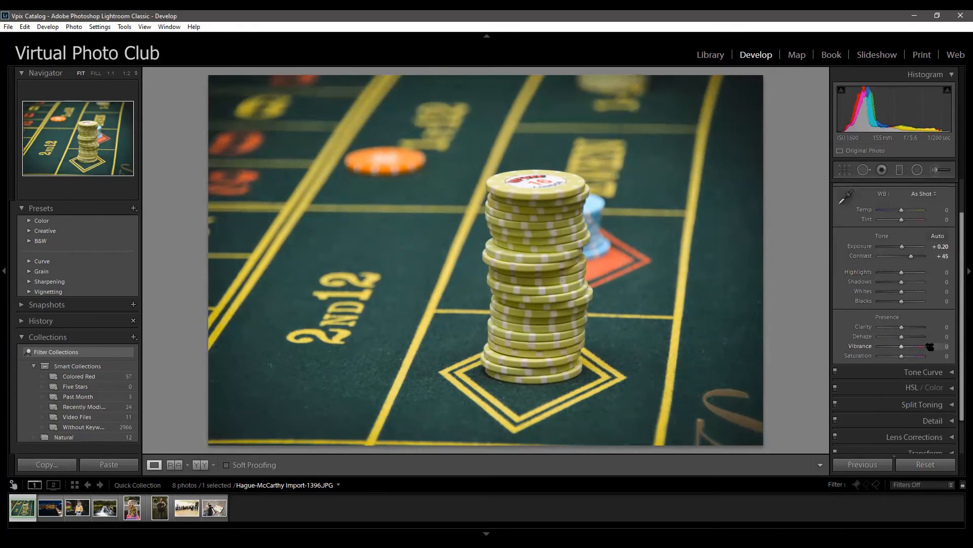
pyautogui.scroll(3, 939, 257)
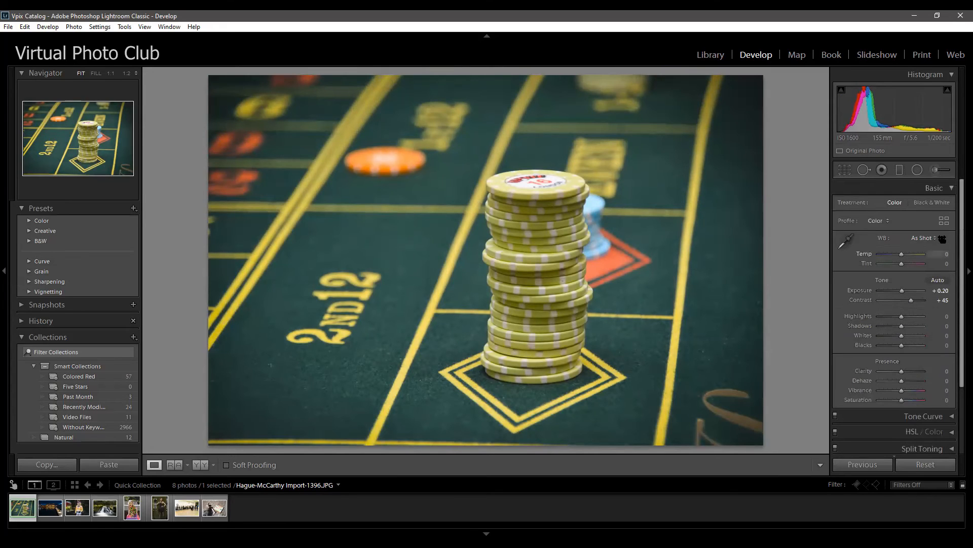
pyautogui.click(936, 203)
pyautogui.click(897, 206)
pyautogui.scroll(-3, 946, 341)
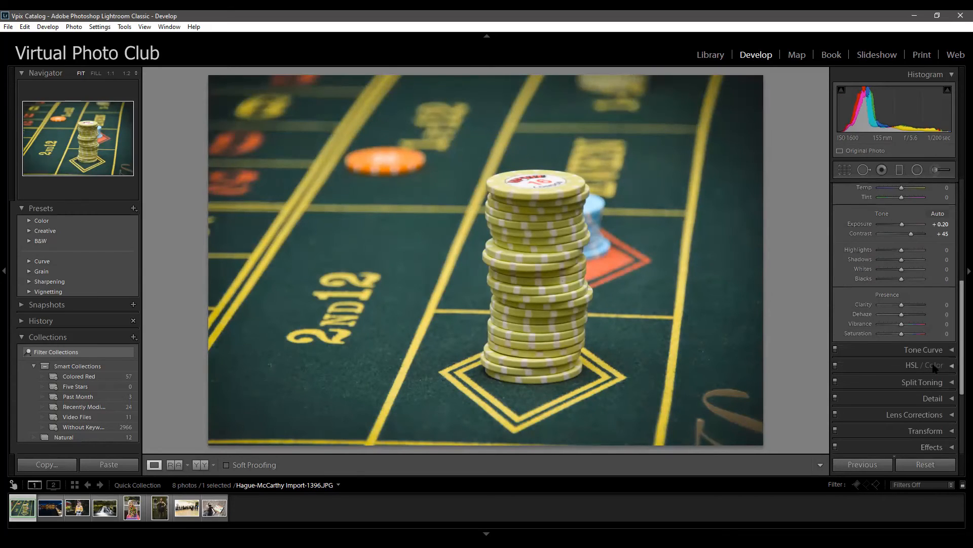
# Set the chips photo's HSL Saturation to -100 for Green and Aqua to drain the table's green
pyautogui.click(935, 367)
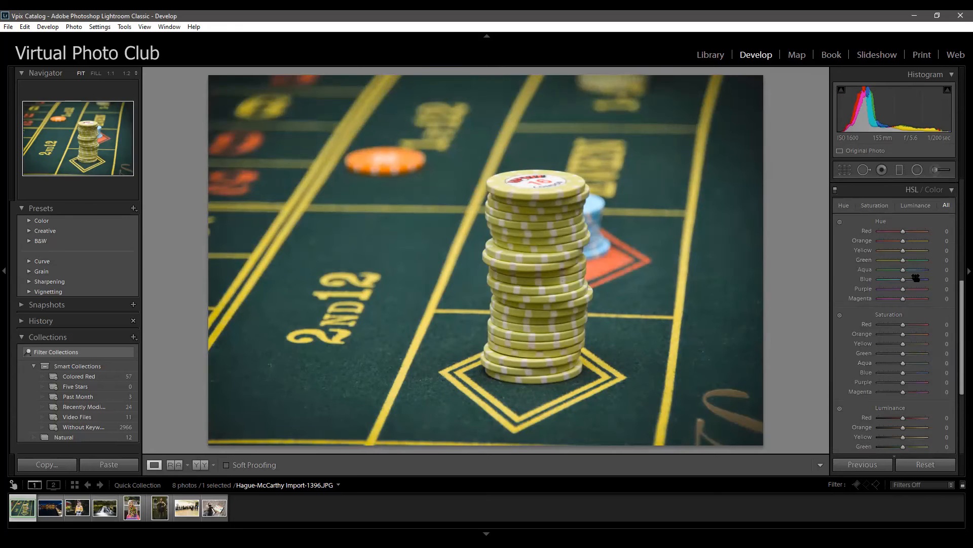
pyautogui.click(882, 209)
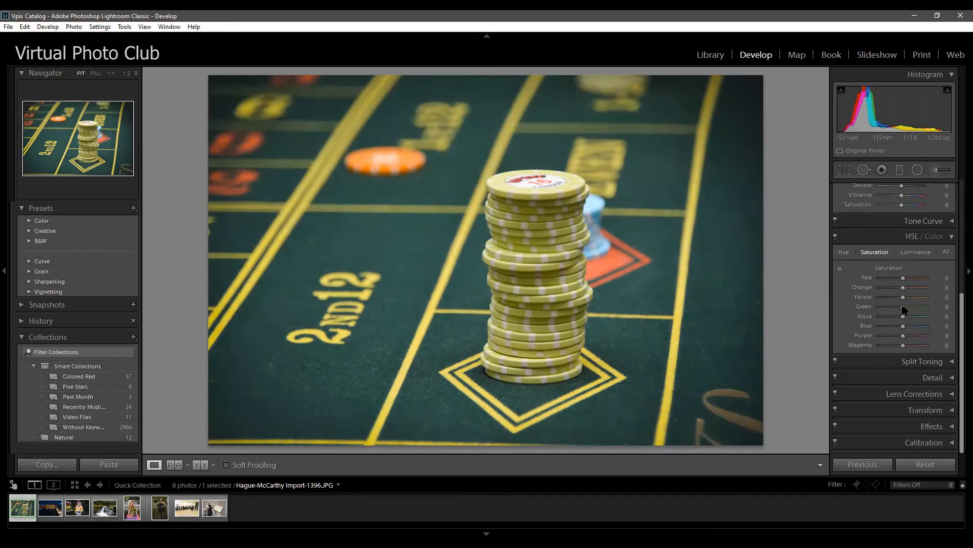
pyautogui.moveTo(904, 308); pyautogui.dragTo(854, 307)
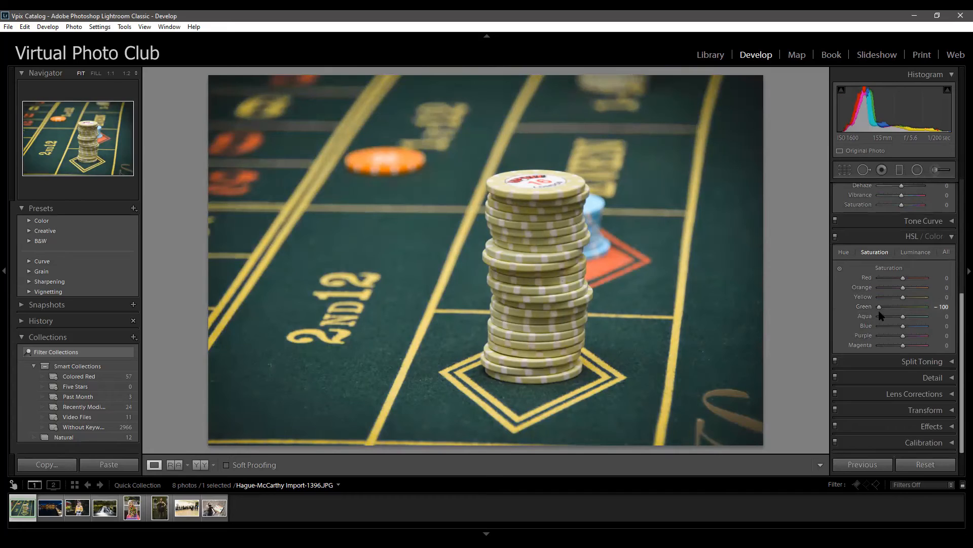
pyautogui.click(839, 270)
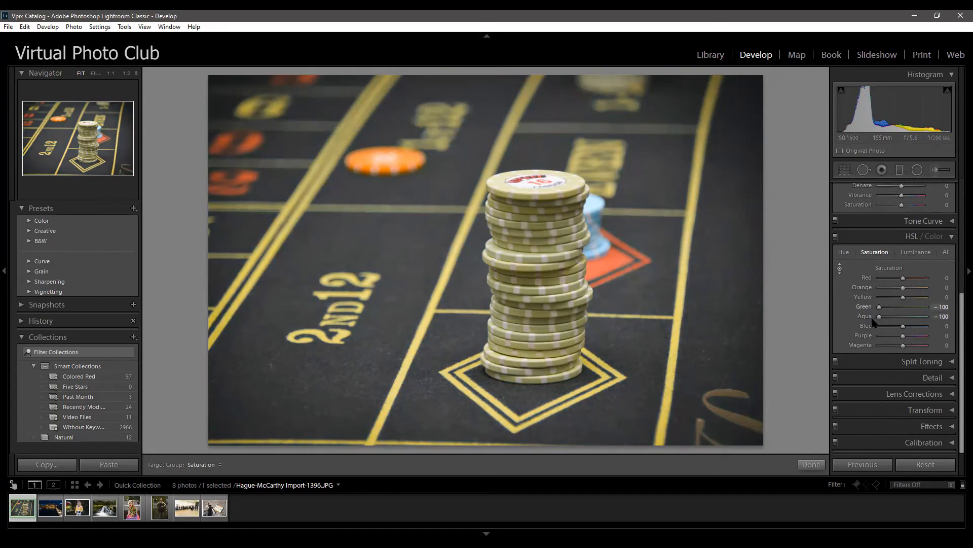
pyautogui.click(840, 269)
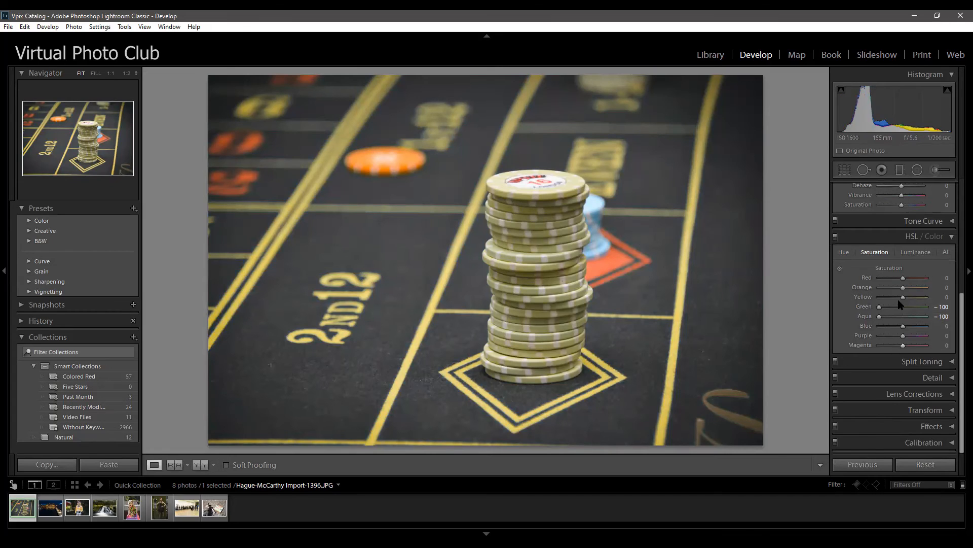
# Set HSL Saturation to -100 for Yellow, Blue and Red and +8 for Orange on the chips photo
pyautogui.moveTo(903, 298); pyautogui.dragTo(869, 296)
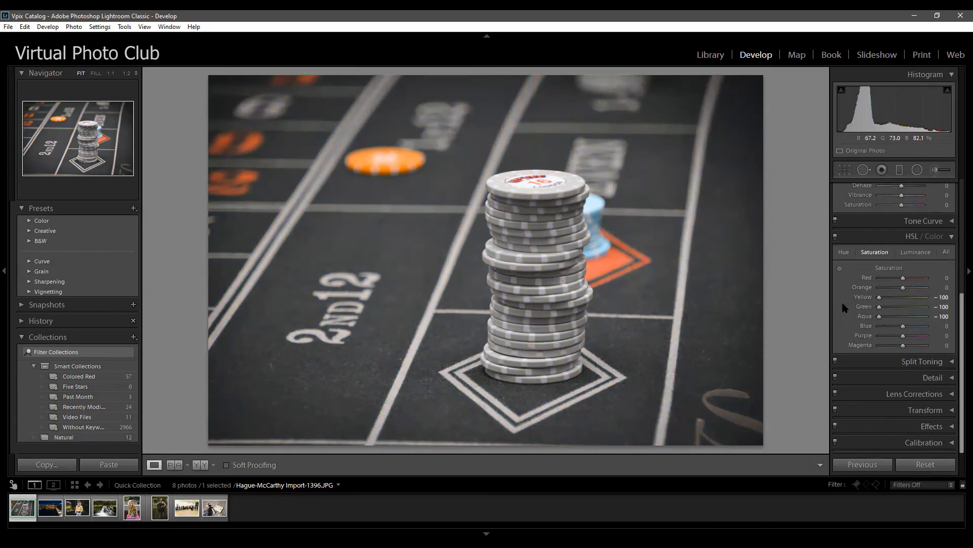
pyautogui.moveTo(903, 327); pyautogui.dragTo(871, 327)
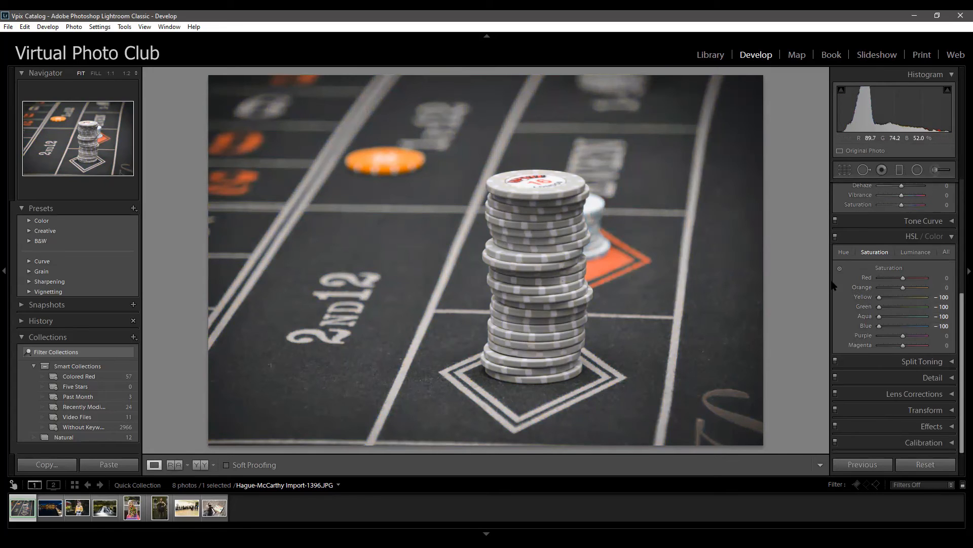
pyautogui.moveTo(904, 289)
pyautogui.mouseDown()
pyautogui.moveTo(888, 286)
pyautogui.moveTo(904, 286)
pyautogui.mouseUp()
pyautogui.moveTo(903, 287); pyautogui.dragTo(702, 282)
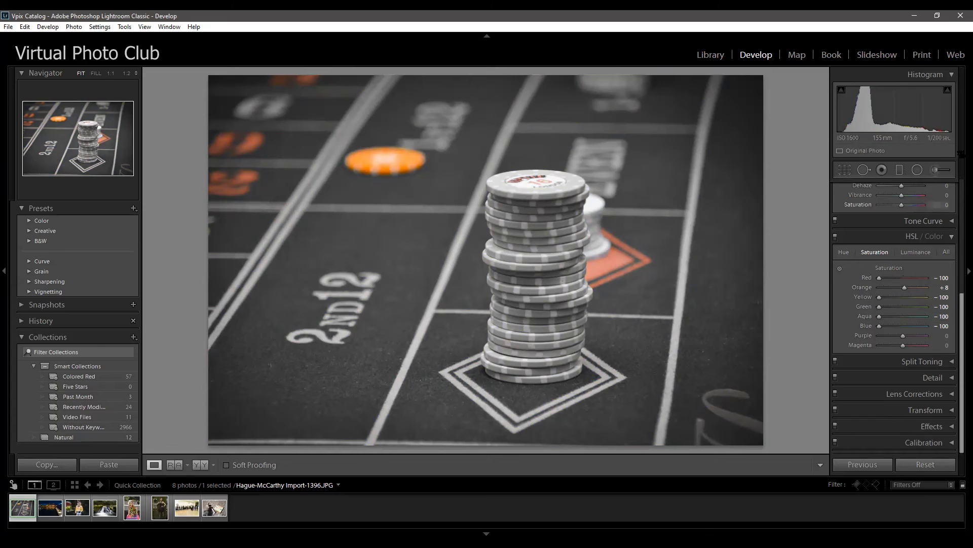
# Start an Adjustment Brush with the Saturation effect and set its Saturation to -100
pyautogui.click(935, 171)
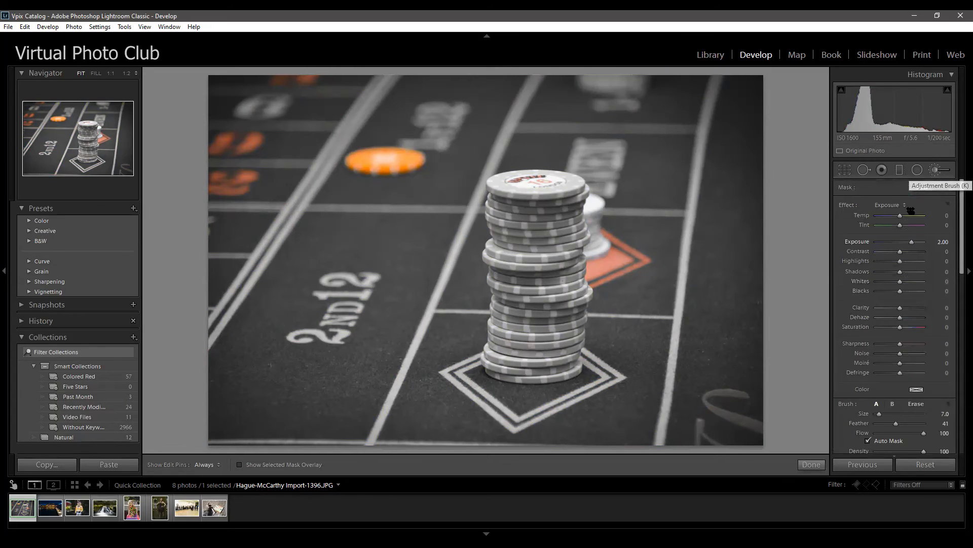
pyautogui.click(904, 205)
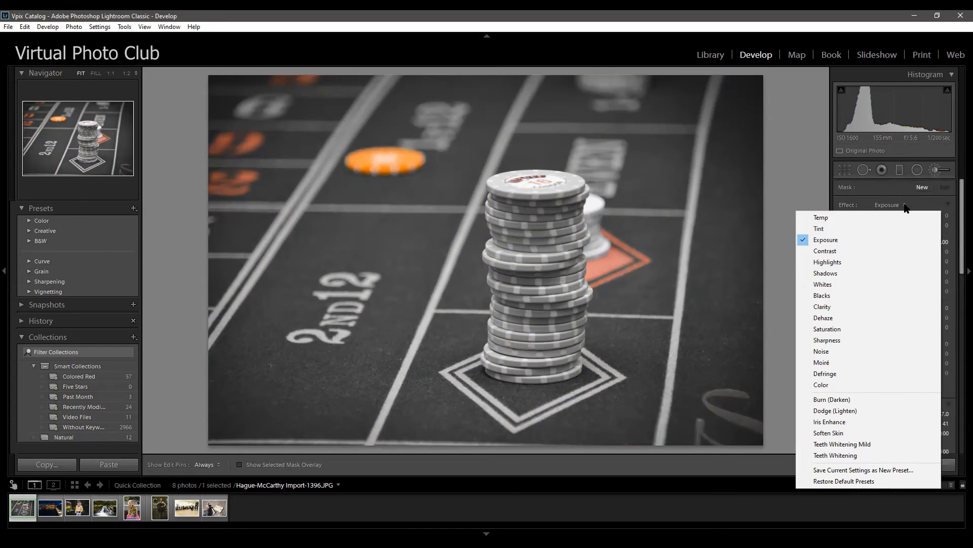
pyautogui.click(860, 332)
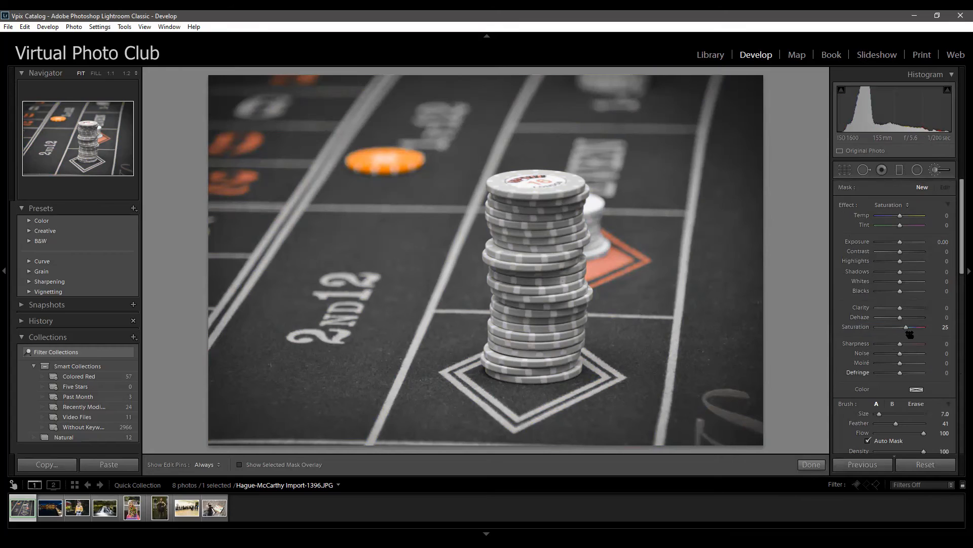
pyautogui.moveTo(907, 328); pyautogui.dragTo(844, 332)
# Brush at size 14 over the red diamond, the stack's top chip and the red table lettering to desaturate them, and close the brush
pyautogui.scroll(3, 629, 264)
pyautogui.press('h')
pyautogui.moveTo(628, 252)
pyautogui.mouseDown()
pyautogui.moveTo(631, 271)
pyautogui.moveTo(608, 302)
pyautogui.moveTo(613, 214)
pyautogui.moveTo(606, 257)
pyautogui.mouseUp()
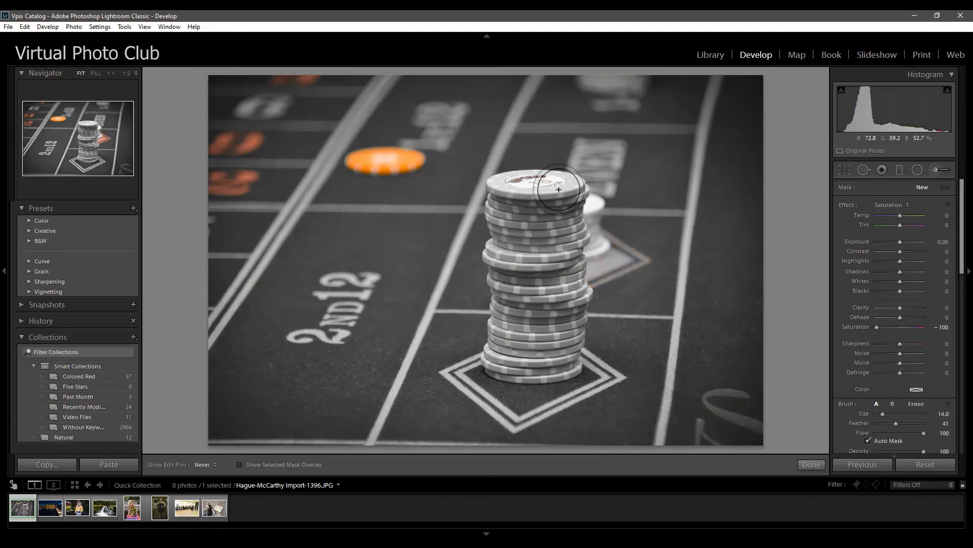
pyautogui.press('h')
pyautogui.press('h')
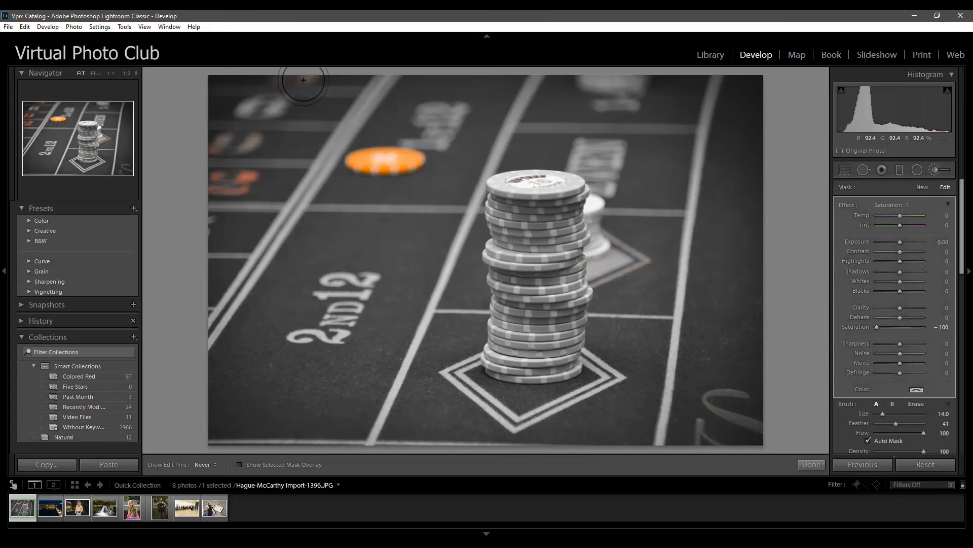
pyautogui.moveTo(253, 158); pyautogui.dragTo(255, 152)
pyautogui.press('h')
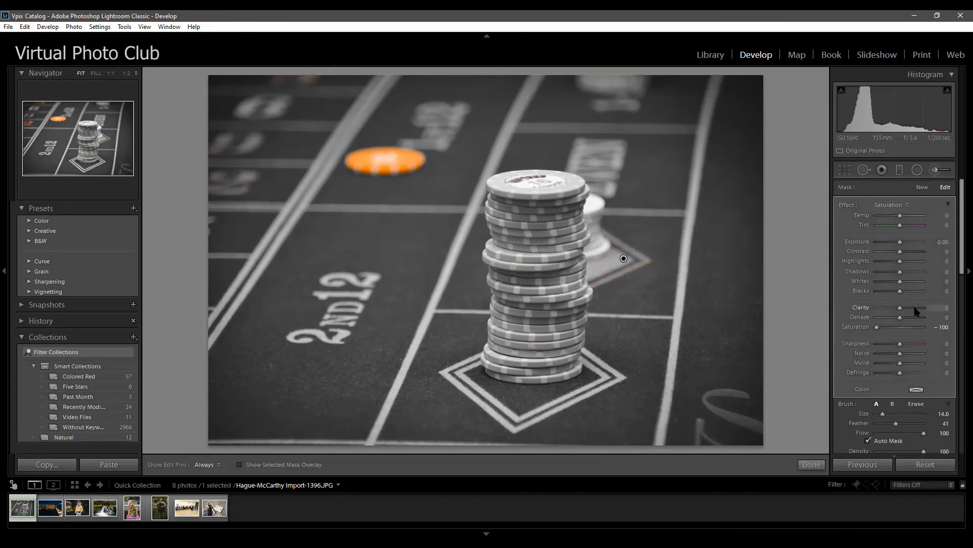
pyautogui.press('Escape')
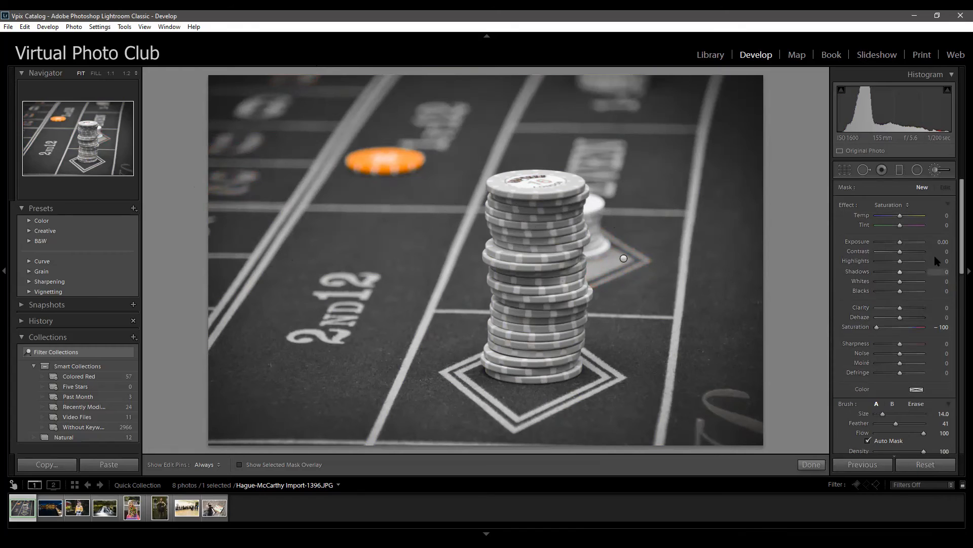
pyautogui.scroll(-2, 933, 265)
pyautogui.scroll(2, 932, 263)
pyautogui.scroll(-9, 935, 281)
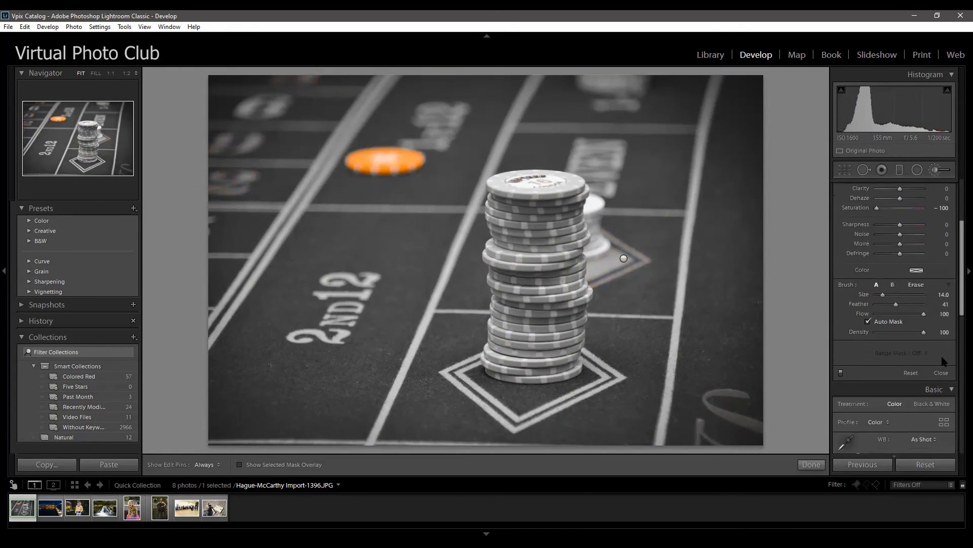
pyautogui.scroll(8, 943, 359)
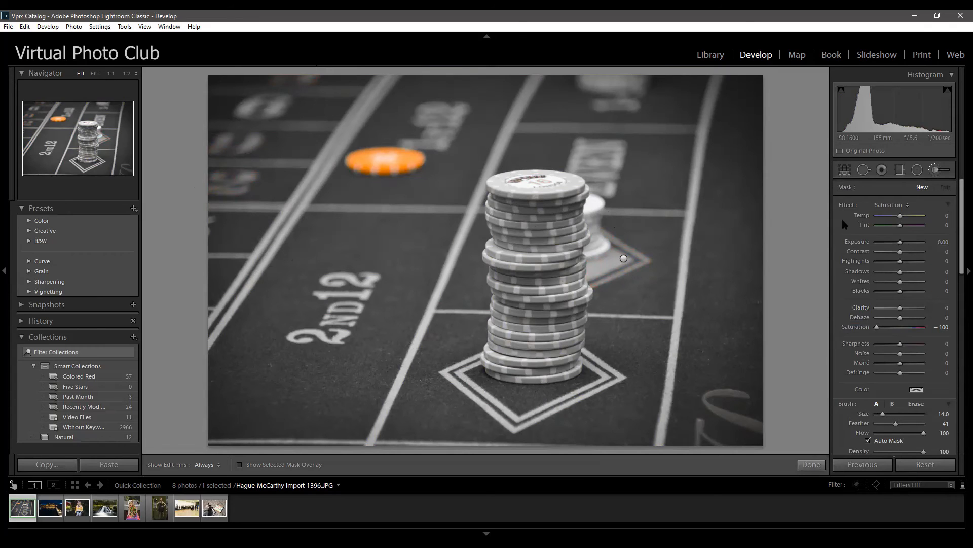
pyautogui.press('k')
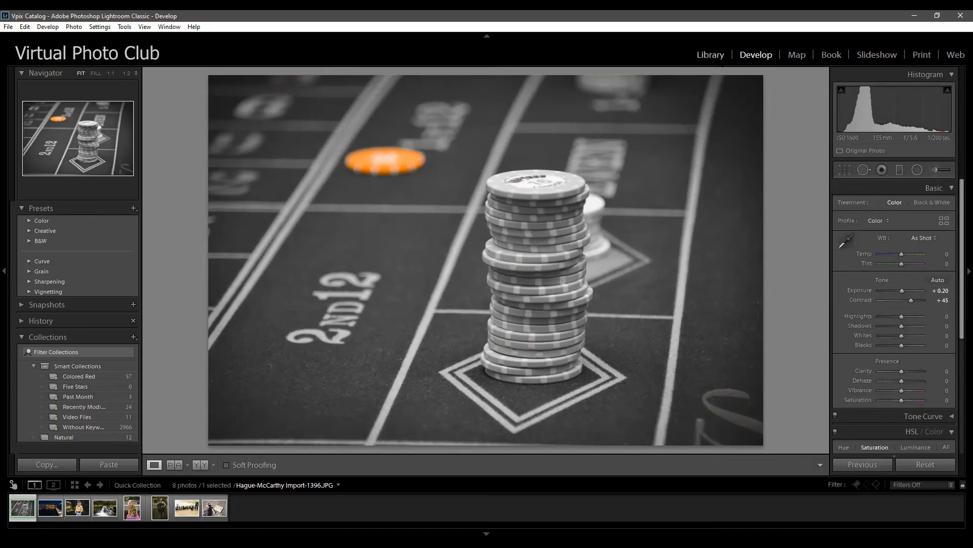
# Open Climate Strike-272.NEF Copy 2 from the Quick Collection in Develop and apply the Black & White treatment
pyautogui.press('g')
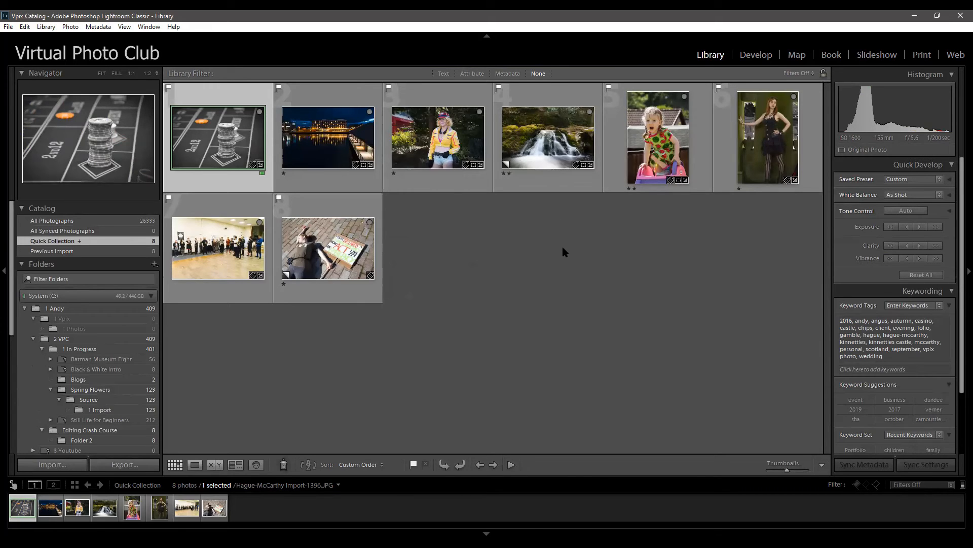
pyautogui.click(340, 250)
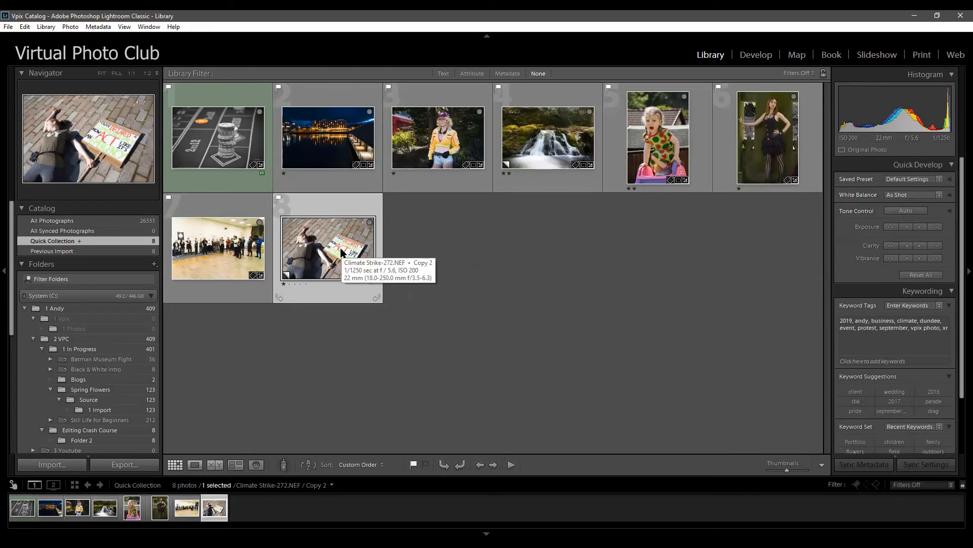
pyautogui.click(755, 57)
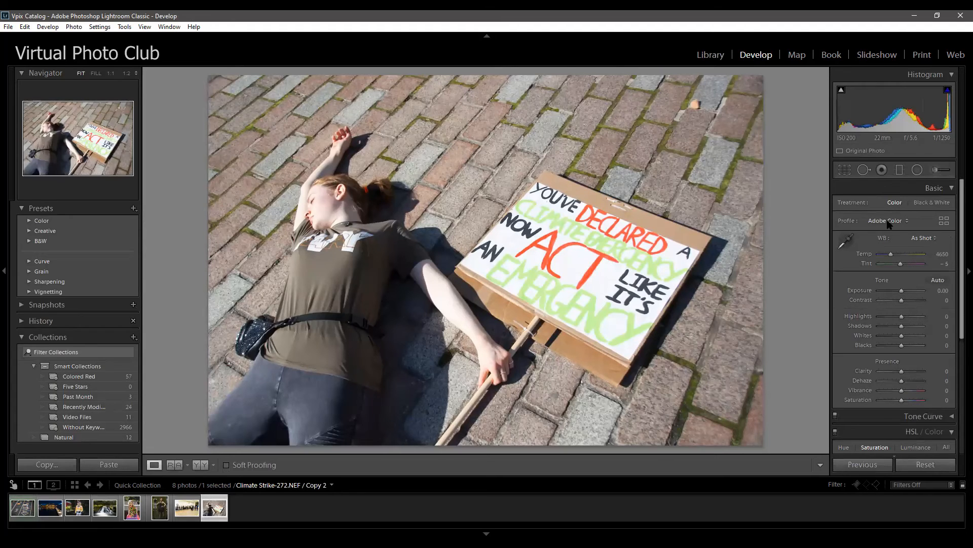
pyautogui.click(941, 203)
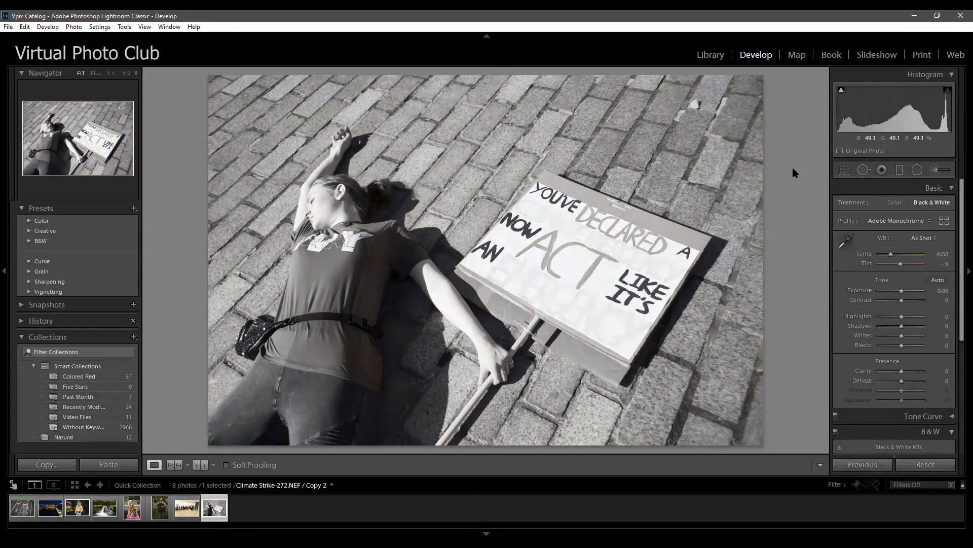
# Remove the pale stone from the paving near the photo's upper right with a Heal spot of size 76 and feather 16
pyautogui.click(701, 105)
pyautogui.moveTo(695, 135); pyautogui.dragTo(613, 272)
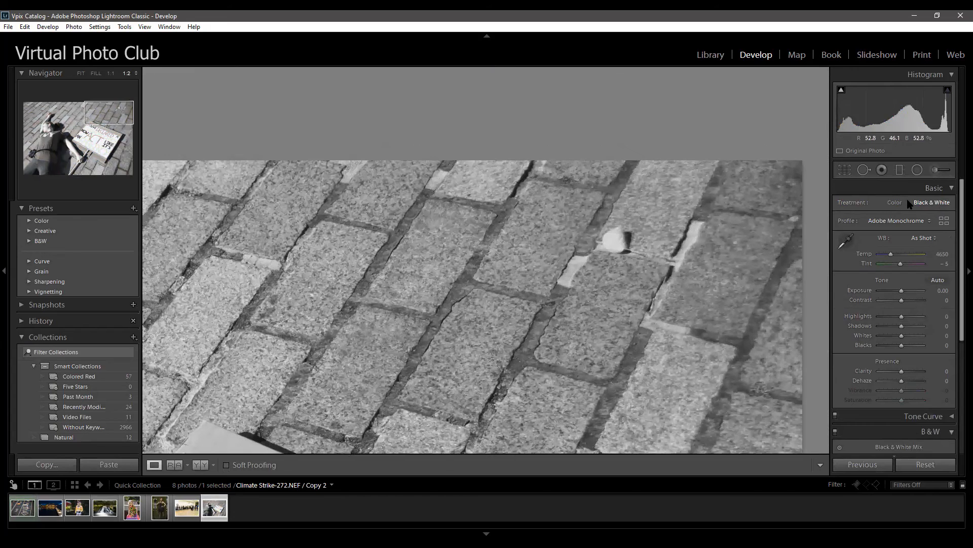
pyautogui.click(863, 170)
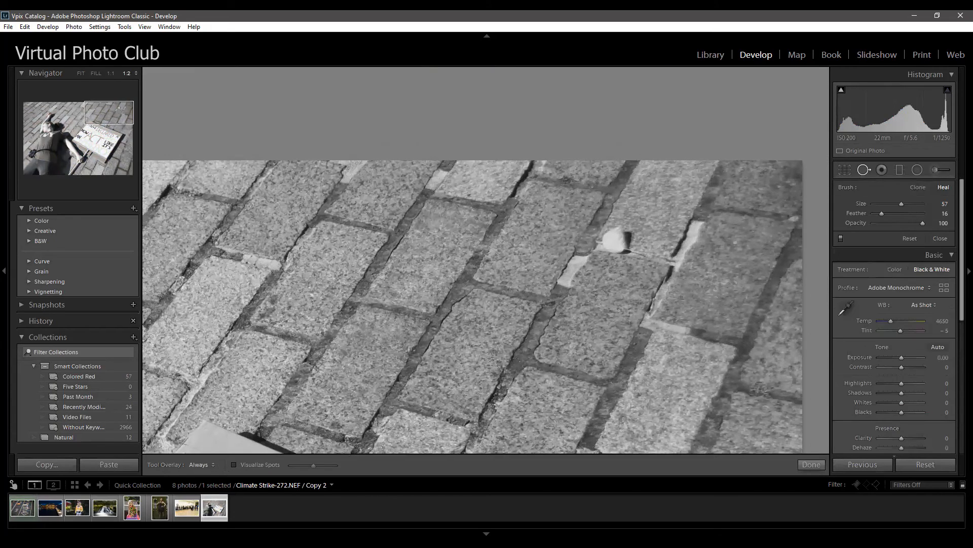
pyautogui.scroll(5, 615, 241)
pyautogui.click(614, 242)
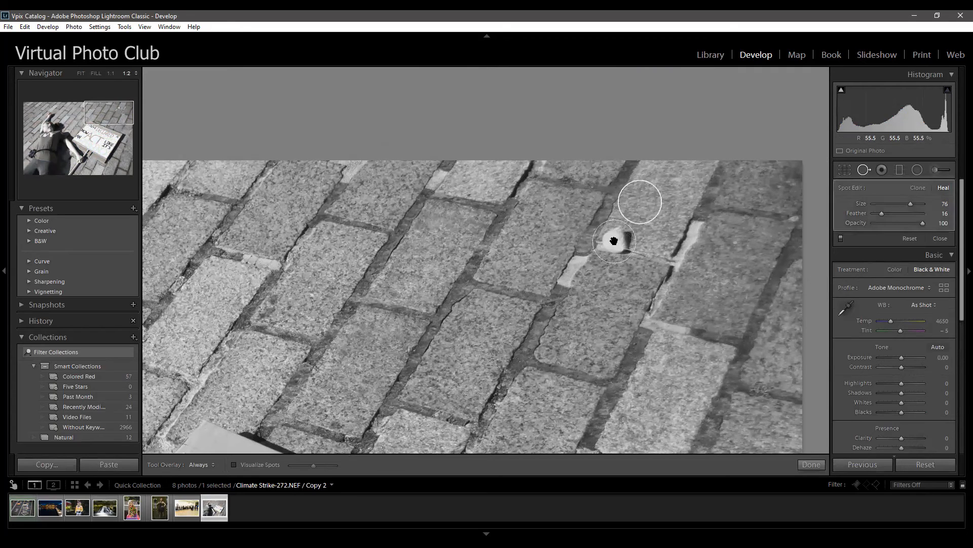
pyautogui.click(699, 253)
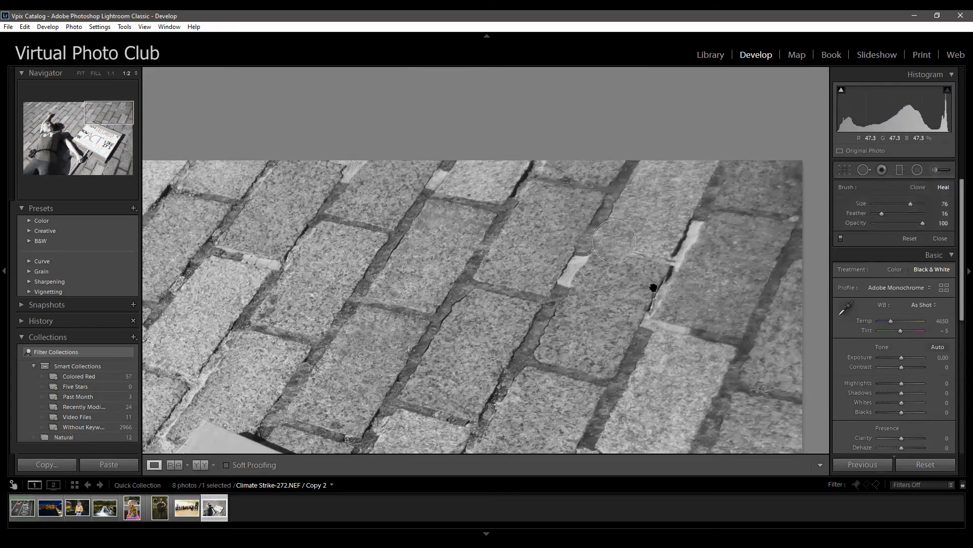
pyautogui.press('q')
pyautogui.click(549, 295)
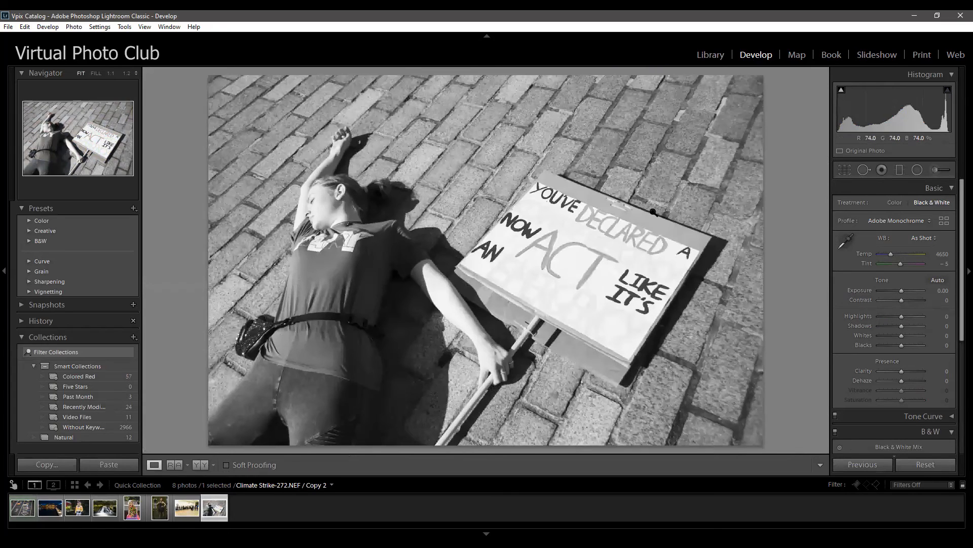
# Switch the protest photo back to the Color treatment and view the healed paving up close
pyautogui.click(682, 85)
pyautogui.click(897, 203)
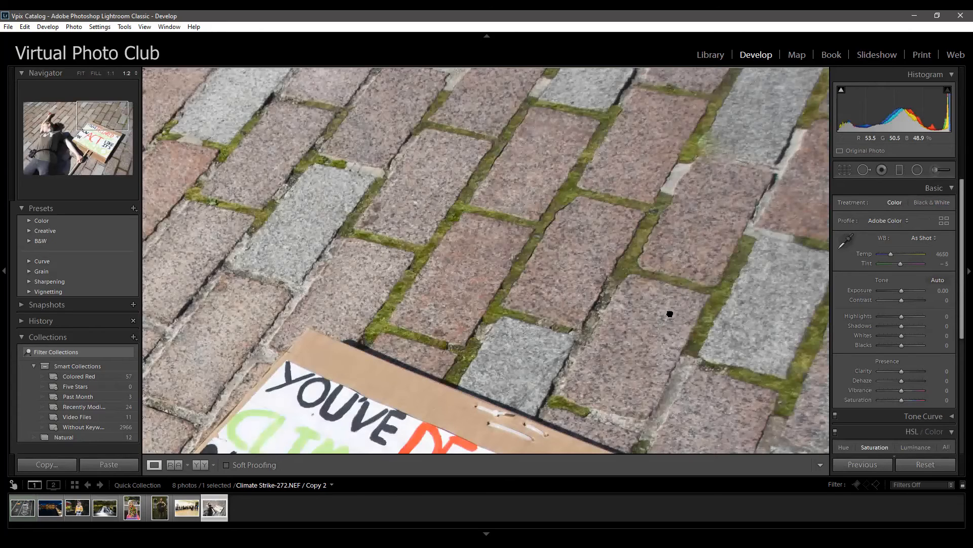
pyautogui.moveTo(670, 313); pyautogui.dragTo(654, 356)
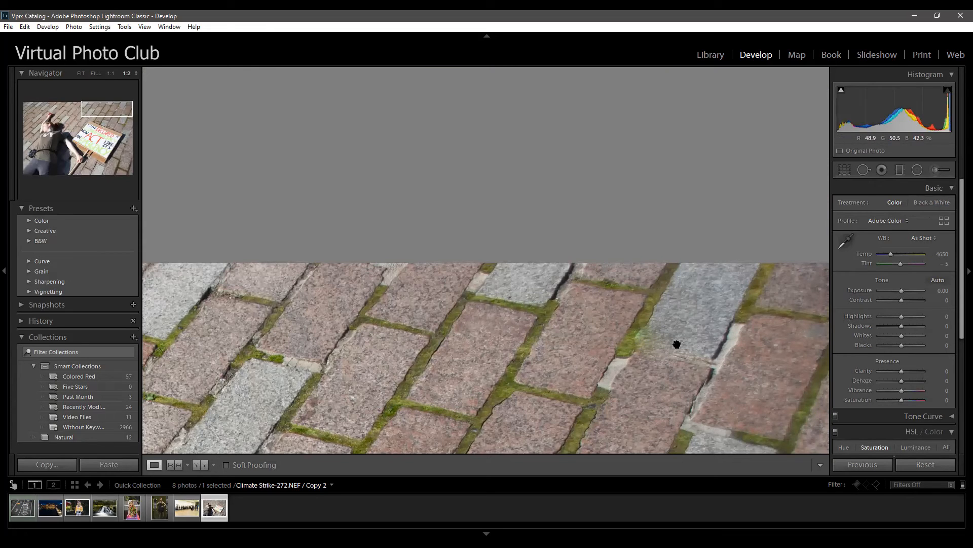
# Move the heal spot's source to the mossy lower corner of another grey paving brick and close Spot Removal
pyautogui.click(863, 169)
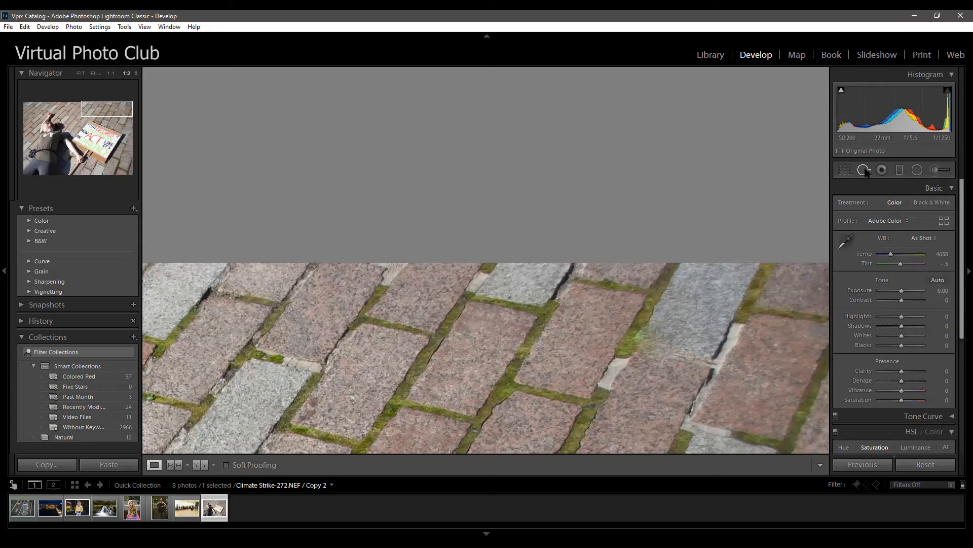
pyautogui.click(654, 345)
pyautogui.moveTo(675, 335); pyautogui.dragTo(673, 335)
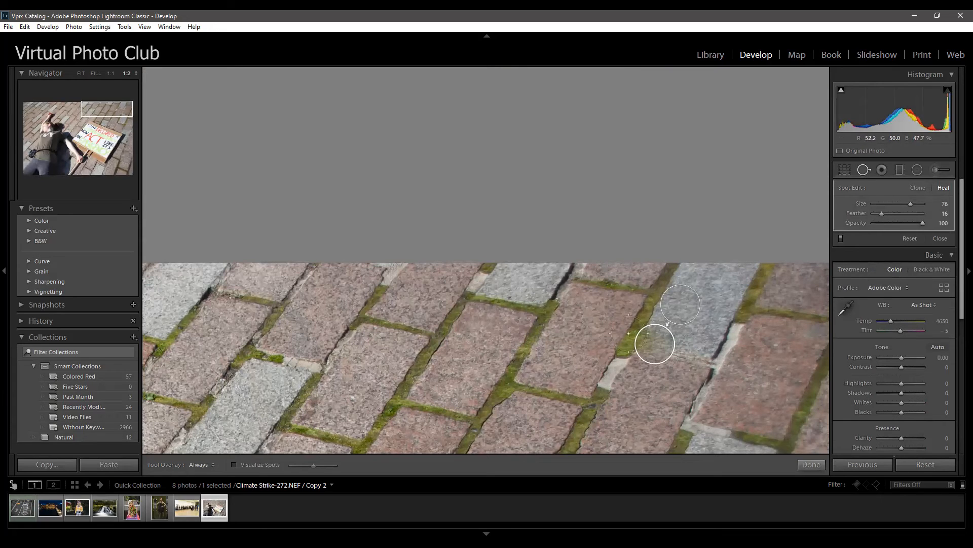
pyautogui.moveTo(679, 310)
pyautogui.mouseDown()
pyautogui.moveTo(496, 304)
pyautogui.moveTo(504, 301)
pyautogui.mouseUp()
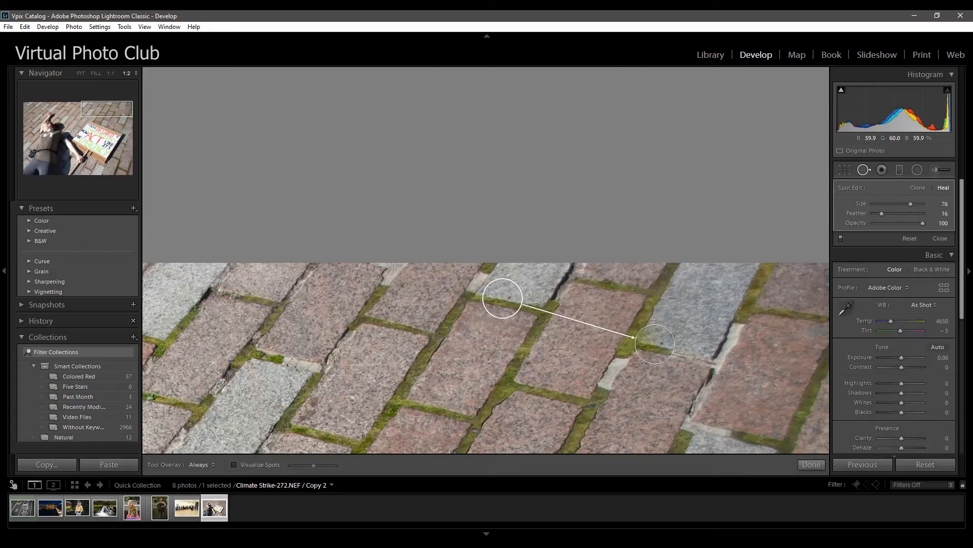
pyautogui.click(653, 353)
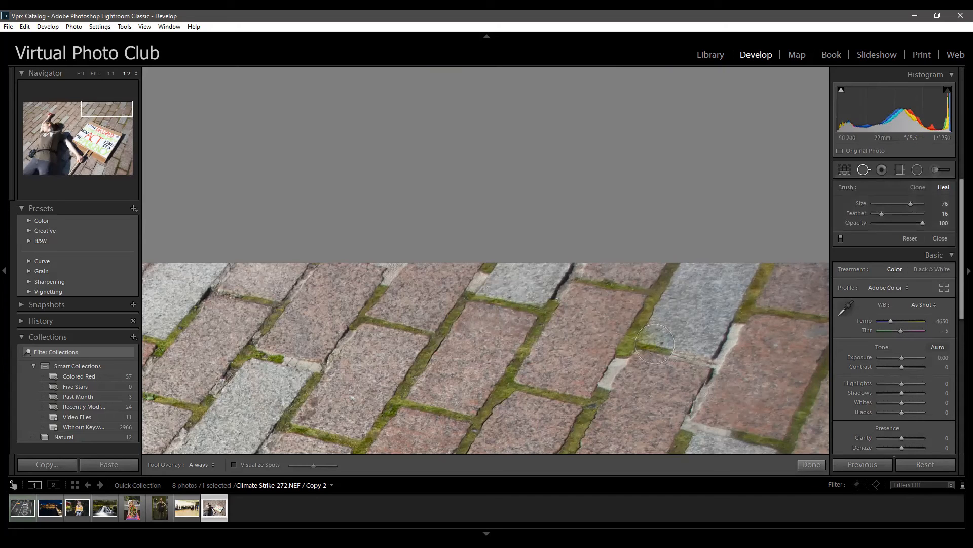
pyautogui.press('q')
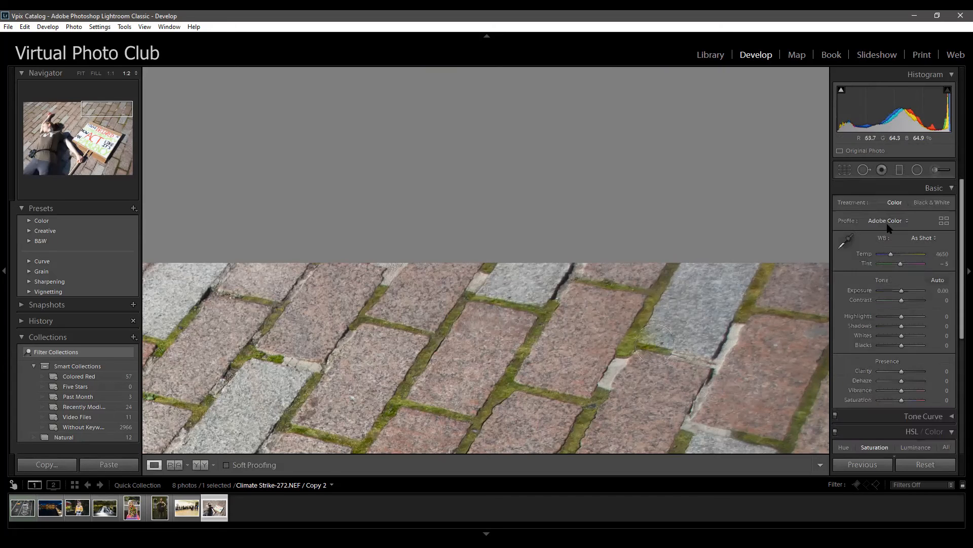
# Reposition the source of the heal spot under the pale grey brick along another grey brick's mossy lower joint, and close Spot Removal
pyautogui.click(863, 170)
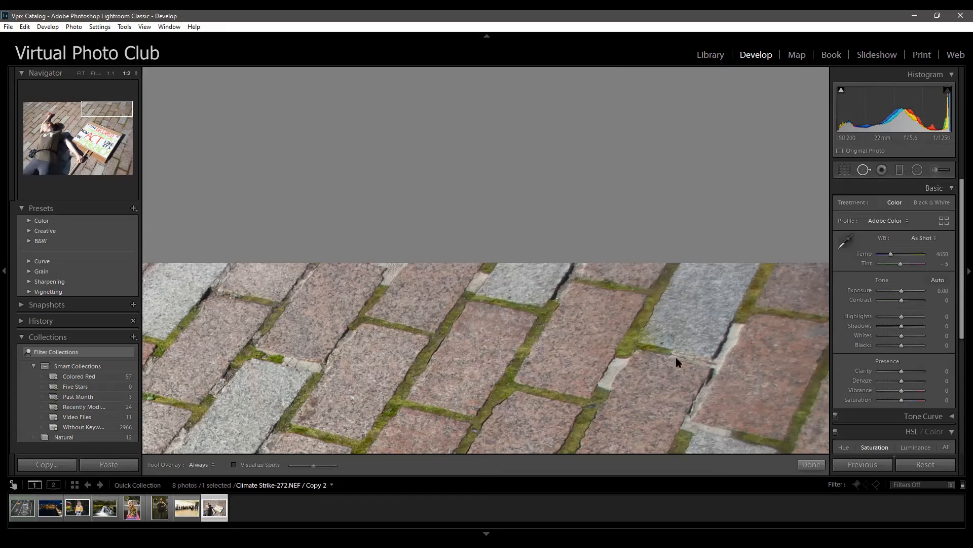
pyautogui.click(654, 344)
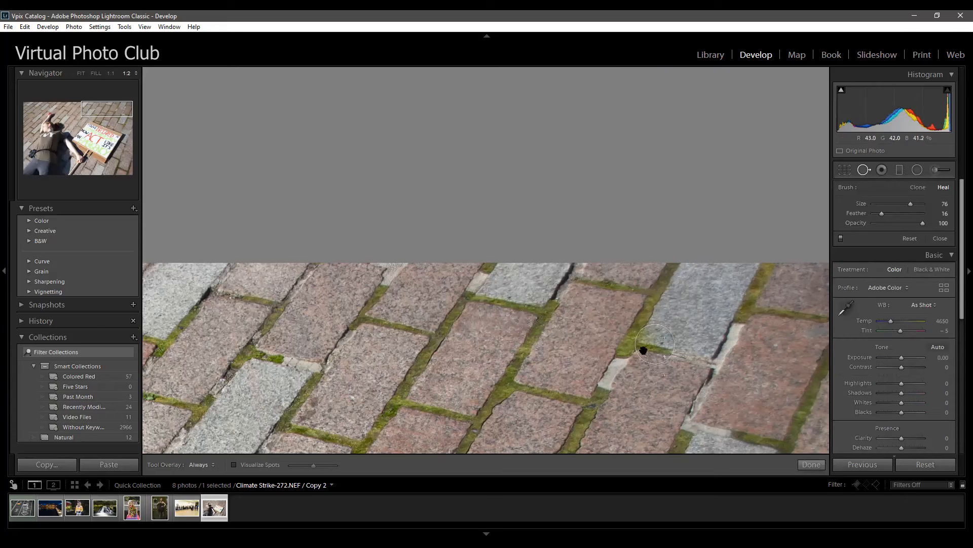
pyautogui.moveTo(662, 350)
pyautogui.mouseDown()
pyautogui.moveTo(657, 365)
pyautogui.moveTo(707, 366)
pyautogui.moveTo(693, 360)
pyautogui.moveTo(514, 390)
pyautogui.moveTo(583, 350)
pyautogui.moveTo(517, 314)
pyautogui.moveTo(527, 308)
pyautogui.mouseUp()
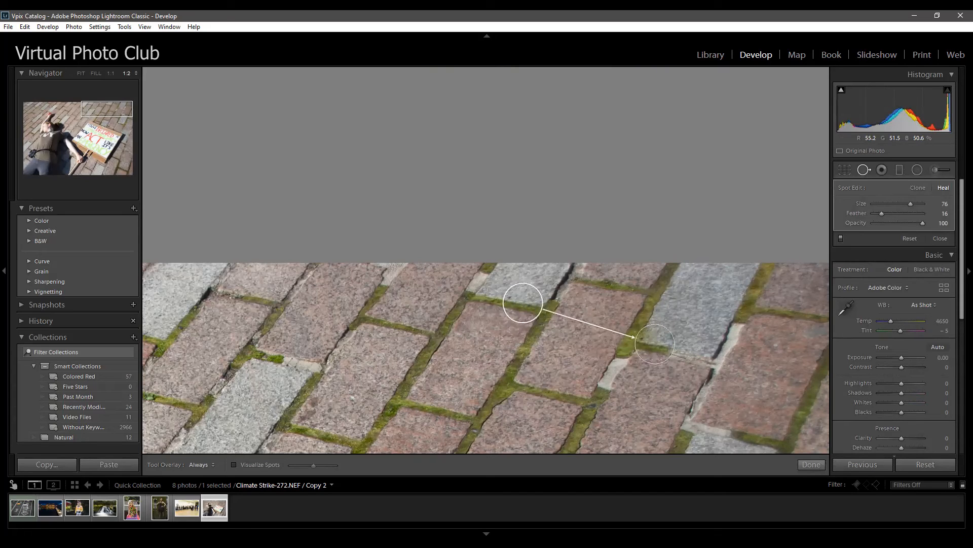
pyautogui.click(789, 288)
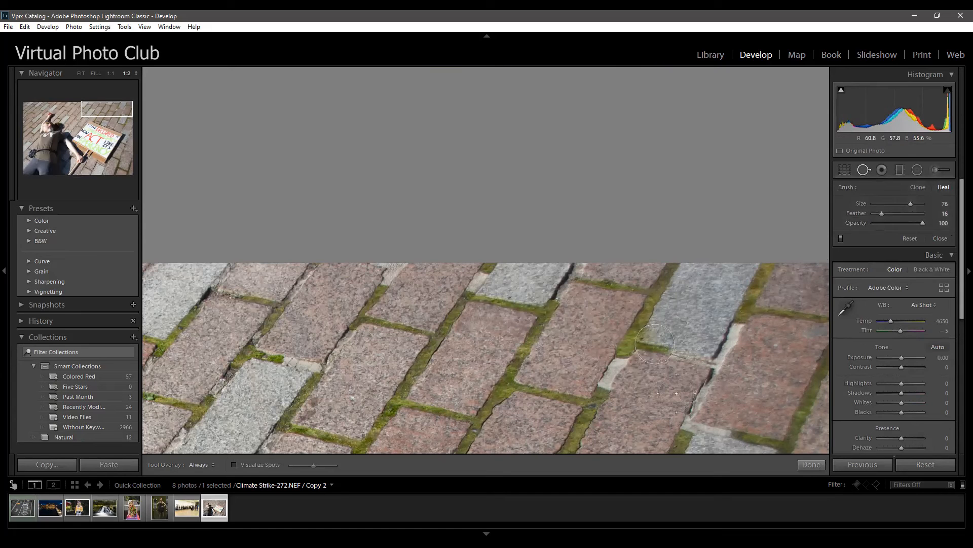
pyautogui.moveTo(653, 402); pyautogui.dragTo(622, 298)
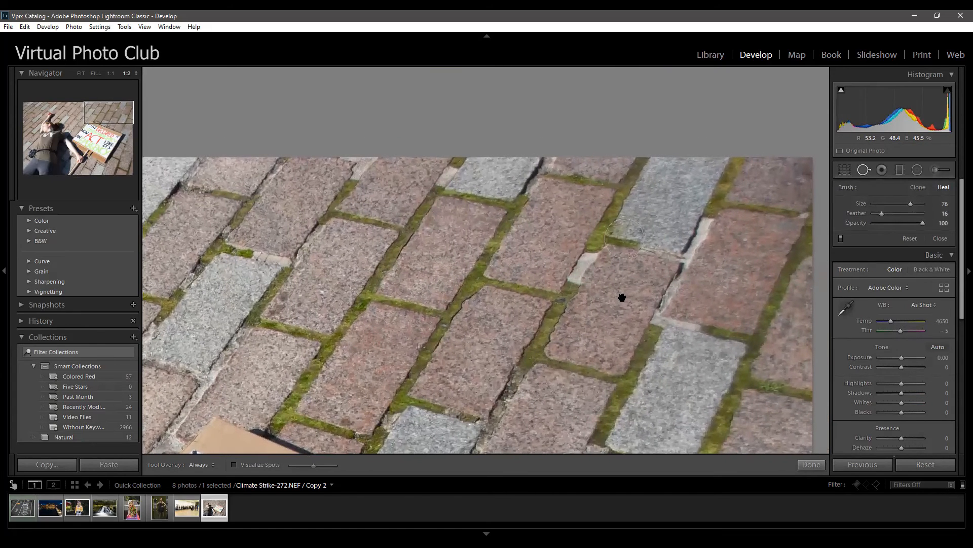
pyautogui.click(616, 238)
pyautogui.moveTo(500, 198)
pyautogui.mouseDown()
pyautogui.moveTo(685, 322)
pyautogui.moveTo(654, 341)
pyautogui.moveTo(616, 292)
pyautogui.moveTo(549, 254)
pyautogui.moveTo(568, 193)
pyautogui.moveTo(512, 218)
pyautogui.moveTo(453, 196)
pyautogui.moveTo(481, 192)
pyautogui.mouseUp()
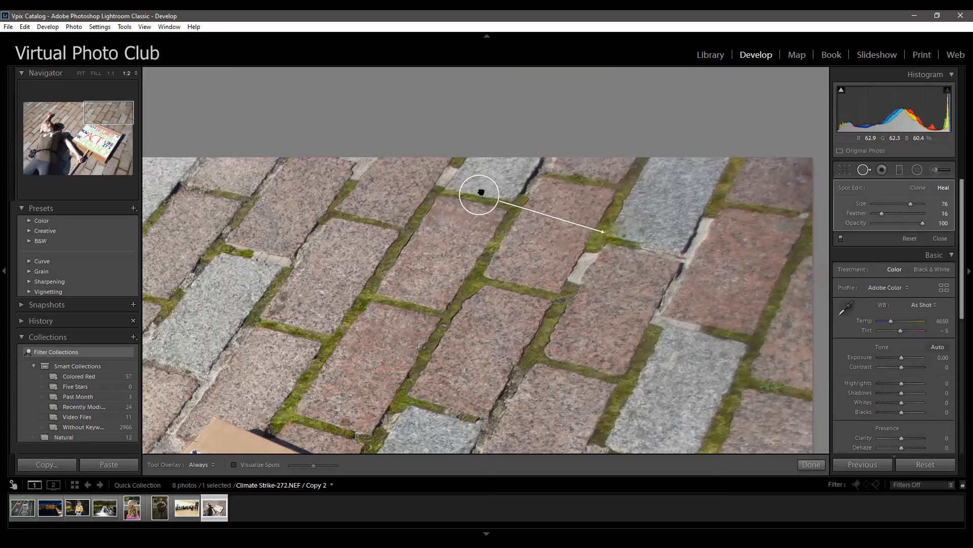
pyautogui.click(665, 282)
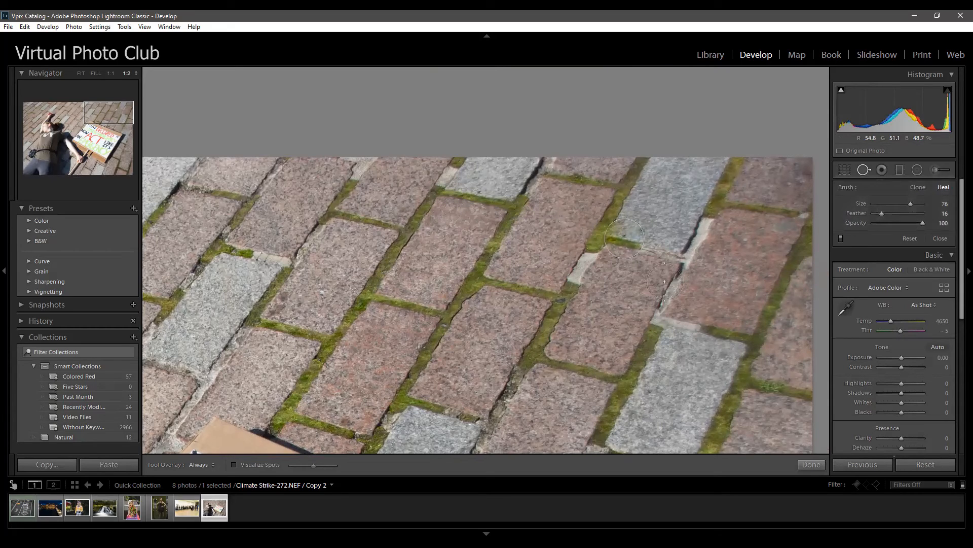
pyautogui.press('q')
pyautogui.moveTo(521, 322); pyautogui.dragTo(602, 278)
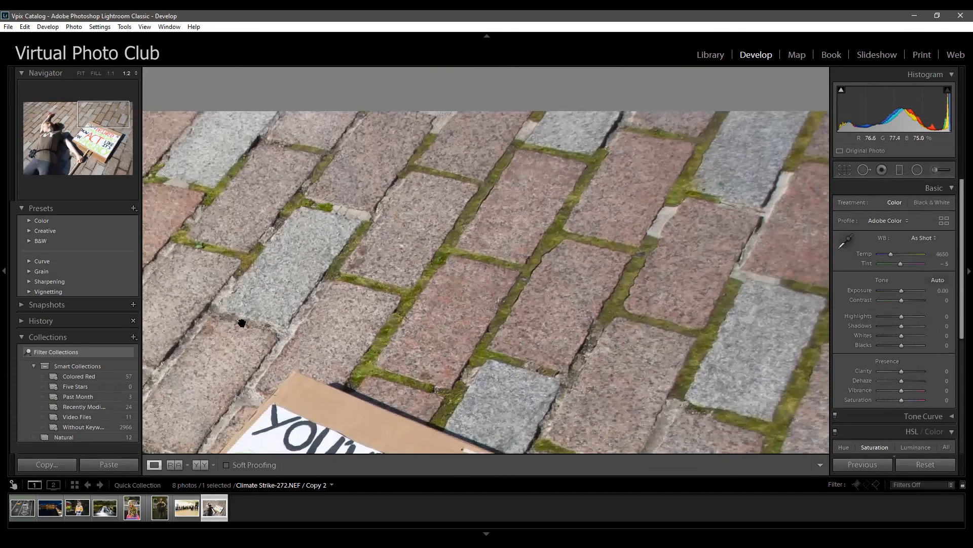
pyautogui.moveTo(486, 283); pyautogui.dragTo(400, 216)
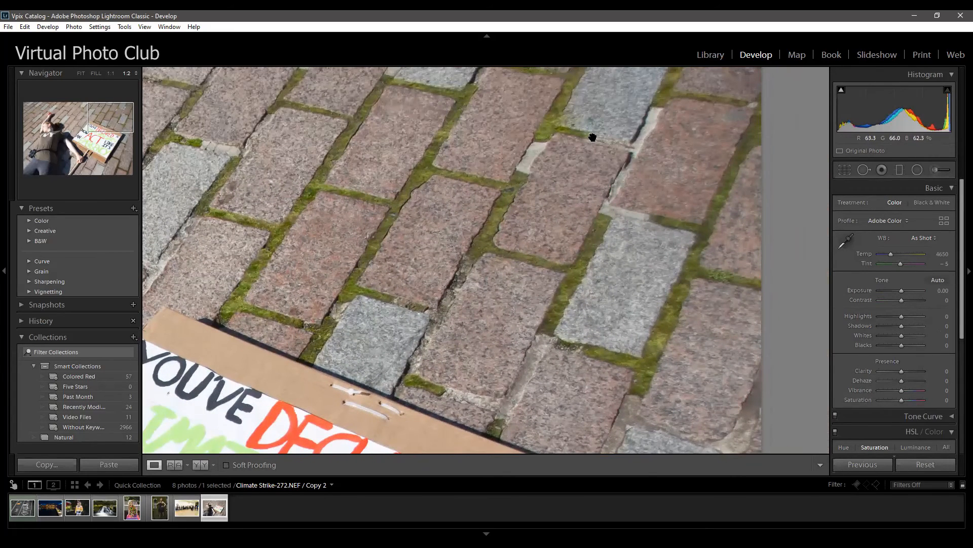
pyautogui.click(624, 258)
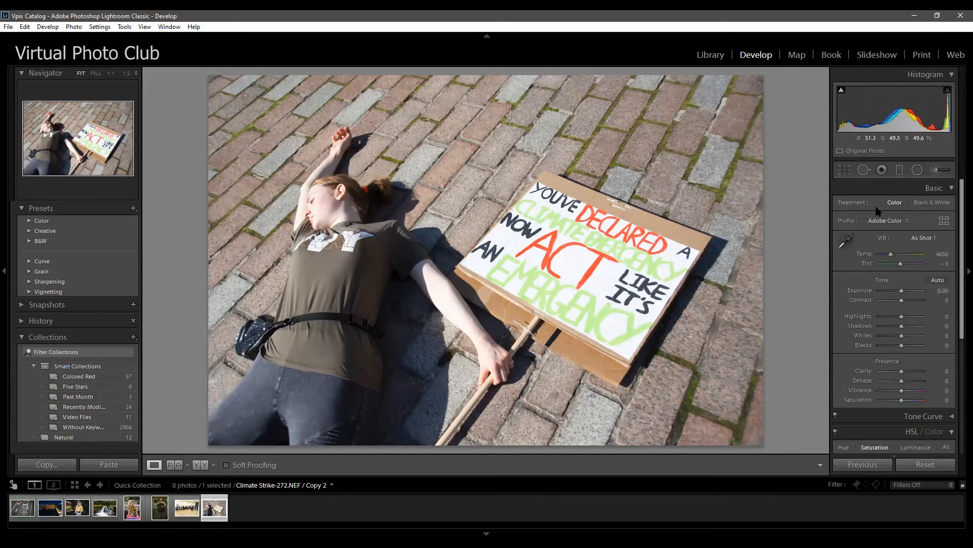
# Apply the Black & White treatment to the protest photo and set Highlights to -71
pyautogui.press('v')
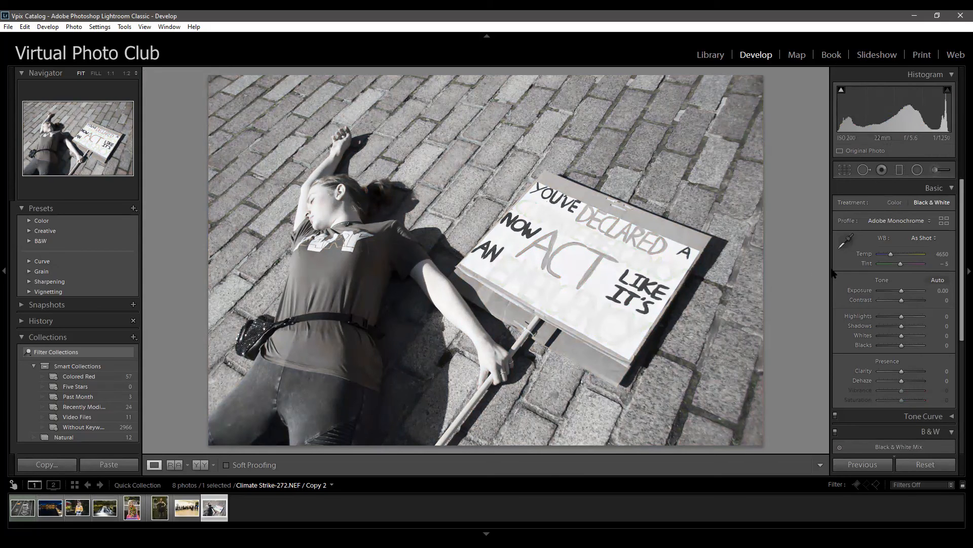
pyautogui.scroll(-1, 893, 263)
pyautogui.moveTo(903, 279); pyautogui.dragTo(889, 279)
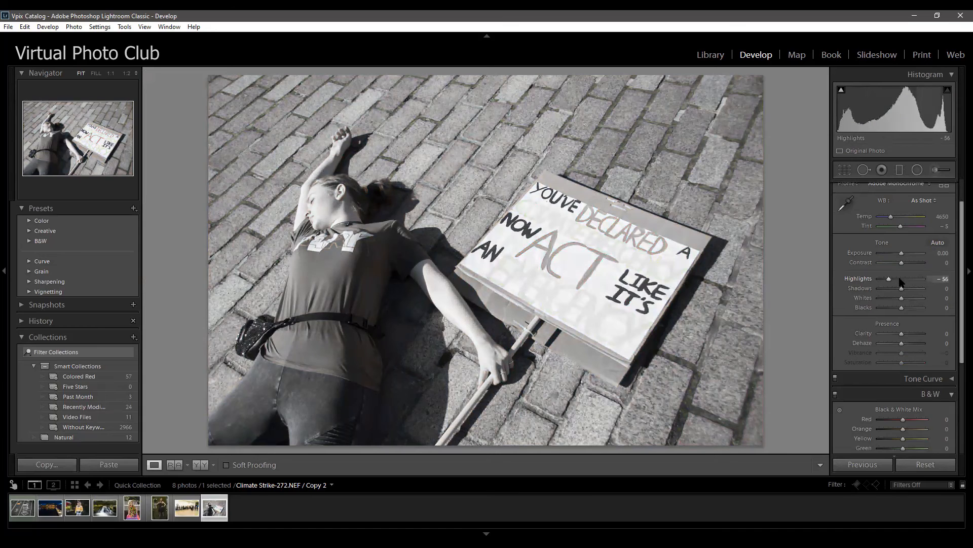
pyautogui.scroll(-3, 901, 281)
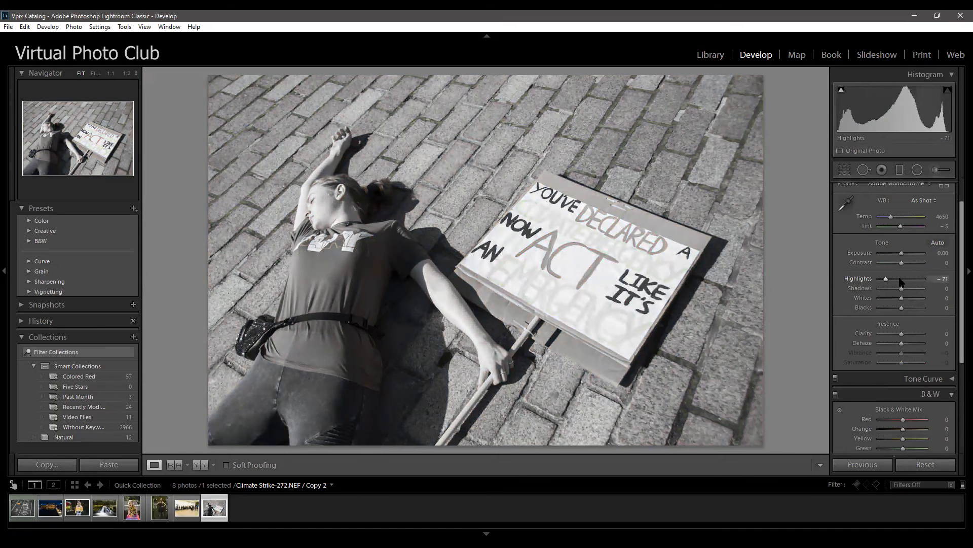
pyautogui.scroll(-1, 943, 300)
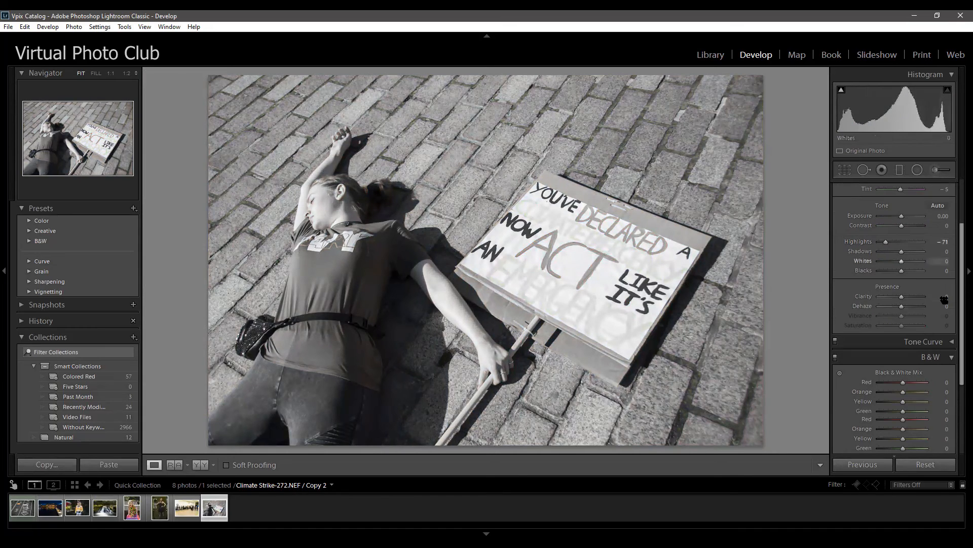
pyautogui.scroll(-1, 944, 300)
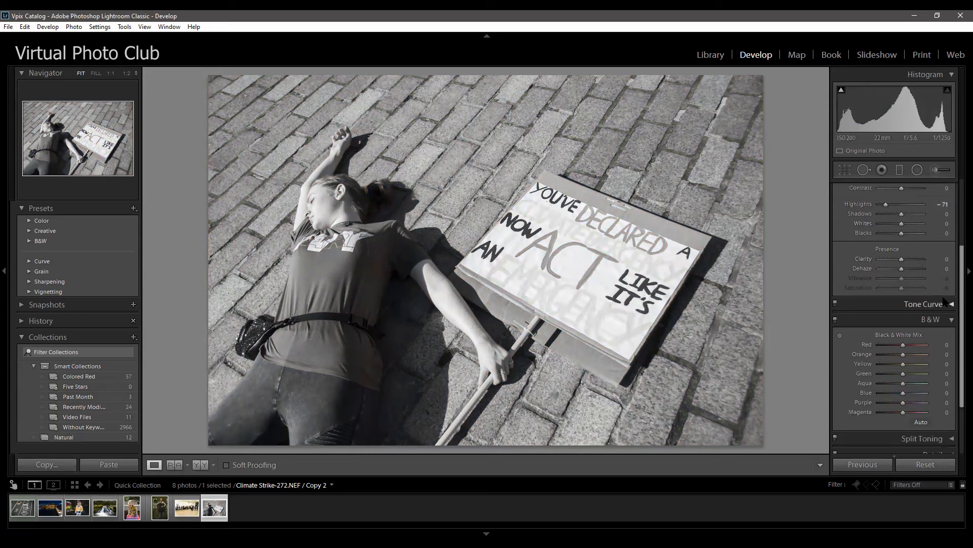
pyautogui.scroll(3, 938, 303)
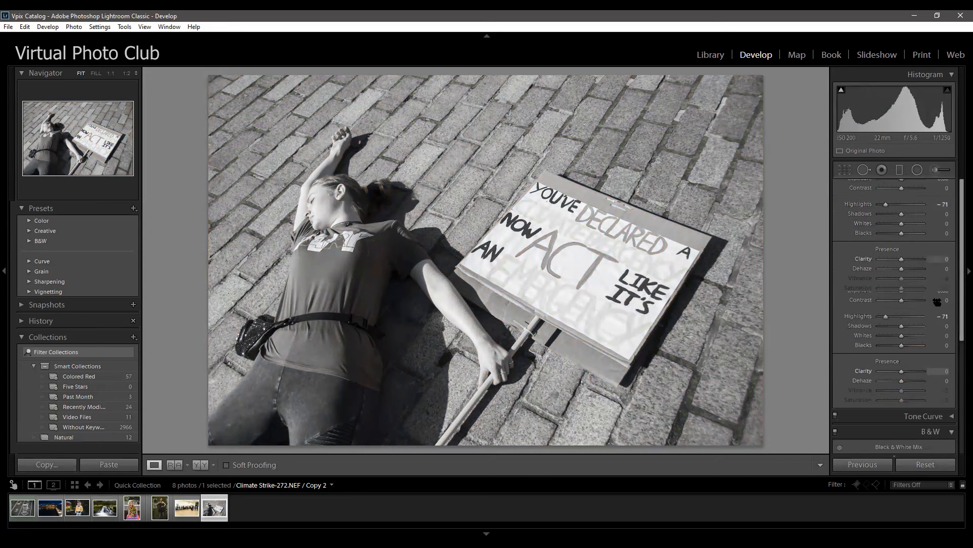
# Compare with the Color treatment, return to Black & White, and set Green to -89 in the Black & White Mix
pyautogui.click(895, 203)
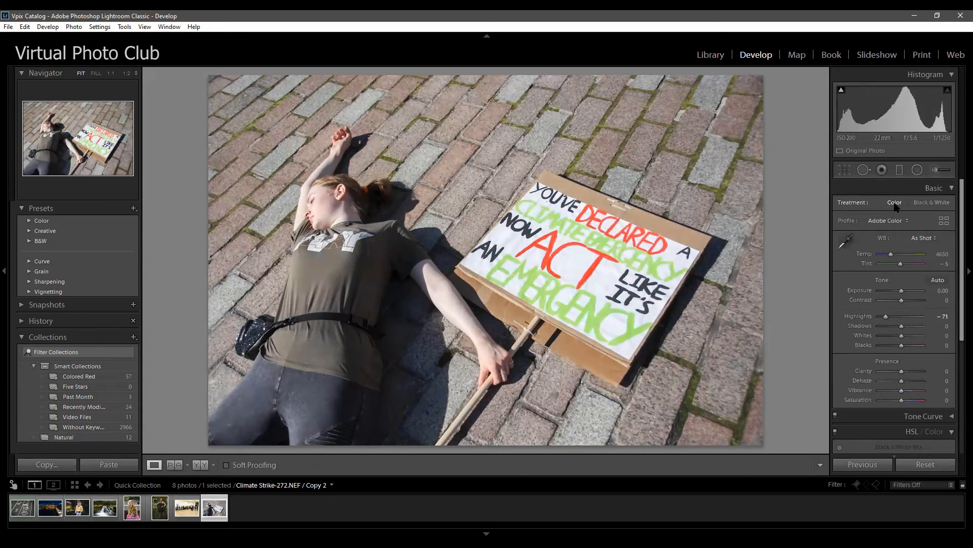
pyautogui.click(932, 202)
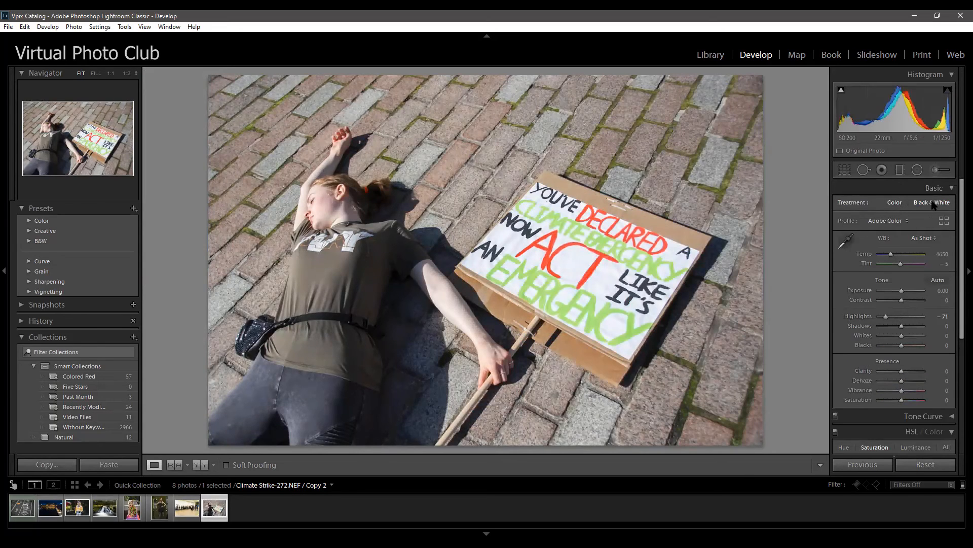
pyautogui.scroll(-4, 937, 314)
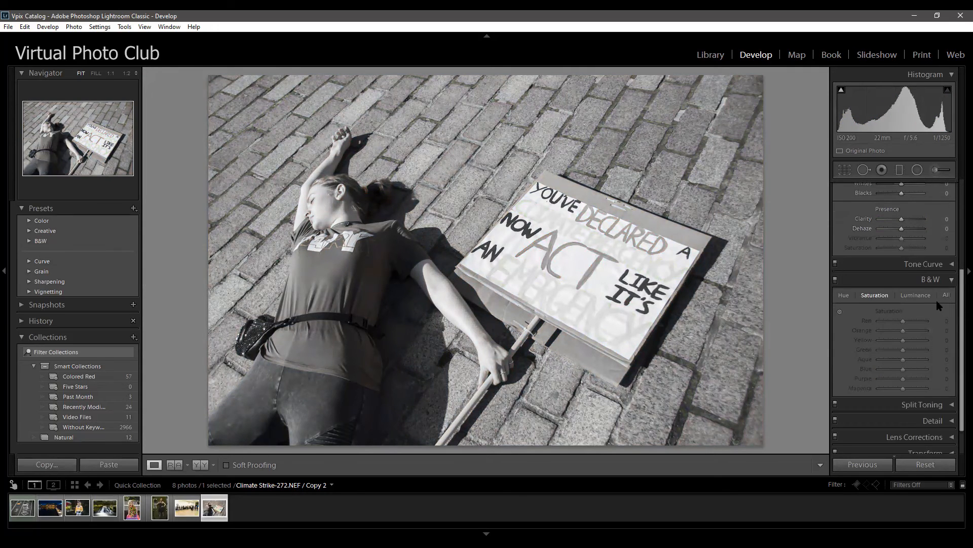
pyautogui.scroll(1, 946, 334)
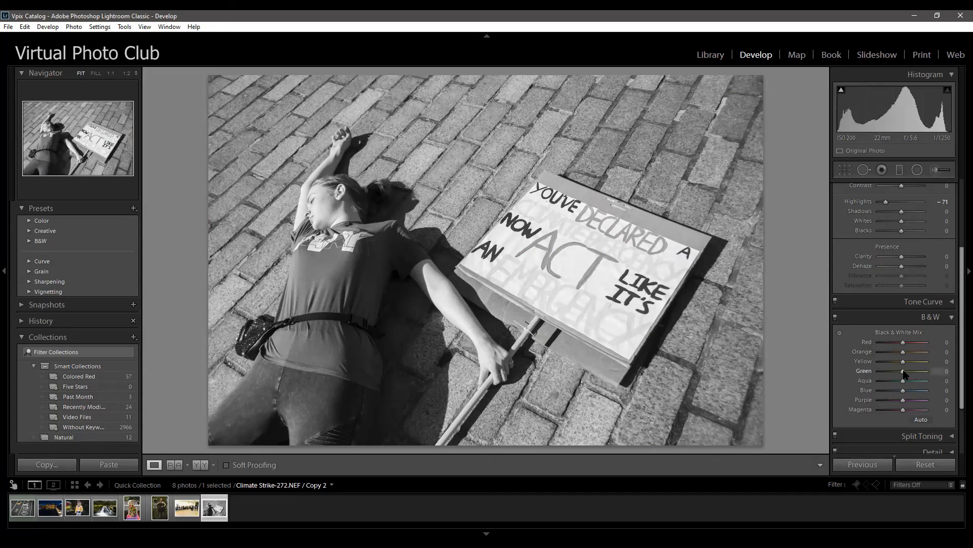
pyautogui.moveTo(906, 374); pyautogui.dragTo(882, 372)
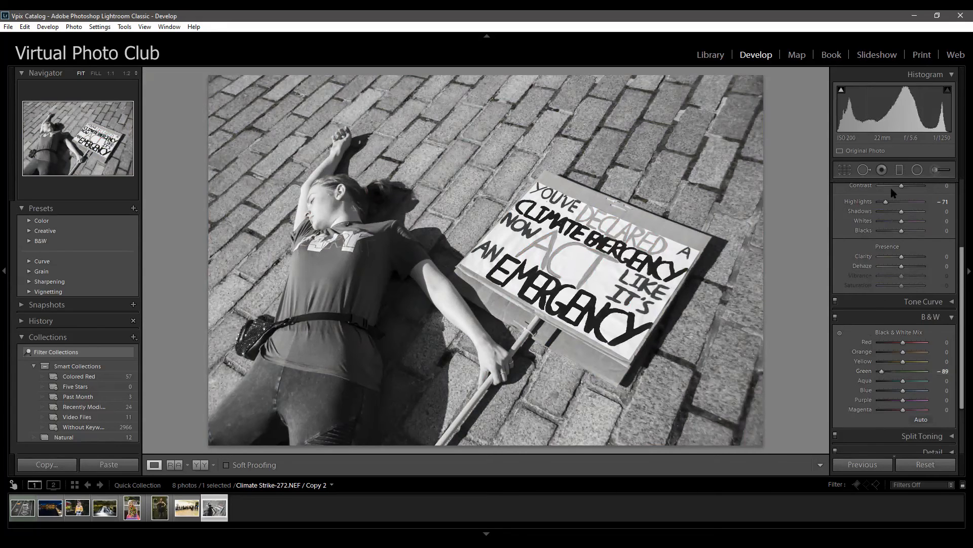
# Try a post-crop vignette in Highlight Priority style with an Amount of -50
pyautogui.click(917, 170)
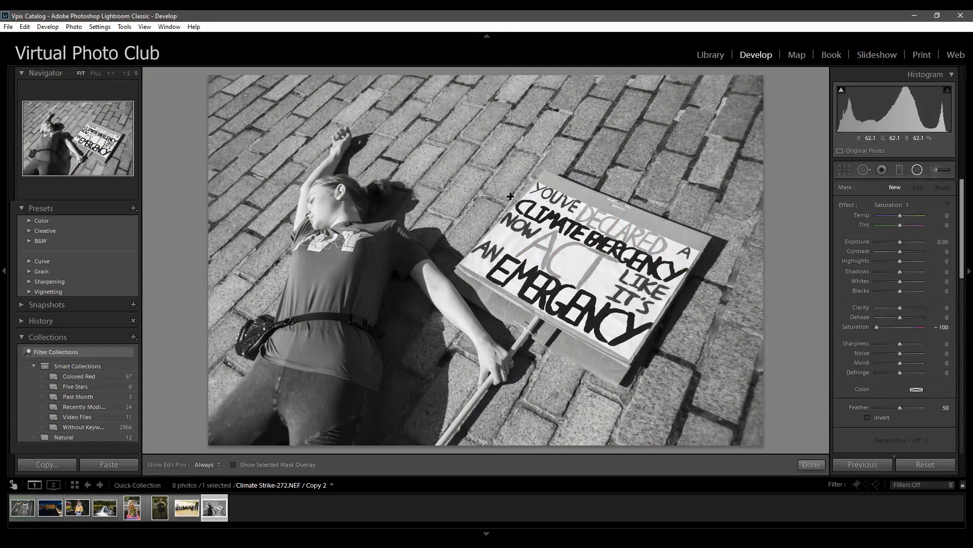
pyautogui.click(921, 173)
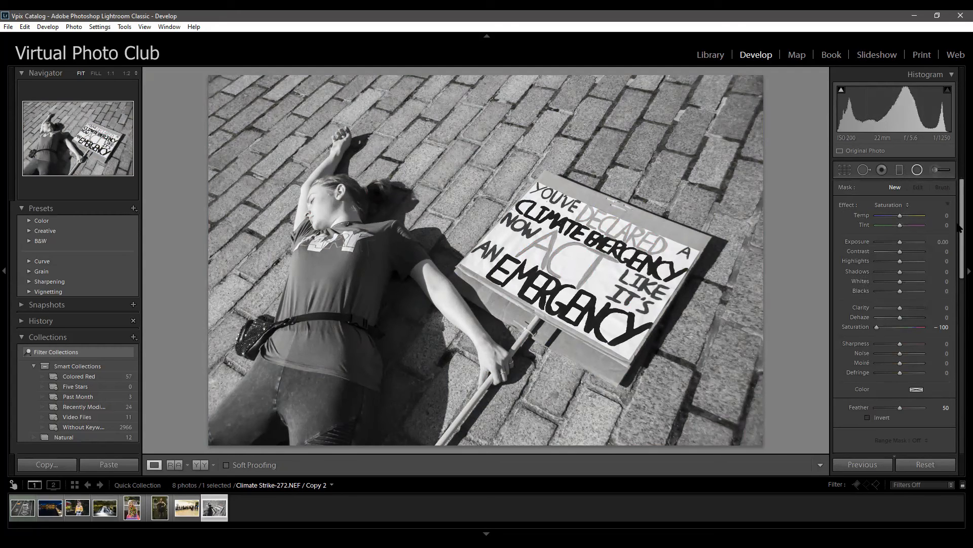
pyautogui.scroll(-5, 957, 333)
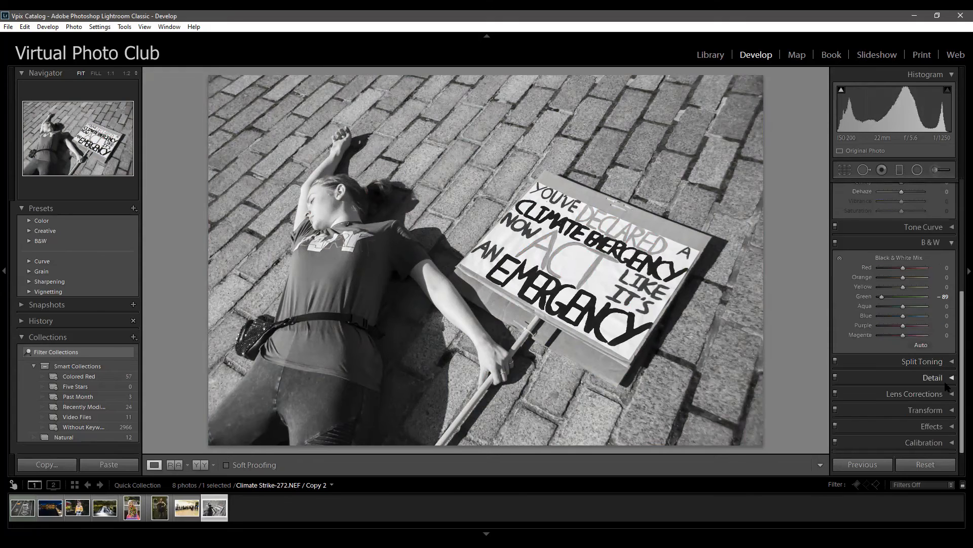
pyautogui.click(951, 429)
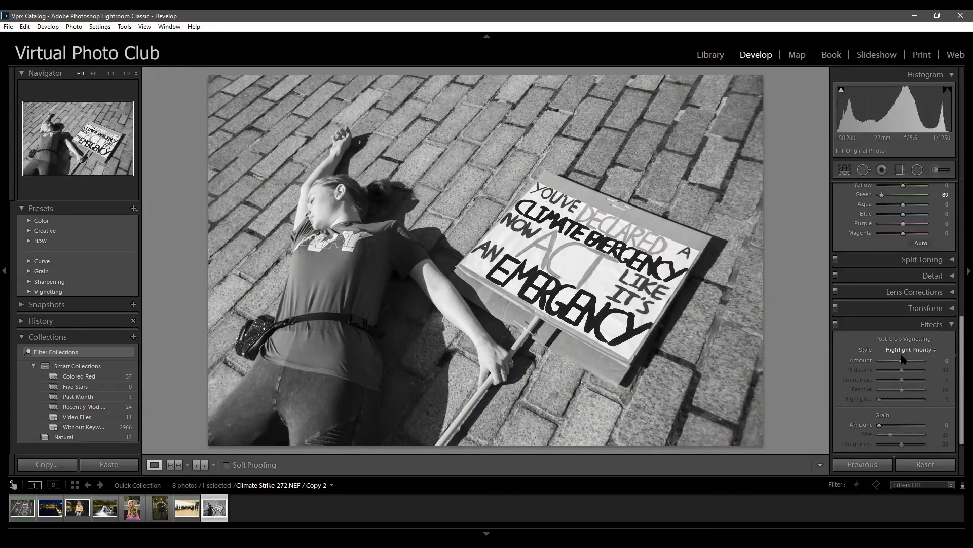
pyautogui.press('Down')
pyautogui.press('Down')
pyautogui.press('Down')
pyautogui.press('Down')
pyautogui.press('Down')
pyautogui.press('Down')
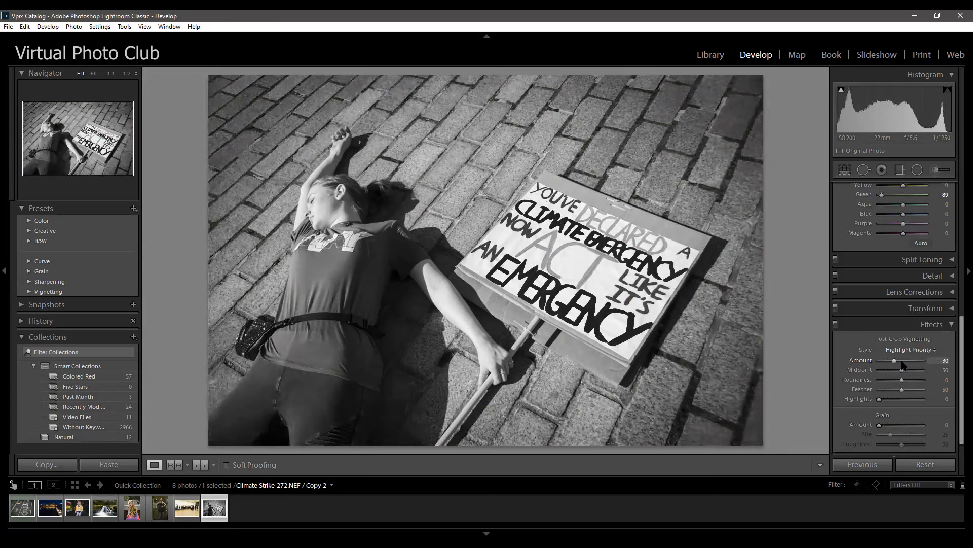
pyautogui.press('Down')
pyautogui.press('Down')
pyautogui.press('Down')
pyautogui.press('Down')
pyautogui.press('Down')
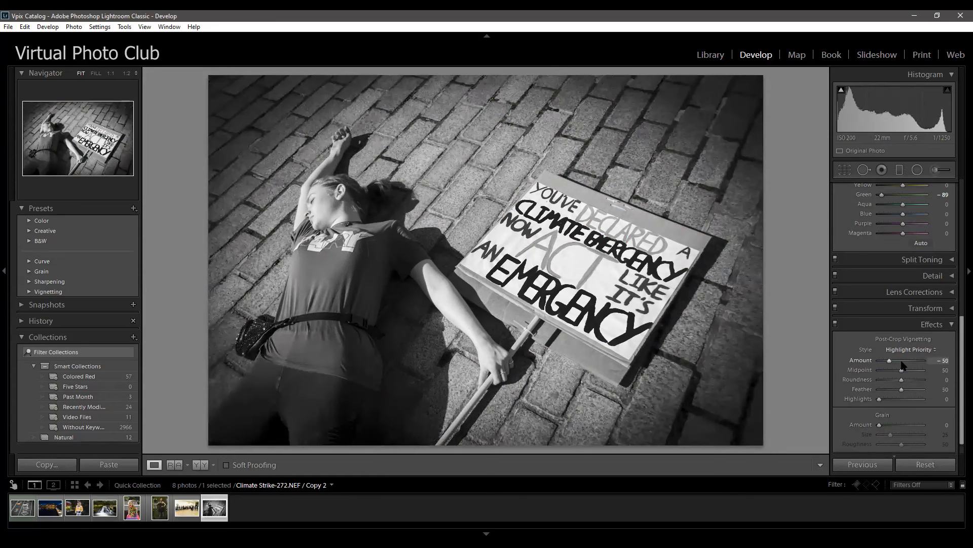
# Reset the post-crop vignette Amount to 0 and collapse the Effects settings
pyautogui.press('Up')
pyautogui.press('Up')
pyautogui.press('Up')
pyautogui.press('Up')
pyautogui.press('Up')
pyautogui.press('Up')
pyautogui.press('Up')
pyautogui.press('Up')
pyautogui.press('Up')
pyautogui.press('Up')
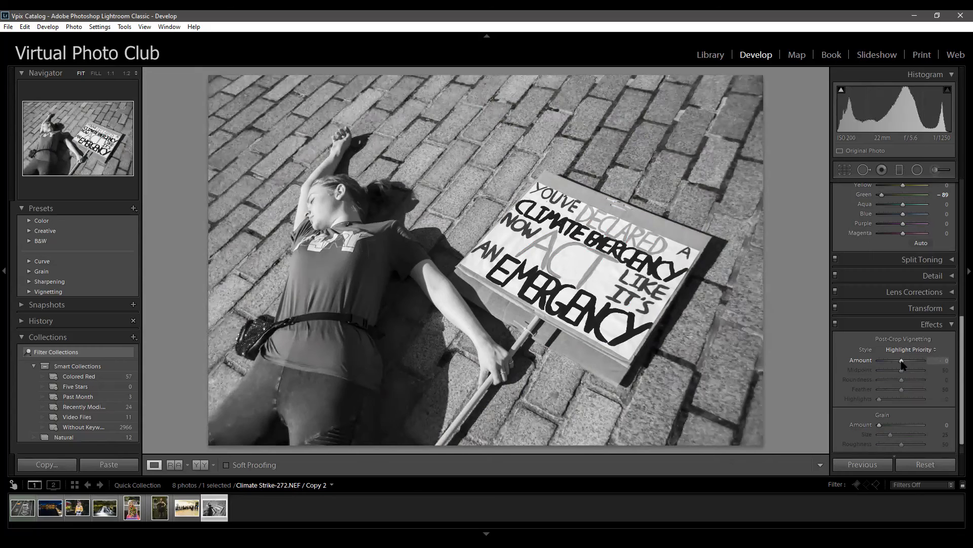
pyautogui.click(951, 324)
# Draw a large elliptical Radial Filter centred on the woman's shoulder, reaching the protest sign's outer edge
pyautogui.scroll(5, 958, 218)
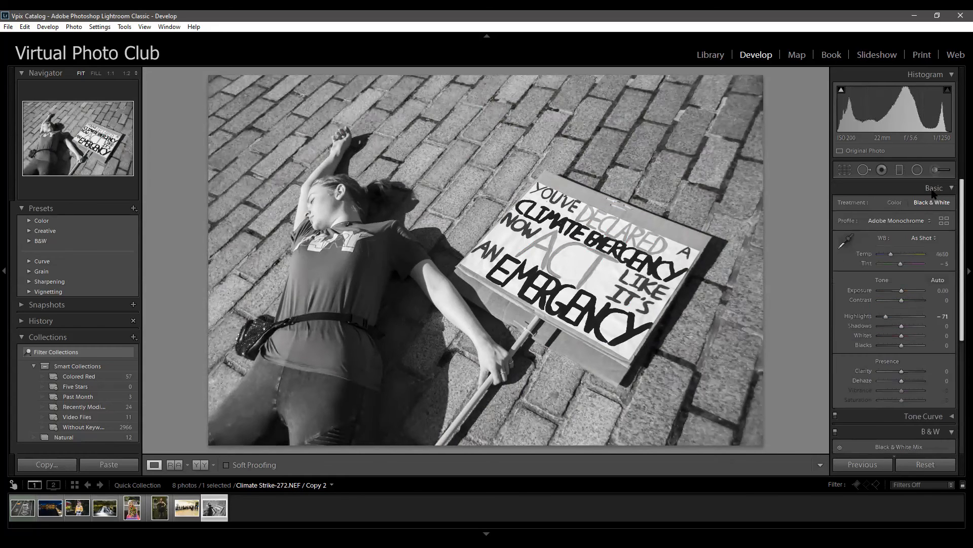
pyautogui.click(918, 172)
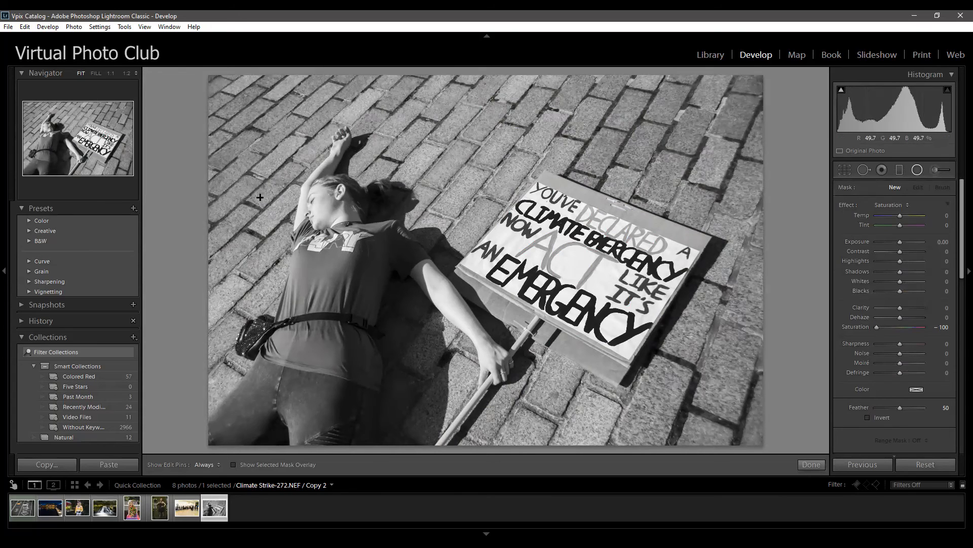
pyautogui.moveTo(271, 184)
pyautogui.mouseDown()
pyautogui.moveTo(488, 230)
pyautogui.moveTo(557, 324)
pyautogui.moveTo(557, 403)
pyautogui.mouseUp()
pyautogui.moveTo(224, 182); pyautogui.dragTo(381, 244)
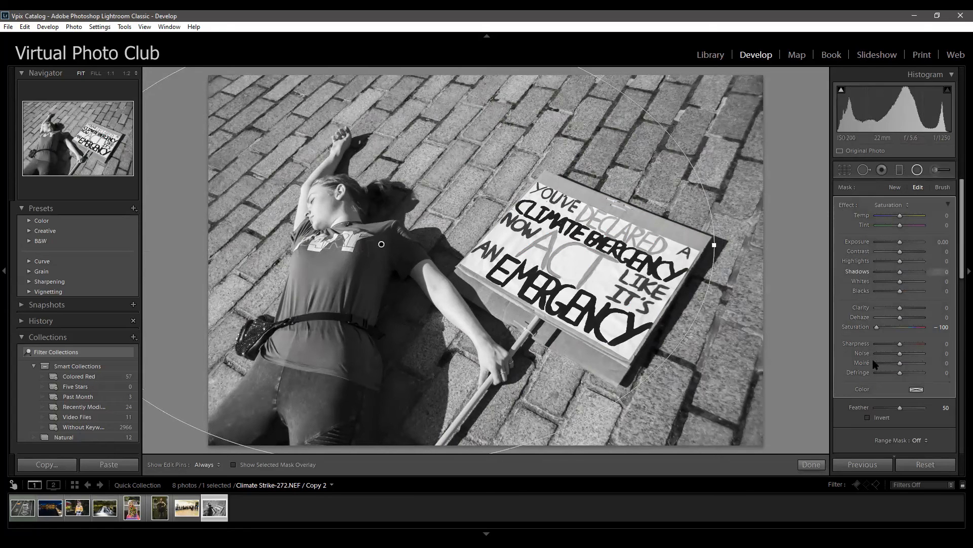
# Switch the Radial Filter's effect to Exposure, set it to -2.26 to darken the surroundings, and finish the filter
pyautogui.click(908, 205)
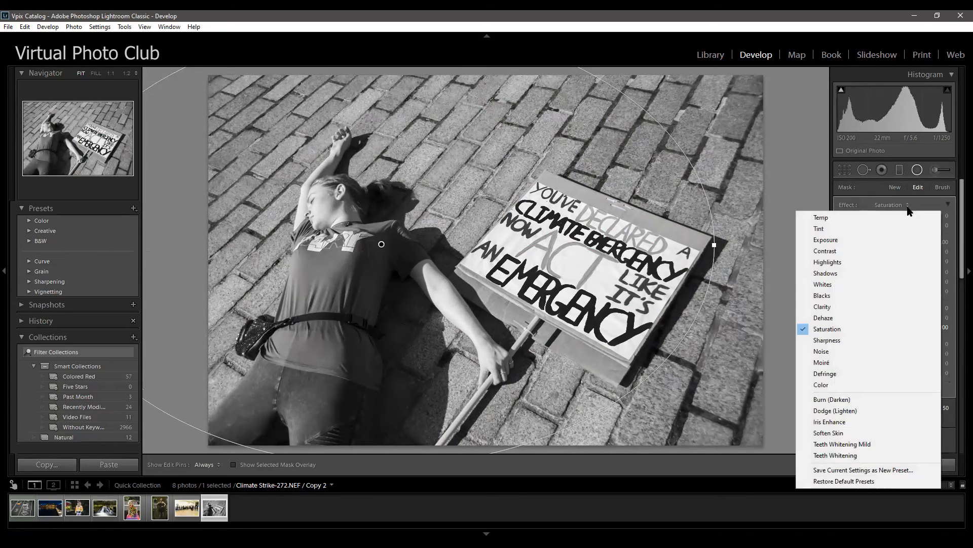
pyautogui.click(864, 240)
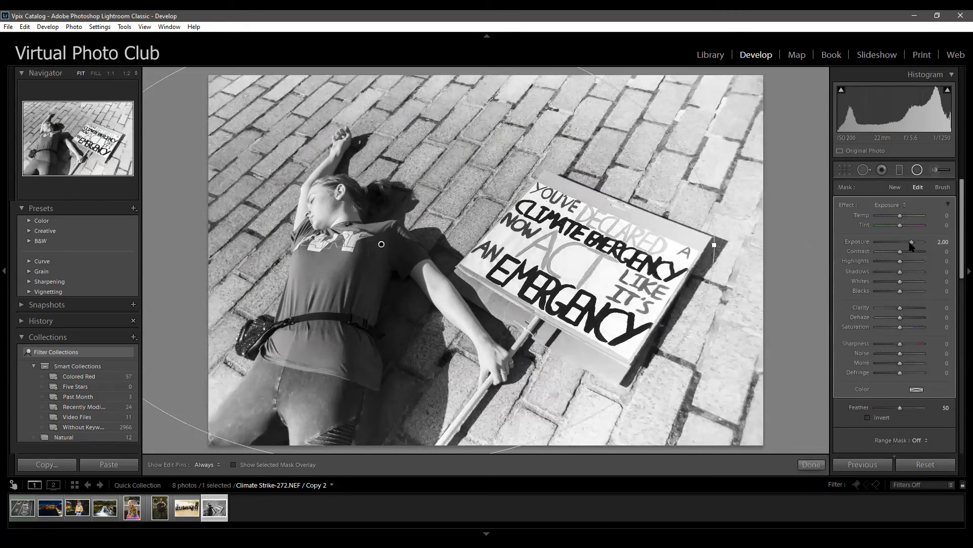
pyautogui.moveTo(900, 243); pyautogui.dragTo(887, 242)
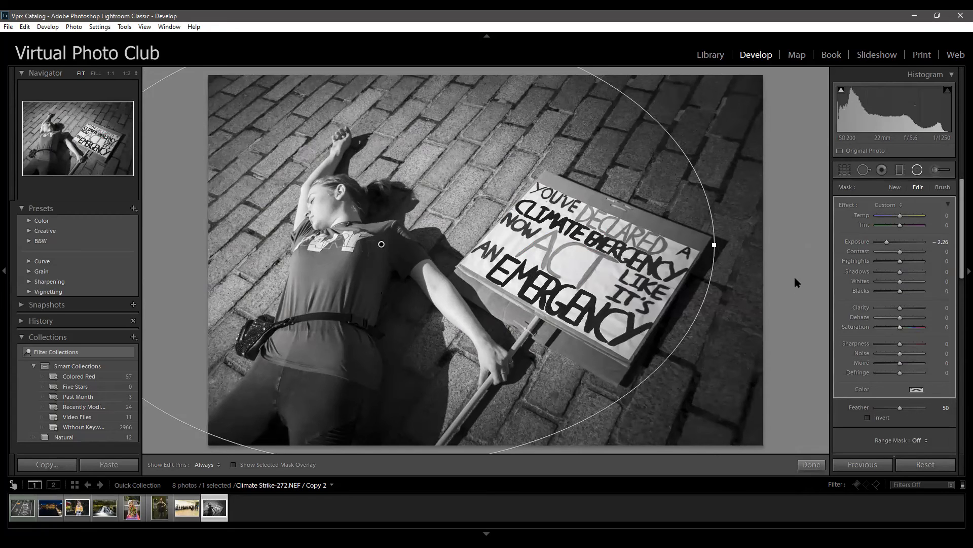
pyautogui.press('Return')
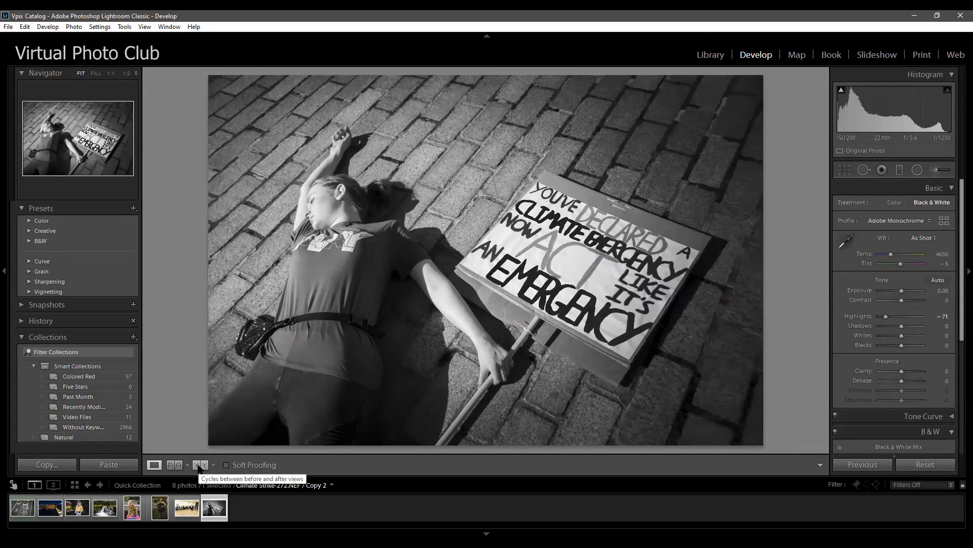
# Compare the protest photo's Before and After versions side by side, and return to Loupe view
pyautogui.click(177, 465)
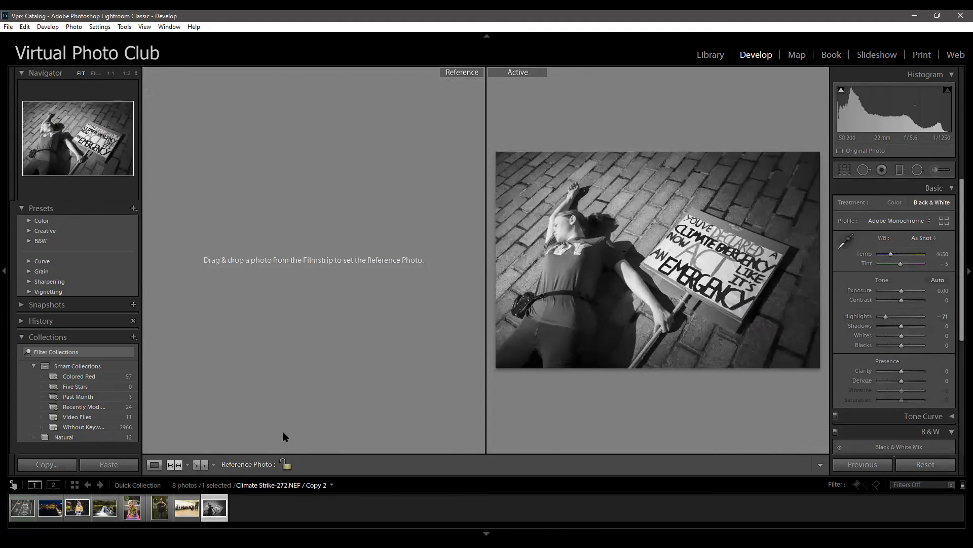
pyautogui.click(200, 465)
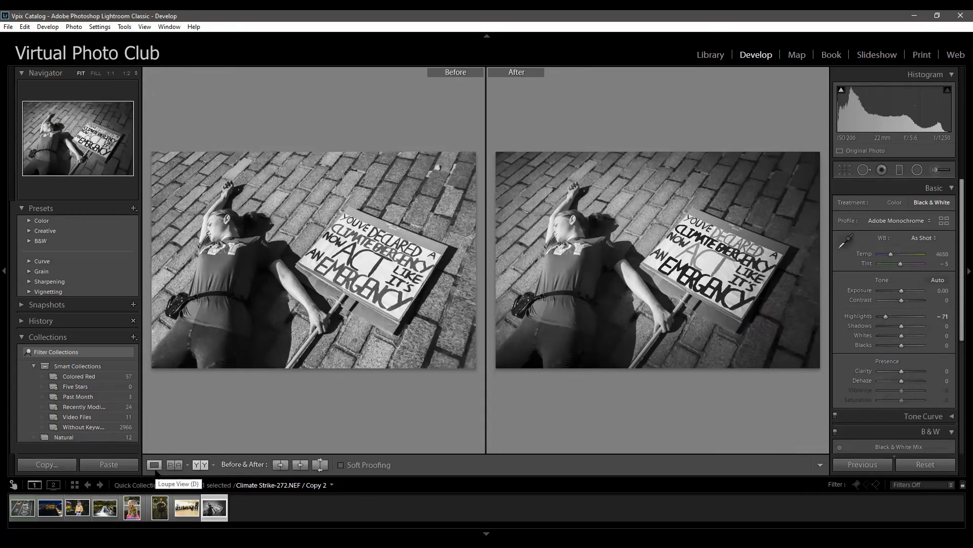
pyautogui.click(154, 464)
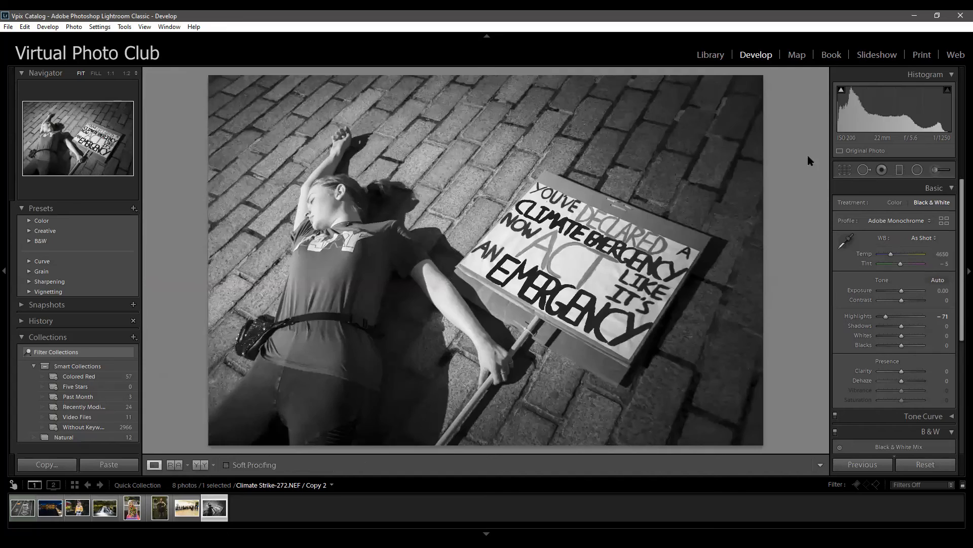
# Try resetting all of the protest photo's develop settings, and undo the reset
pyautogui.click(925, 465)
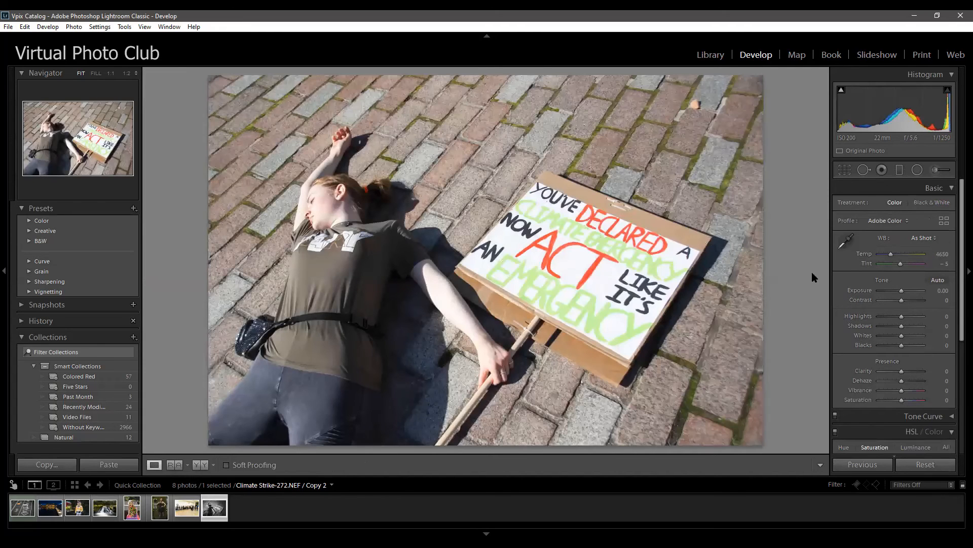
pyautogui.hotkey('ctrl', 'z')
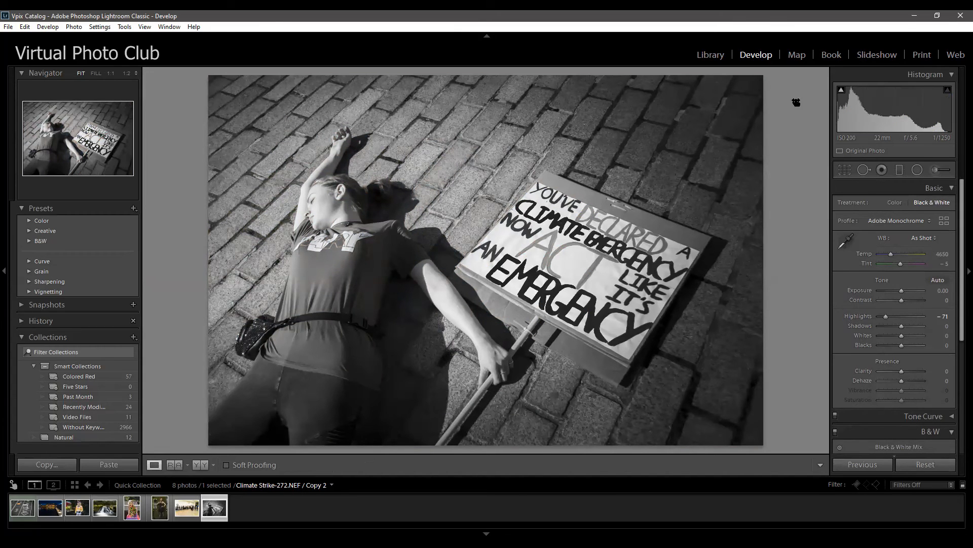
pyautogui.click(712, 56)
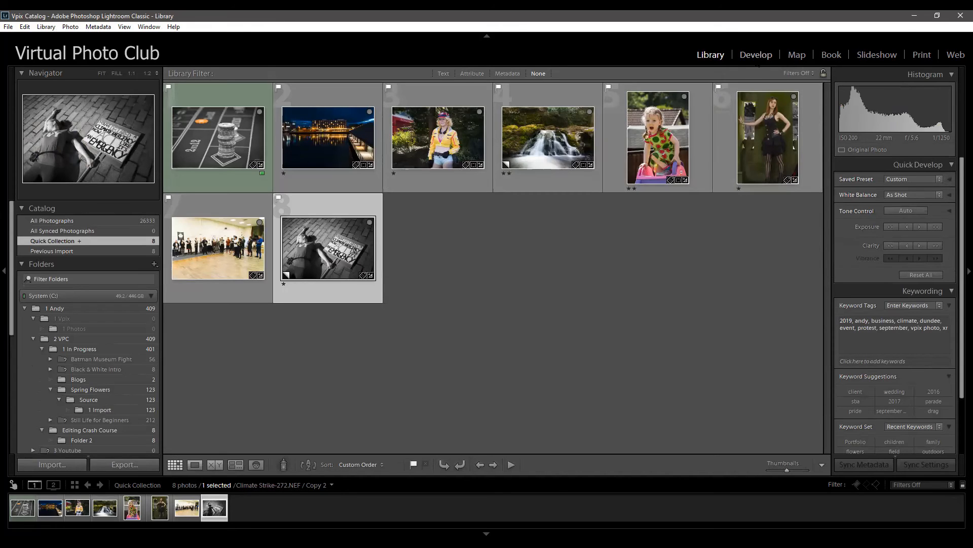
pyautogui.click(757, 55)
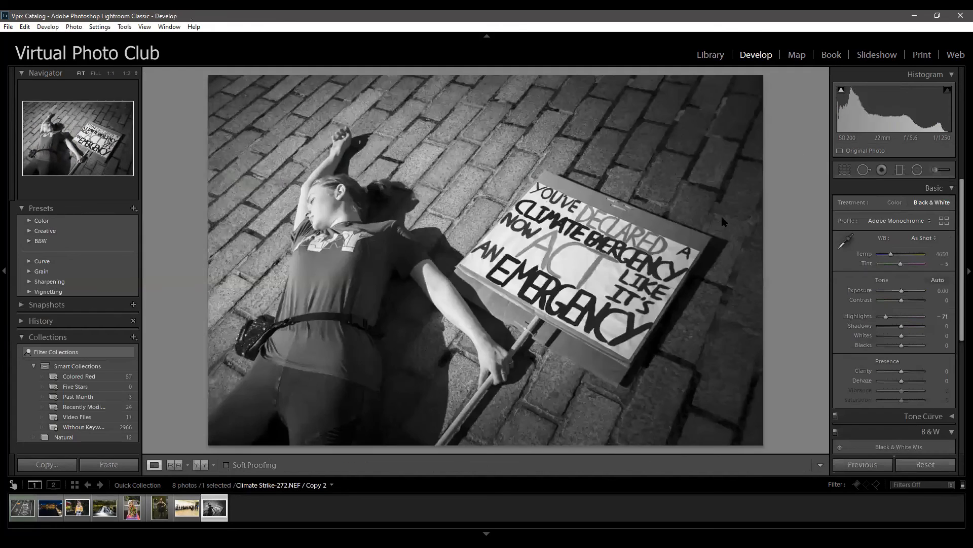
# Reselect the protest photo's Radial Filter, try its Invert option on and off, leave it uninverted and close the filter
pyautogui.click(918, 169)
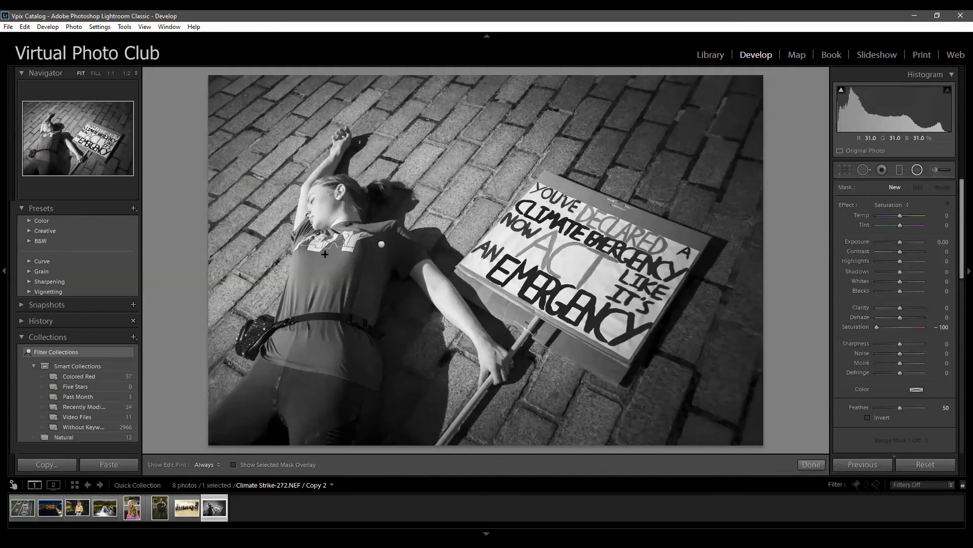
pyautogui.click(381, 244)
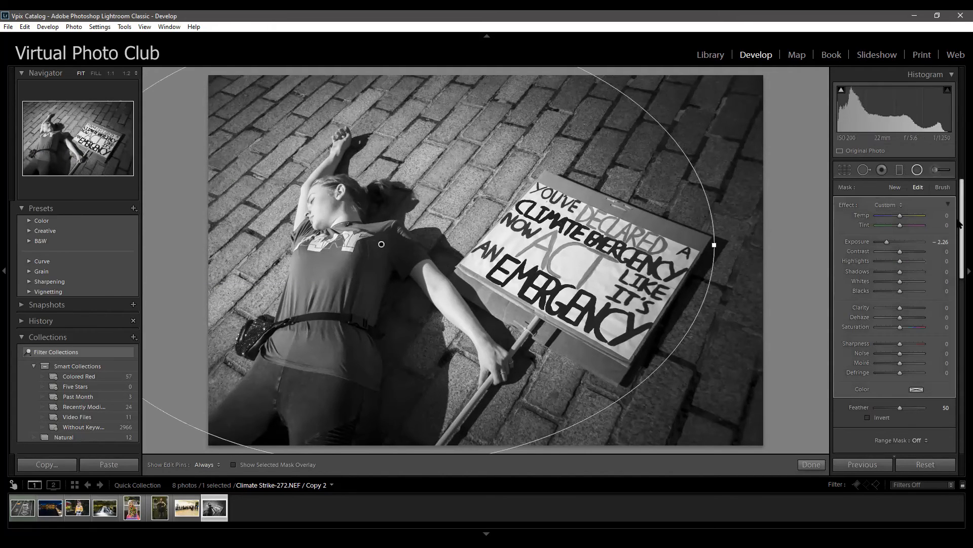
pyautogui.moveTo(959, 231); pyautogui.dragTo(958, 251)
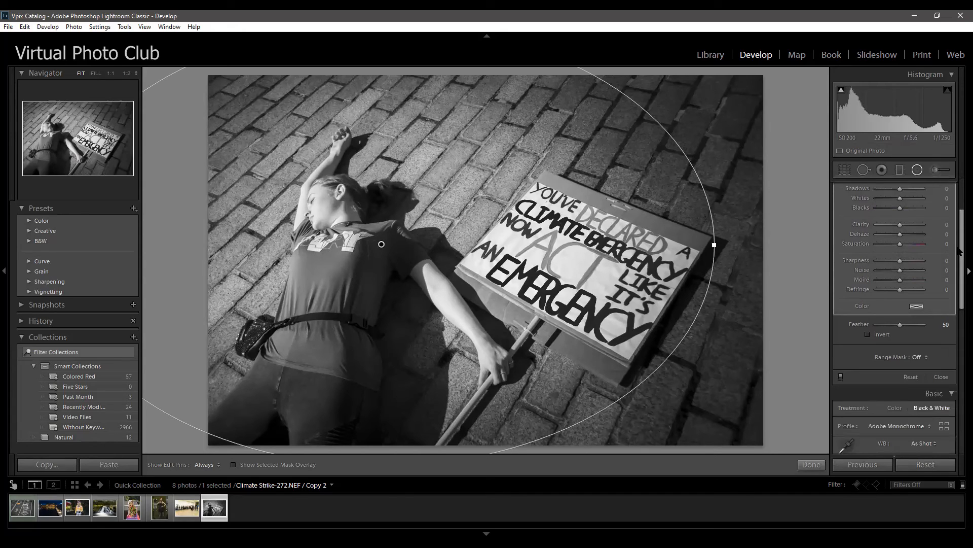
pyautogui.click(868, 335)
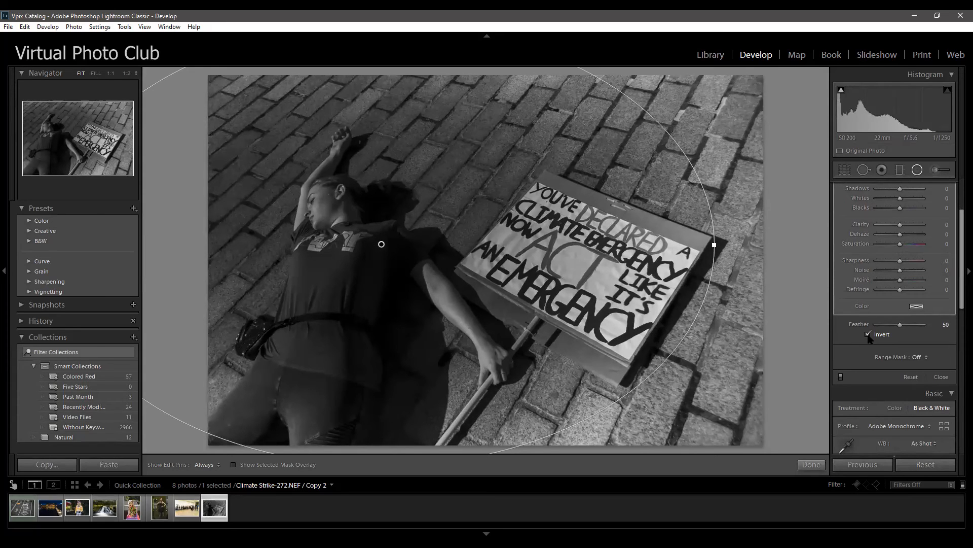
pyautogui.click(868, 336)
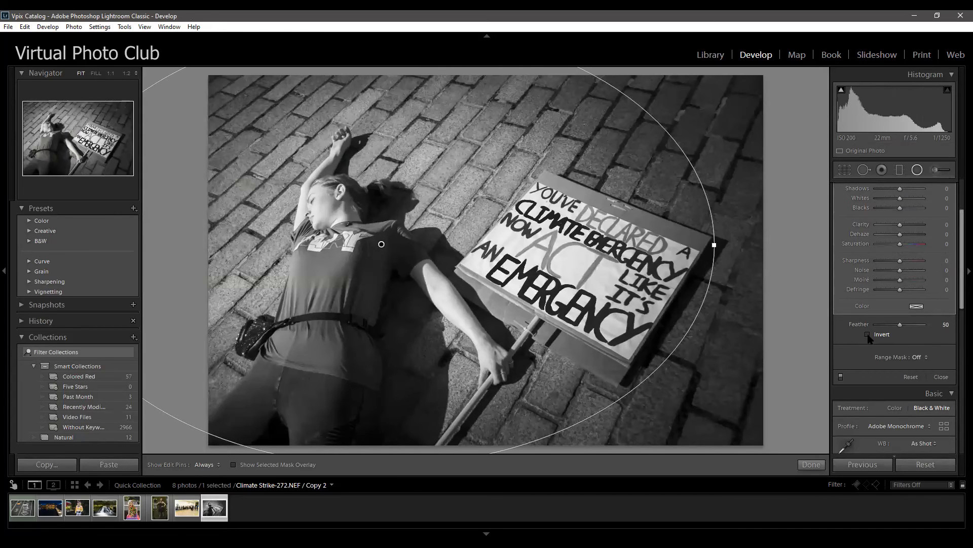
pyautogui.click(868, 335)
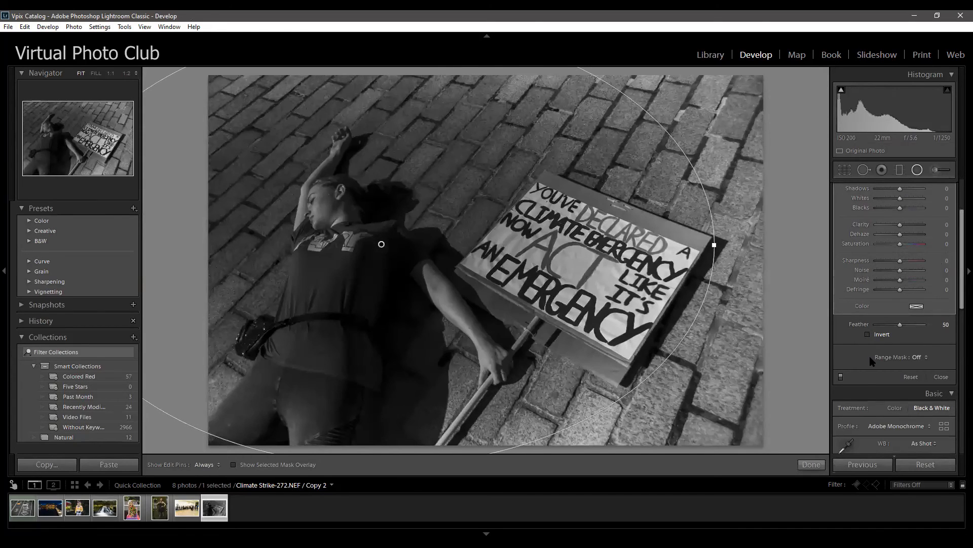
pyautogui.click(867, 334)
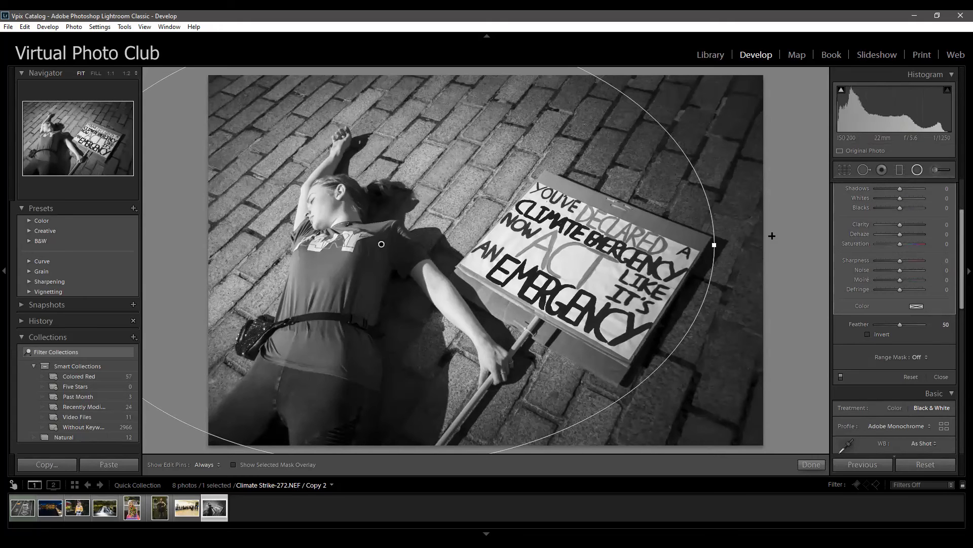
pyautogui.click(869, 335)
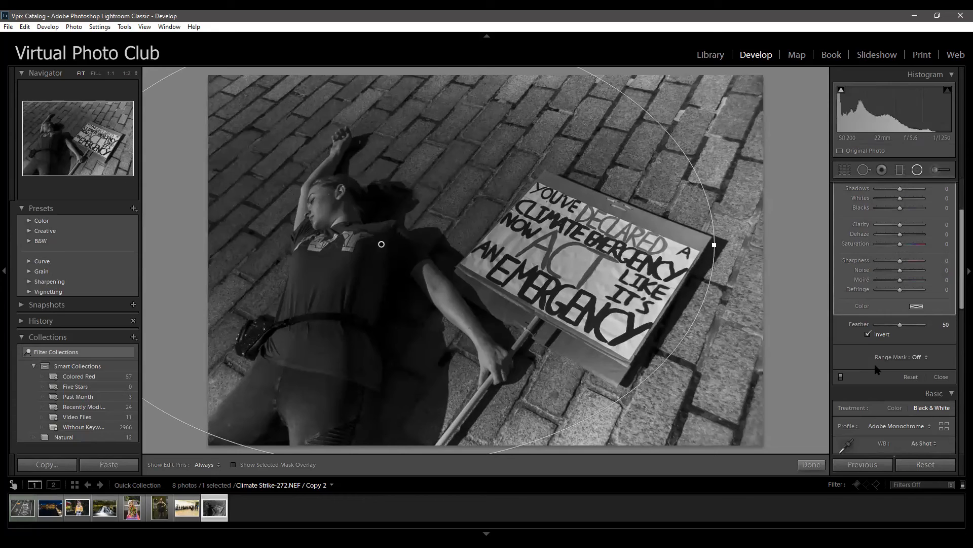
pyautogui.click(869, 335)
pyautogui.scroll(1, 958, 201)
pyautogui.scroll(3, 958, 201)
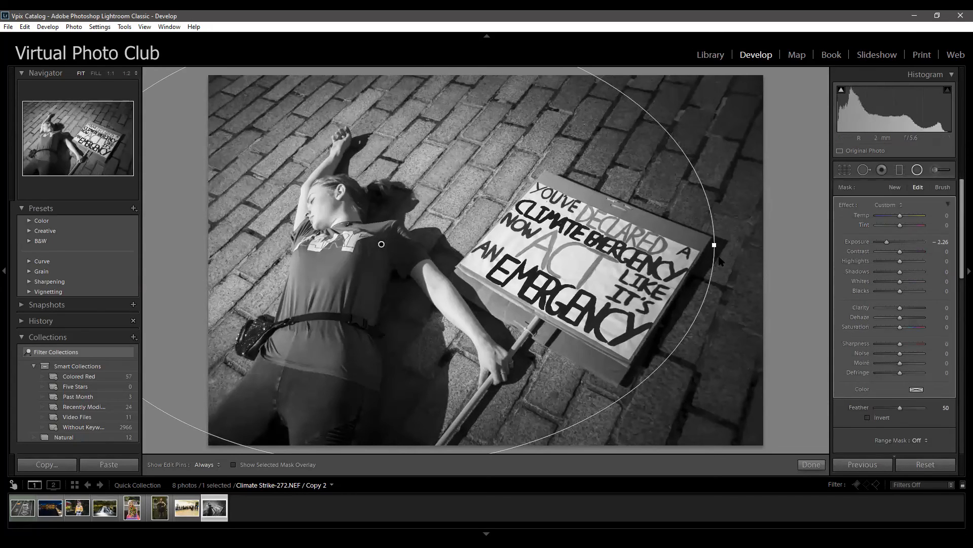
pyautogui.hotkey('shift', 'm')
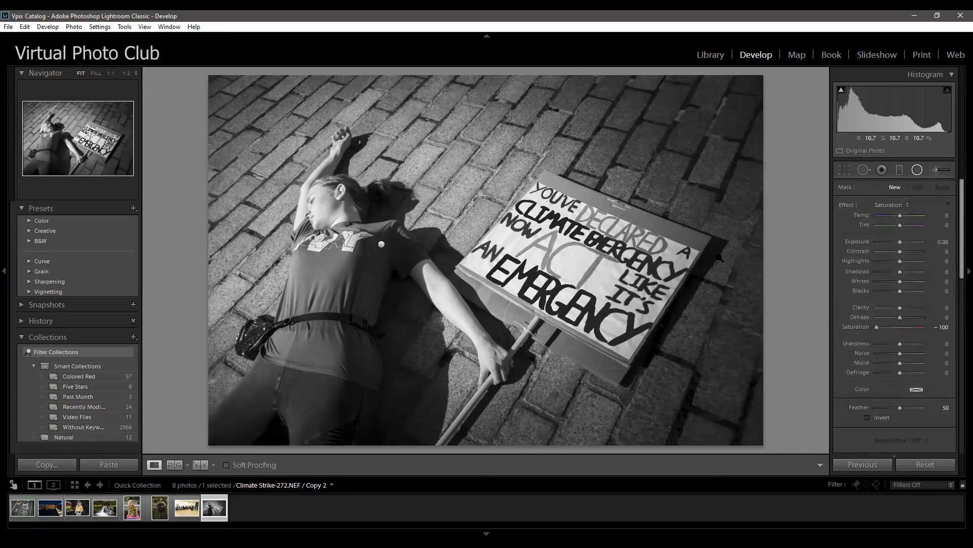
# Show the Previous Import photos in the Library and open VPC Crash Course-1.NEF, the tree landscape, for developing
pyautogui.click(712, 55)
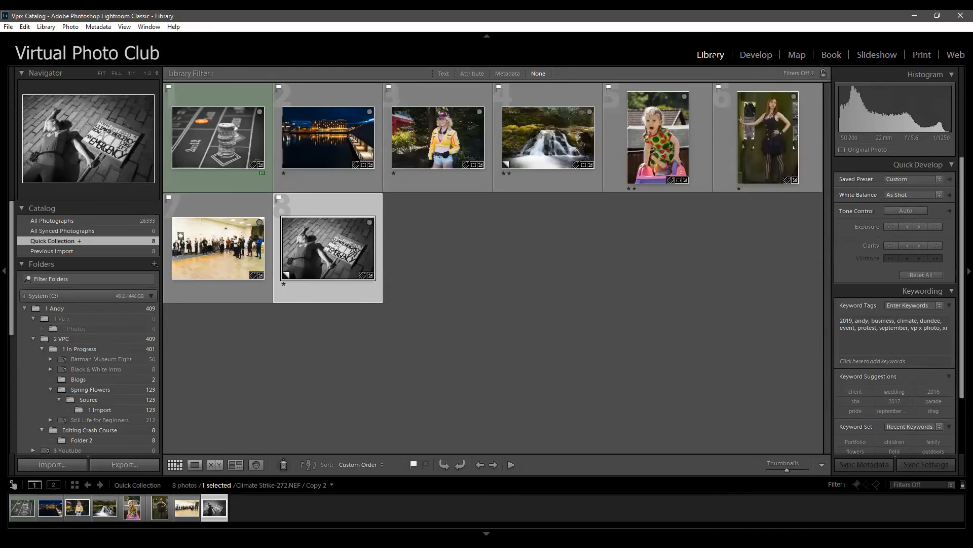
pyautogui.click(132, 253)
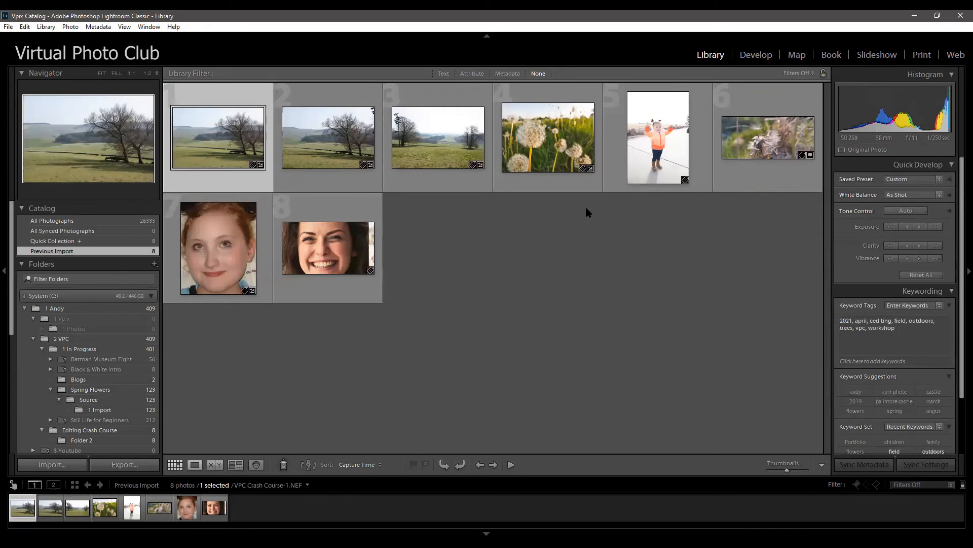
pyautogui.press('d')
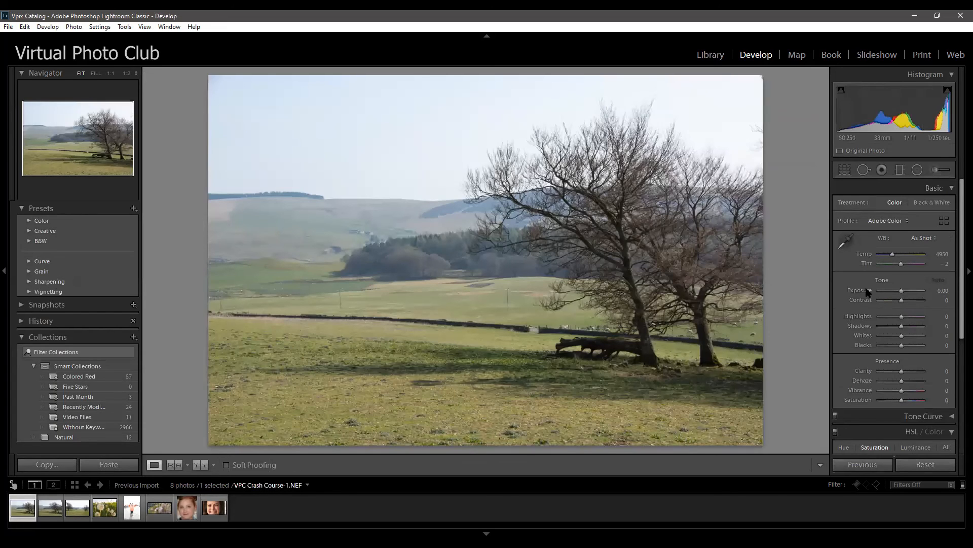
# Set the landscape's Highlights to -74, Contrast to +30 and Clarity to +20
pyautogui.moveTo(902, 316); pyautogui.dragTo(893, 318)
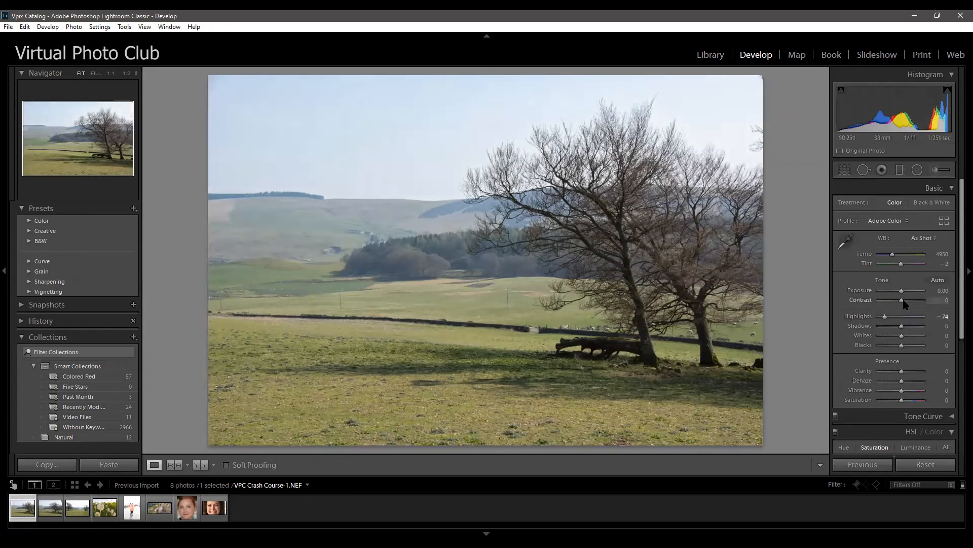
pyautogui.moveTo(902, 301); pyautogui.dragTo(906, 301)
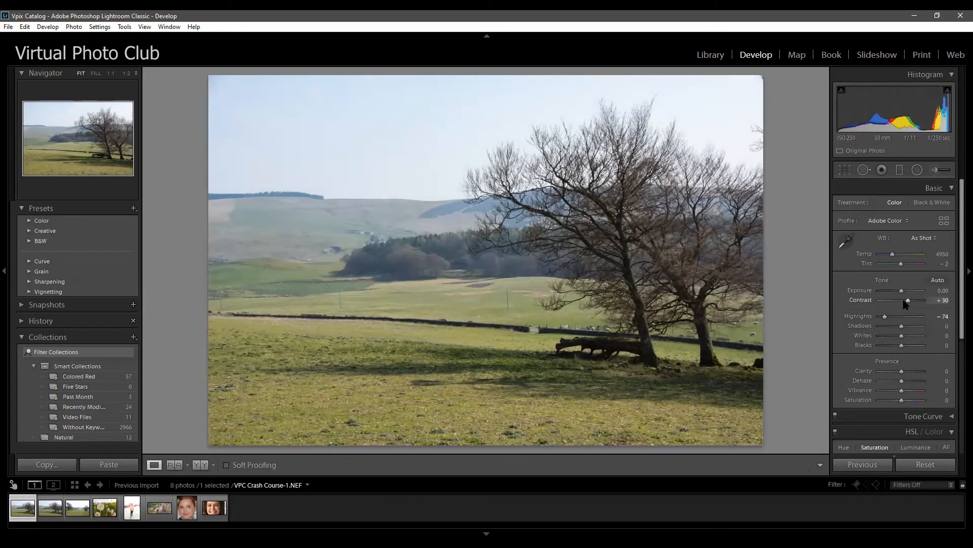
pyautogui.moveTo(957, 275); pyautogui.dragTo(958, 297)
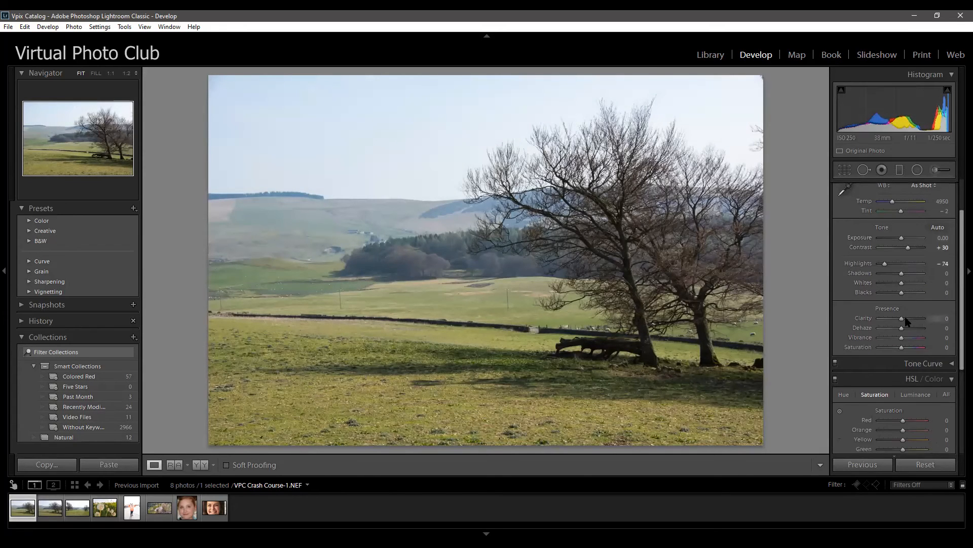
pyautogui.moveTo(904, 321); pyautogui.dragTo(908, 320)
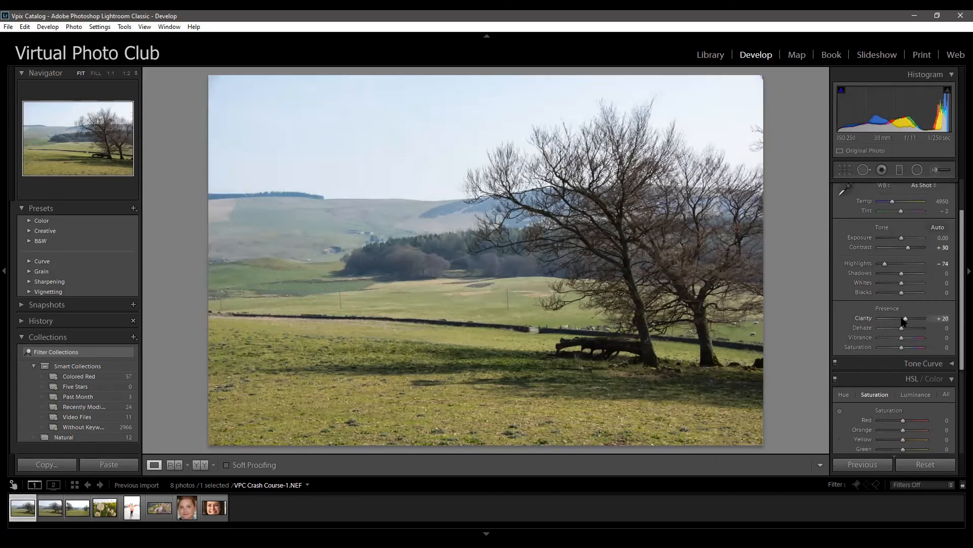
# Remove the utility pole in the middle field with a Heal stroke of Spot Removal at size 52, and close the tool
pyautogui.click(507, 303)
pyautogui.moveTo(504, 312); pyautogui.dragTo(500, 152)
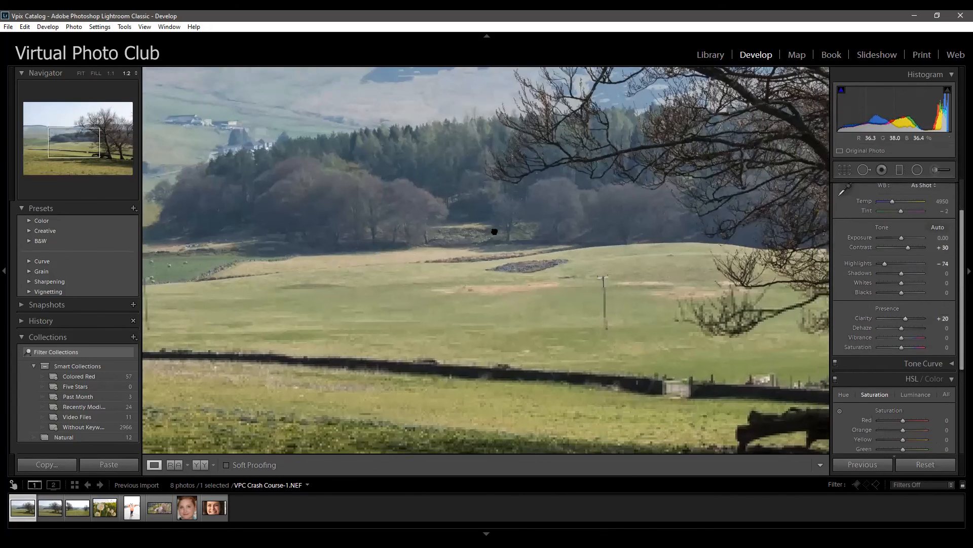
pyautogui.press('q')
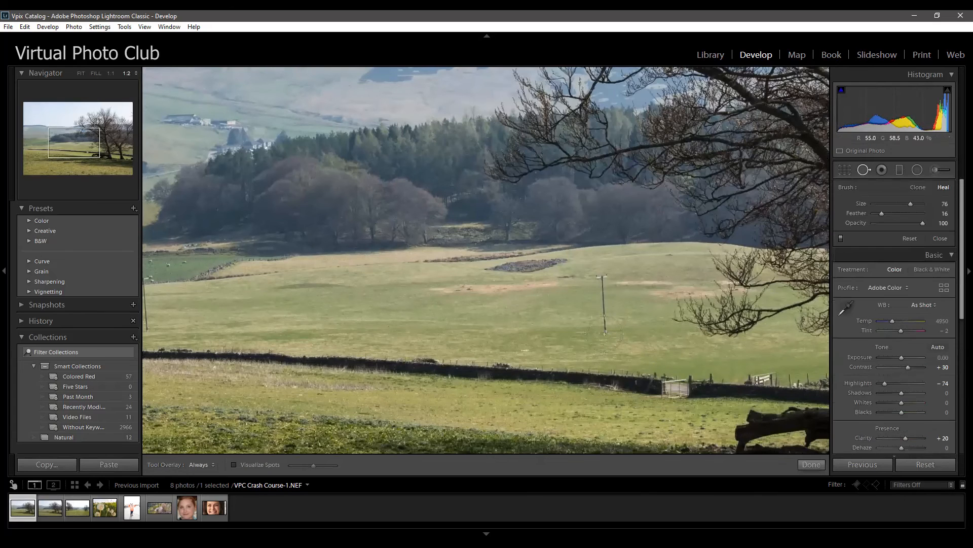
pyautogui.scroll(-5, 605, 333)
pyautogui.moveTo(605, 330); pyautogui.dragTo(601, 276)
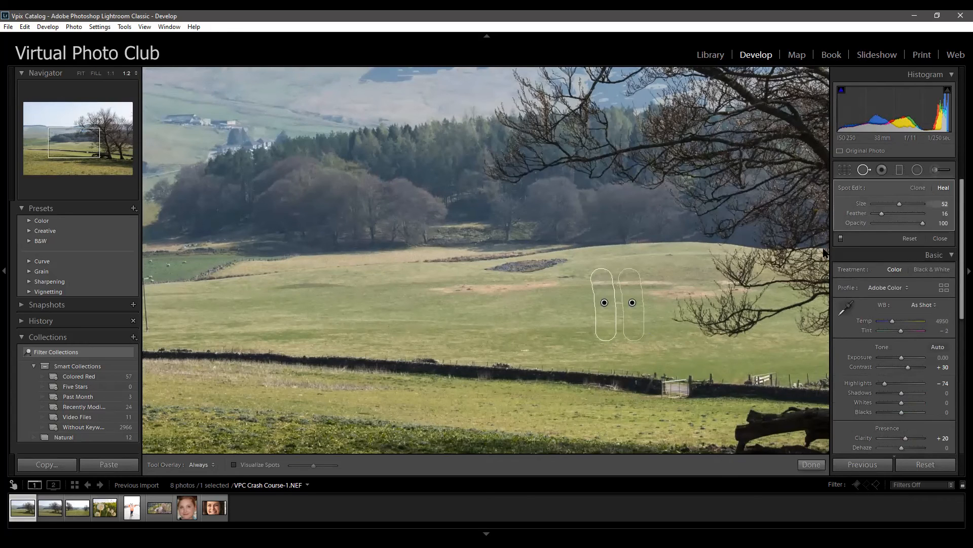
pyautogui.press('Escape')
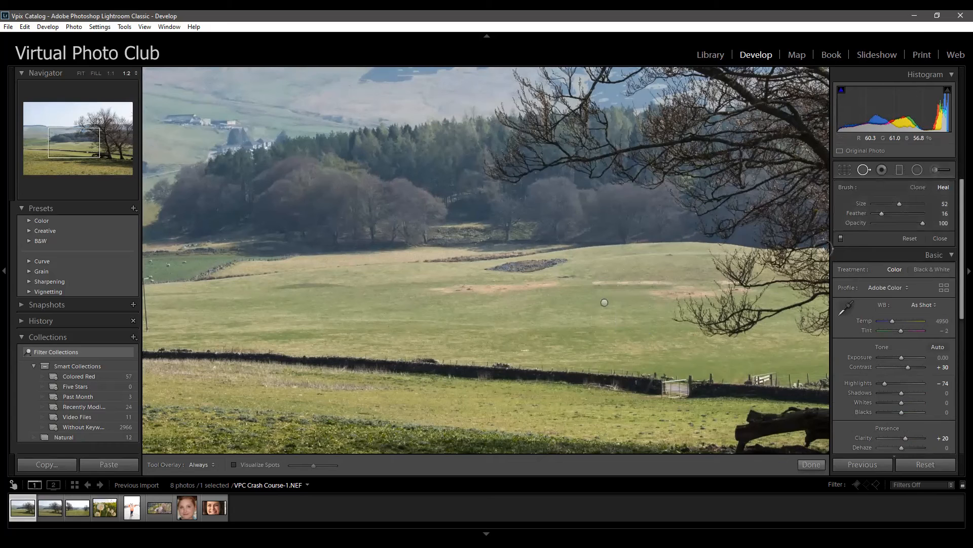
pyautogui.press('q')
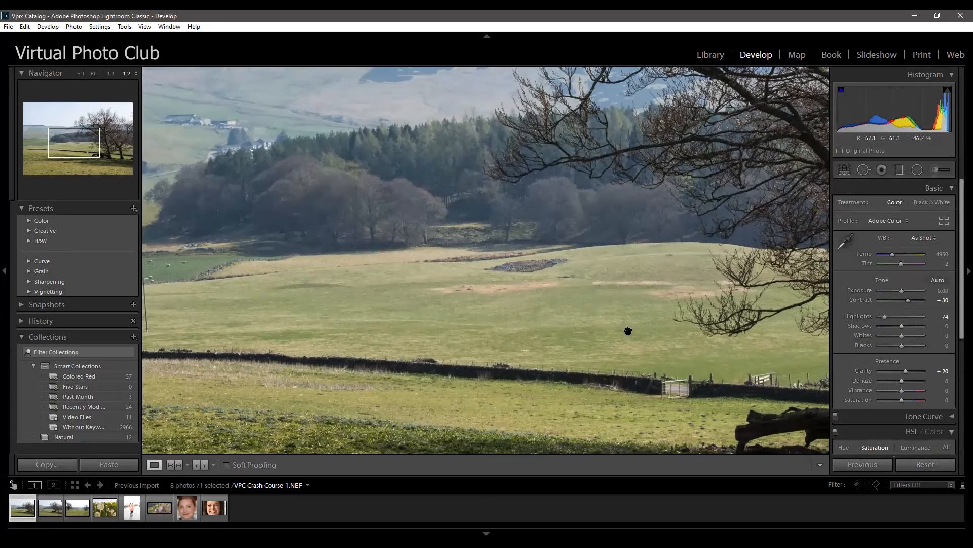
pyautogui.click(617, 329)
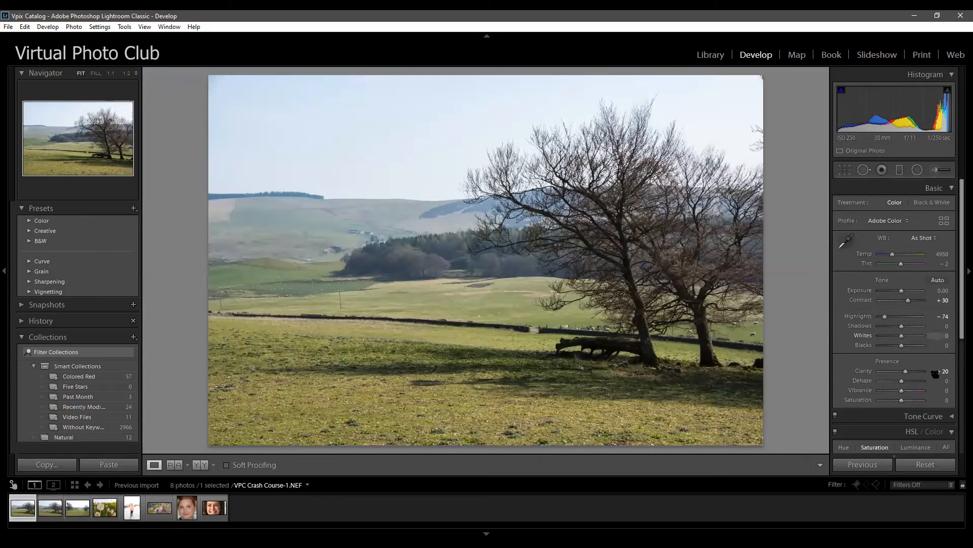
# Shift the landscape's Yellow hue to +55 in the HSL adjustments to make the grass greener
pyautogui.scroll(-2, 908, 329)
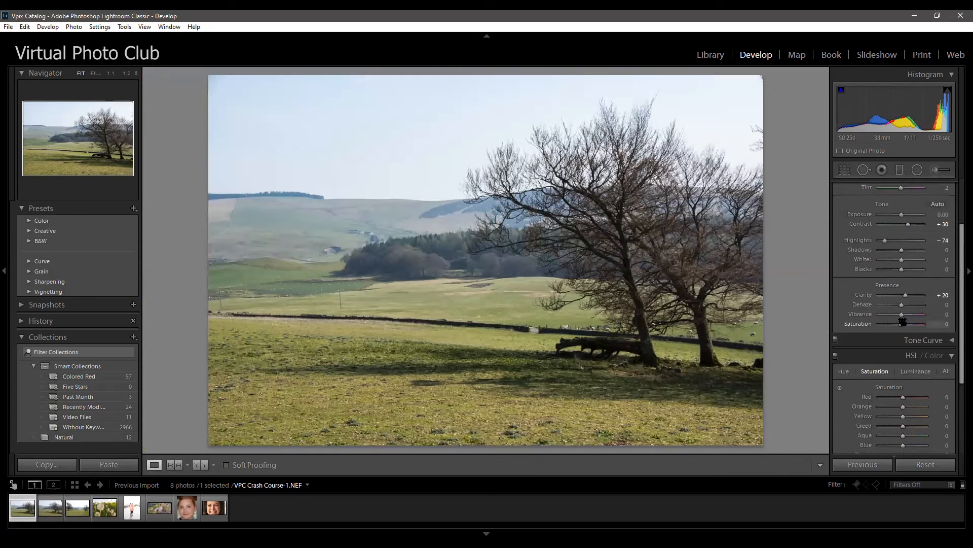
pyautogui.scroll(-1, 924, 324)
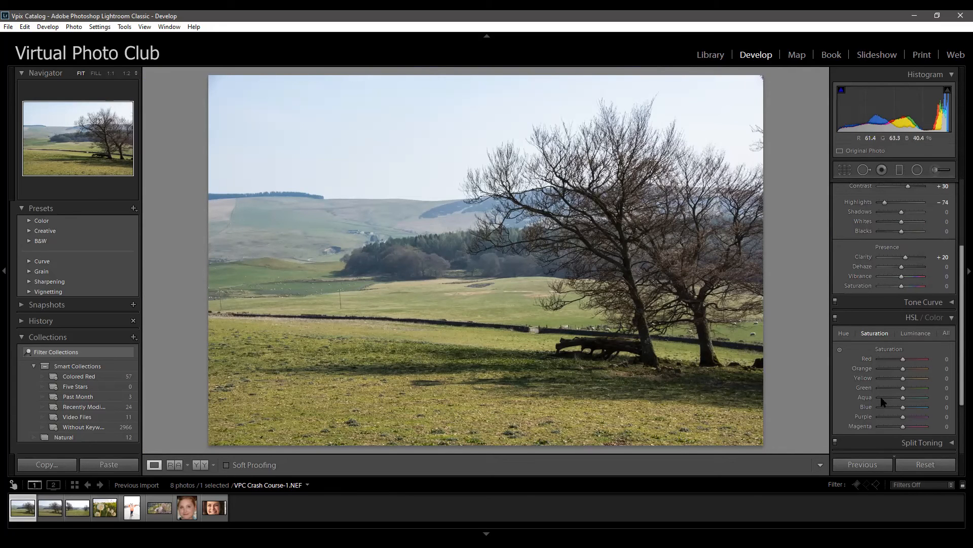
pyautogui.scroll(-1, 876, 345)
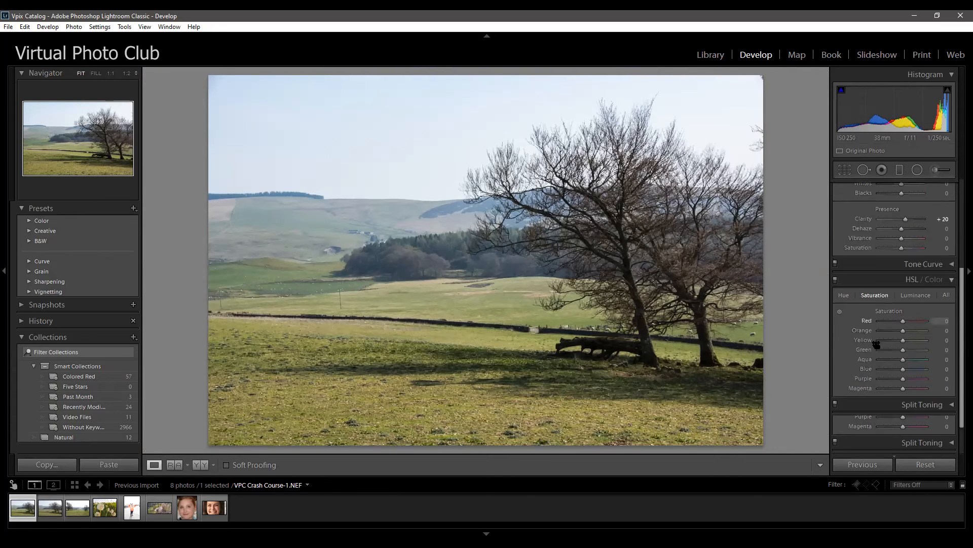
pyautogui.click(843, 296)
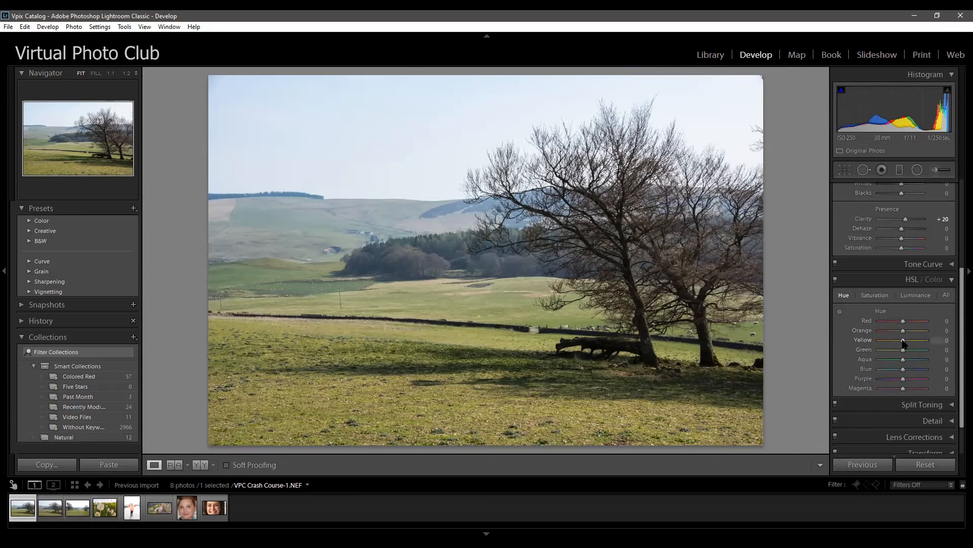
pyautogui.press('Up')
pyautogui.press('Up')
pyautogui.press('Up')
pyautogui.press('Up')
pyautogui.press('Up')
pyautogui.press('Up')
pyautogui.press('Up')
pyautogui.press('Up')
pyautogui.press('Up')
pyautogui.press('Up')
pyautogui.scroll(-2, 948, 349)
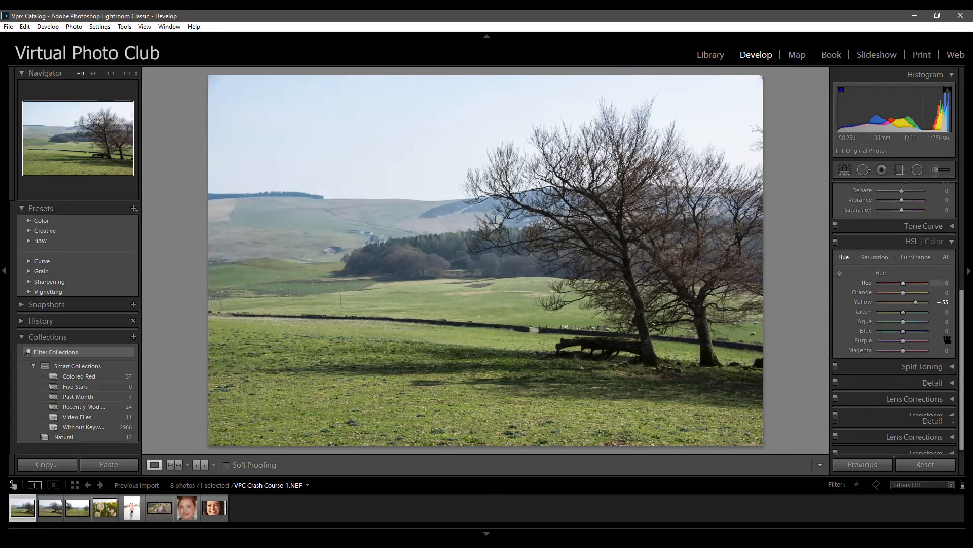
# Set the landscape's Sharpening Amount to 60 in the Detail adjustments and collapse them
pyautogui.click(951, 378)
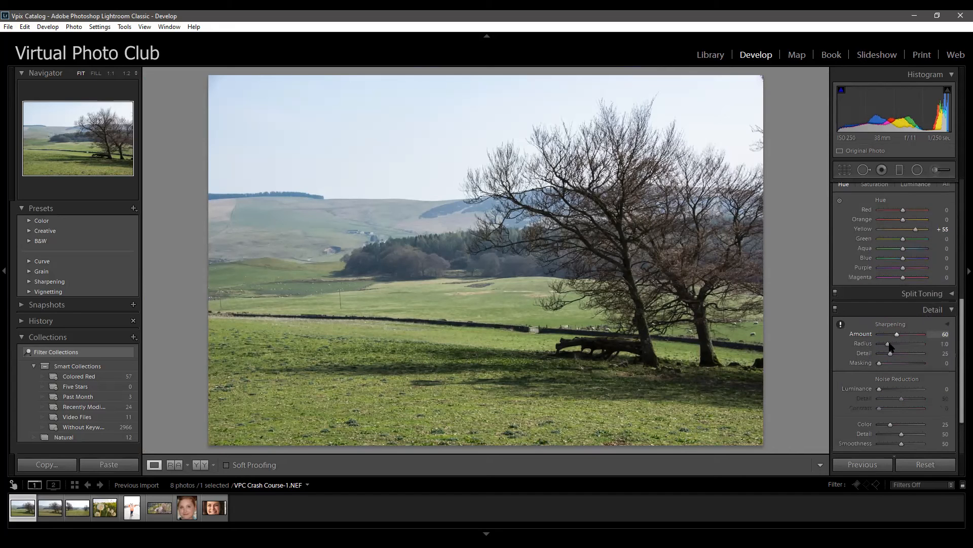
pyautogui.moveTo(888, 344); pyautogui.dragTo(891, 347)
pyautogui.click(951, 311)
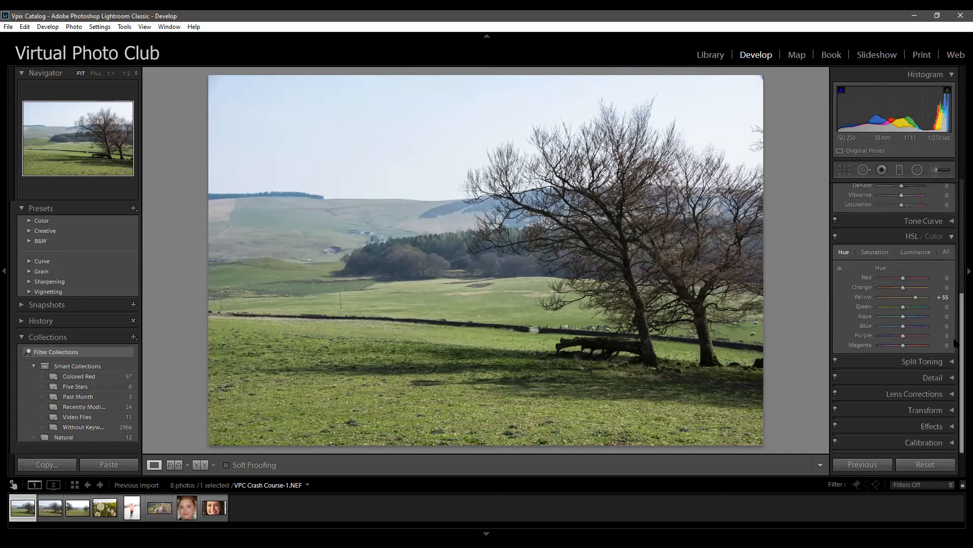
pyautogui.scroll(4, 929, 399)
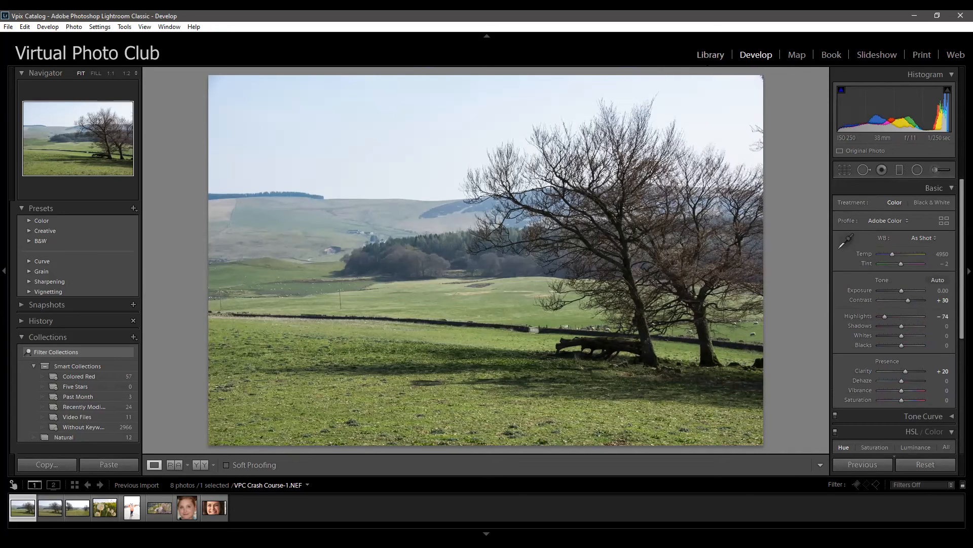
# Return to the Library grid and view the export settings for the single landscape photo, cancelling without exporting
pyautogui.press('g')
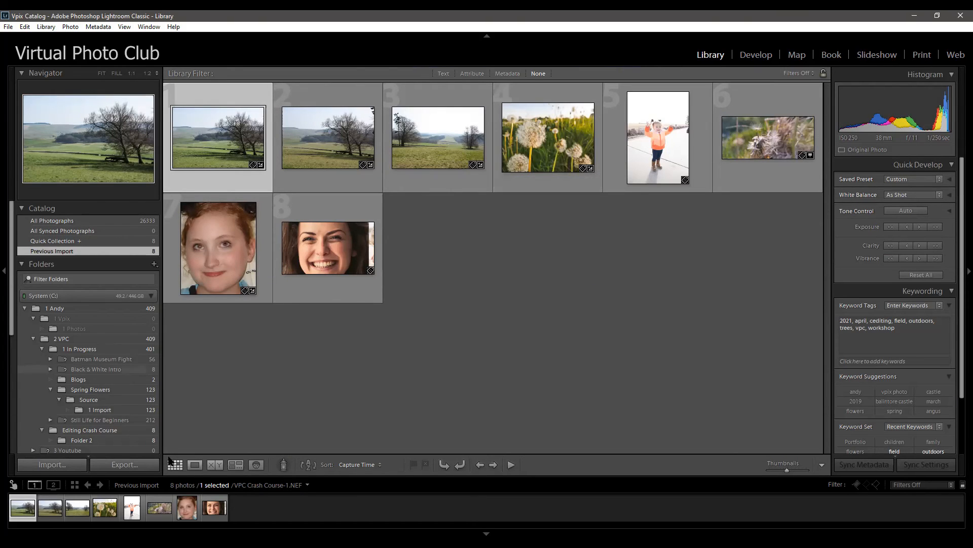
pyautogui.click(115, 470)
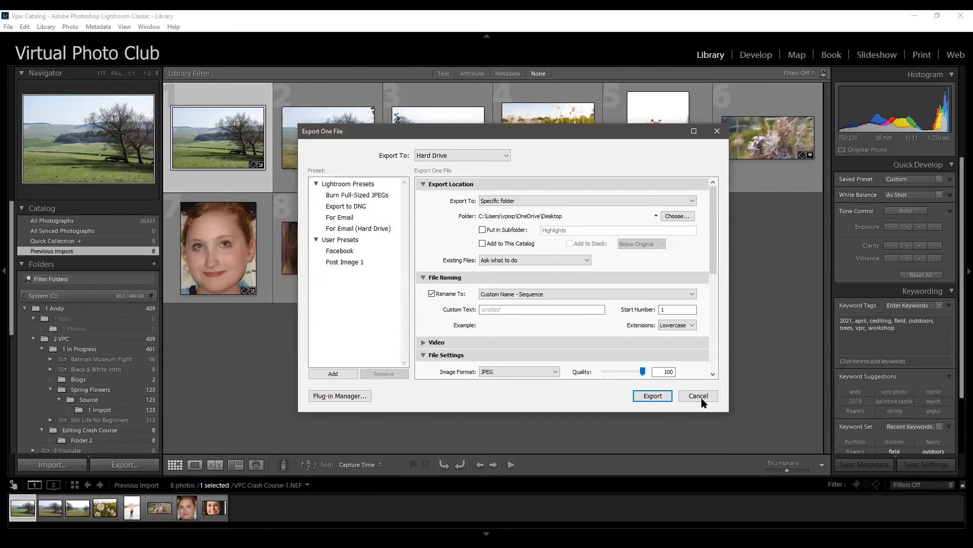
pyautogui.click(699, 396)
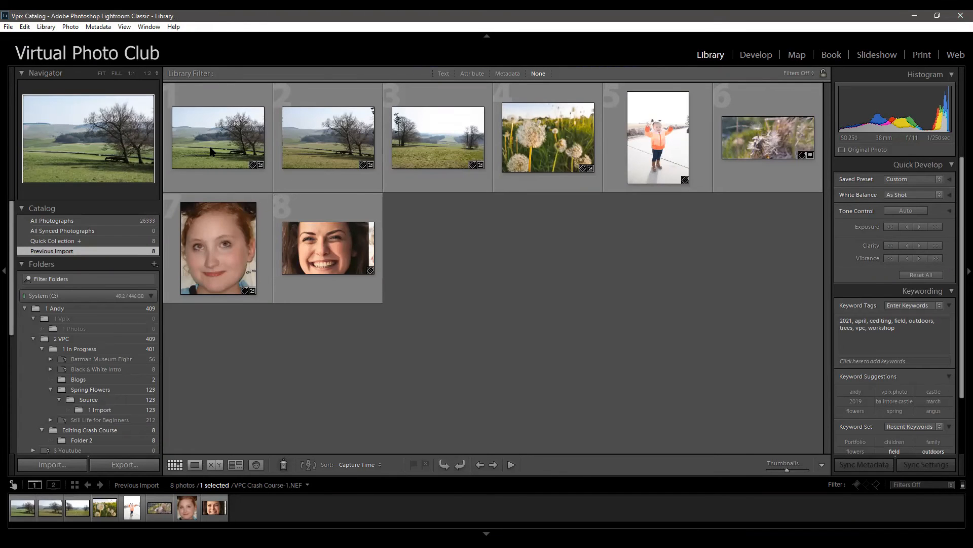
# Select the first two tree landscapes and the dandelion photo, and open the export settings for all three
pyautogui.press('Right')
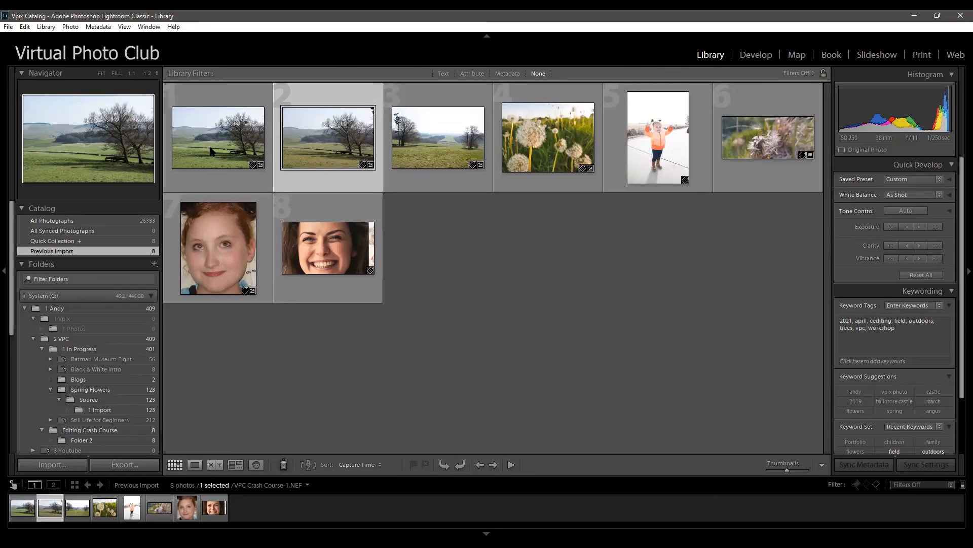
pyautogui.click(212, 151)
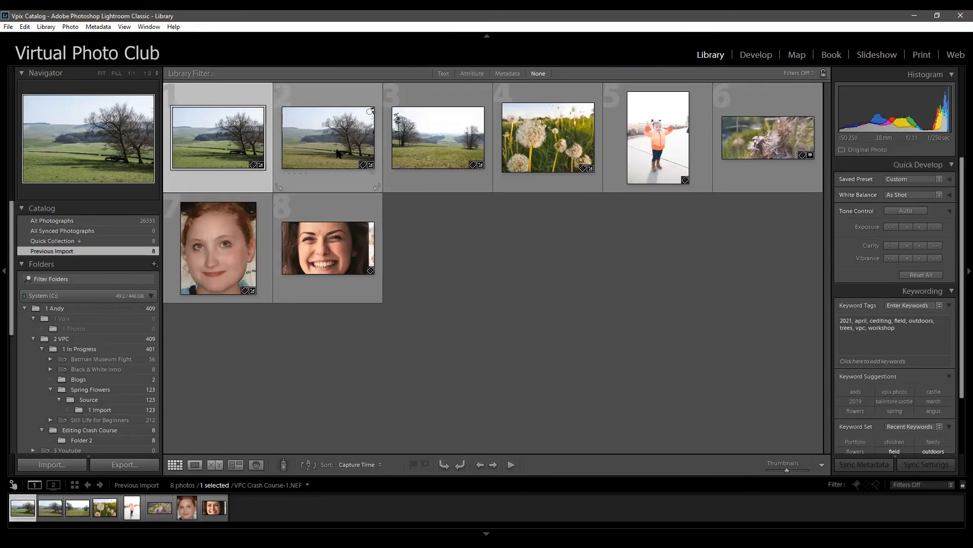
pyautogui.keyDown('ctrl'); pyautogui.click(547, 151); pyautogui.keyUp('ctrl')
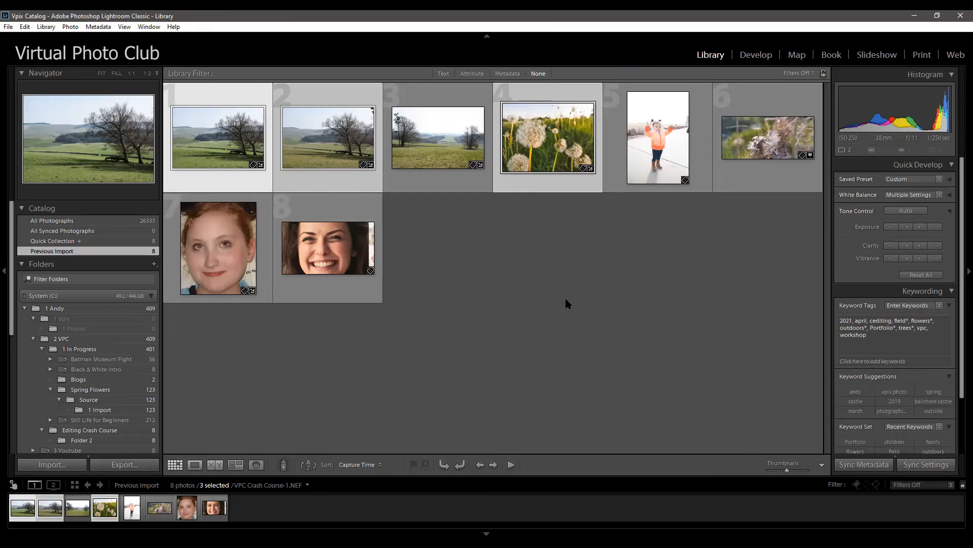
pyautogui.hotkey('ctrl', 'shift', 'e')
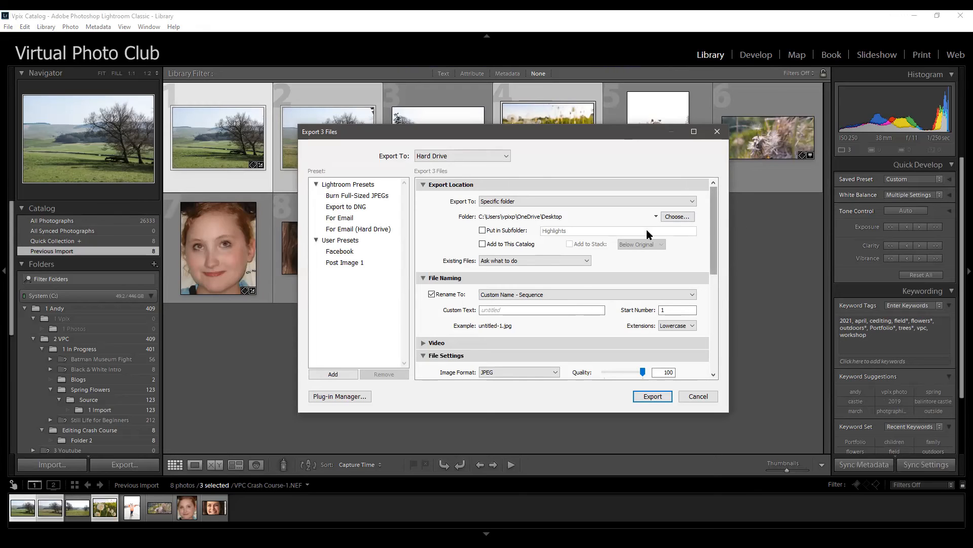
# Look through the export destination and export location choices, keeping Hard Drive and Specific folder
pyautogui.click(507, 158)
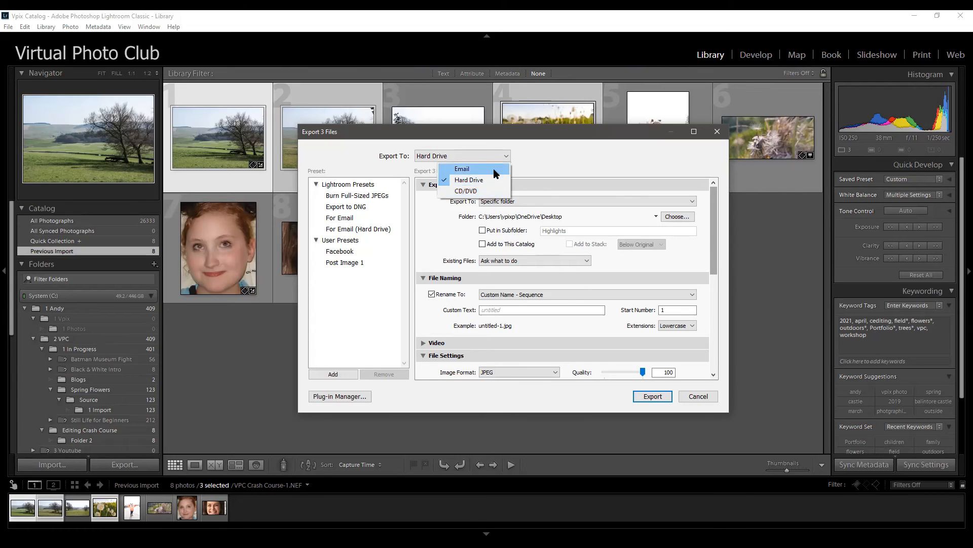
pyautogui.click(542, 161)
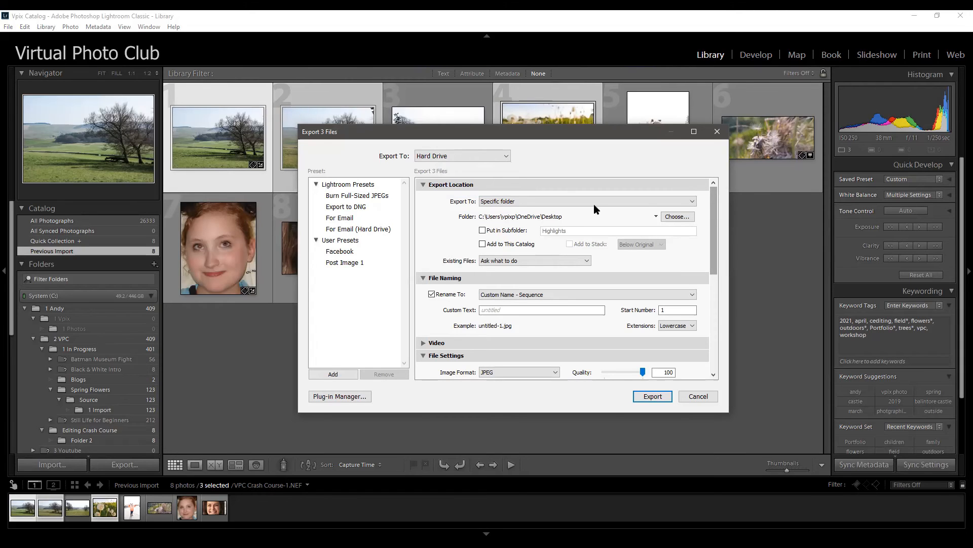
pyautogui.click(693, 202)
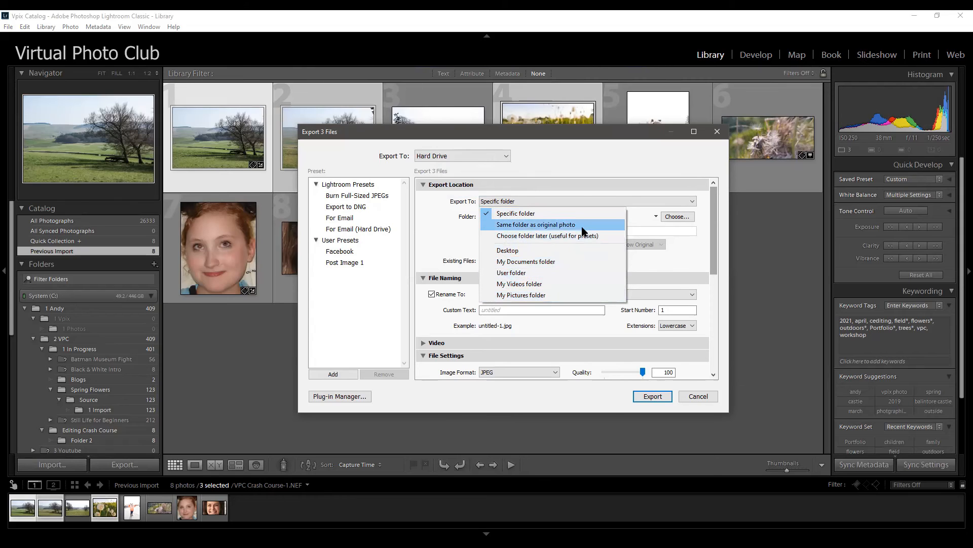
pyautogui.click(634, 168)
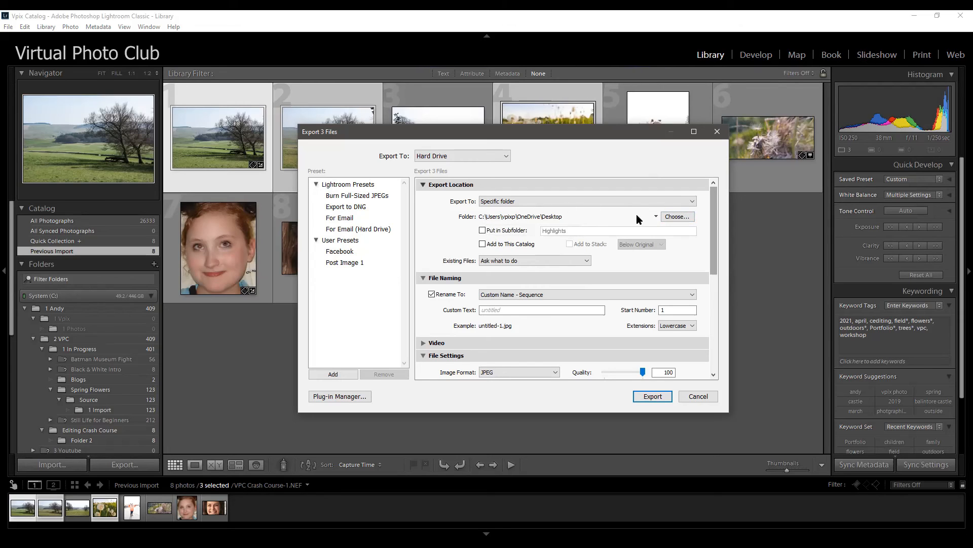
# Set the export folder to Folder 3 within Editing Crash Course in the 2 VPC folder
pyautogui.click(672, 218)
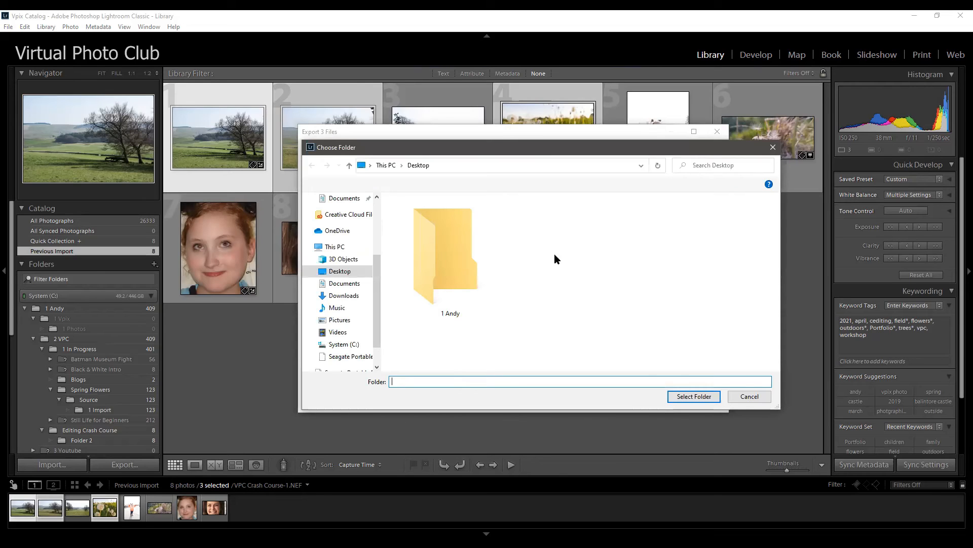
pyautogui.doubleClick(454, 242)
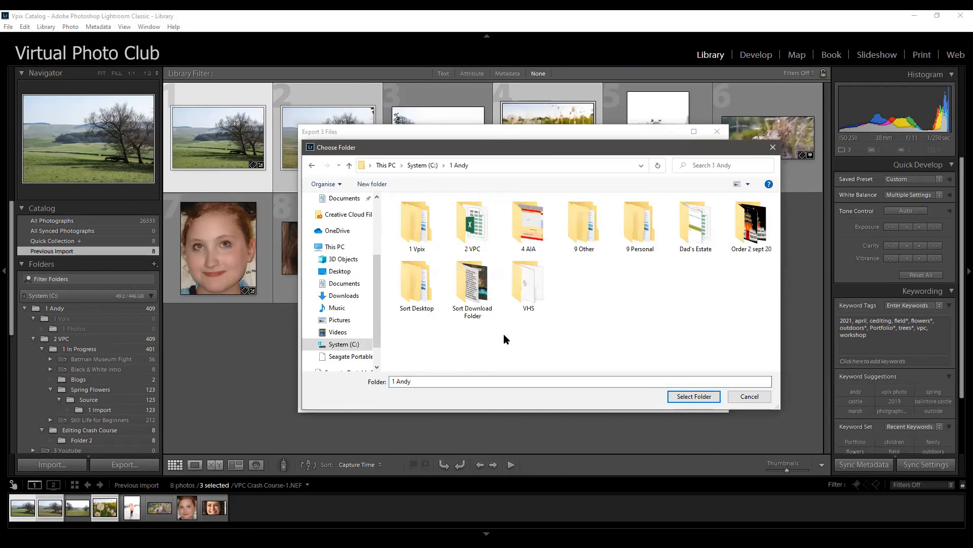
pyautogui.click(448, 242)
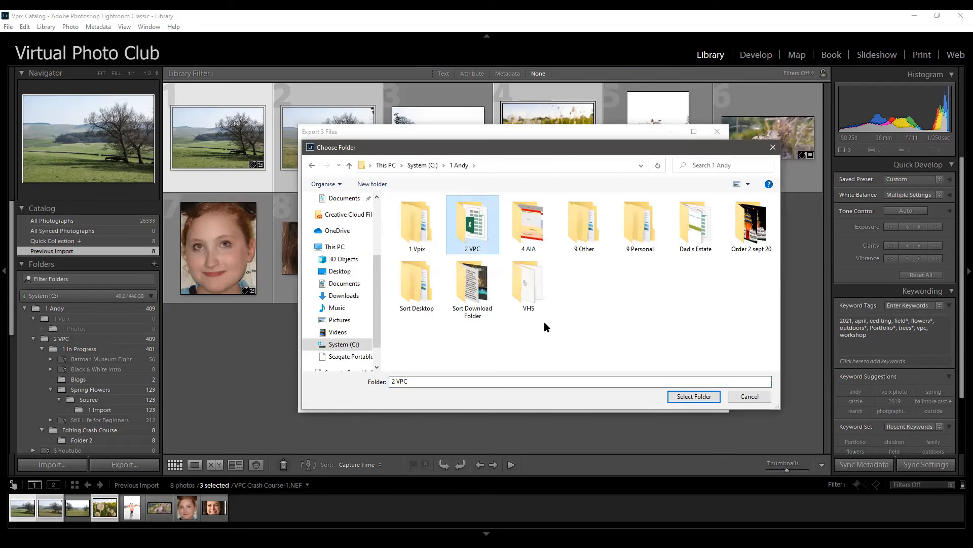
pyautogui.doubleClick(752, 231)
pyautogui.click(422, 239)
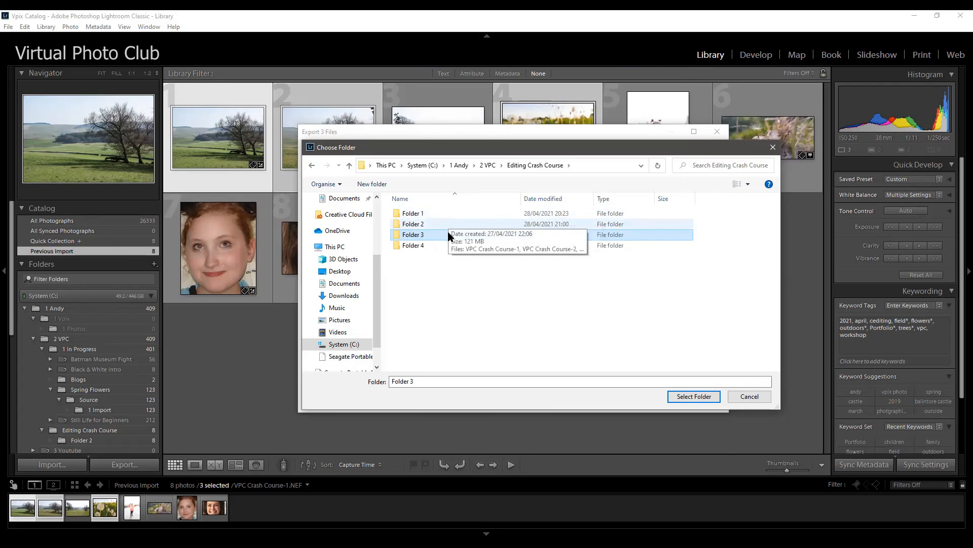
pyautogui.click(694, 397)
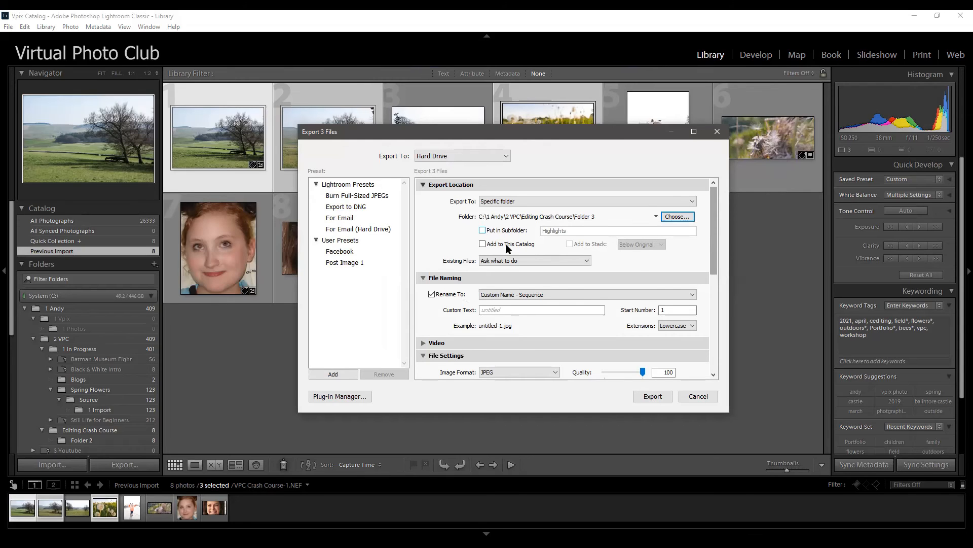
# Keep Custom Name - Sequence as the export file naming template and enter VPC test as the custom text
pyautogui.moveTo(711, 234); pyautogui.dragTo(711, 248)
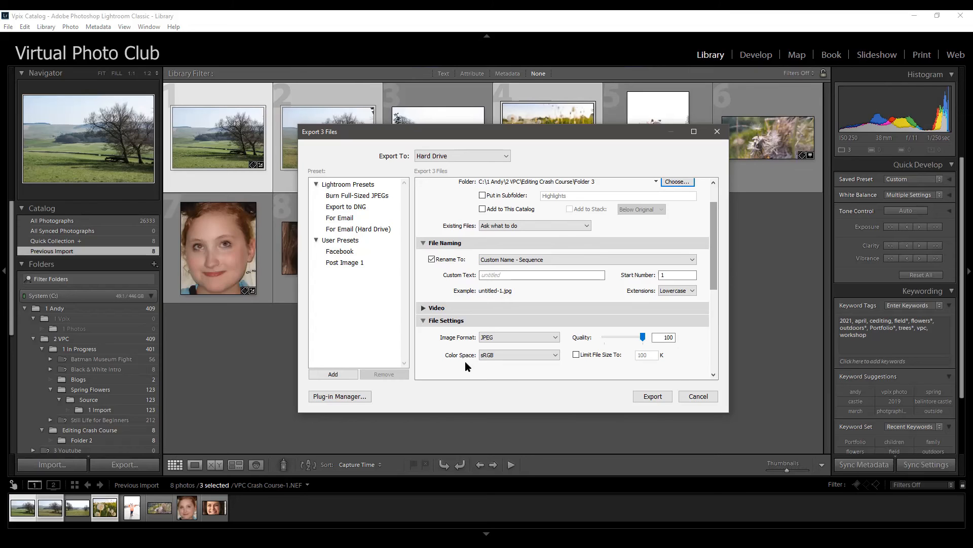
pyautogui.click(496, 275)
pyautogui.scroll(3, 715, 251)
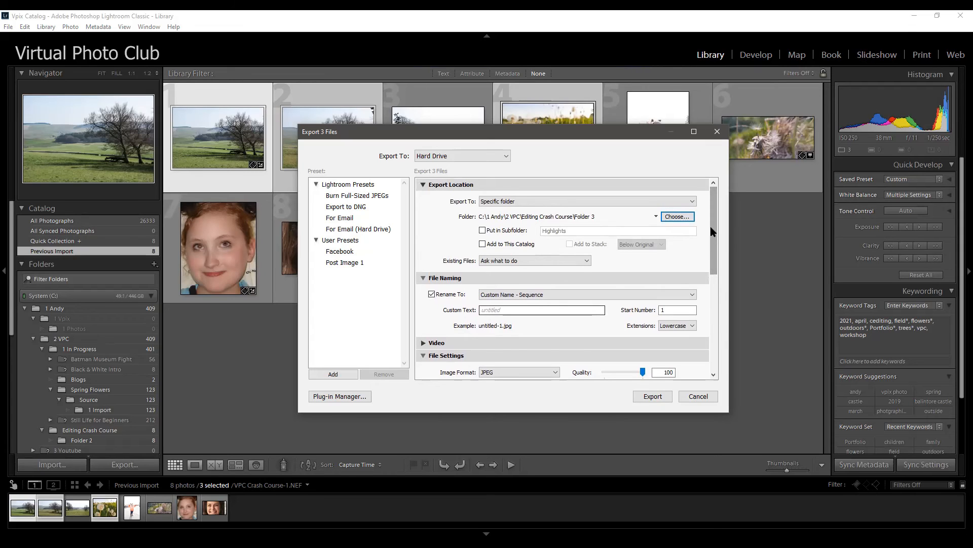
pyautogui.moveTo(712, 232); pyautogui.dragTo(717, 252)
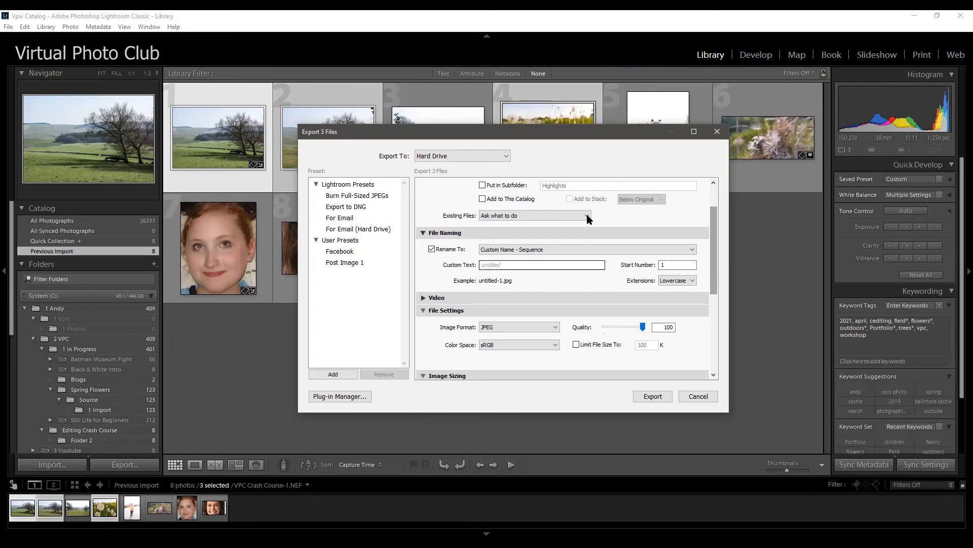
pyautogui.click(569, 251)
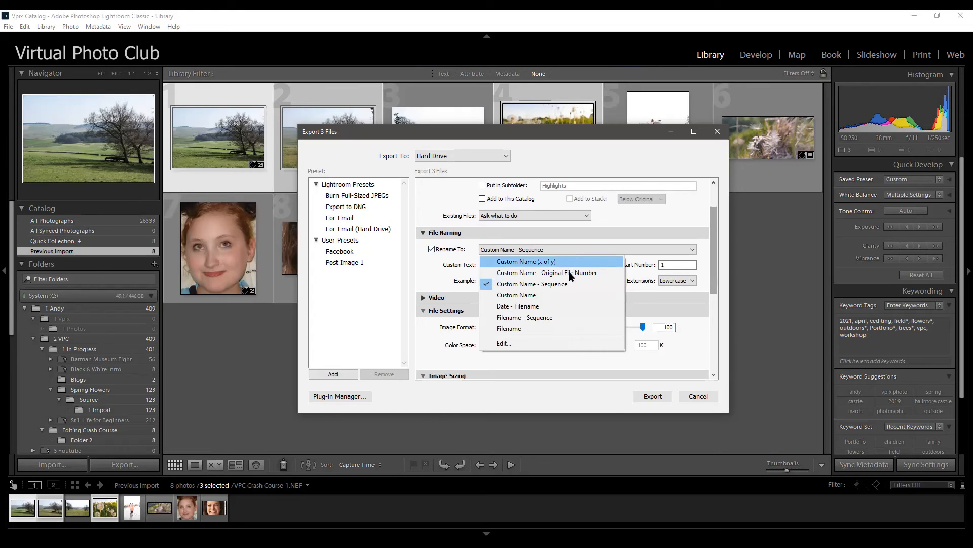
pyautogui.click(434, 286)
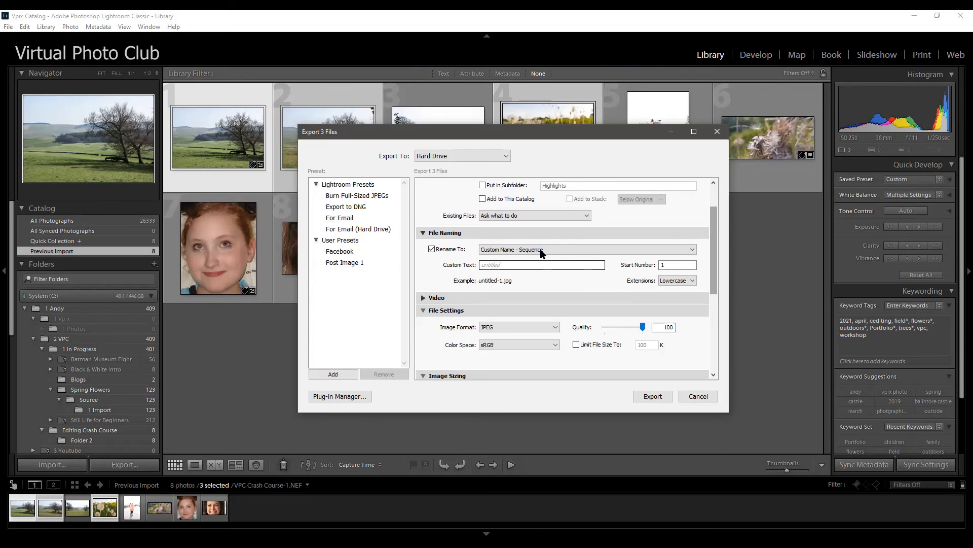
pyautogui.click(562, 264)
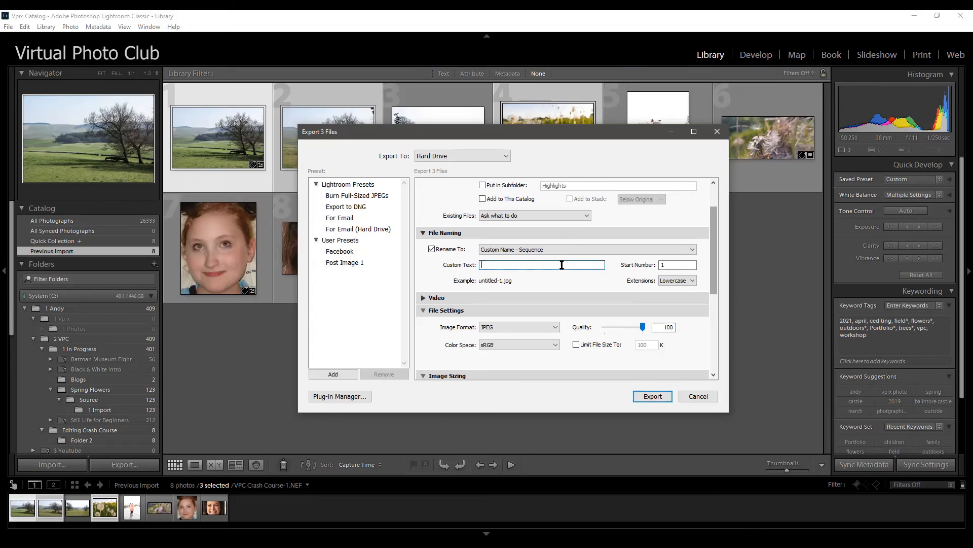
pyautogui.write('VPC test')
# Look through the export's image format choices, keeping JPEG
pyautogui.scroll(-3, 717, 253)
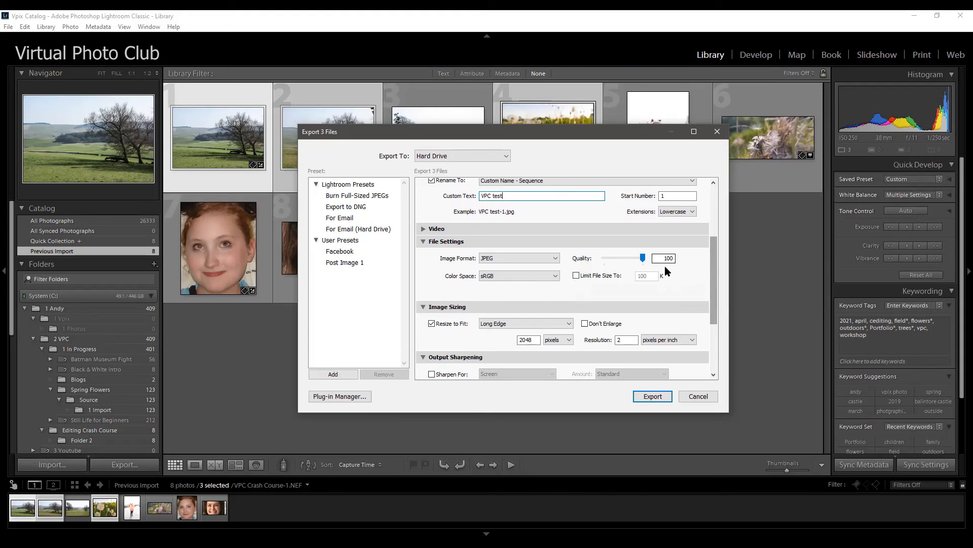
pyautogui.click(556, 258)
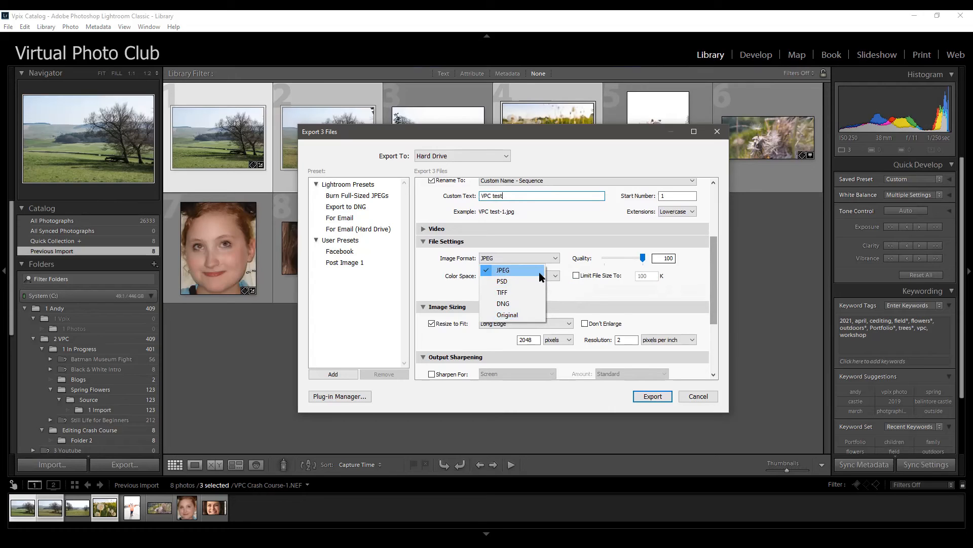
pyautogui.click(431, 278)
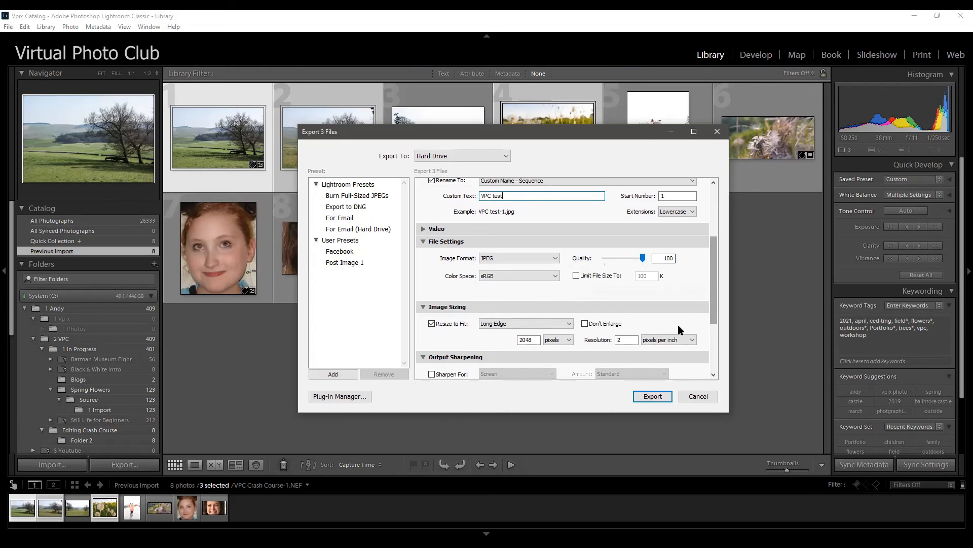
# Examine the Resize to Fit options, switching resizing off and on while keeping Long Edge at 2048 pixels
pyautogui.scroll(-3, 708, 263)
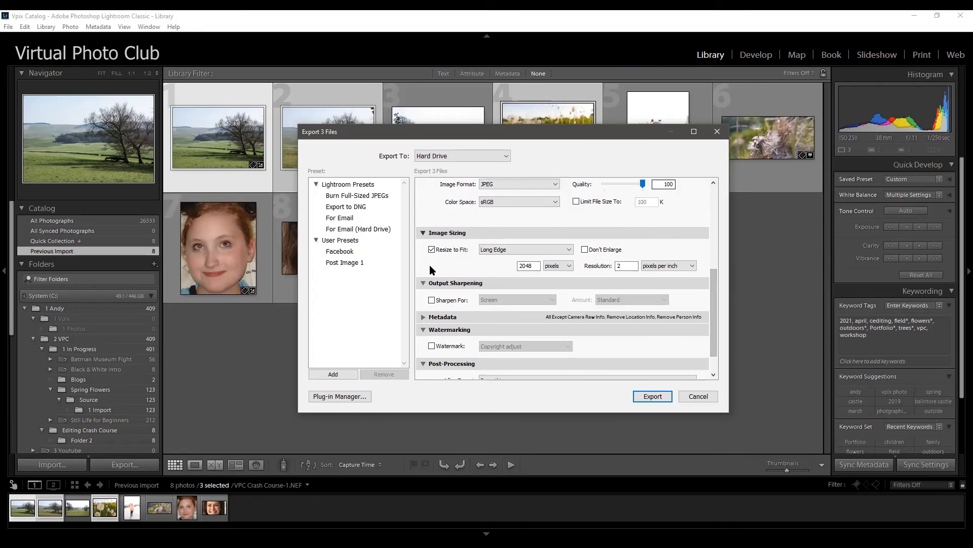
pyautogui.click(432, 249)
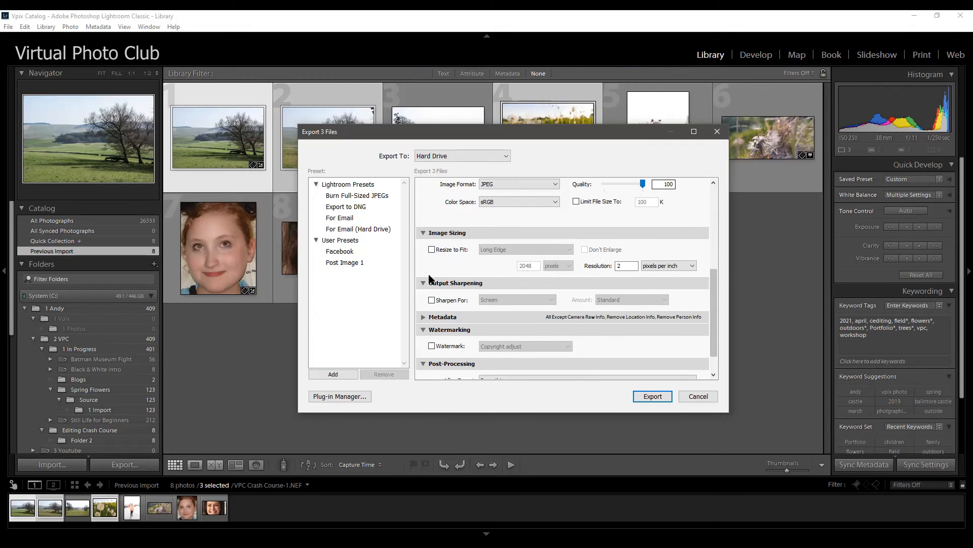
pyautogui.click(432, 249)
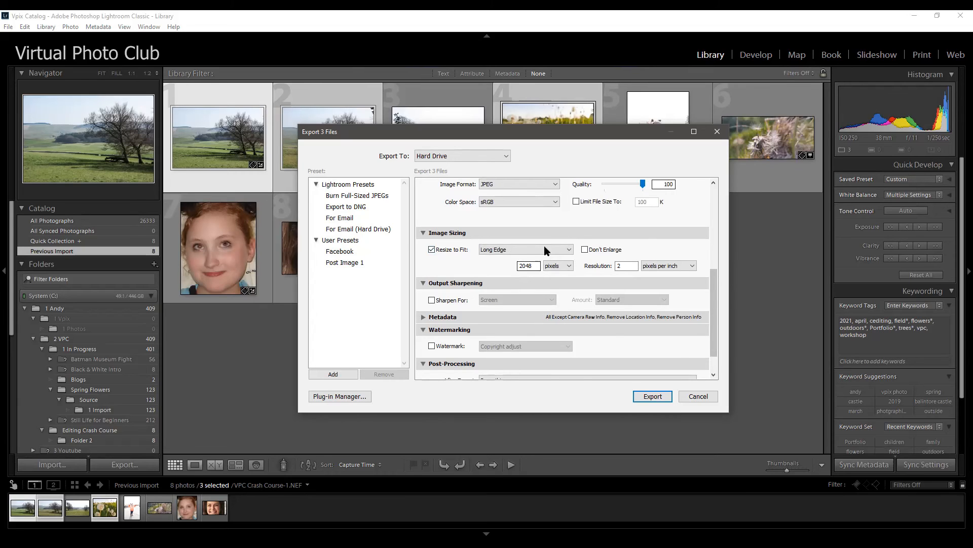
pyautogui.click(561, 247)
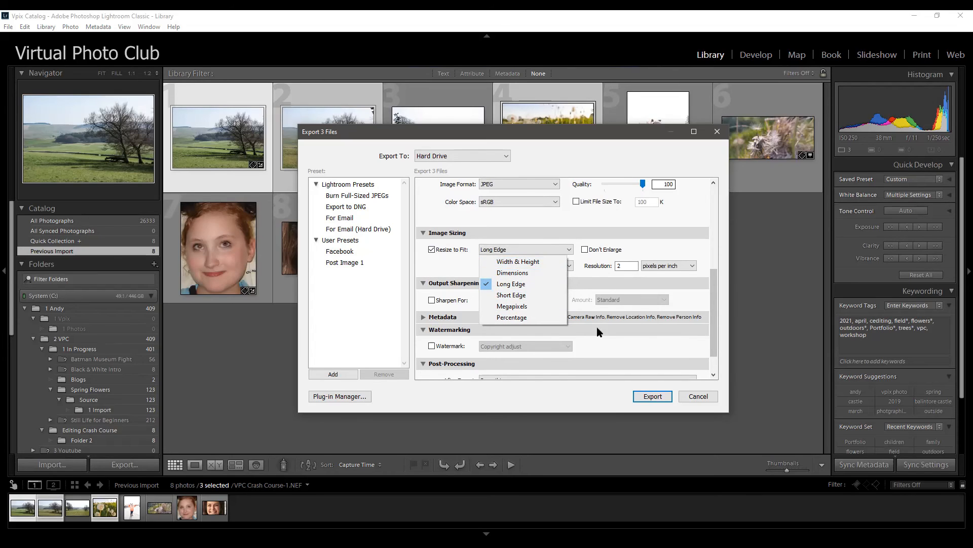
pyautogui.click(460, 264)
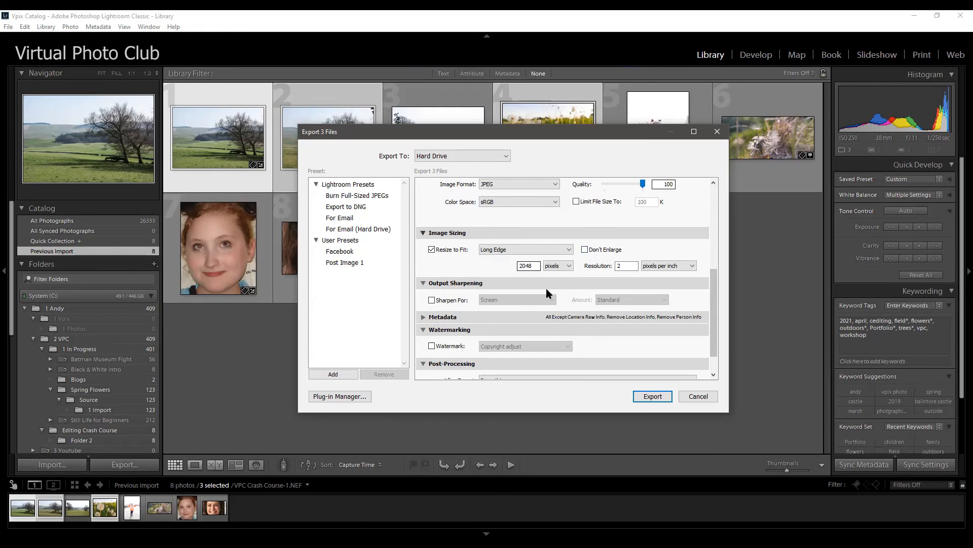
pyautogui.doubleClick(536, 267)
pyautogui.click(536, 268)
pyautogui.click(432, 250)
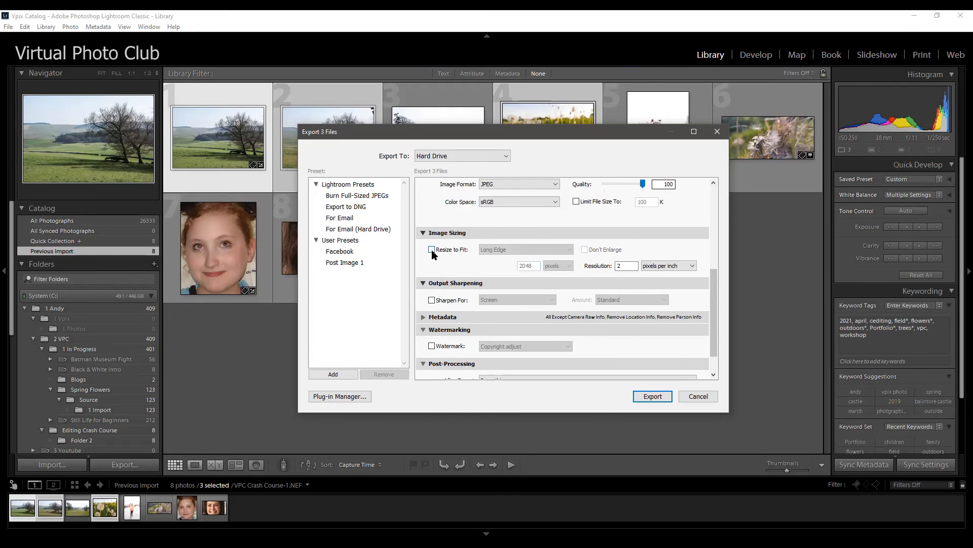
pyautogui.click(431, 249)
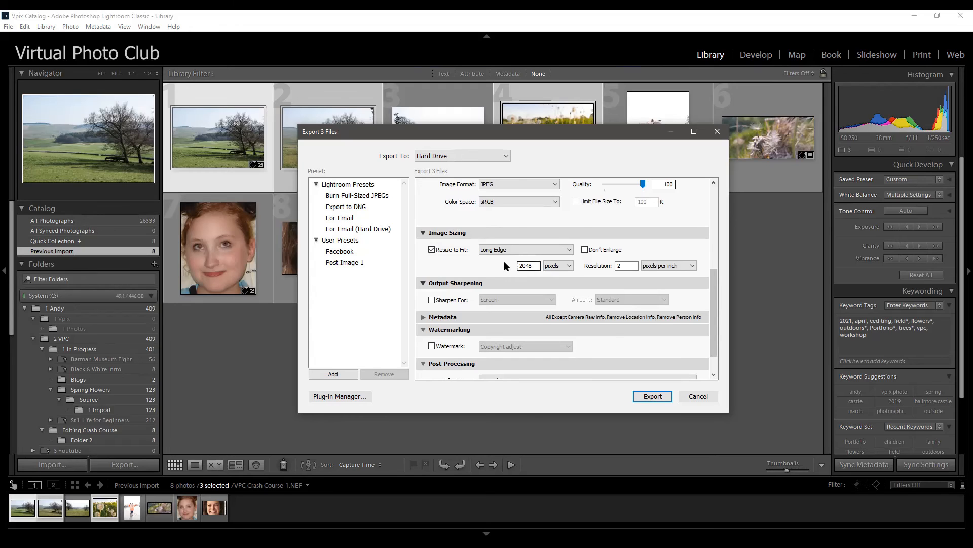
# Examine the output sharpening choices and the metadata settings for the export, leaving sharpening switched off
pyautogui.doubleClick(535, 267)
pyautogui.click(536, 268)
pyautogui.moveTo(715, 289); pyautogui.dragTo(715, 299)
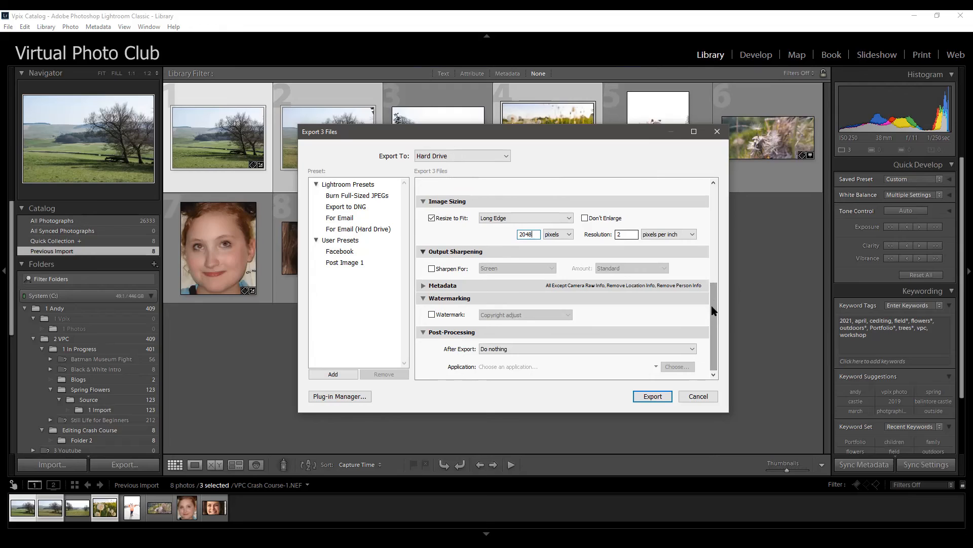
pyautogui.click(431, 268)
pyautogui.click(548, 269)
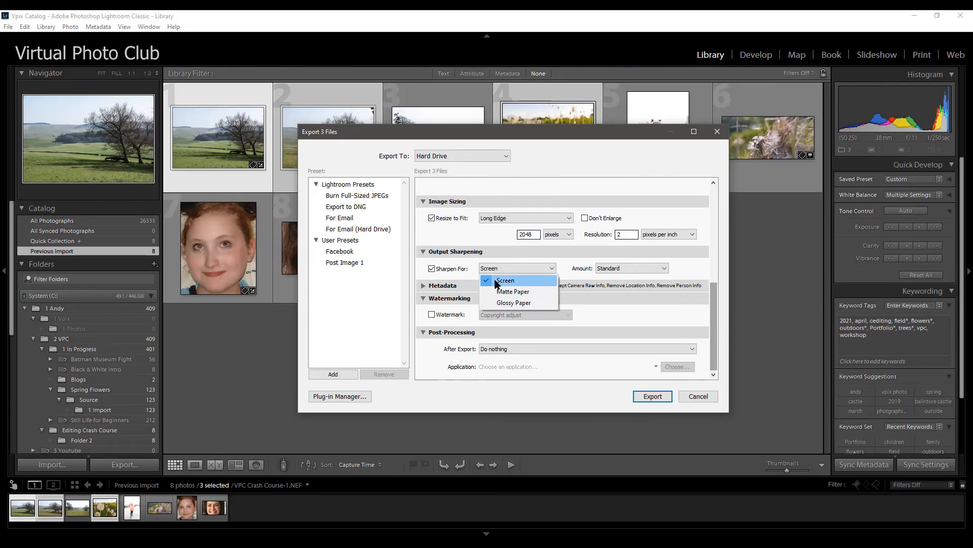
pyautogui.click(431, 270)
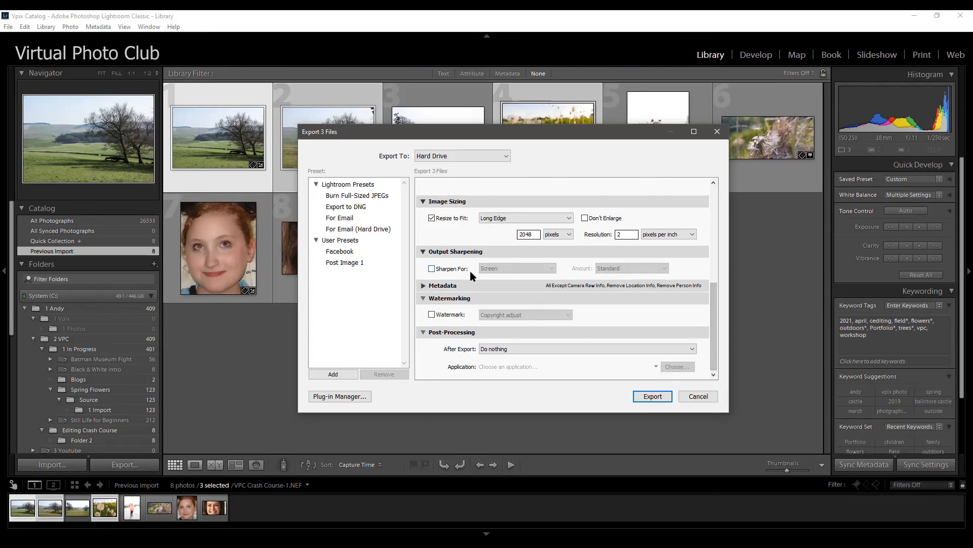
pyautogui.click(424, 286)
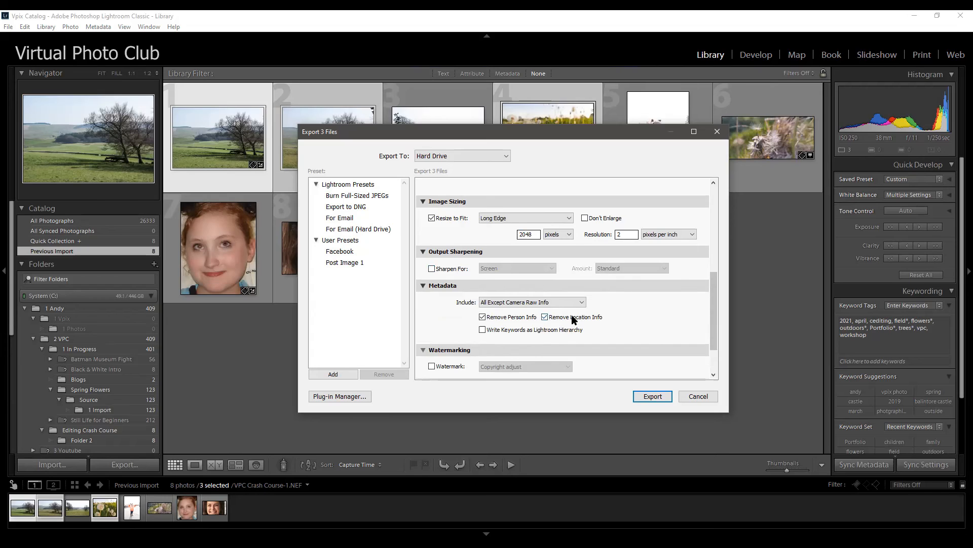
pyautogui.click(423, 286)
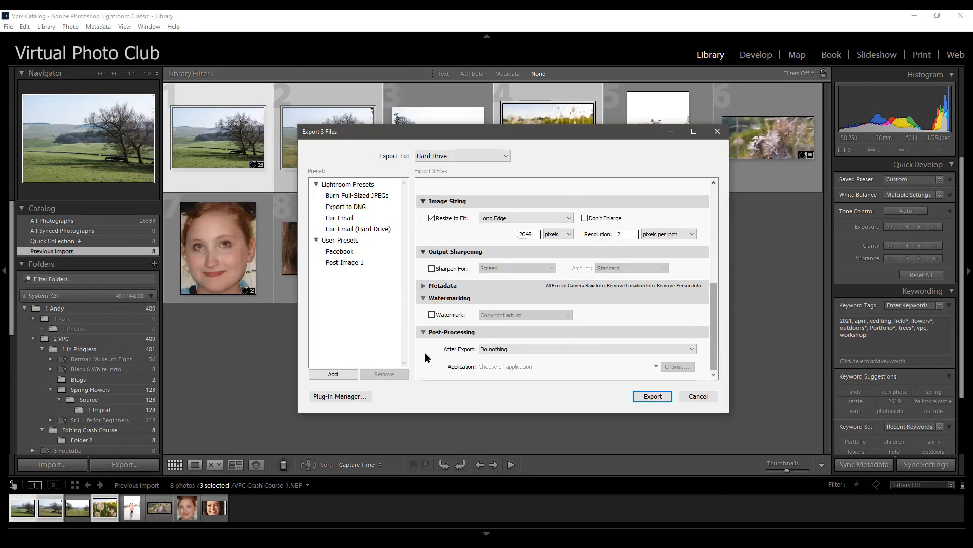
# Turn on the export watermark and open the Copyright adjust watermark for editing
pyautogui.click(432, 315)
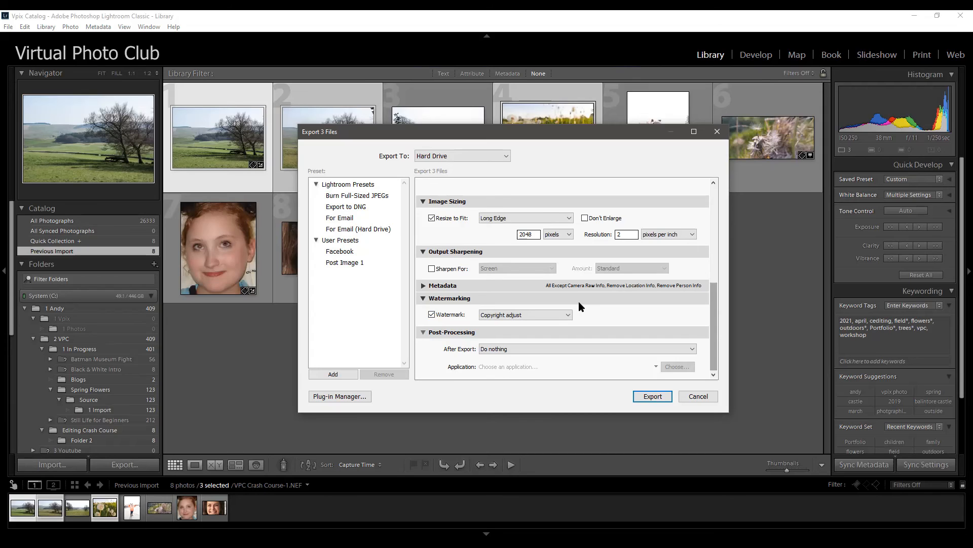
pyautogui.click(568, 316)
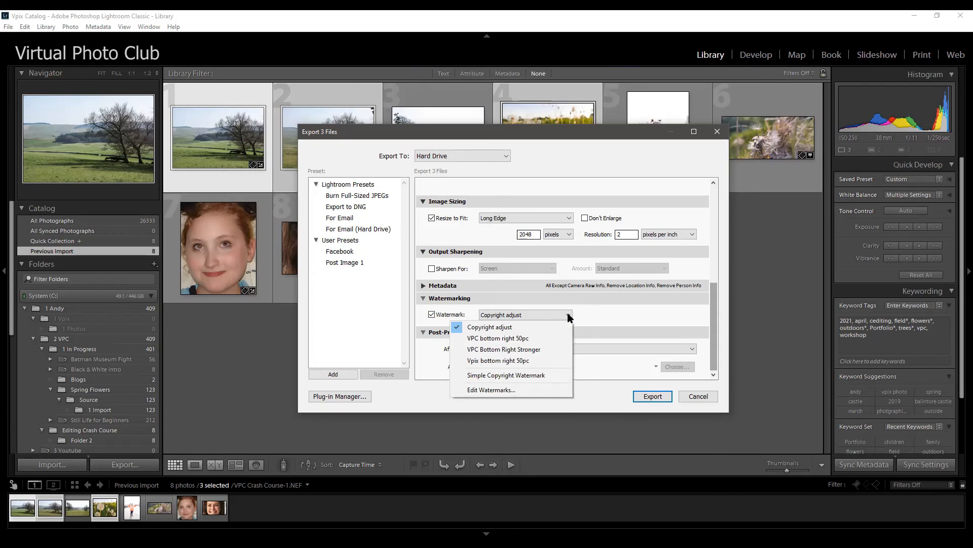
pyautogui.click(532, 389)
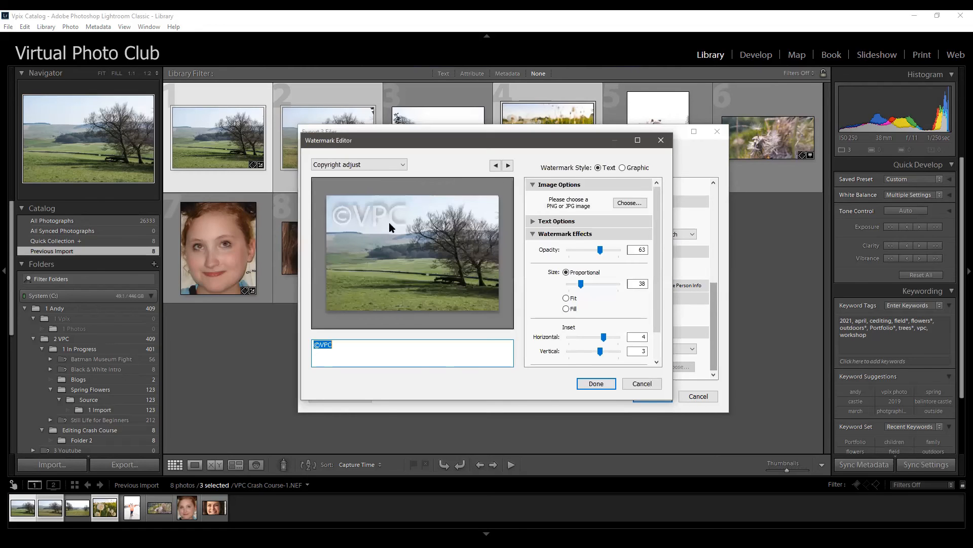
# Try the Graphic watermark style without choosing an image, and return to the Text style
pyautogui.moveTo(374, 218)
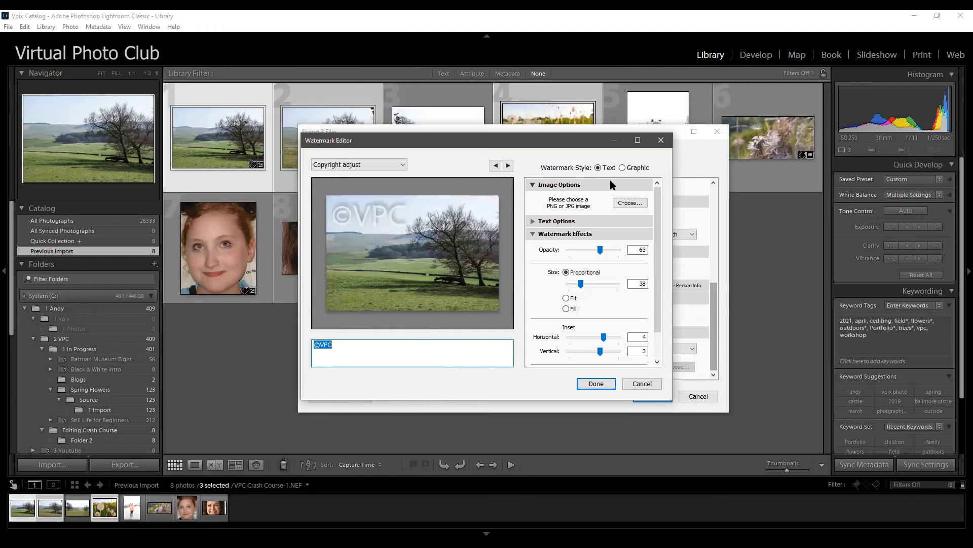
pyautogui.click(622, 168)
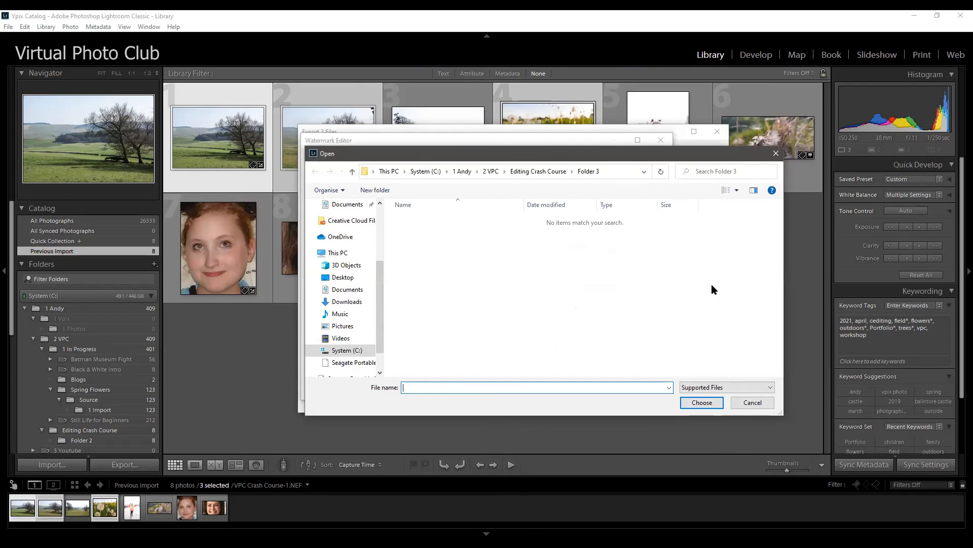
pyautogui.click(707, 374)
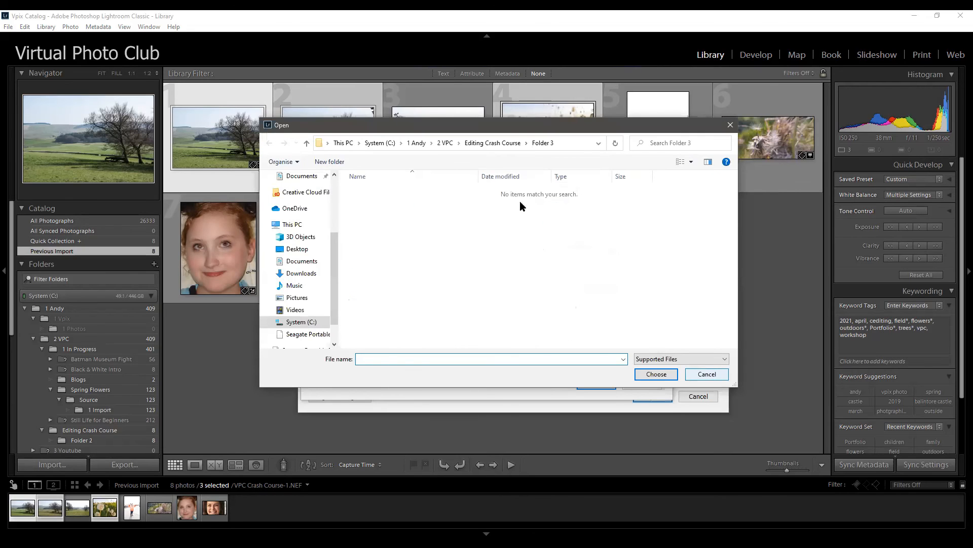
pyautogui.click(599, 167)
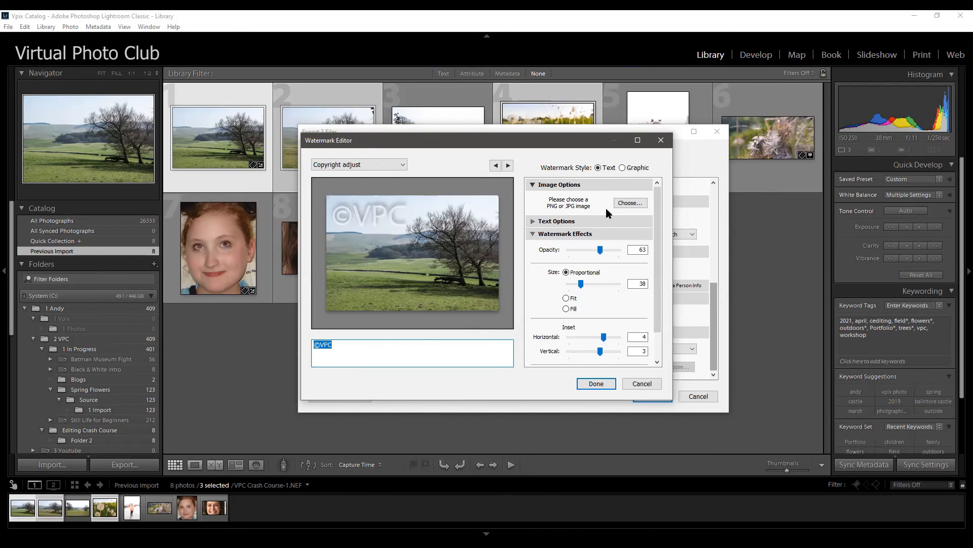
# Review the watermark's font and text options and reduce its shadow opacity to about 60
pyautogui.click(533, 222)
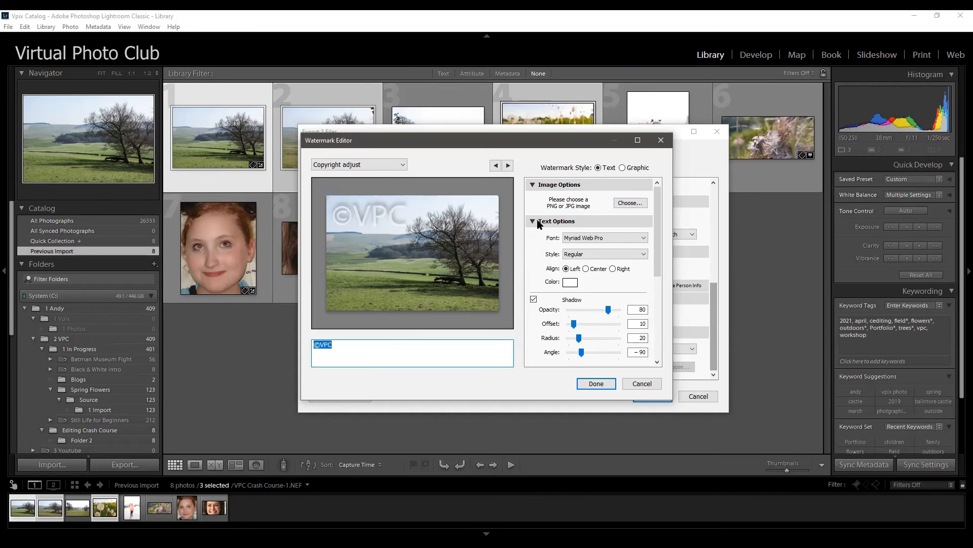
pyautogui.click(611, 238)
pyautogui.click(611, 246)
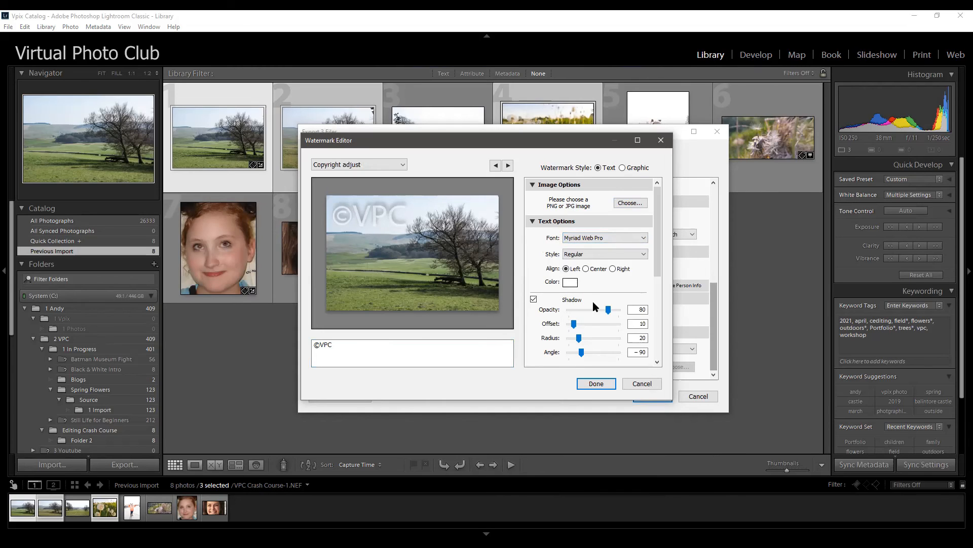
pyautogui.scroll(-5, 591, 307)
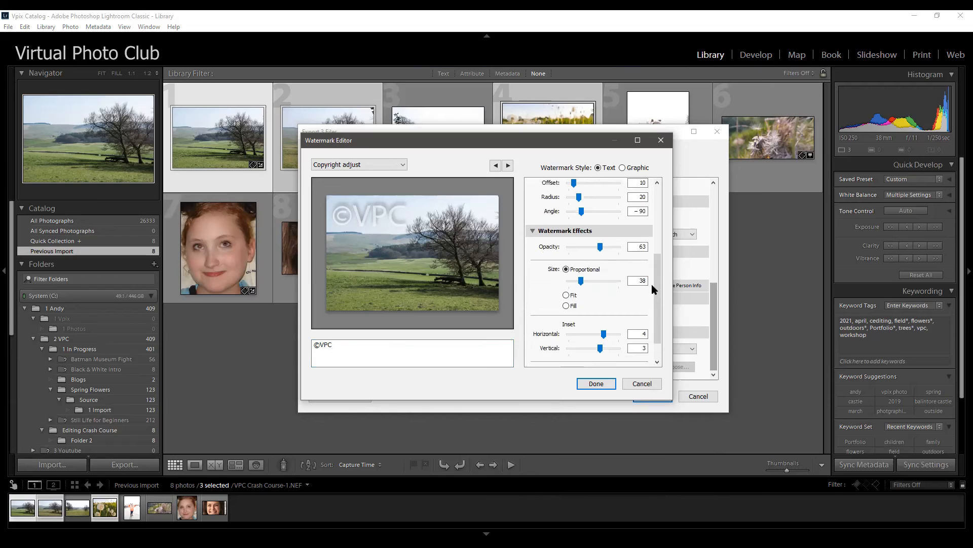
pyautogui.moveTo(658, 278); pyautogui.dragTo(669, 218)
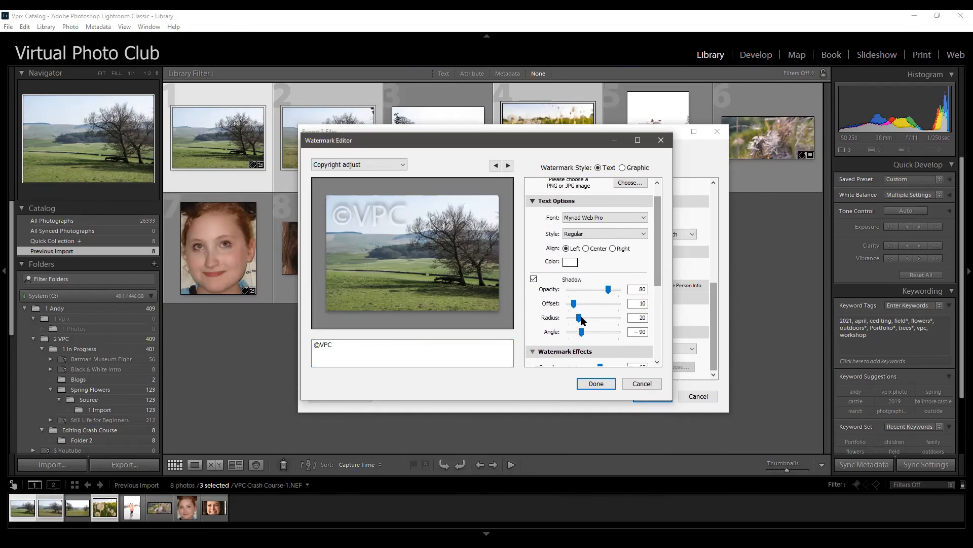
pyautogui.moveTo(600, 290)
pyautogui.mouseDown()
pyautogui.moveTo(583, 287)
pyautogui.moveTo(634, 289)
pyautogui.moveTo(534, 292)
pyautogui.moveTo(617, 293)
pyautogui.moveTo(593, 291)
pyautogui.mouseUp()
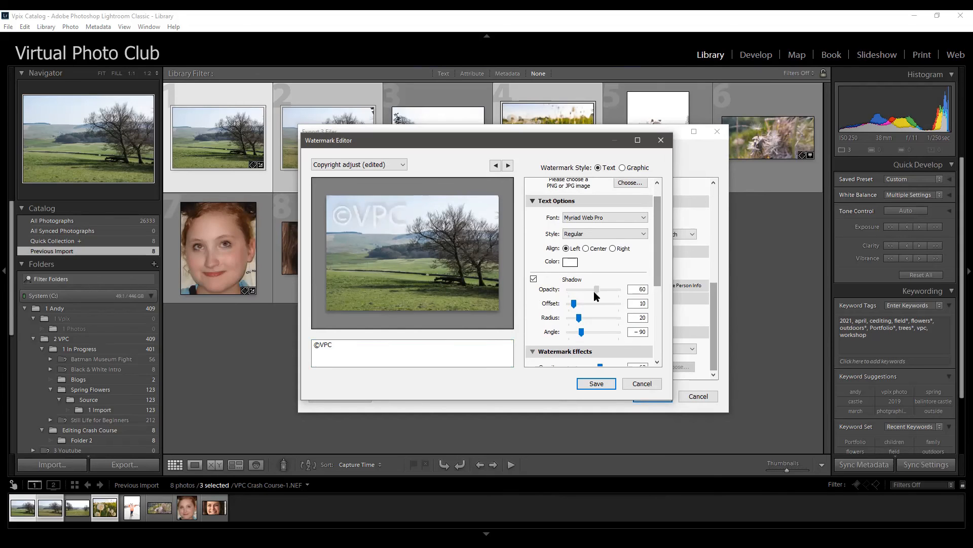
# Try lower and full watermark opacity, settle on 62, and reduce the proportional size to about 31
pyautogui.click(534, 201)
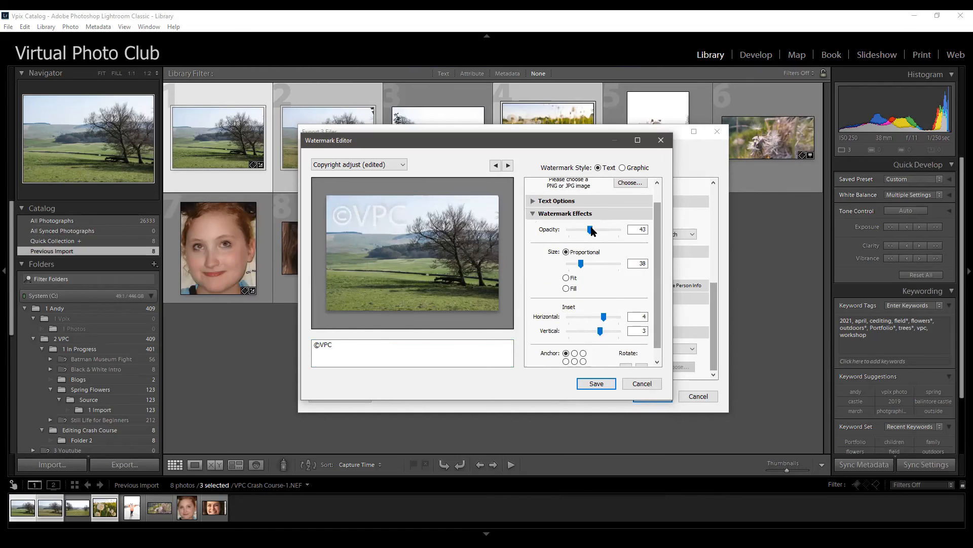
pyautogui.moveTo(582, 229); pyautogui.dragTo(602, 226)
pyautogui.moveTo(611, 227); pyautogui.dragTo(631, 227)
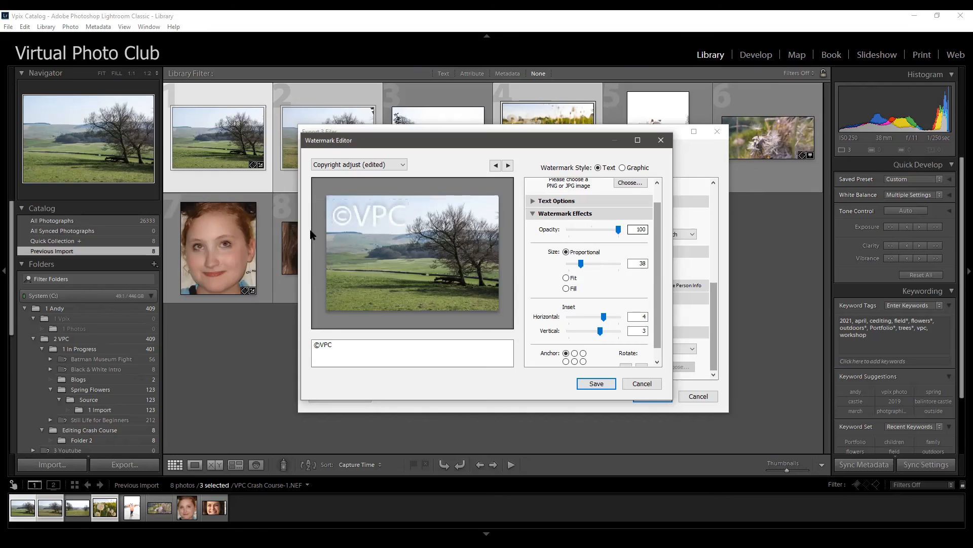
pyautogui.click(597, 229)
pyautogui.moveTo(581, 267)
pyautogui.mouseDown()
pyautogui.moveTo(593, 263)
pyautogui.moveTo(577, 260)
pyautogui.mouseUp()
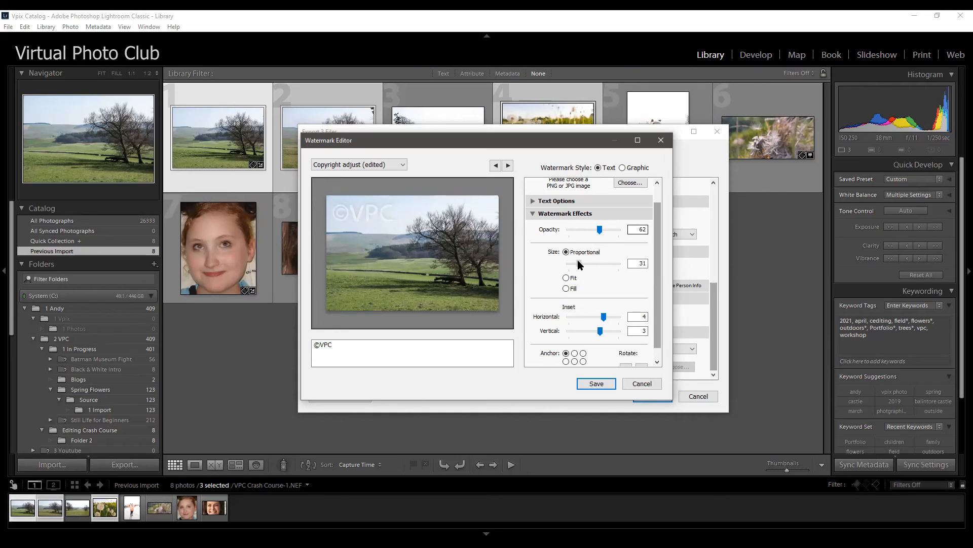
# Set the watermark inset to -1 horizontal and 4 vertical, and try several anchor positions before returning to the top-left anchor
pyautogui.scroll(-1, 603, 275)
pyautogui.moveTo(607, 304)
pyautogui.mouseDown()
pyautogui.moveTo(591, 305)
pyautogui.moveTo(586, 318)
pyautogui.moveTo(601, 318)
pyautogui.mouseUp()
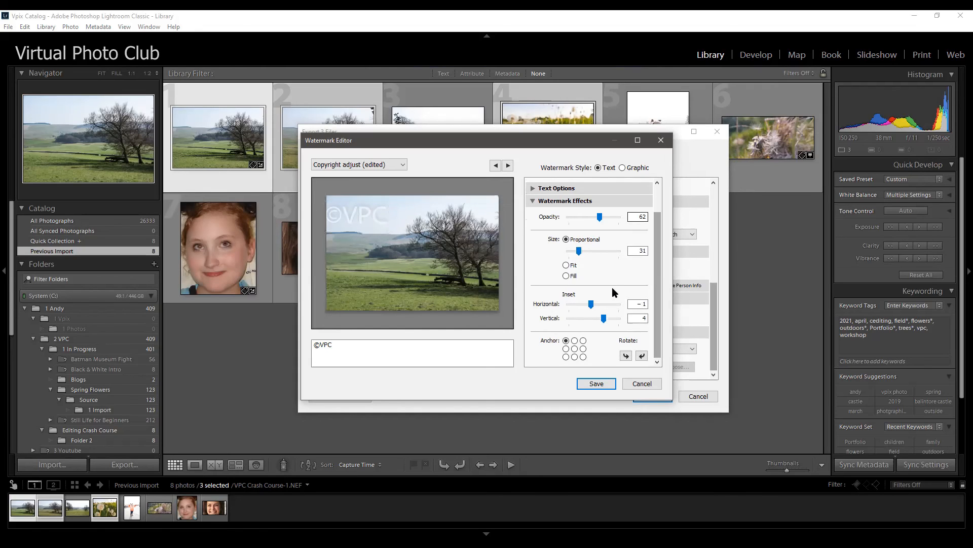
pyautogui.click(575, 348)
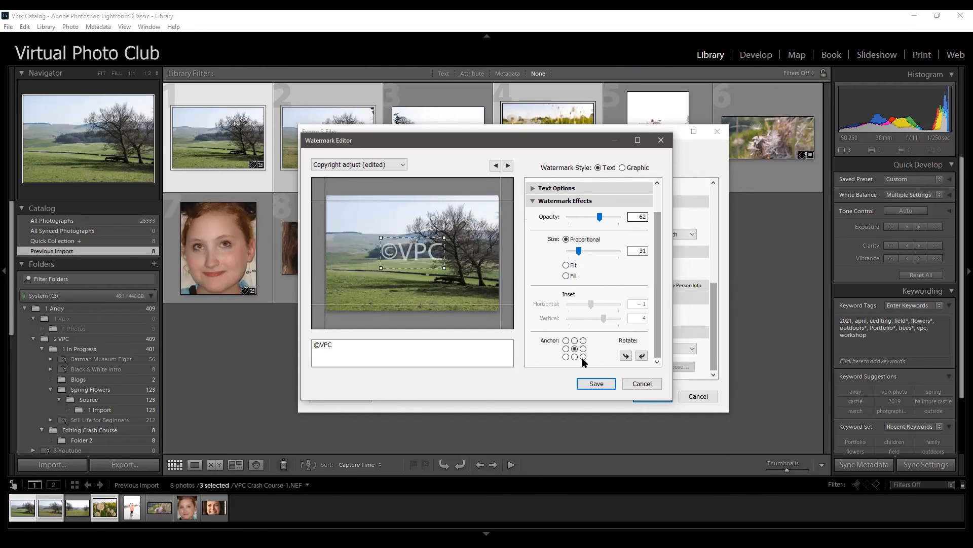
pyautogui.click(583, 356)
pyautogui.click(583, 348)
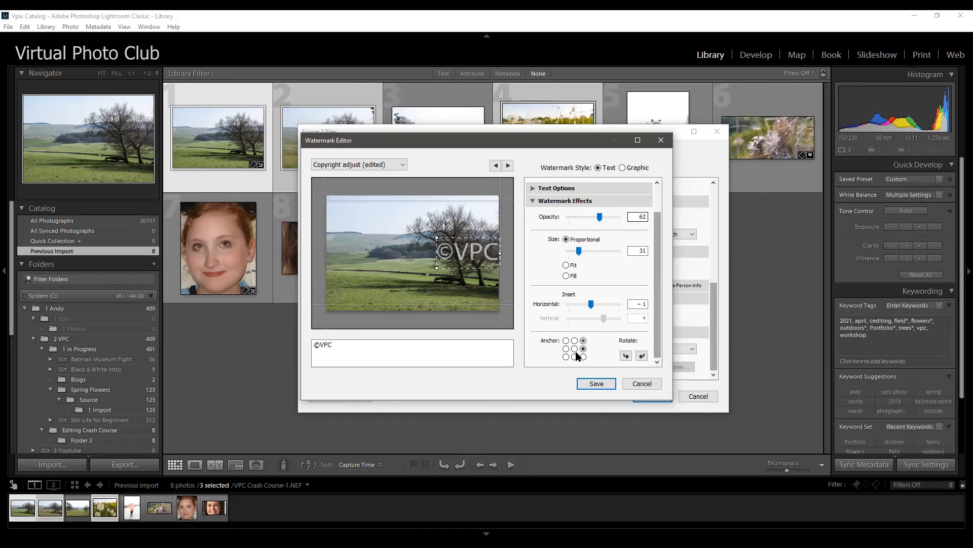
pyautogui.click(566, 348)
pyautogui.click(566, 340)
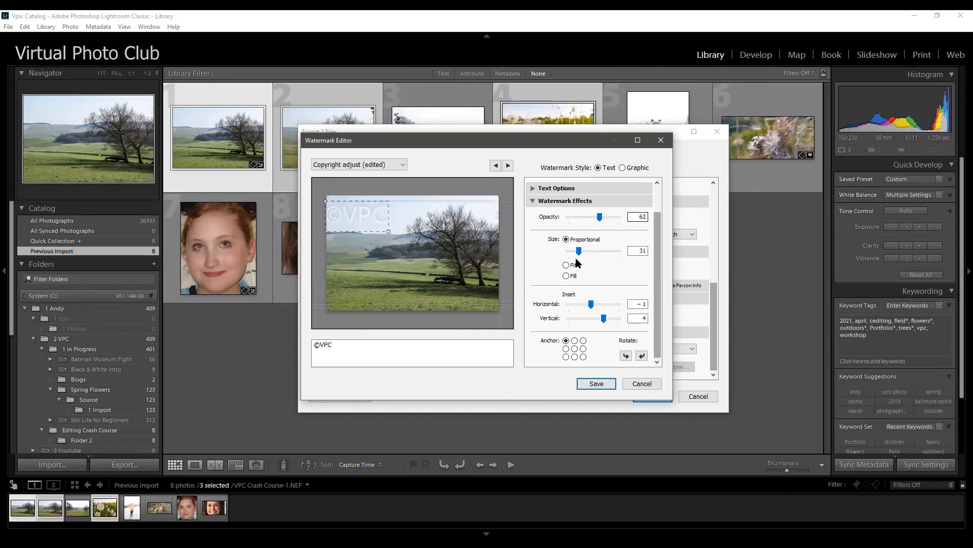
# Replace the watermark text with "khfsvisdhv ;s hv" and discard all the watermark edits
pyautogui.click(406, 352)
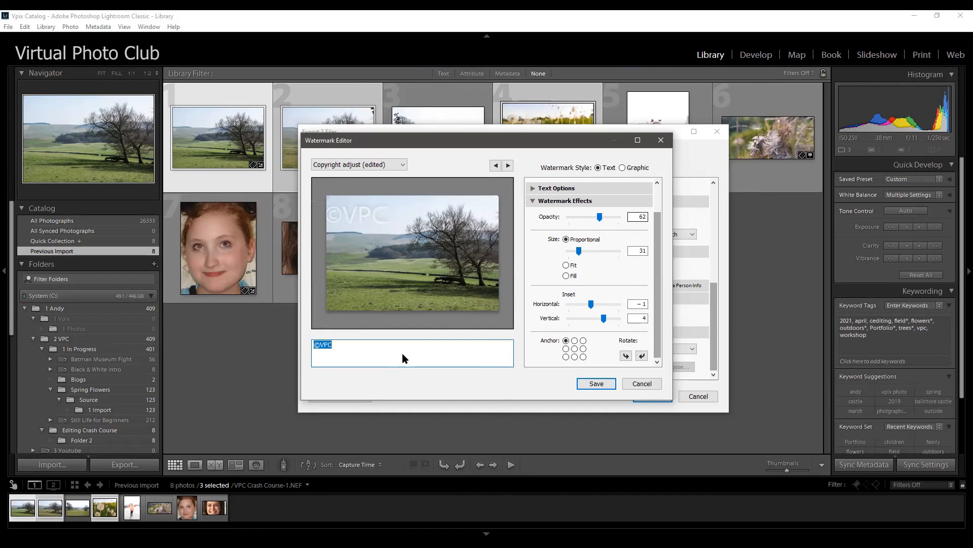
pyautogui.write('khfsvisdhv ;s hv')
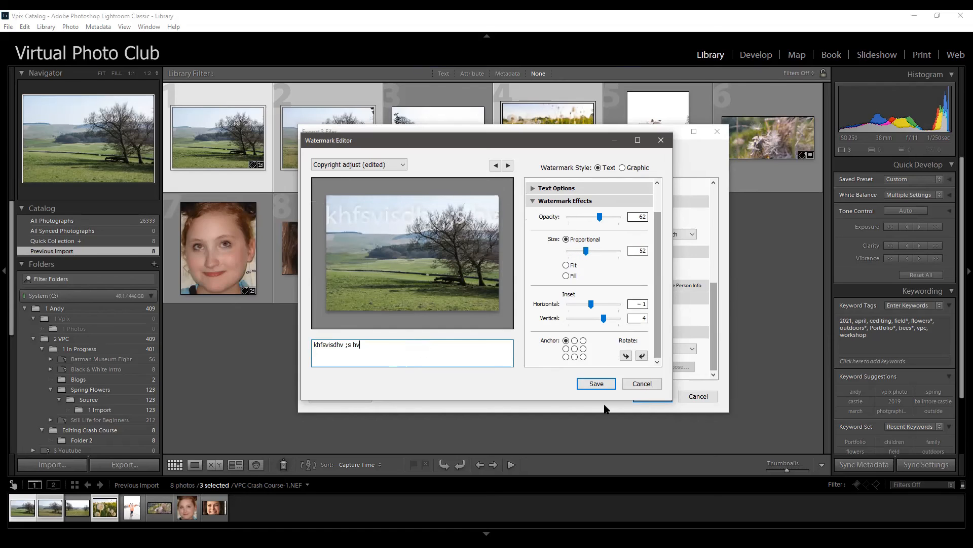
pyautogui.click(641, 383)
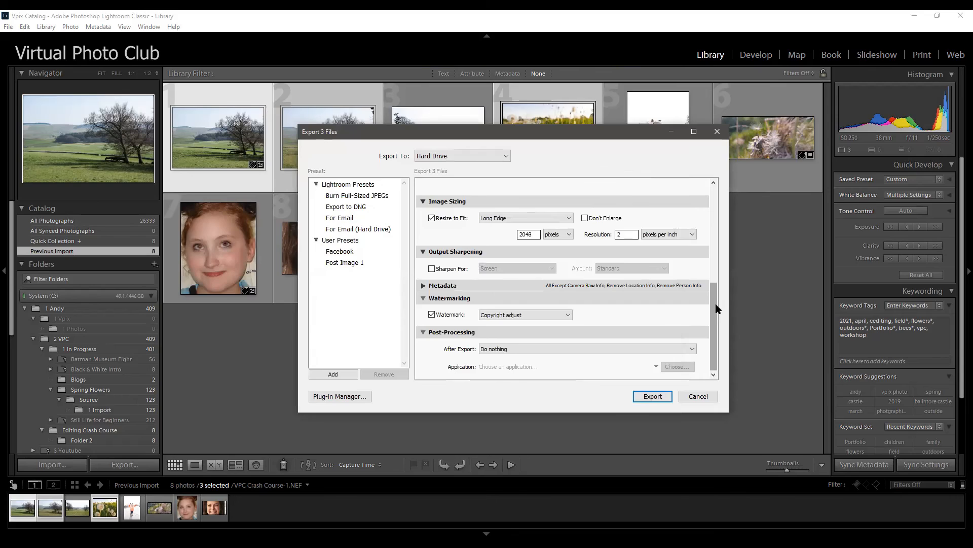
# Look through the available watermarks and turn the export watermark off
pyautogui.click(561, 316)
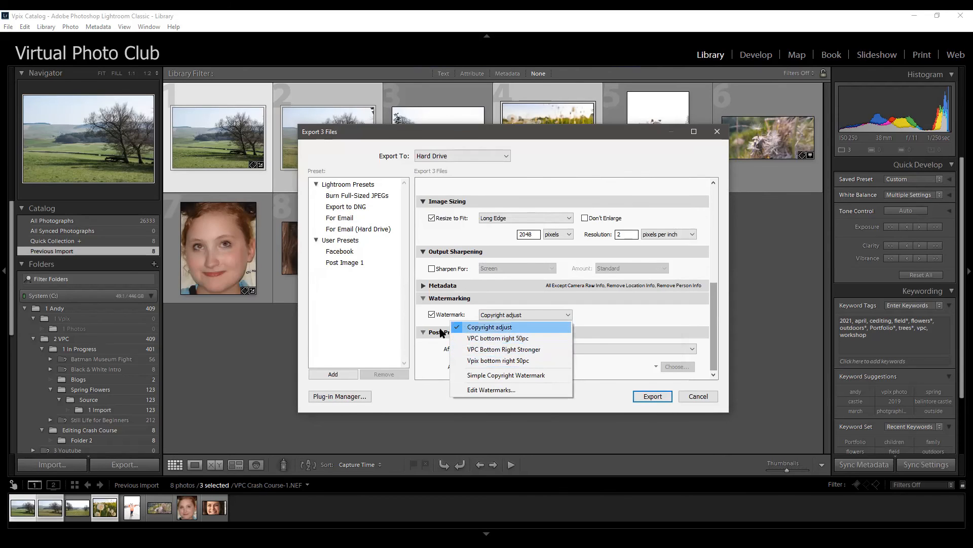
pyautogui.click(432, 315)
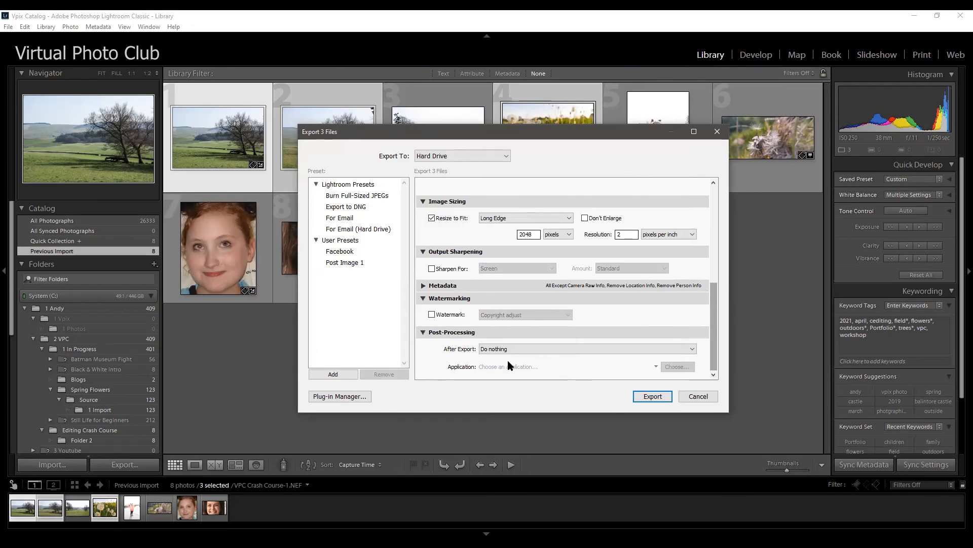
# Review the after-export actions, keep Do nothing, and export the three selected photos
pyautogui.click(558, 350)
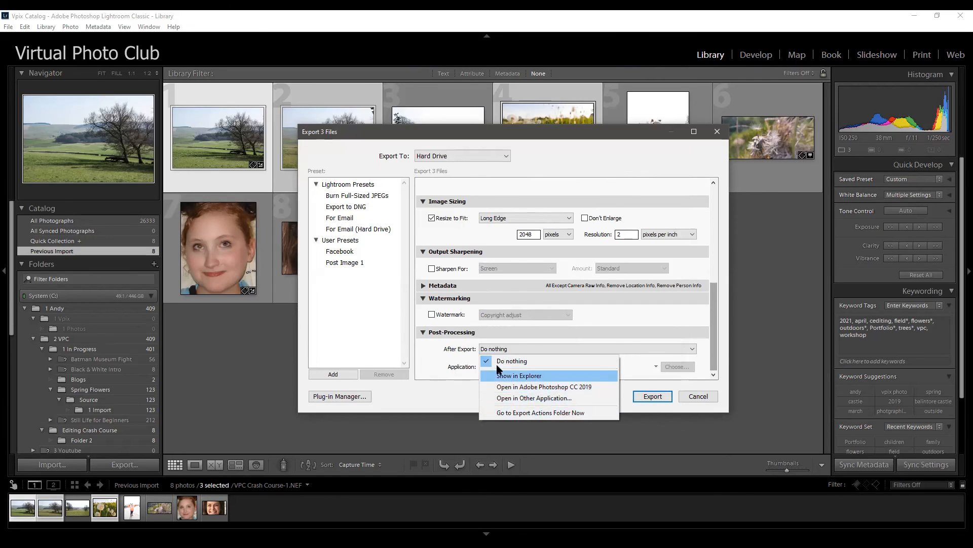
pyautogui.click(446, 351)
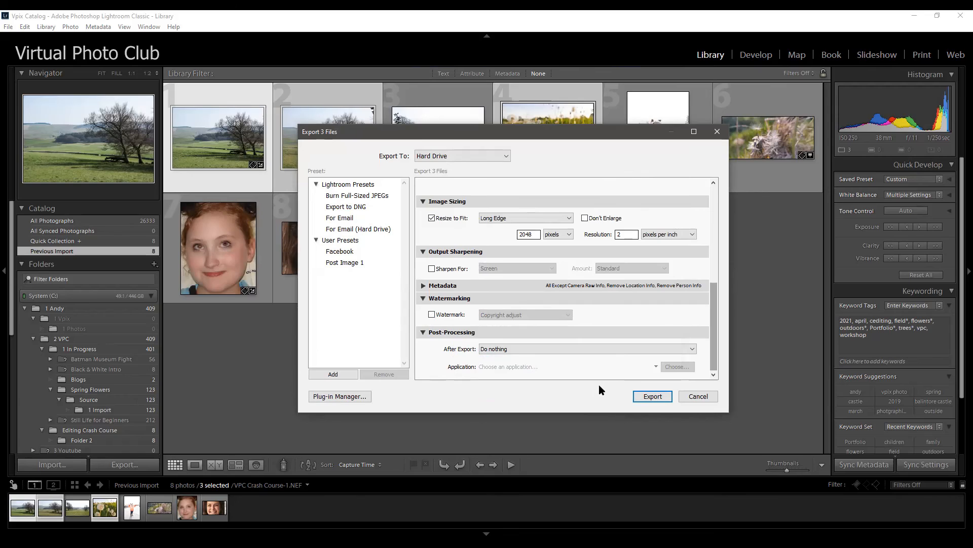
pyautogui.click(650, 398)
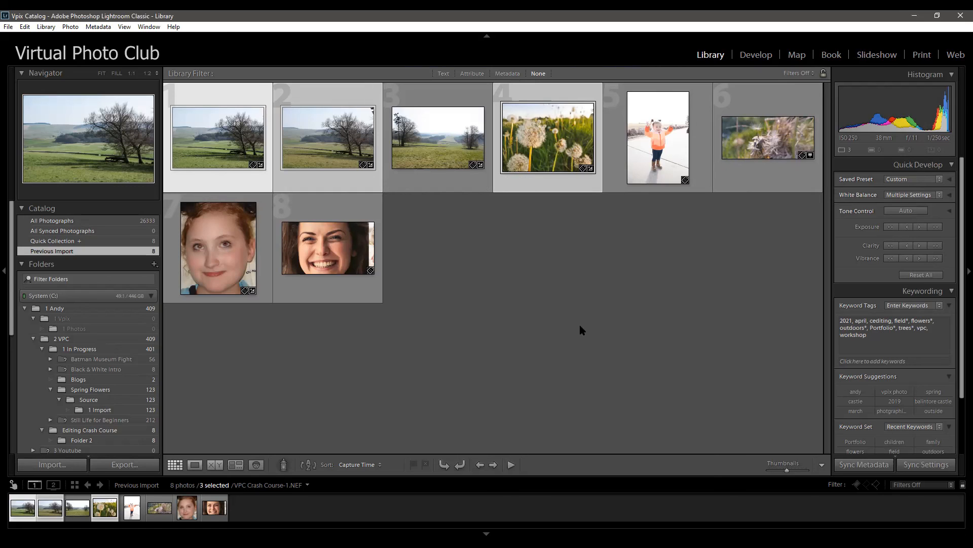
# Select only the first tree photo in the grid and open Folder 2 inside the Editing Crash Course folder
pyautogui.click(431, 188)
pyautogui.click(244, 151)
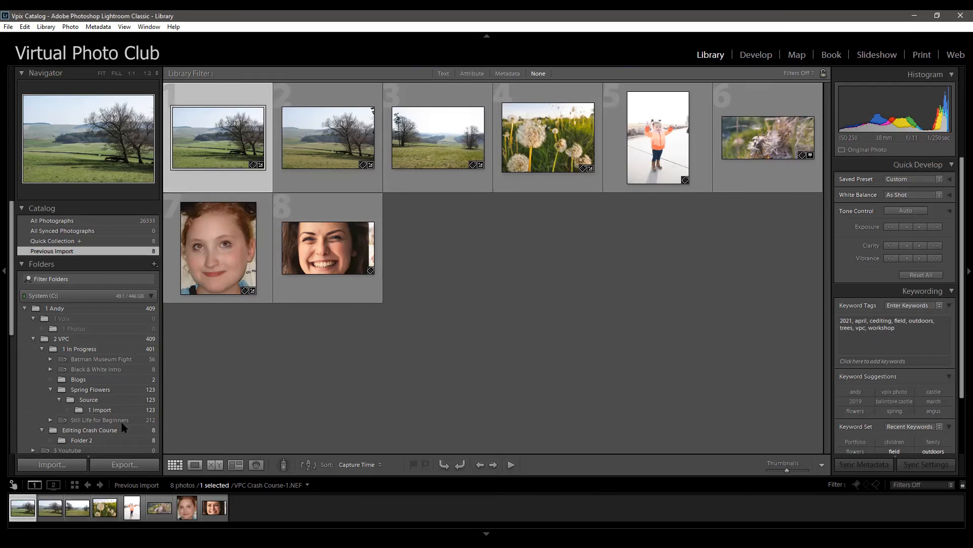
pyautogui.click(42, 349)
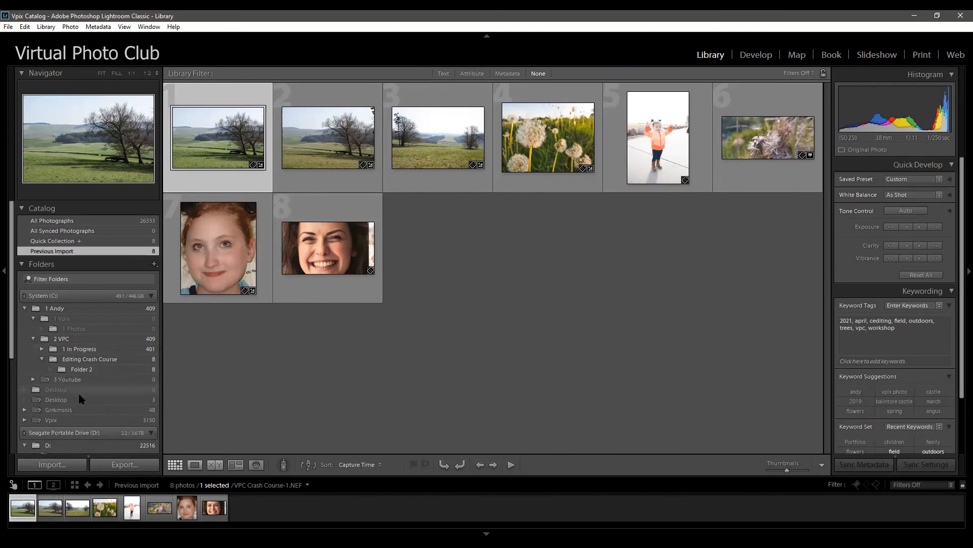
pyautogui.click(96, 369)
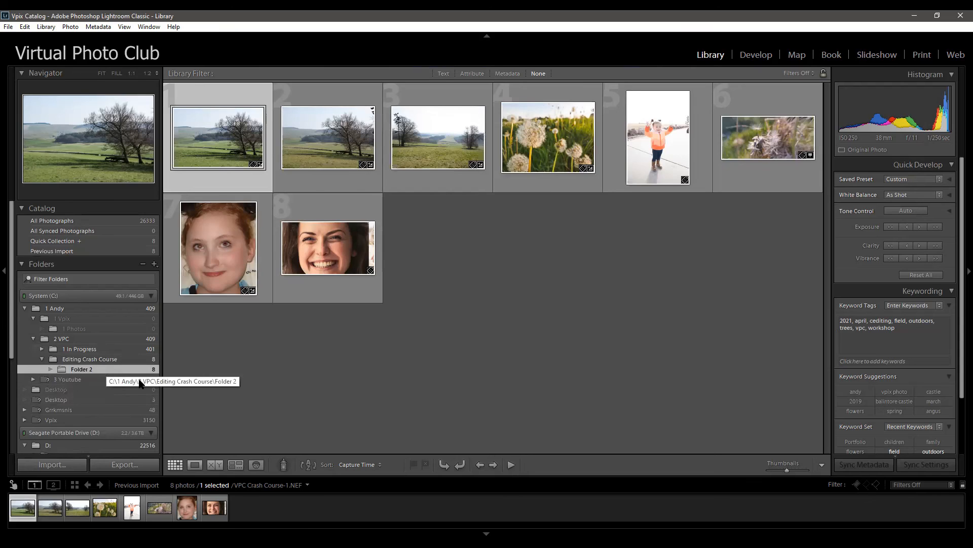
# Clear the photo selection in Folder 2 and select only the dandelion photo, VPC Crash Course-4.jpg
pyautogui.click(534, 251)
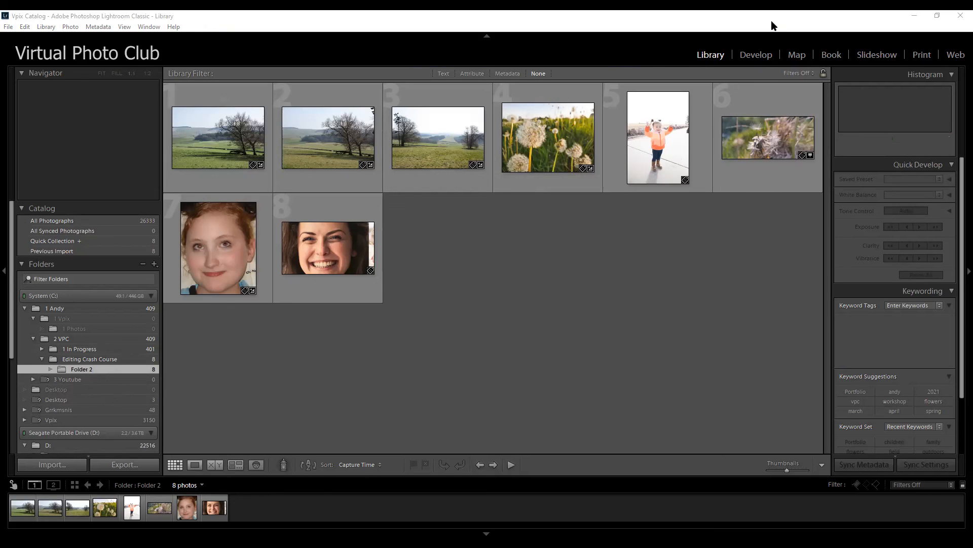
pyautogui.click(615, 283)
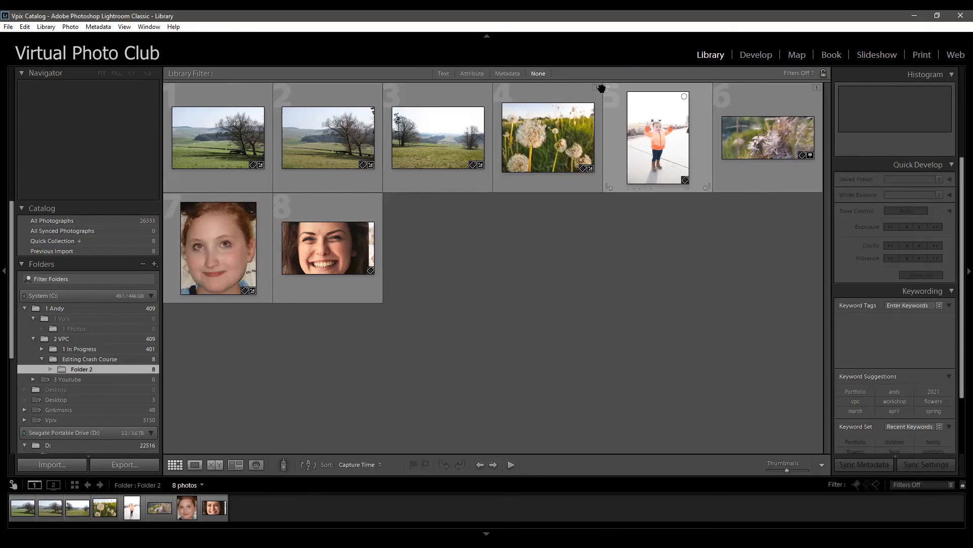
pyautogui.moveTo(597, 91)
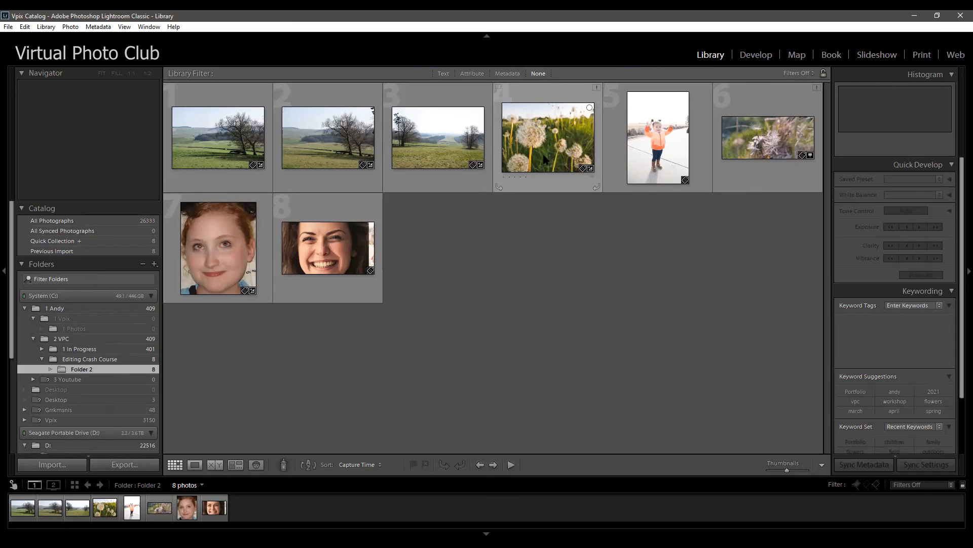
pyautogui.moveTo(544, 158)
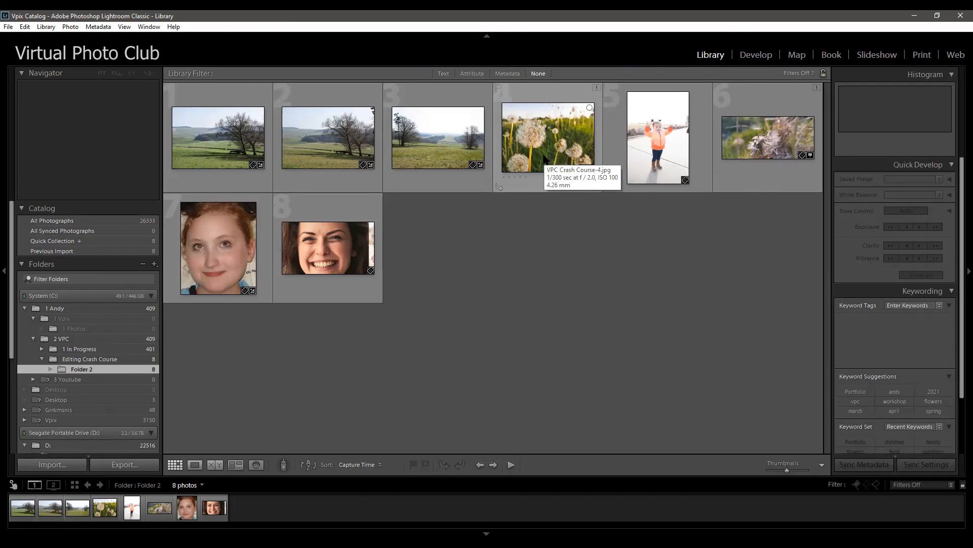
pyautogui.click(544, 159)
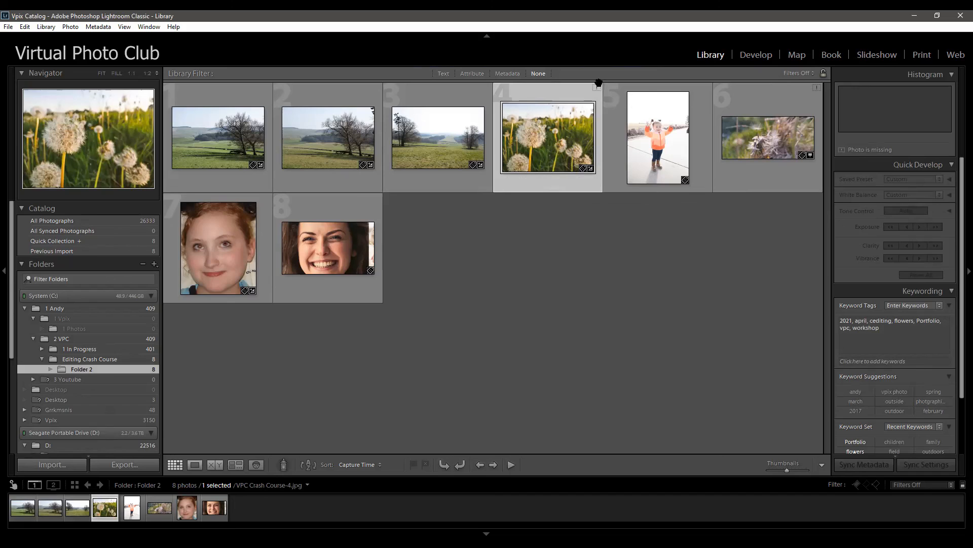
# Start locating the missing original of VPC Crash Course-4.jpg, review the available search locations, cancel, and clear the photo selection
pyautogui.moveTo(599, 90)
pyautogui.click(598, 89)
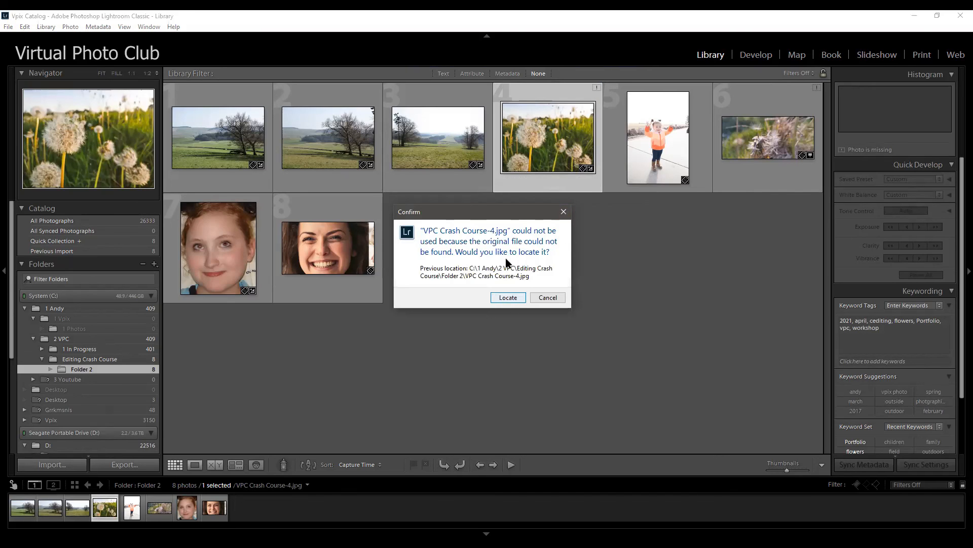
pyautogui.click(509, 299)
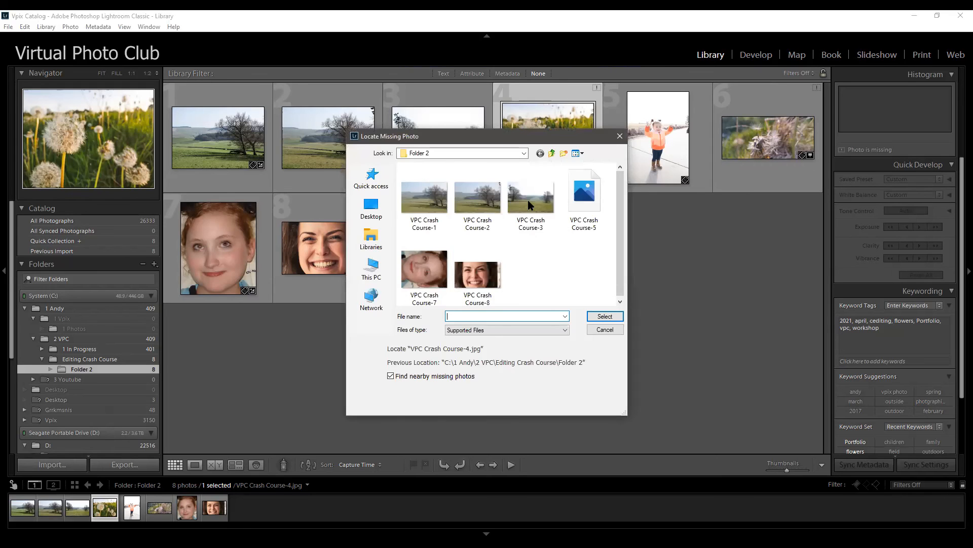
pyautogui.click(521, 155)
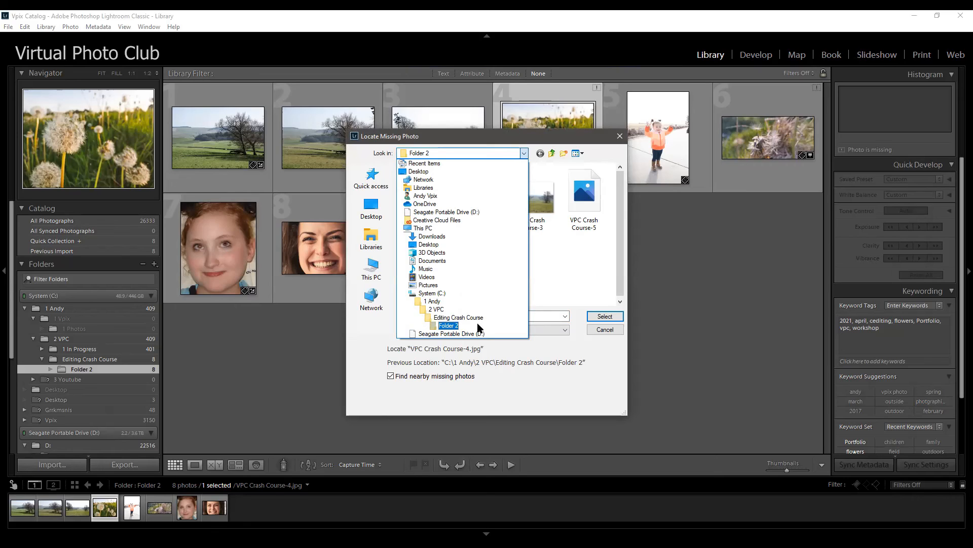
pyautogui.click(568, 270)
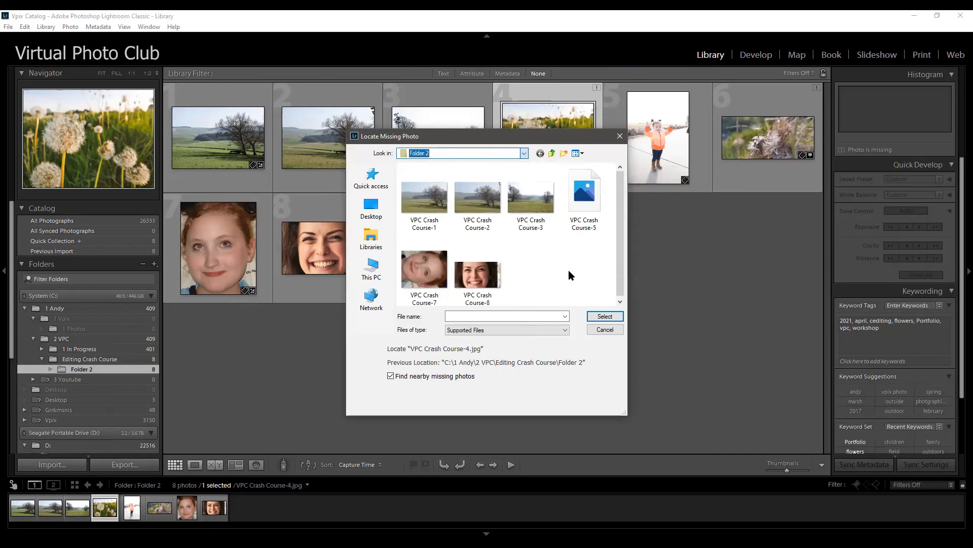
pyautogui.click(605, 329)
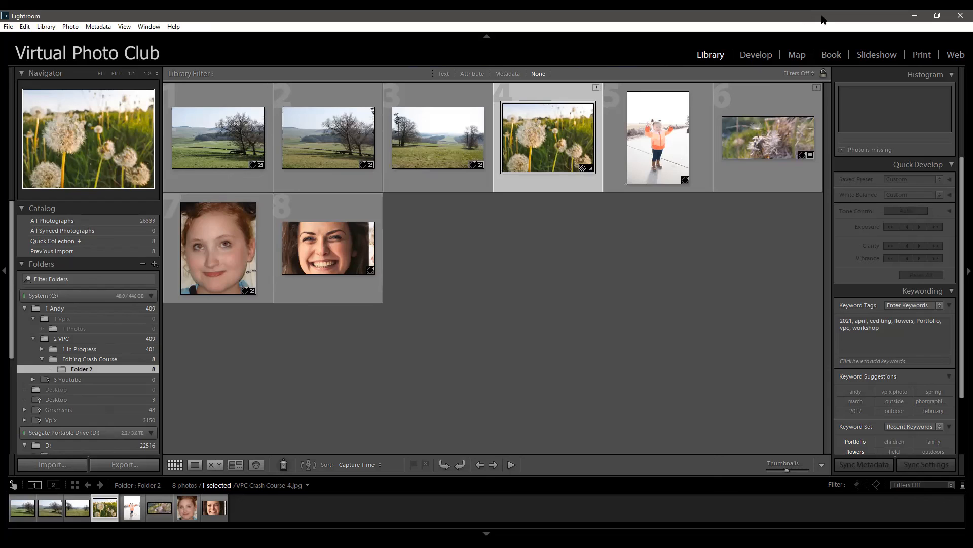
pyautogui.click(594, 202)
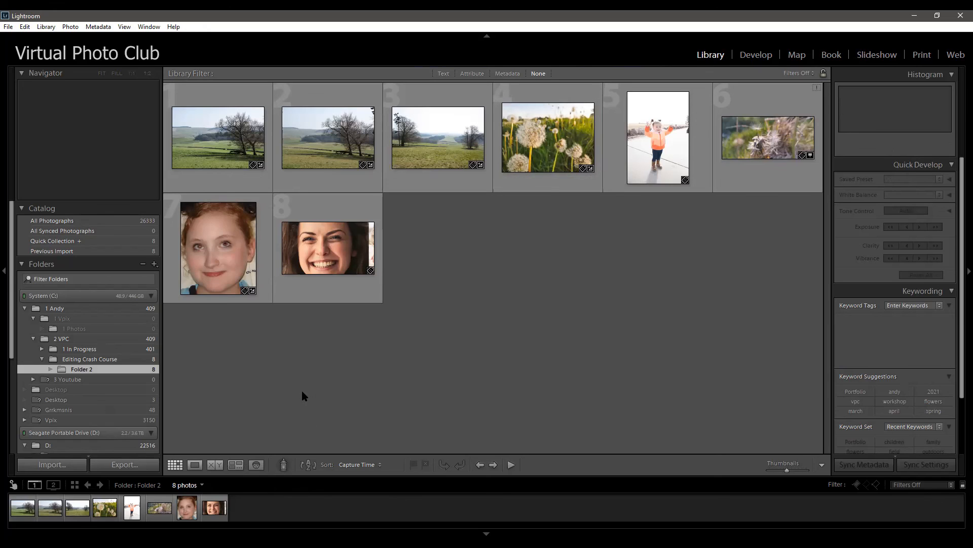
# Create a new folder named Folder 4 inside the Editing Crash Course folder
pyautogui.rightClick(121, 361)
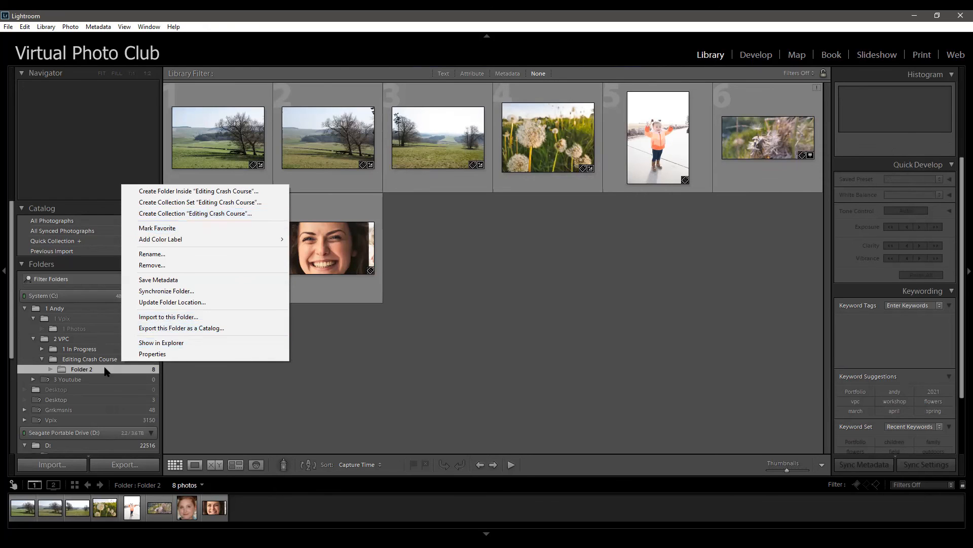
pyautogui.rightClick(86, 362)
pyautogui.rightClick(86, 362)
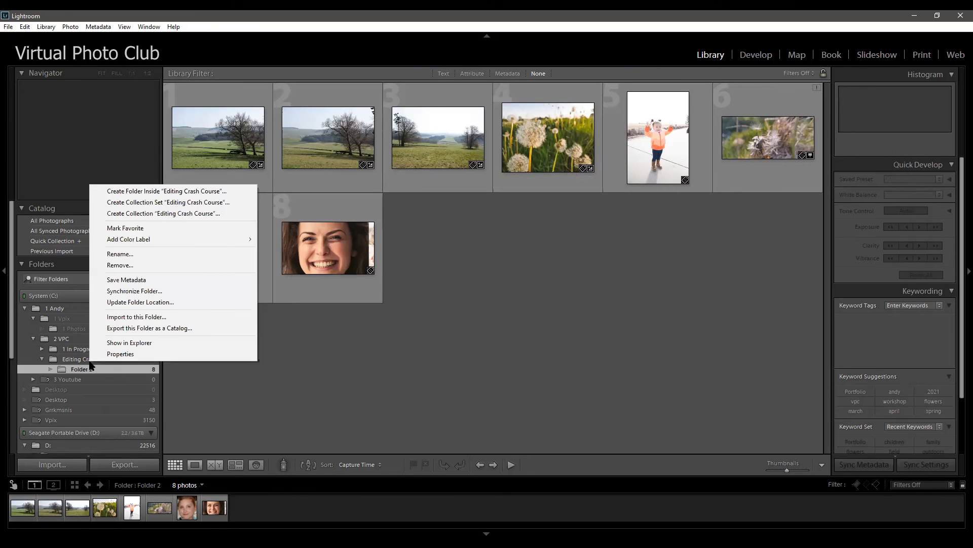
pyautogui.click(221, 196)
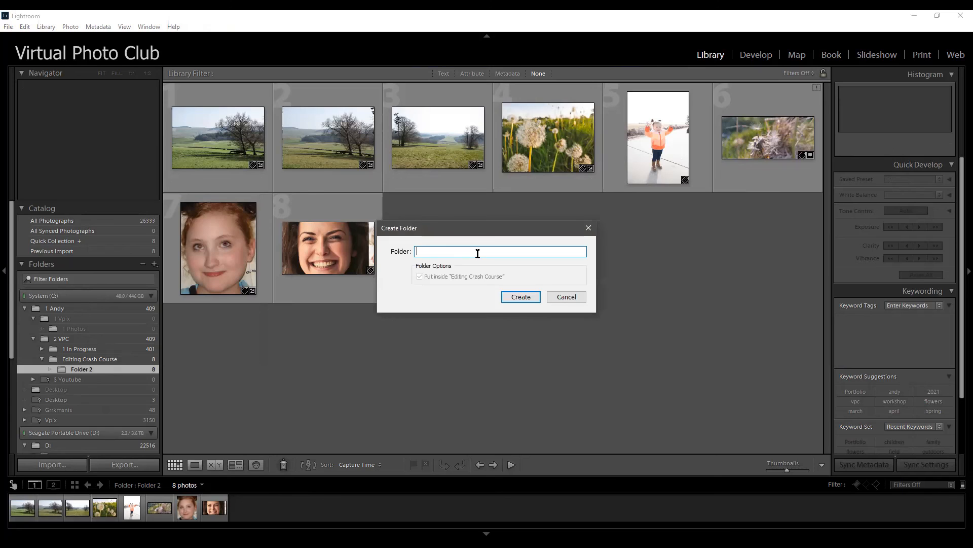
pyautogui.write('Folder 4')
pyautogui.press('Return')
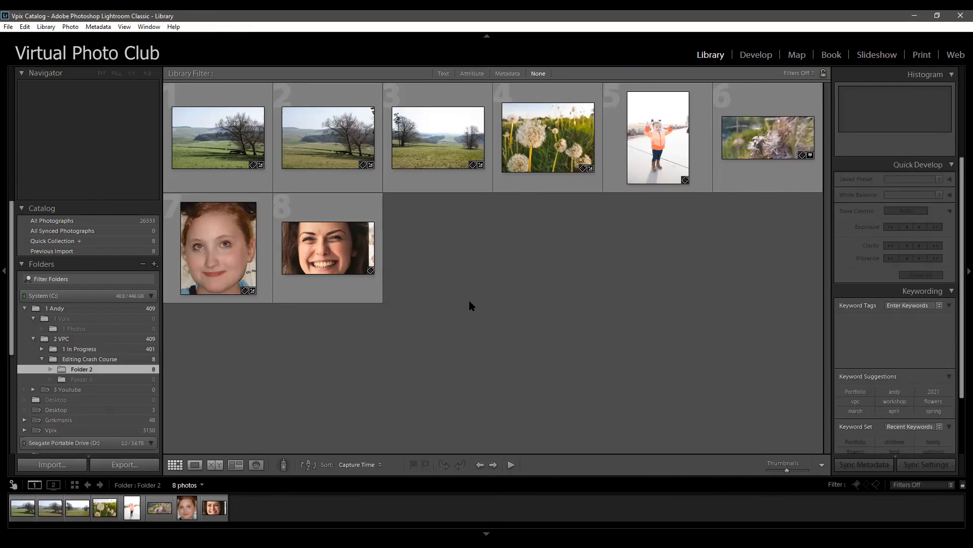
# Move the dandelion photo and the blurred flower photo from Folder 2 into Folder 4 on disk, and open Folder 4
pyautogui.click(104, 379)
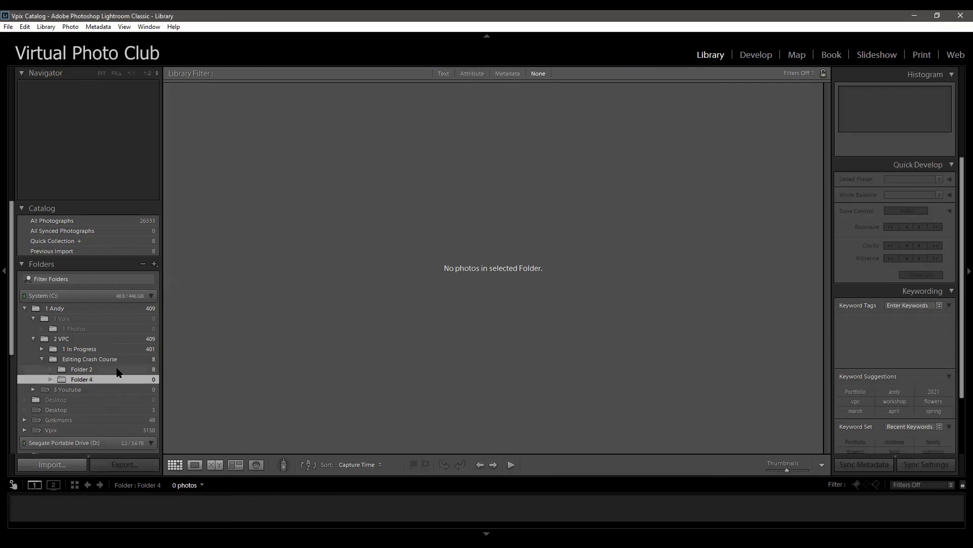
pyautogui.click(117, 369)
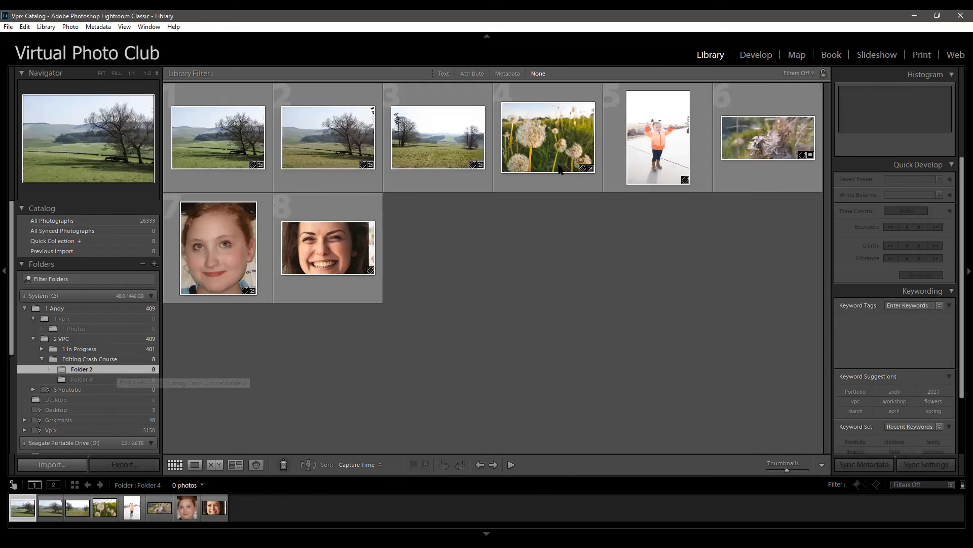
pyautogui.click(559, 175)
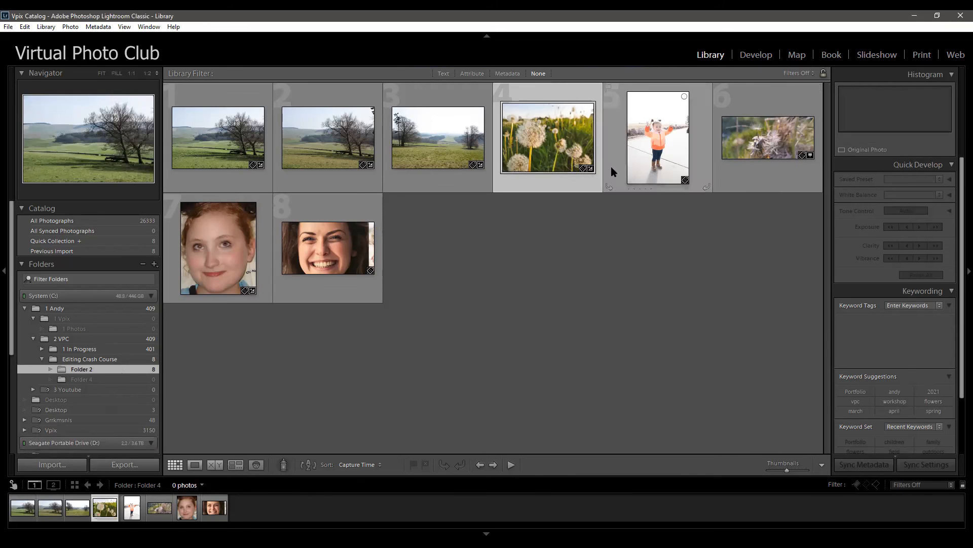
pyautogui.keyDown('ctrl'); pyautogui.click(769, 151); pyautogui.keyUp('ctrl')
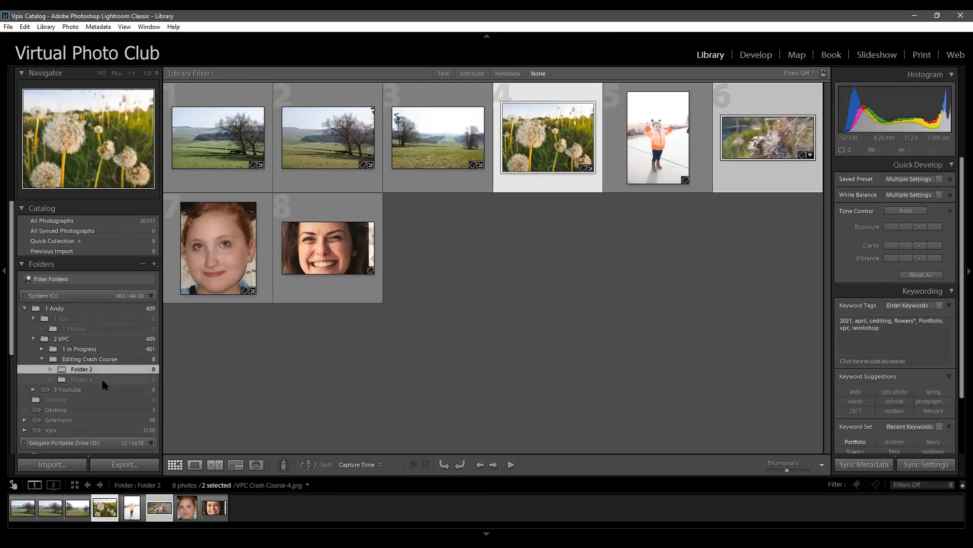
pyautogui.moveTo(102, 377); pyautogui.dragTo(102, 377)
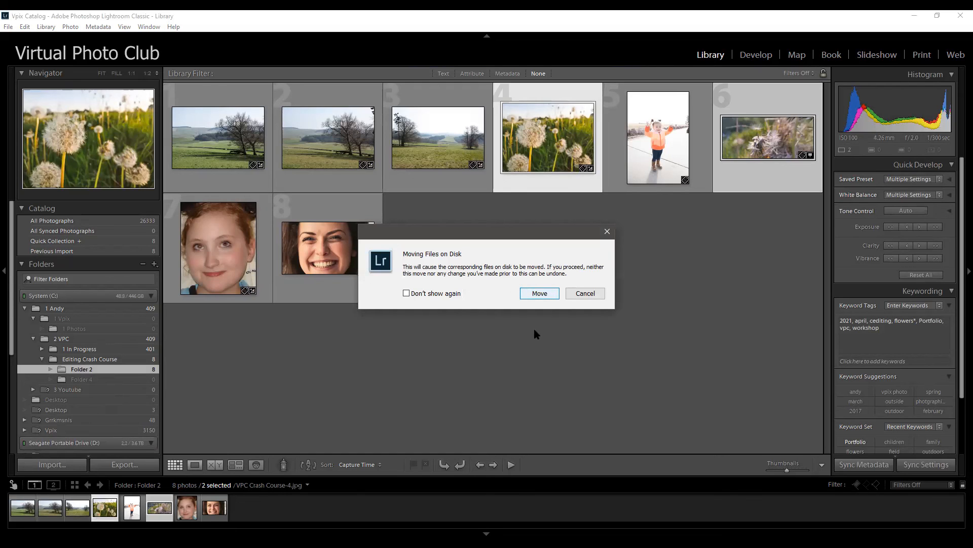
pyautogui.press('Return')
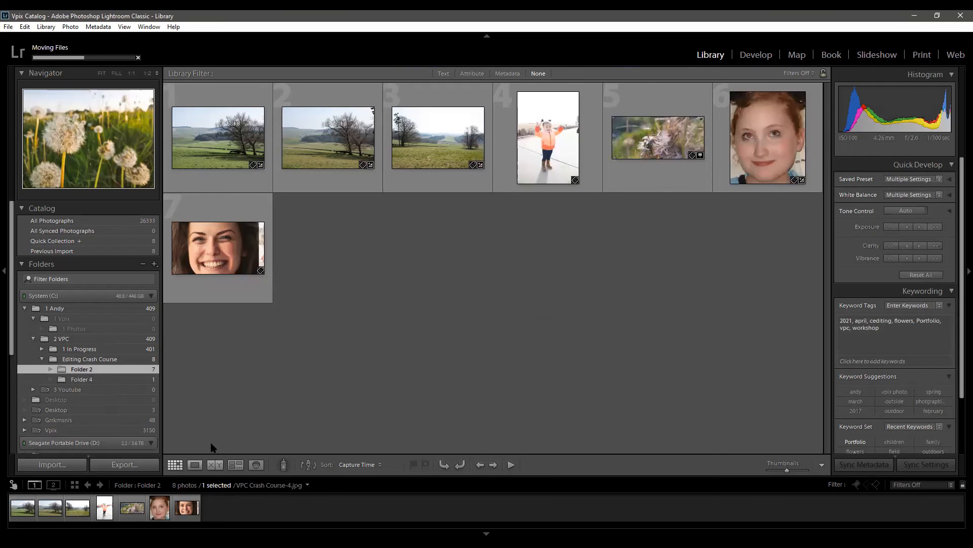
pyautogui.click(116, 379)
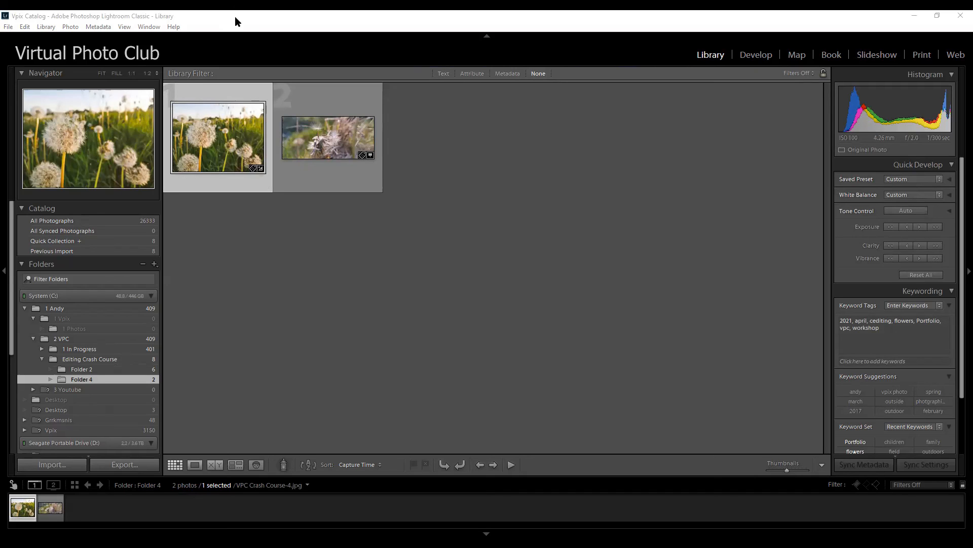
pyautogui.click(320, 205)
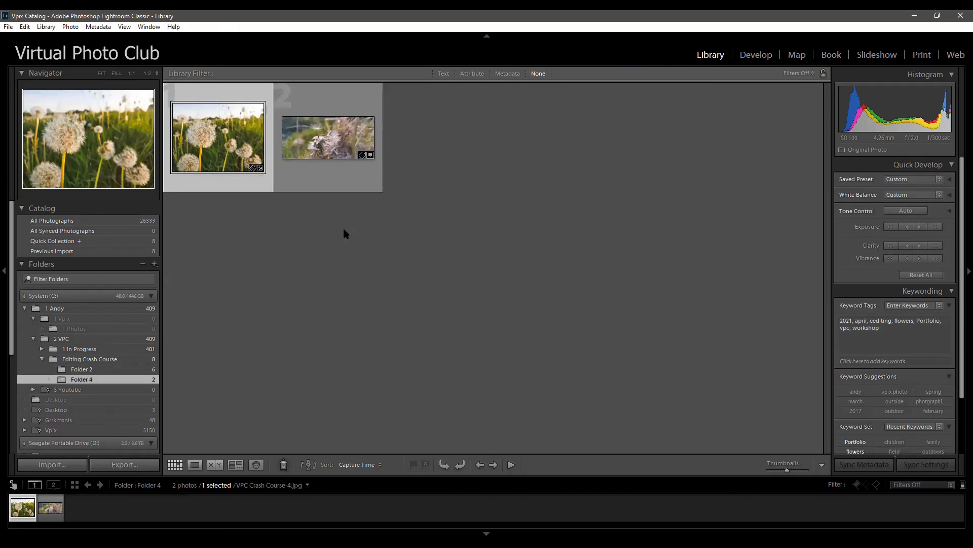
# Start finding the missing 3 Youtube folder, choose 2 Completed inside 2 VPC as the candidate, and cancel the search
pyautogui.rightClick(70, 392)
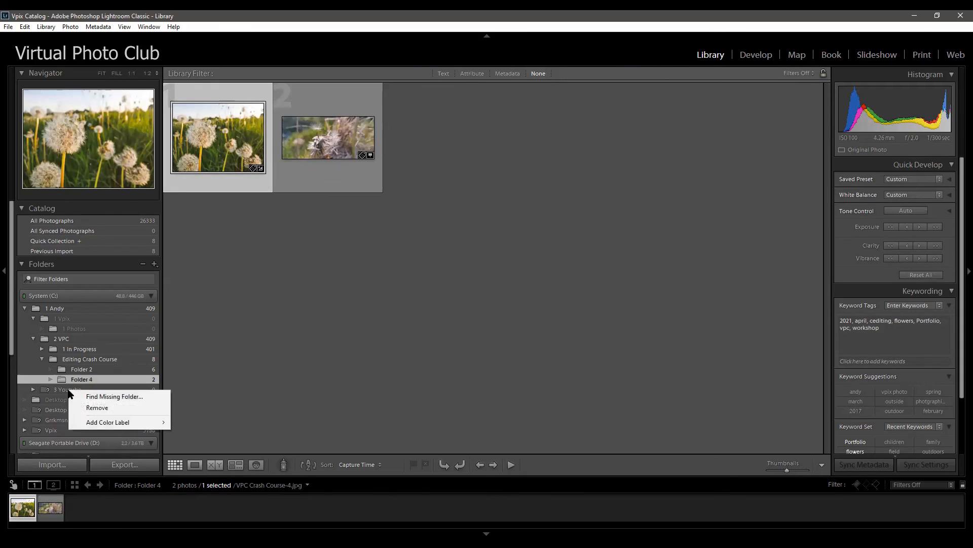
pyautogui.click(151, 397)
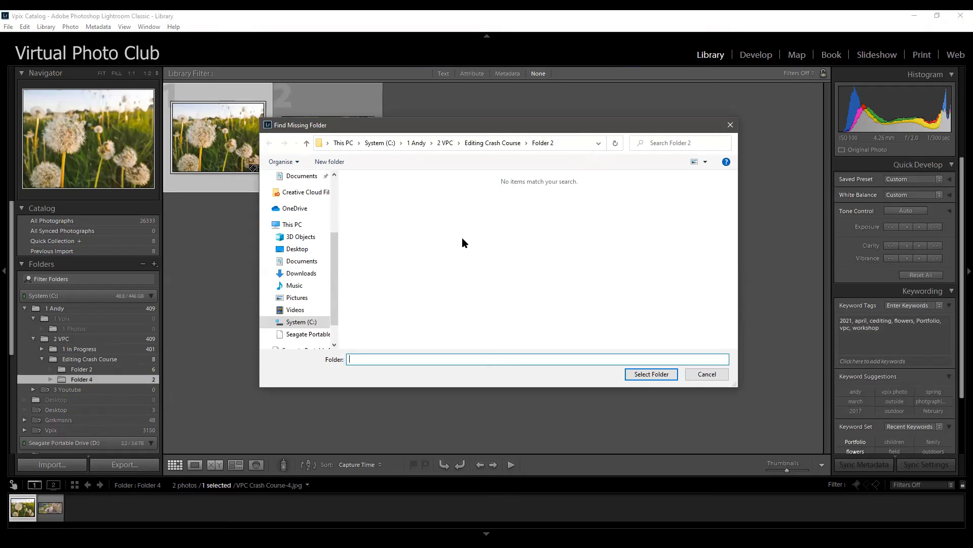
pyautogui.scroll(3, 330, 254)
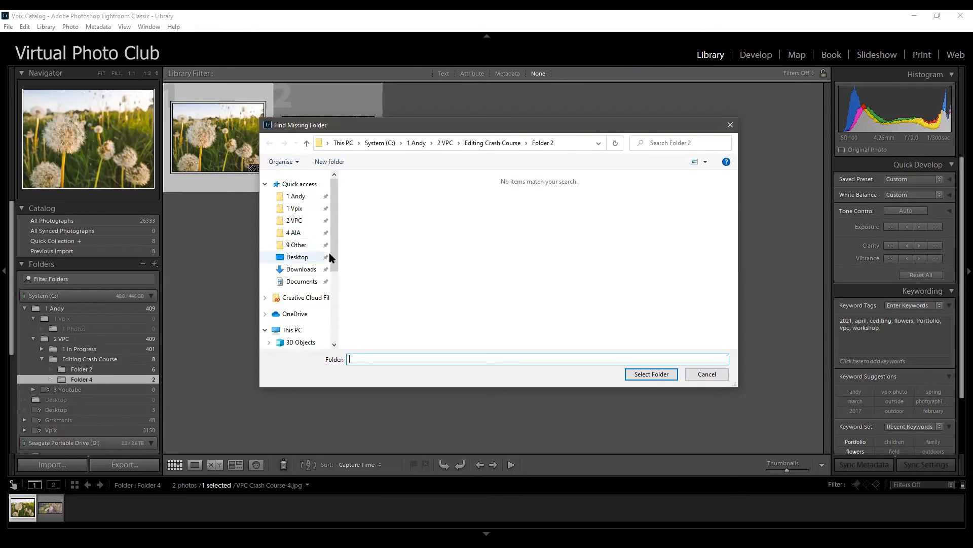
pyautogui.click(299, 221)
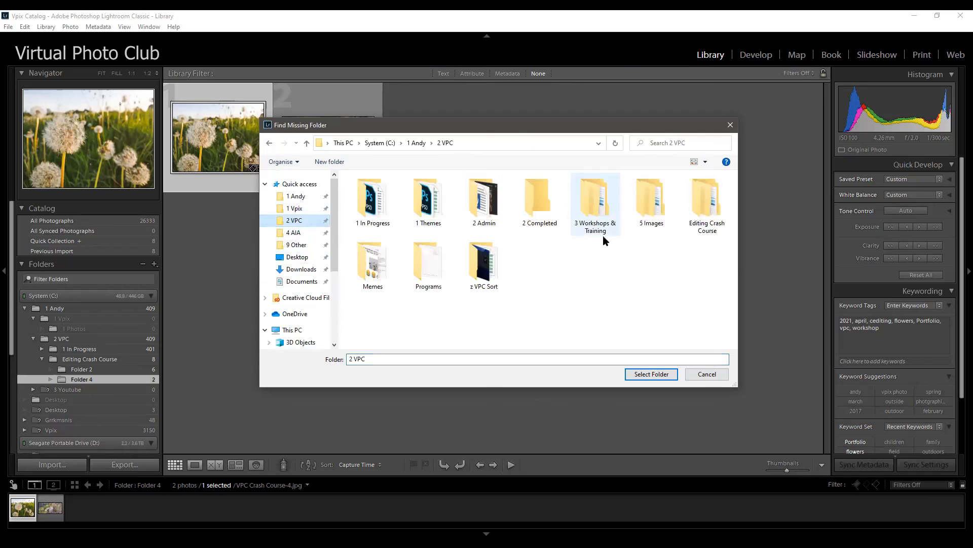
pyautogui.click(540, 208)
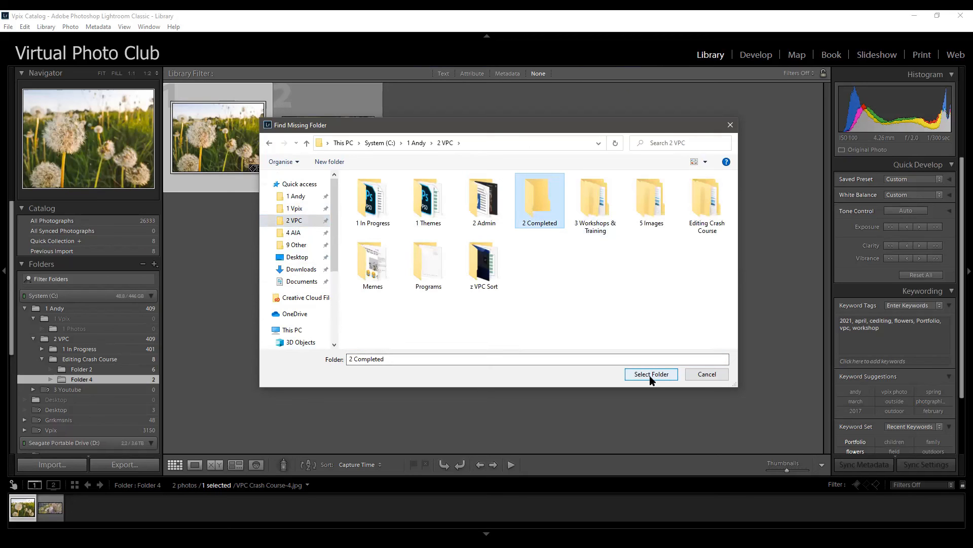
pyautogui.click(716, 377)
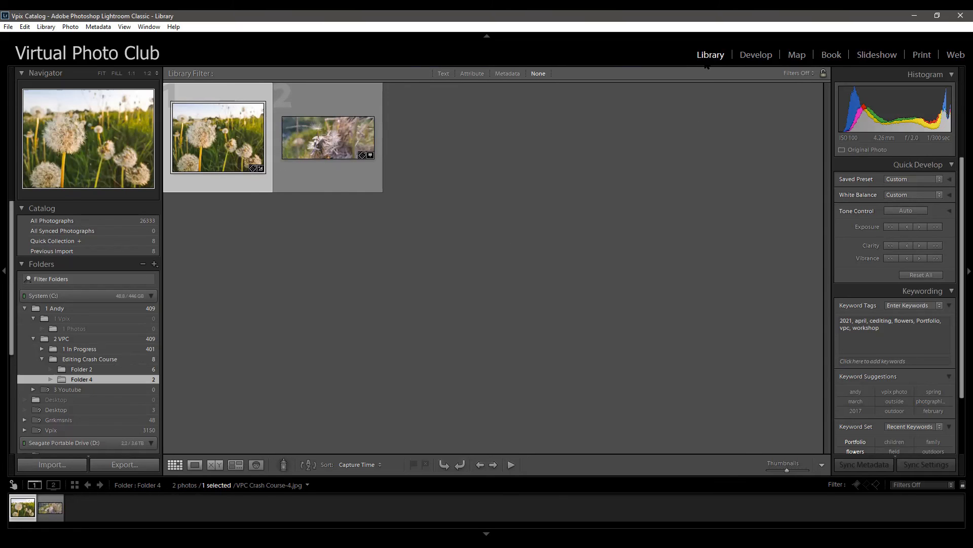
# Open Folder 2 and collapse the folder lists of the Seagate Portable Drive (D:) and System (C:) drives
pyautogui.click(98, 370)
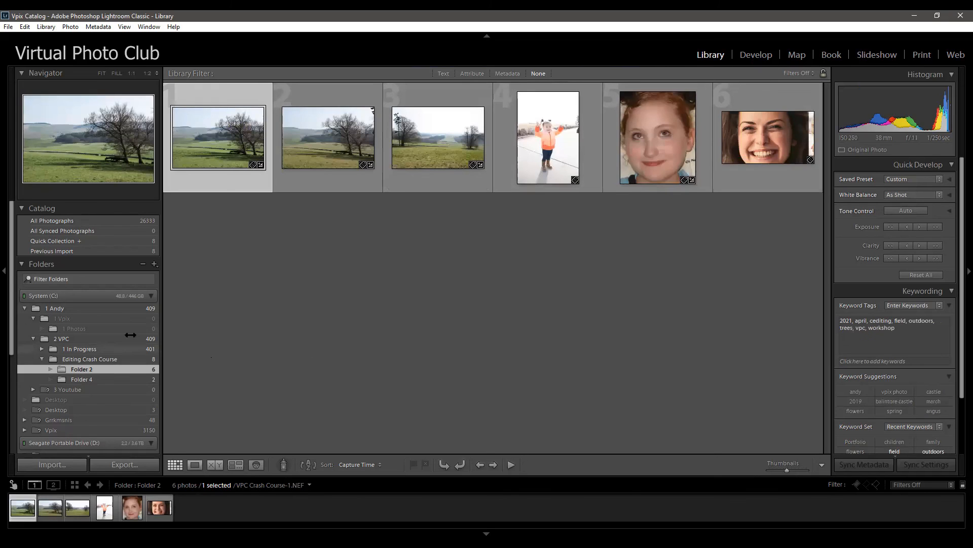
pyautogui.scroll(-5, 130, 334)
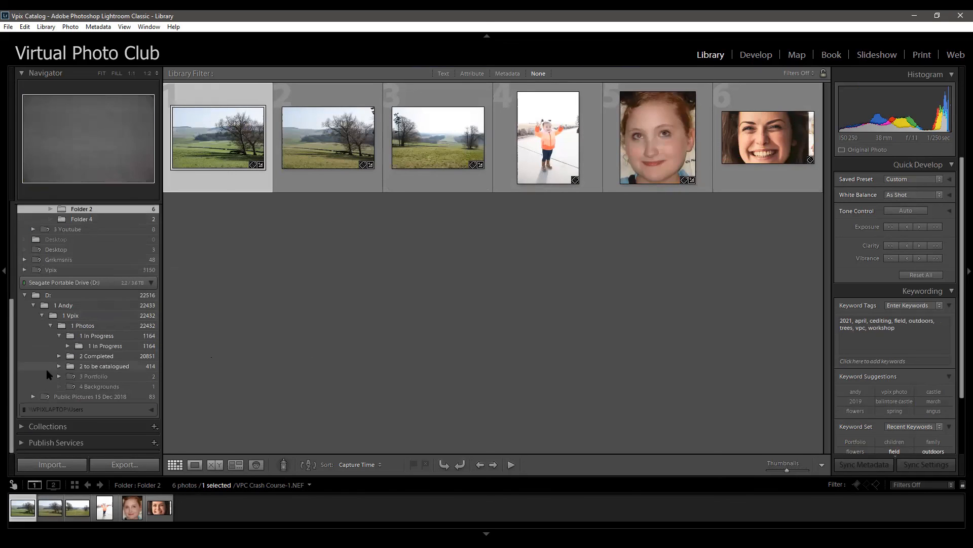
pyautogui.click(151, 283)
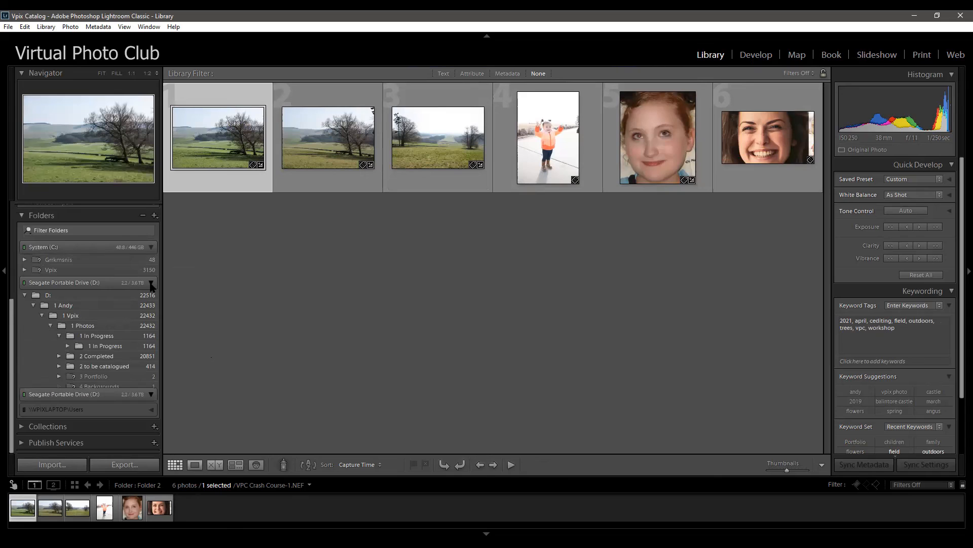
pyautogui.click(152, 248)
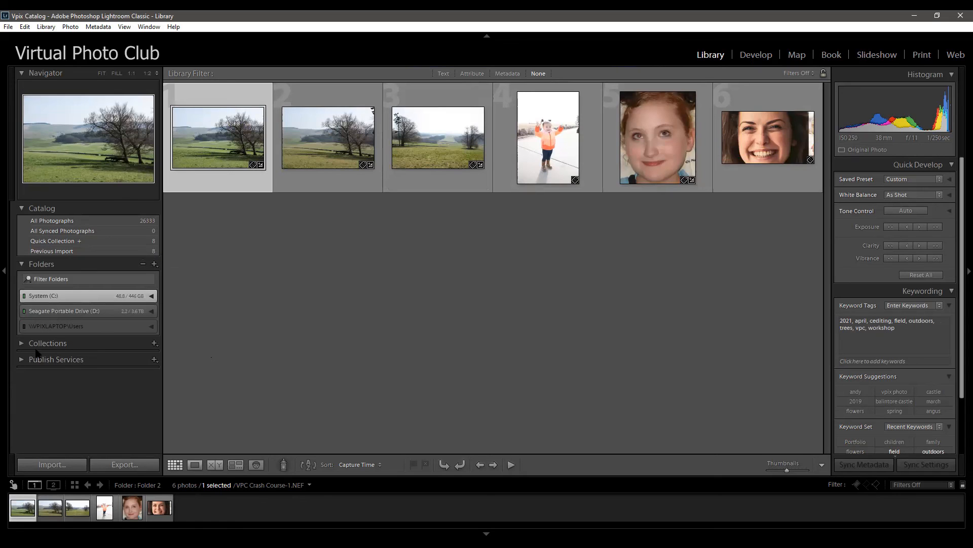
# Expand the Collections list and look through its smart collections
pyautogui.click(20, 348)
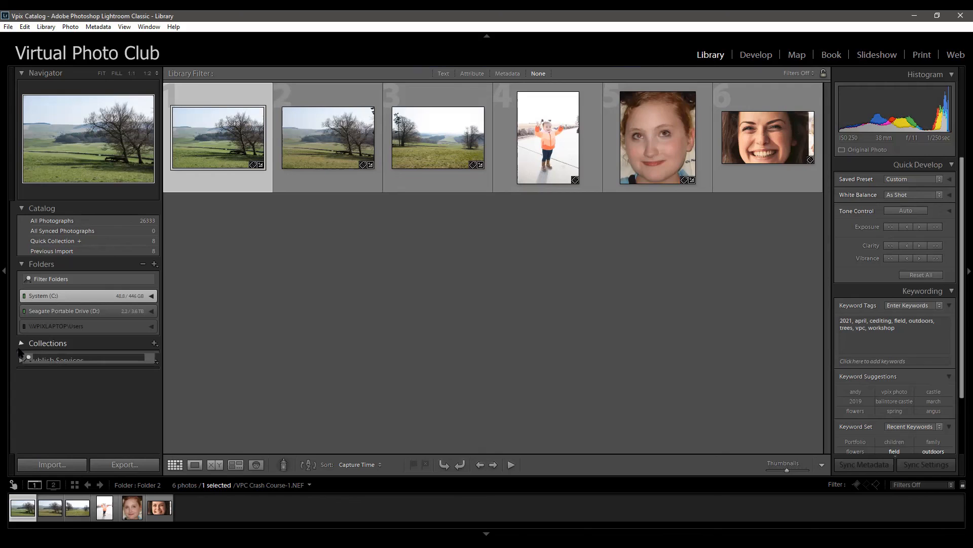
pyautogui.scroll(-1, 123, 349)
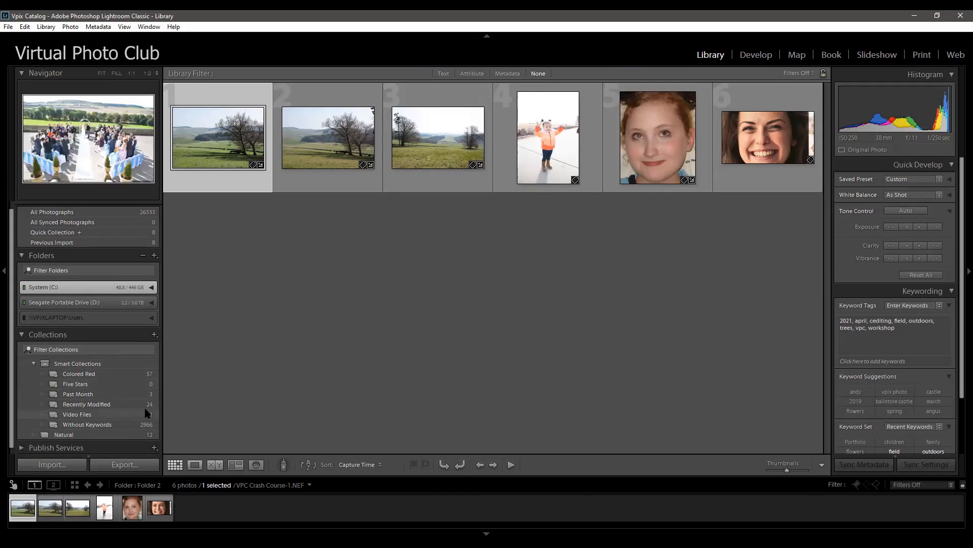
# Create a collection named "trees" that includes the selected first tree photo
pyautogui.scroll(-1, 142, 408)
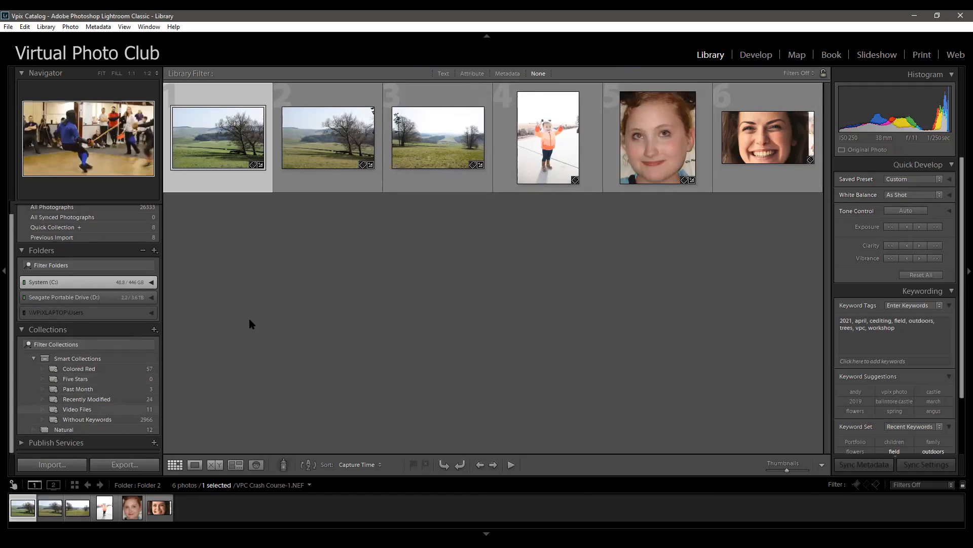
pyautogui.click(155, 329)
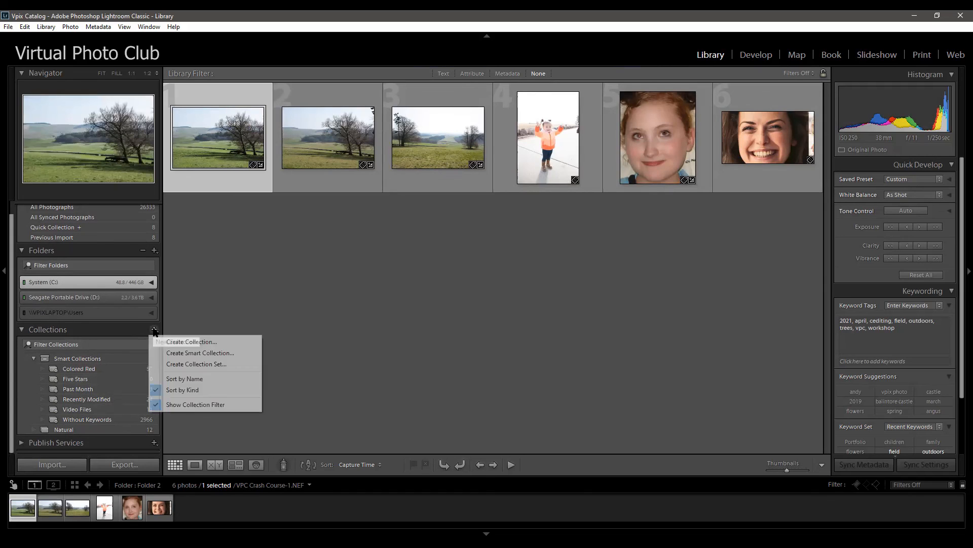
pyautogui.click(234, 342)
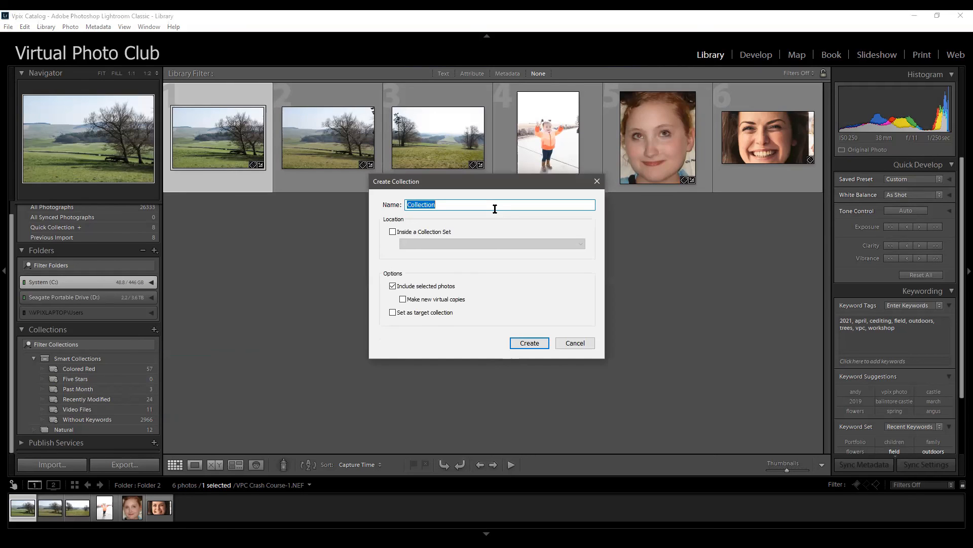
pyautogui.write('trees')
pyautogui.click(529, 343)
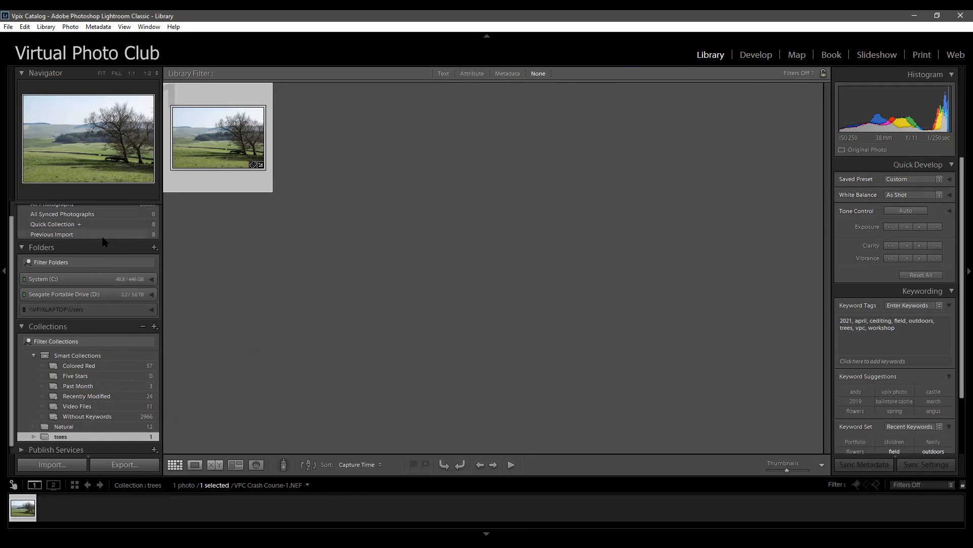
# Add the second and third tree photos from Previous Import to the trees collection, and open that collection
pyautogui.scroll(1, 92, 267)
pyautogui.click(90, 251)
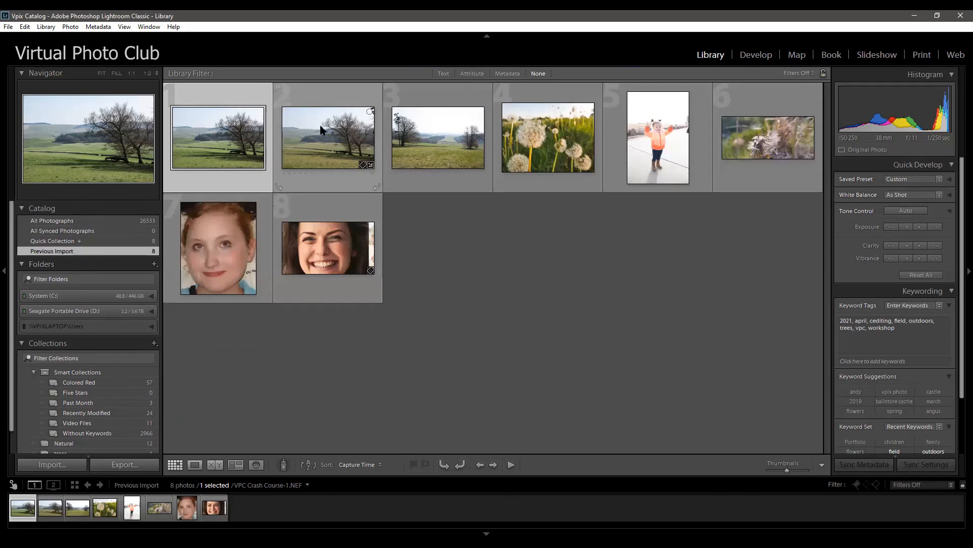
pyautogui.click(315, 144)
pyautogui.keyDown('ctrl'); pyautogui.click(447, 132); pyautogui.keyUp('ctrl')
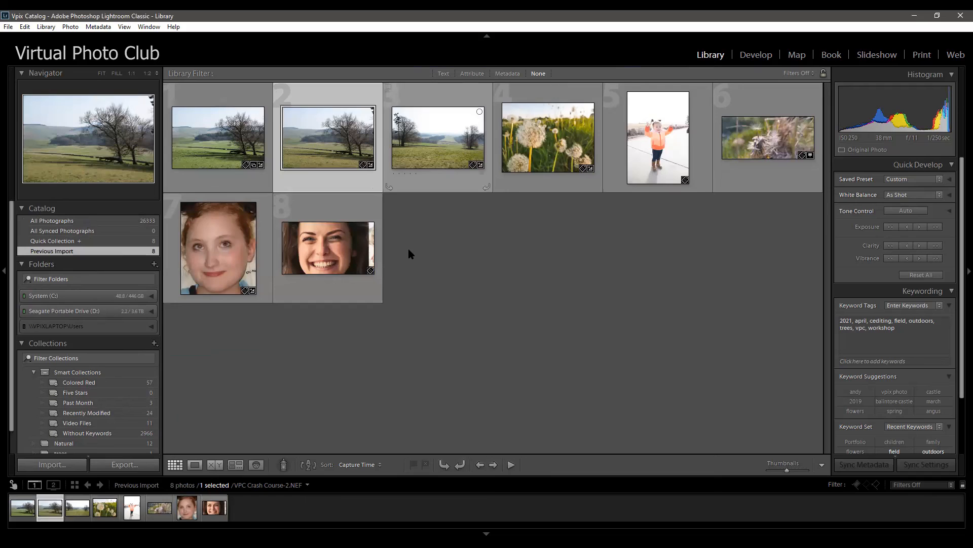
pyautogui.moveTo(341, 137); pyautogui.dragTo(122, 431)
pyautogui.click(122, 430)
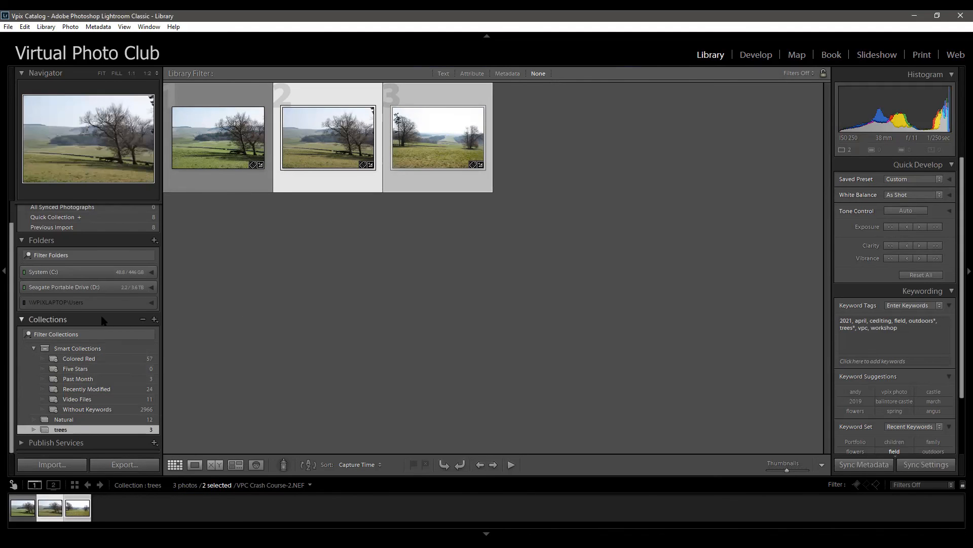
# Return to Previous Import and create a virtual copy of the dandelion photo
pyautogui.scroll(2, 103, 320)
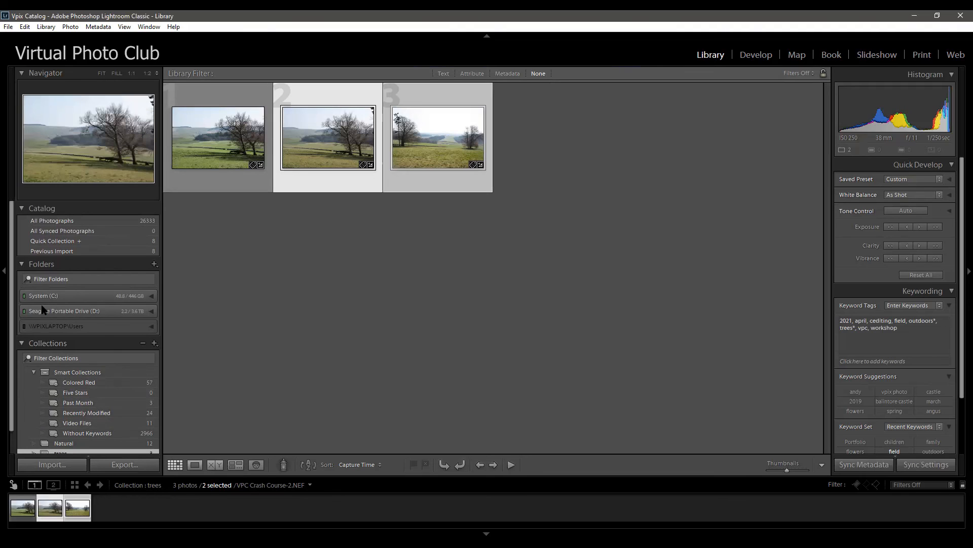
pyautogui.click(114, 251)
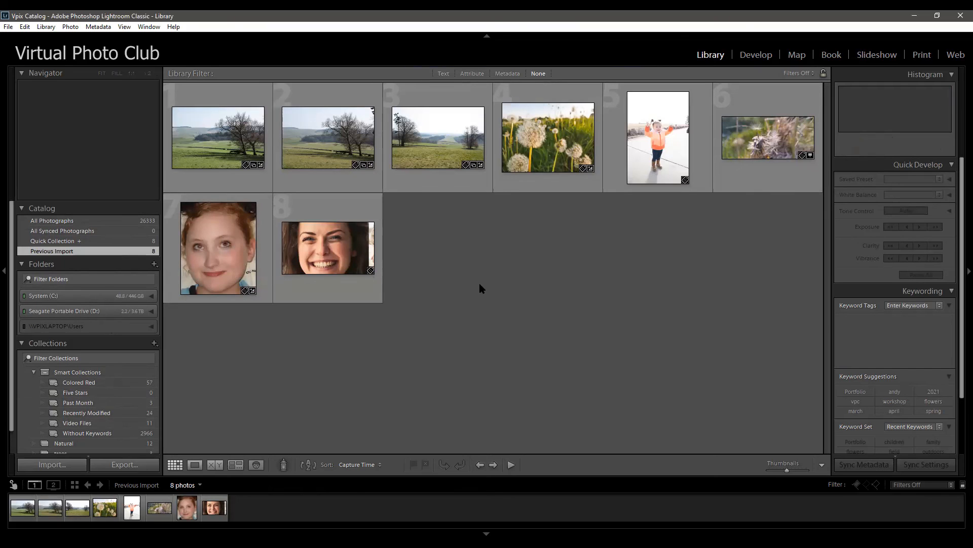
pyautogui.click(445, 173)
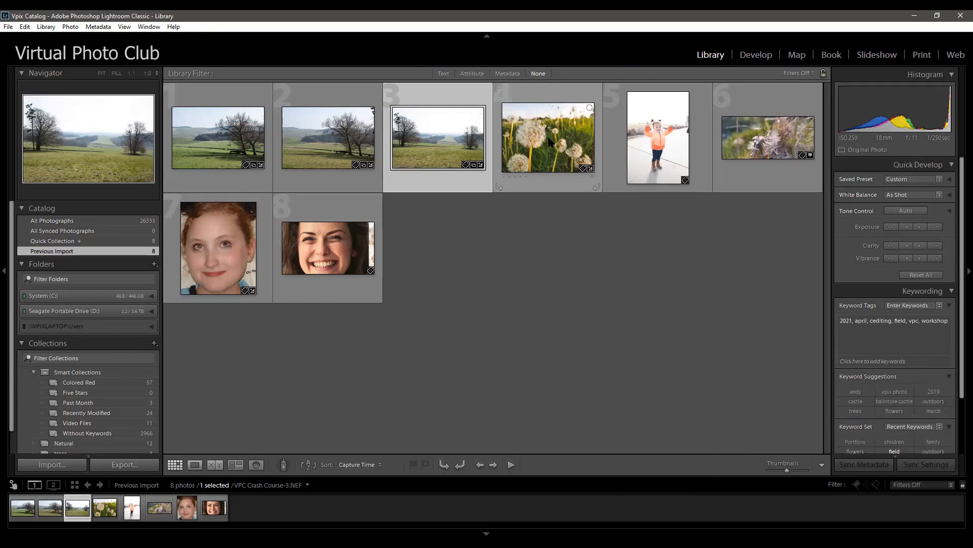
pyautogui.click(535, 164)
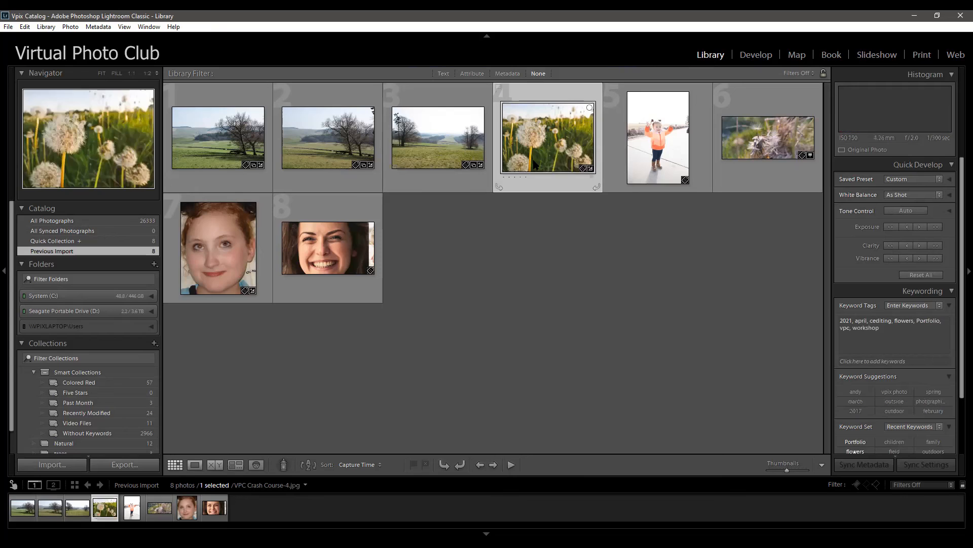
pyautogui.rightClick(535, 164)
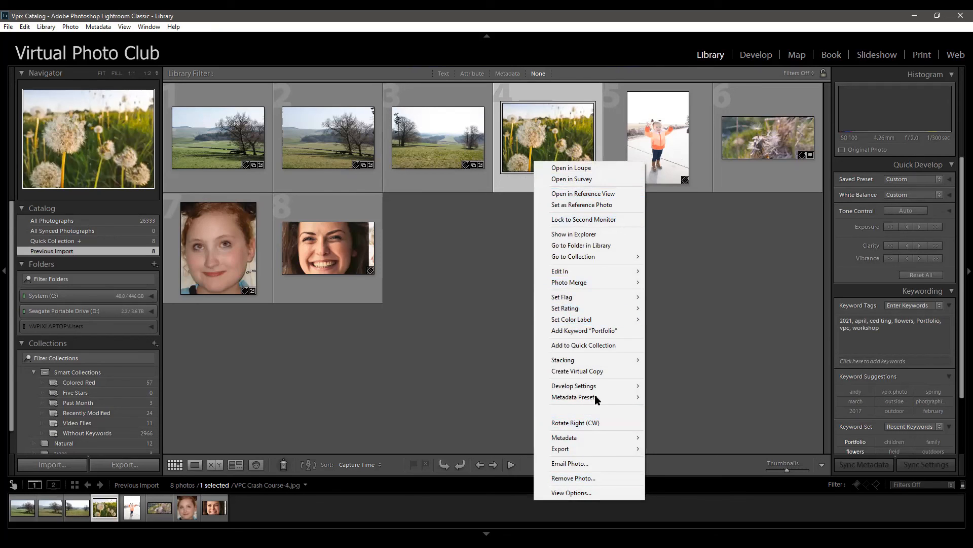
pyautogui.click(619, 374)
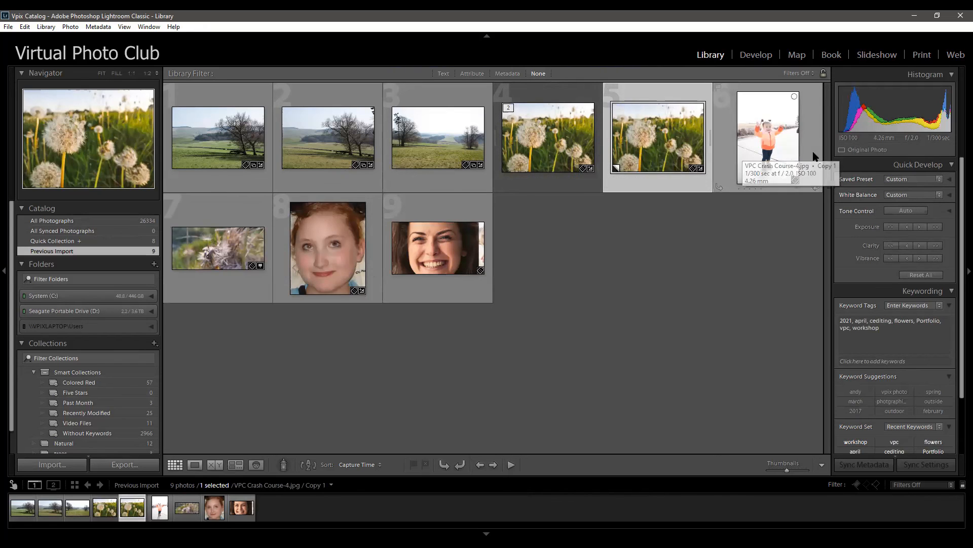
# Convert the dandelion virtual copy to Black & White in Develop, and return to the Library grid
pyautogui.click(755, 55)
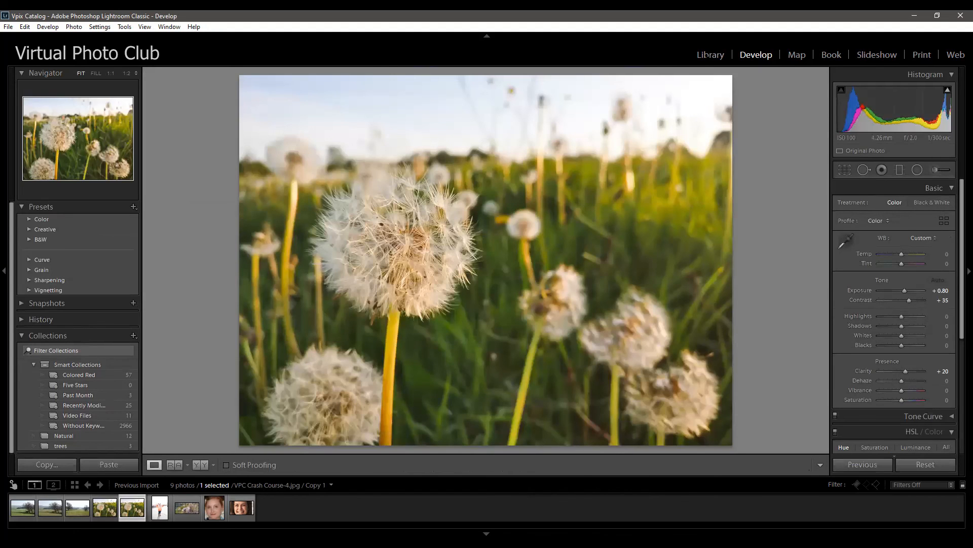
pyautogui.click(931, 203)
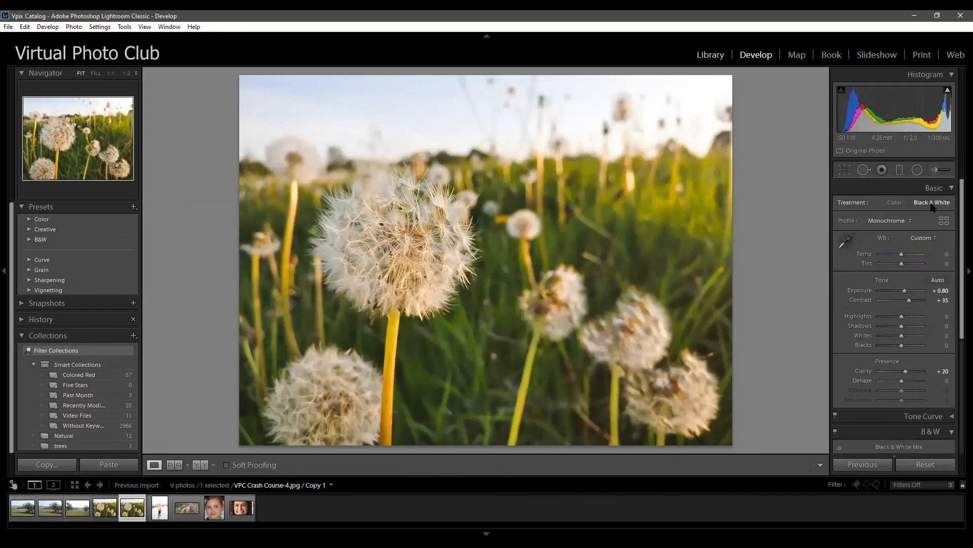
pyautogui.press('g')
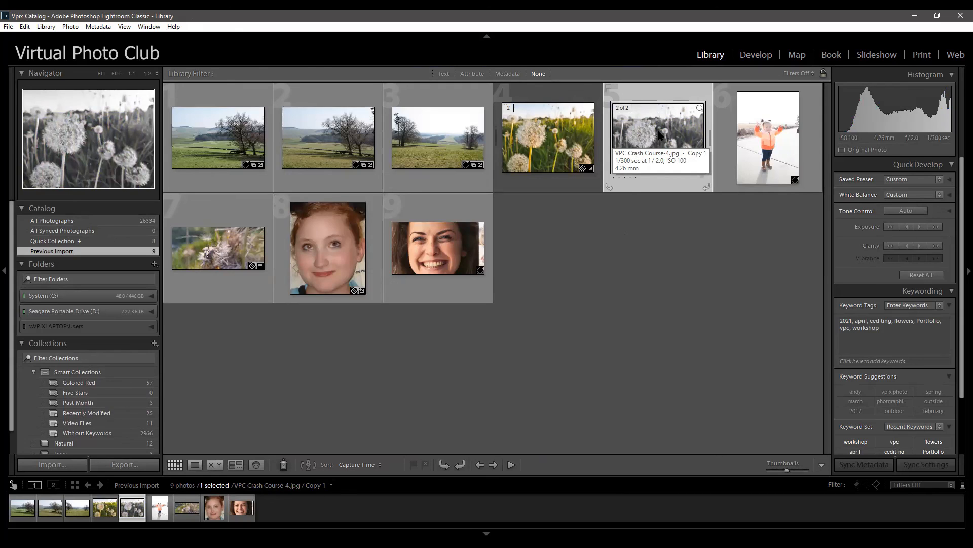
# Open the third tree photo, VPC Crash Course-3.NEF, in Develop and expand the Color and Creative preset groups
pyautogui.click(569, 139)
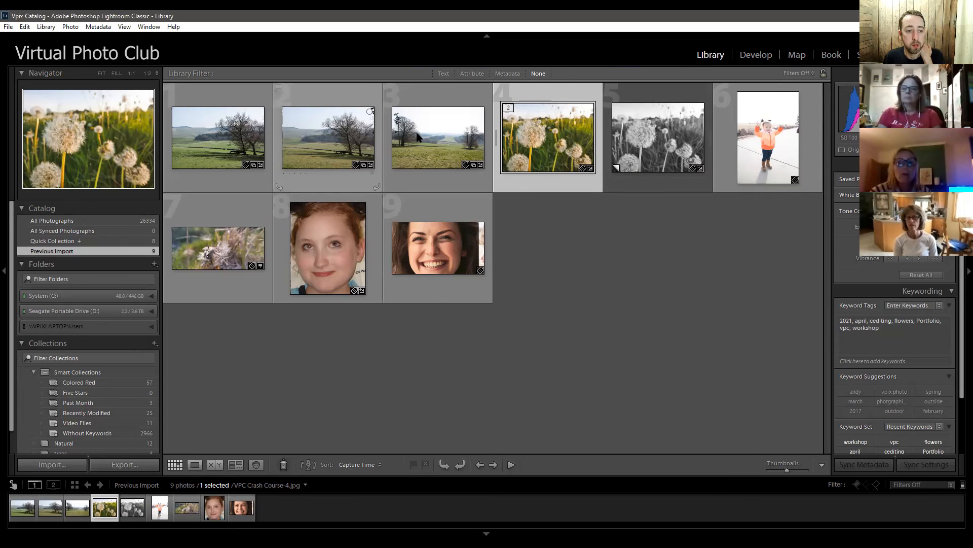
pyautogui.press('Left')
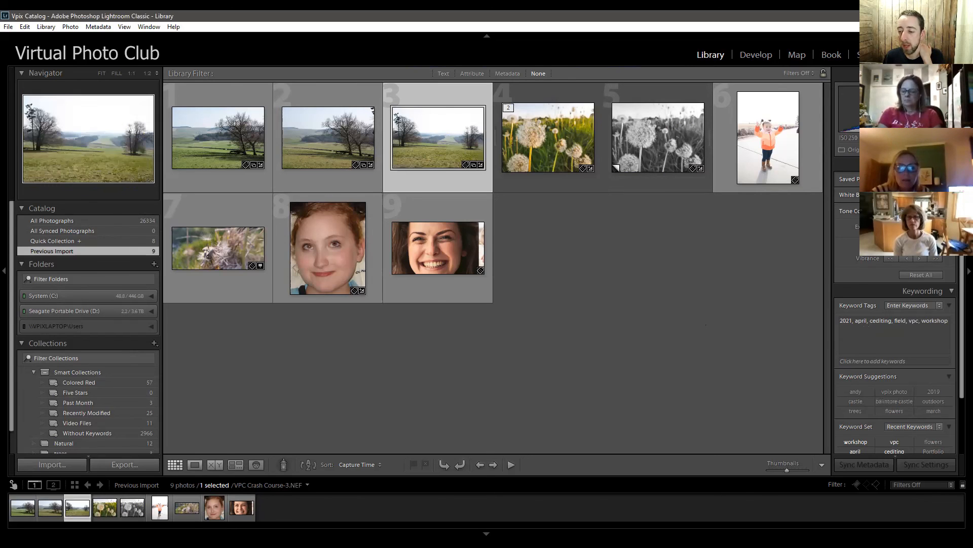
pyautogui.press('d')
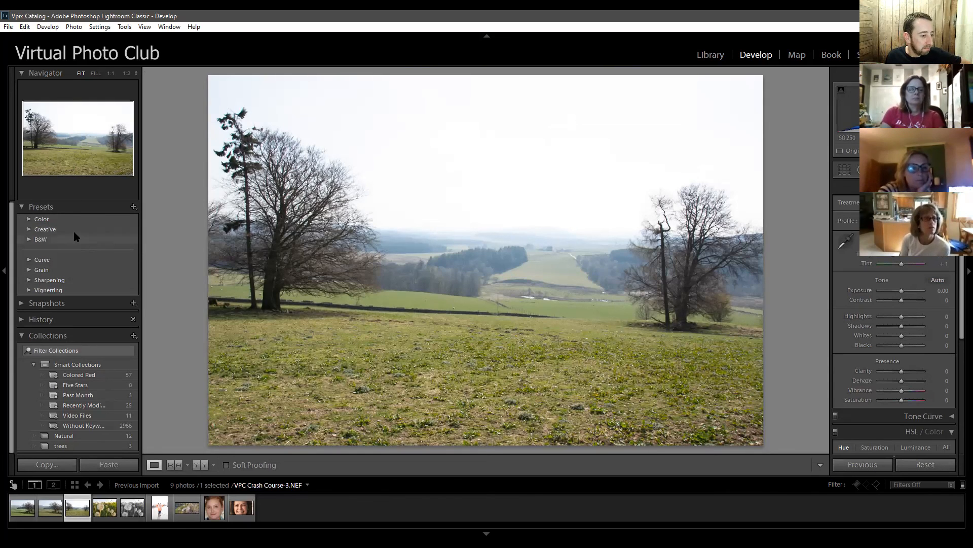
pyautogui.click(29, 220)
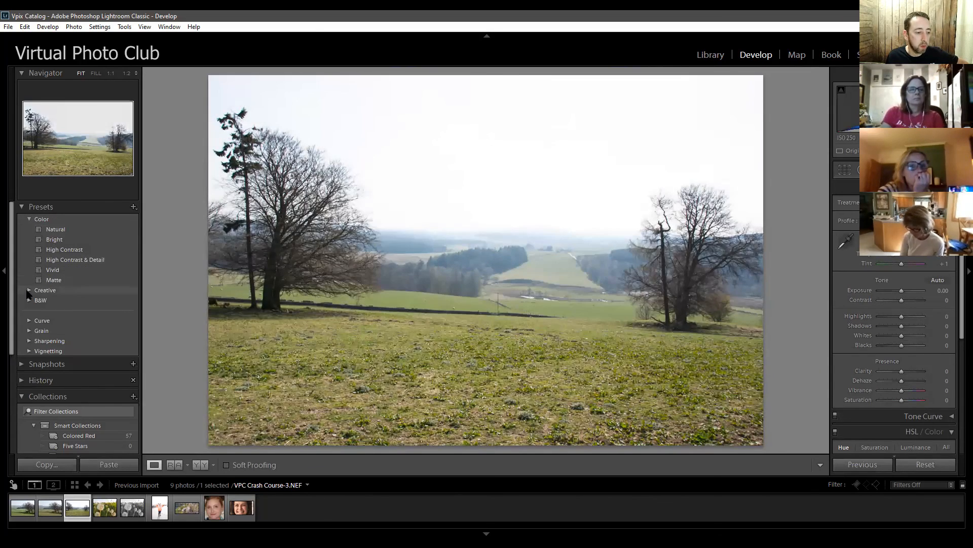
pyautogui.click(29, 289)
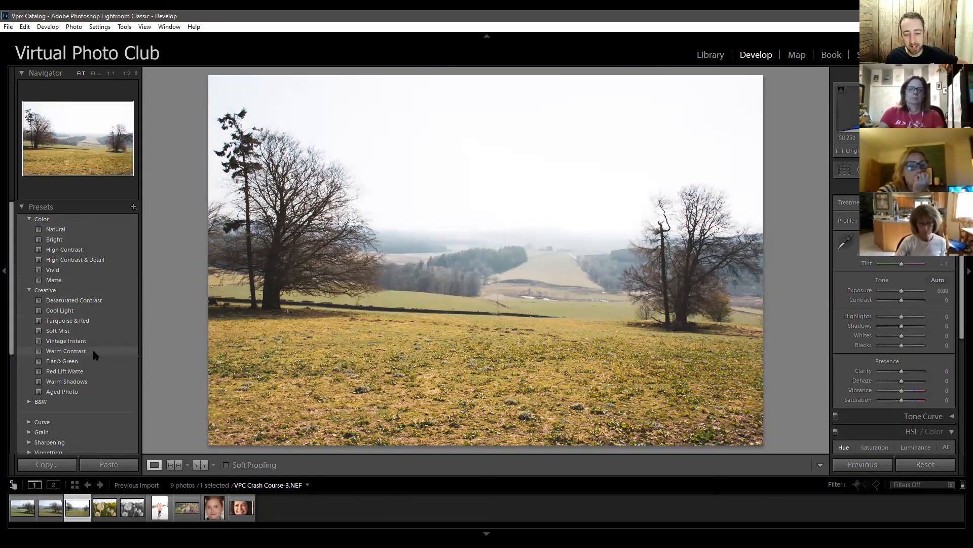
# Try the Warm Contrast, Red Lift Matte and Warm Shadows presets on the tree photo
pyautogui.click(94, 351)
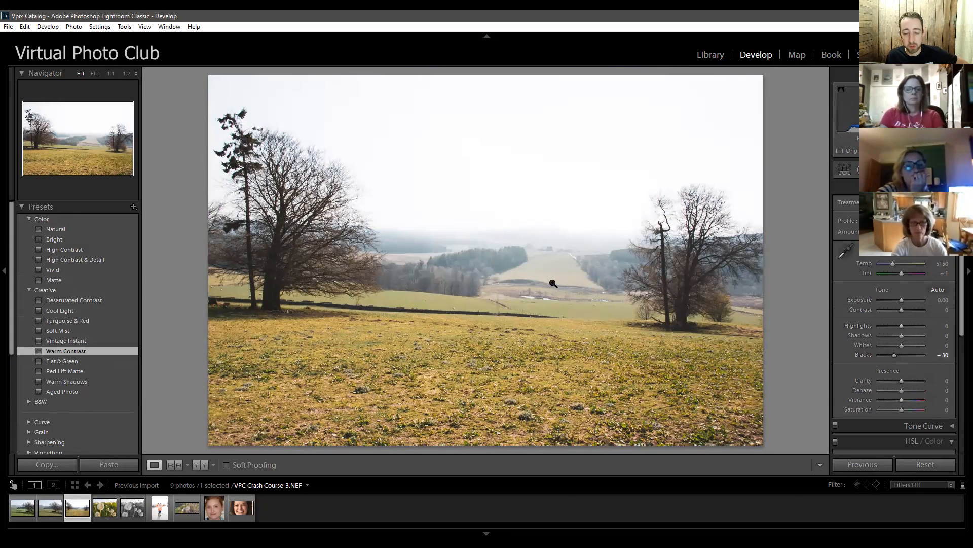
pyautogui.scroll(-2, 933, 327)
pyautogui.scroll(2, 933, 327)
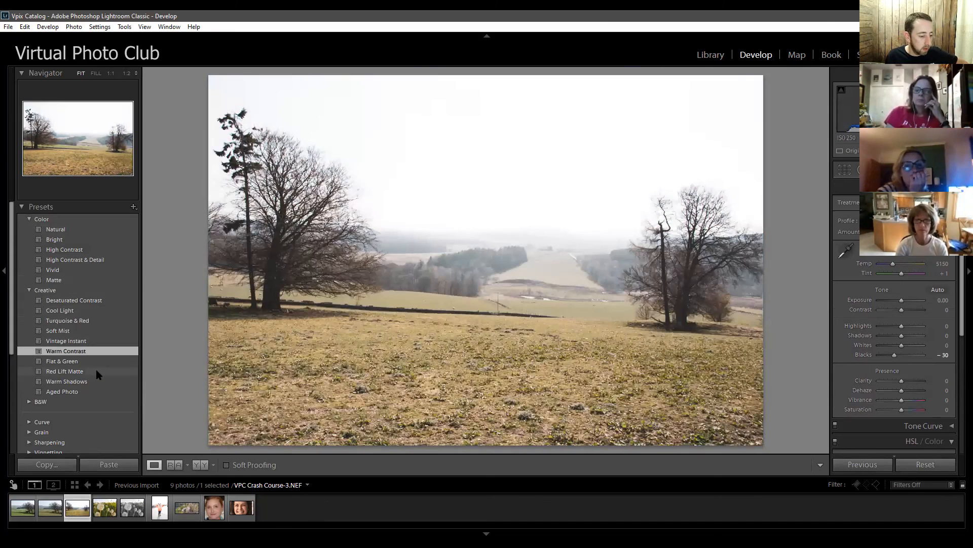
pyautogui.click(78, 373)
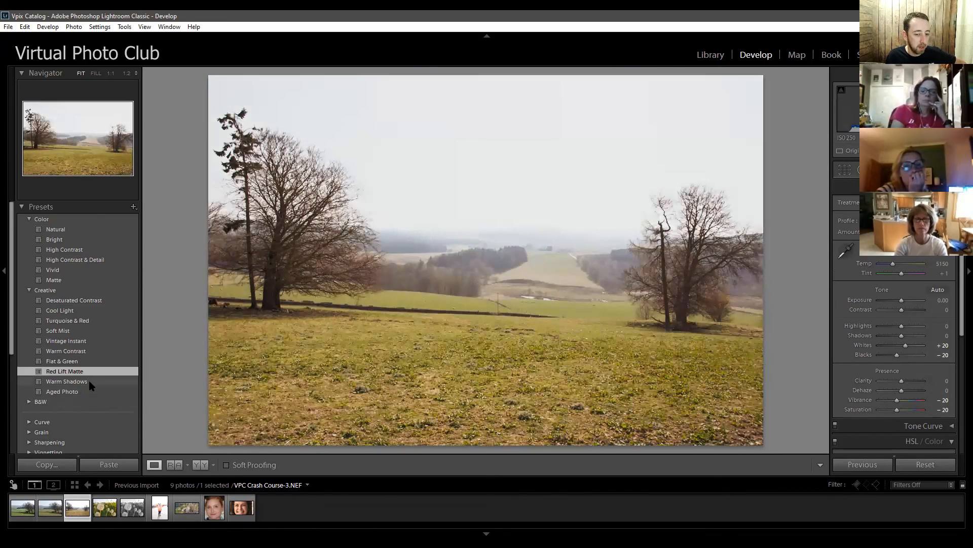
pyautogui.click(88, 380)
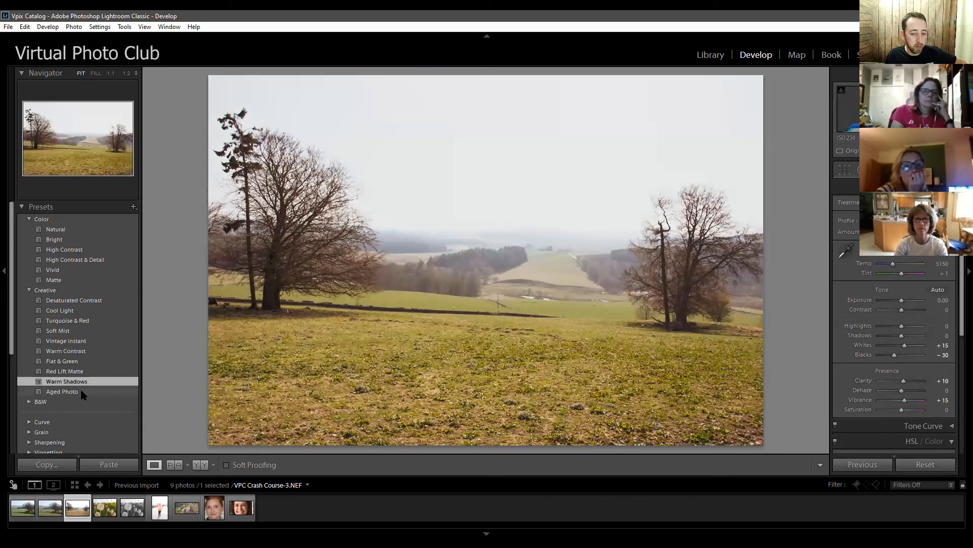
# Apply the Aged Photo preset to the tree photo and lower its Highlights to −80
pyautogui.click(81, 394)
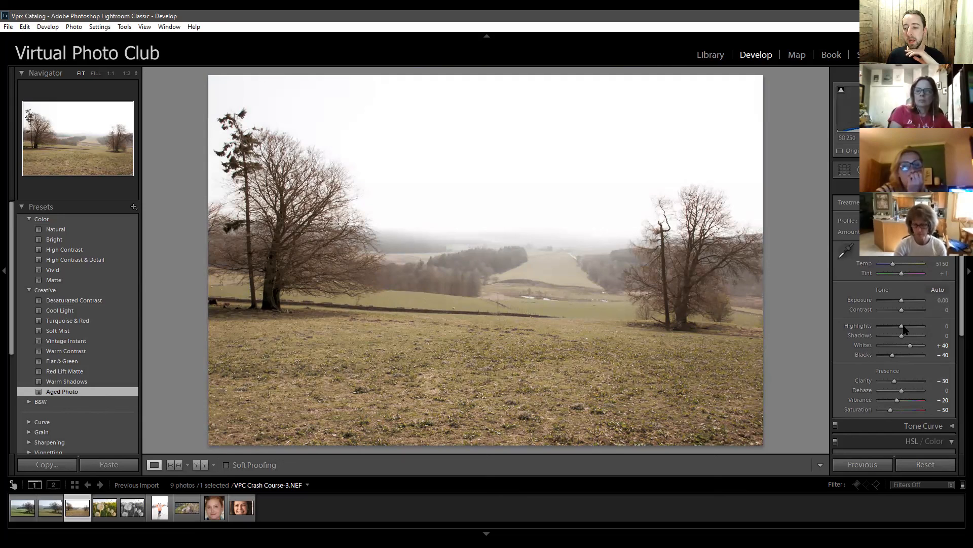
pyautogui.hotkey('shift', 'Down')
pyautogui.hotkey('shift', 'Down')
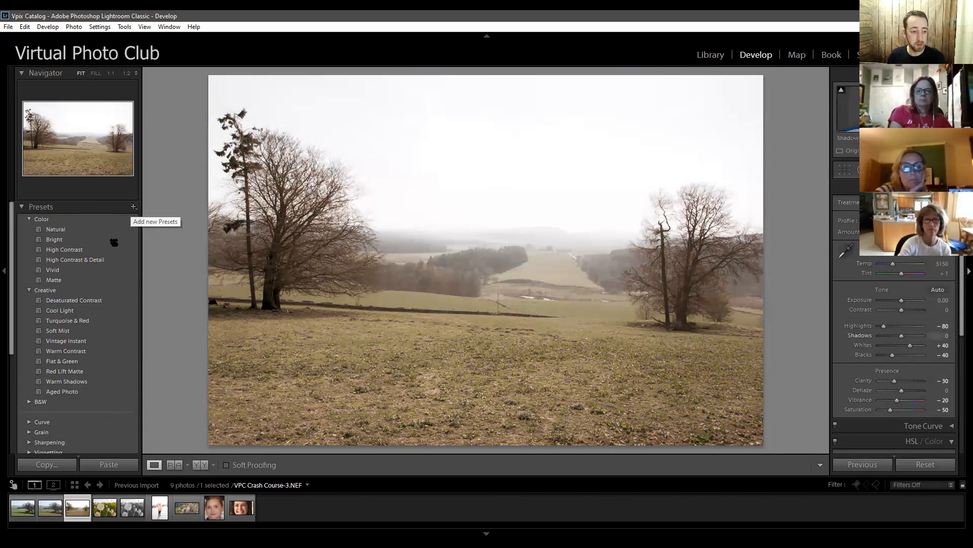
# Start a new develop preset, toggle the Highlights and Shadows settings, check the group choices, and cancel it
pyautogui.click(134, 208)
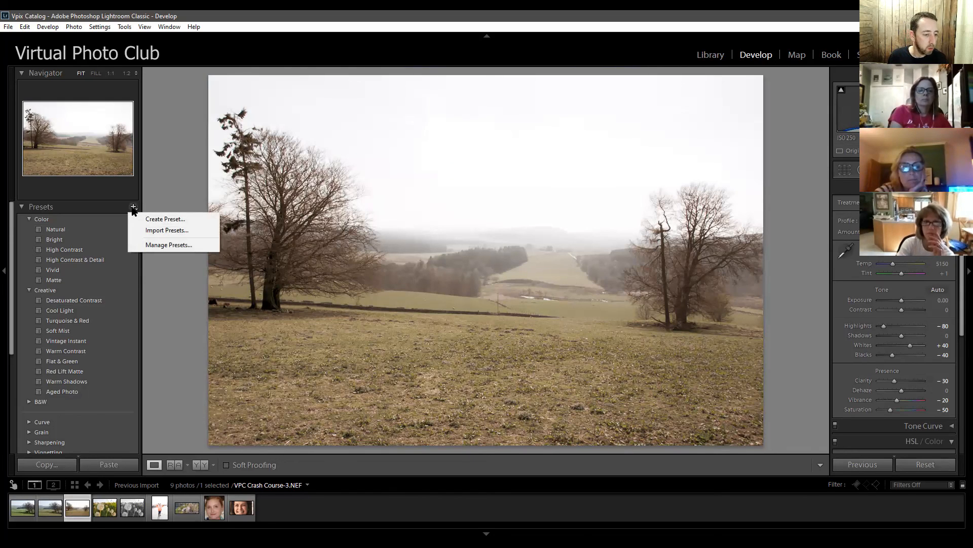
pyautogui.click(184, 223)
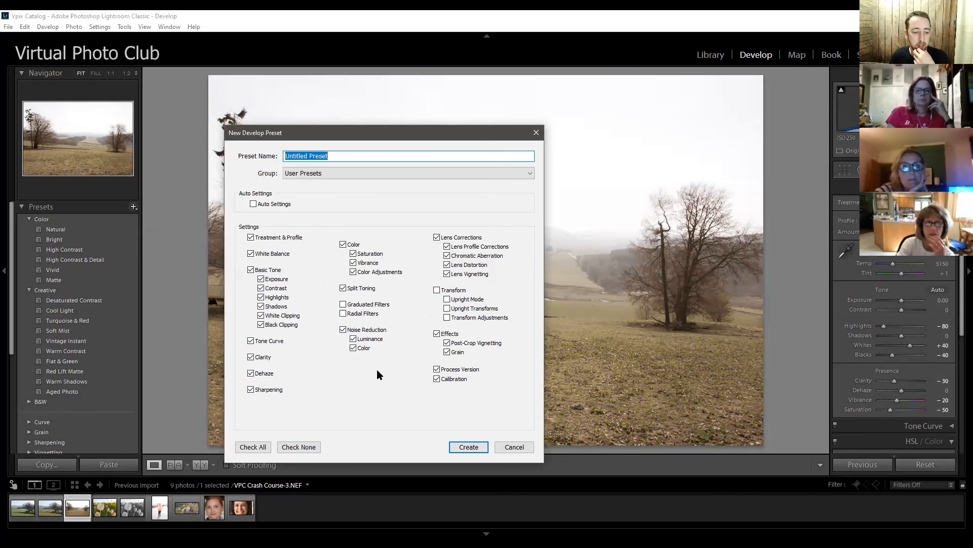
pyautogui.click(261, 306)
pyautogui.click(260, 297)
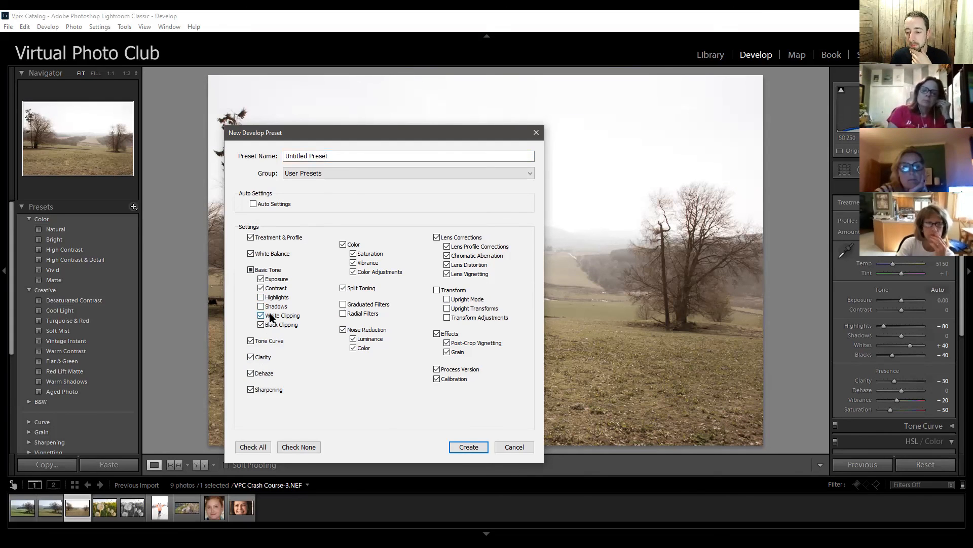
pyautogui.click(267, 298)
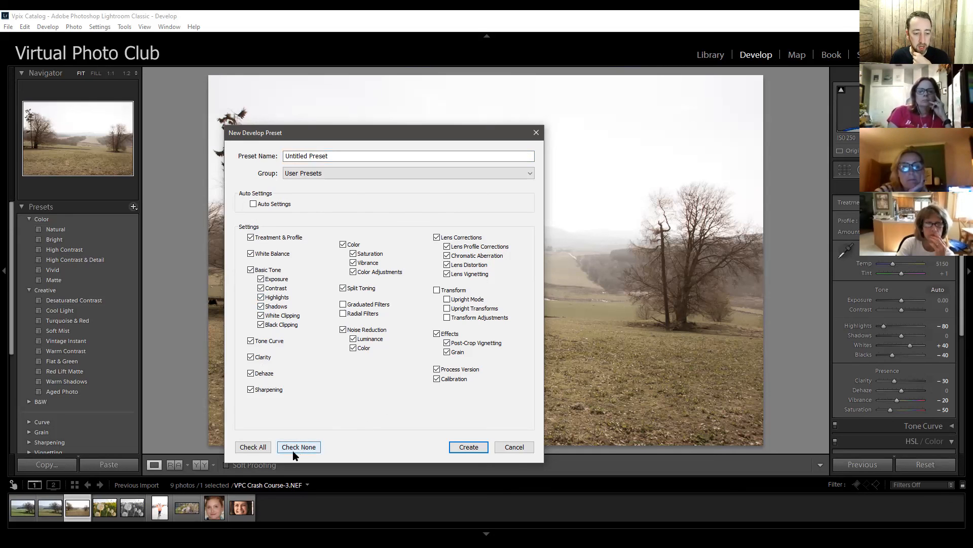
pyautogui.click(394, 156)
pyautogui.click(351, 174)
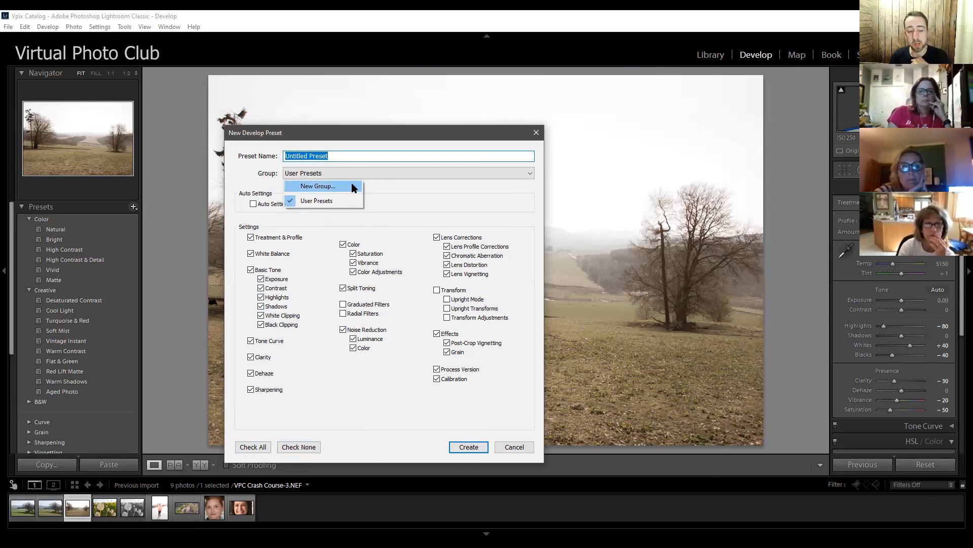
pyautogui.click(402, 412)
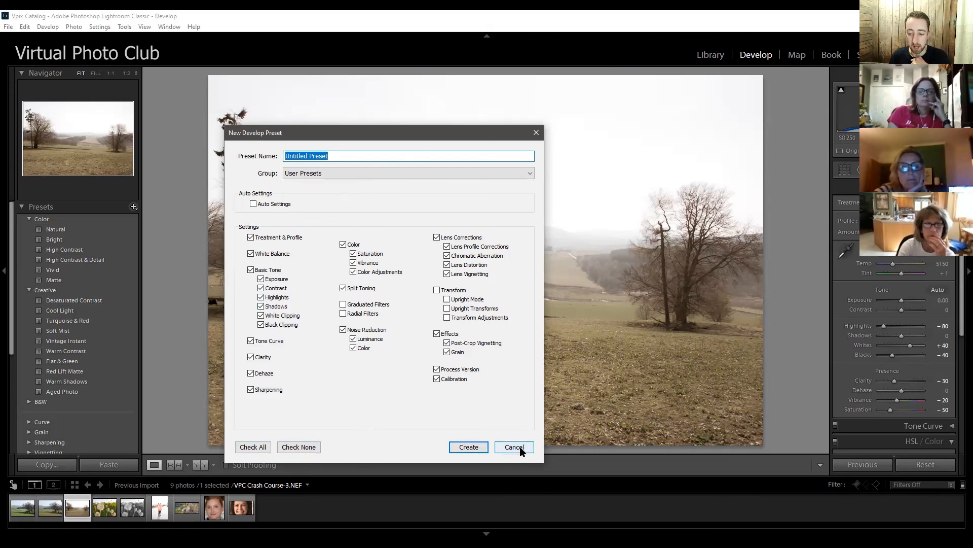
pyautogui.click(521, 449)
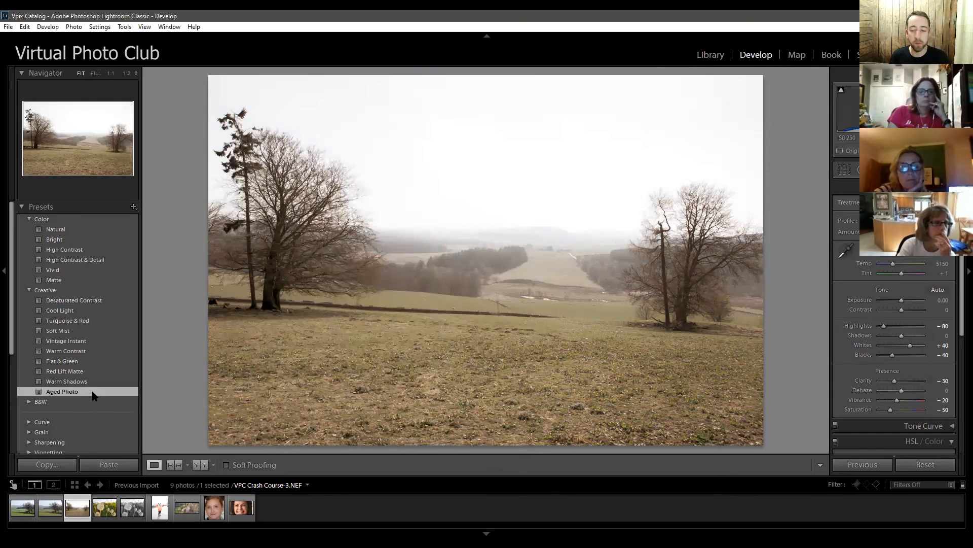
# Raise the Contrast of the third tree photo to +55
pyautogui.click(939, 300)
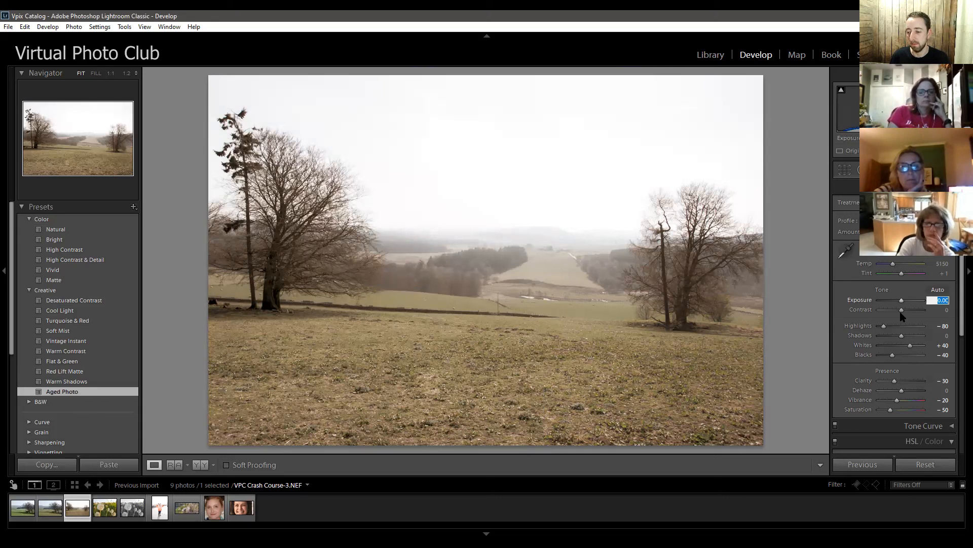
pyautogui.click(902, 309)
pyautogui.press('.')
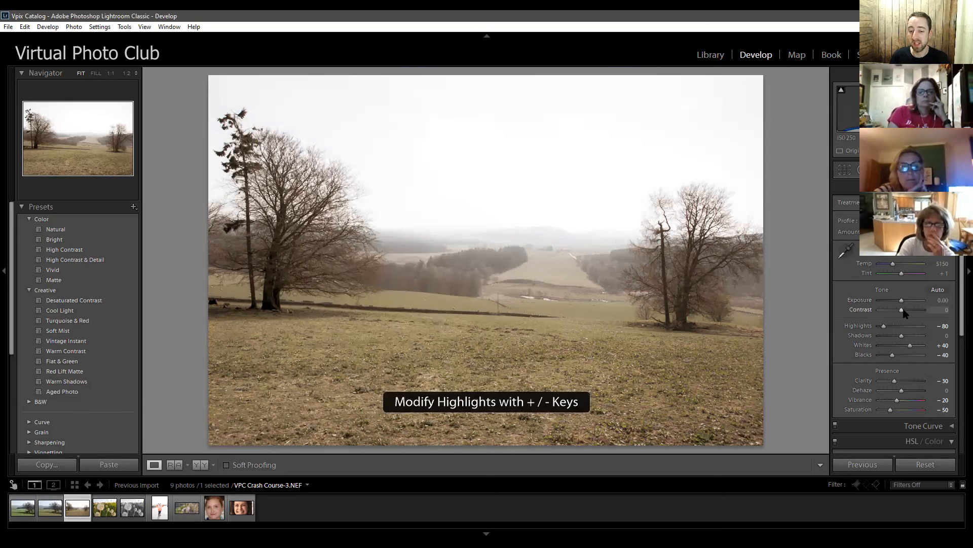
pyautogui.press('Up')
pyautogui.press('Up')
pyautogui.press('Up')
pyautogui.press('Up')
pyautogui.press('Up')
pyautogui.press('Up')
pyautogui.press('Up')
pyautogui.press('Up')
pyautogui.press('Up')
pyautogui.press('Up')
pyautogui.press('Up')
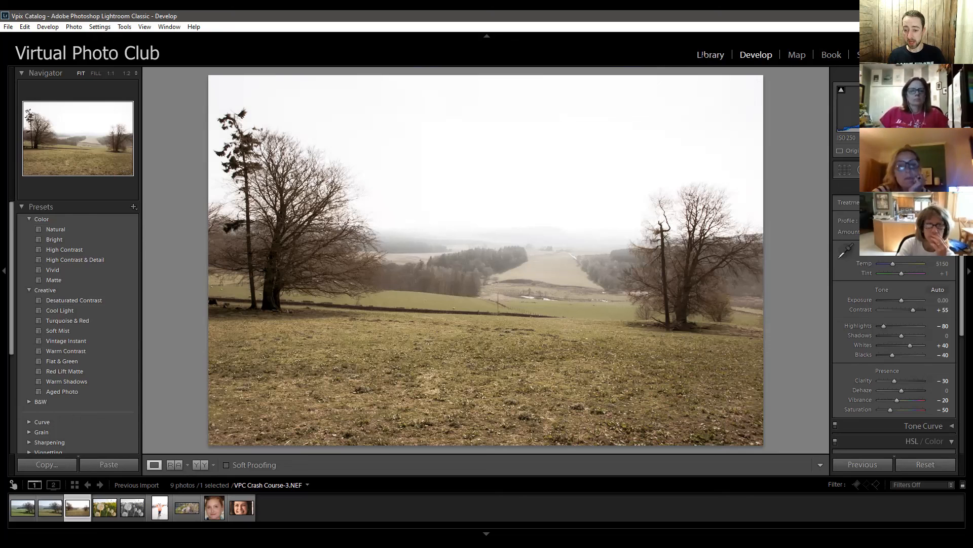
# Return to the Library grid and try to reorder the third tree photo next to the colour dandelion photo
pyautogui.press('g')
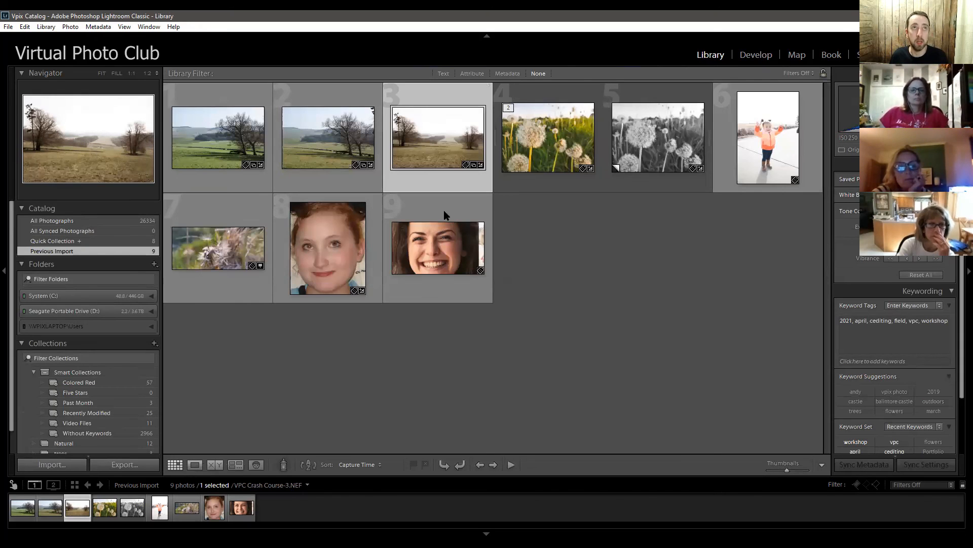
pyautogui.moveTo(441, 188); pyautogui.dragTo(548, 213)
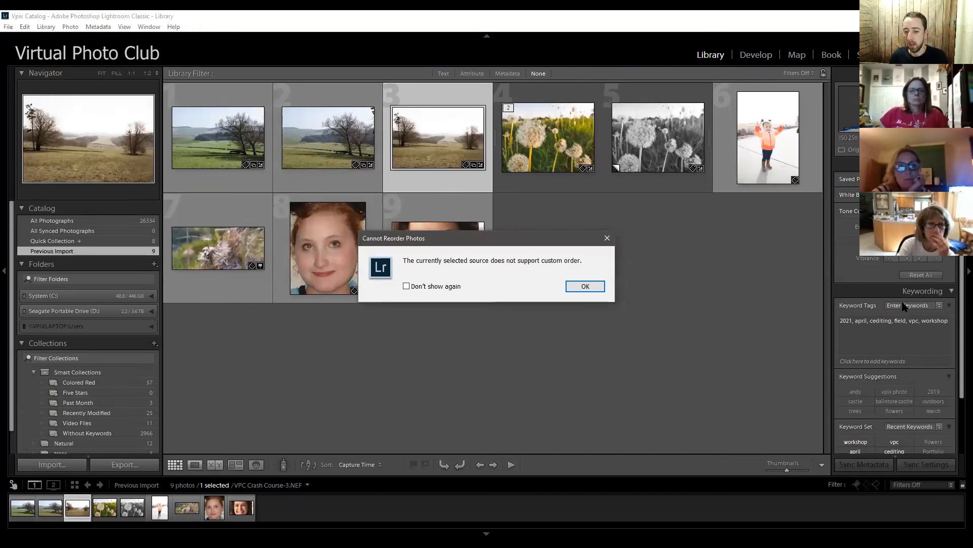
pyautogui.click(588, 289)
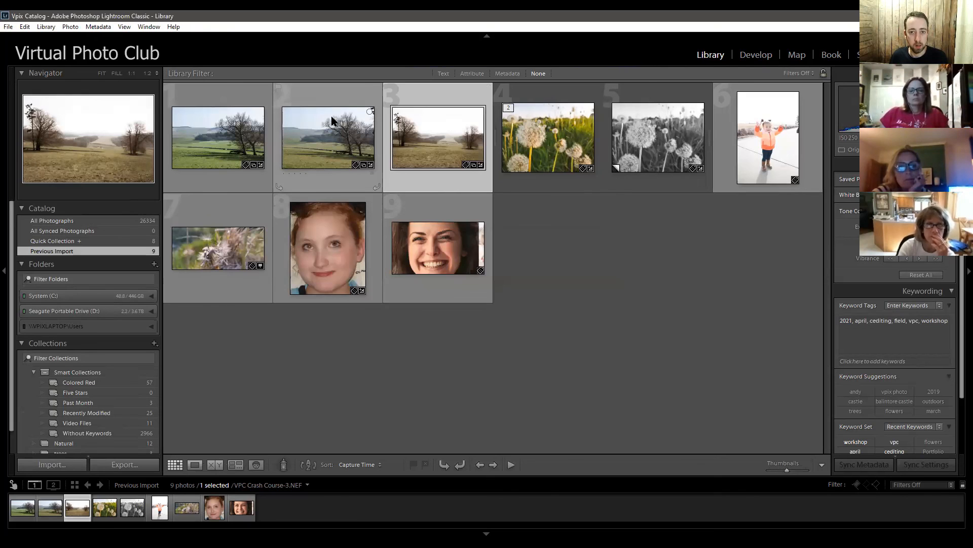
# View the second tree photo, VPC Crash Course-2.NEF, in Develop and return to the Library grid
pyautogui.click(335, 122)
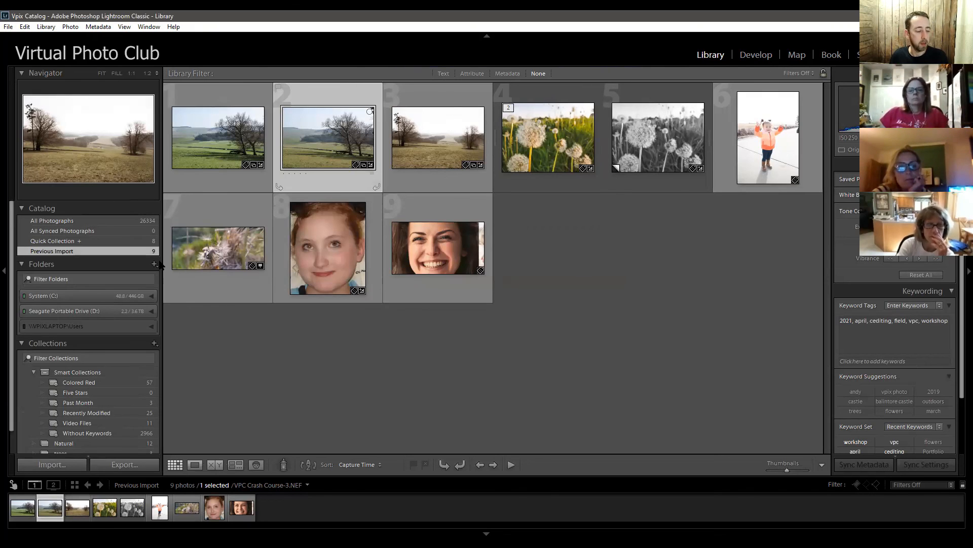
pyautogui.click(757, 55)
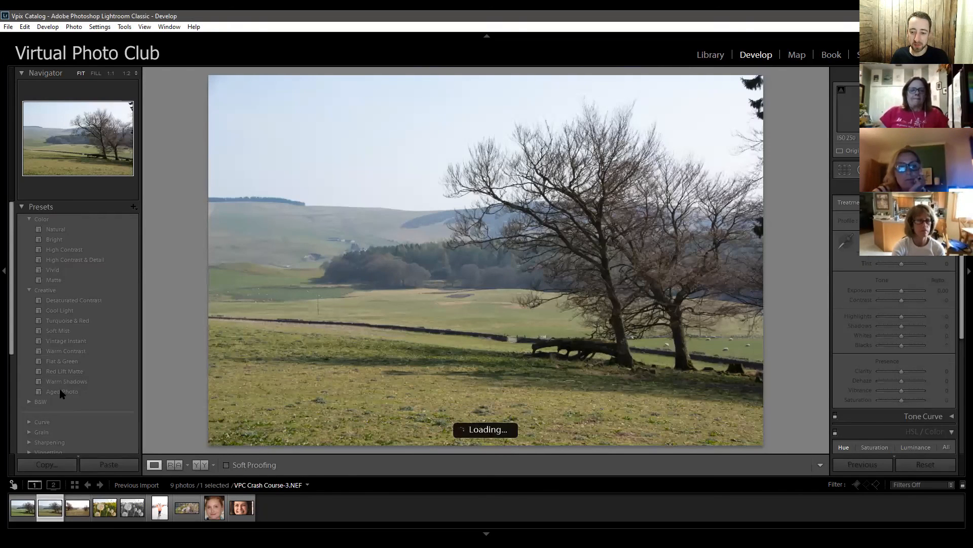
pyautogui.click(72, 321)
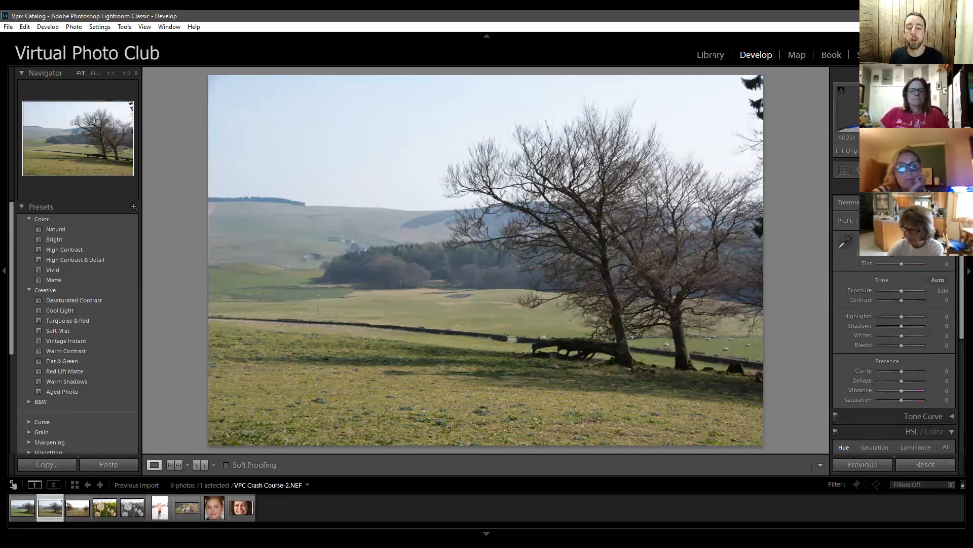
pyautogui.click(710, 54)
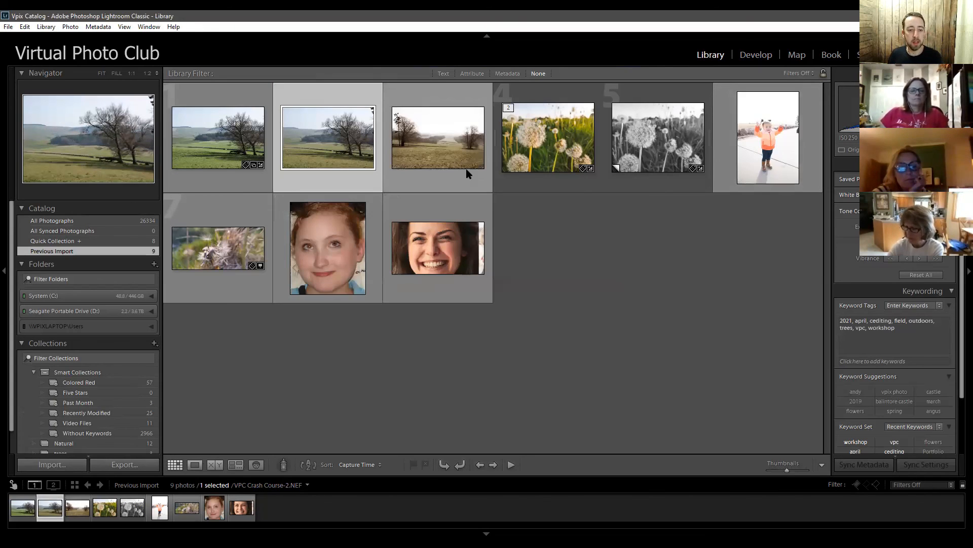
# Select the range from the third to the first tree photo twice, clearing it each time by selecting the colour dandelion photo
pyautogui.click(433, 161)
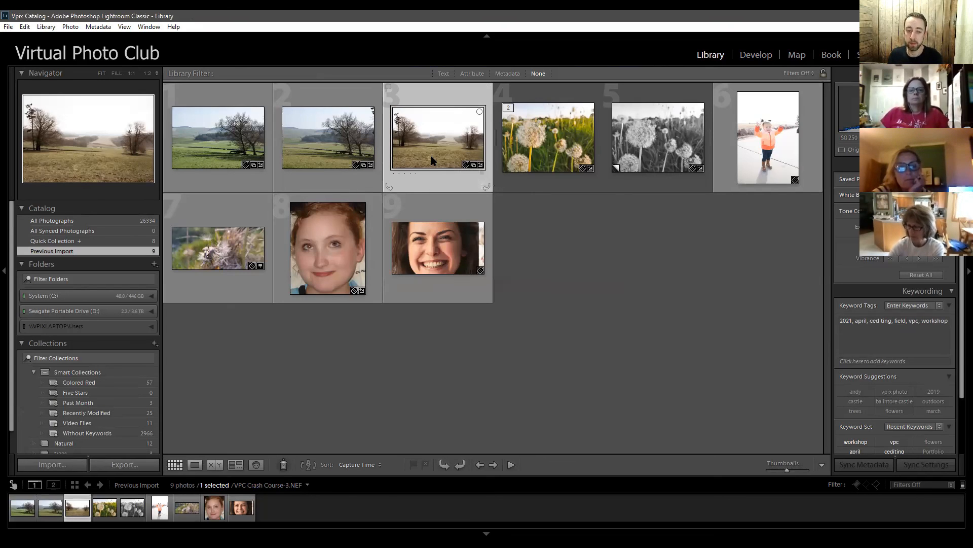
pyautogui.keyDown('shift'); pyautogui.click(325, 147); pyautogui.keyUp('shift')
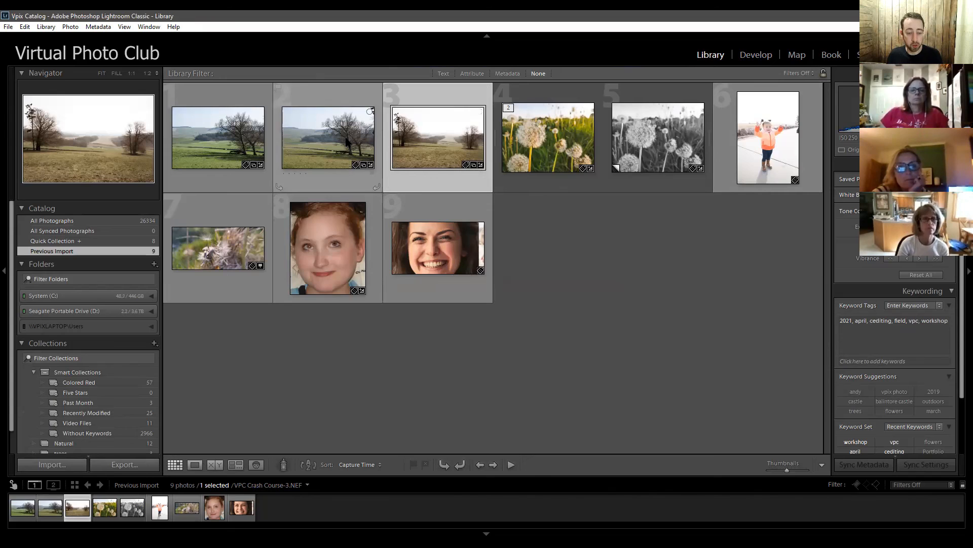
pyautogui.keyDown('shift'); pyautogui.click(195, 148); pyautogui.keyUp('shift')
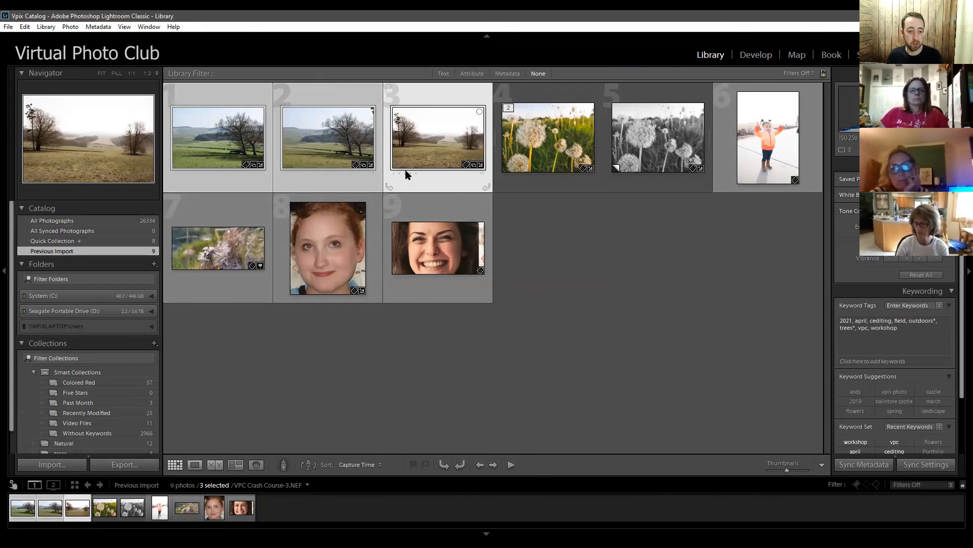
pyautogui.click(516, 188)
pyautogui.click(469, 151)
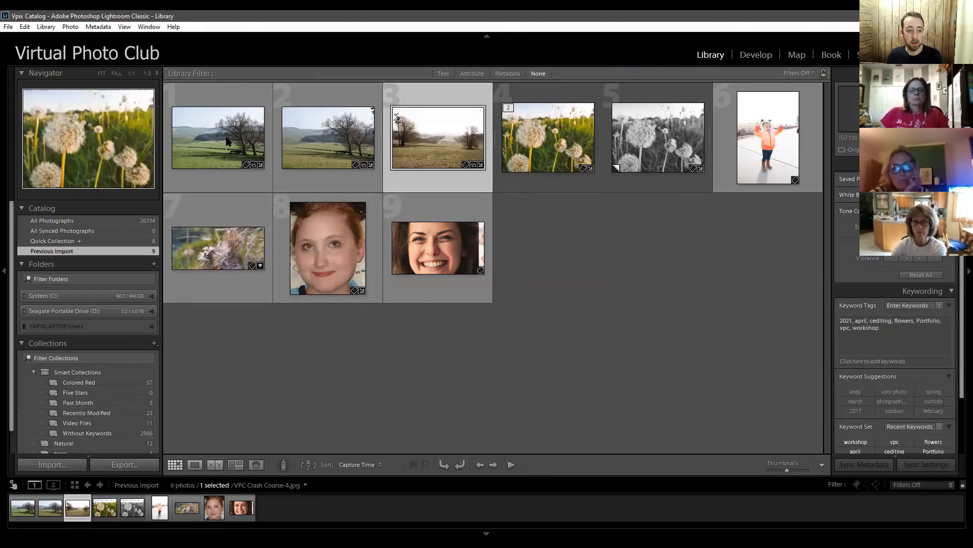
pyautogui.keyDown('shift'); pyautogui.click(228, 141); pyautogui.keyUp('shift')
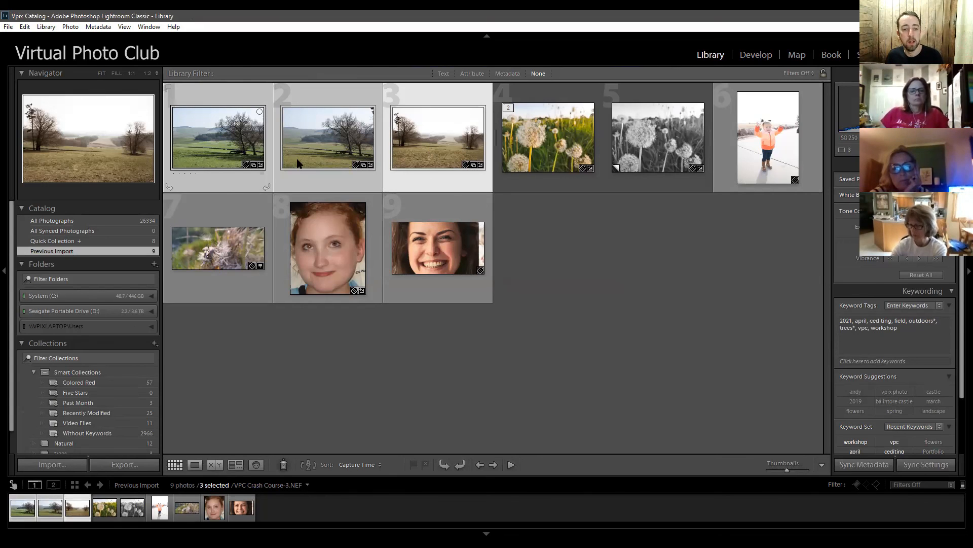
pyautogui.click(529, 185)
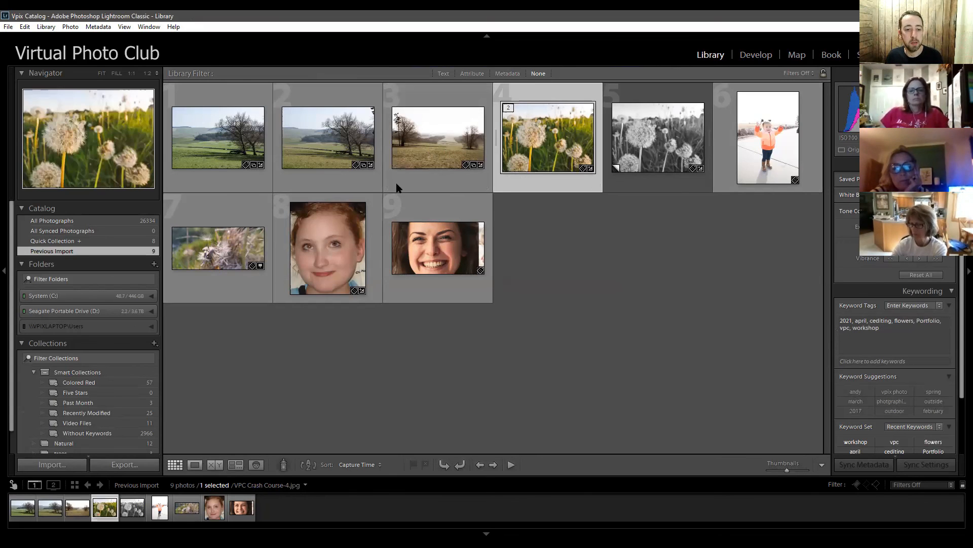
# Synchronize the develop settings of the third tree photo to the second one, and reselect only the third photo
pyautogui.click(429, 159)
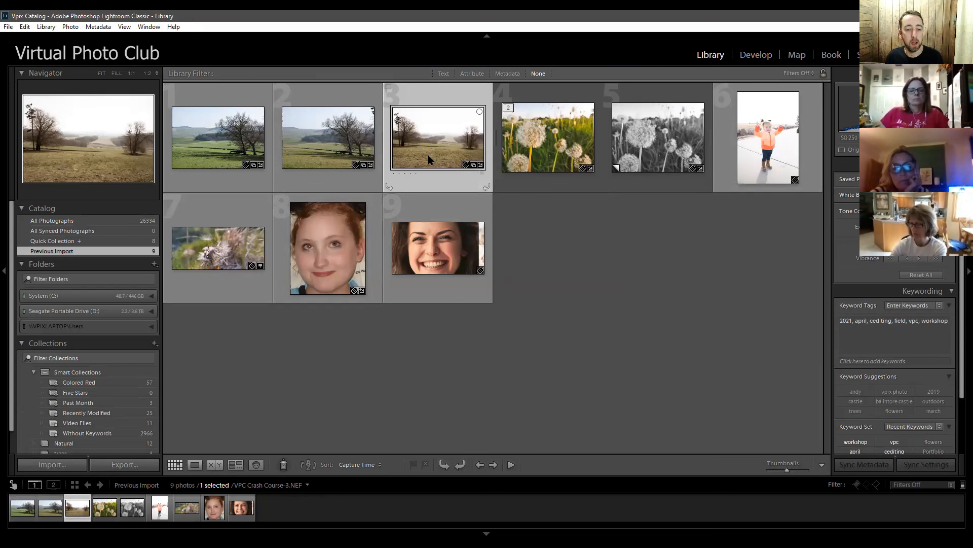
pyautogui.keyDown('ctrl'); pyautogui.click(339, 150); pyautogui.keyUp('ctrl')
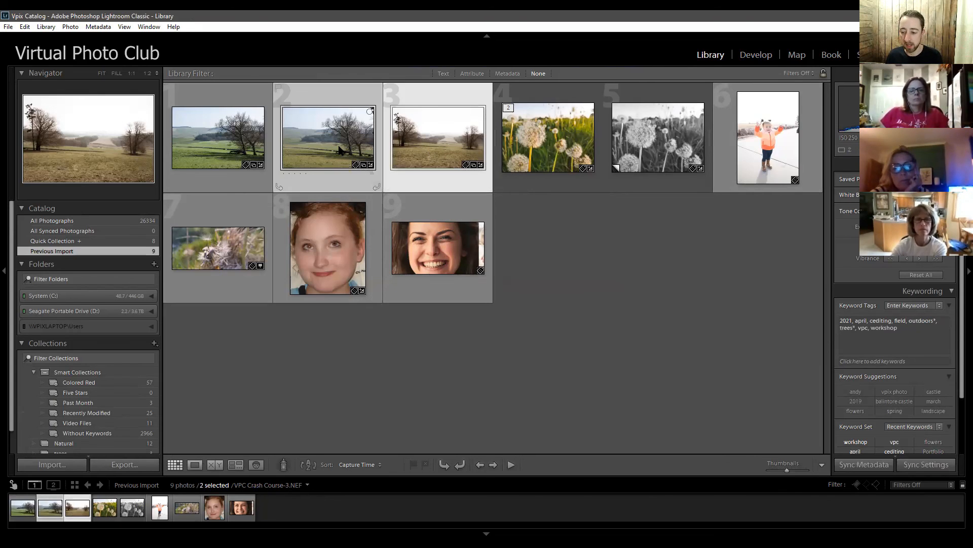
pyautogui.click(926, 470)
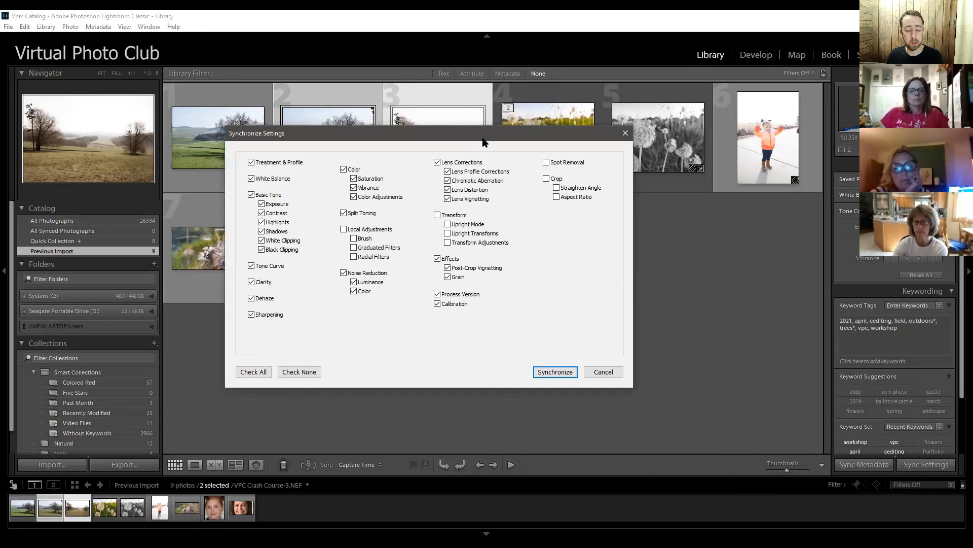
pyautogui.moveTo(484, 139); pyautogui.dragTo(517, 201)
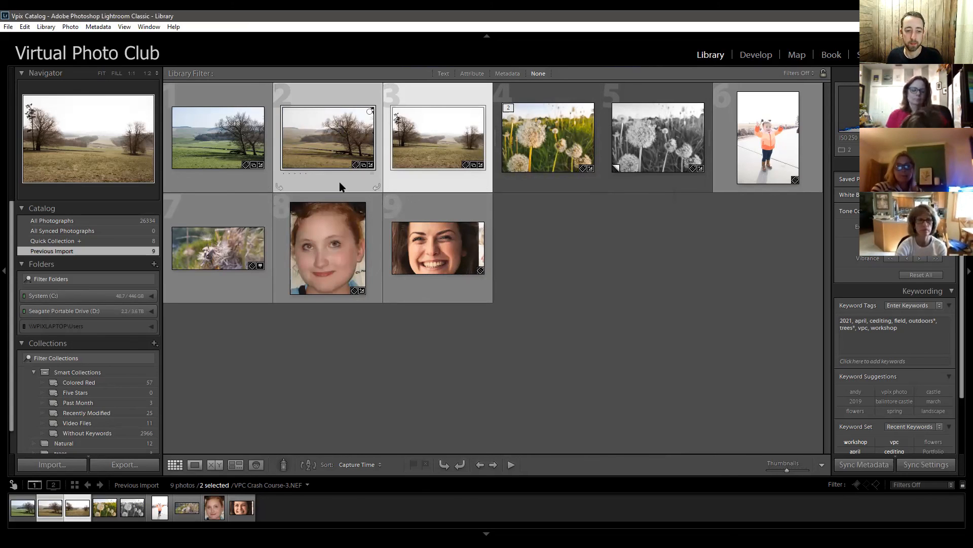
pyautogui.click(354, 186)
pyautogui.click(432, 183)
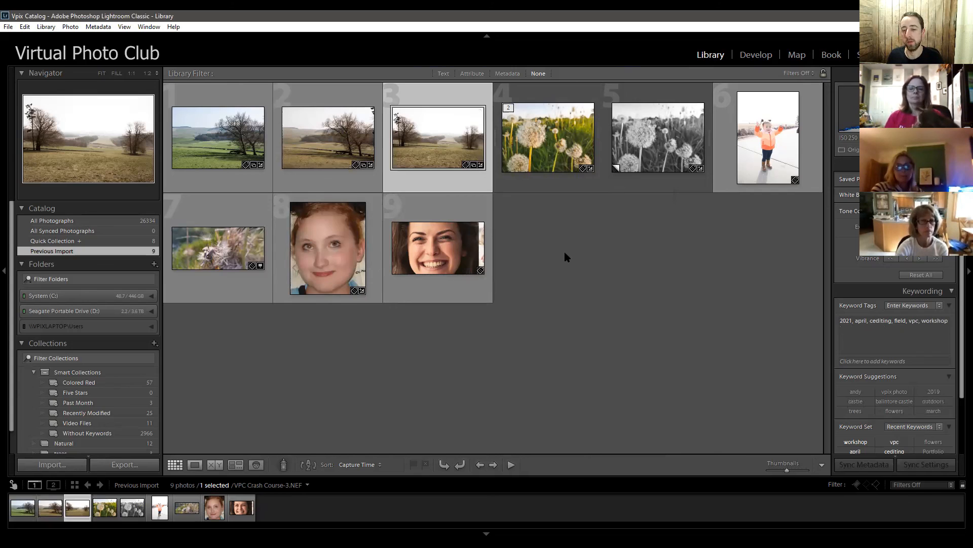